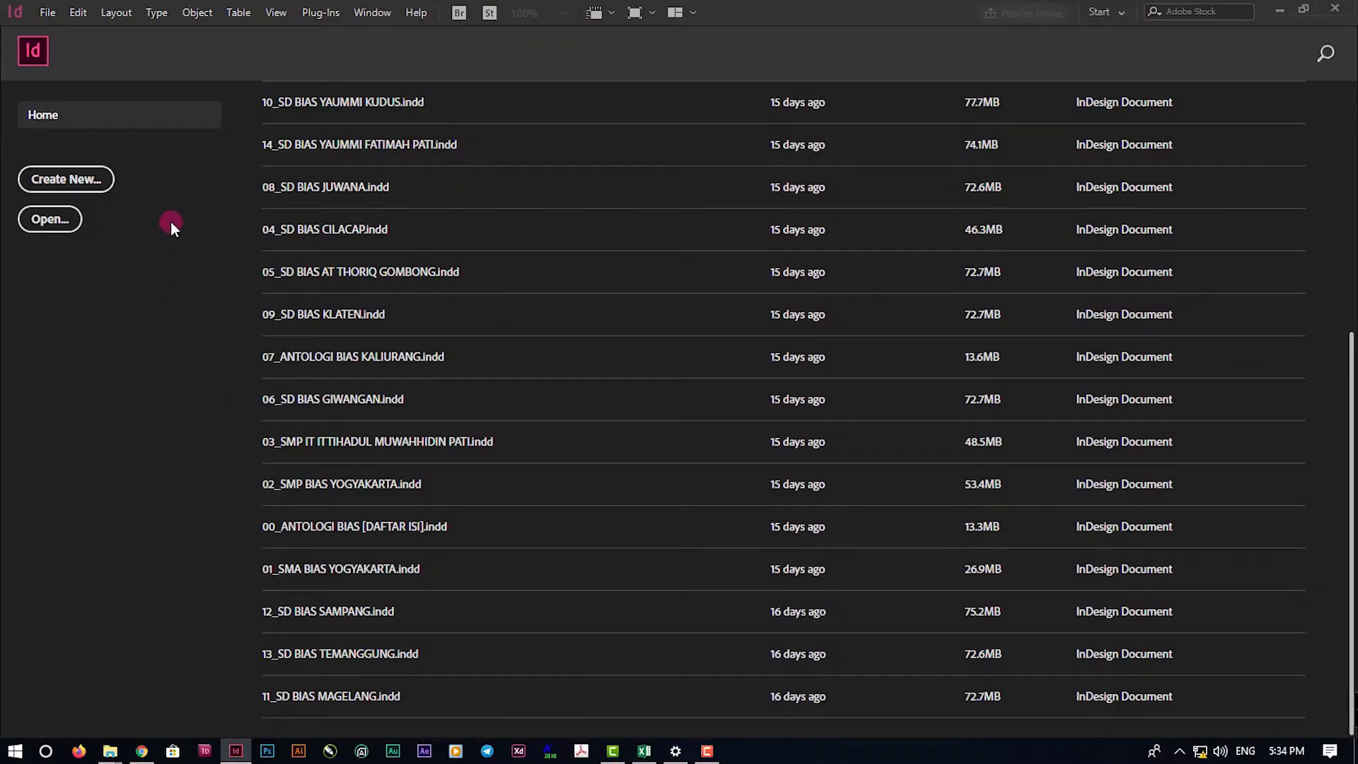
Start a new A4 print document named "desain resume", 210 x 297 mm, with facing pages turned off
click(90, 185)
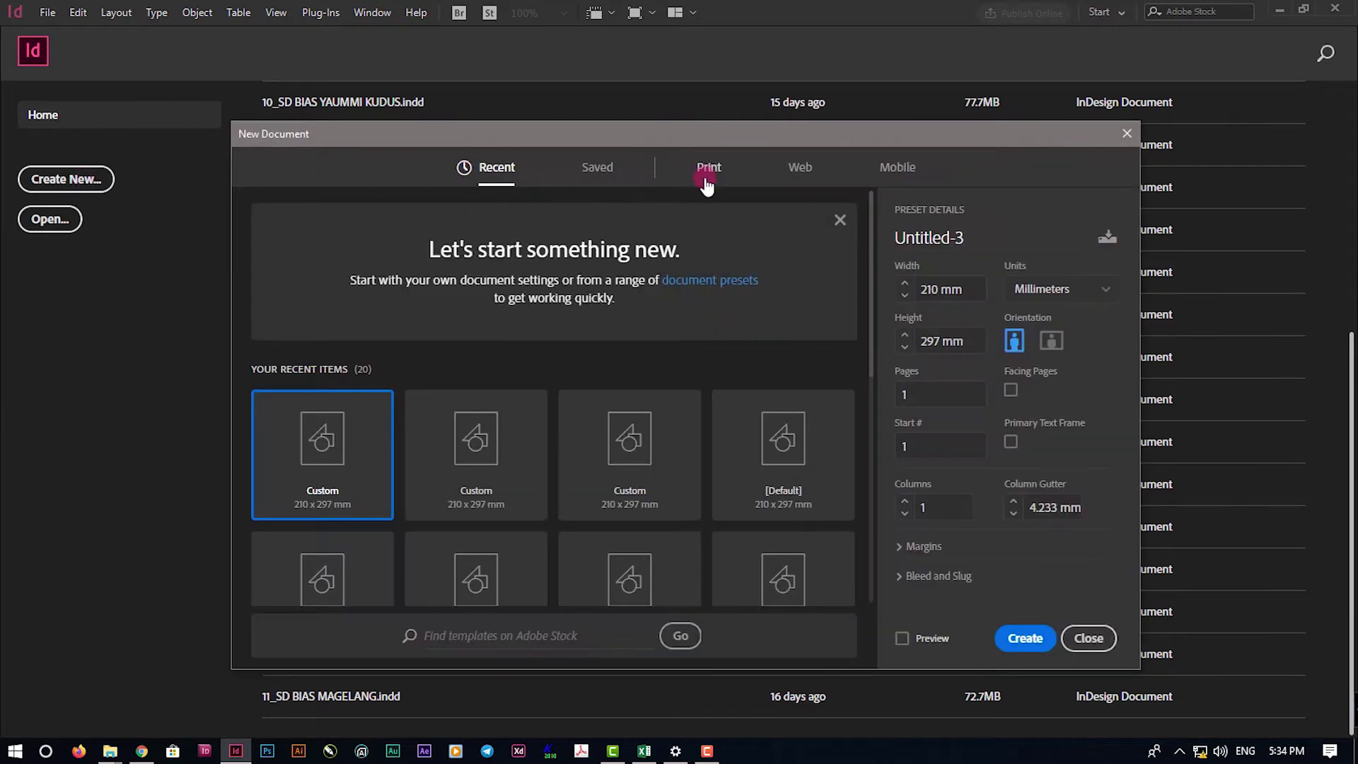
click(706, 180)
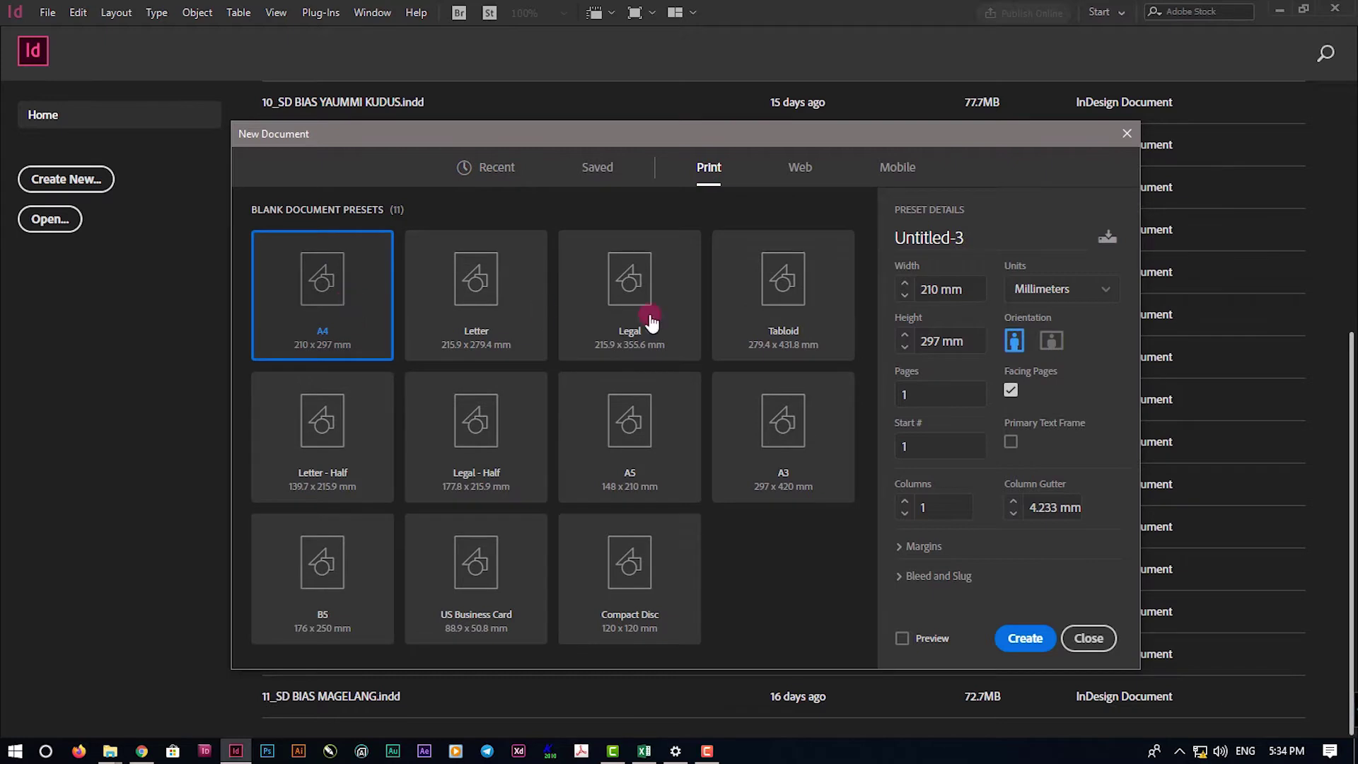
click(966, 292)
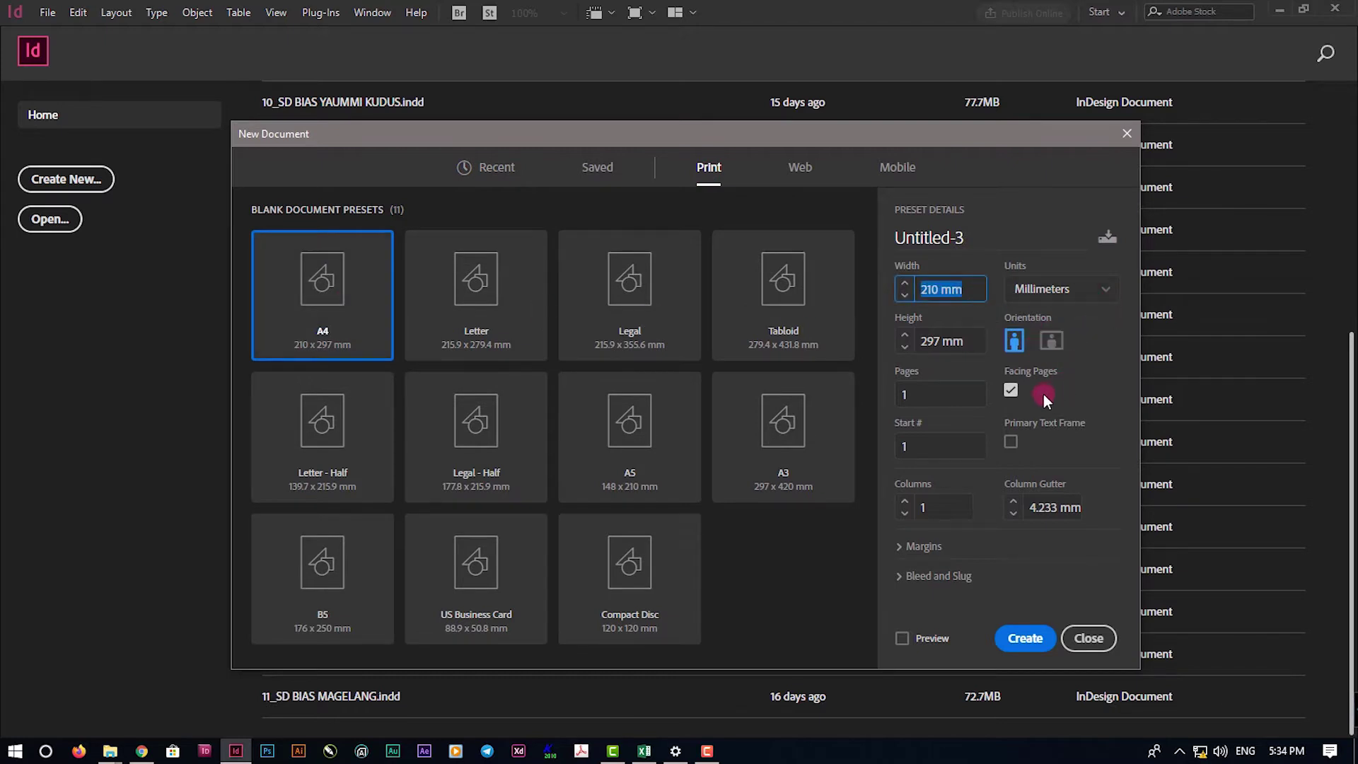
click(1011, 390)
drag(979, 240, 858, 238)
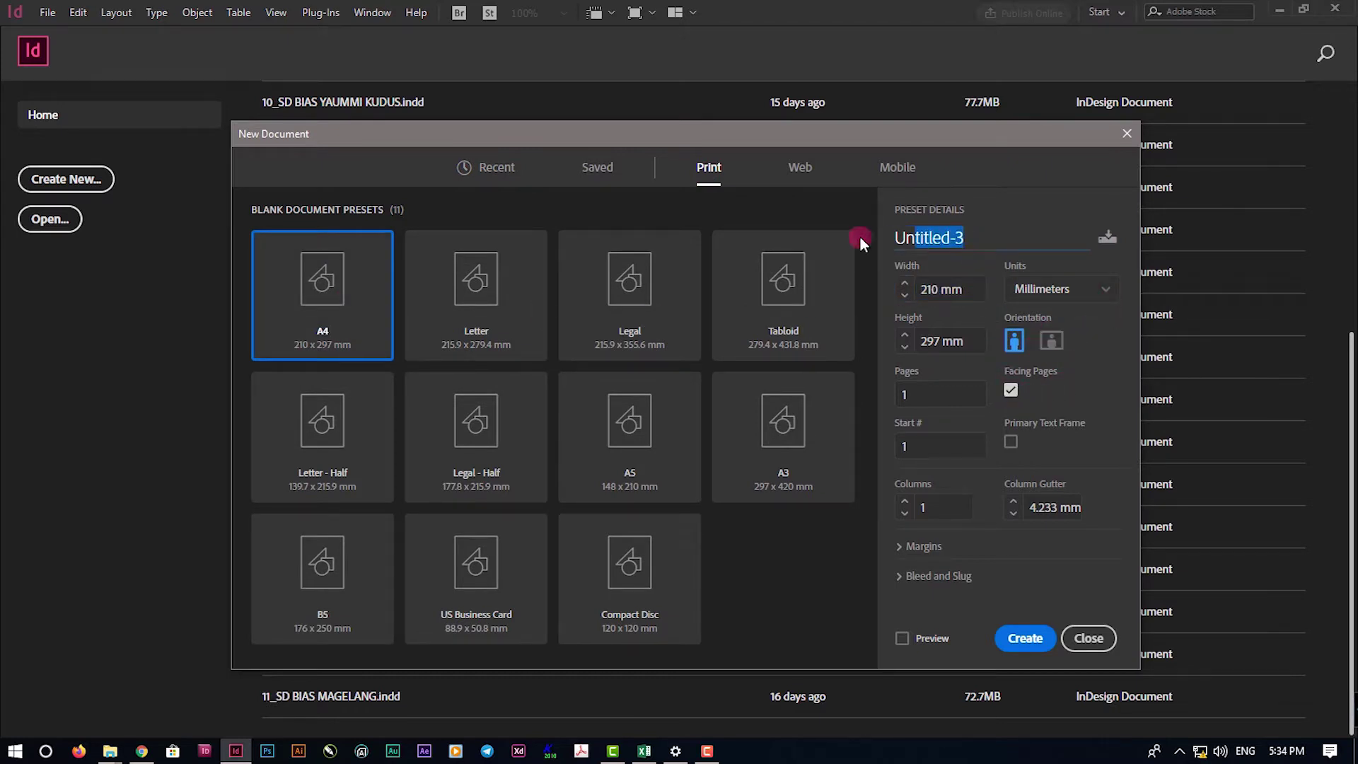
text(desain resume)
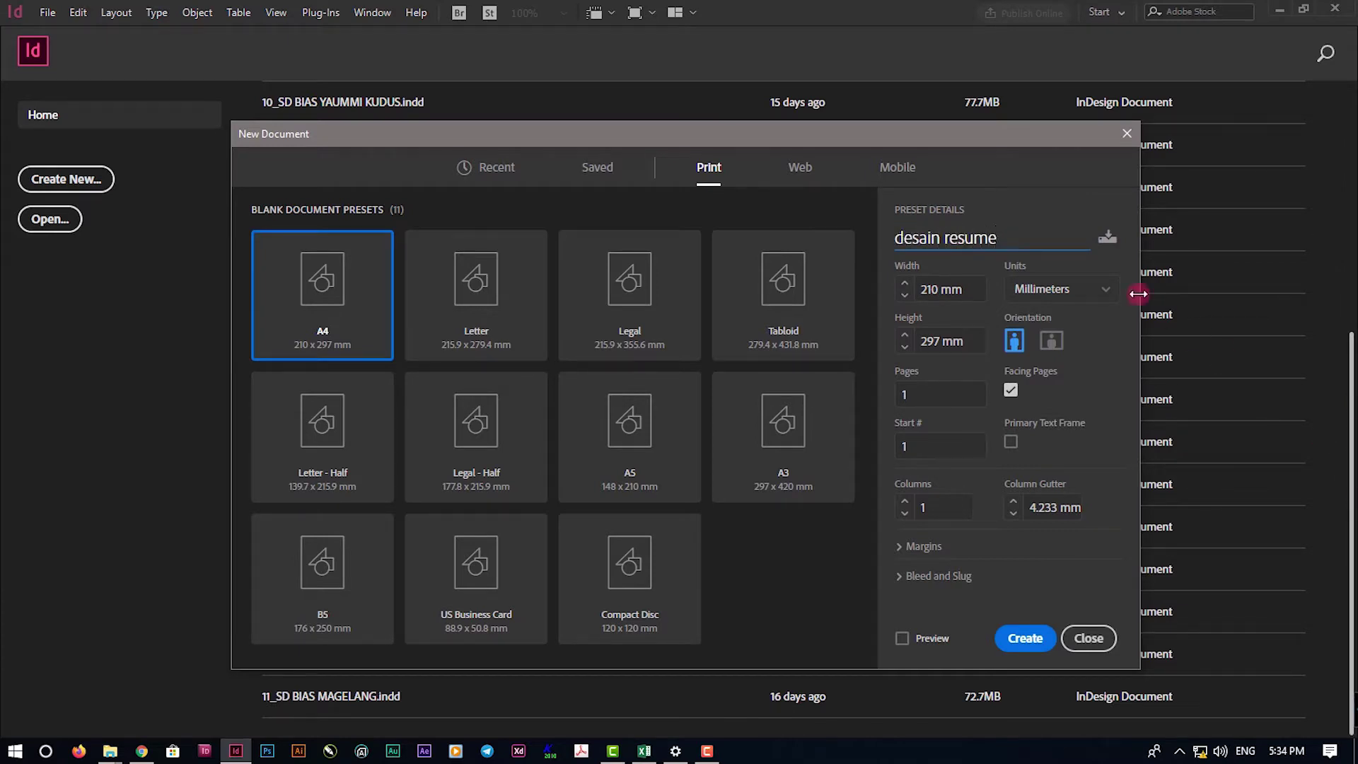
click(1011, 391)
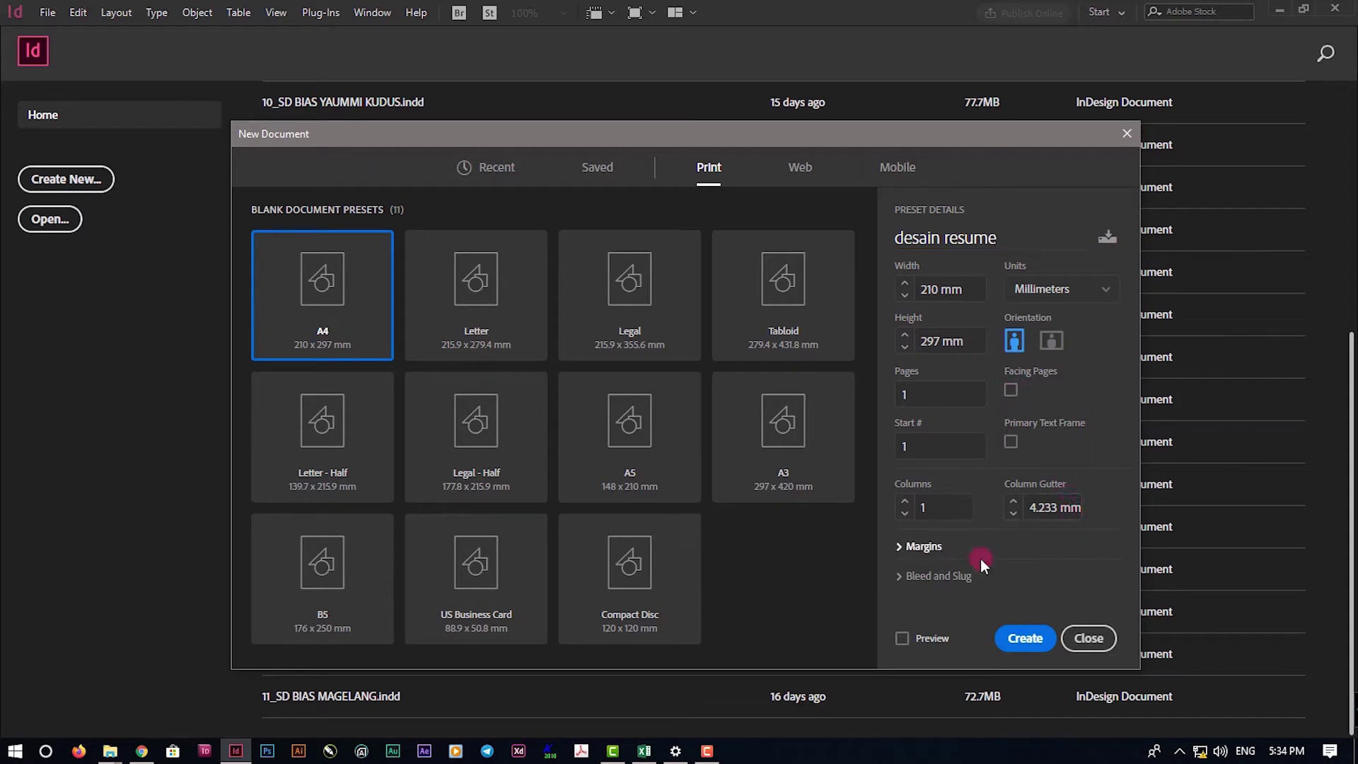
Set all four page margins to 10 mm and create the document
click(914, 549)
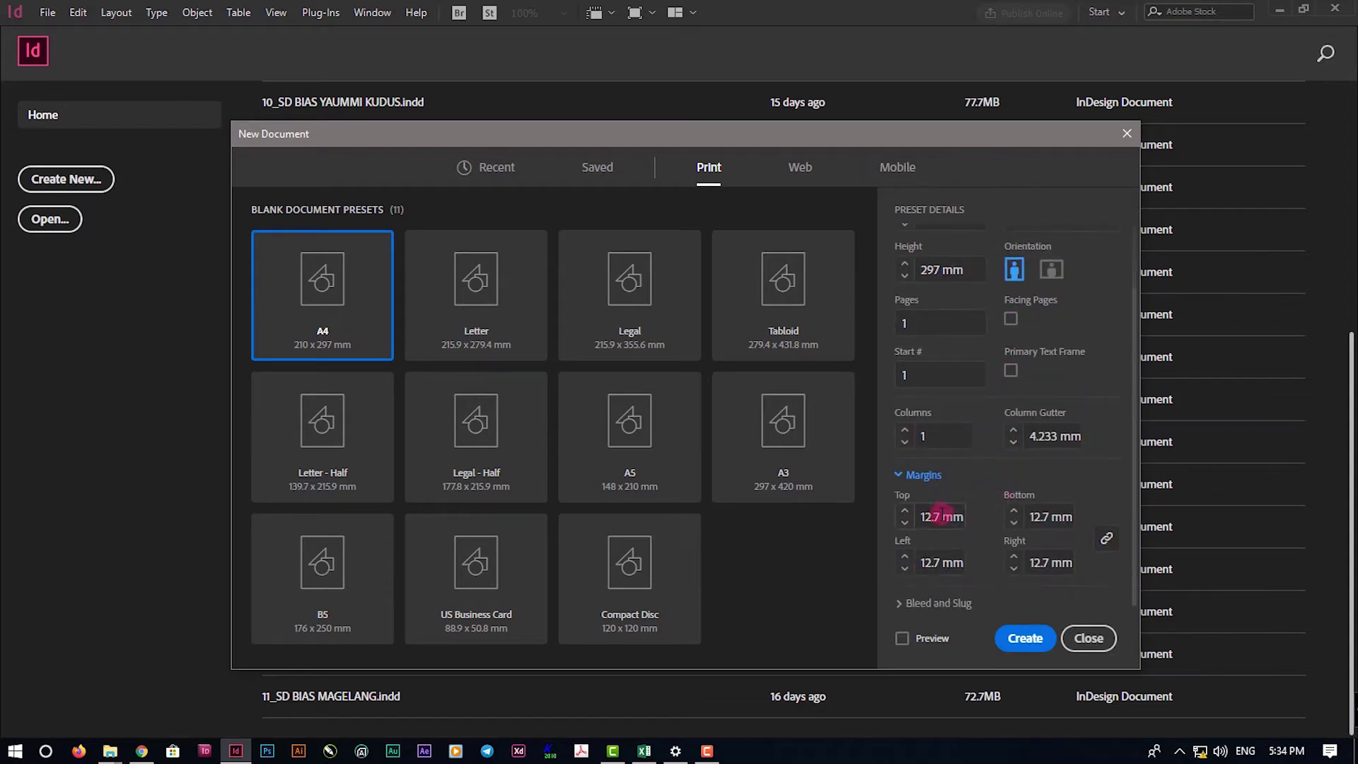
click(931, 517)
text(10)
click(938, 562)
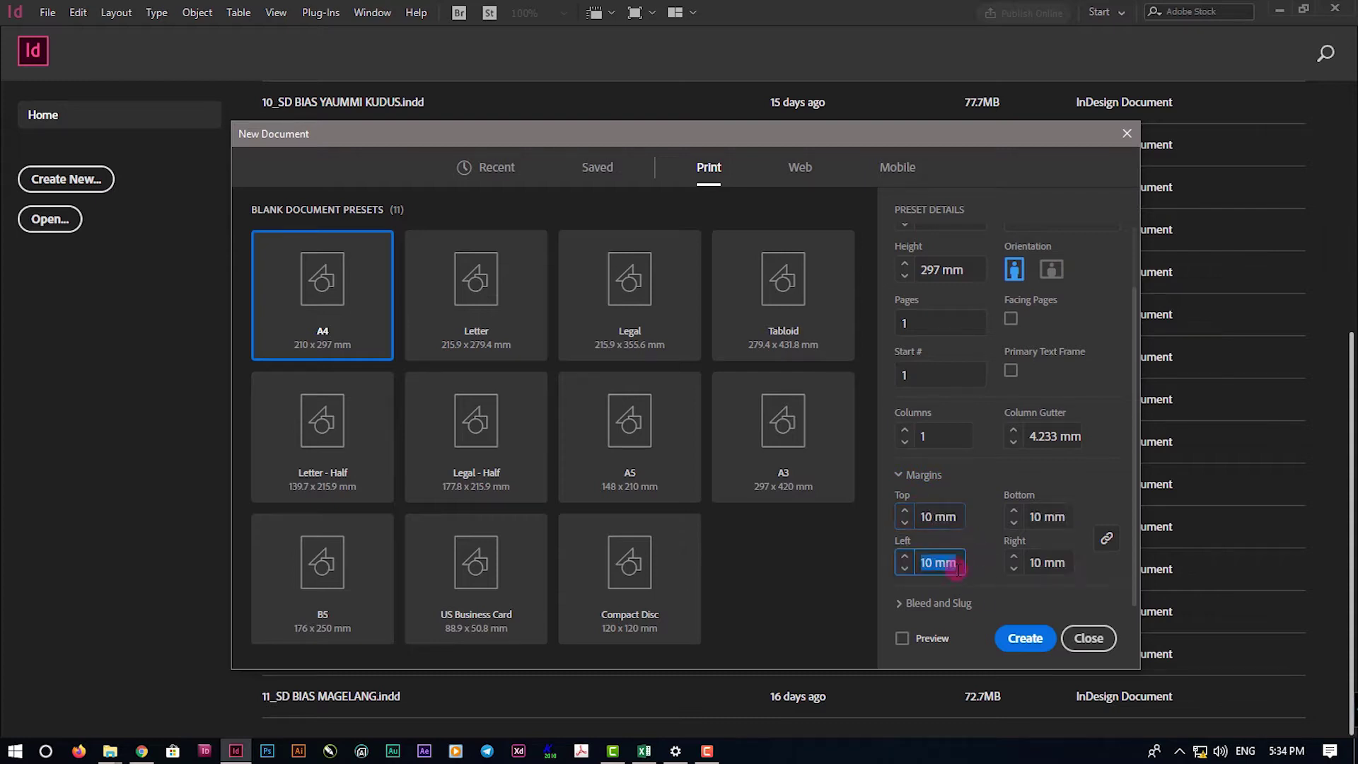
click(1019, 631)
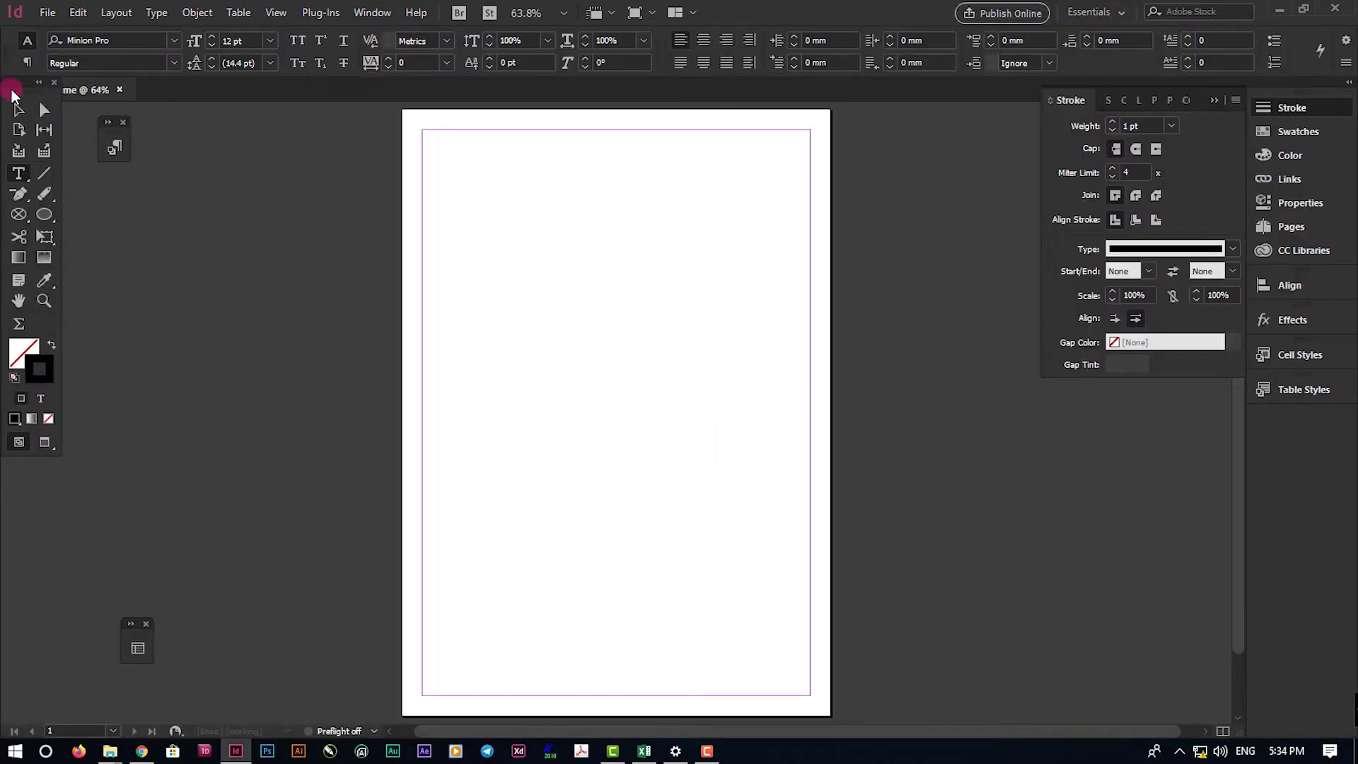
Show the rulers and dock the floating toolbox so it no longer covers them
click(17, 106)
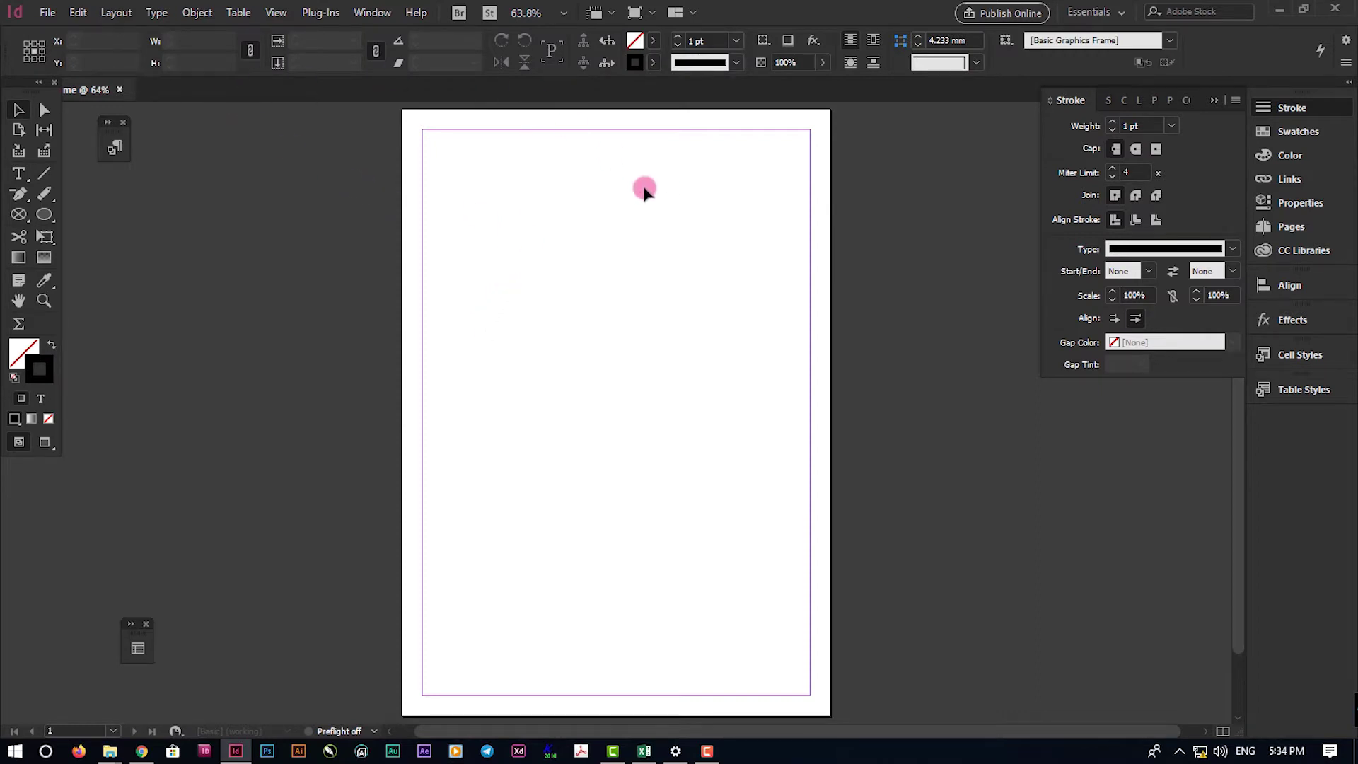
key(ctrl+1)
click(276, 12)
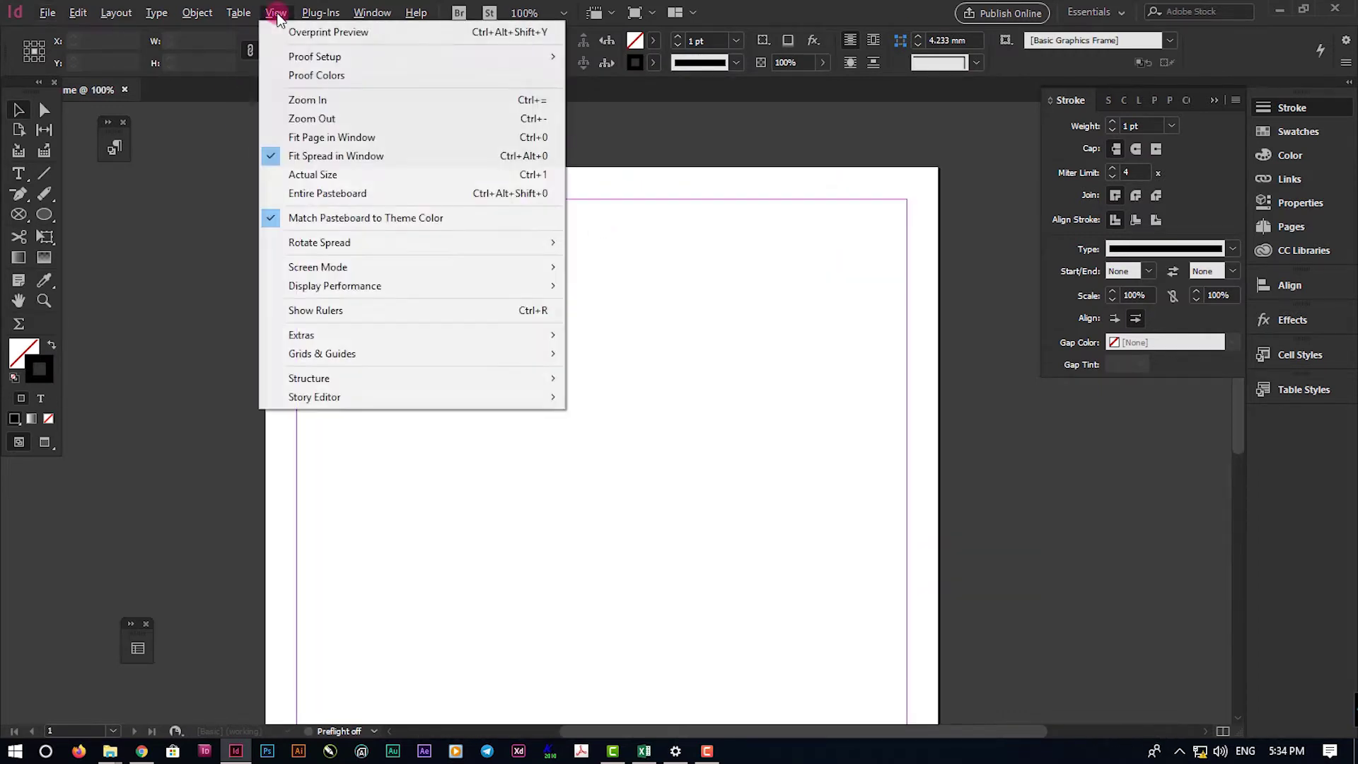
click(398, 311)
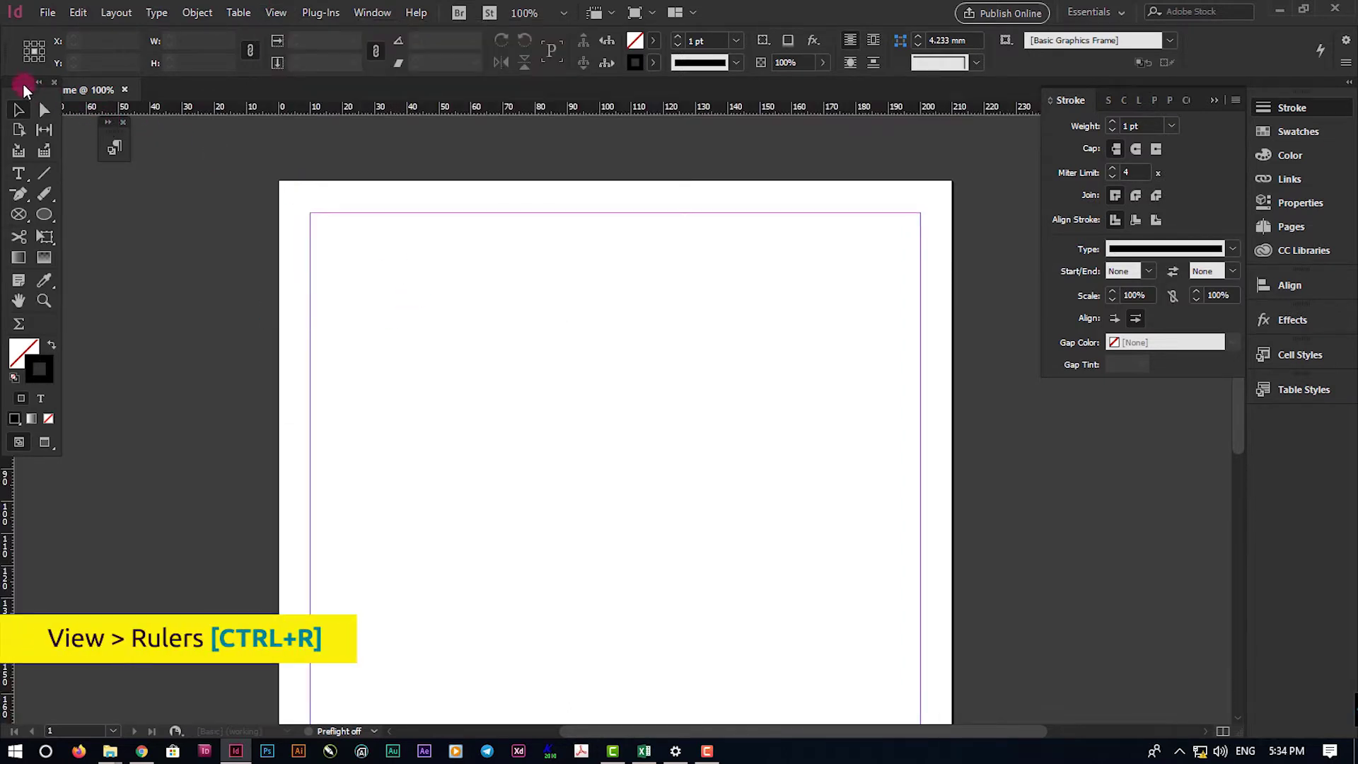
drag(23, 89, 10, 120)
key(ctrl+0)
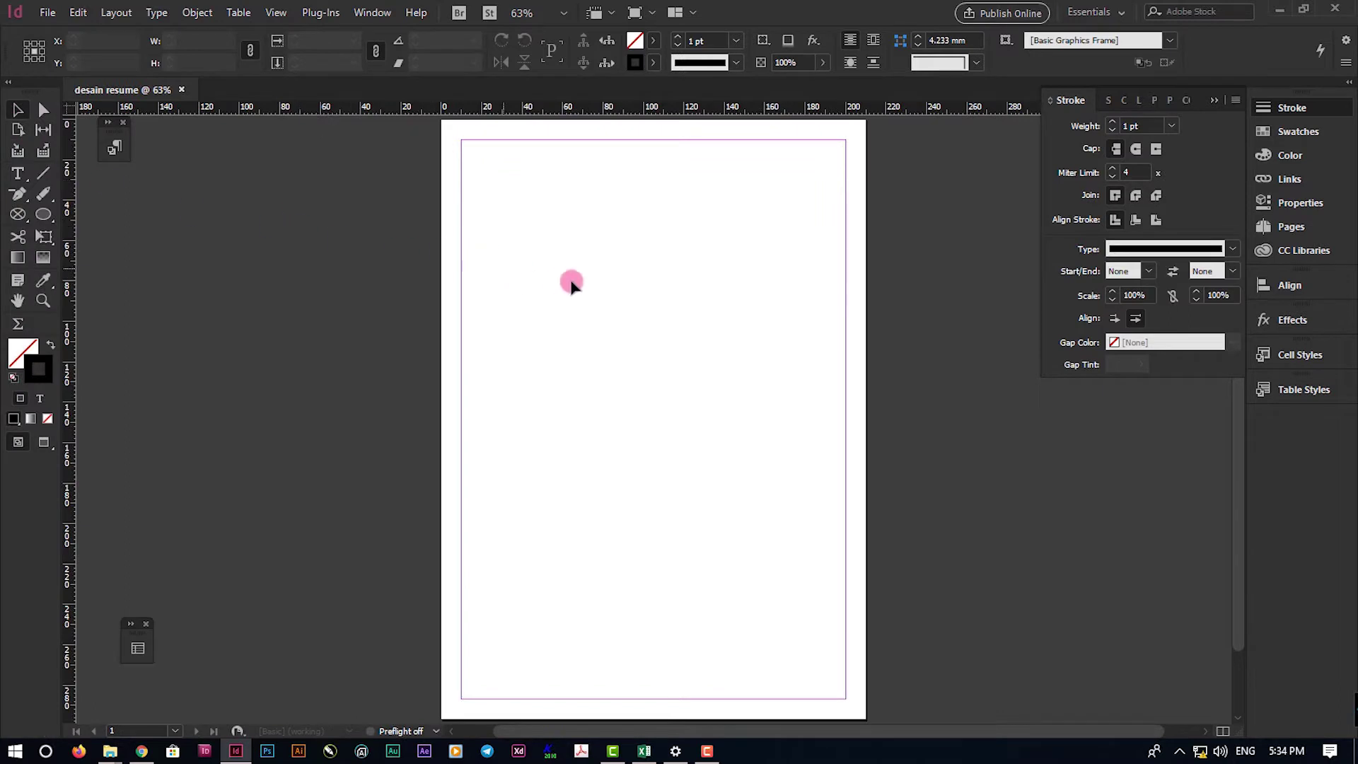
key(ctrl+1)
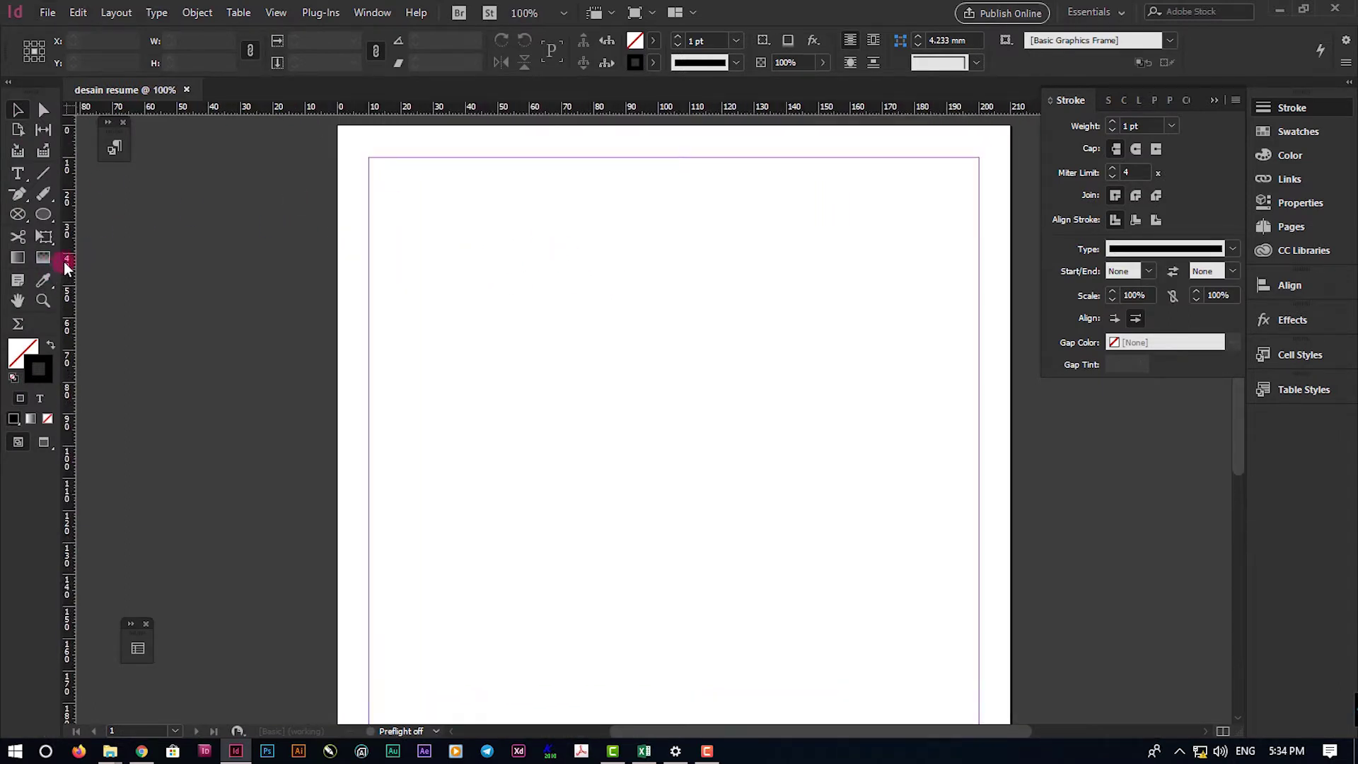
Add two vertical guides to the page at about 84.7 mm and 90 mm
drag(69, 263, 608, 239)
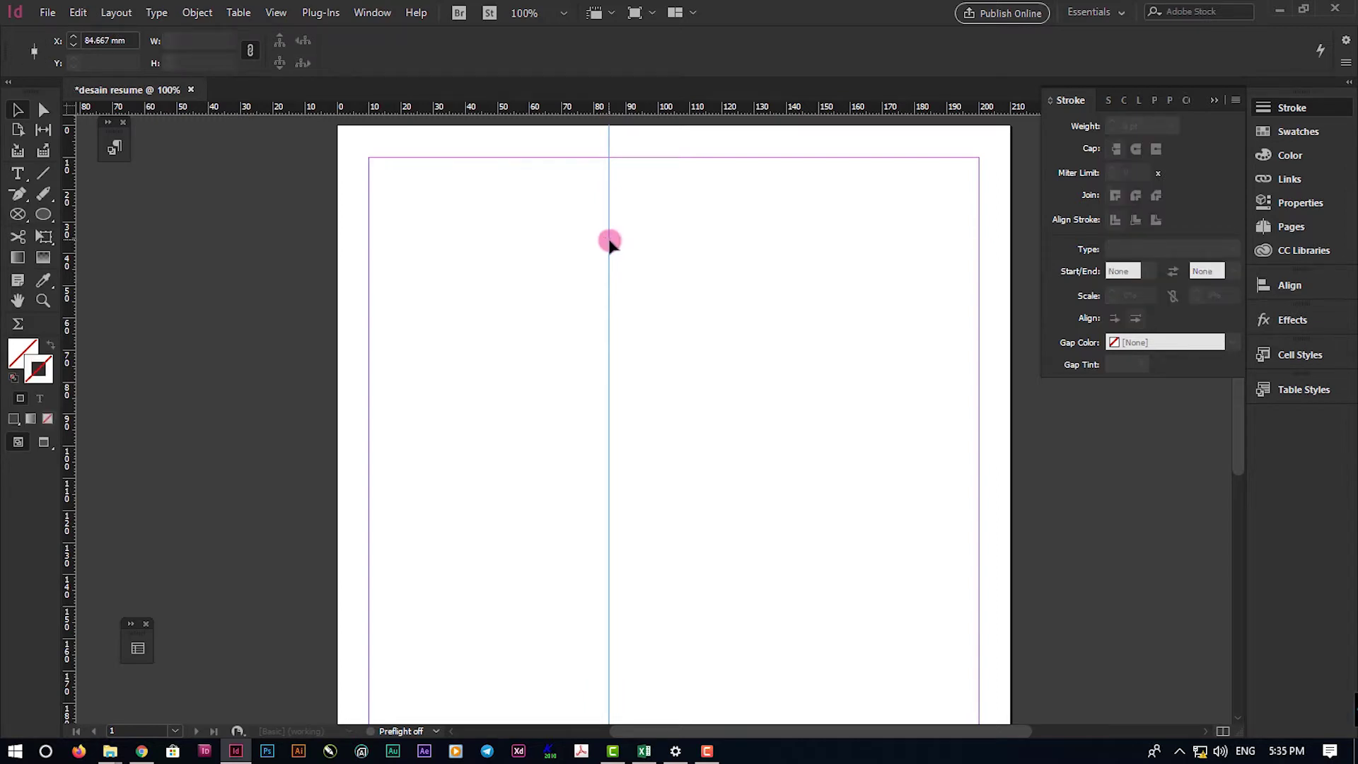
drag(609, 244, 626, 240)
click(707, 259)
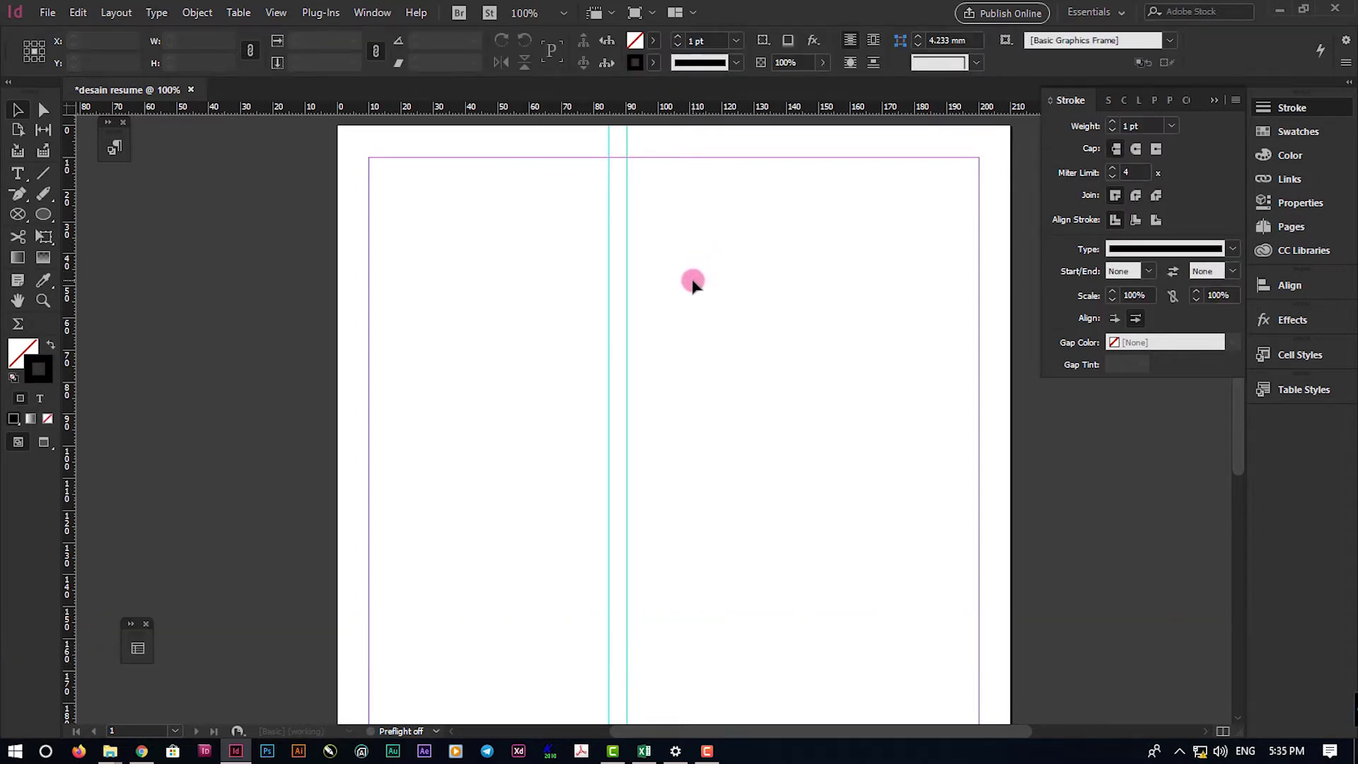
Draw a rectangle about 74.7 x 15 mm from the upper-left margin corner to the first guide, with no stroke and a C=100 M=0 Y=0 K=0 fill
scroll(615, 312, up, 1)
key(ctrl+=)
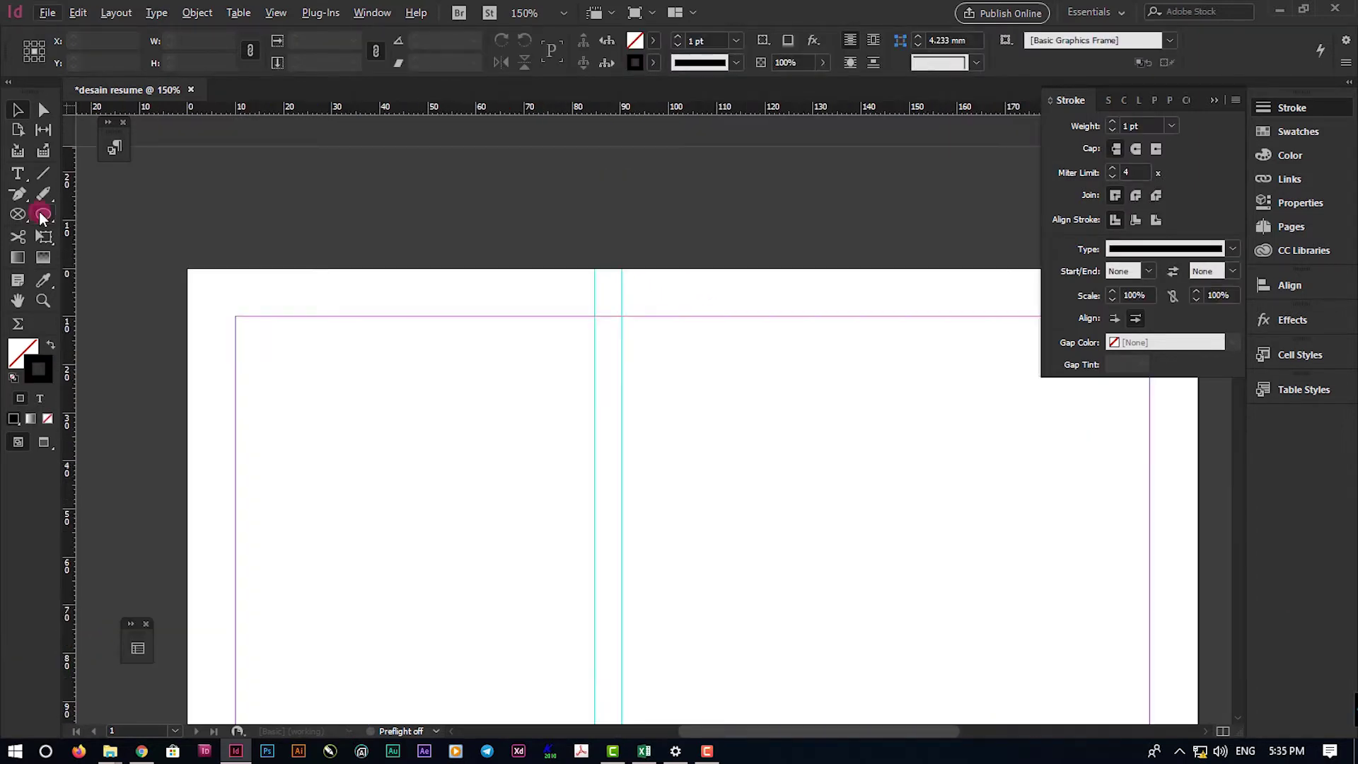
drag(41, 218, 99, 231)
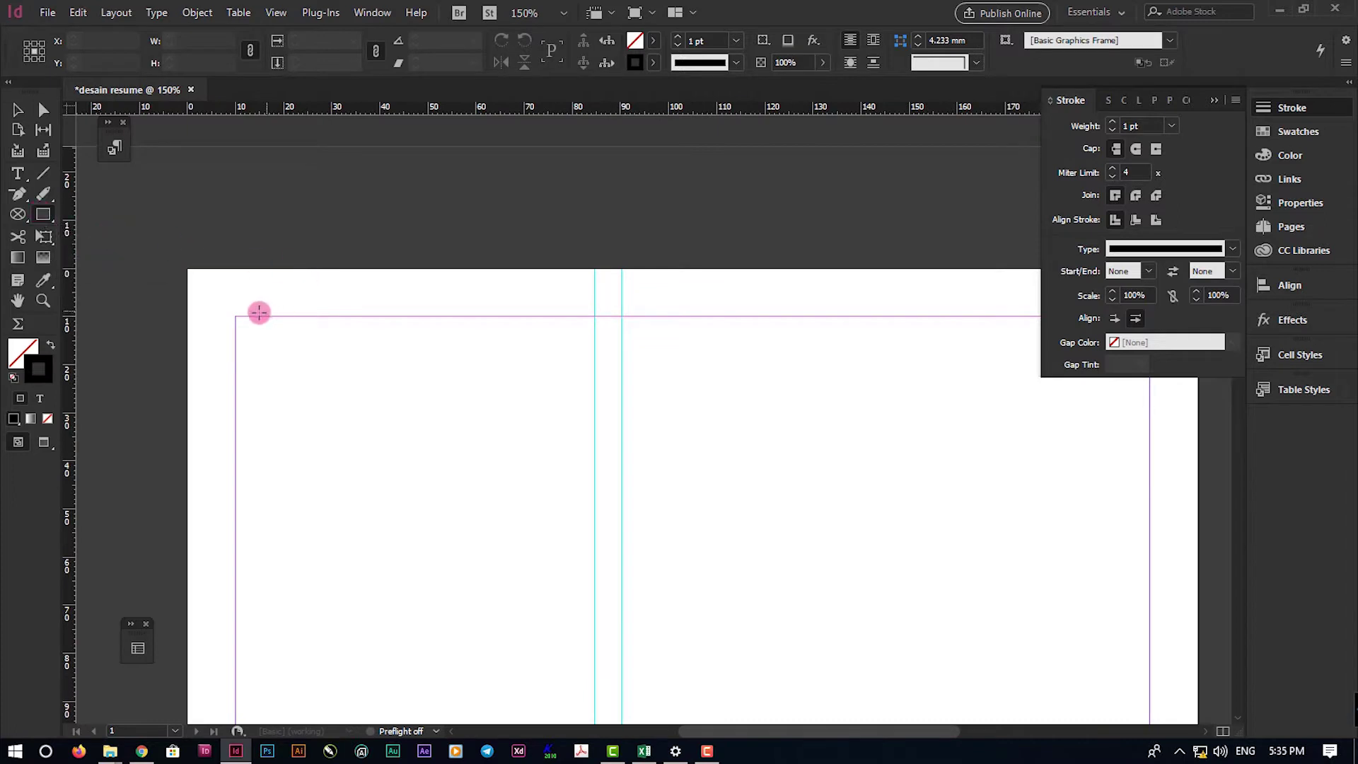
mouse_move(236, 316)
mouse_down()
mouse_move(431, 382)
mouse_move(594, 388)
mouse_up()
click(1308, 133)
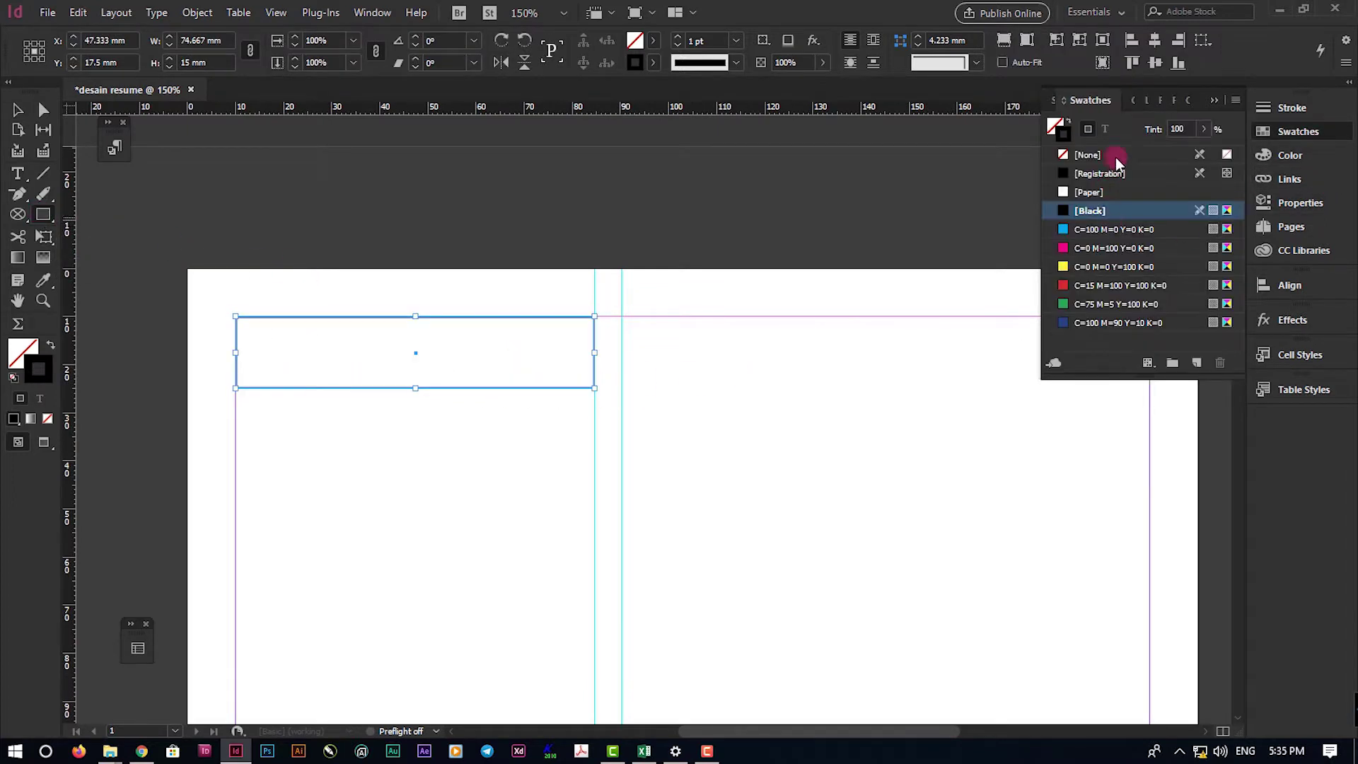
click(1087, 154)
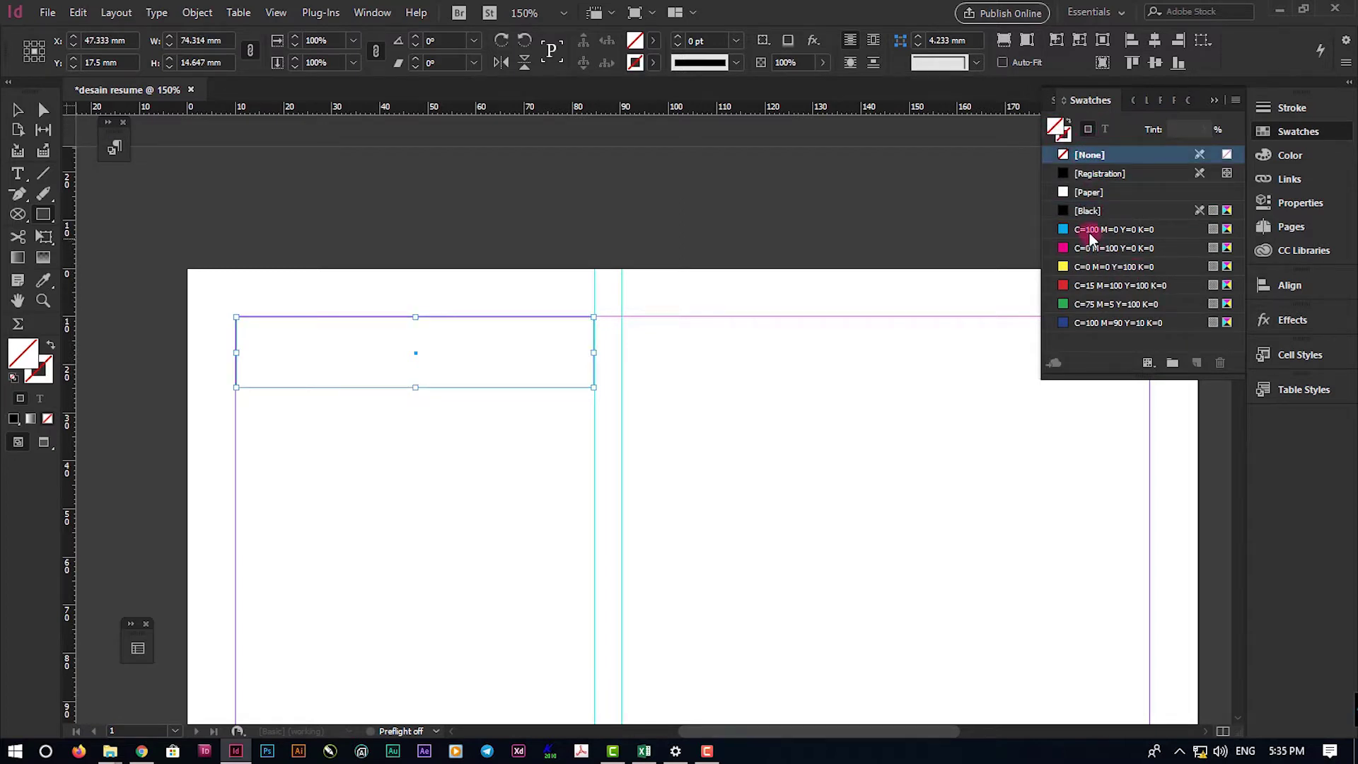
click(1092, 234)
Move the cyan rectangle straight up onto the pasteboard above the page and deselect it
click(18, 110)
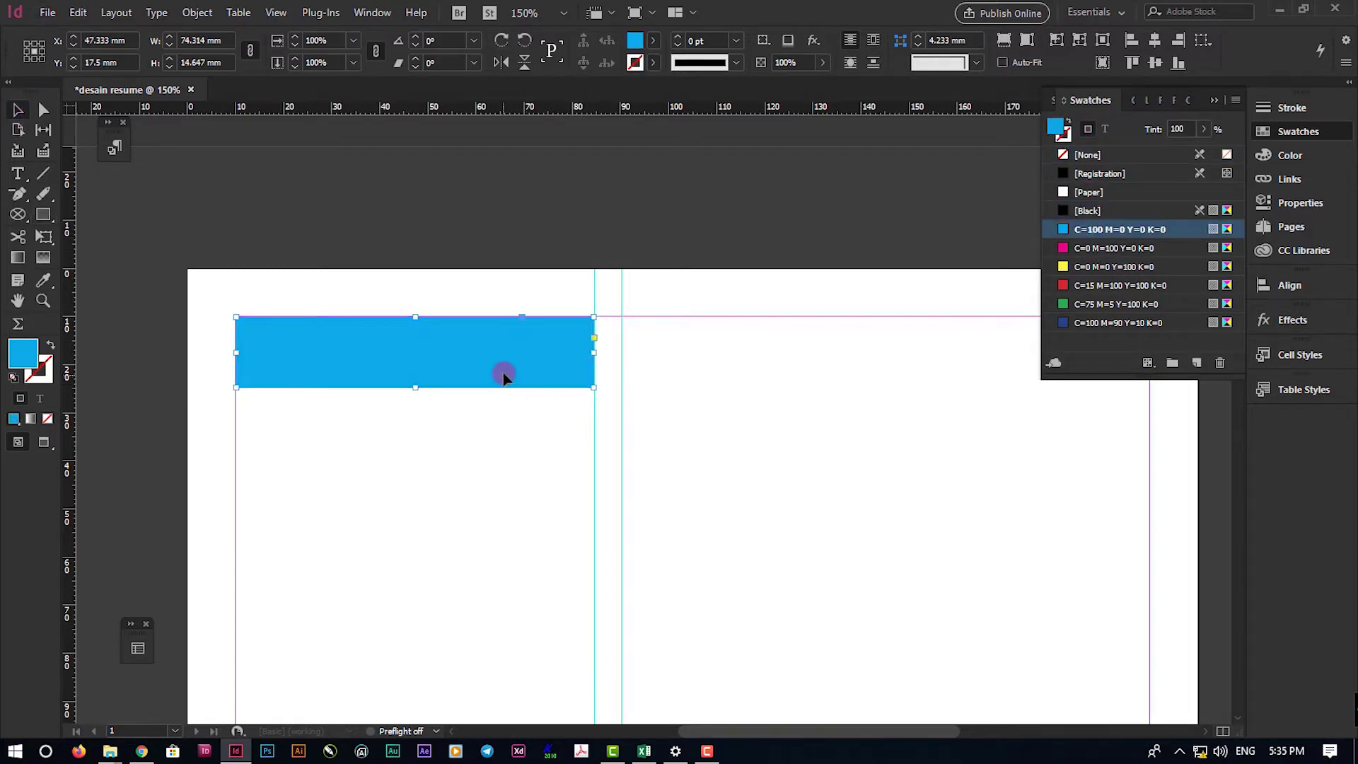
drag(504, 376, 500, 225)
click(506, 409)
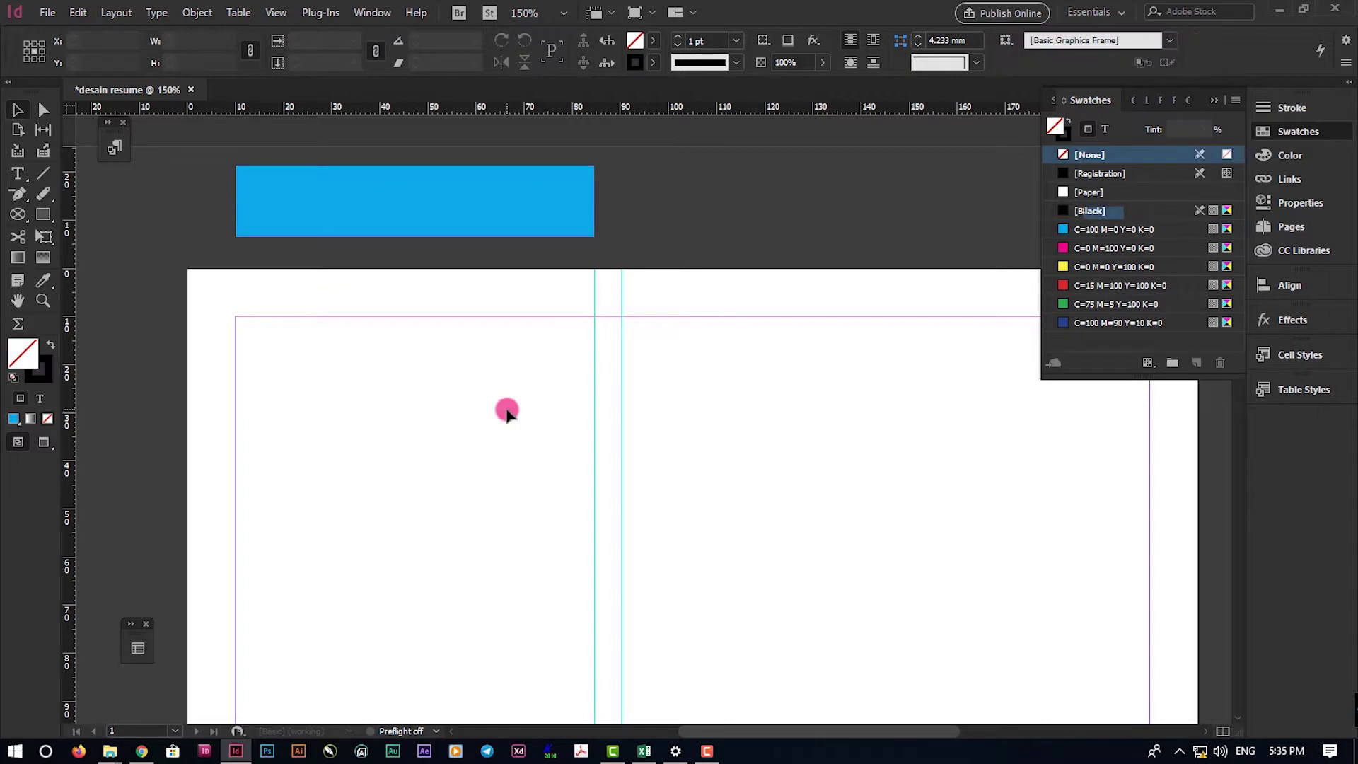
Draw a circle about 40.6 mm in diameter in the narrower column and give it a dotted stroke type
drag(43, 214, 113, 246)
drag(379, 361, 579, 556)
click(1285, 108)
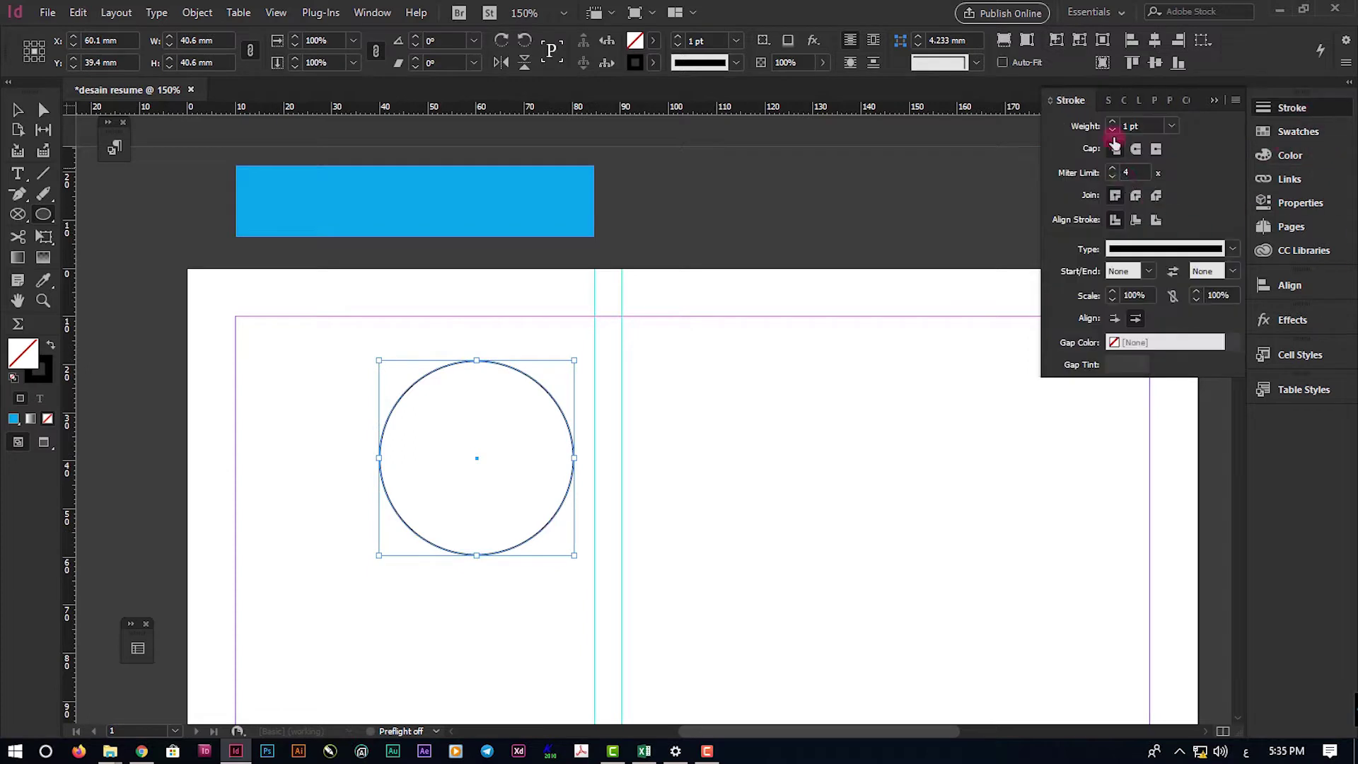
click(1193, 250)
click(1167, 552)
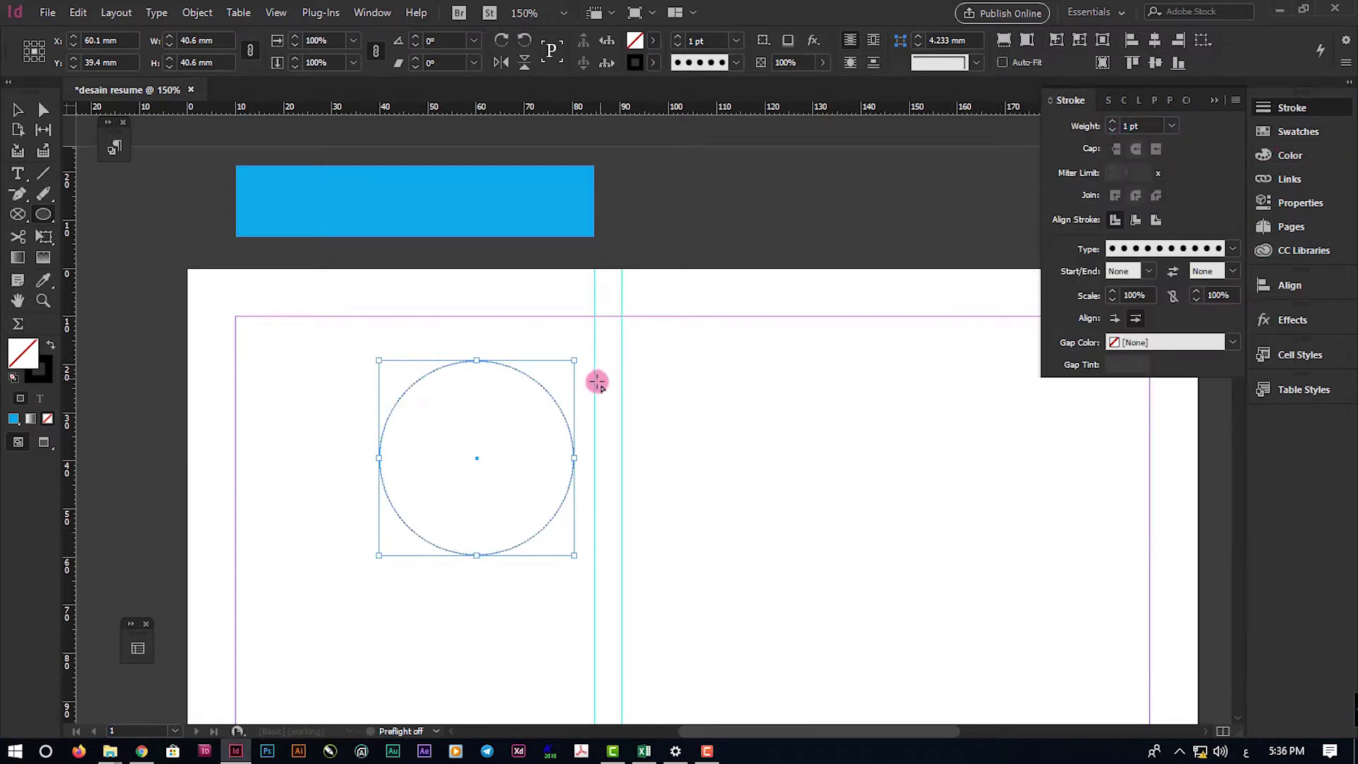
Set the circle's black stroke to a 50% tint
click(1294, 132)
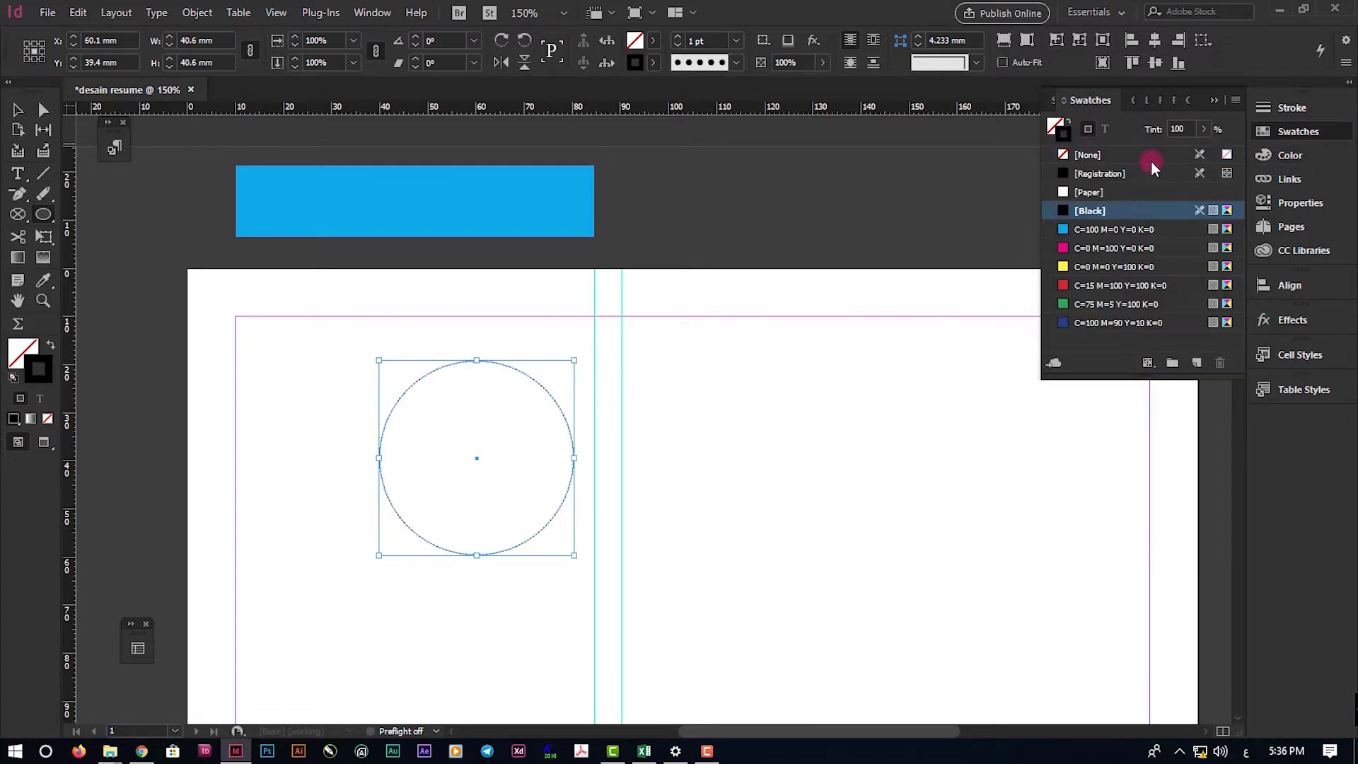
click(1097, 221)
text(0)
key(Return)
click(1177, 129)
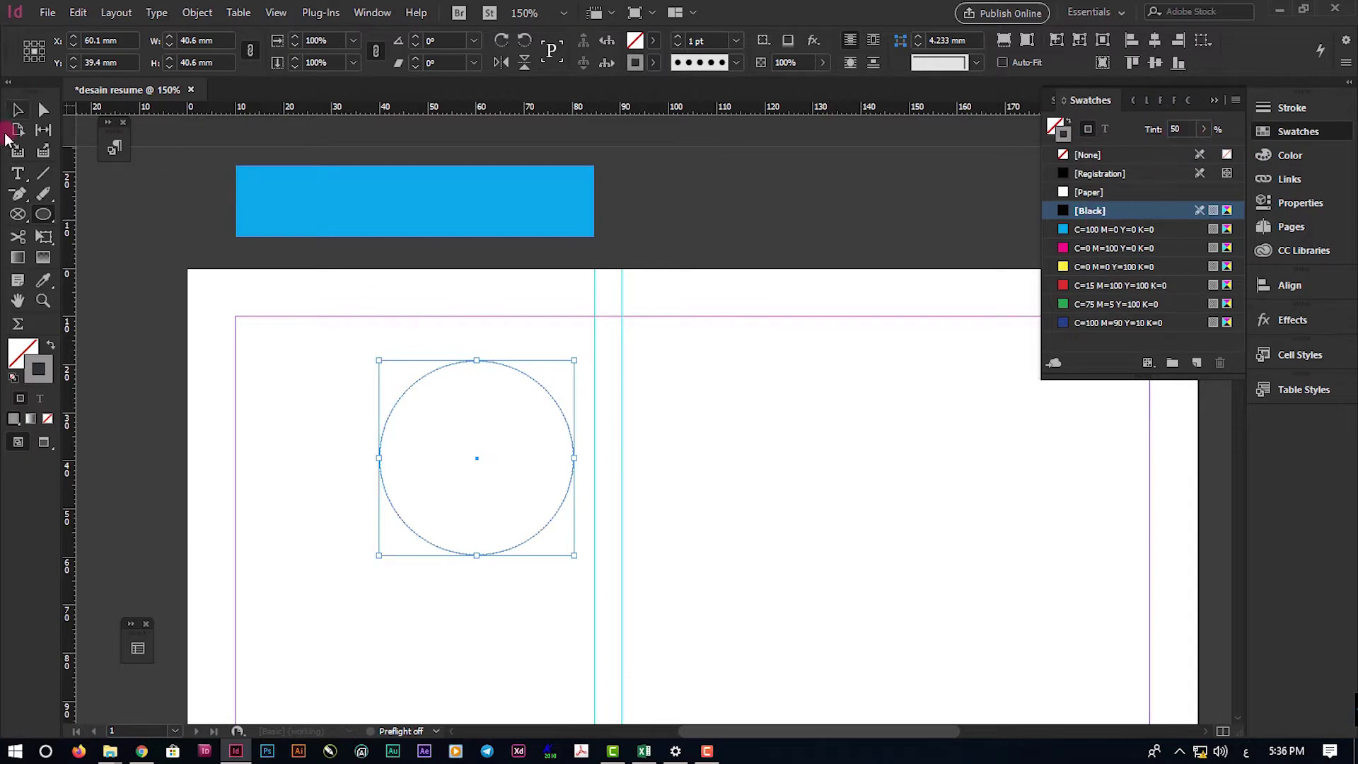
Align the circle and cyan rectangle by horizontal centers relative to the selection, and move the circle up to the top margin
click(17, 110)
key(ctrl+a)
click(1203, 39)
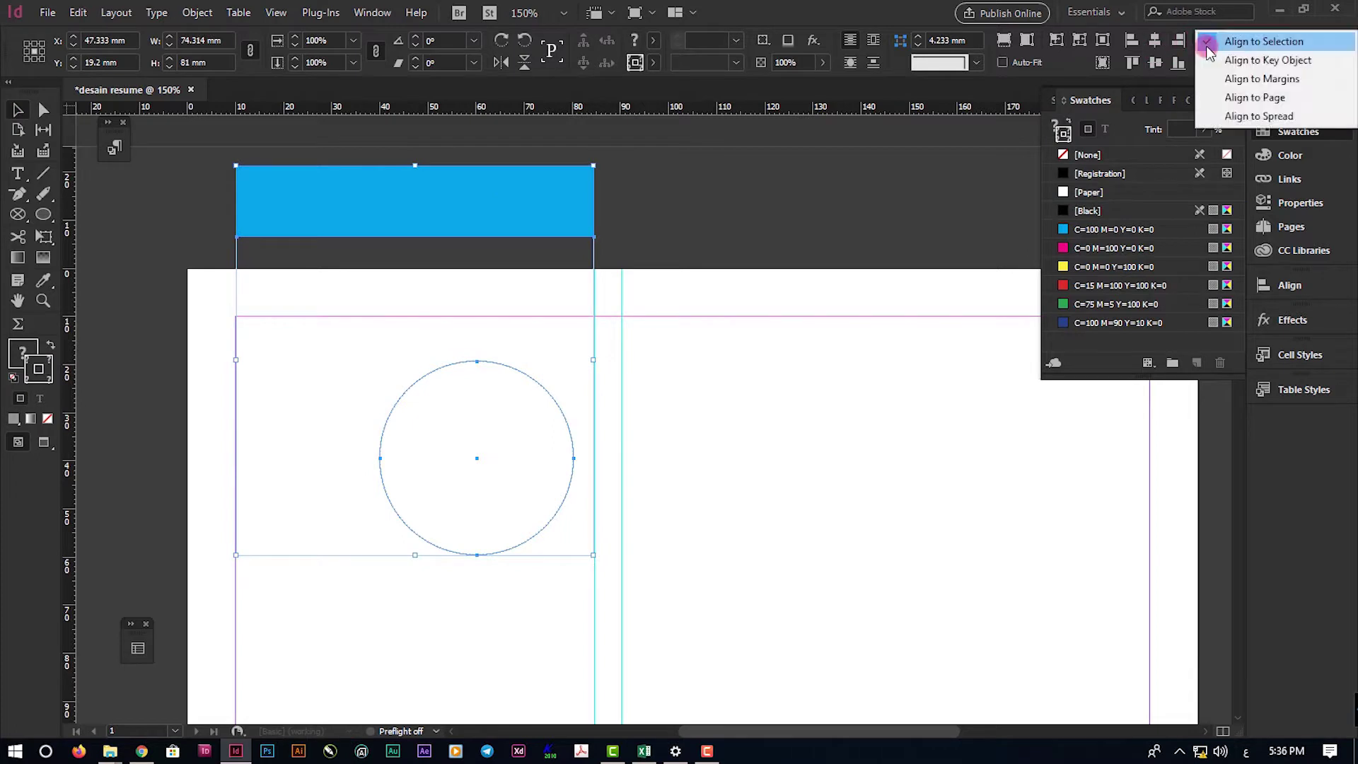
click(1234, 41)
click(1154, 40)
click(495, 462)
click(449, 368)
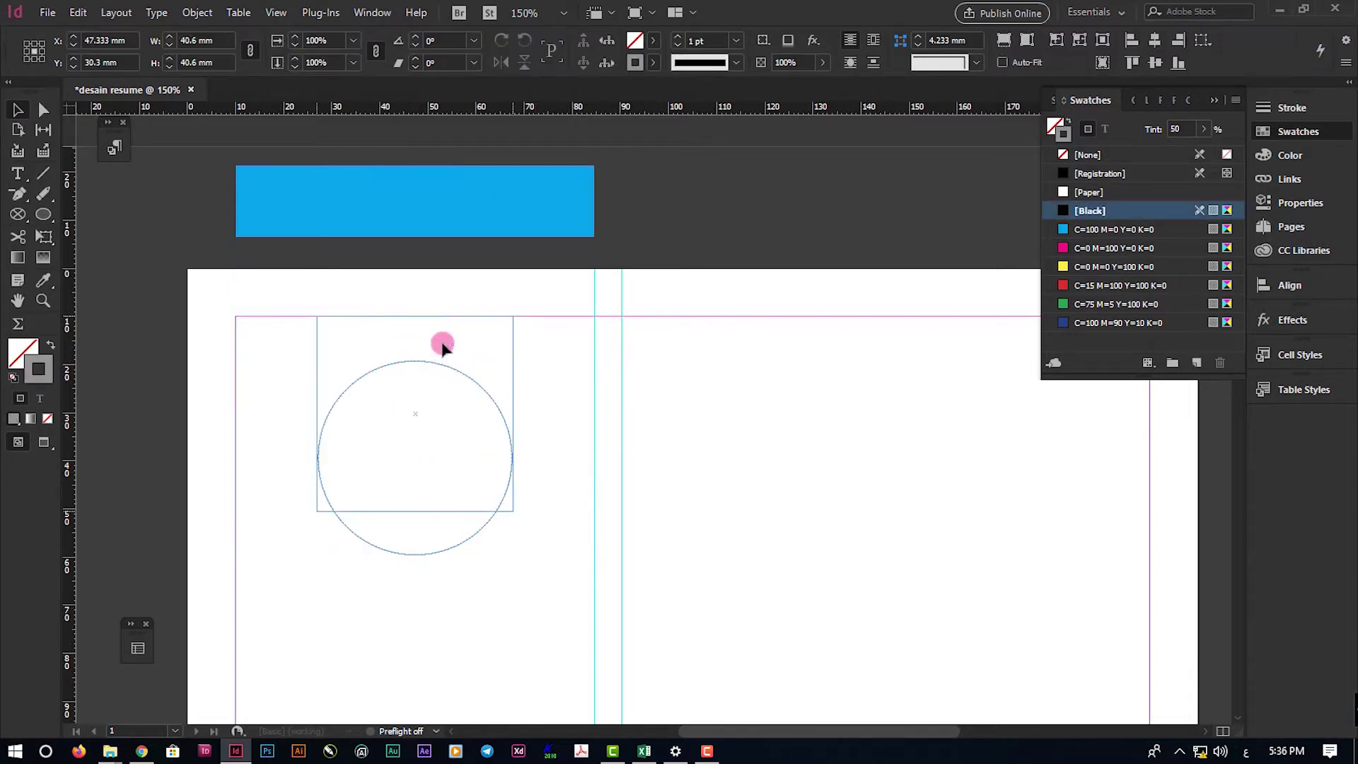
Draw a circular graphic frame about 34.3 mm in diameter from the center of the dotted circle
key(ctrl+equal)
key(ctrl+equal)
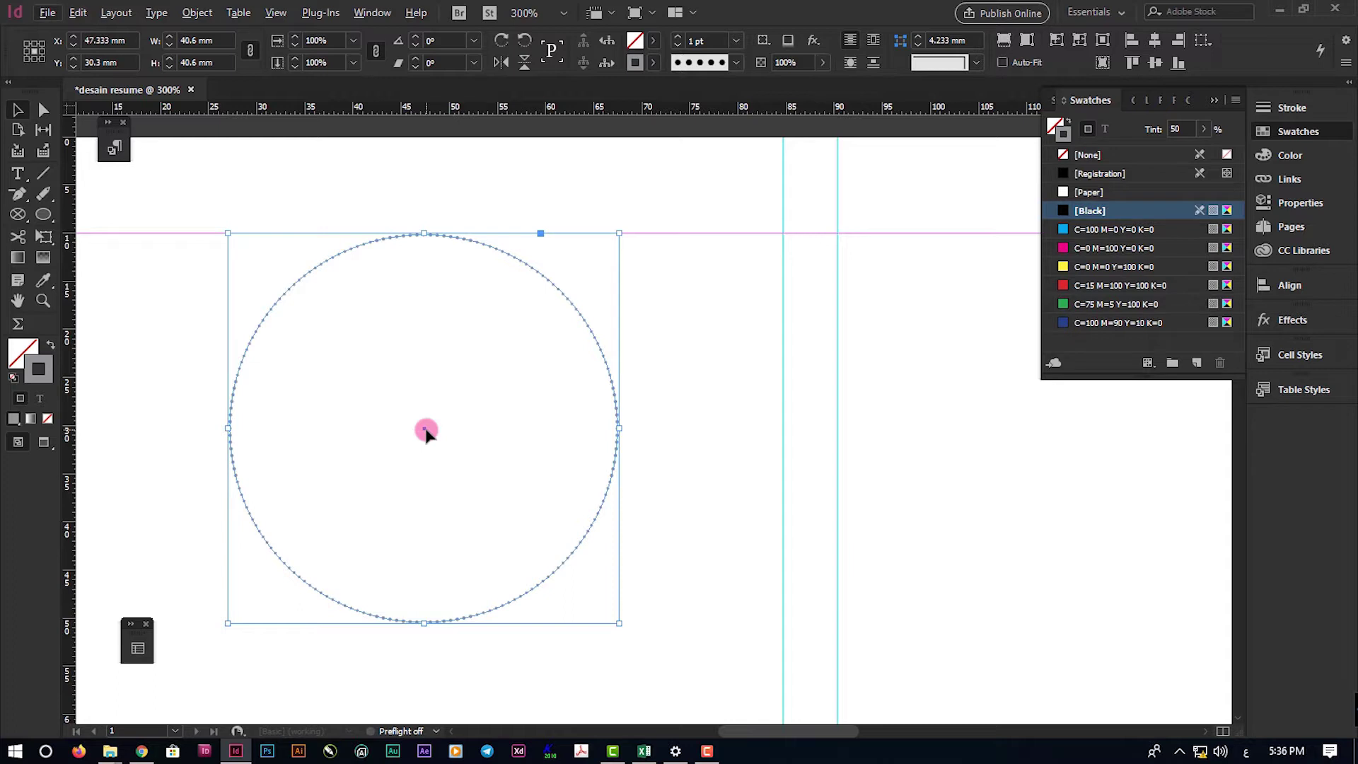
click(19, 214)
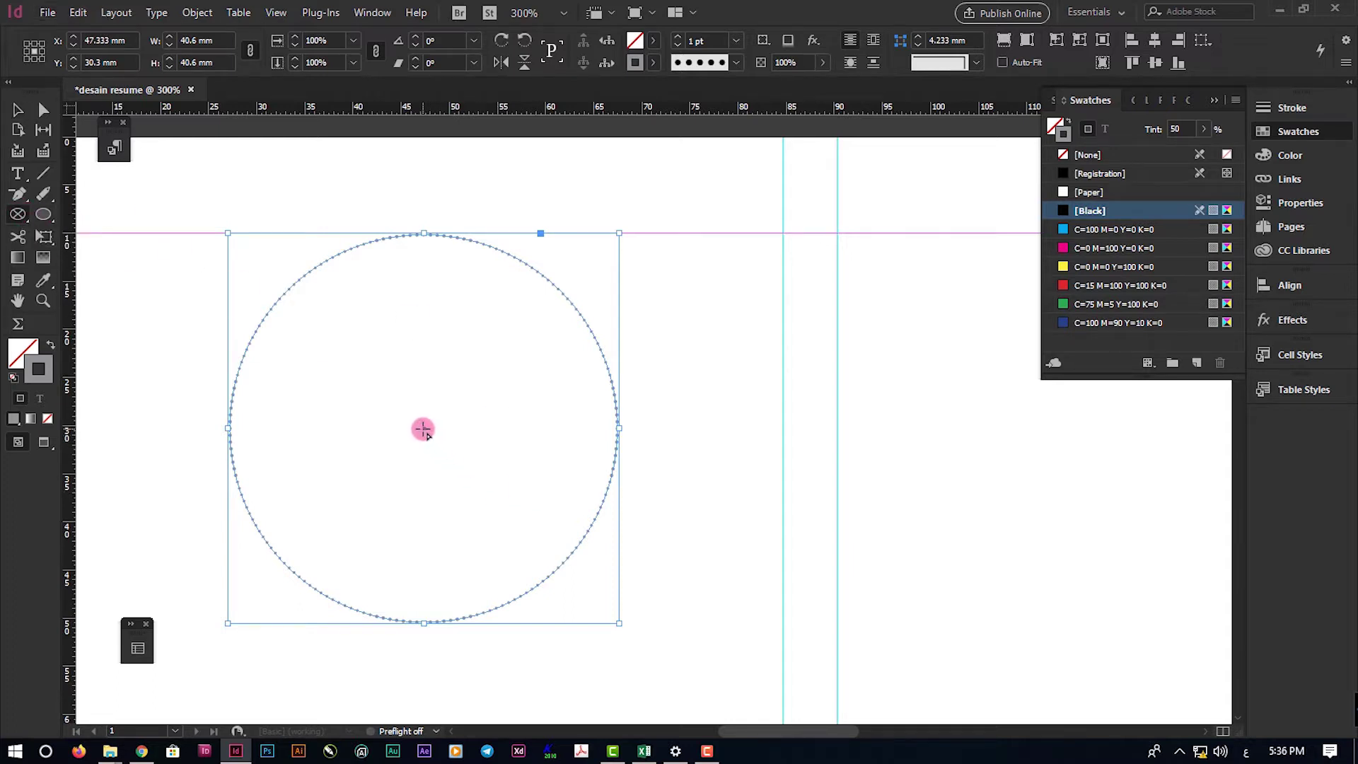
drag(423, 429, 583, 637)
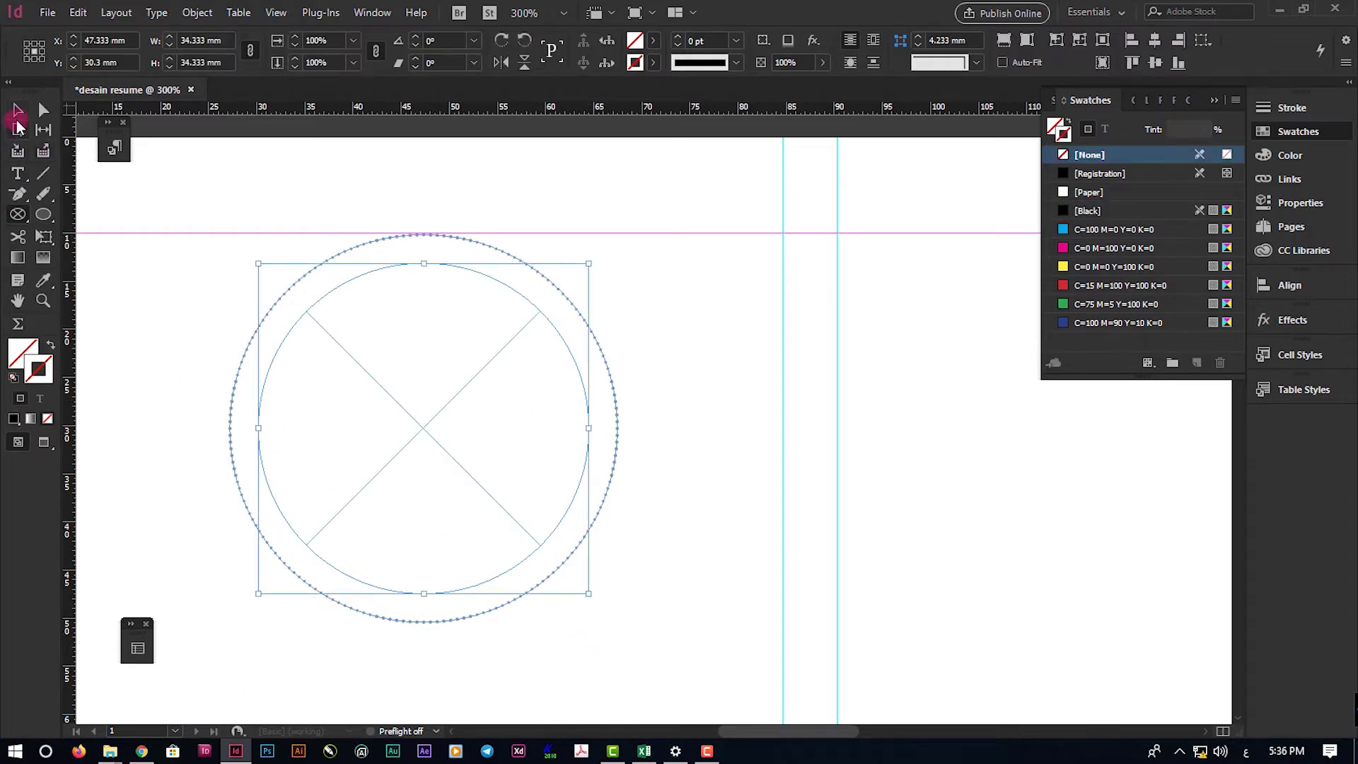
click(18, 110)
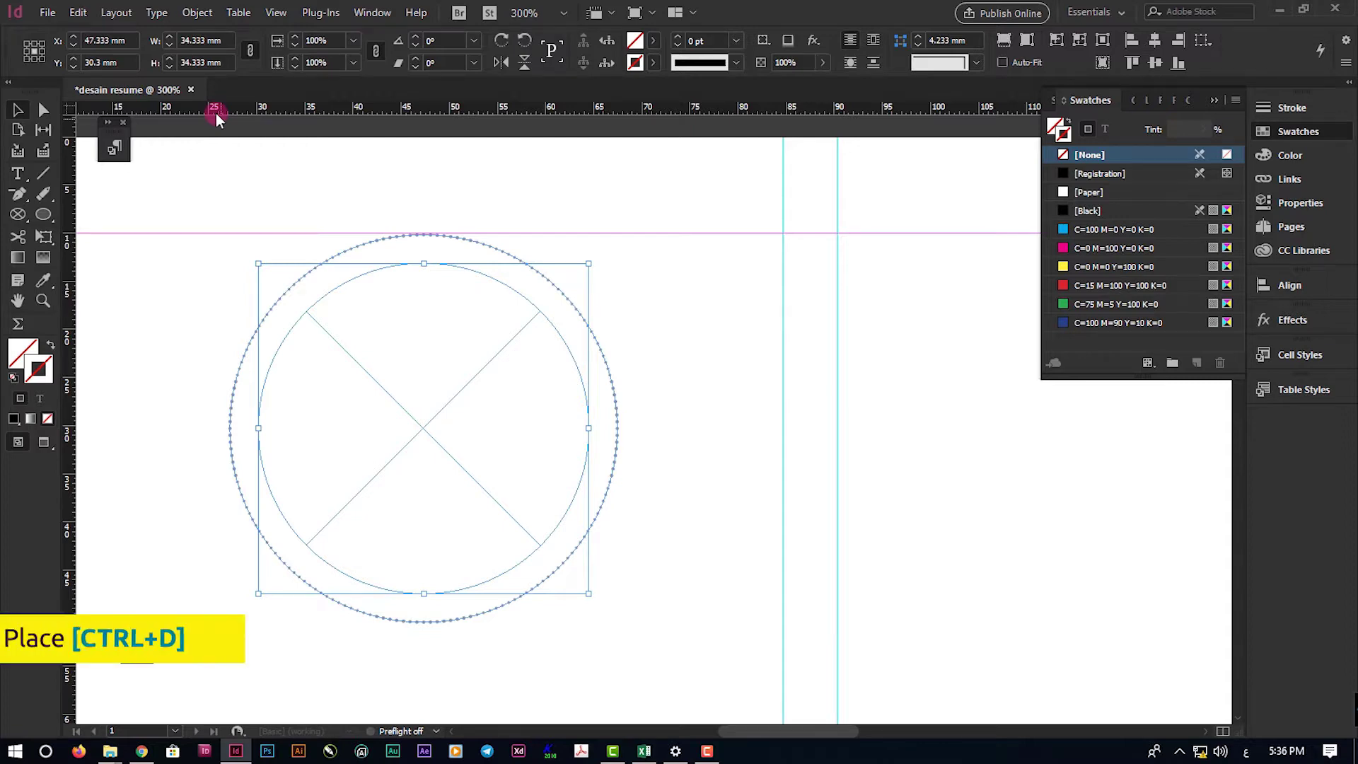
Place the image pas foto.jpg from the TUTORIALS folder into the circular graphic frame
click(47, 13)
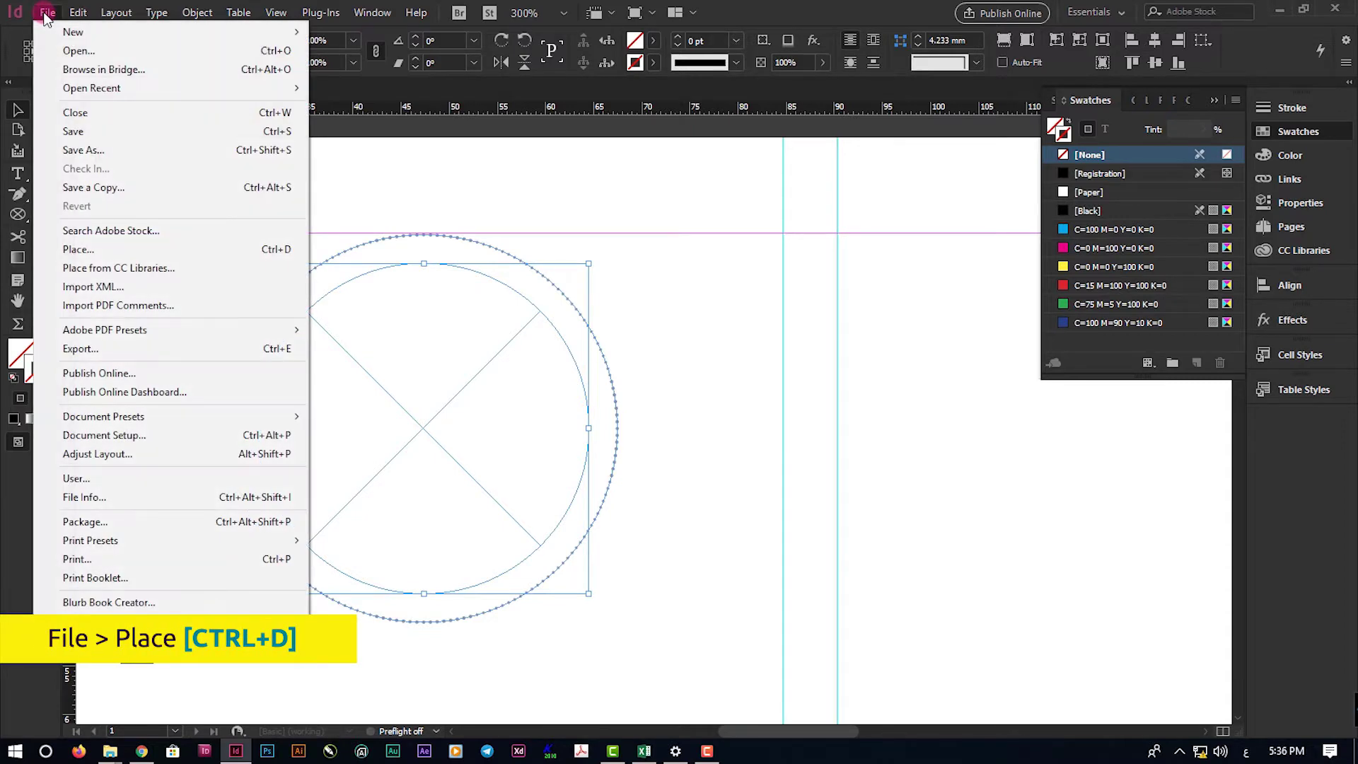
click(70, 249)
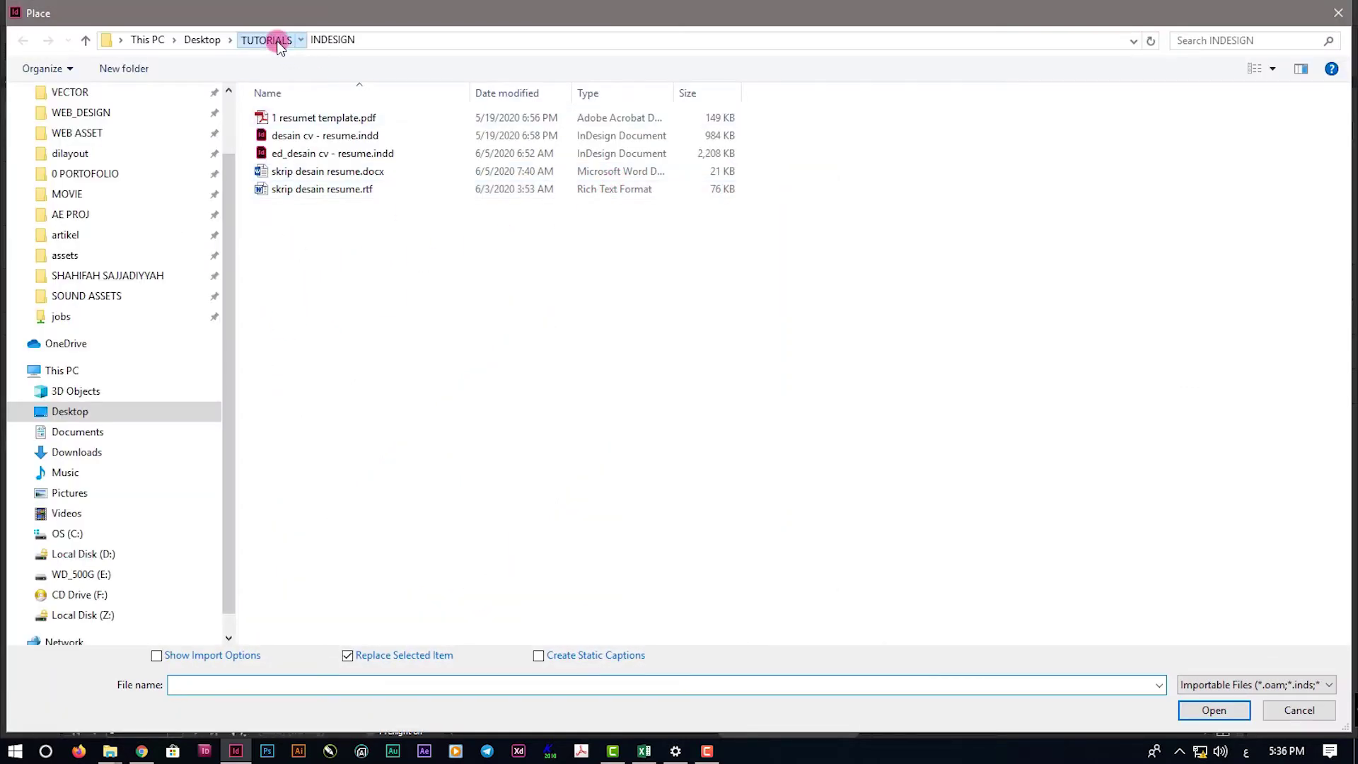
click(279, 44)
click(570, 156)
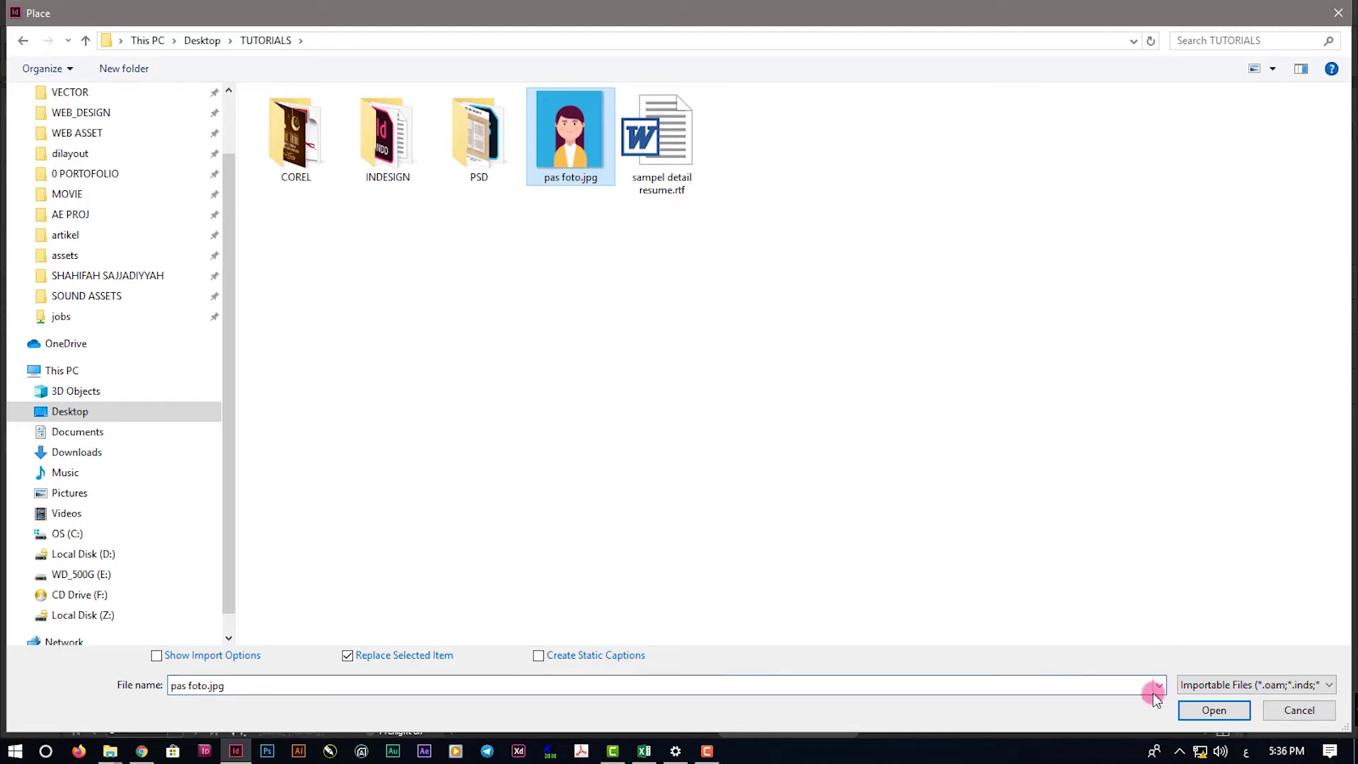
click(1214, 710)
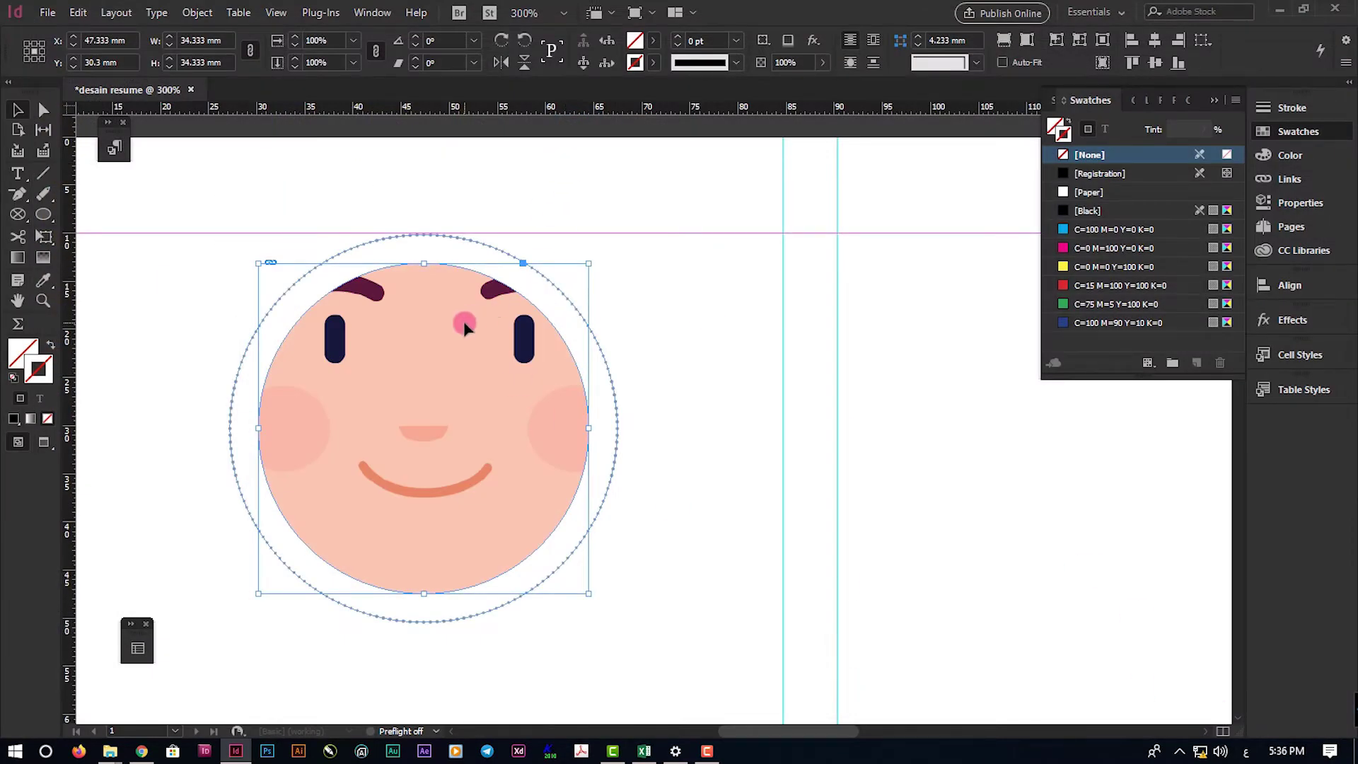
Fit the portrait to its circular frame with Fill Frame Proportionally and deselect it
right_click(433, 308)
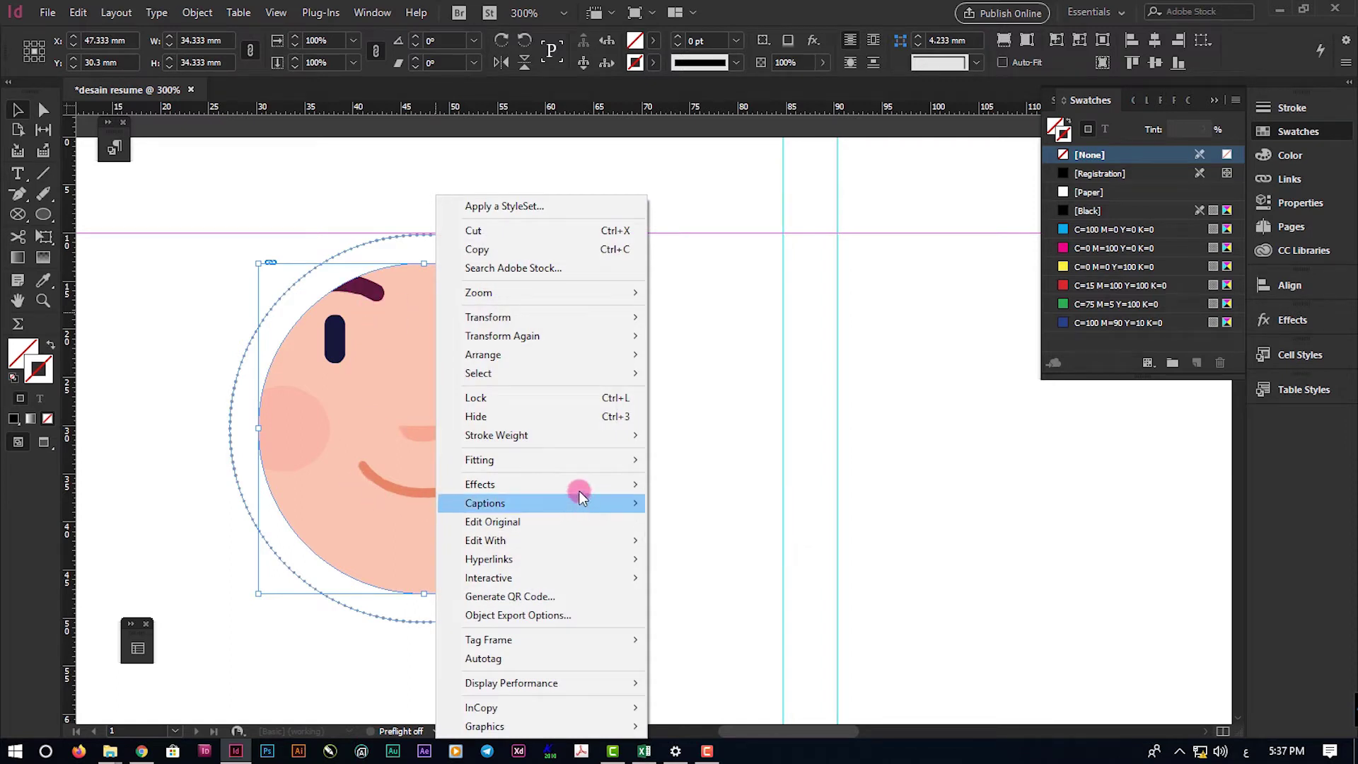
mouse_move(575, 460)
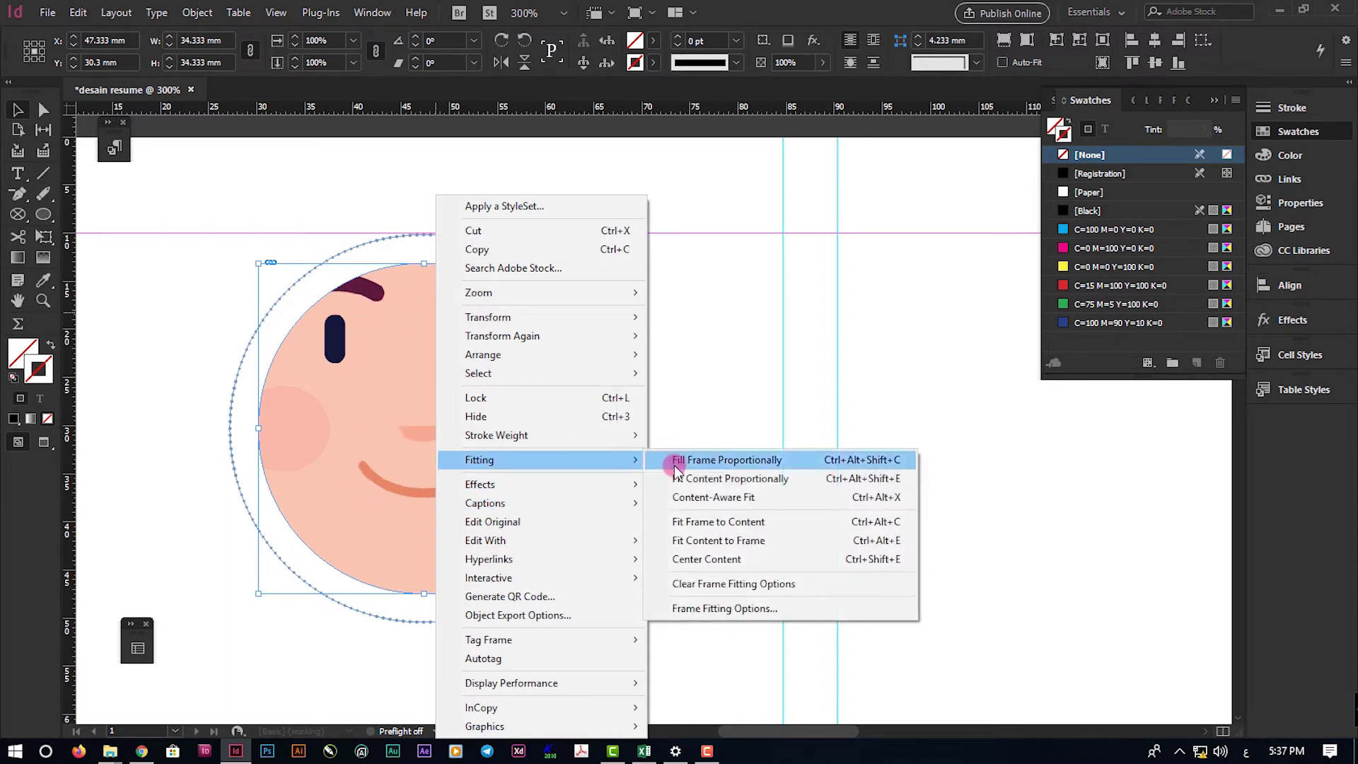
click(756, 461)
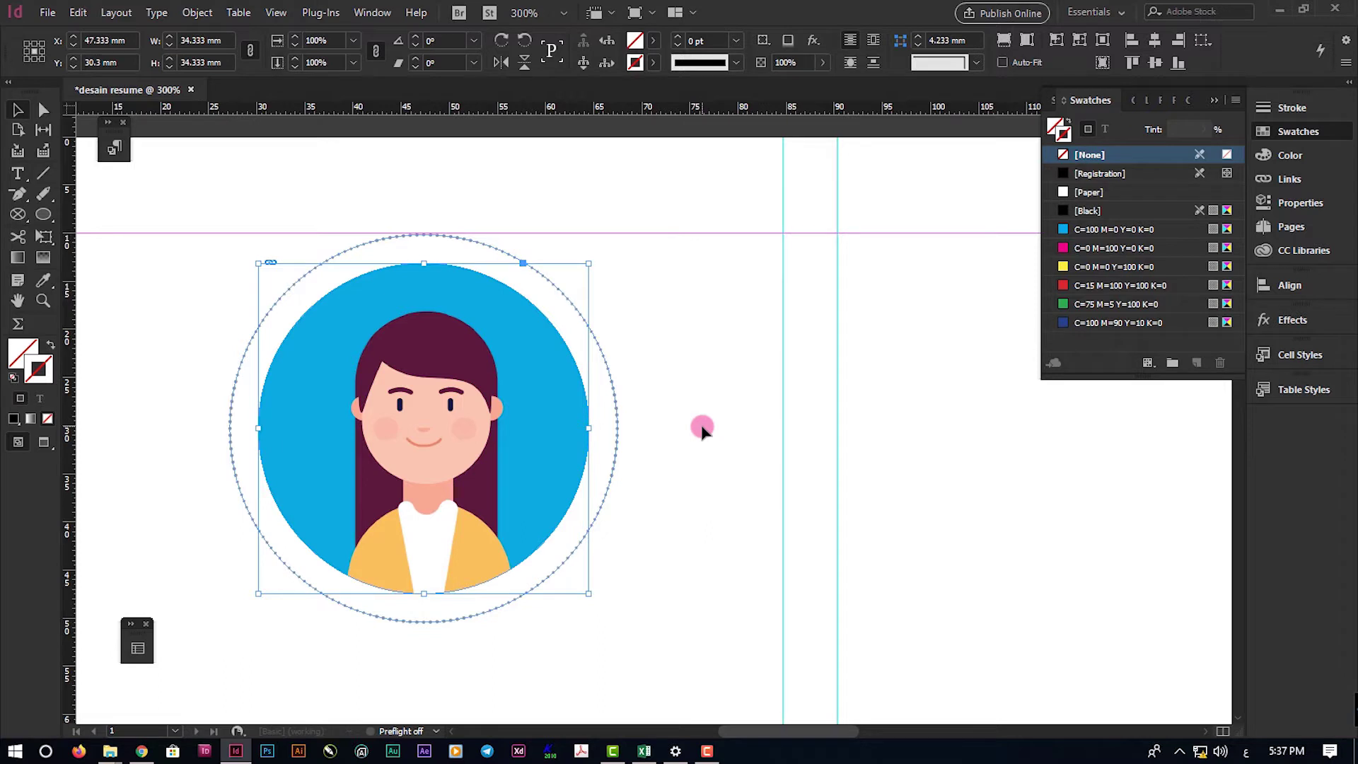
scroll(702, 433, down, 2)
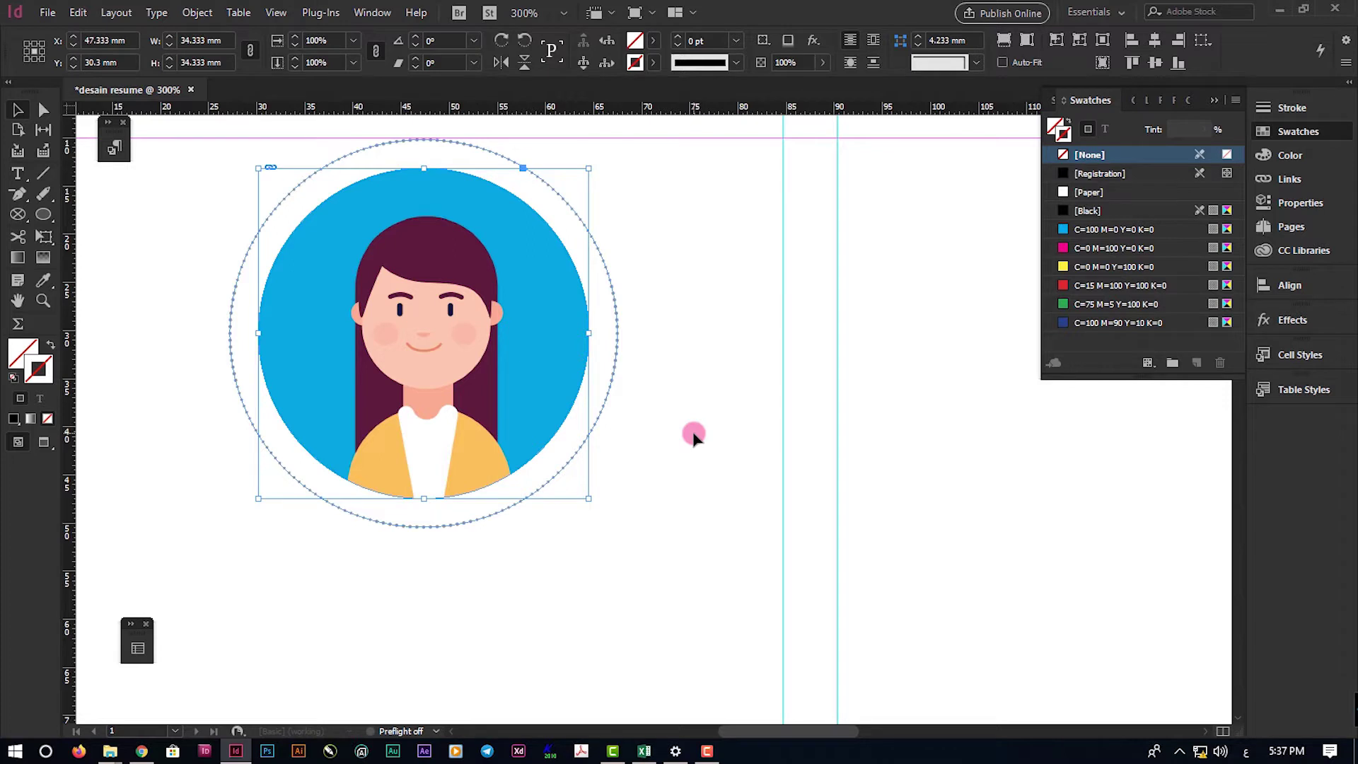
click(683, 437)
Place sampel detail resume.rtf in a text frame about 103 × 235.5 mm on the pasteboard beside the page's narrower column
scroll(684, 433, down, 3)
scroll(801, 364, down, 2)
scroll(794, 365, right, 2)
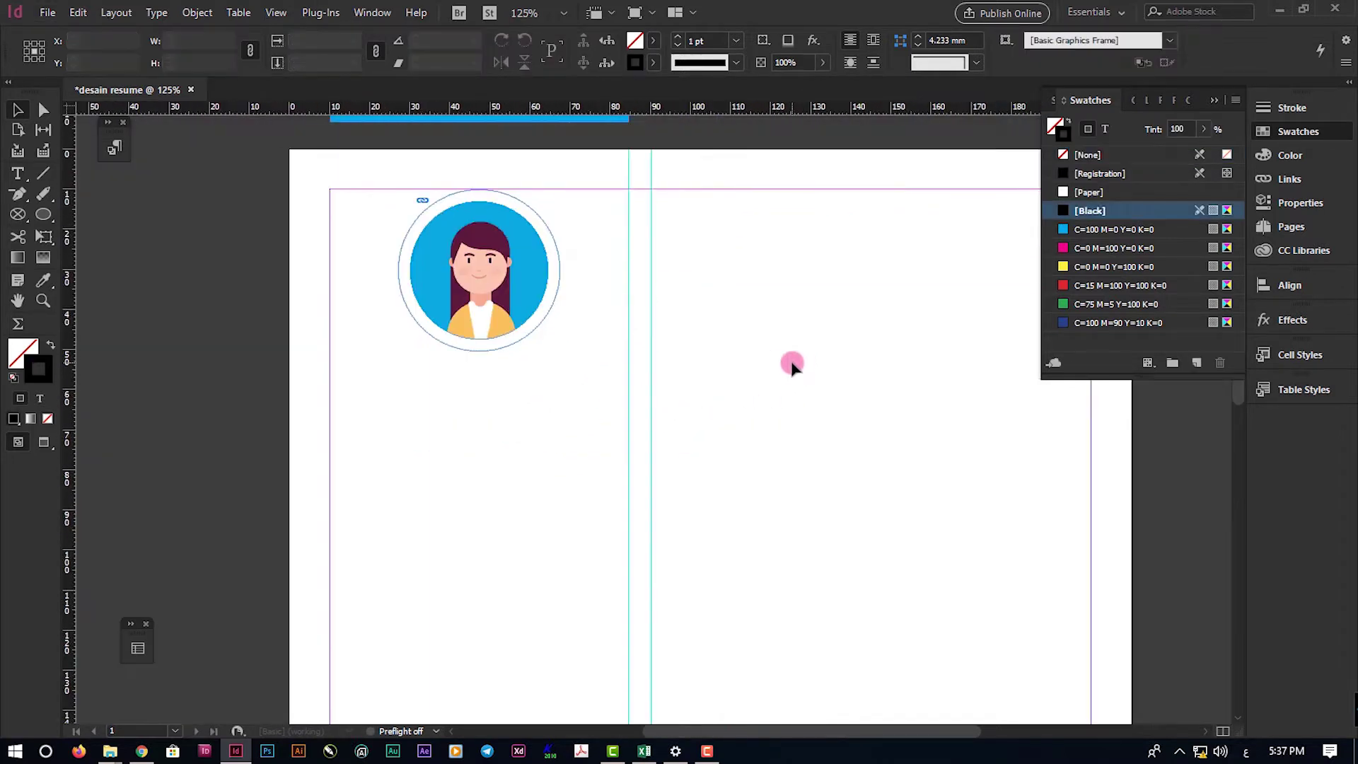
scroll(791, 366, down, 1)
click(48, 12)
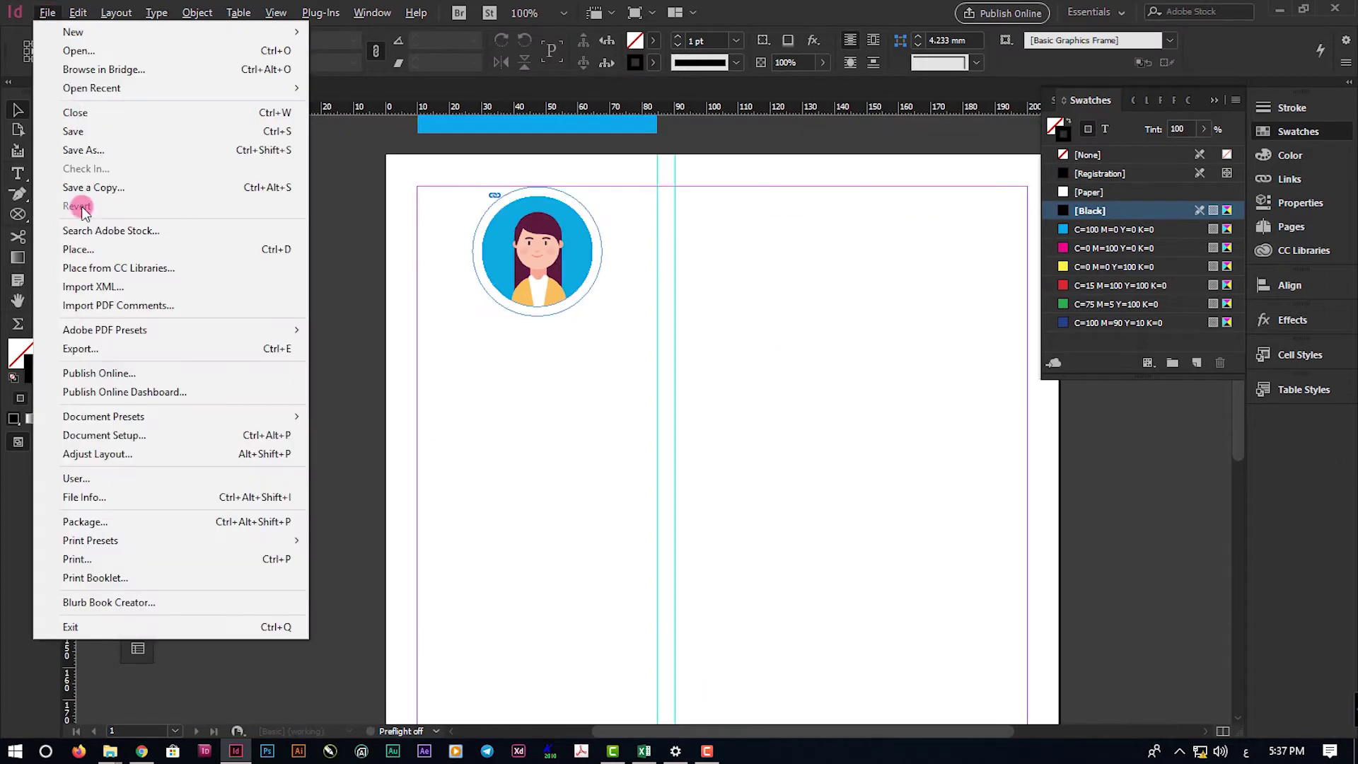
click(100, 243)
click(662, 141)
click(1234, 710)
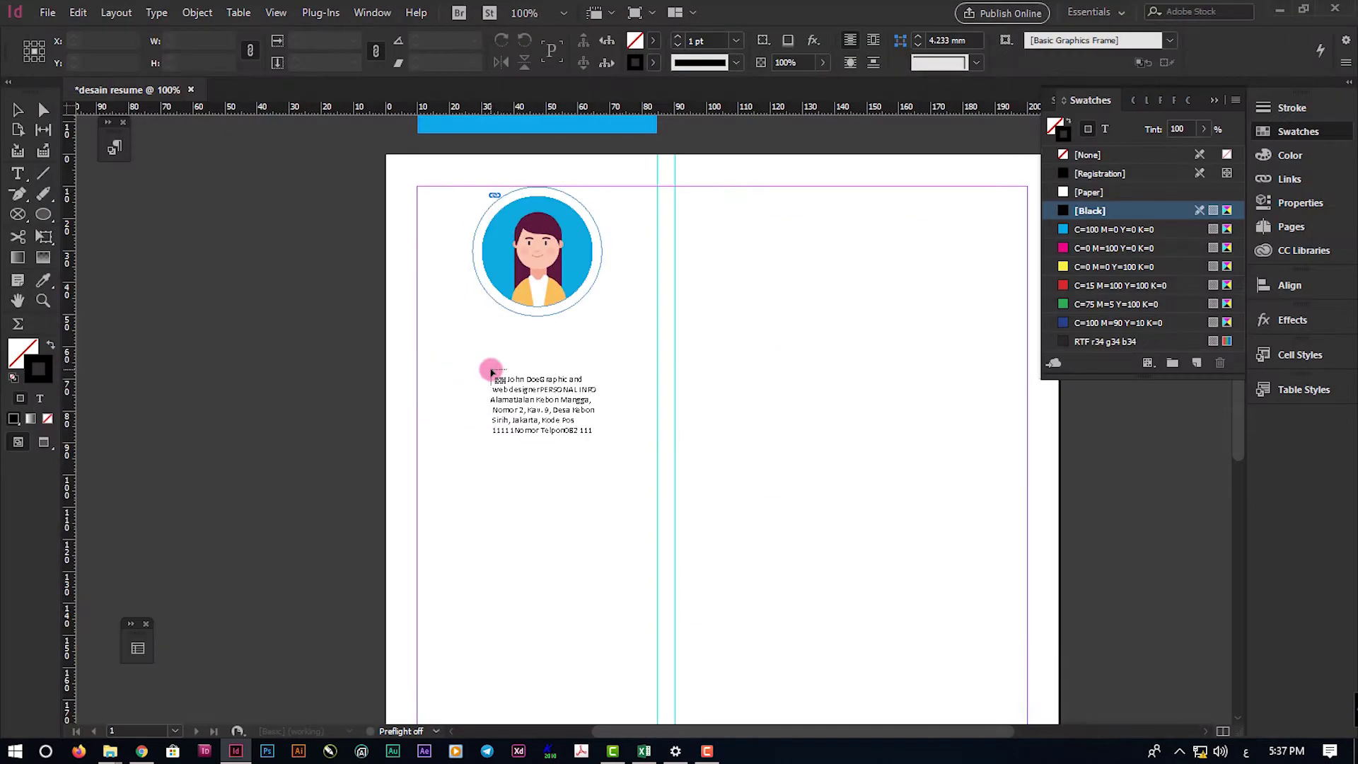
drag(142, 212, 390, 678)
Continue the overset resume text in a linked frame about 135.75 × 270.75 mm on the opposite side of the page
key(ctrl+minus)
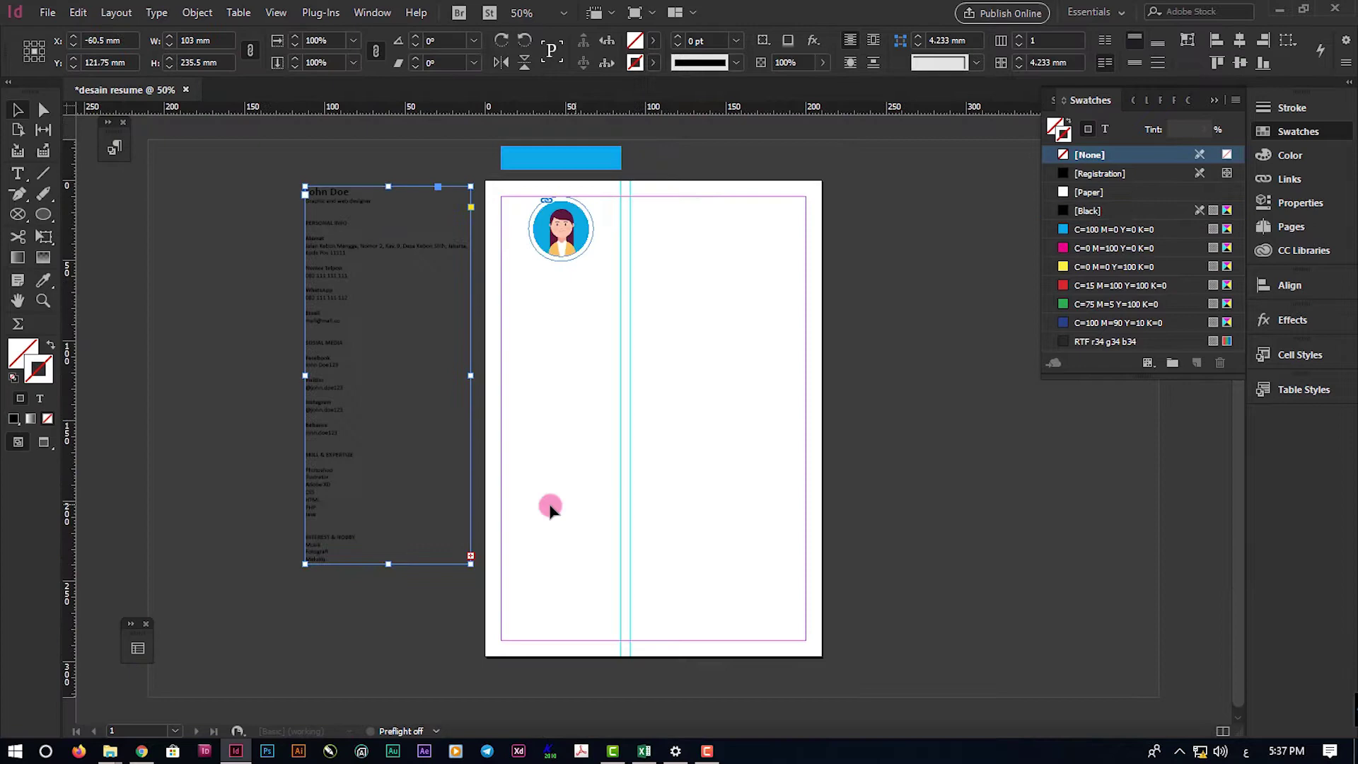
click(473, 559)
drag(836, 180, 1052, 613)
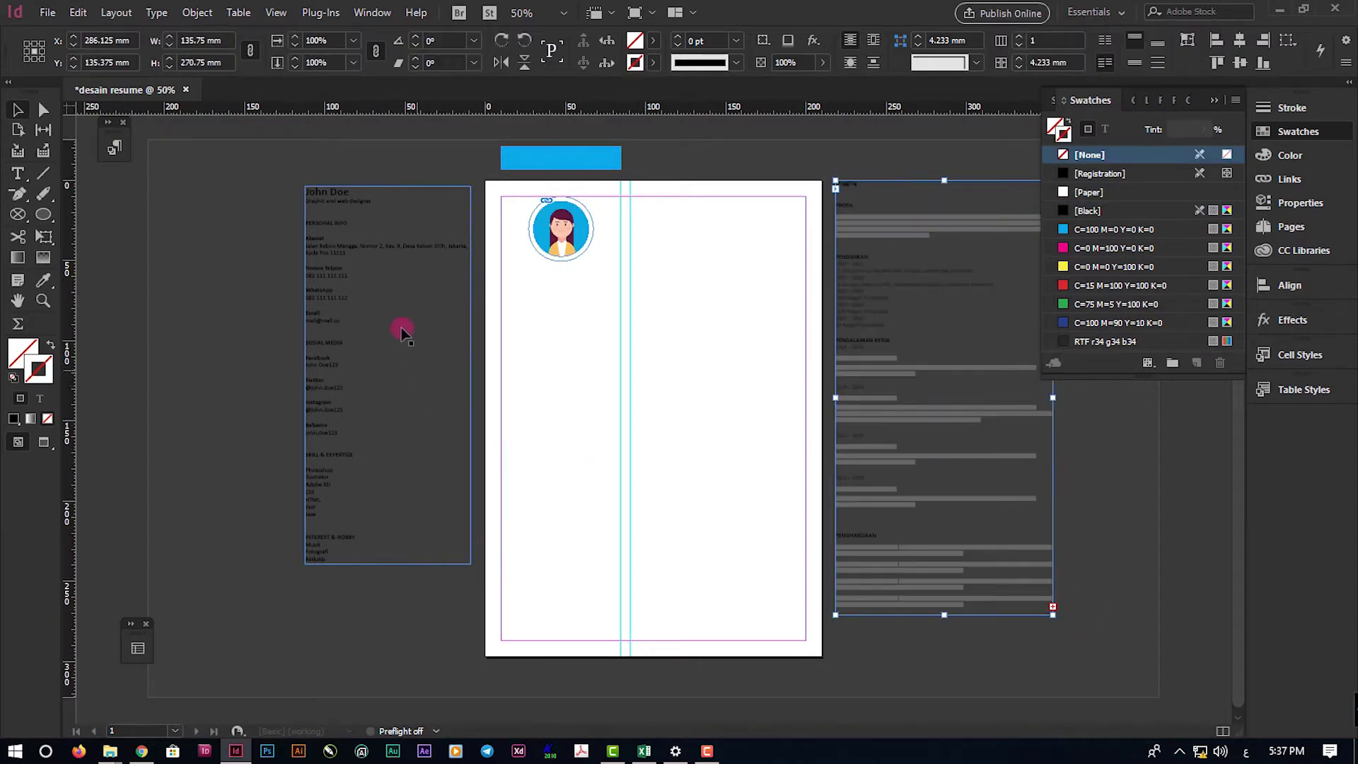
Turn off Match Pasteboard to Theme Color in the Interface preferences and deselect the text frame
click(134, 12)
mouse_move(78, 12)
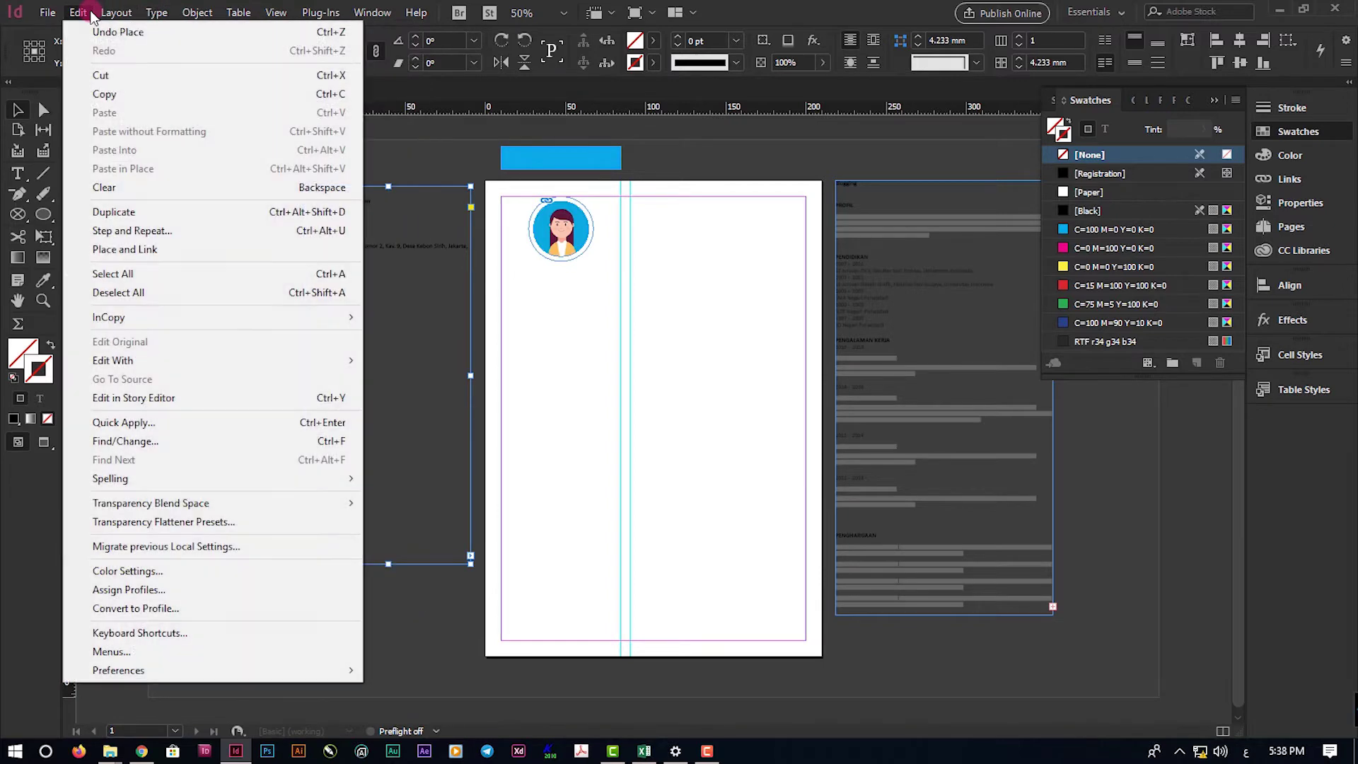
mouse_move(186, 671)
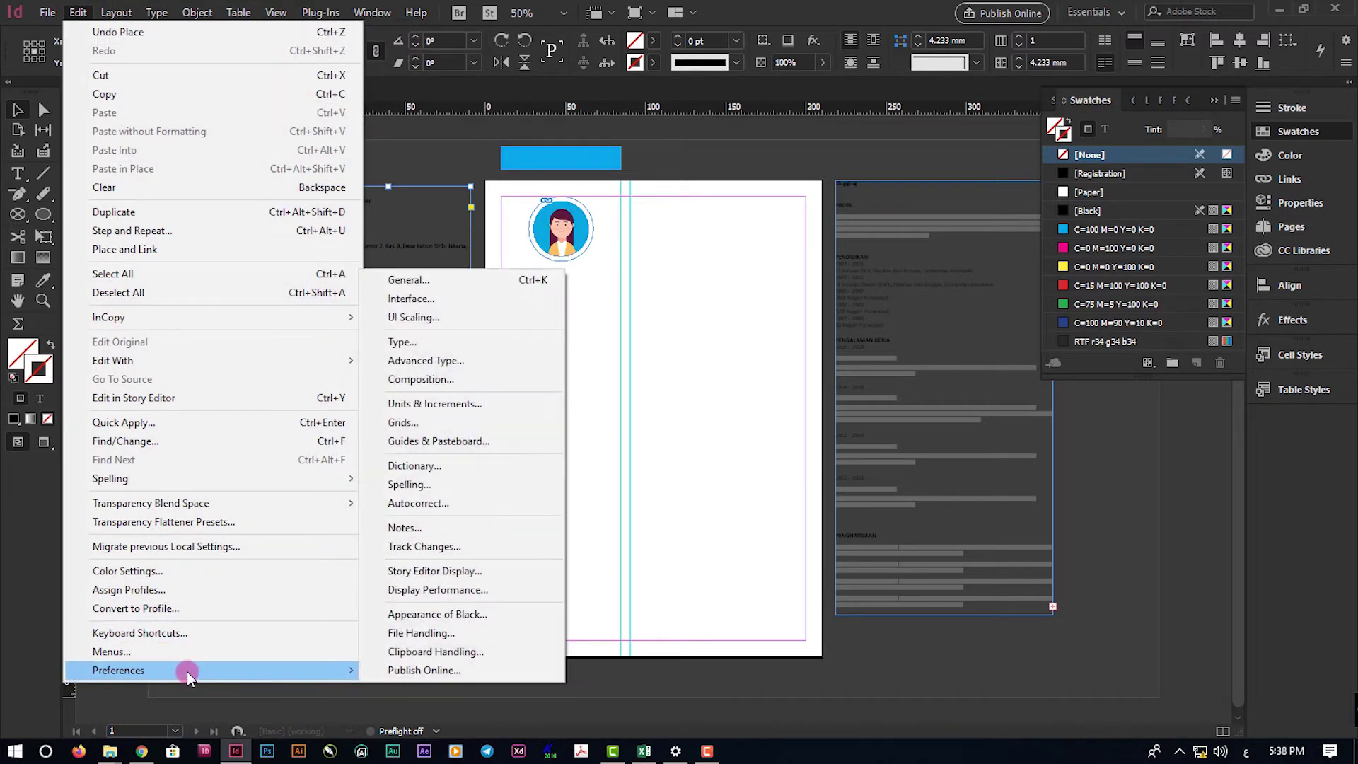
click(418, 301)
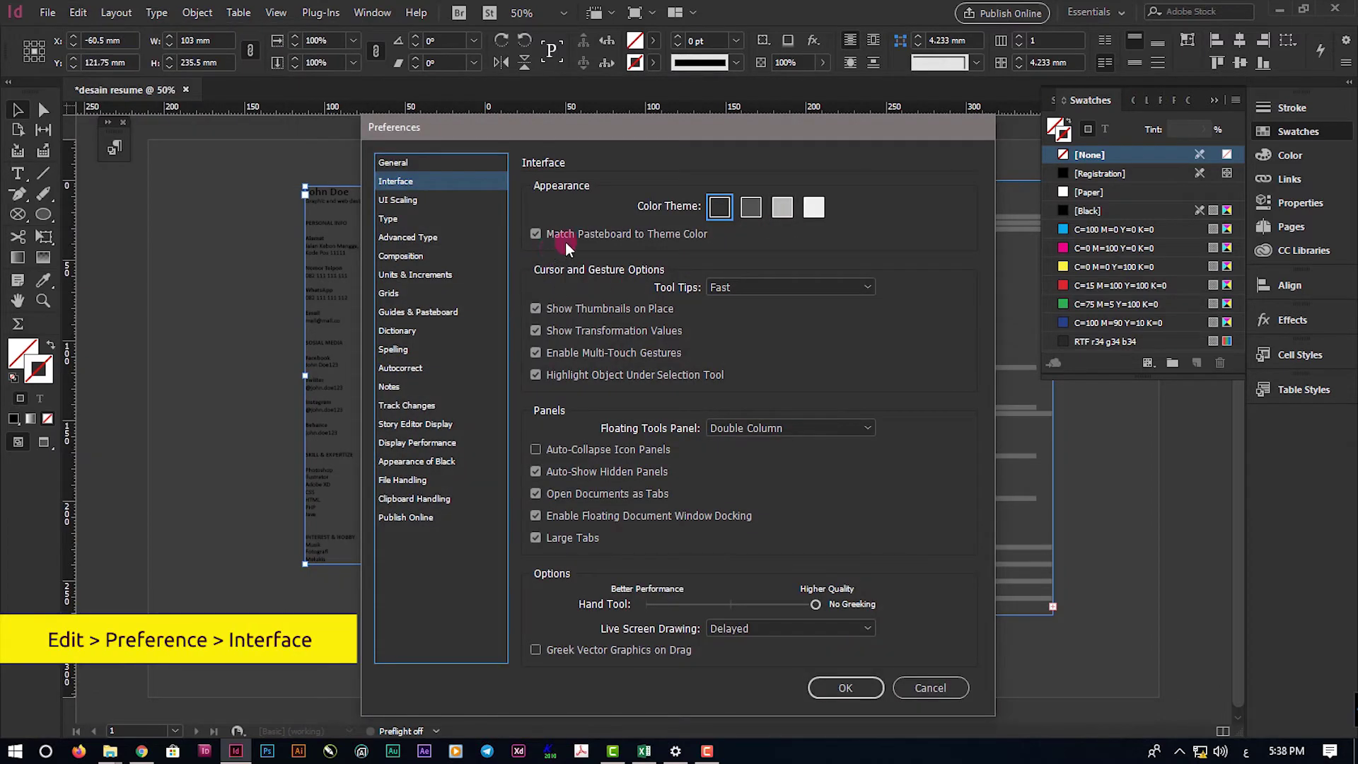
click(579, 236)
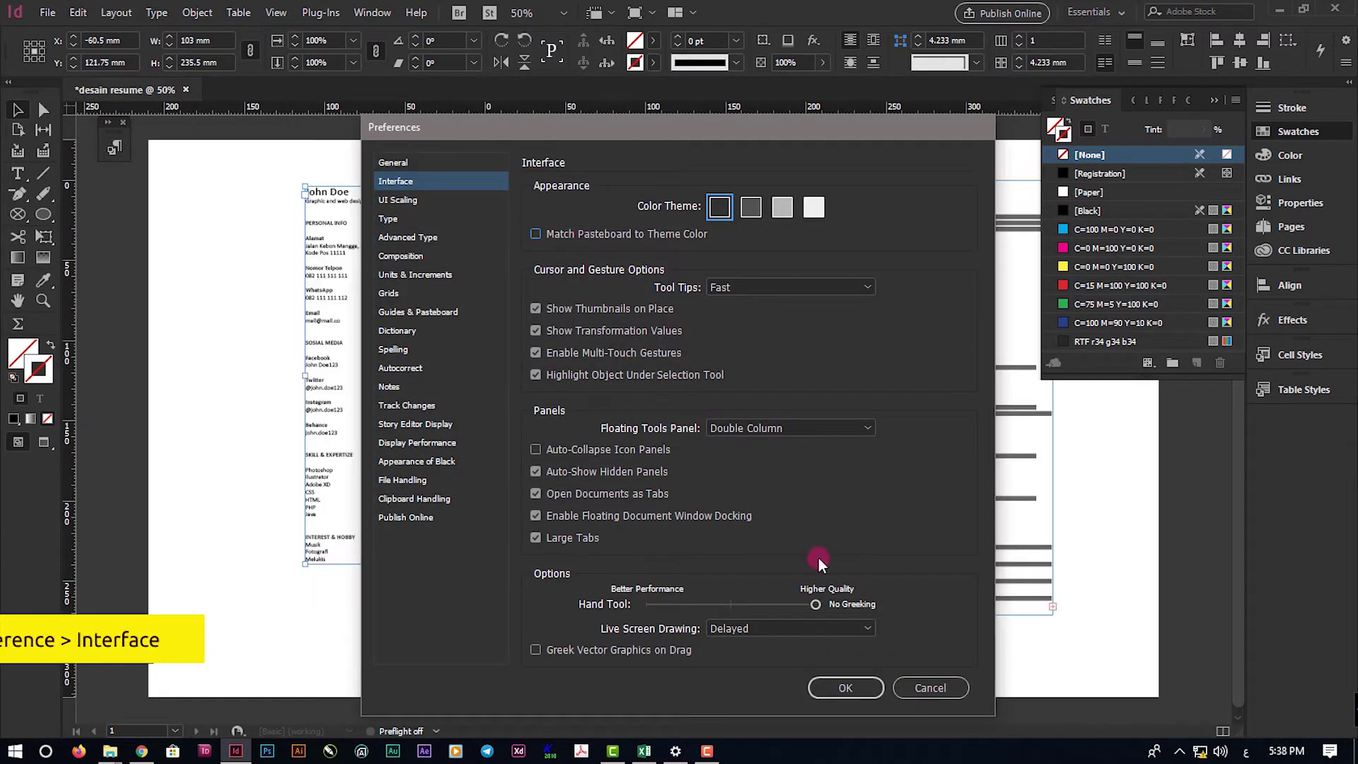
click(864, 688)
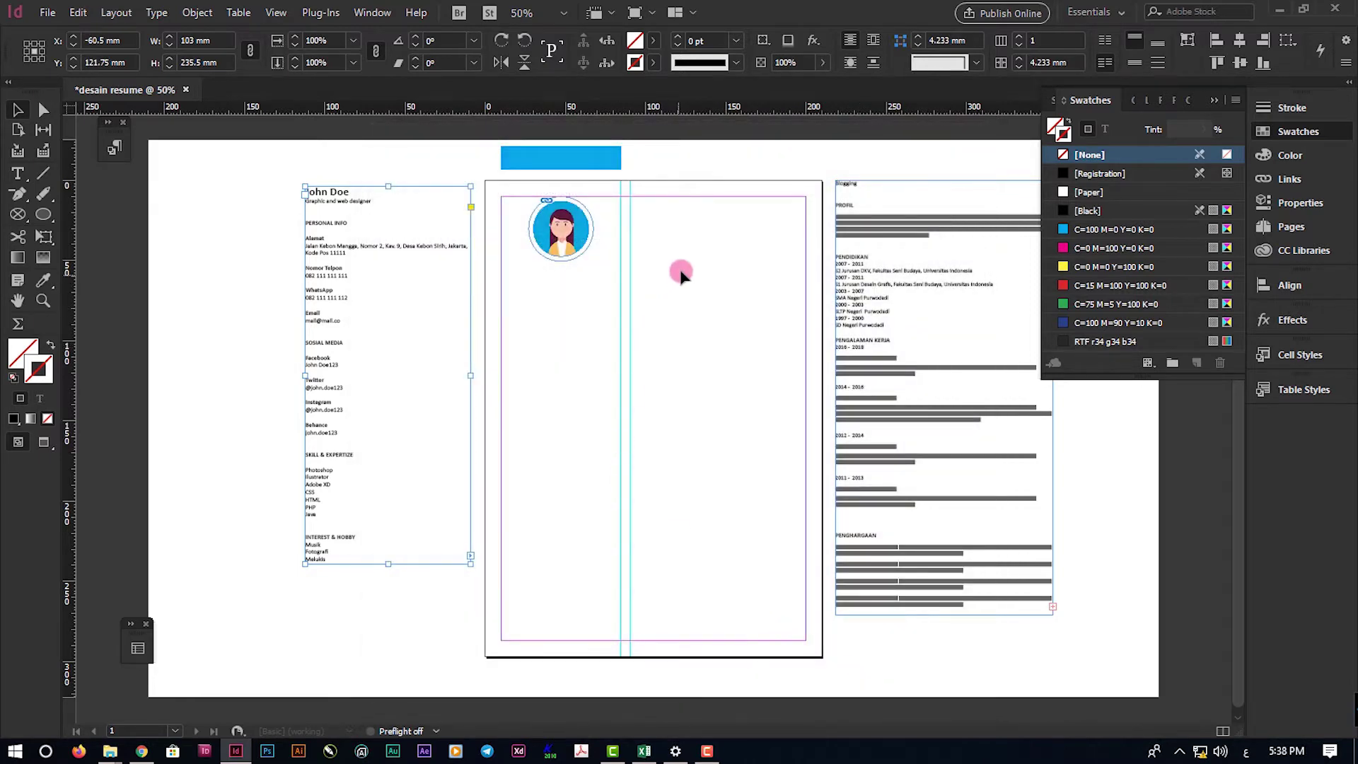
click(681, 276)
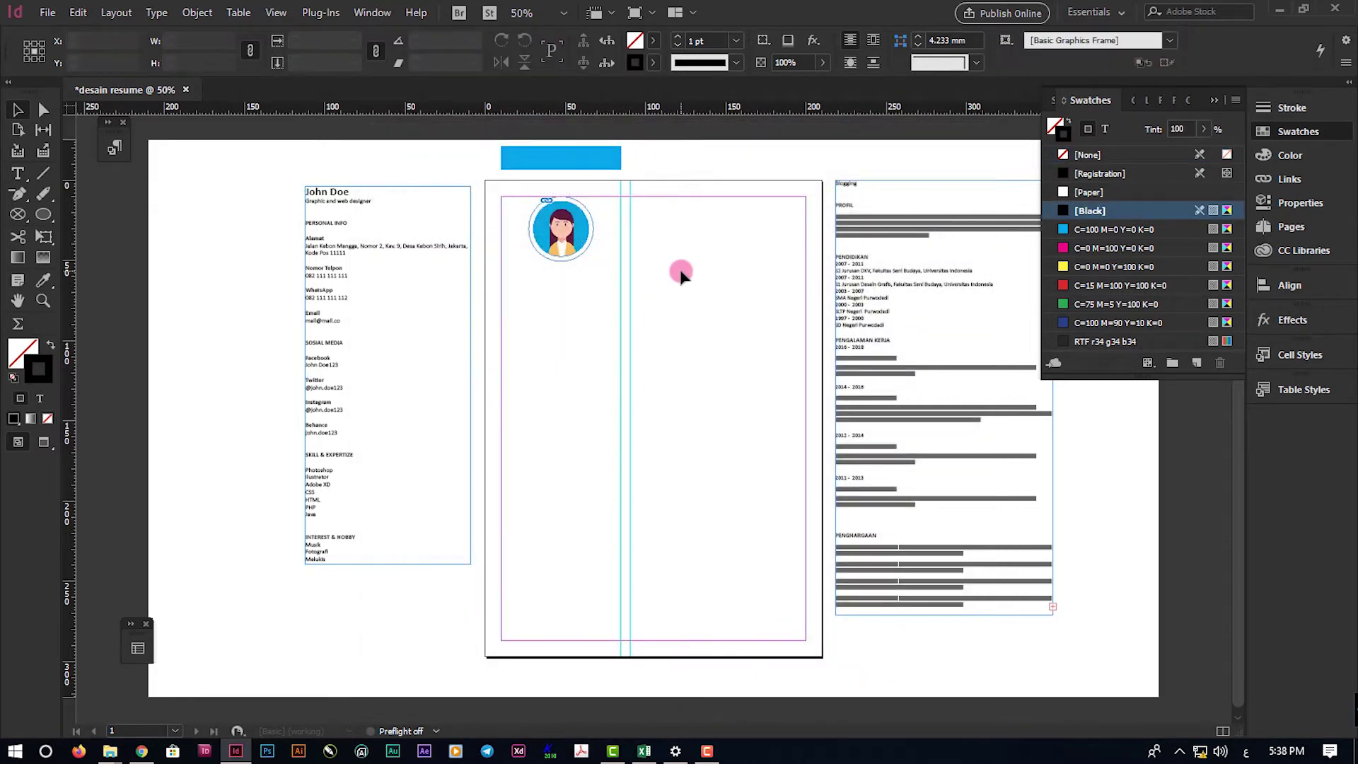
Copy the name and job title lines from the placed resume text and paste them as a separate text frame
key(ctrl+=)
key(ctrl+=)
key(ctrl+=)
key(ctrl+=)
double_click(283, 219)
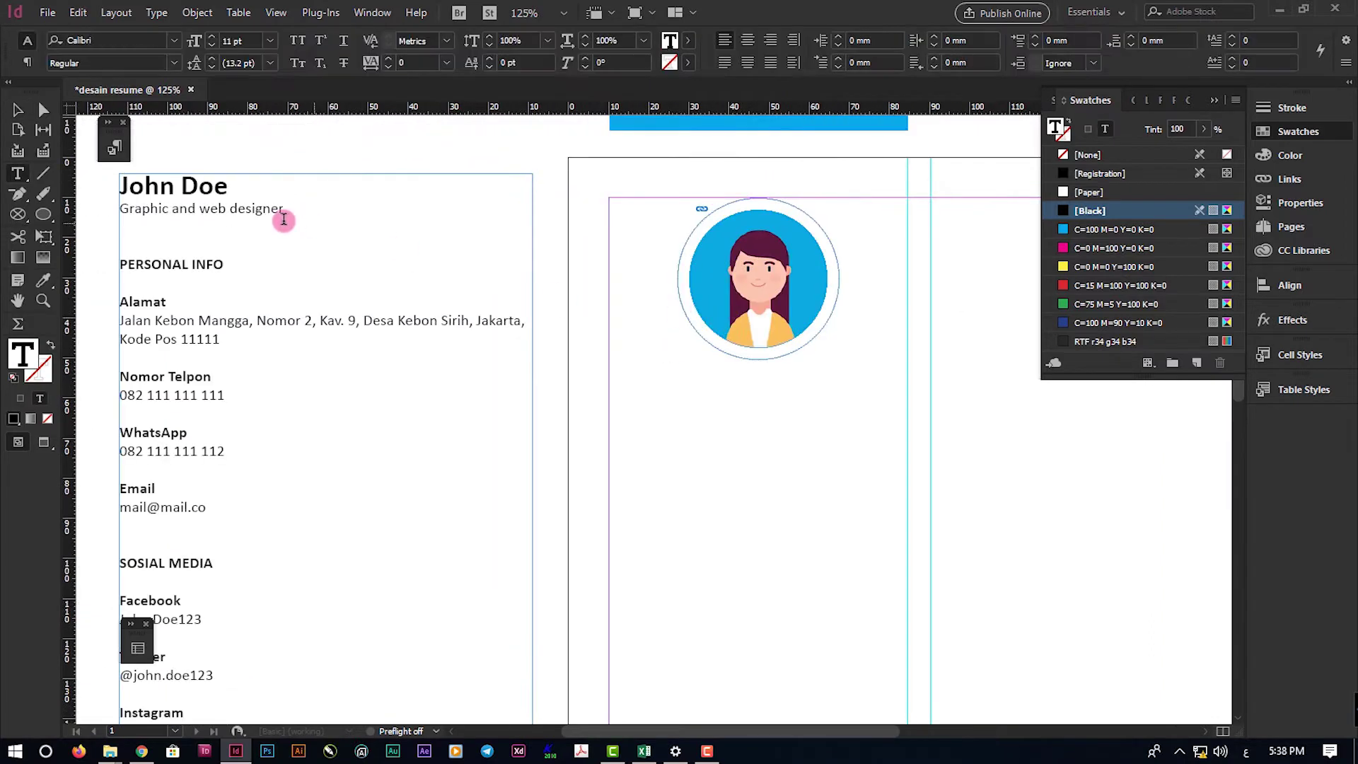
drag(284, 220, 120, 181)
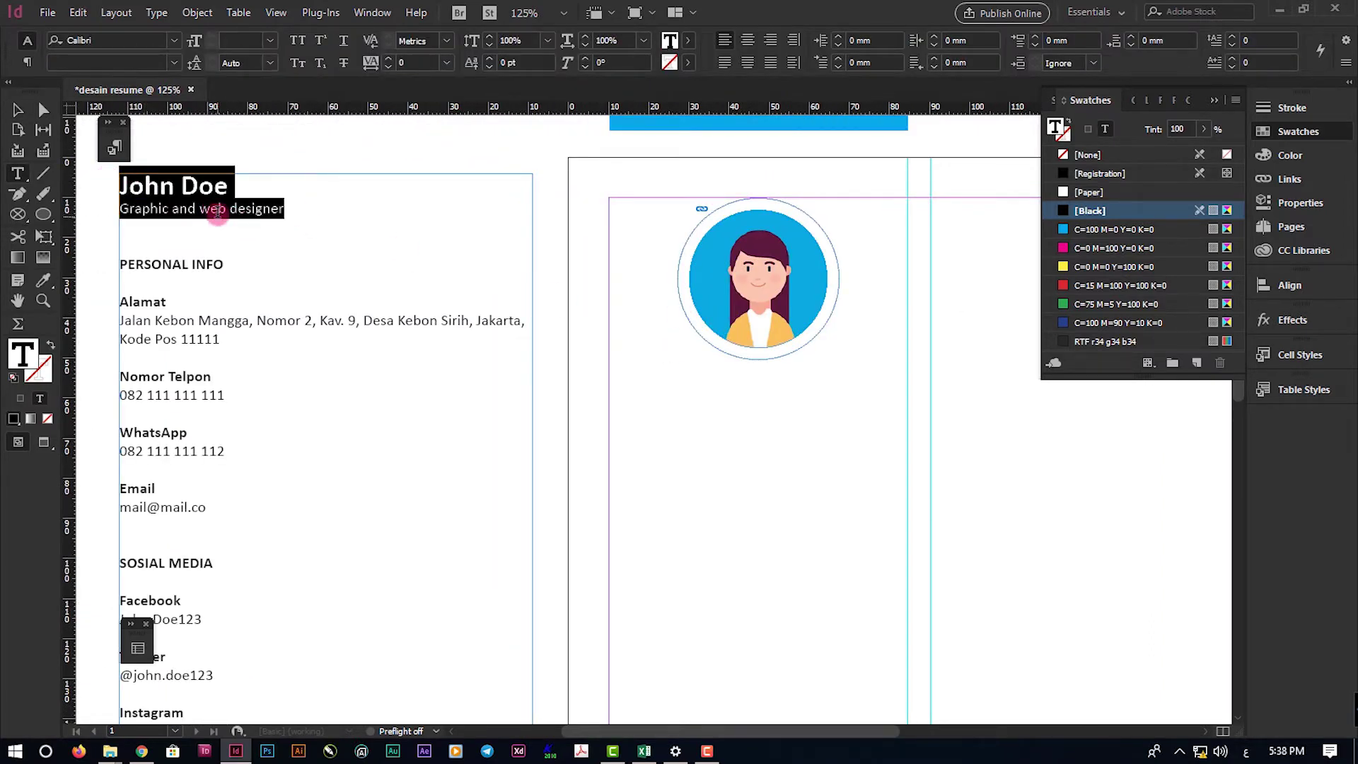
right_click(217, 216)
click(715, 440)
key(Escape)
right_click(642, 420)
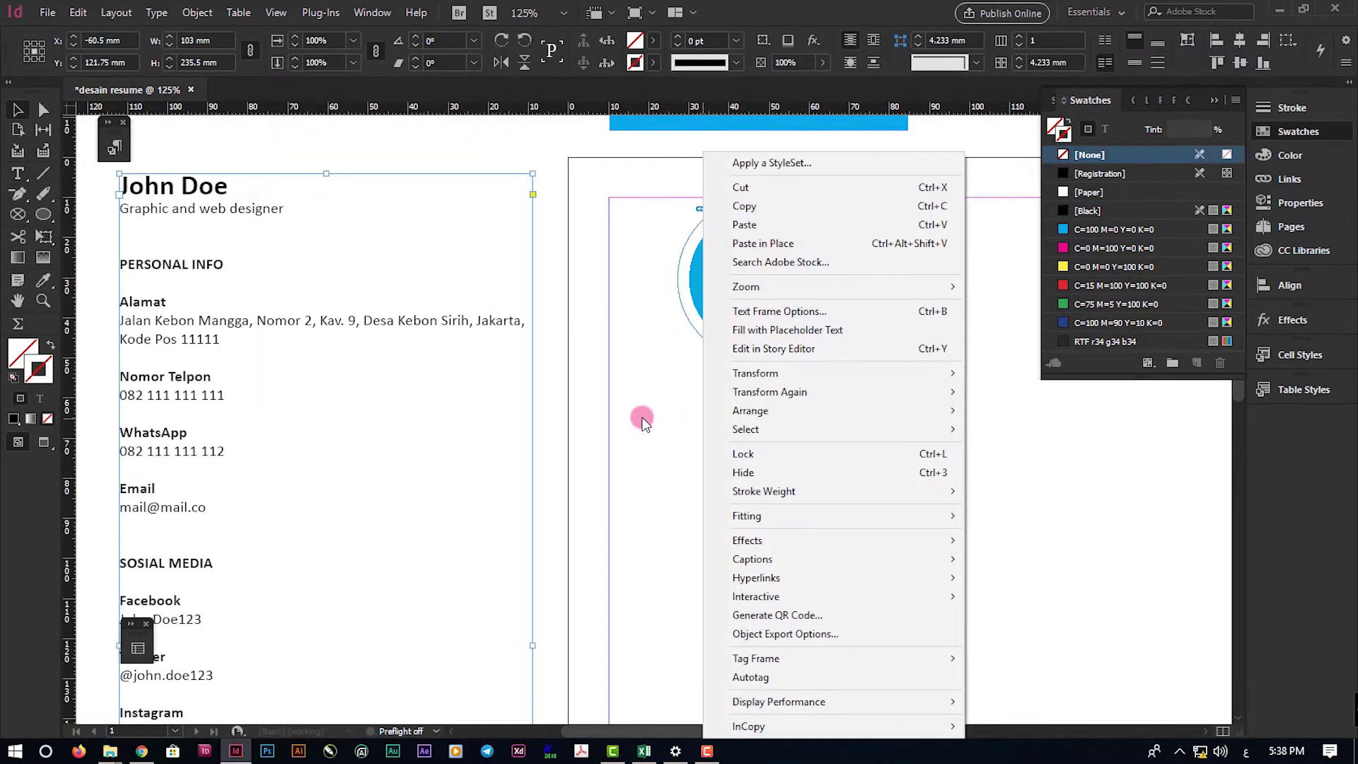
click(744, 225)
Position the pasted text frame below the photo and resize it to the narrower column's width, about 74.7 × 14.6 mm
drag(610, 320, 681, 423)
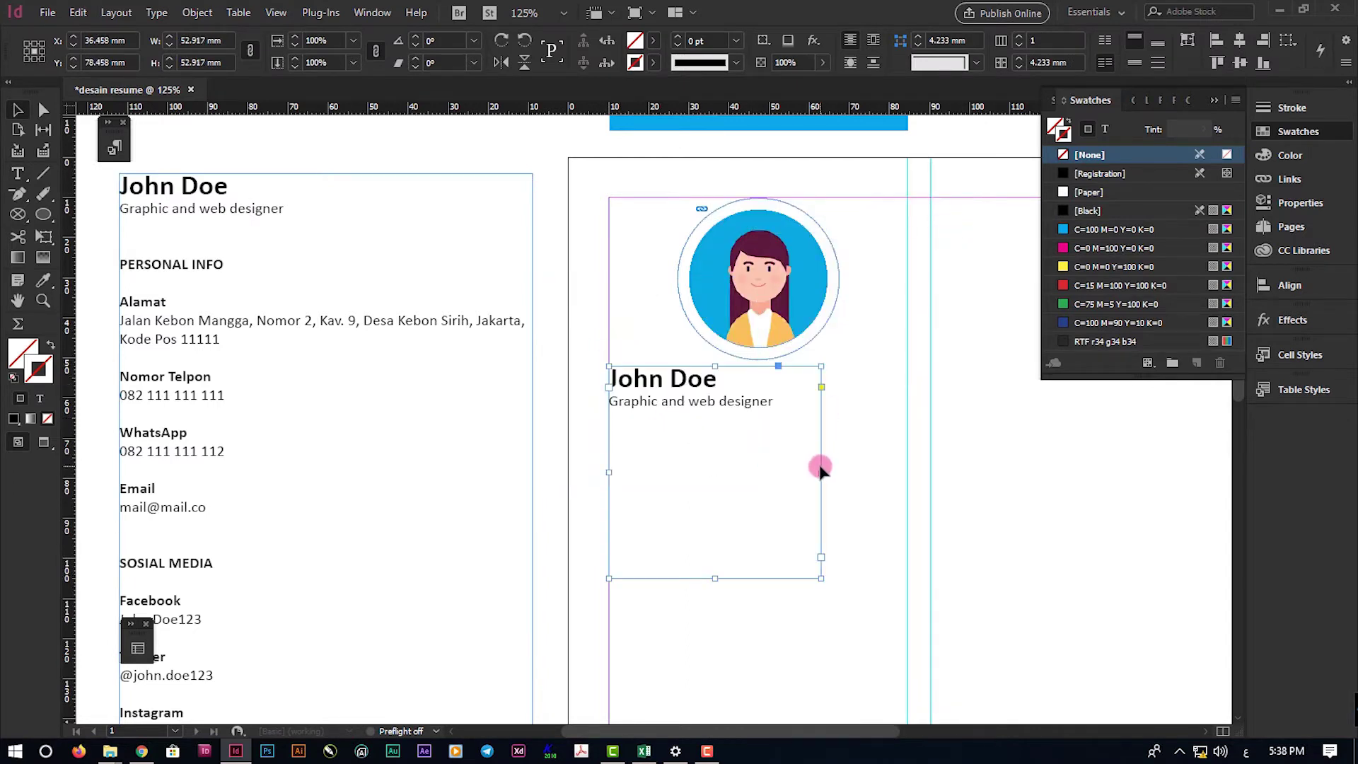
drag(821, 466, 907, 473)
drag(758, 578, 776, 403)
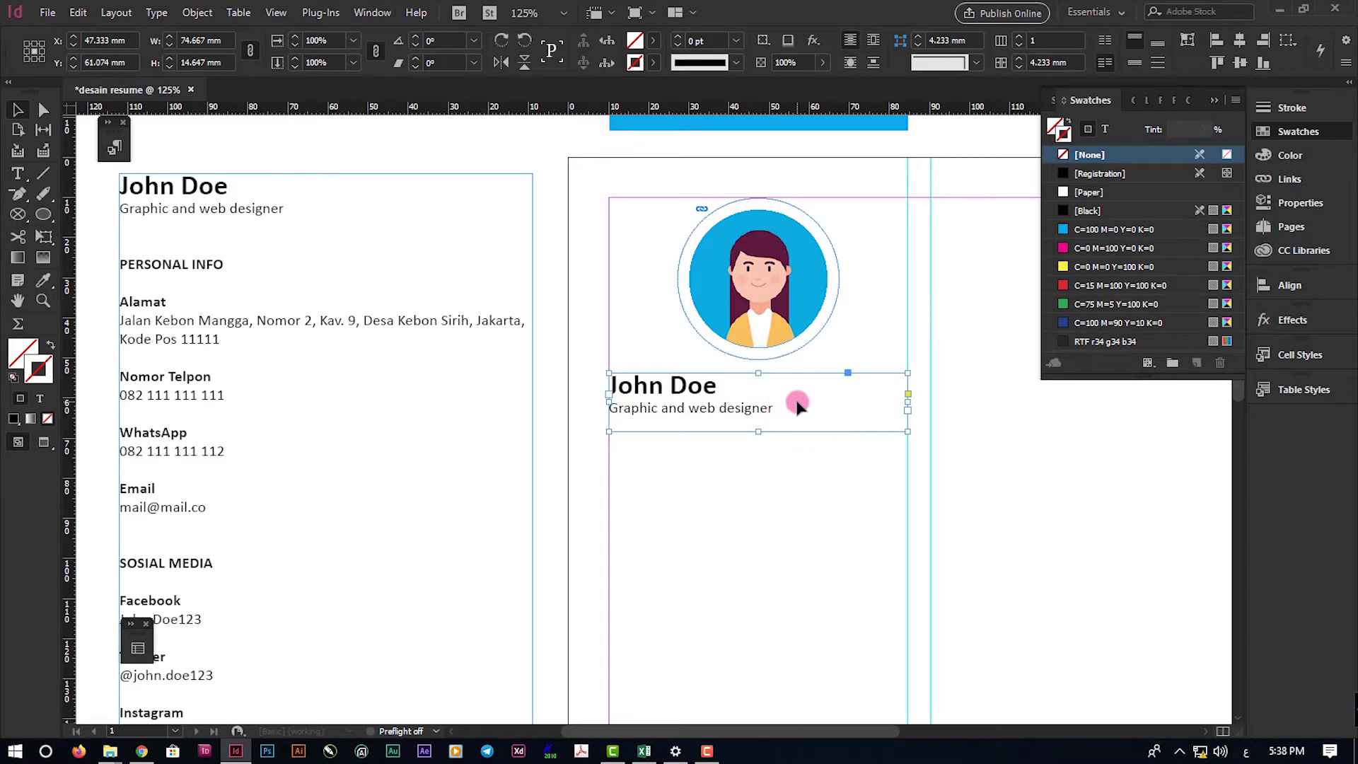
Center all text in the name and job title frame and set its font to Lato
double_click(797, 405)
key(ctrl+a)
click(748, 40)
click(149, 41)
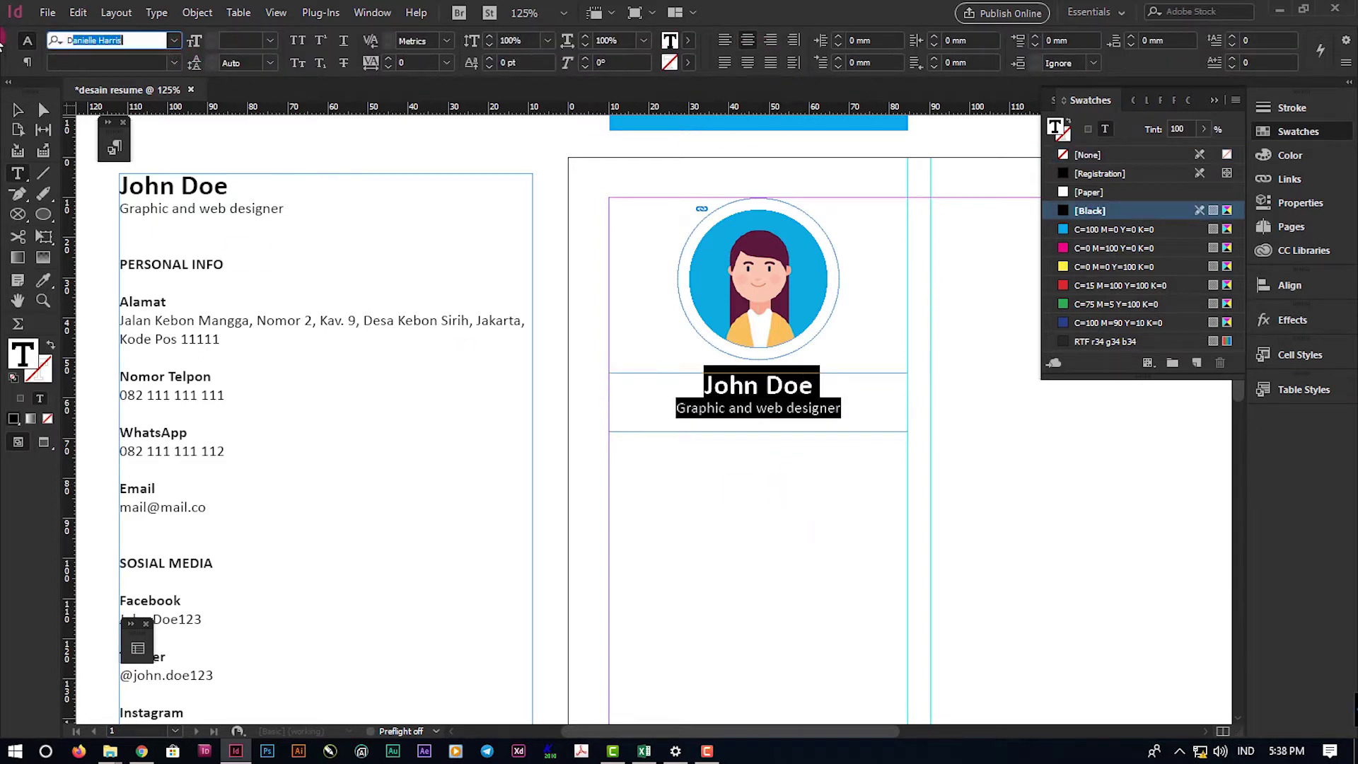
text(Lato)
key(Return)
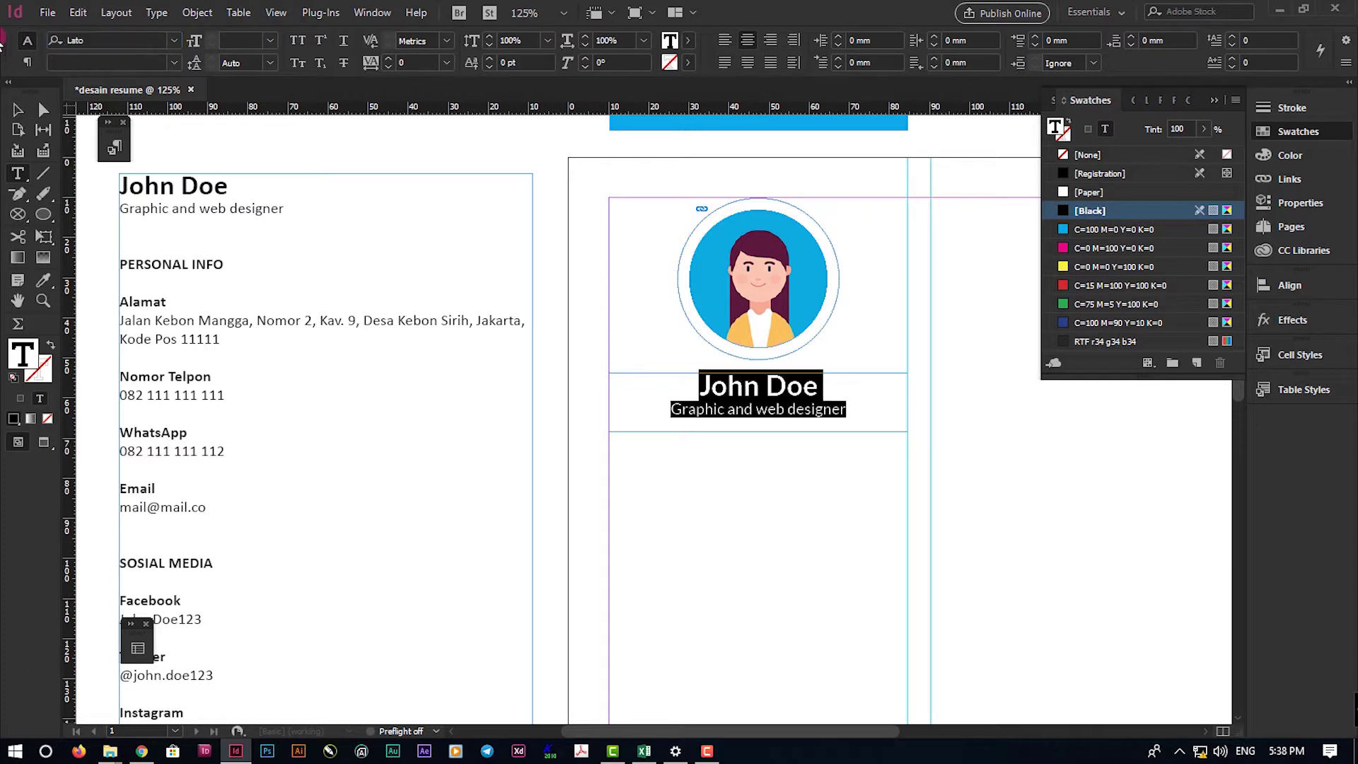
Apply a light italic Lato style to the "Graphic and web designer" line below the photo
triple_click(664, 404)
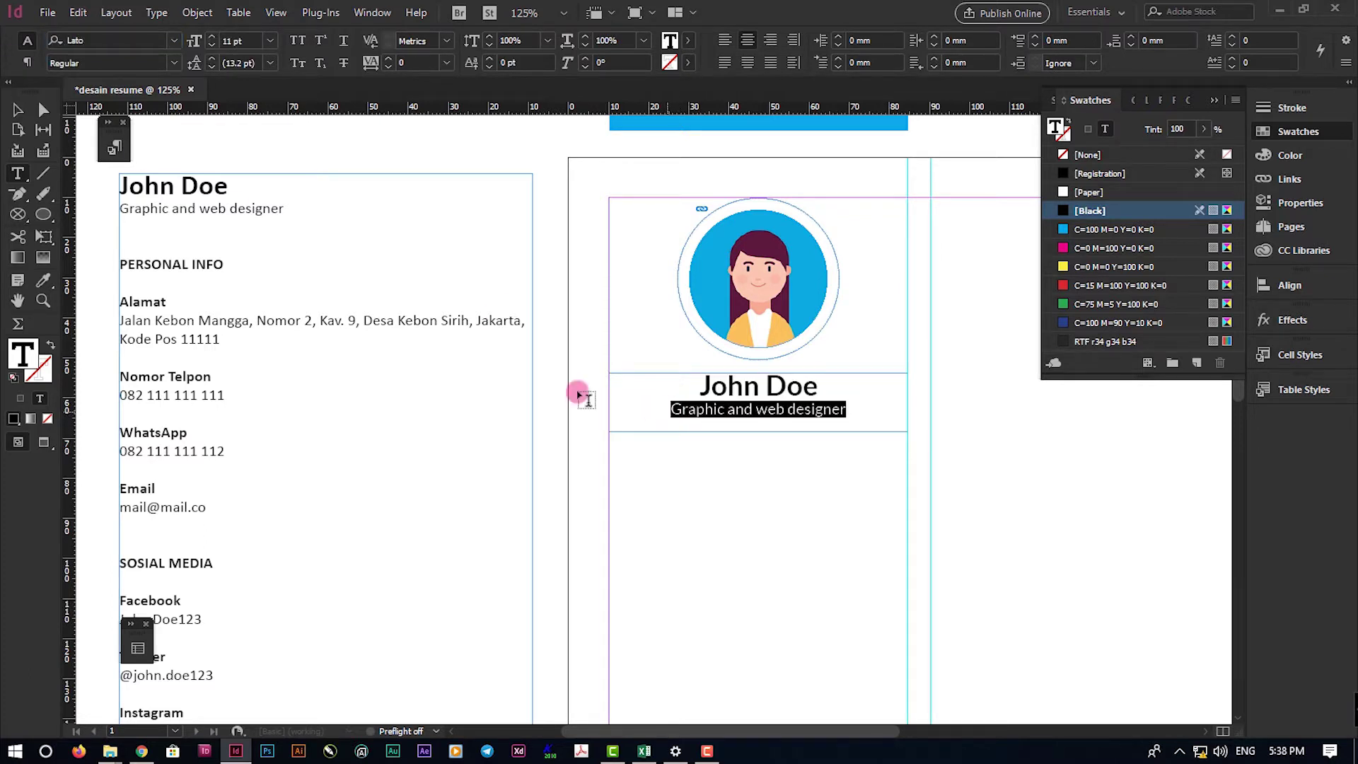
click(174, 63)
click(113, 133)
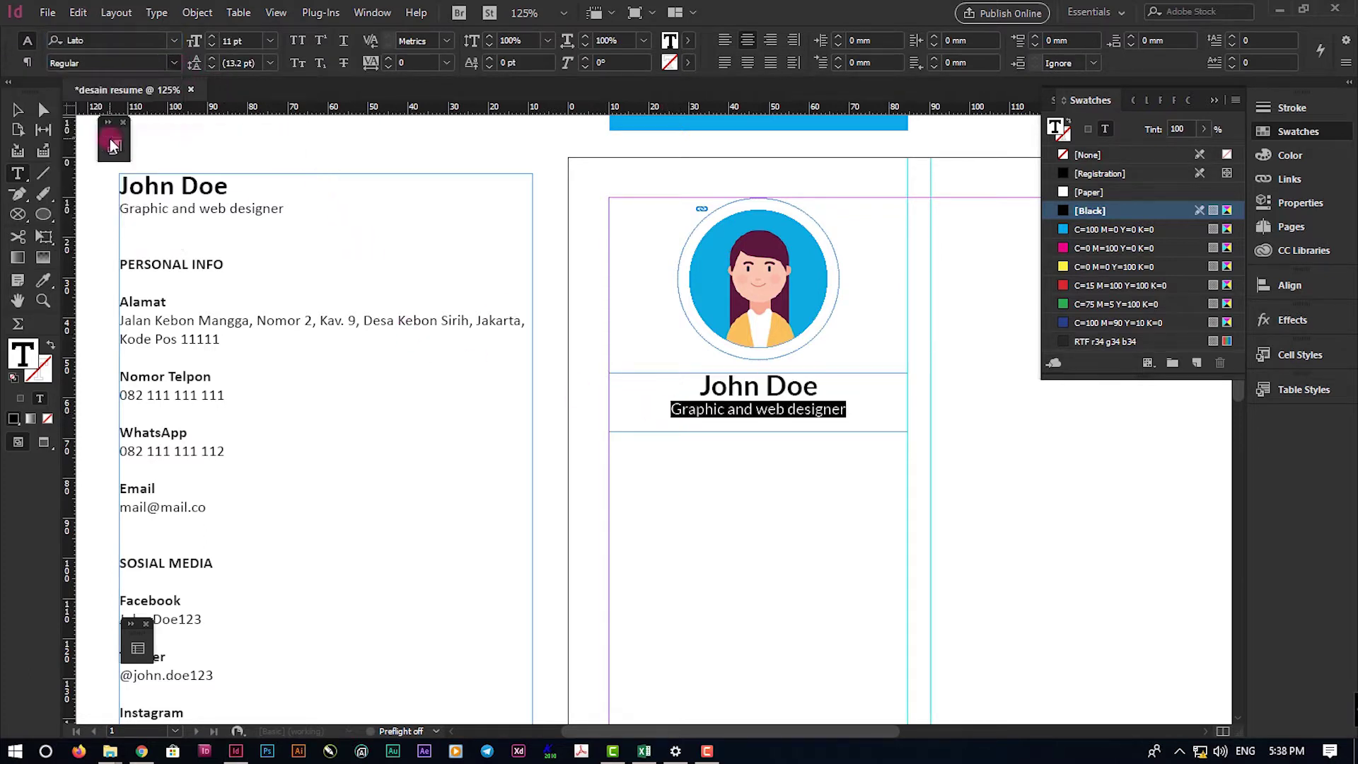
click(18, 109)
Set the name line's font size to 24 pt and move its text frame down about 1.25 mm
double_click(834, 388)
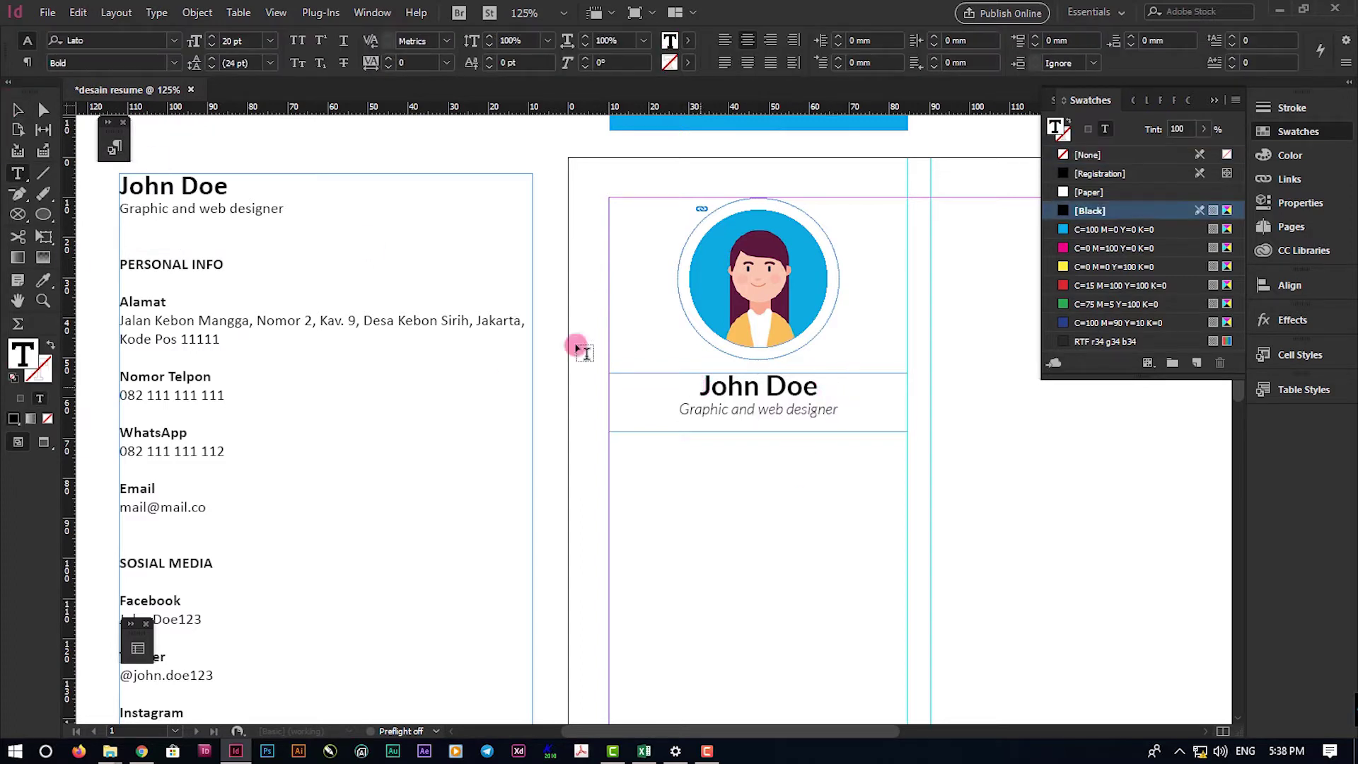
triple_click(703, 385)
click(269, 41)
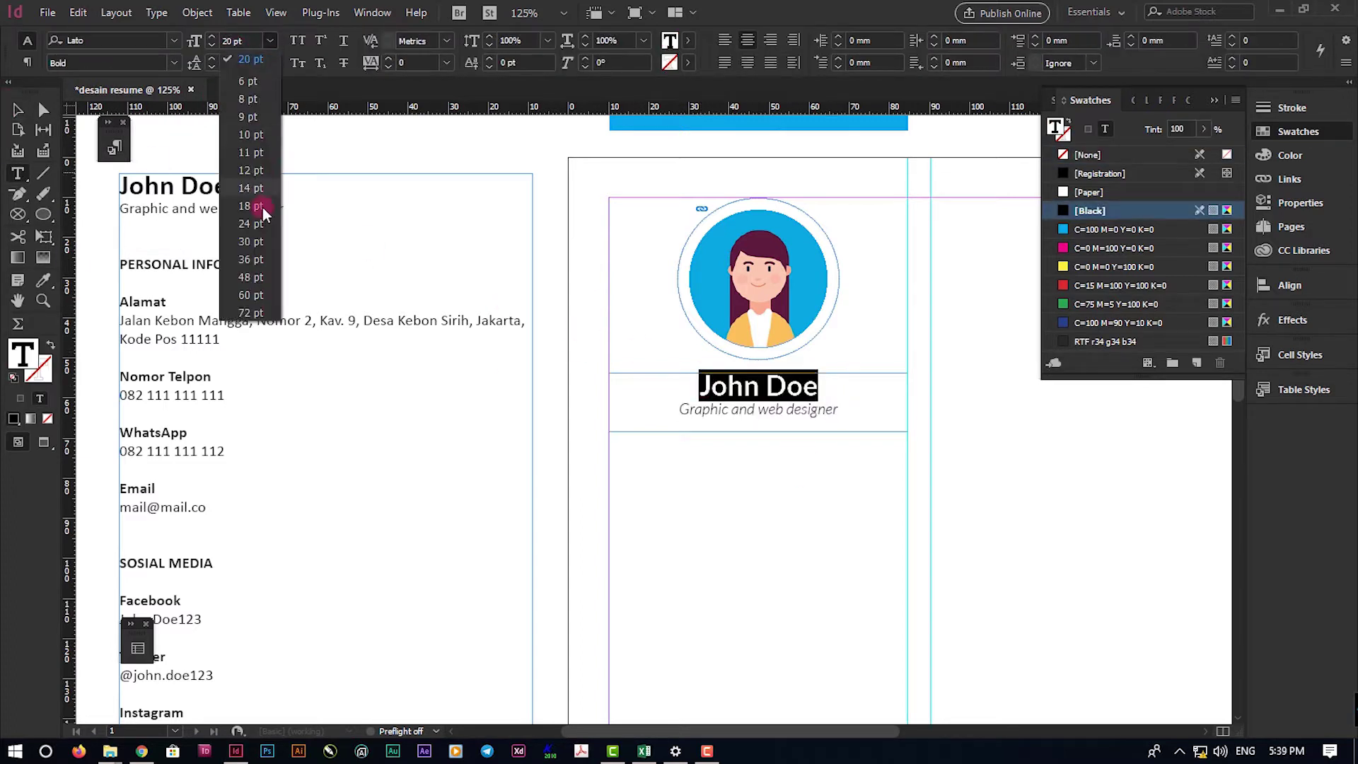
click(259, 206)
click(18, 110)
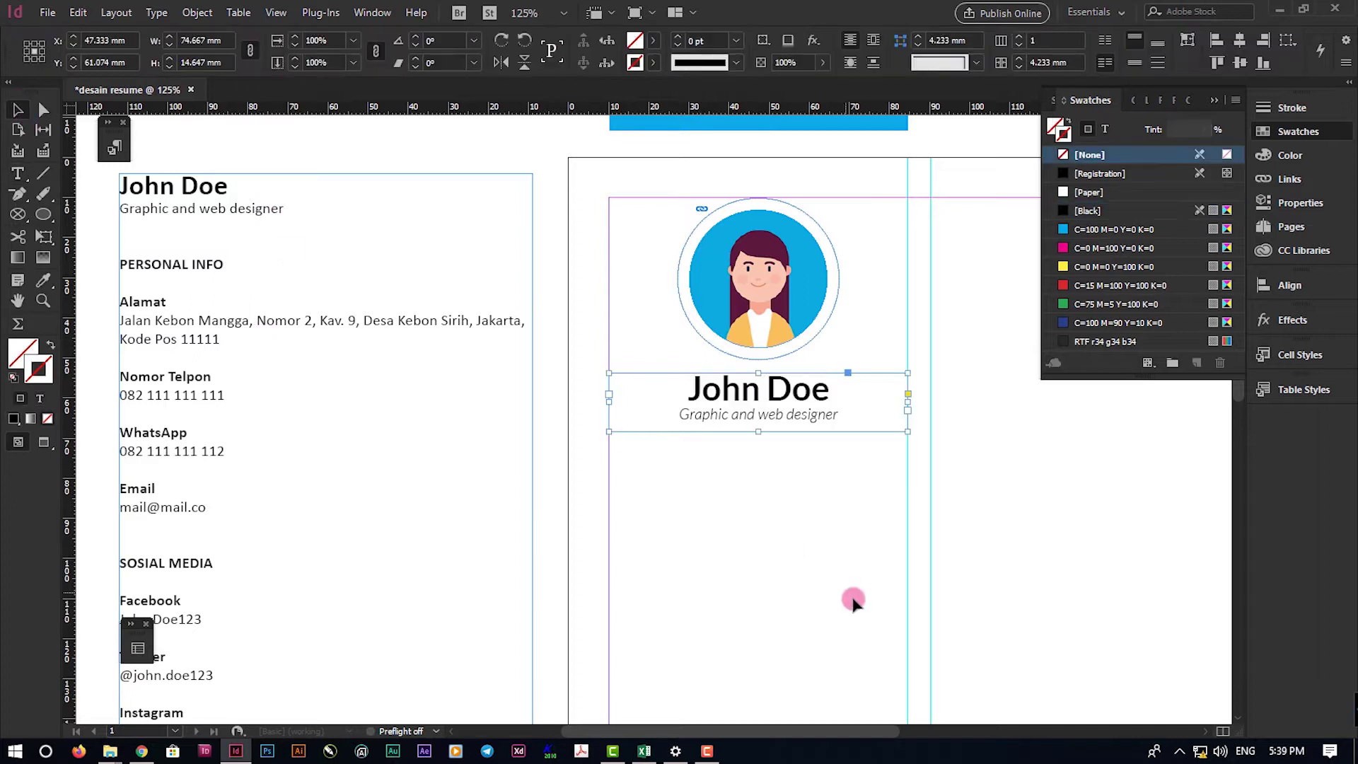
drag(817, 423, 879, 424)
click(809, 515)
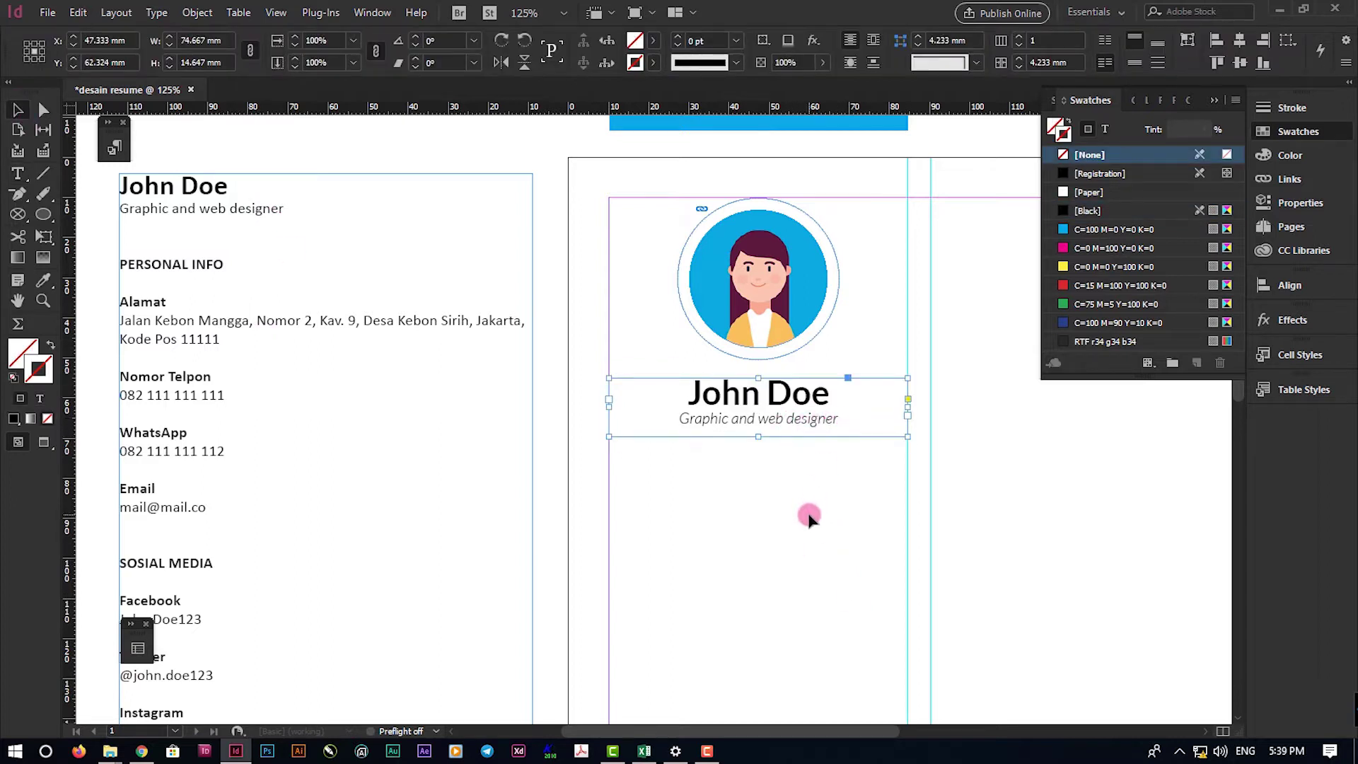
Copy the "PERSONAL INFO" heading into a new column-wide text frame below the job title and shrink the frame's height to one line
double_click(131, 264)
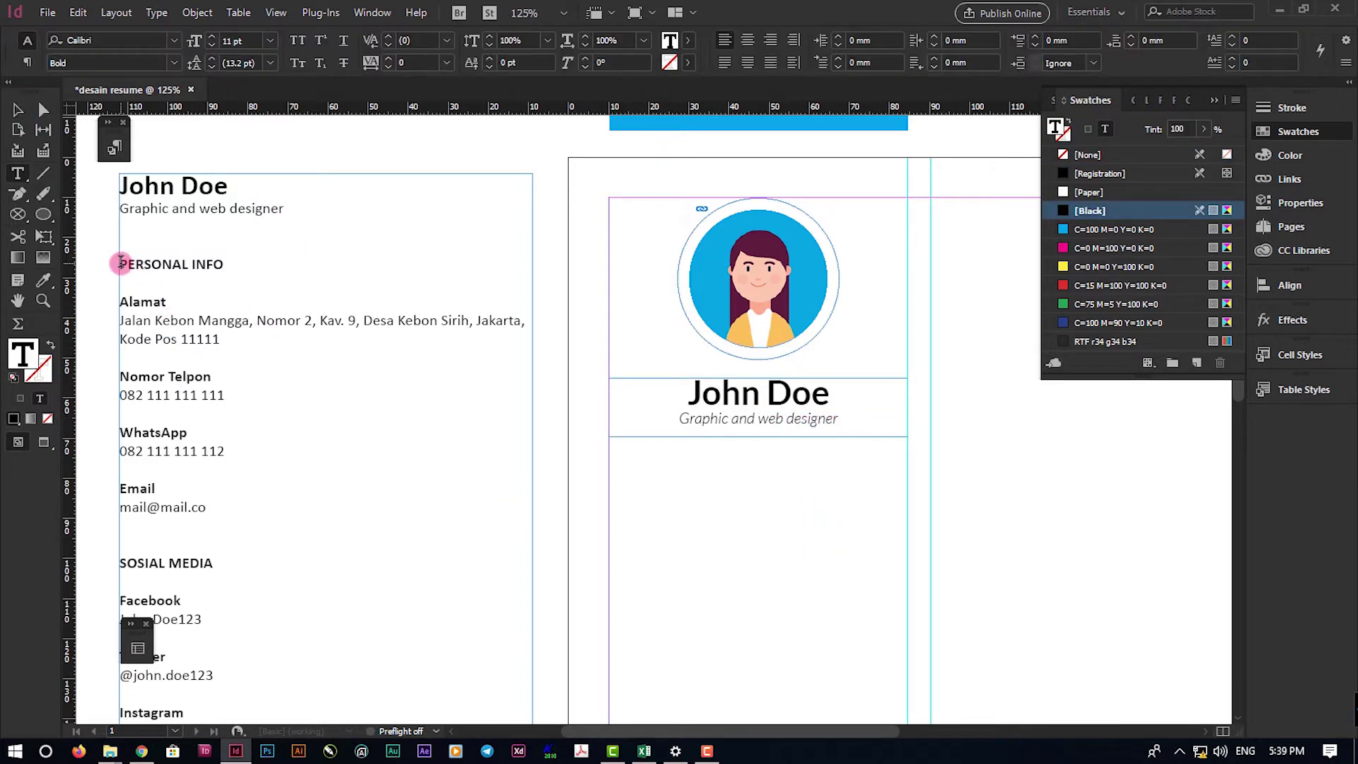
scroll(269, 393, down, 3)
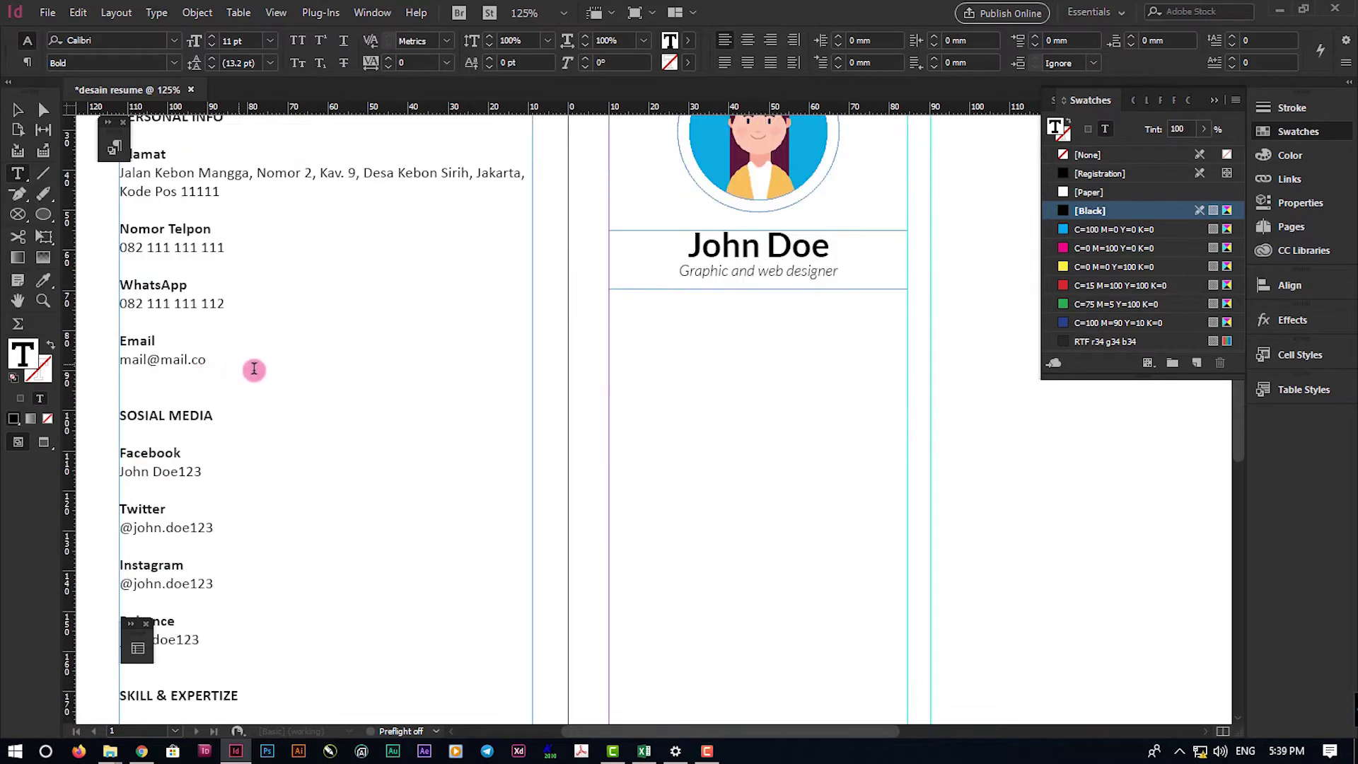
scroll(259, 374, up, 3)
triple_click(211, 261)
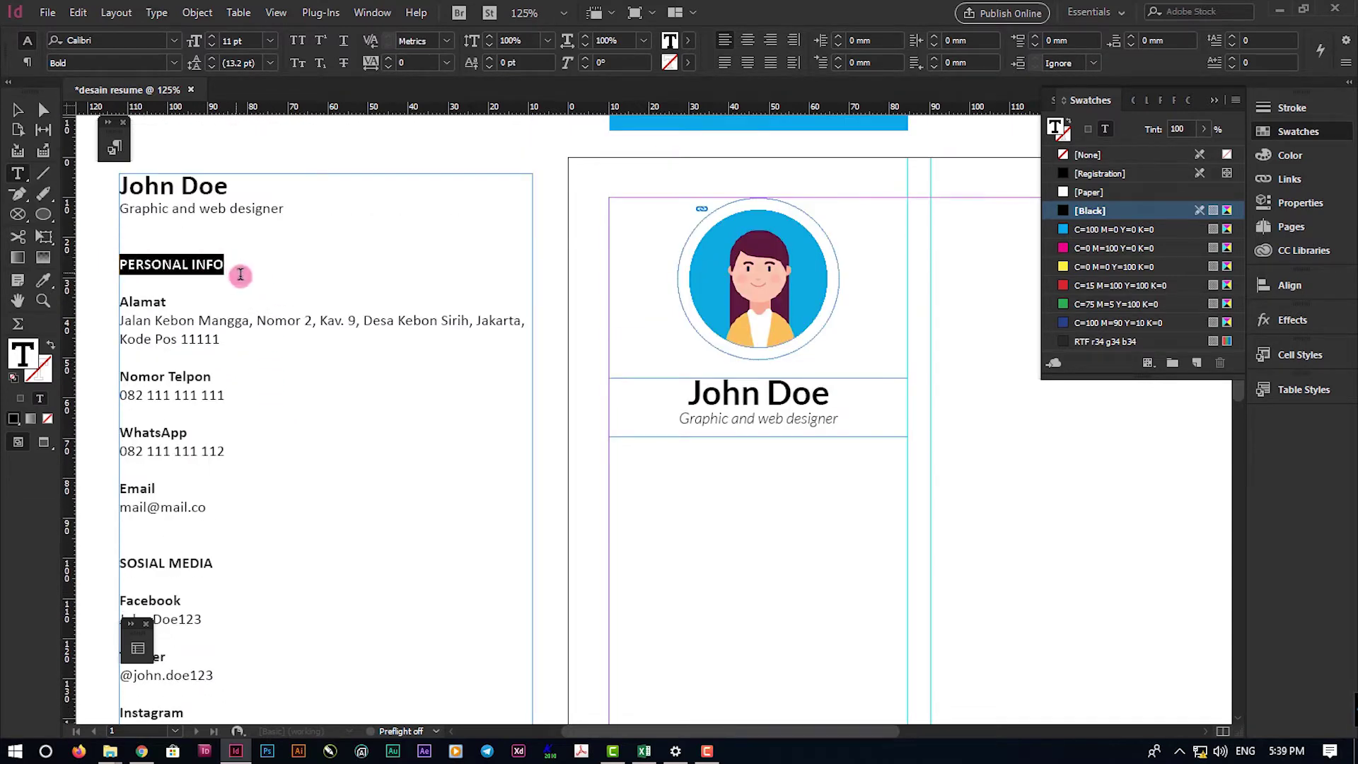
right_click(195, 268)
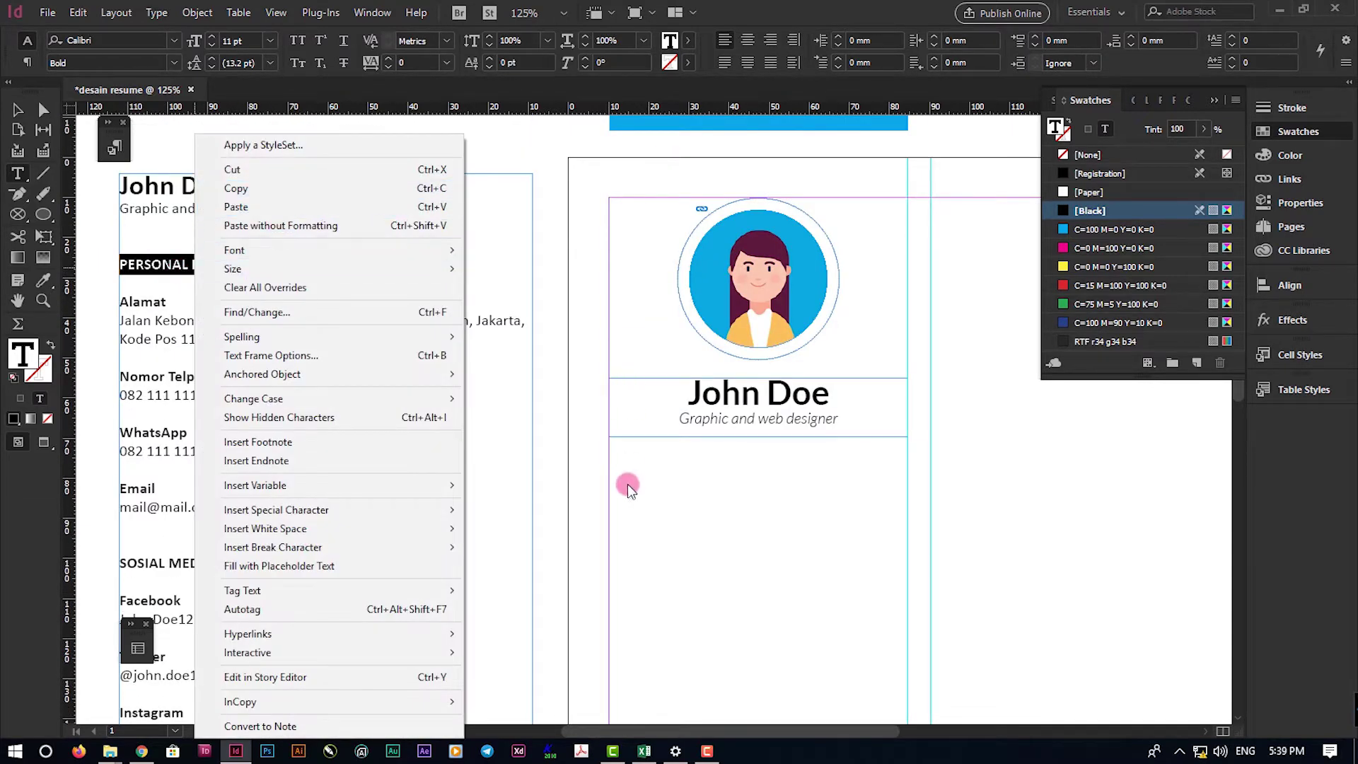
click(282, 186)
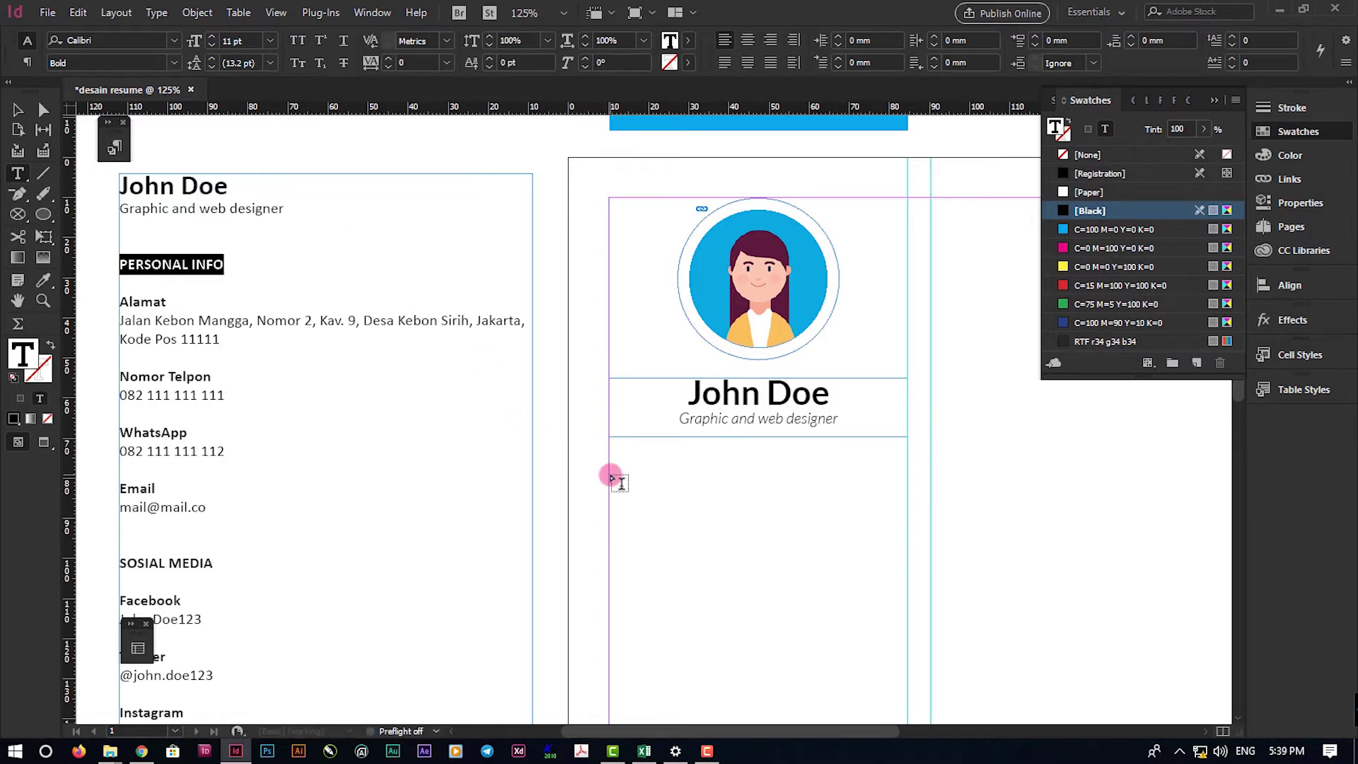
drag(609, 474, 908, 539)
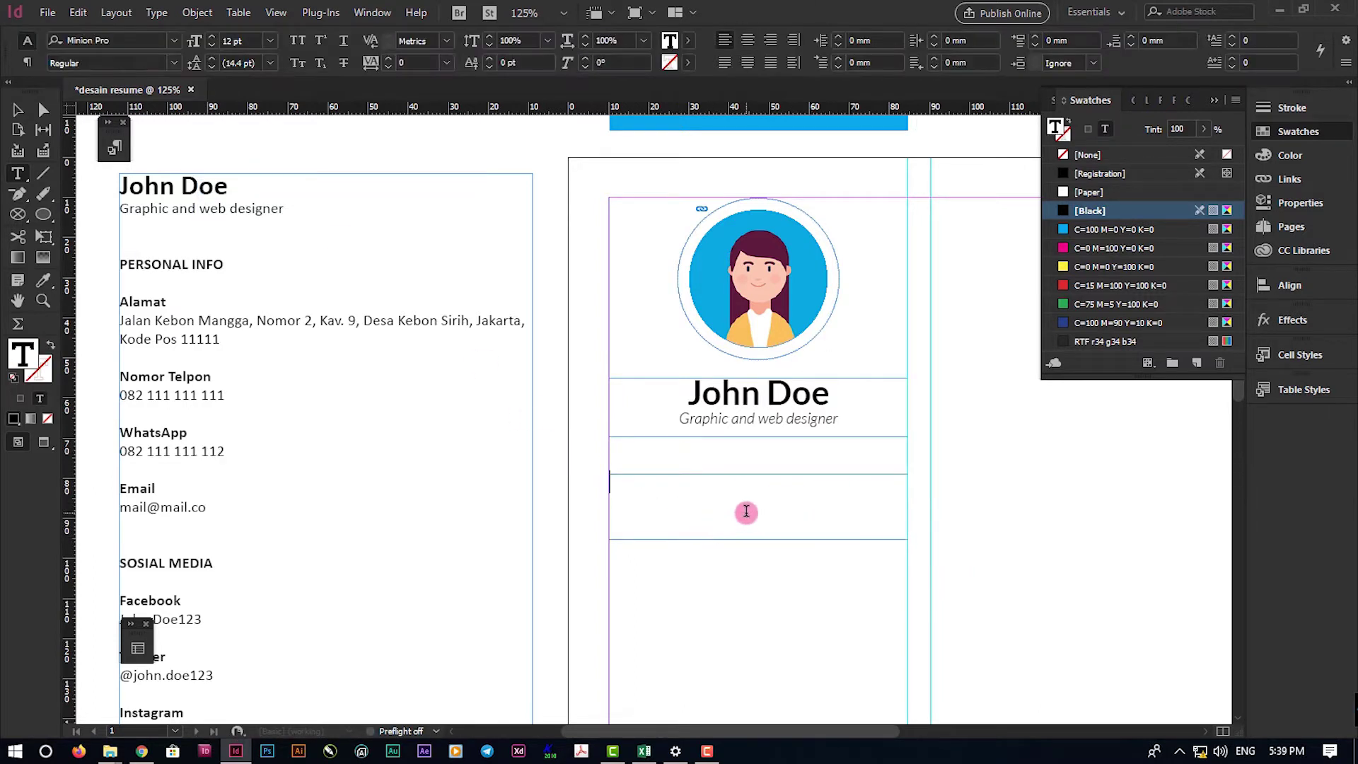
key(ctrl+v)
drag(755, 539, 749, 491)
click(709, 537)
Draw a horizontal line about 74.7 mm long below the heading across the narrower column and move it up about 2.1 mm
click(44, 176)
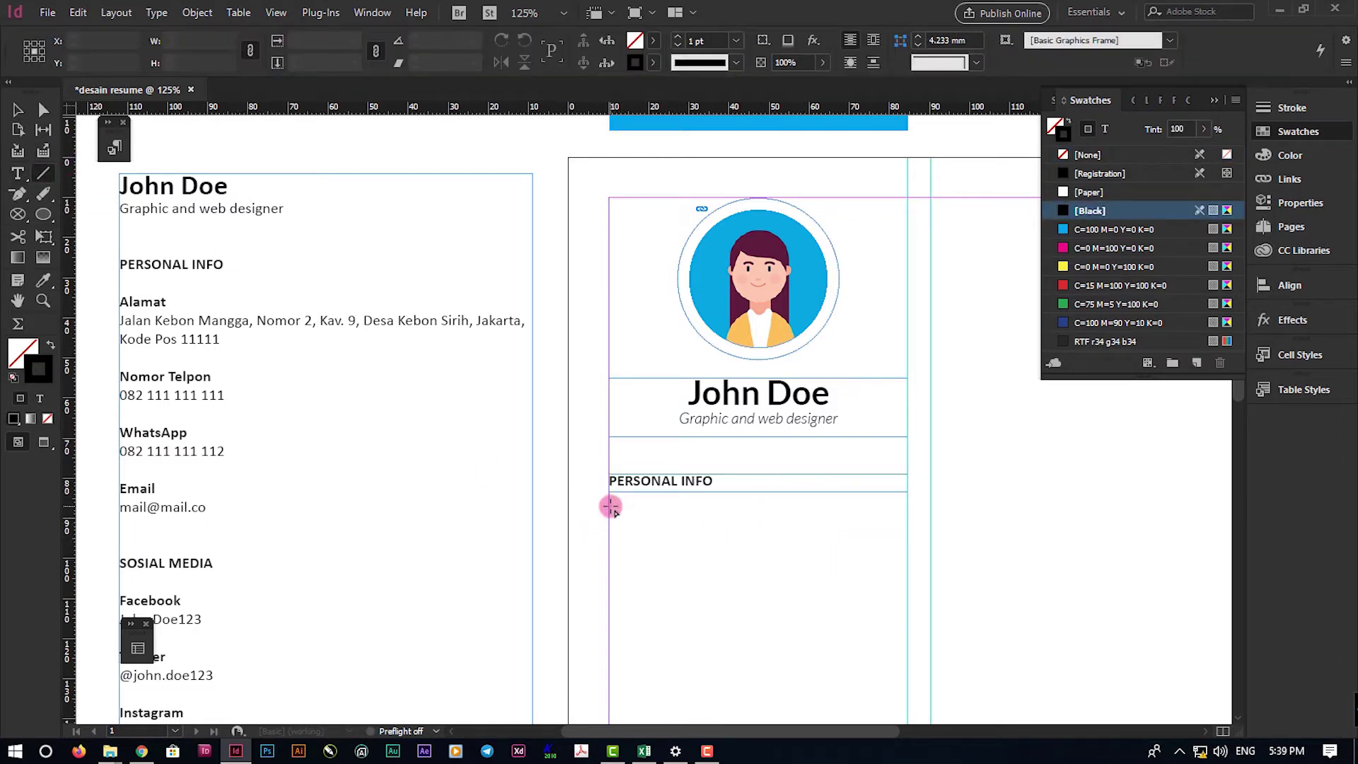
drag(609, 505, 908, 505)
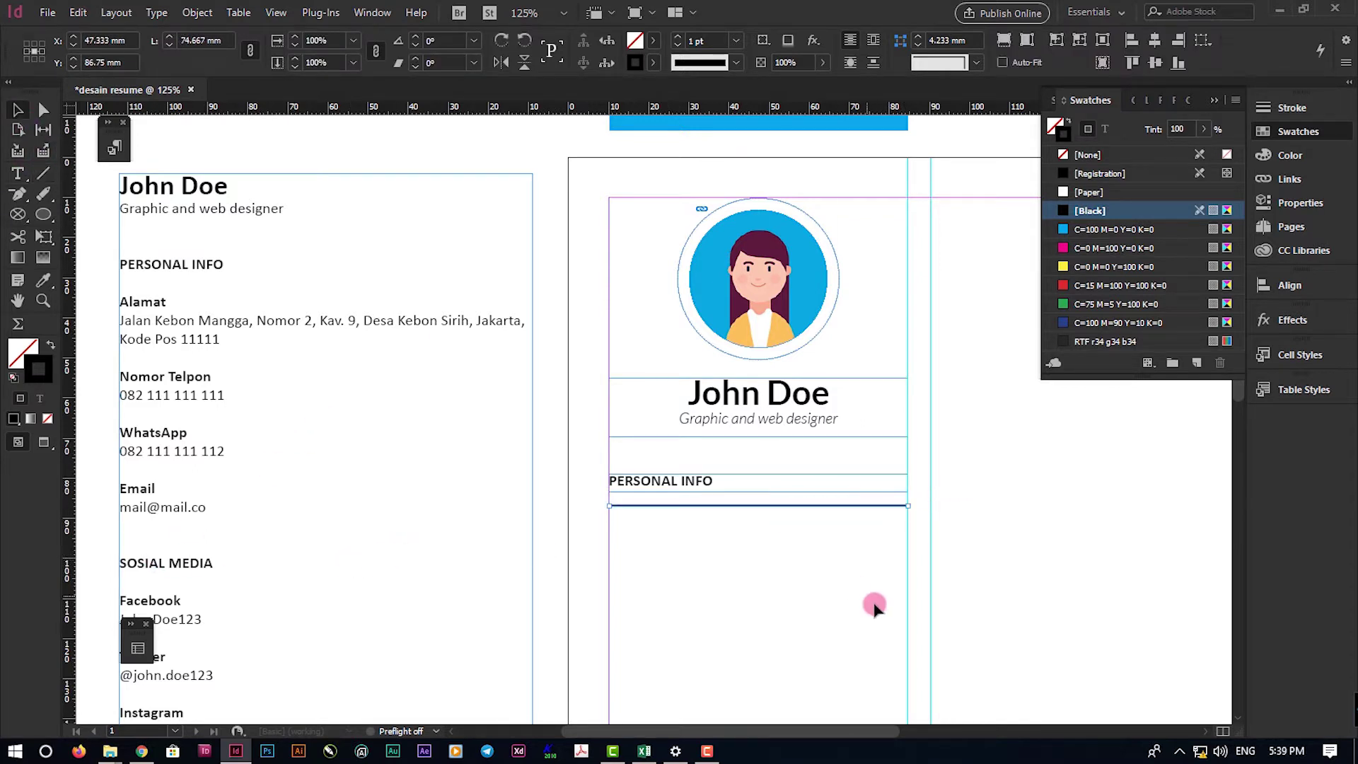
click(594, 555)
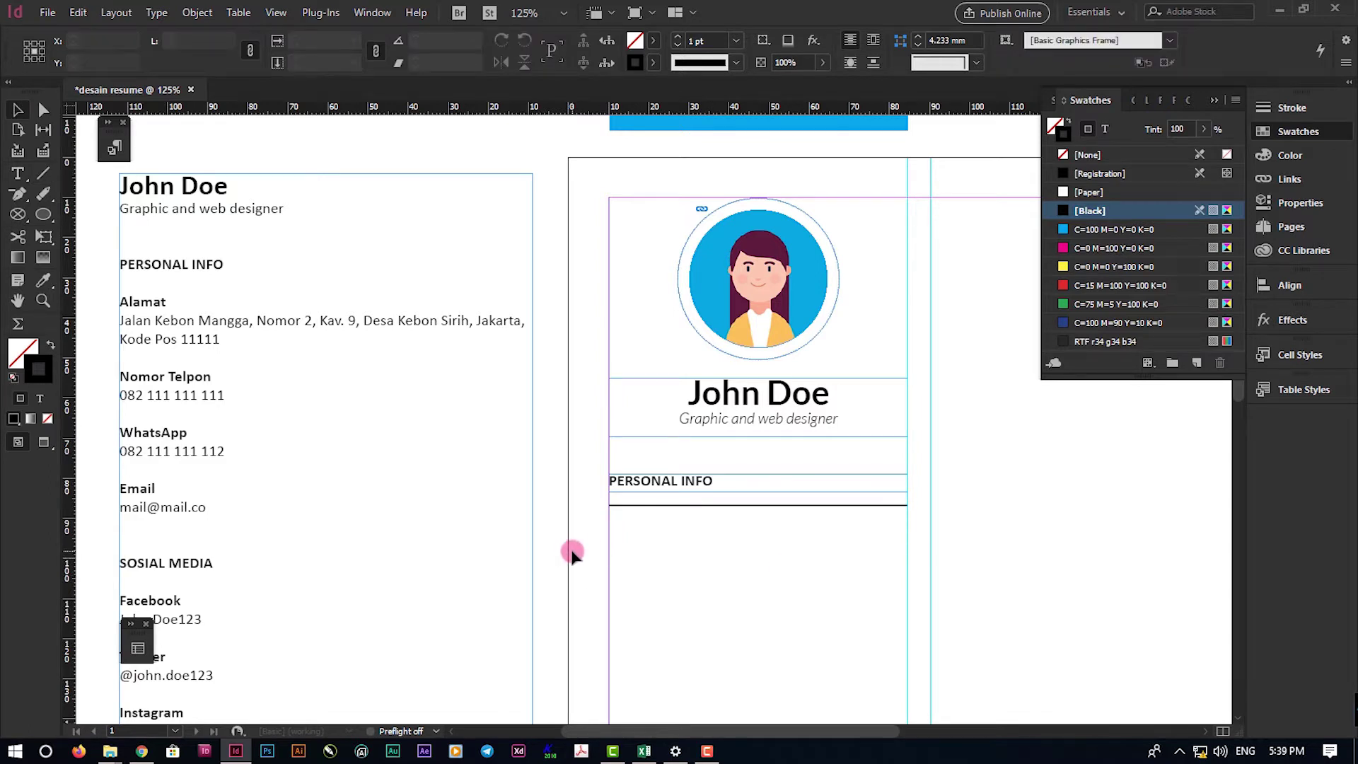
key(ctrl+=)
drag(728, 409, 711, 380)
Replace the section heading text with "KONTAK"
triple_click(721, 389)
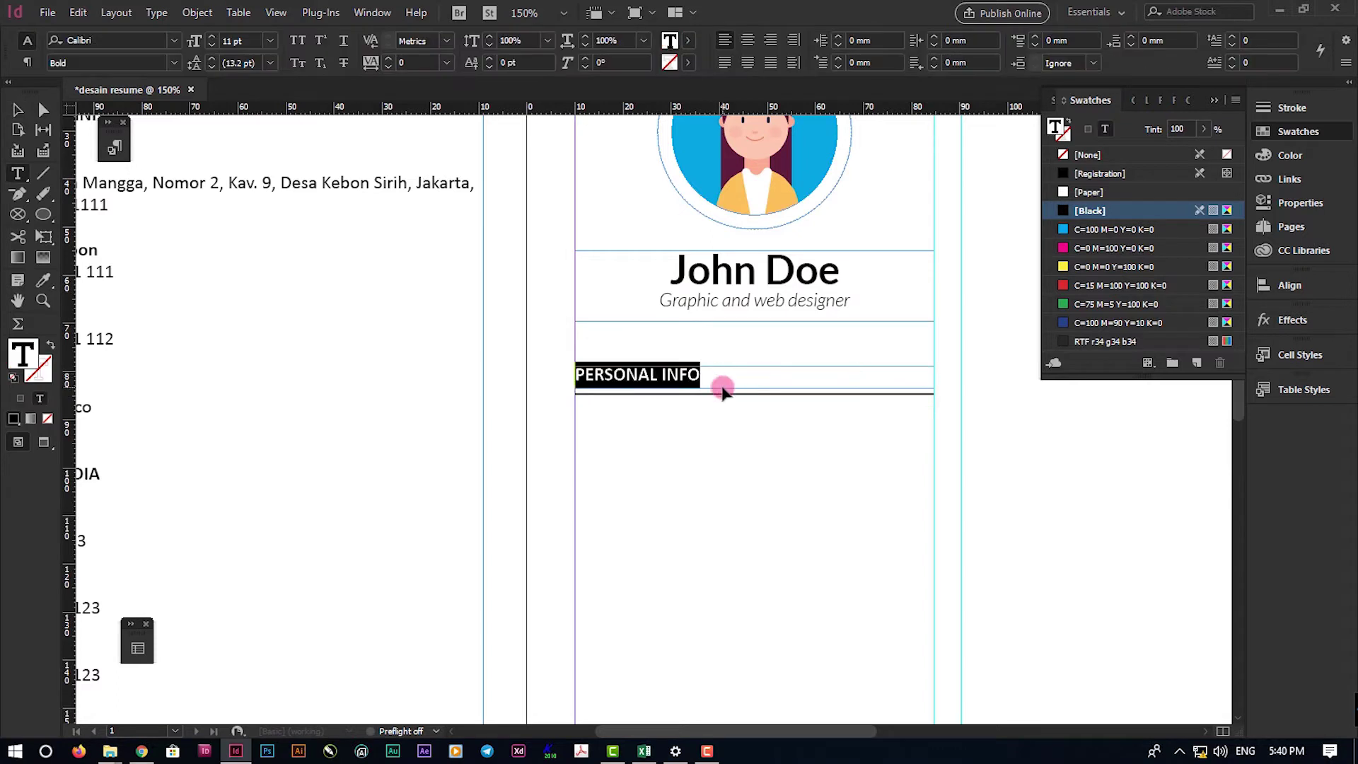
text(KO)
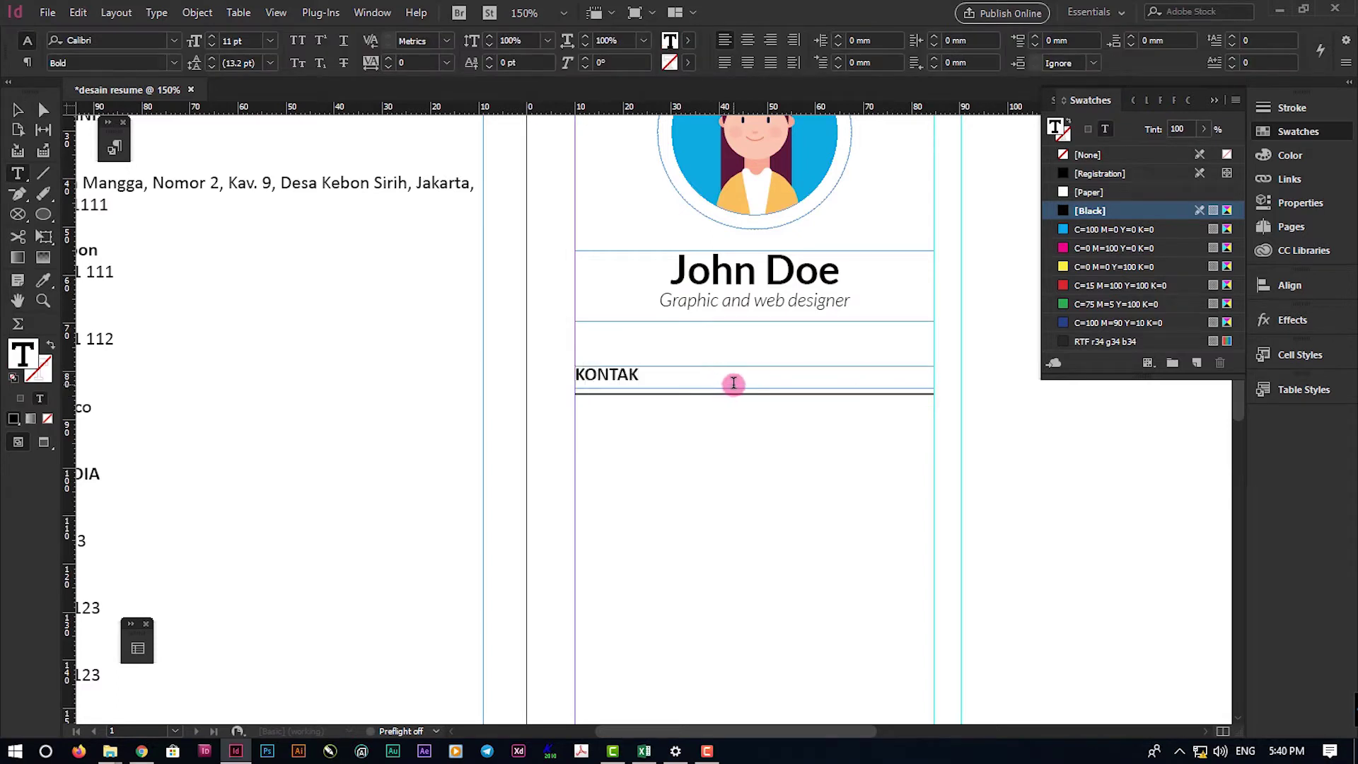
text(NTAK)
Set the stroke weight of the line below the KONTAK heading to 0.5 pt
click(18, 107)
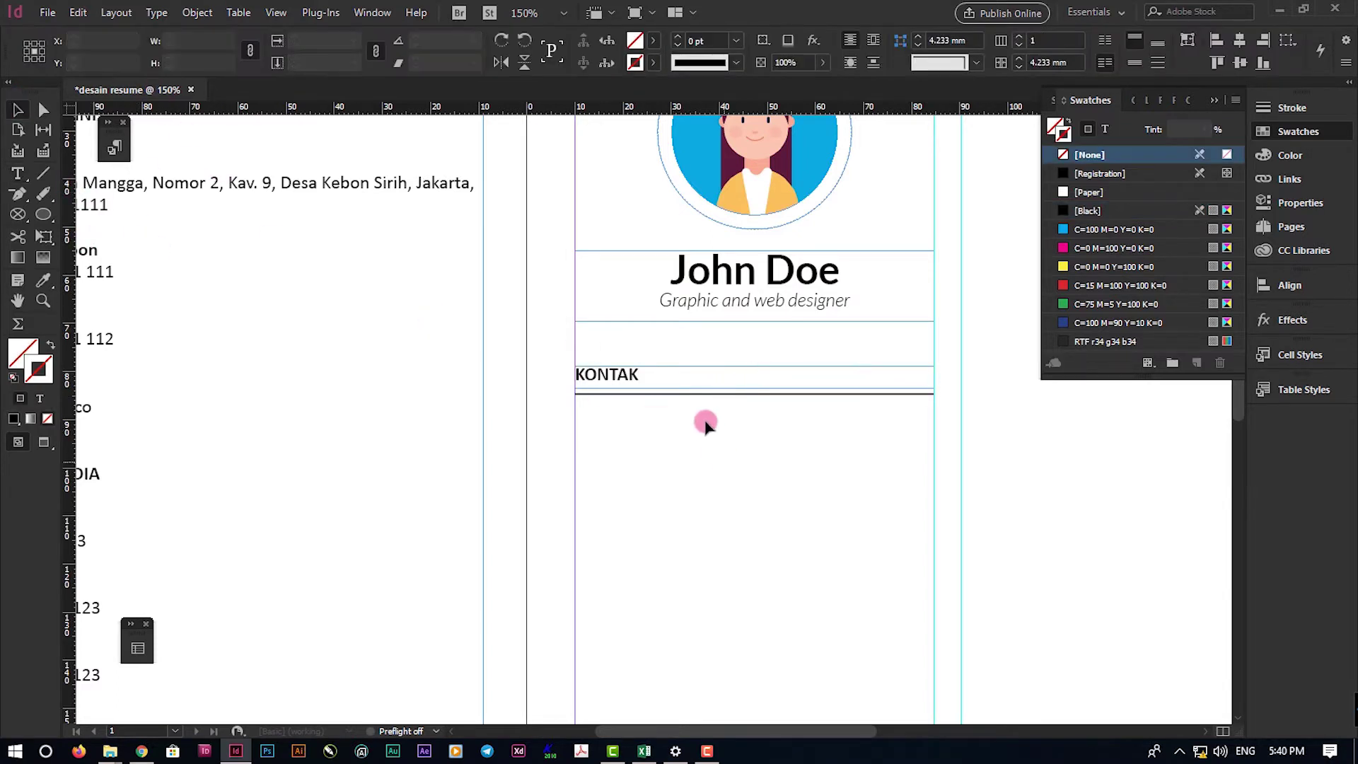
click(672, 394)
click(736, 40)
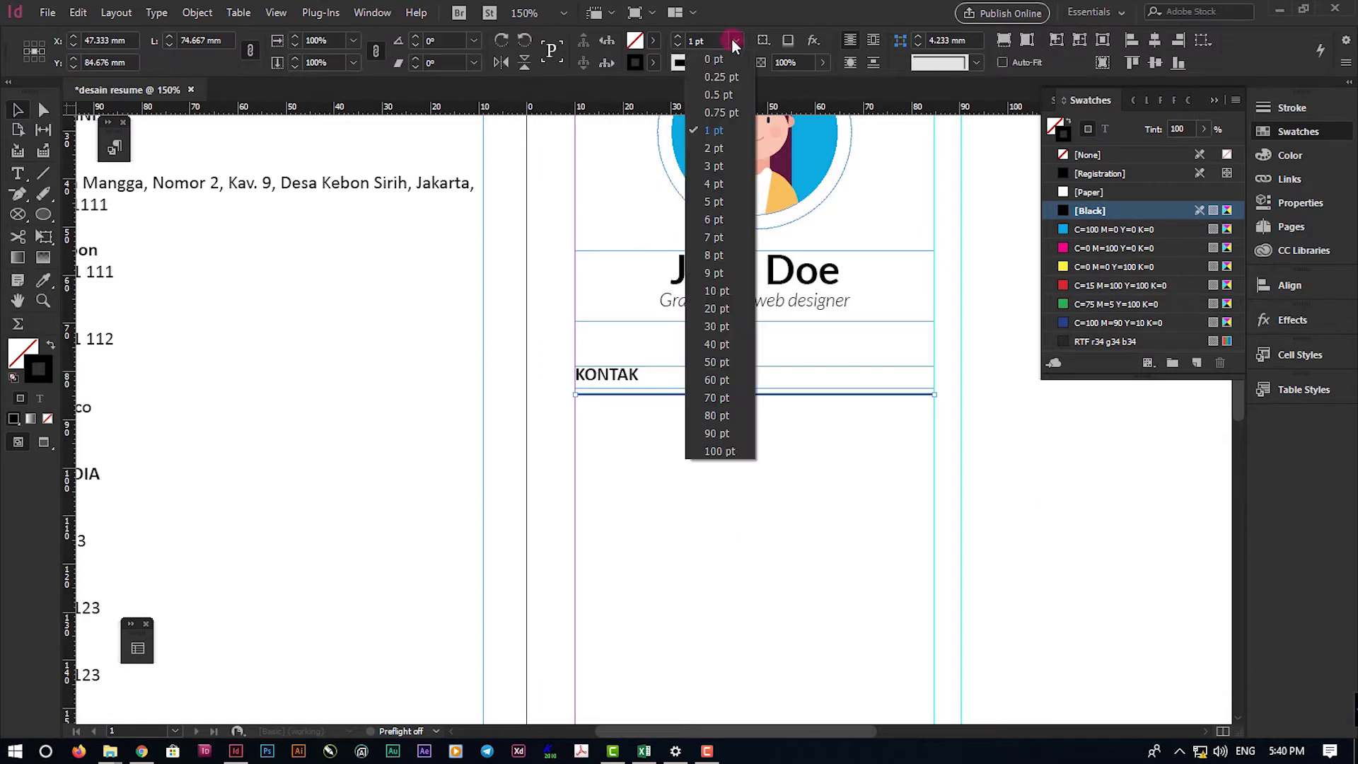
click(722, 91)
click(732, 436)
Move the line up about 1.1 mm to the lower edge of the KONTAK frame and set its tint to 50%
scroll(732, 436, up, 1)
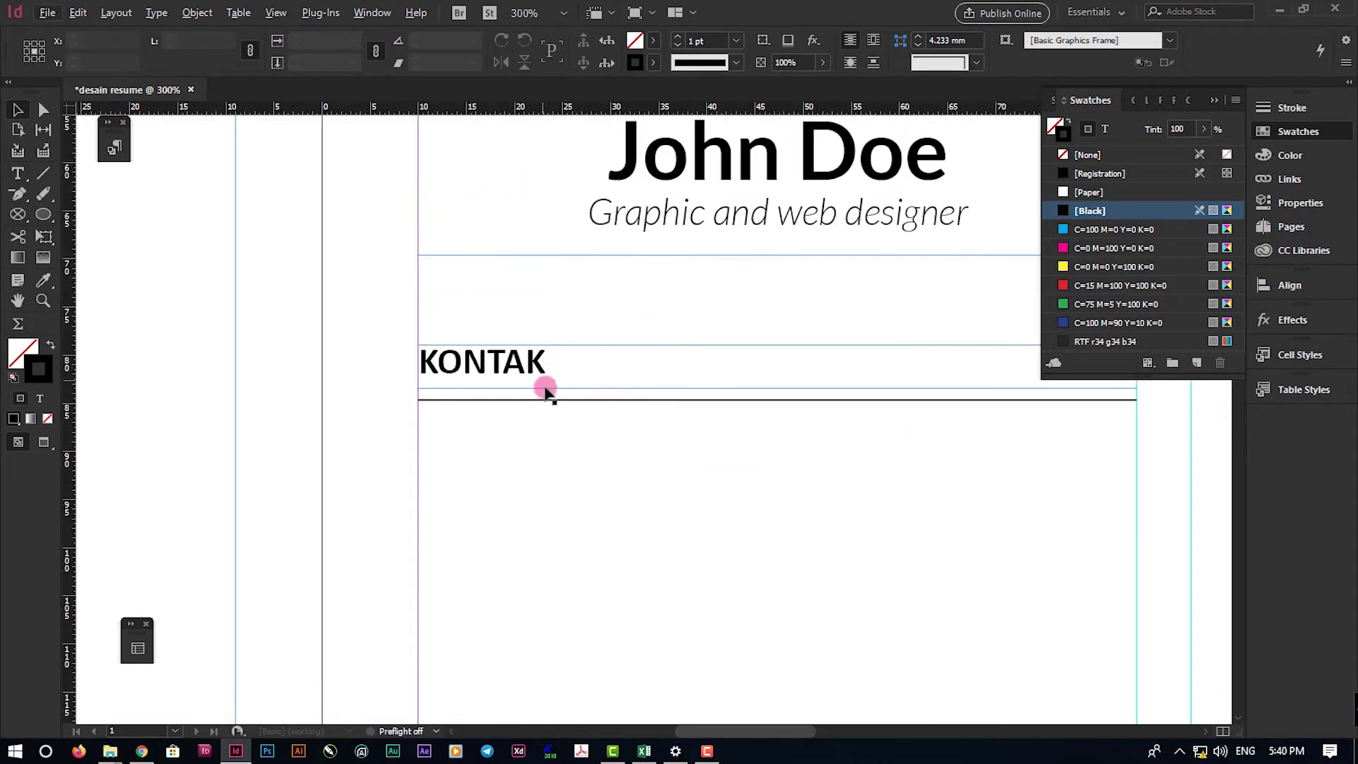
drag(537, 403, 536, 393)
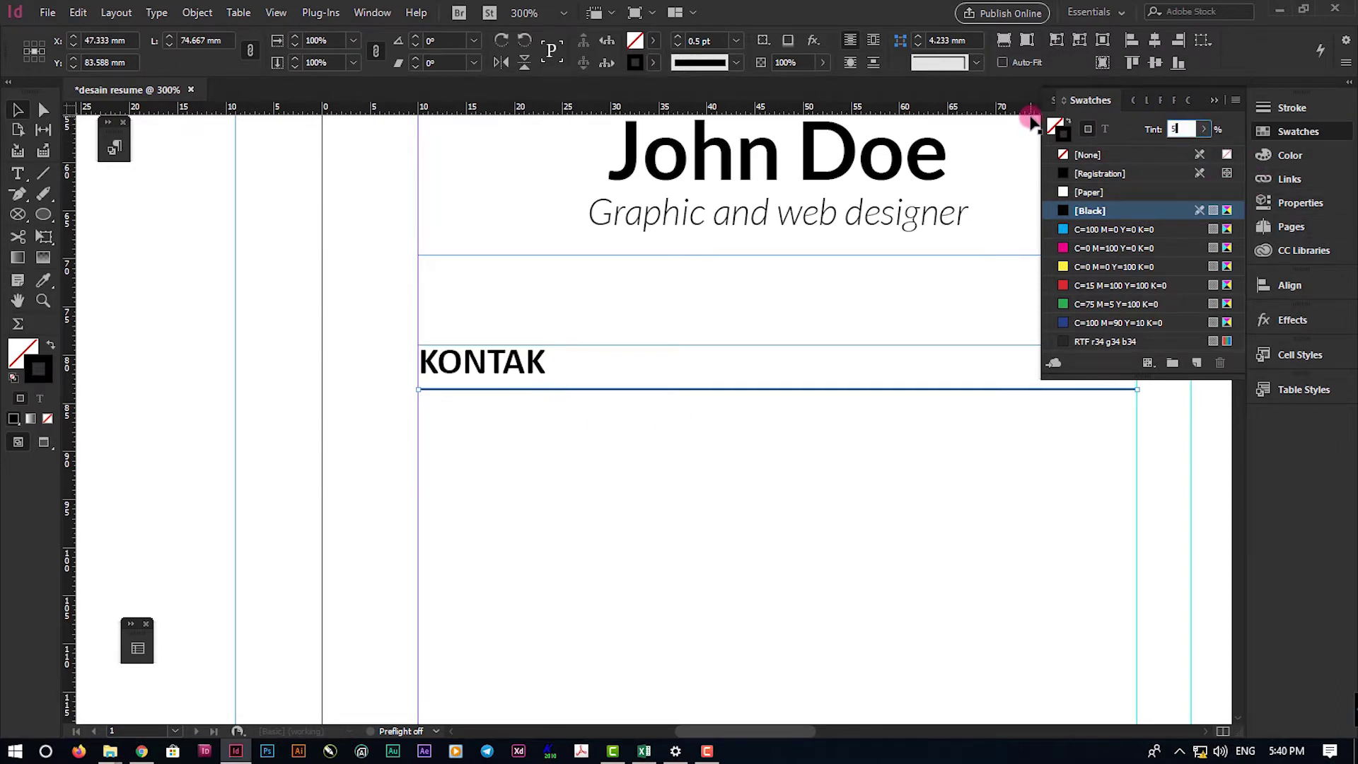
text(50)
key(Return)
click(597, 552)
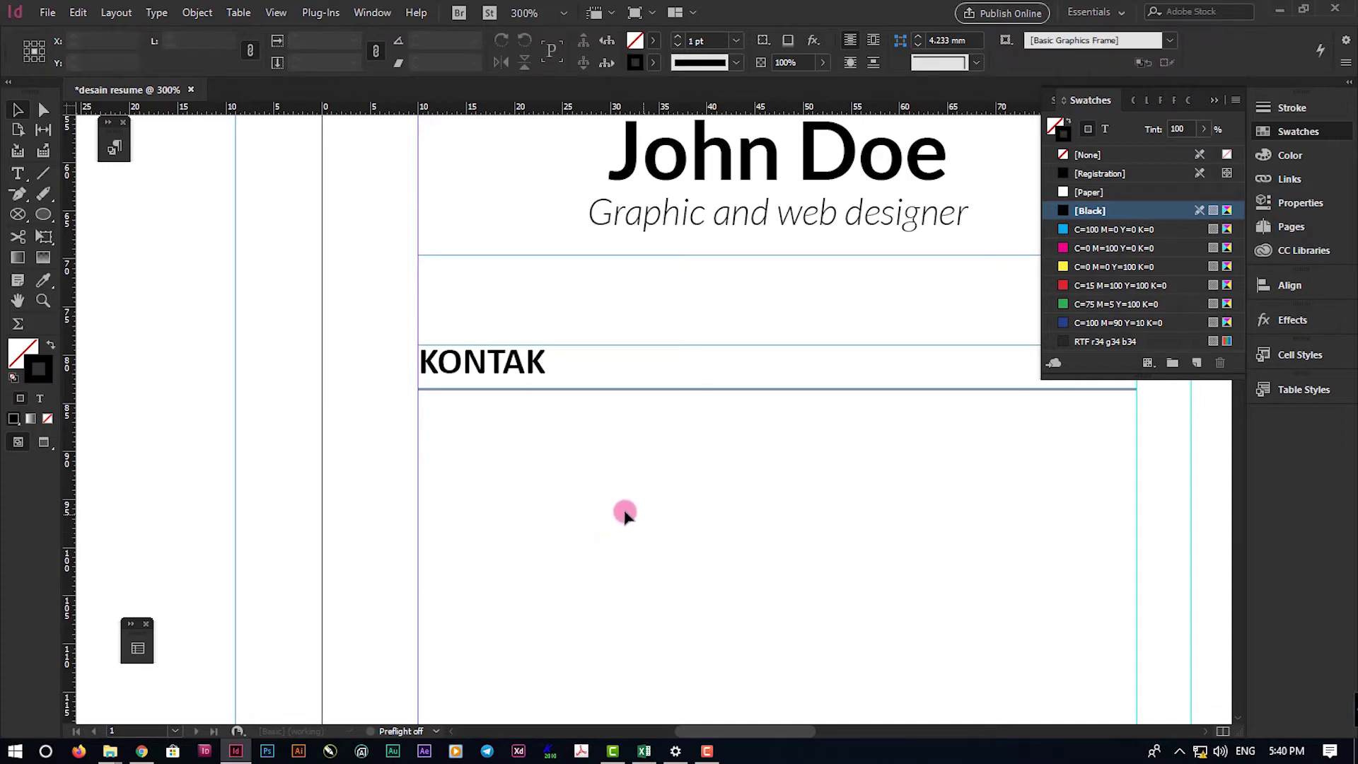
Draw a small text frame below the line at the column's edge and a wider one beside it, about 64.7 × 10.7 mm
scroll(624, 515, down, 2)
scroll(633, 515, right, 2)
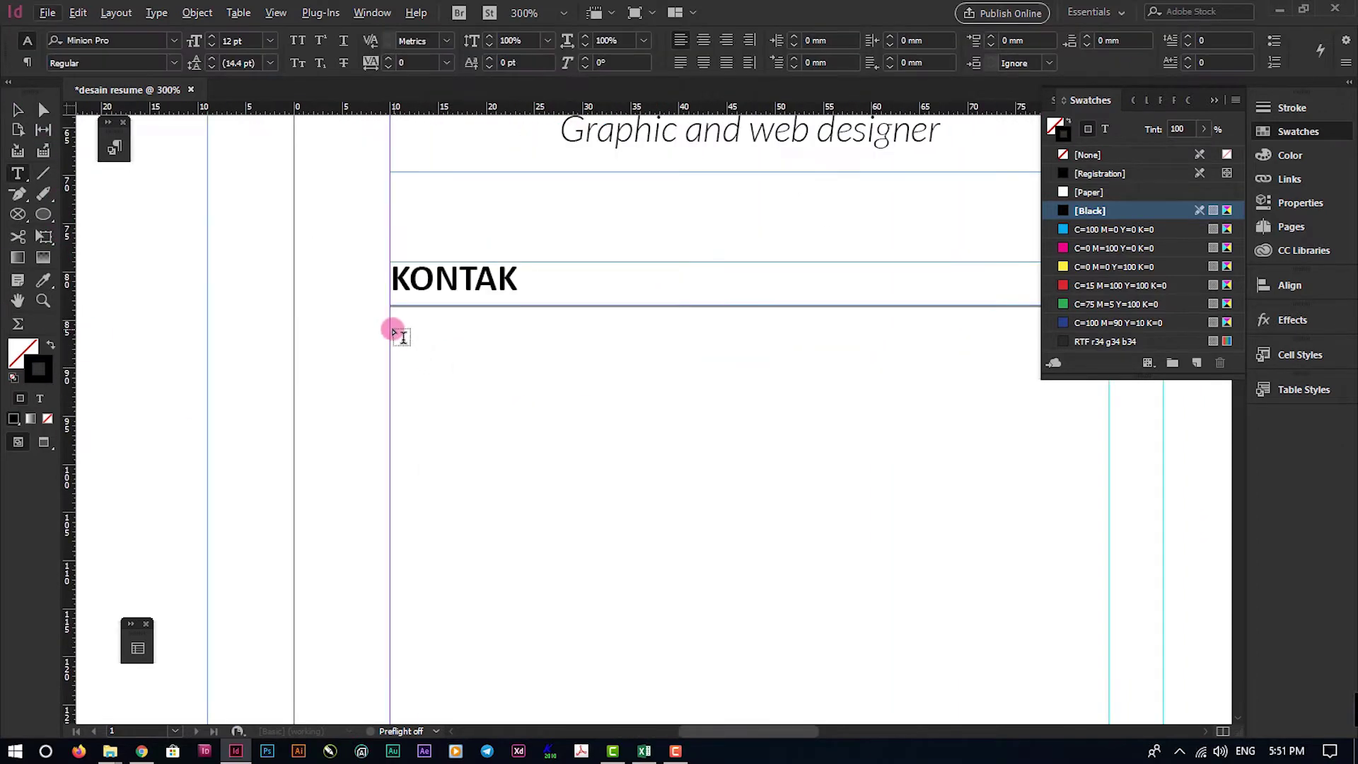
drag(394, 327, 468, 388)
scroll(468, 388, down, 1)
drag(477, 343, 891, 412)
scroll(484, 339, up, 3)
click(18, 113)
click(439, 430)
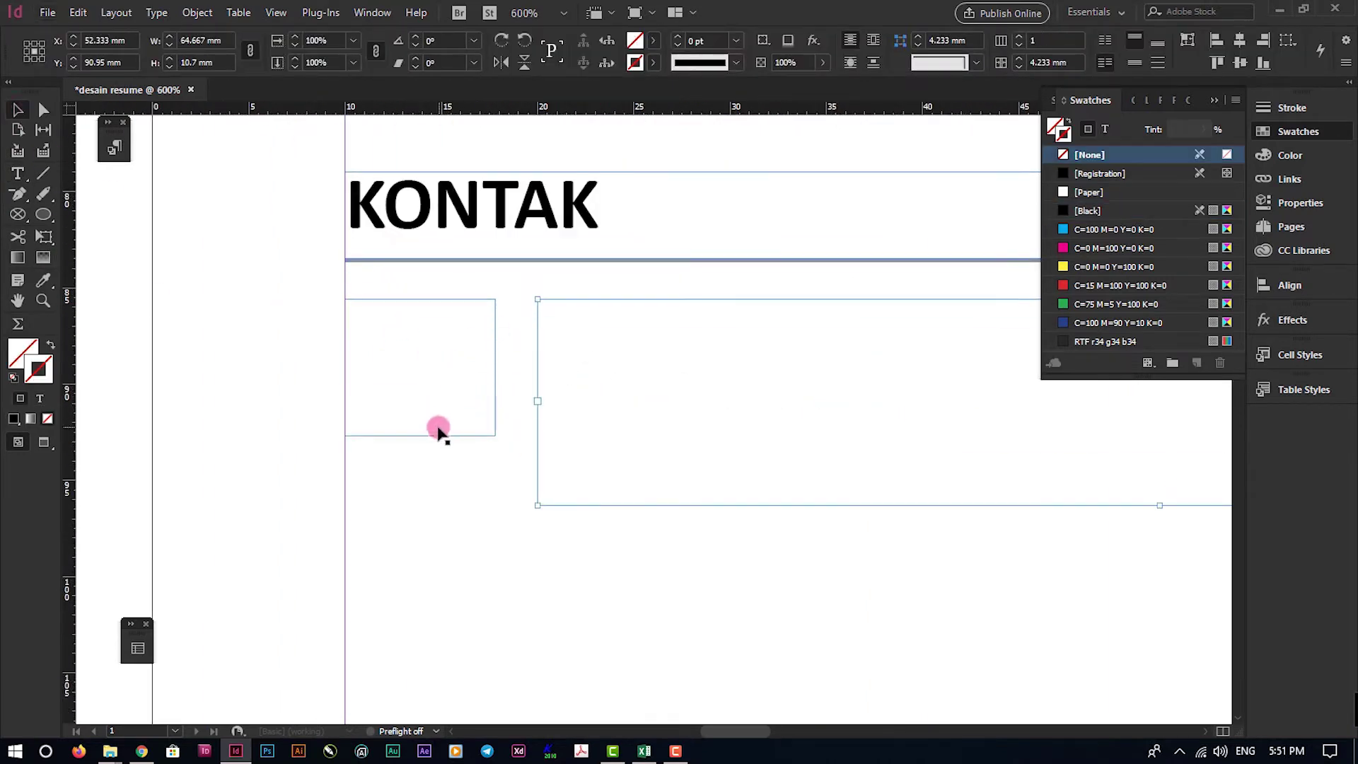
click(409, 545)
scroll(408, 545, down, 2)
Copy the "Alamat" heading and its address lines from the resume text into the wider frame below KONTAK
click(580, 422)
double_click(580, 422)
scroll(318, 394, down, 4)
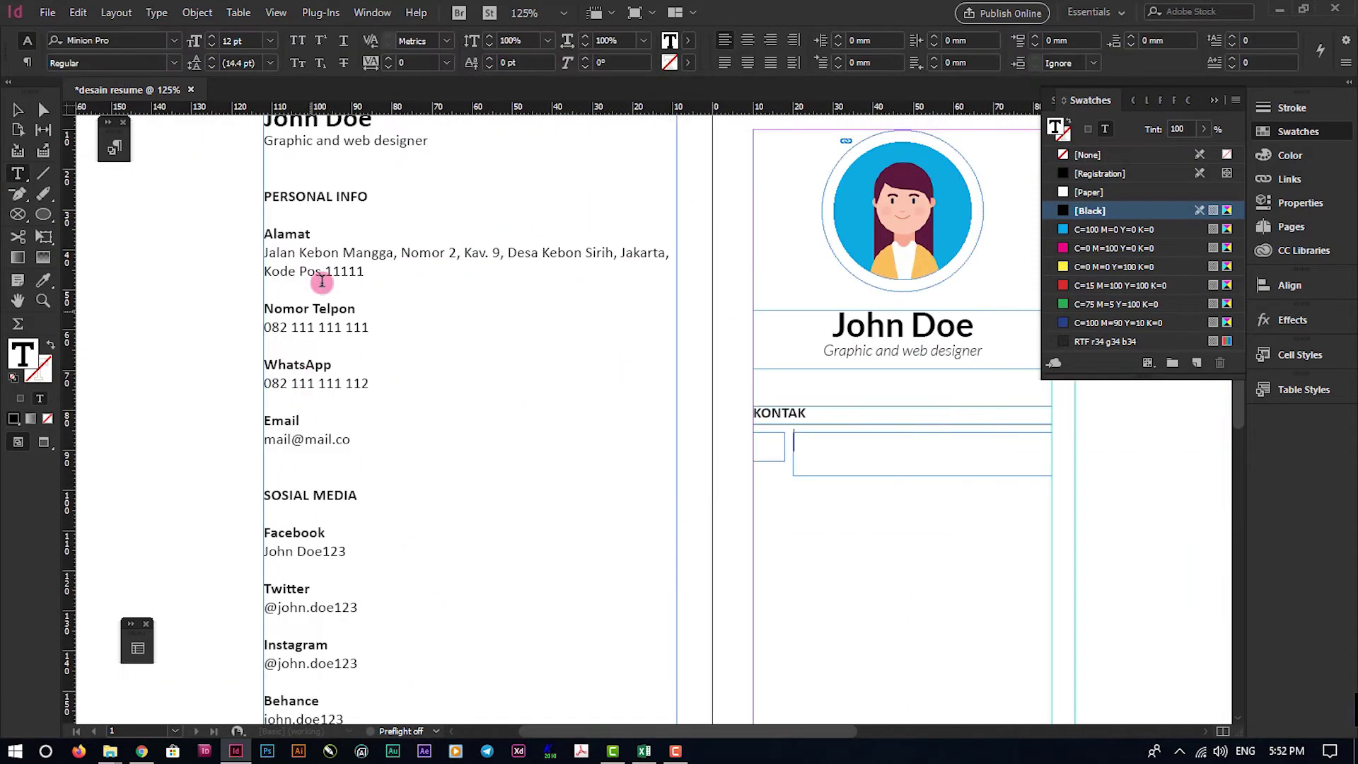
triple_click(312, 264)
right_click(313, 265)
click(367, 188)
click(879, 461)
key(ctrl+v)
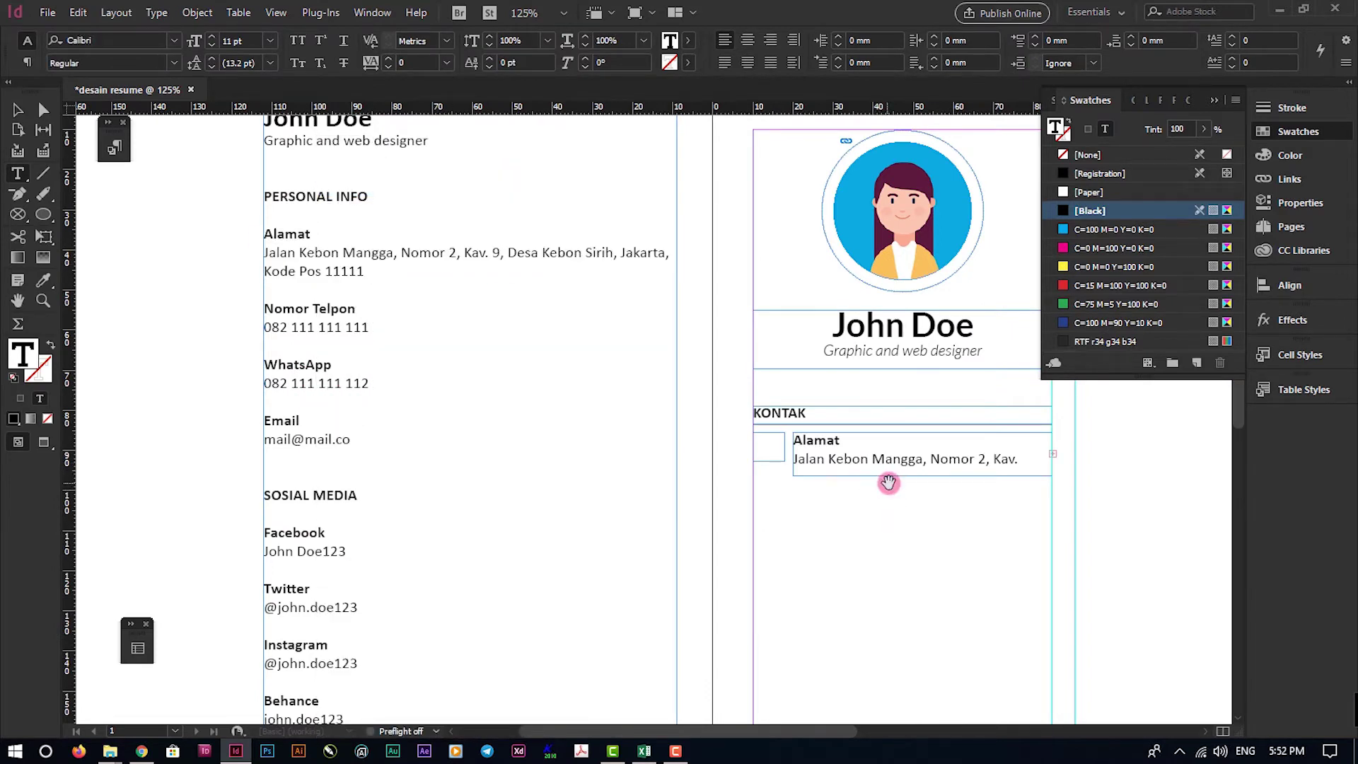
Set all text in the address frame to Lato at 9 pt
key(ctrl+=)
key(ctrl+a)
click(115, 41)
key(Return)
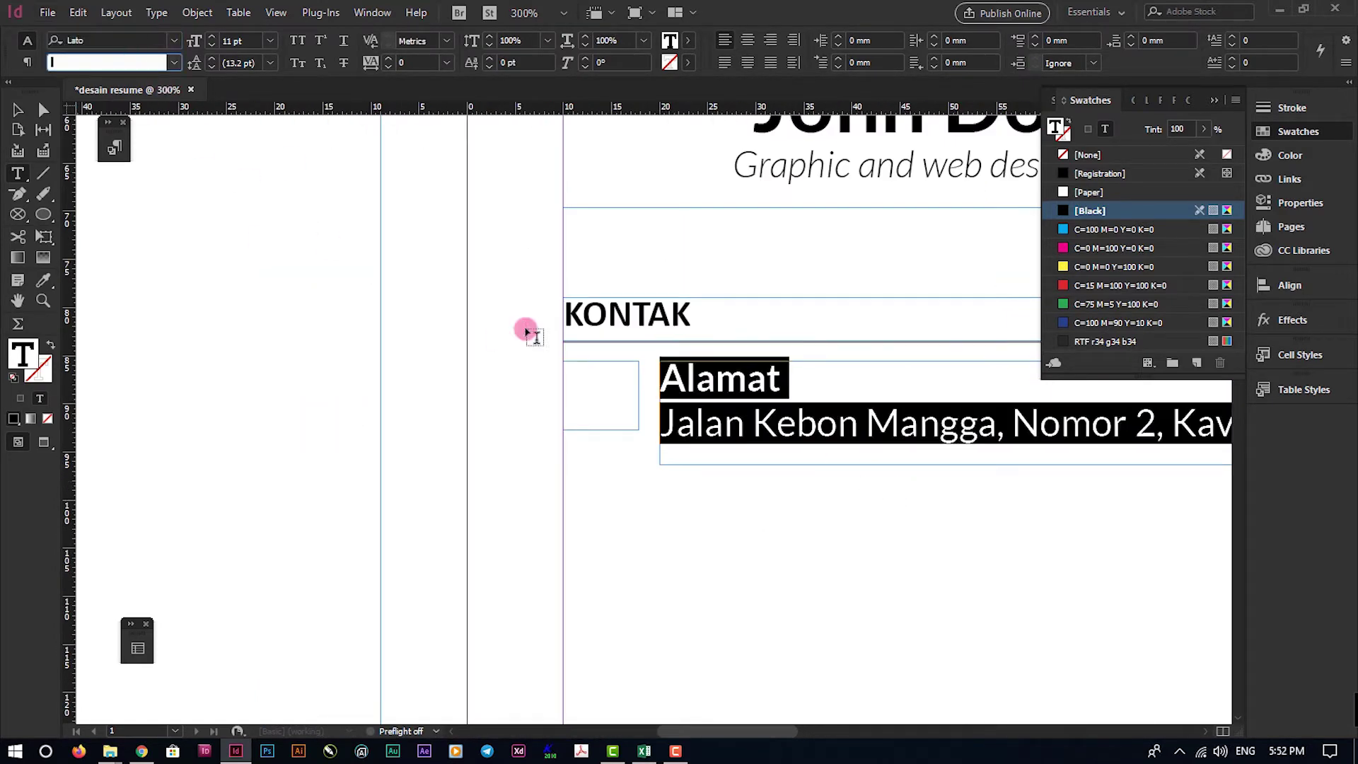
click(239, 42)
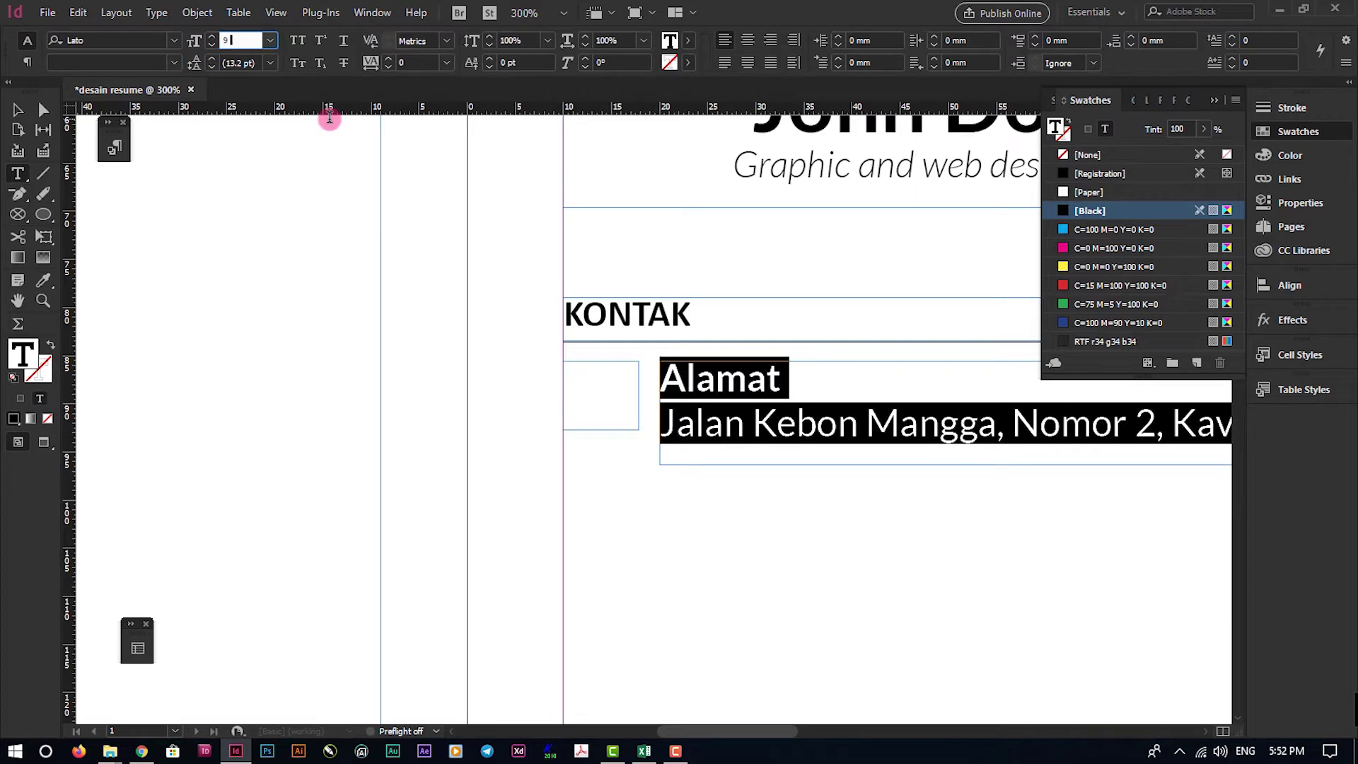
text(9)
key(Return)
Apply the Lato Light style to the address lines under "Alamat"
click(773, 445)
key(ctrl+minus)
double_click(716, 424)
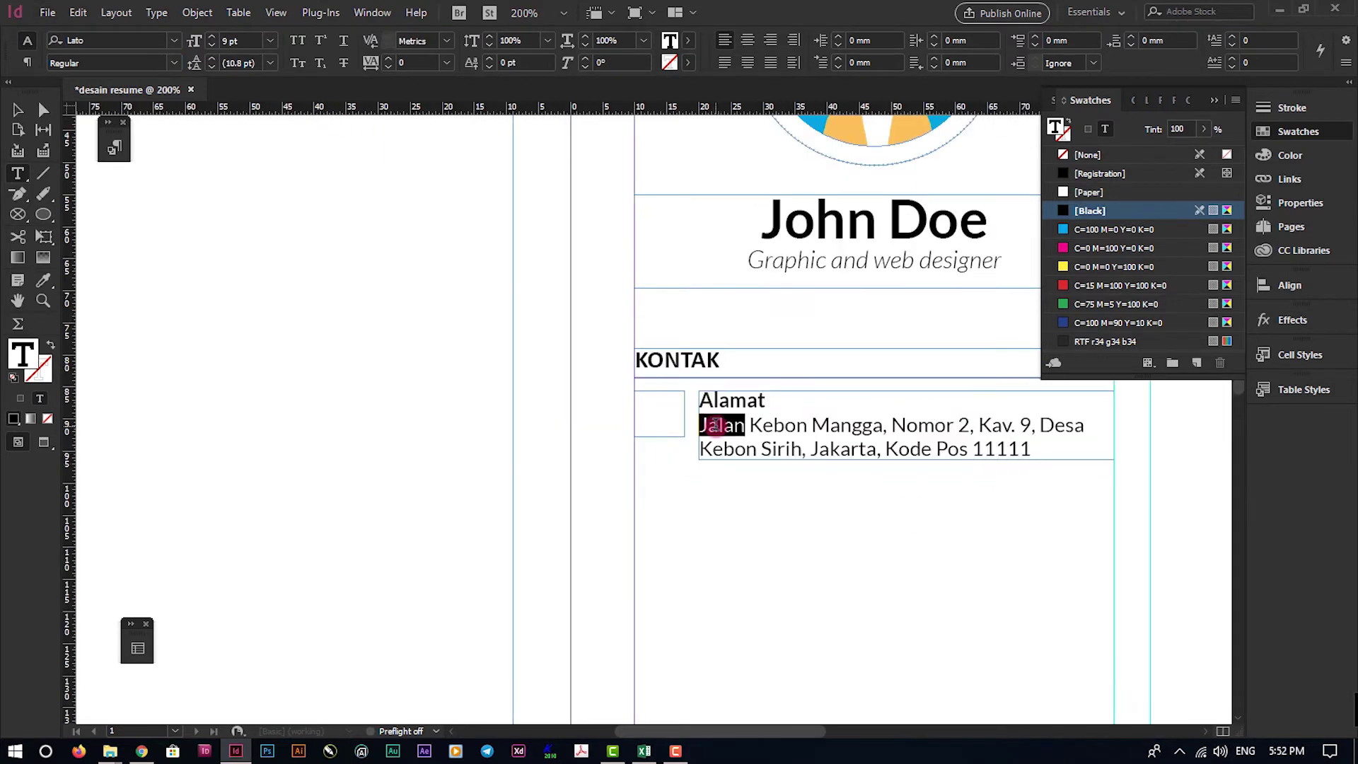
triple_click(716, 424)
click(174, 63)
click(113, 124)
Increase the leading of all text in the address frame and fit the frame's height to its content
click(764, 403)
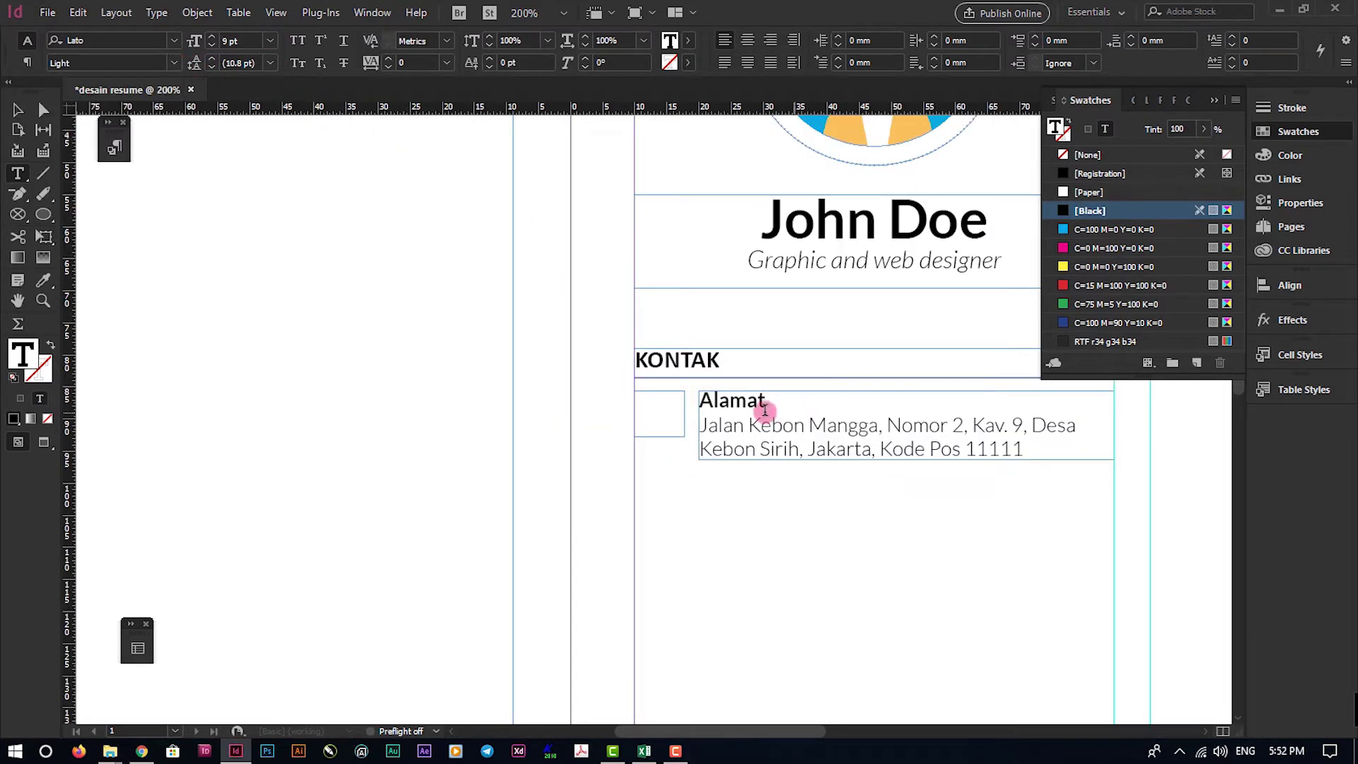
key(ctrl+a)
click(262, 63)
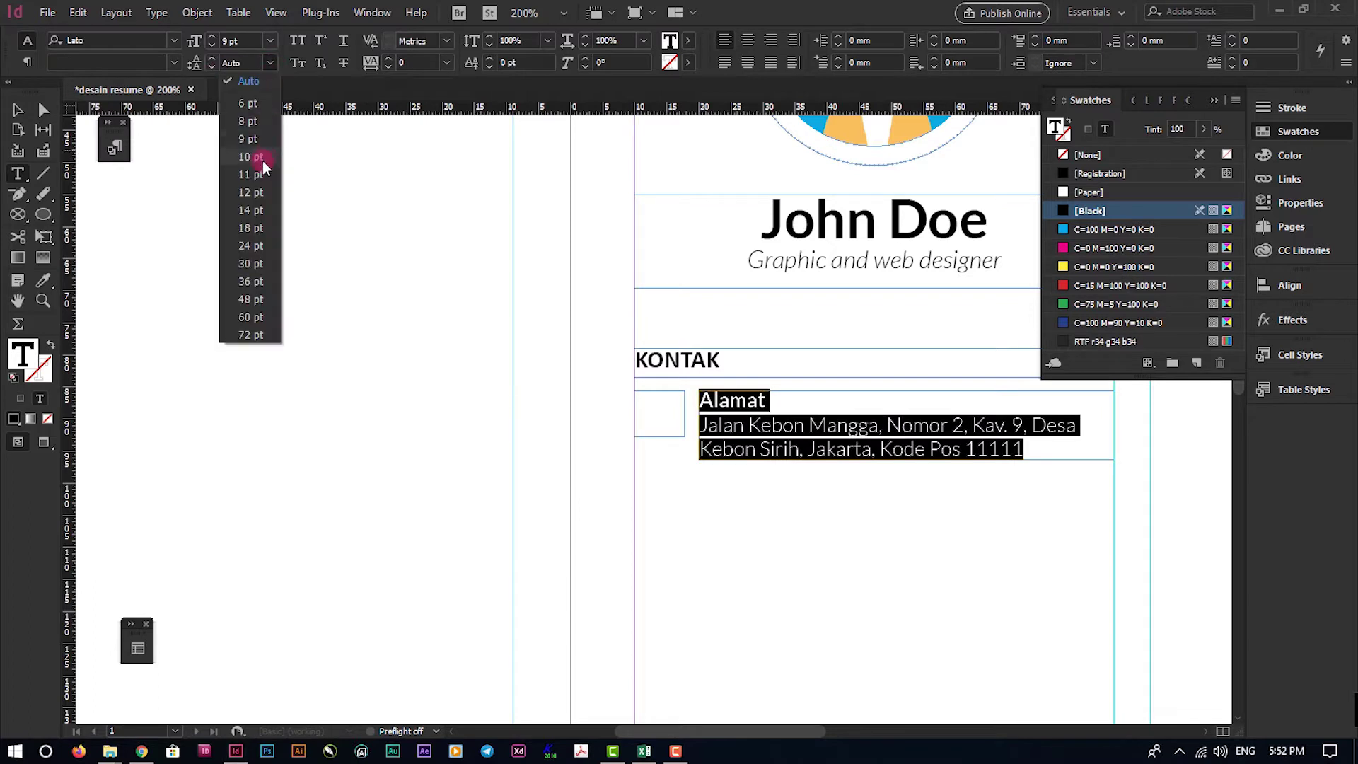
click(262, 160)
click(21, 108)
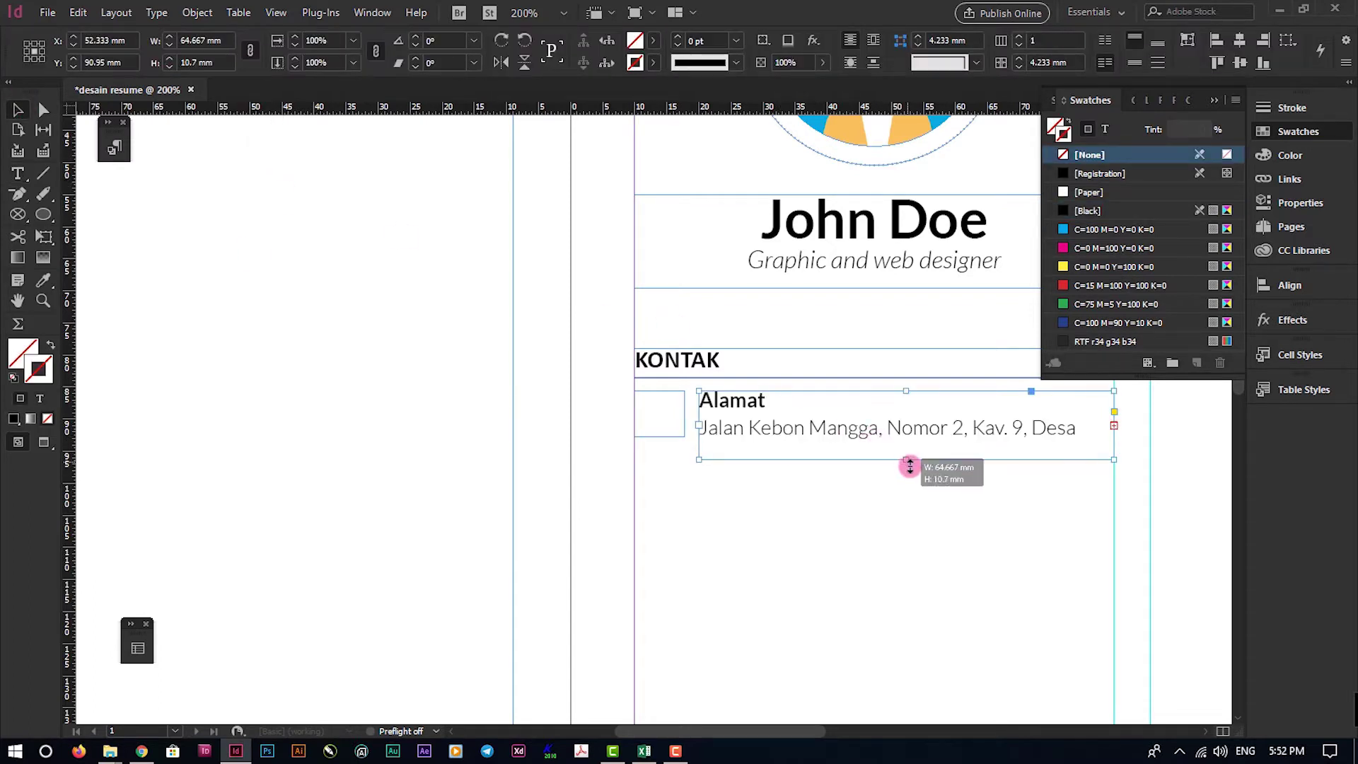
double_click(909, 461)
click(619, 483)
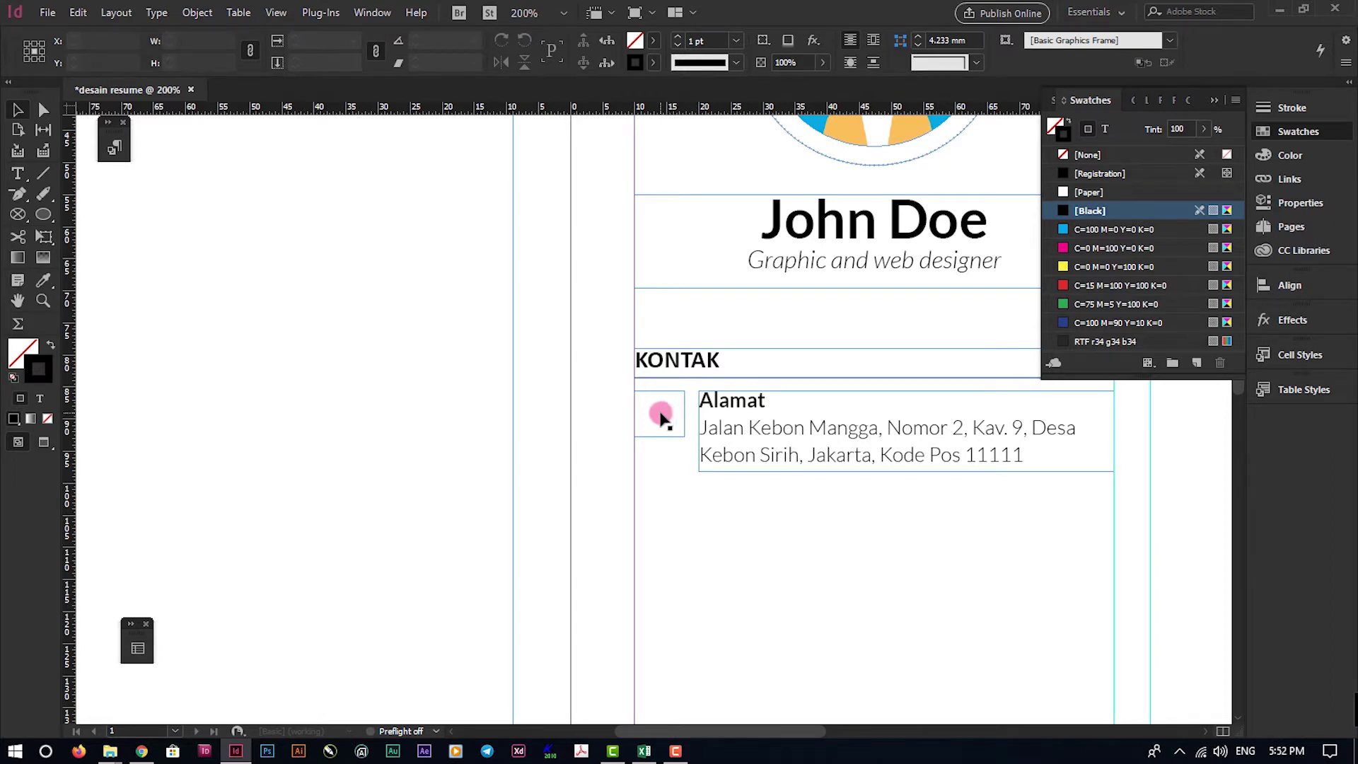
Place the text cursor in the small frame beside the address, then switch to Chrome and open fontawesome.com
key(t)
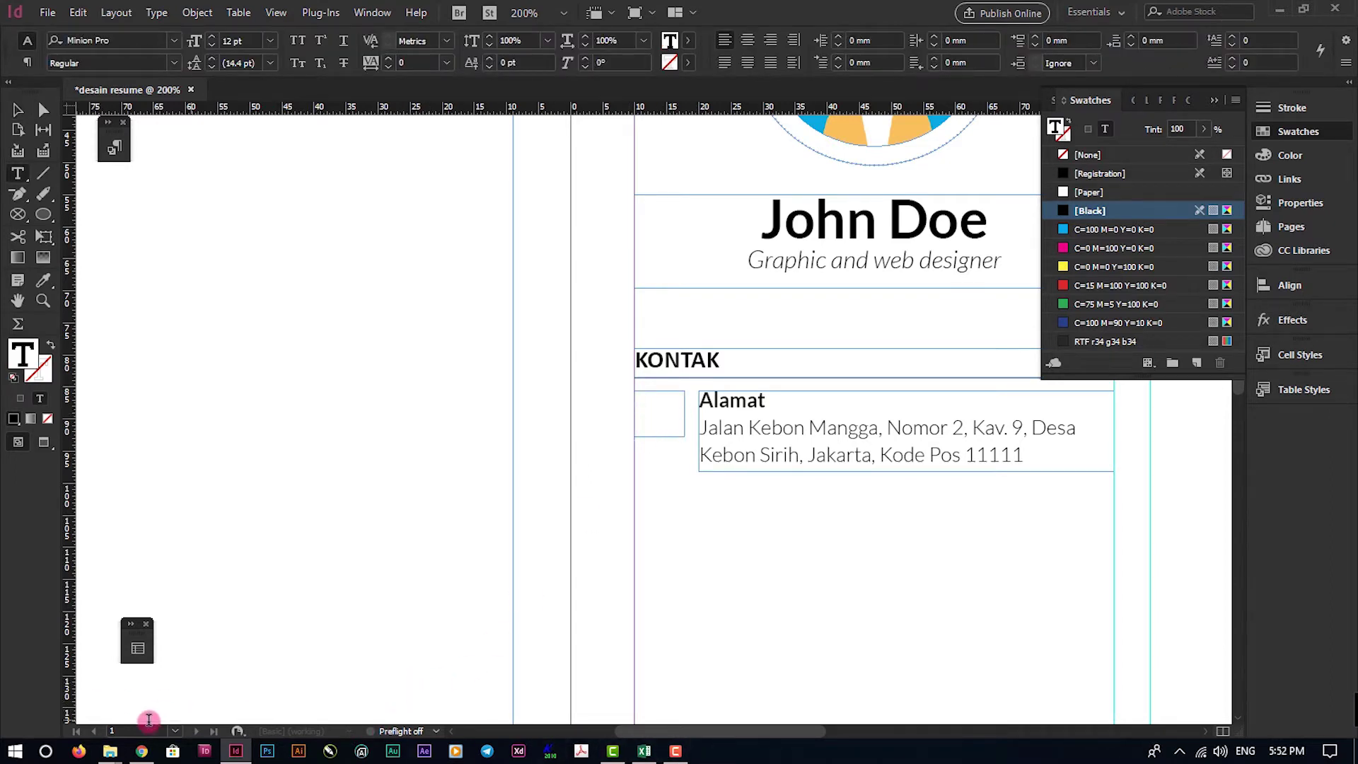
click(141, 751)
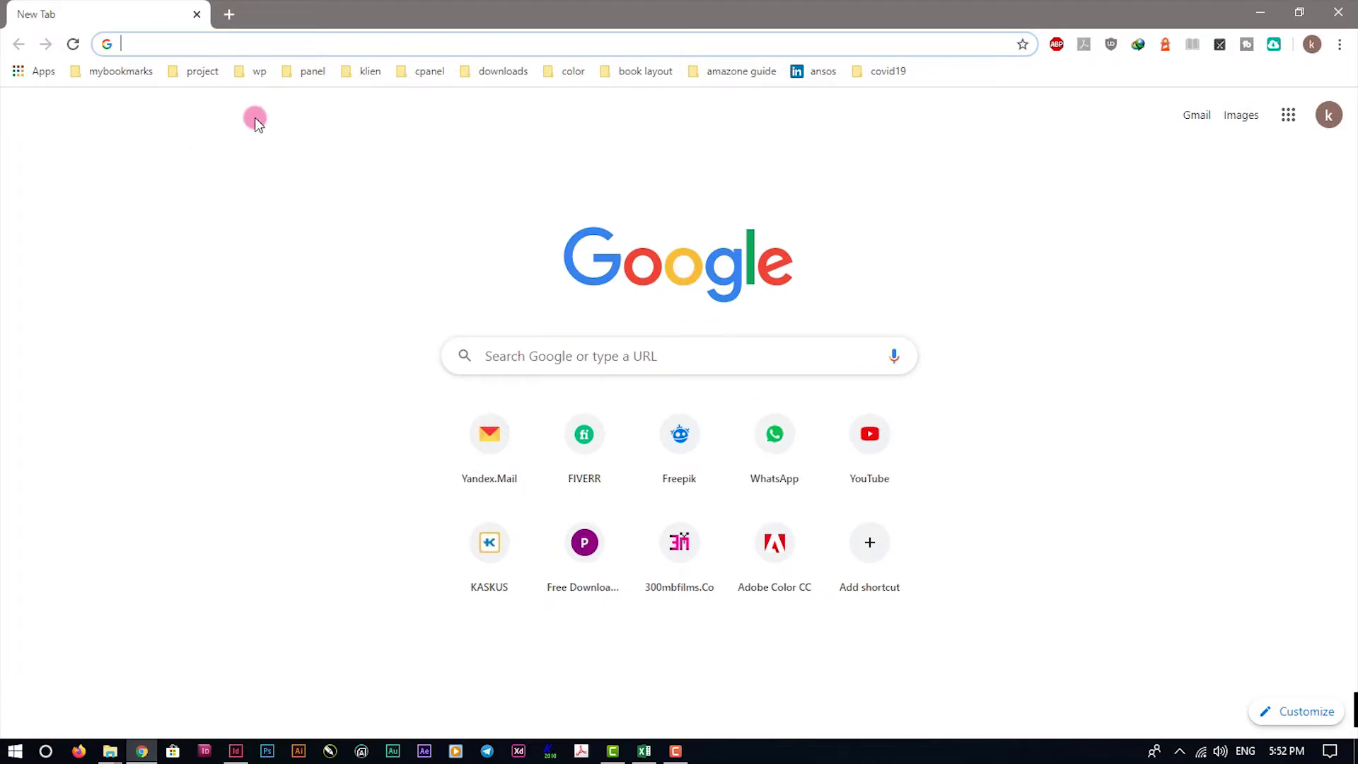
click(151, 40)
text(font)
key(Return)
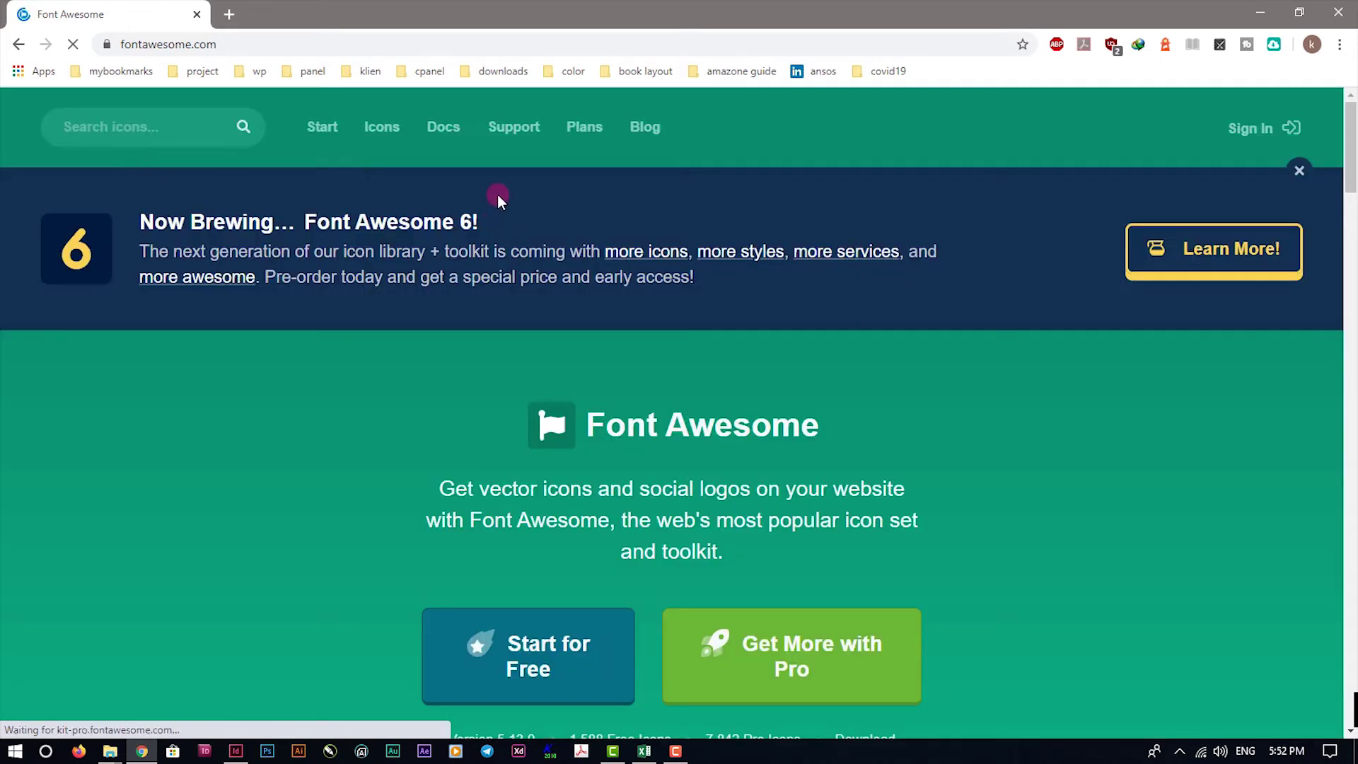
Open the Font Awesome icon gallery, limit it to free icons and search for "map"
click(370, 134)
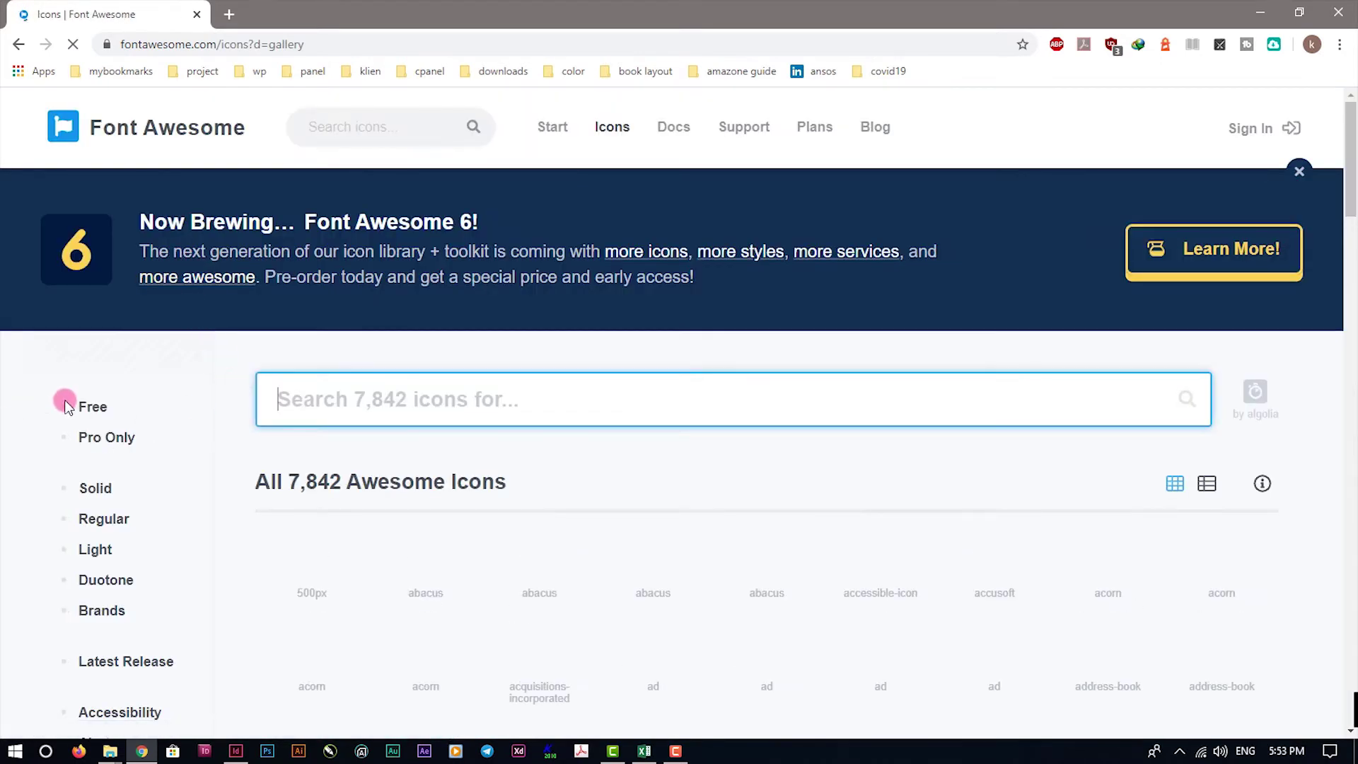
click(62, 406)
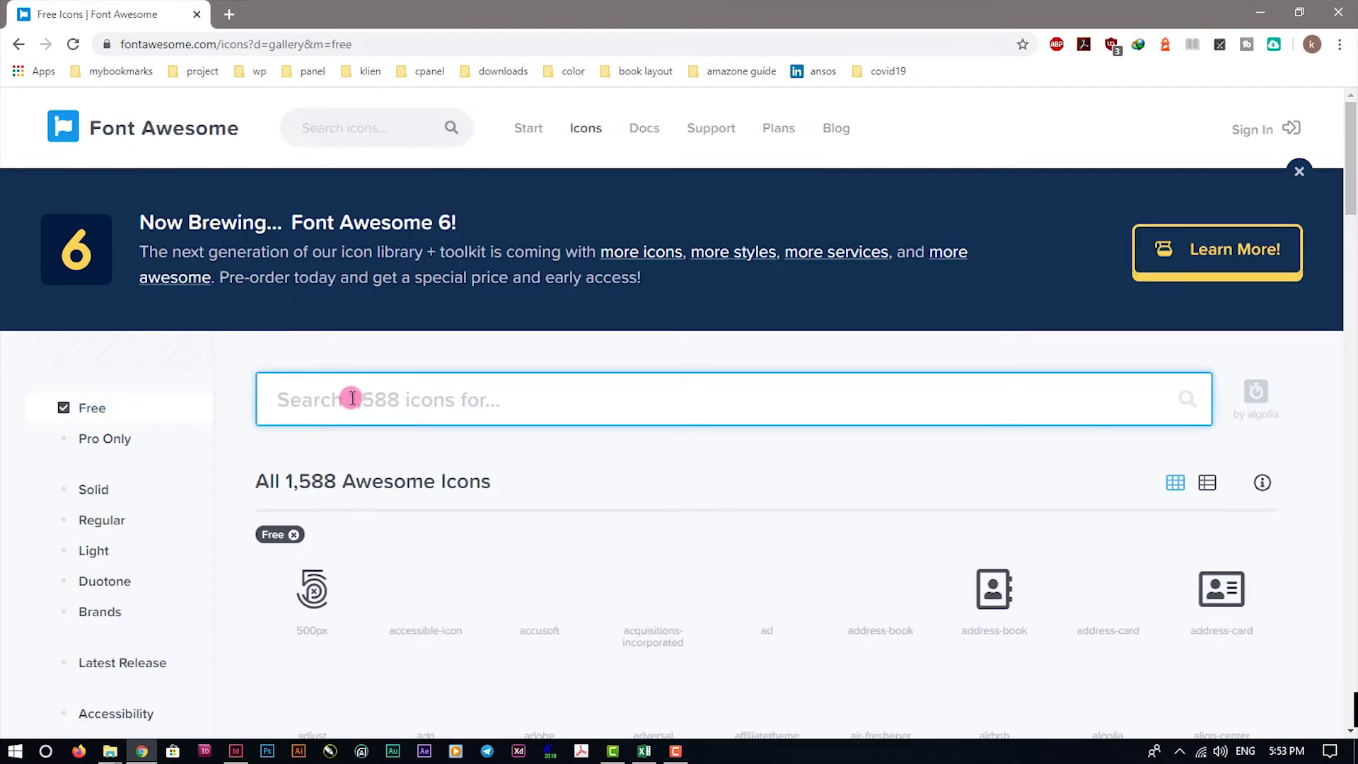
text(map)
scroll(697, 421, down, 2)
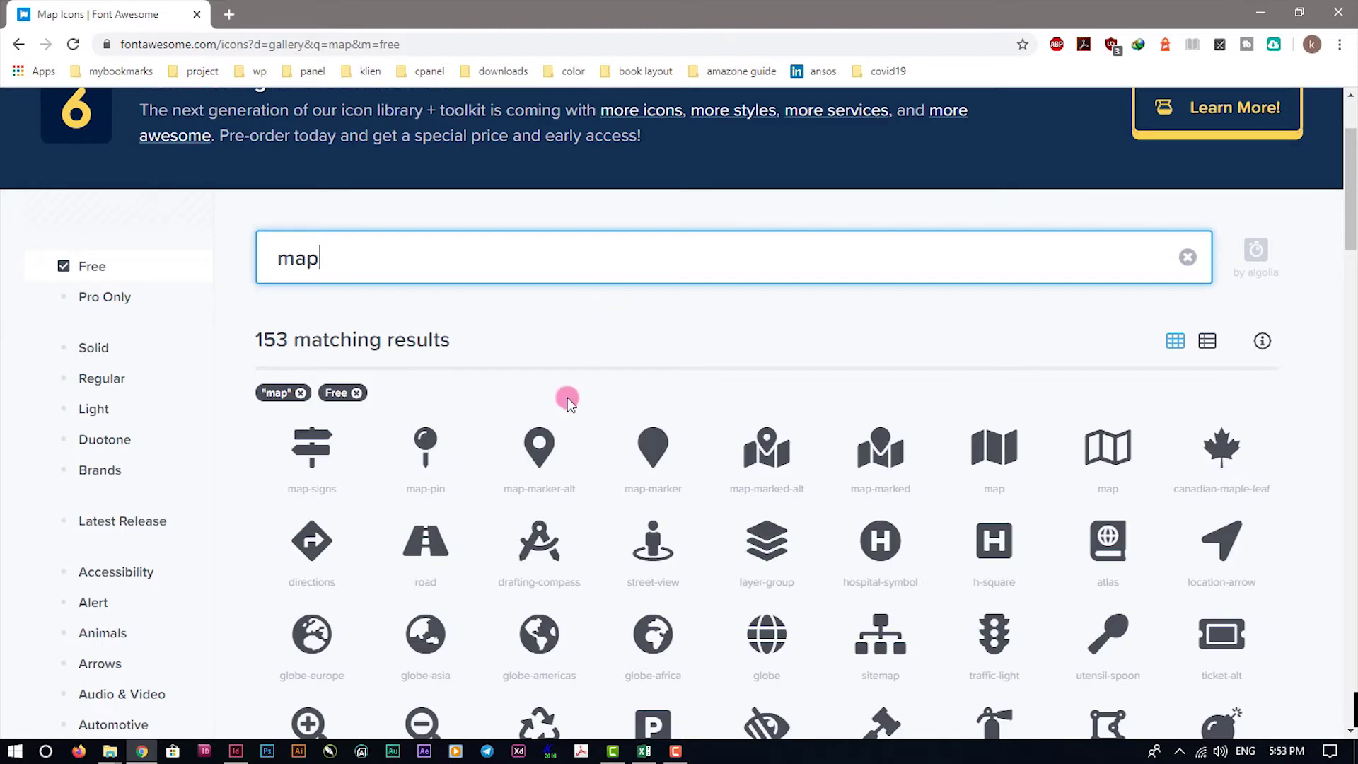
Copy the icon name "map-marker-alt" from the Font Awesome gallery and paste it into the small frame beside the address in InDesign
triple_click(513, 493)
right_click(515, 494)
click(558, 506)
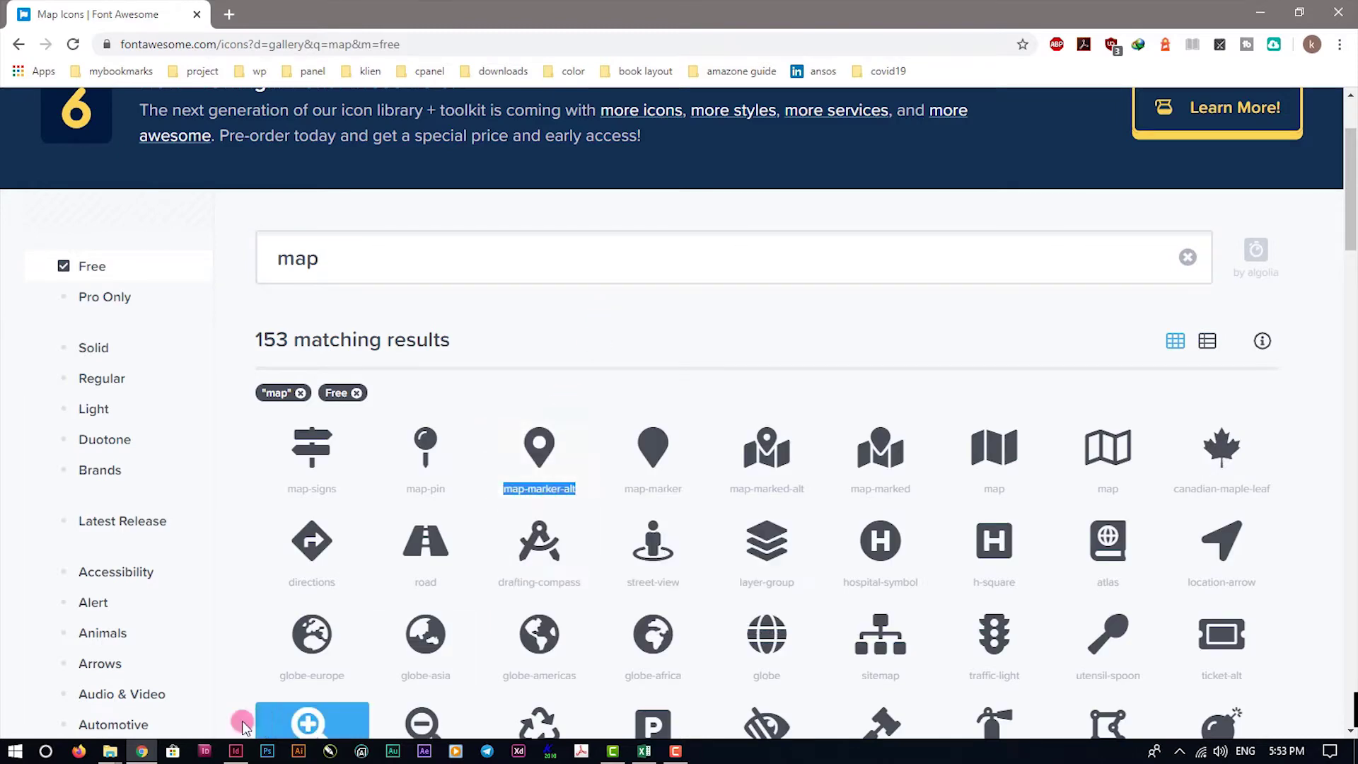
click(236, 749)
right_click(664, 404)
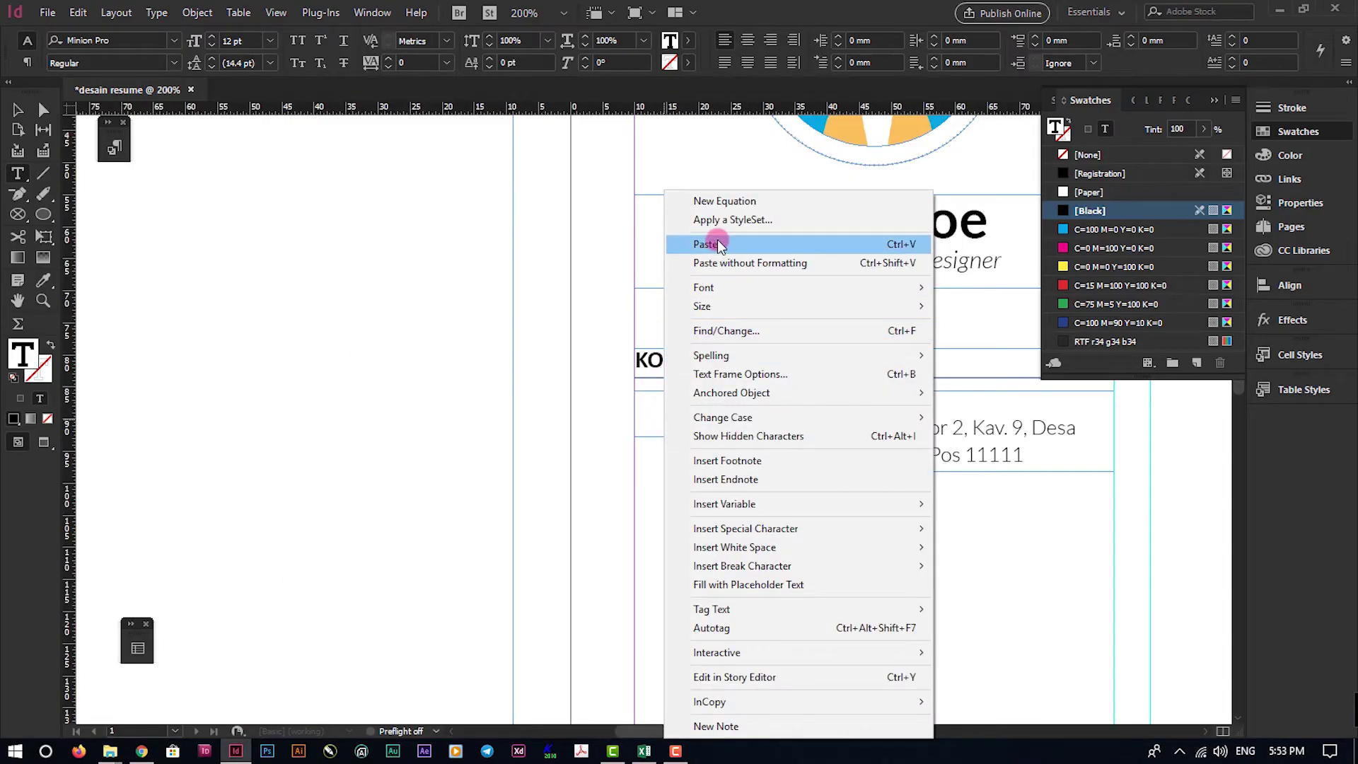
click(691, 242)
Enlarge the icon frame to about 15 by 11.9 mm and set all its text in Font Awesome 5 Free
click(16, 109)
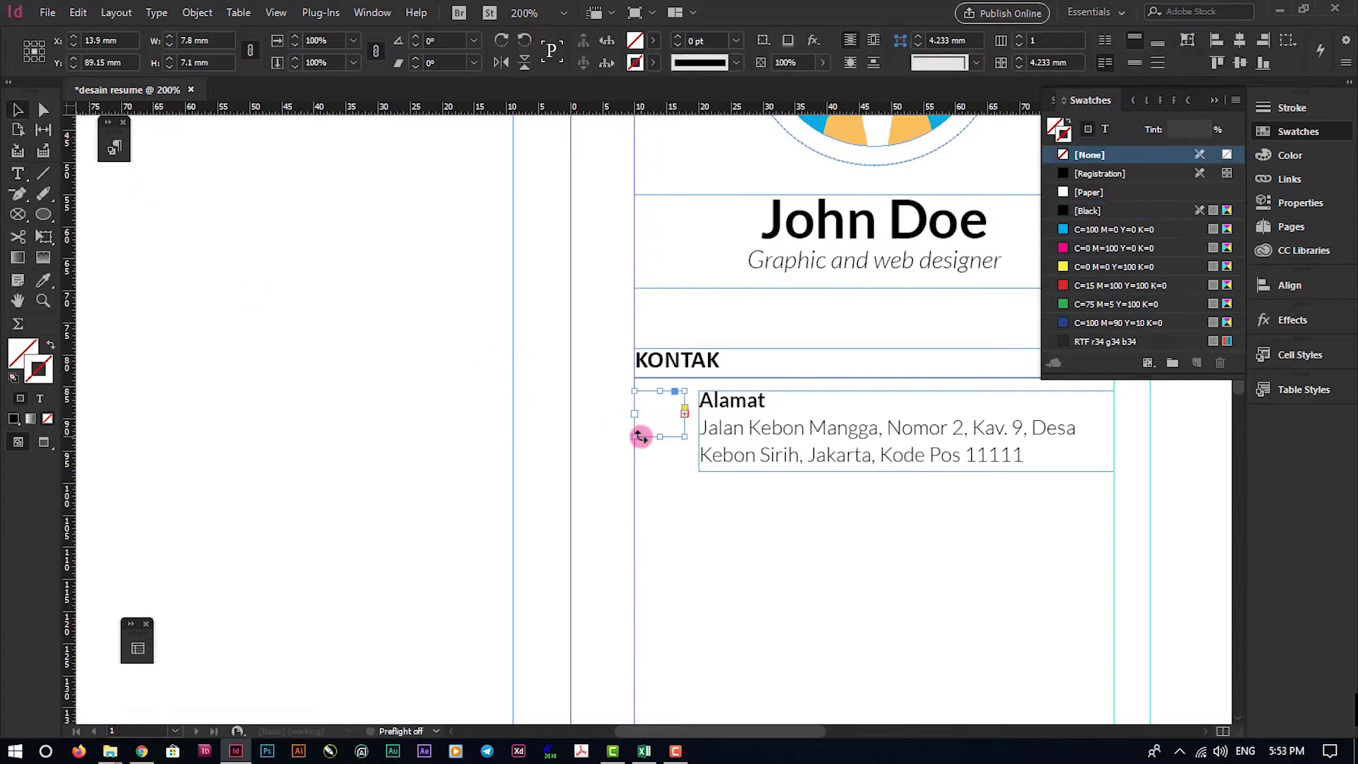
drag(636, 434, 591, 470)
double_click(637, 434)
key(ctrl+a)
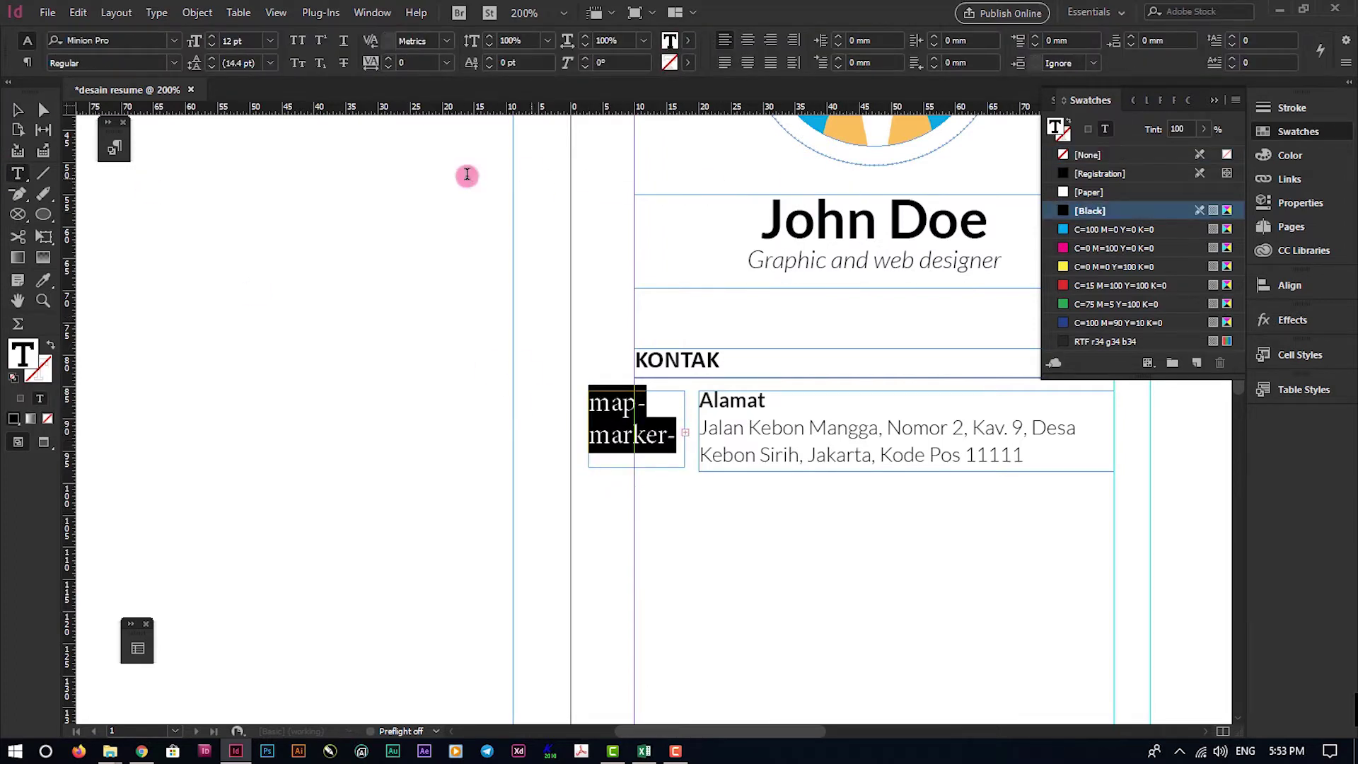
click(137, 111)
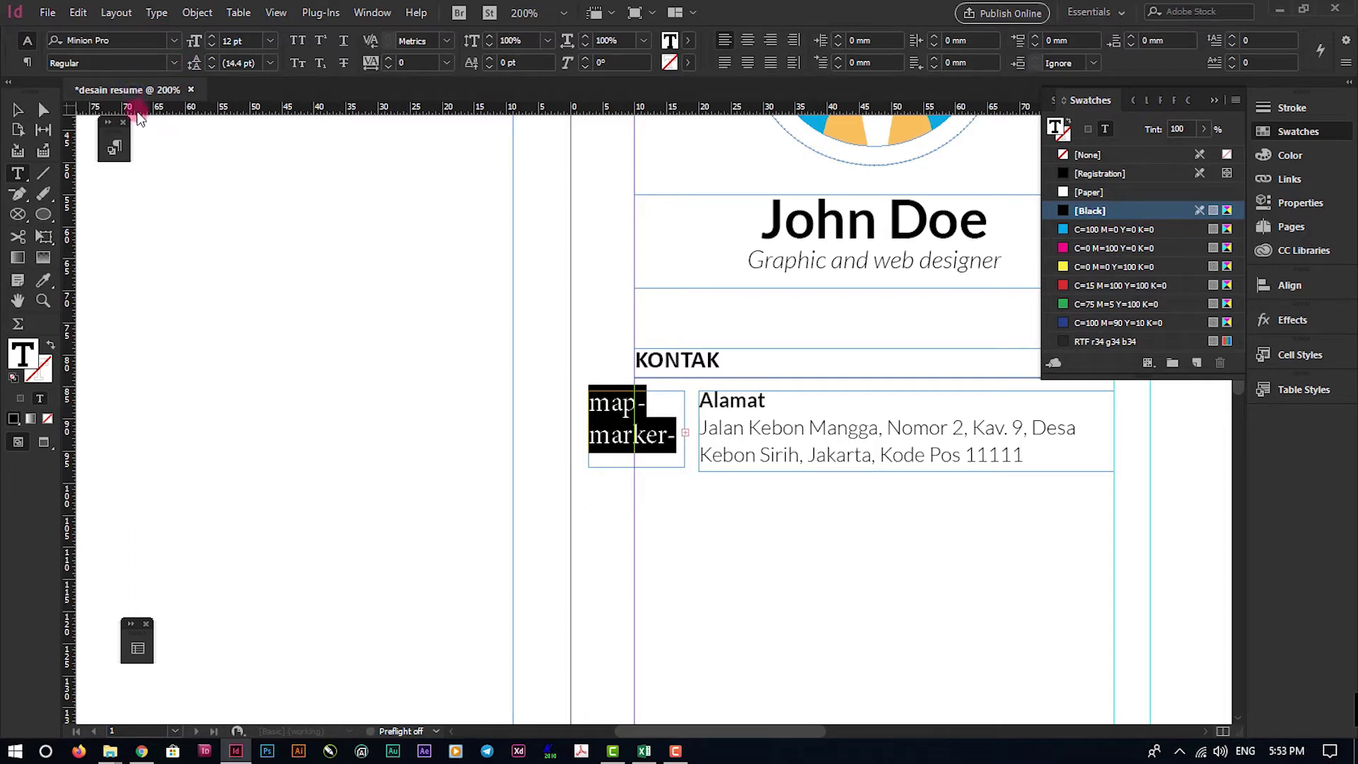
click(118, 42)
text(Font Awesome 5 Free)
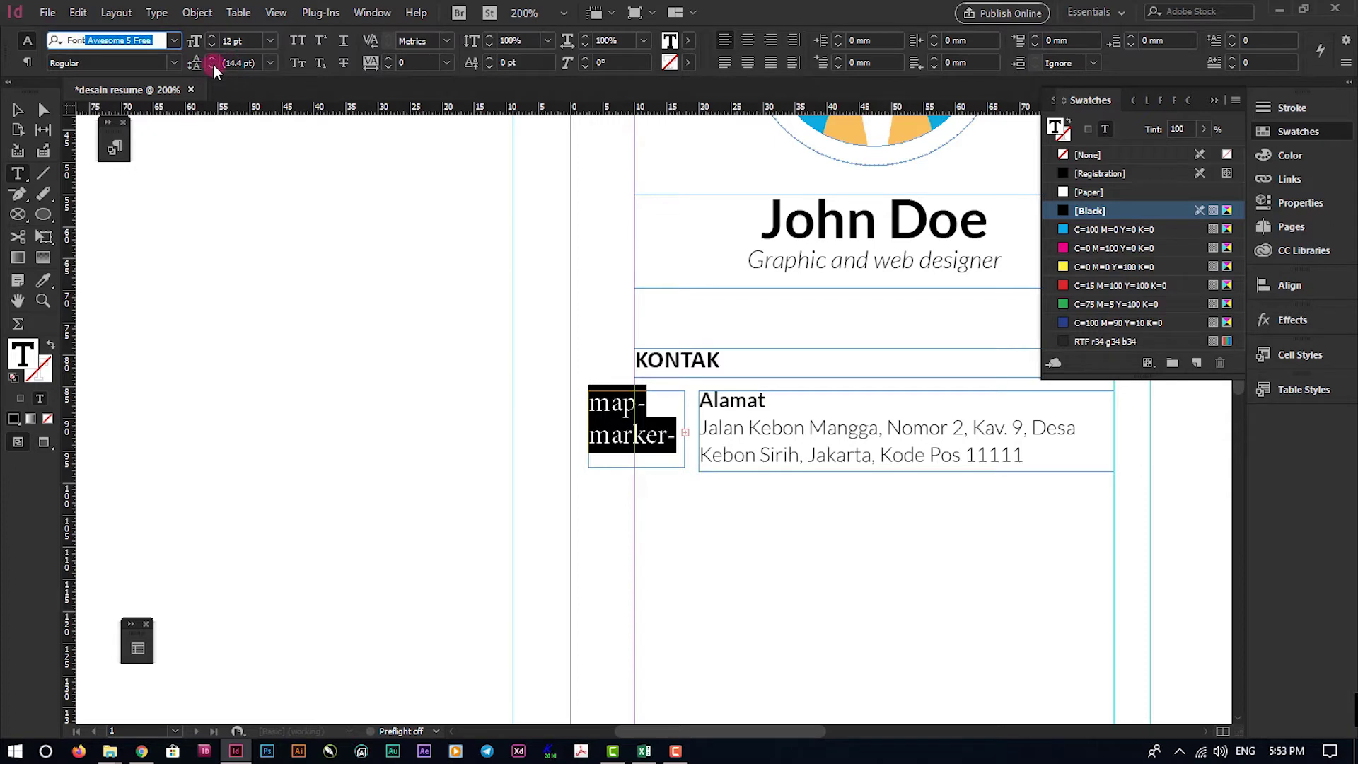
key(Return)
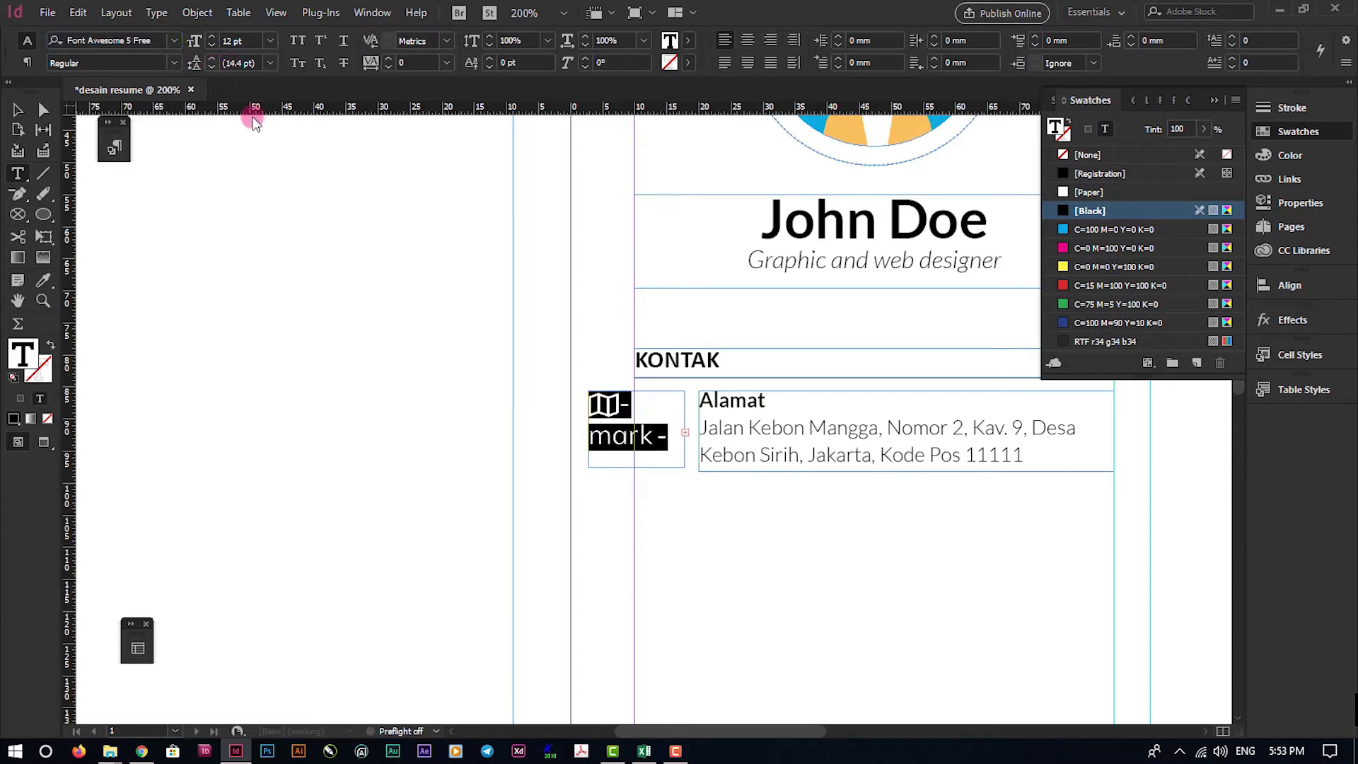
Apply the Solid font style to all text in the icon frame beside the address
click(15, 113)
click(212, 195)
click(614, 444)
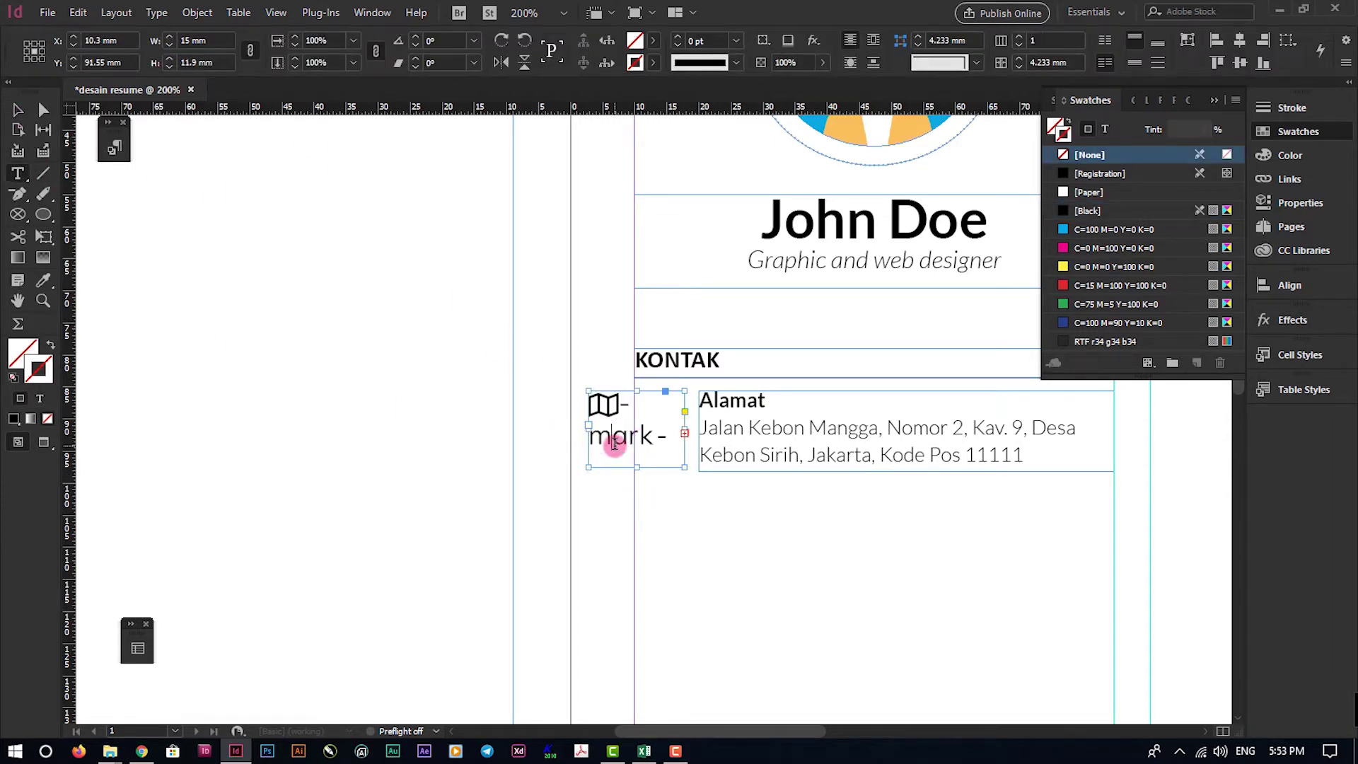
key(ctrl+a)
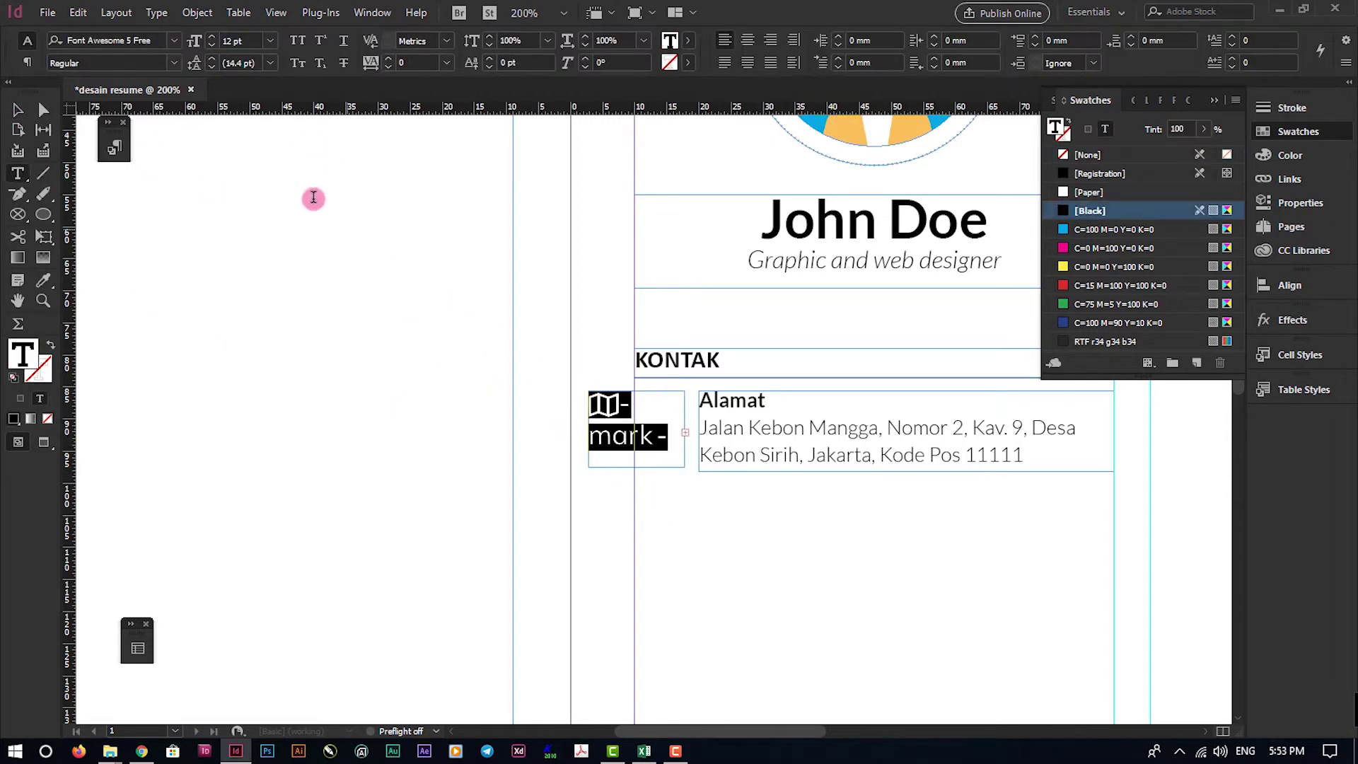
click(174, 64)
click(142, 94)
click(179, 160)
click(17, 111)
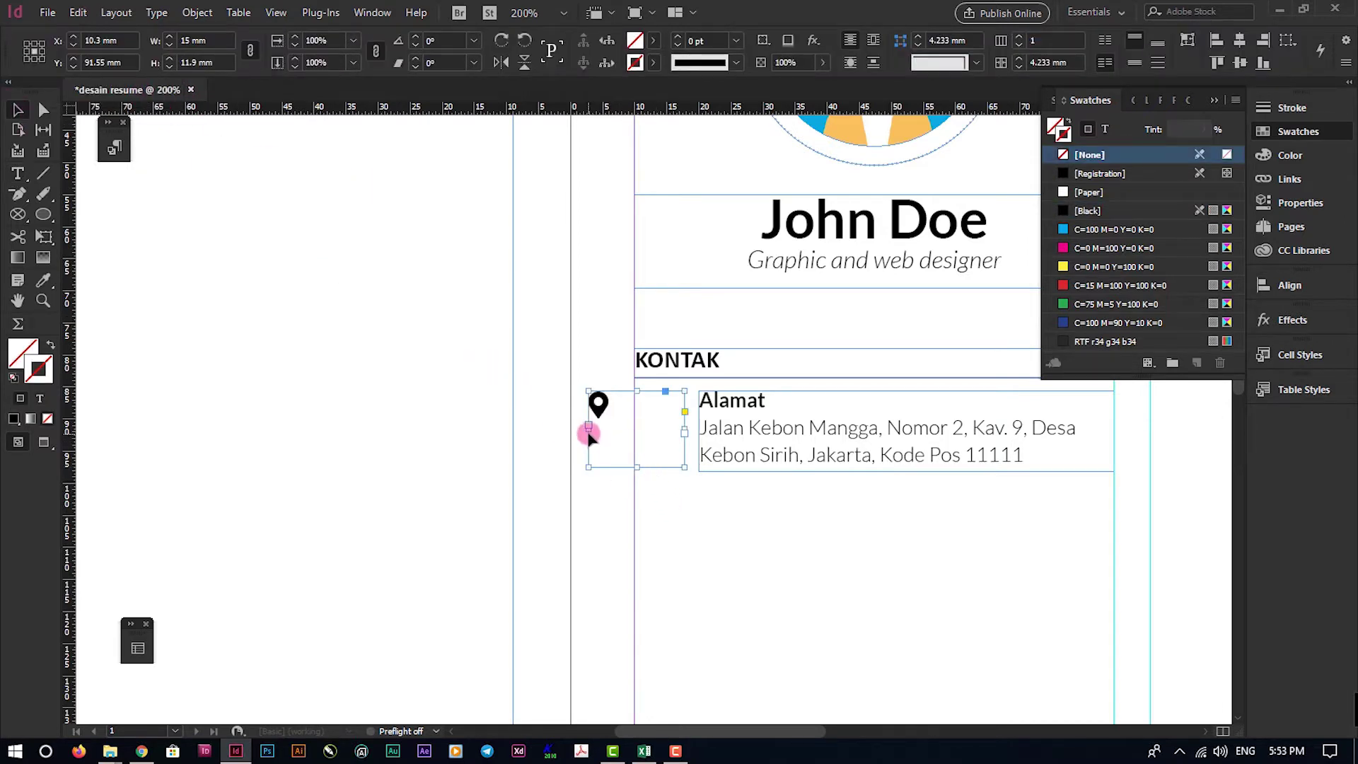
Narrow the icon frame to 7.8 mm, back to the column margin, and set the map marker's size to 14 pt
drag(589, 430, 635, 429)
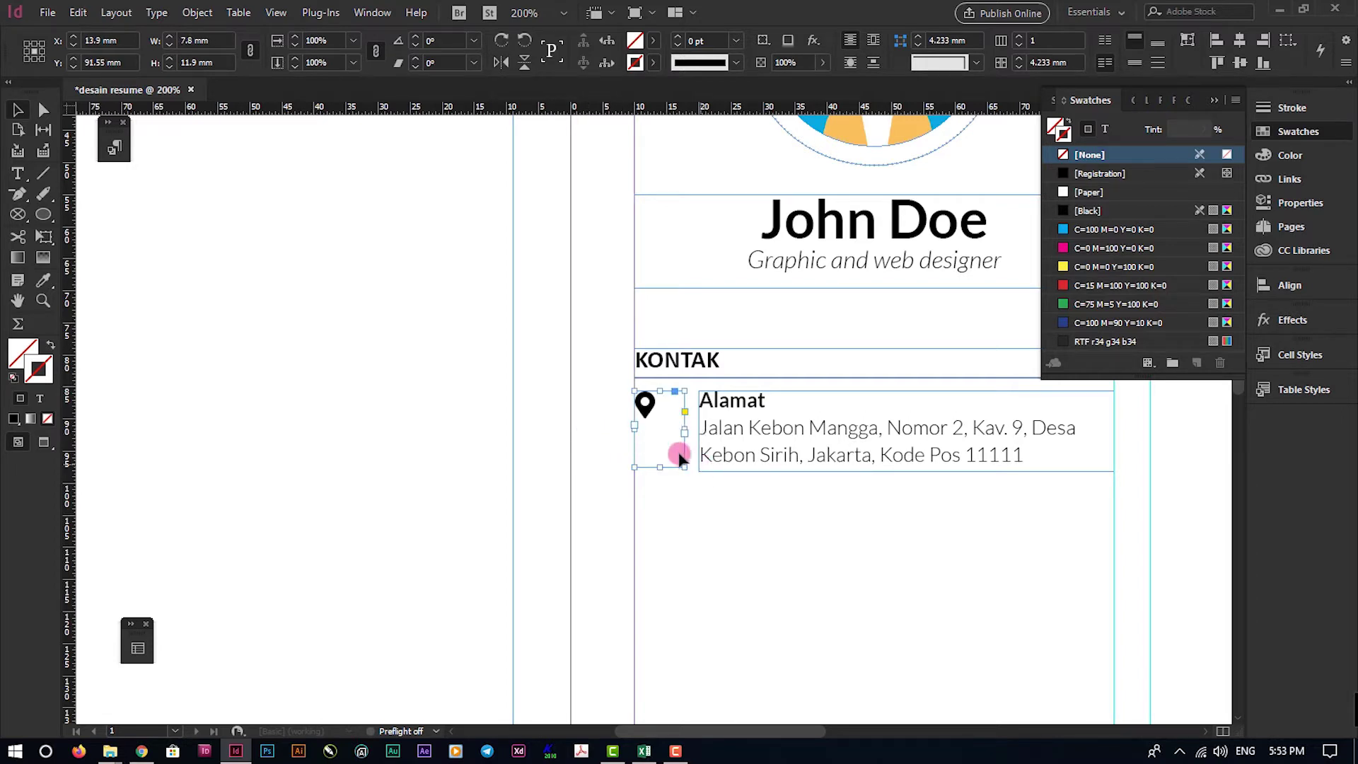
key(ctrl+=)
double_click(651, 403)
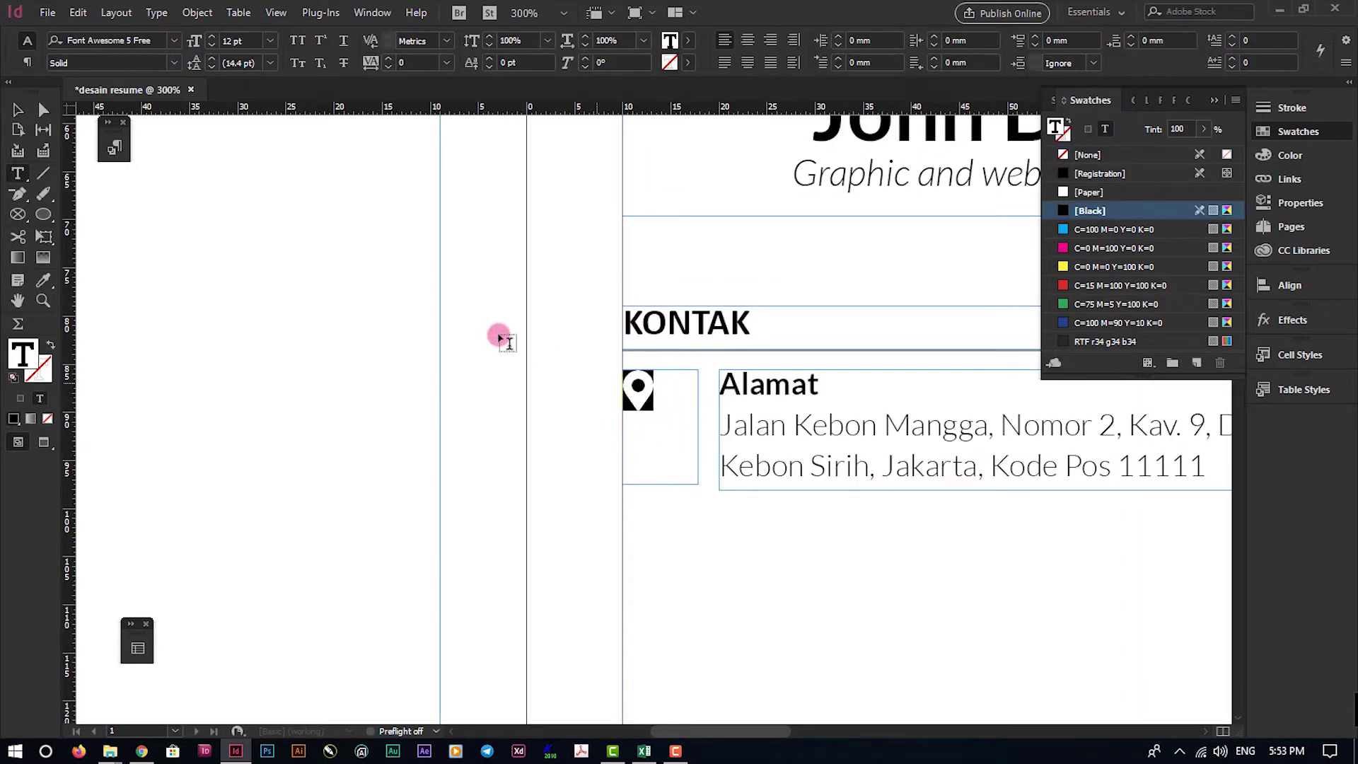
click(273, 41)
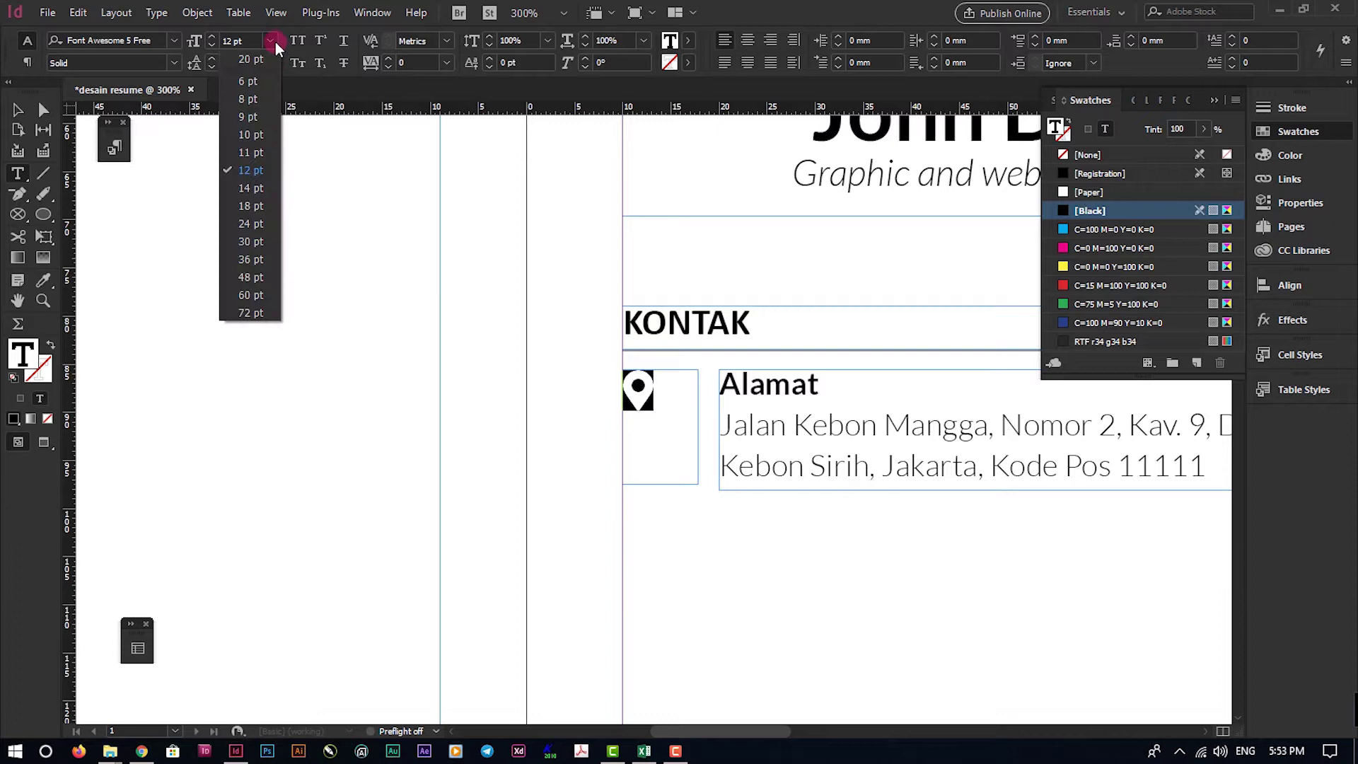
click(245, 189)
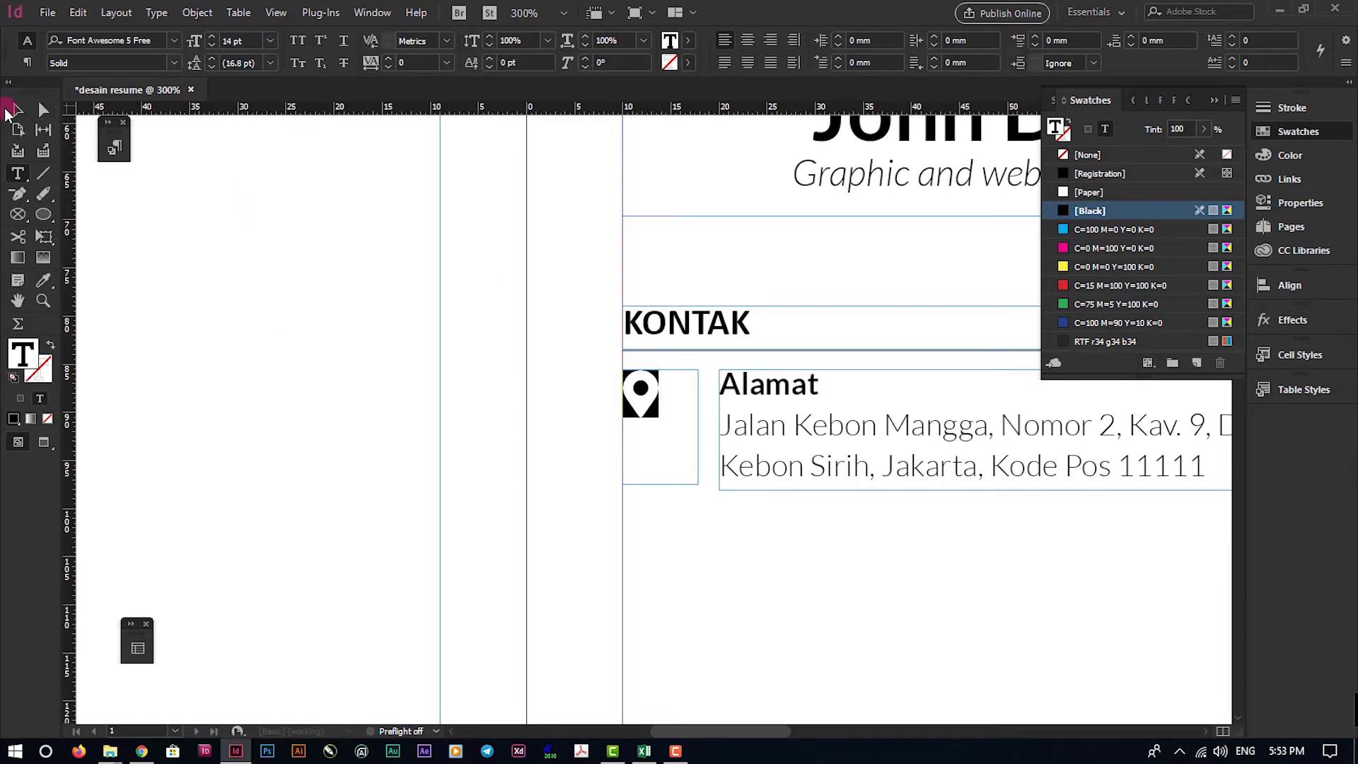
Shorten the icon frame from below so it closely surrounds the map marker, and deselect it
click(14, 110)
drag(661, 483, 655, 434)
click(682, 509)
key(ctrl+minus)
key(ctrl+minus)
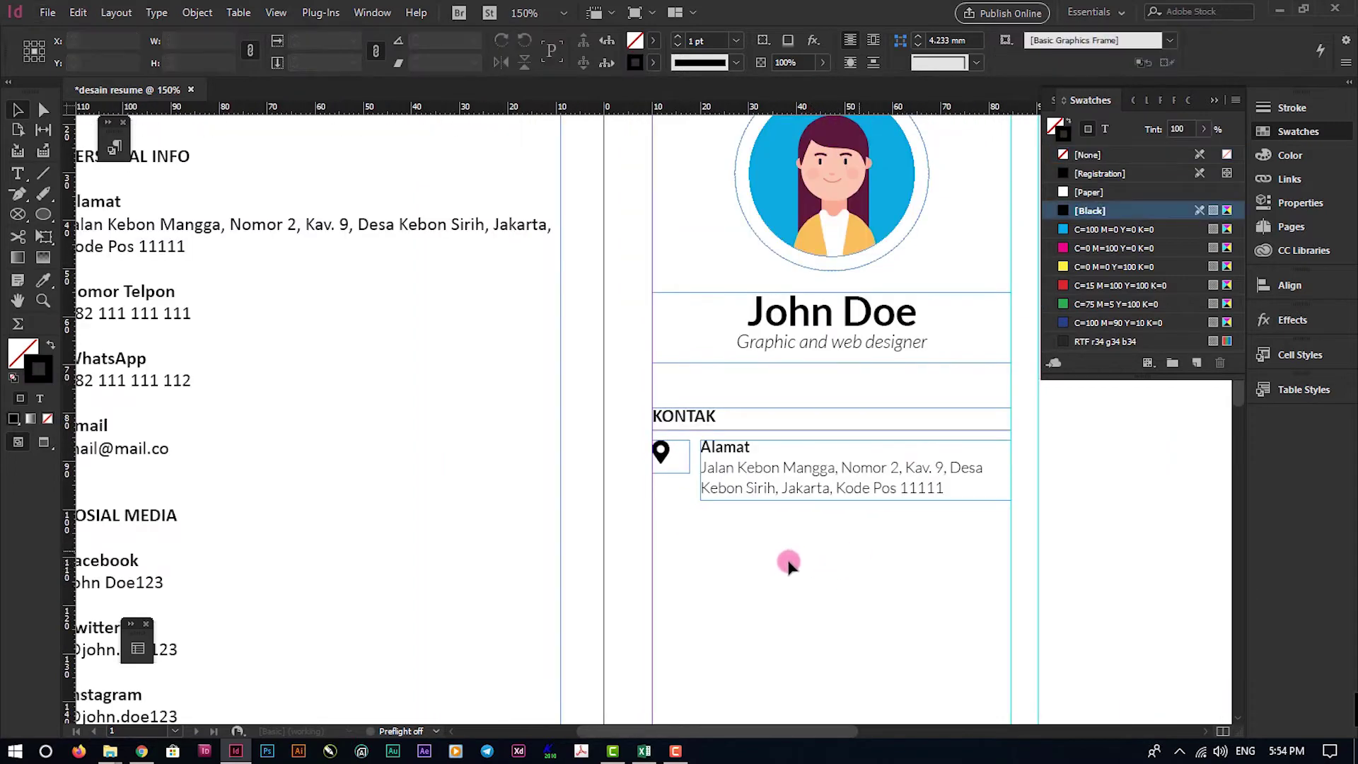
Duplicate the map marker frame and the "Alamat" text frame directly below the originals
drag(590, 445, 821, 533)
scroll(831, 535, down, 3)
drag(770, 373, 784, 454)
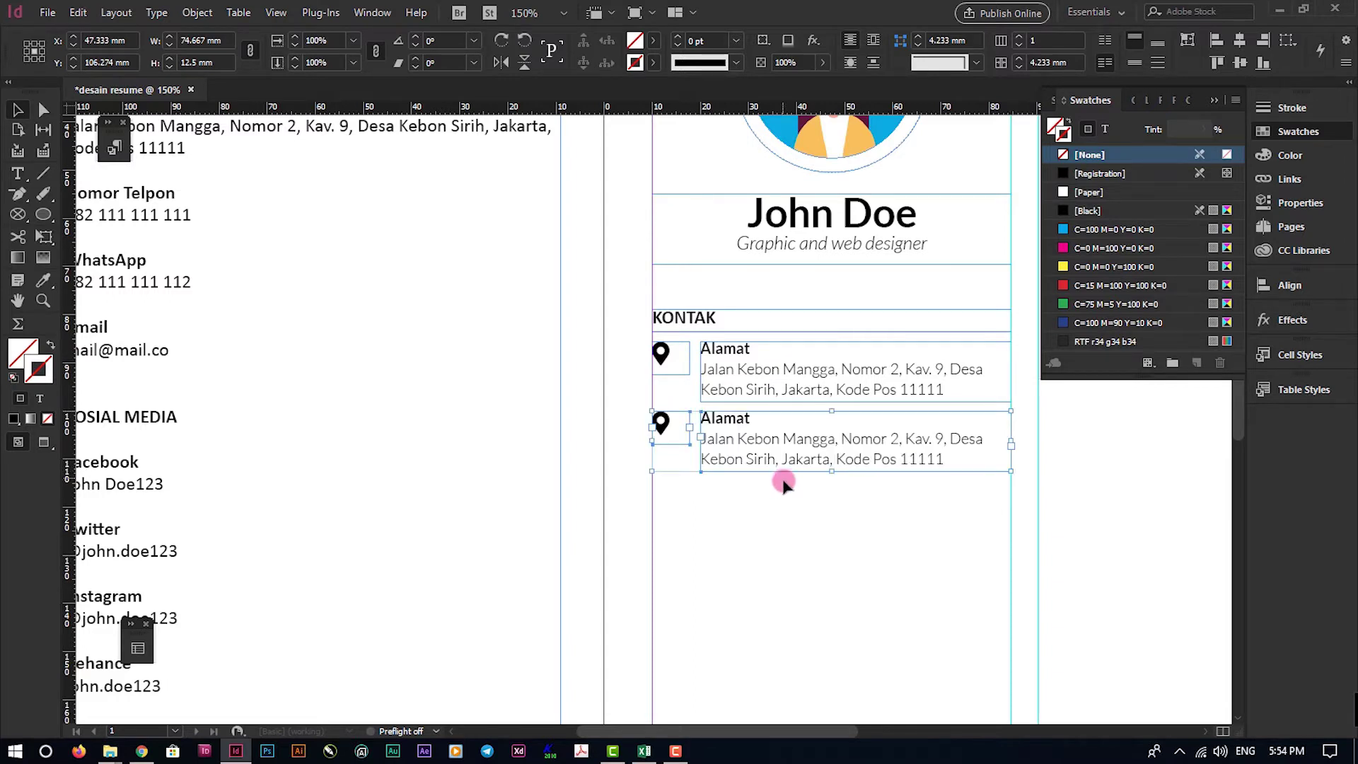
click(774, 517)
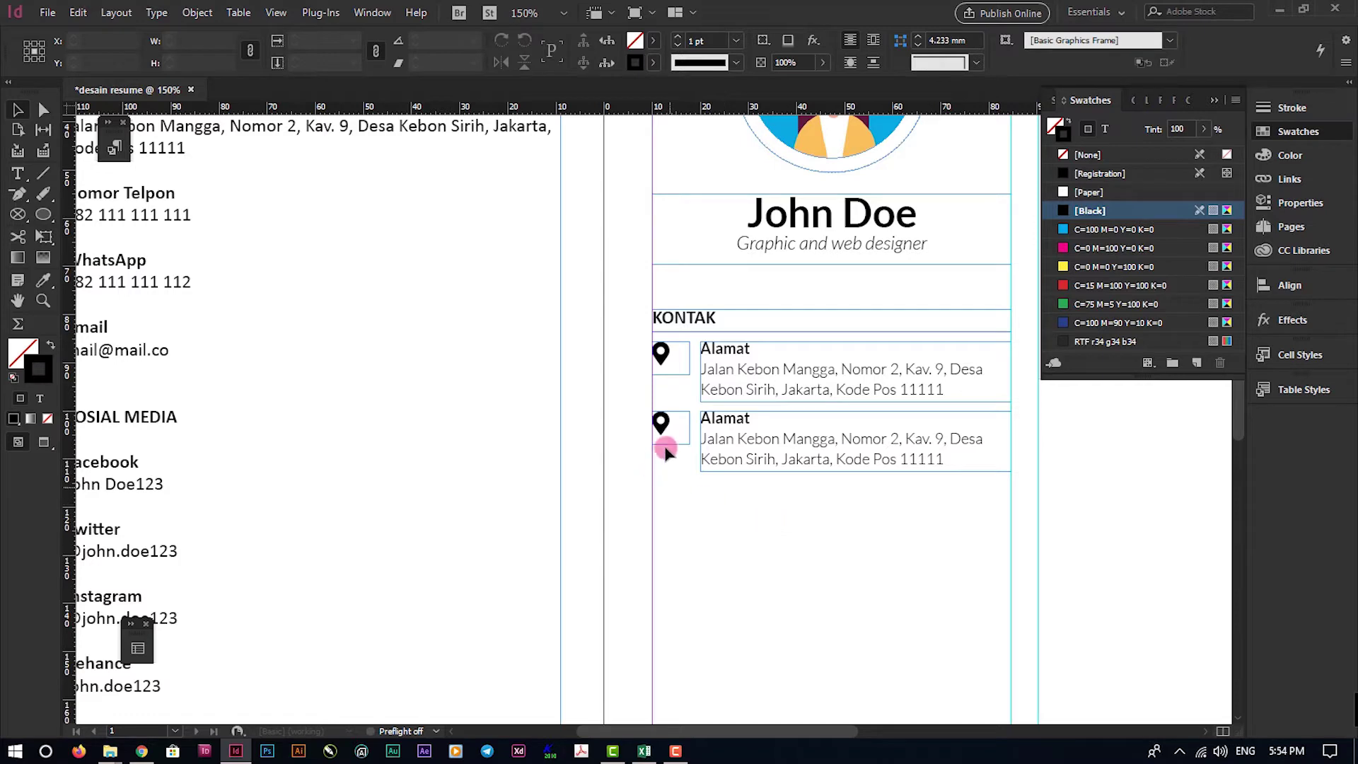
Copy the "Nomor Telpon" heading and its number from the source text and replace the duplicated address text with them
scroll(425, 442, up, 3)
scroll(424, 442, left, 2)
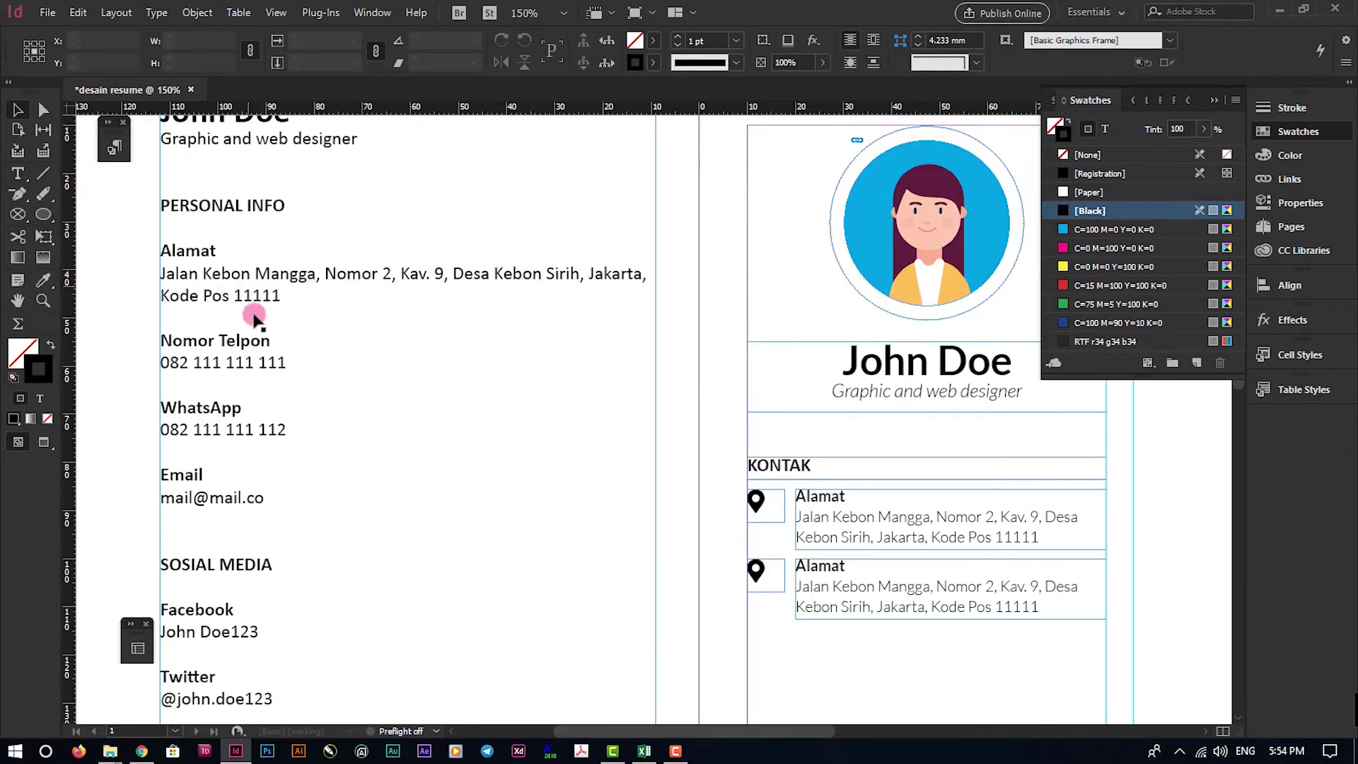
double_click(172, 341)
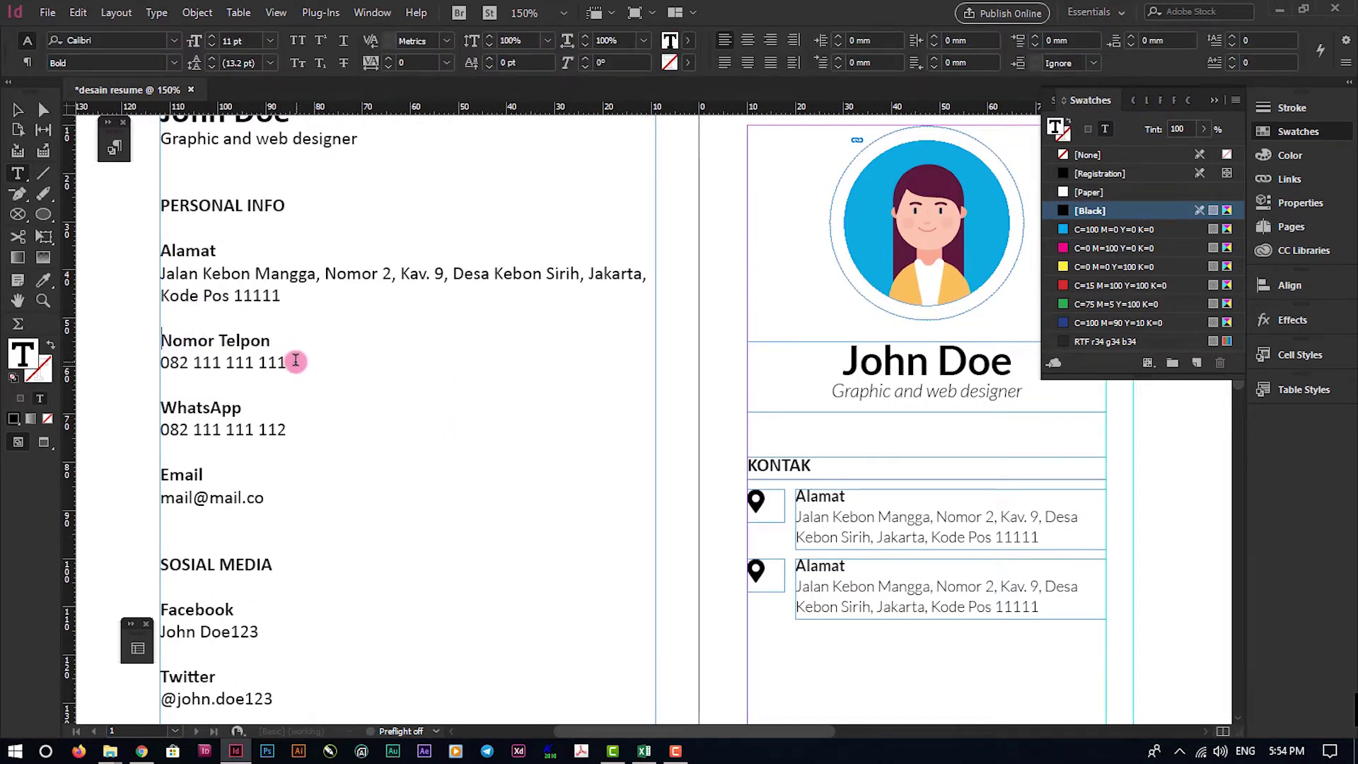
shift+click(295, 362)
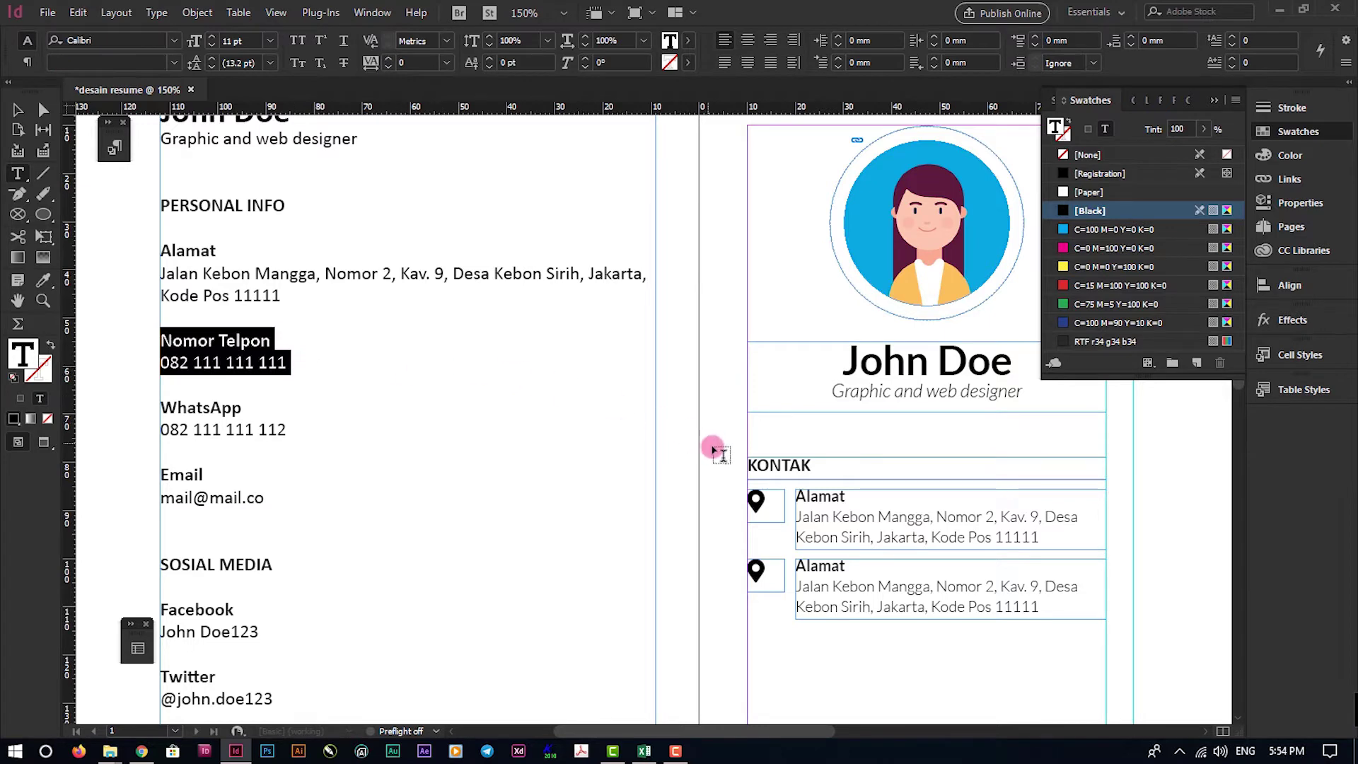
scroll(715, 445, down, 3)
click(841, 410)
scroll(856, 414, up, 2)
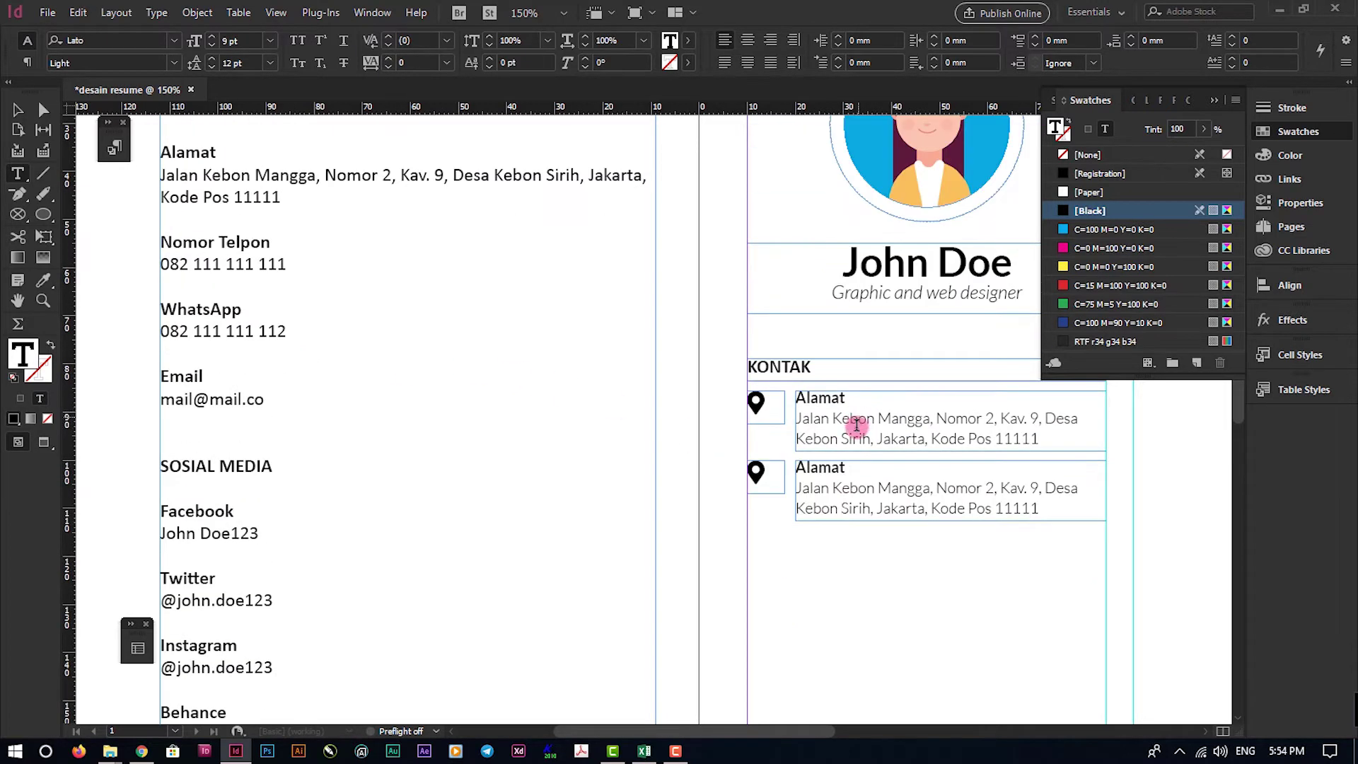
key(ctrl+a)
key(ctrl+v)
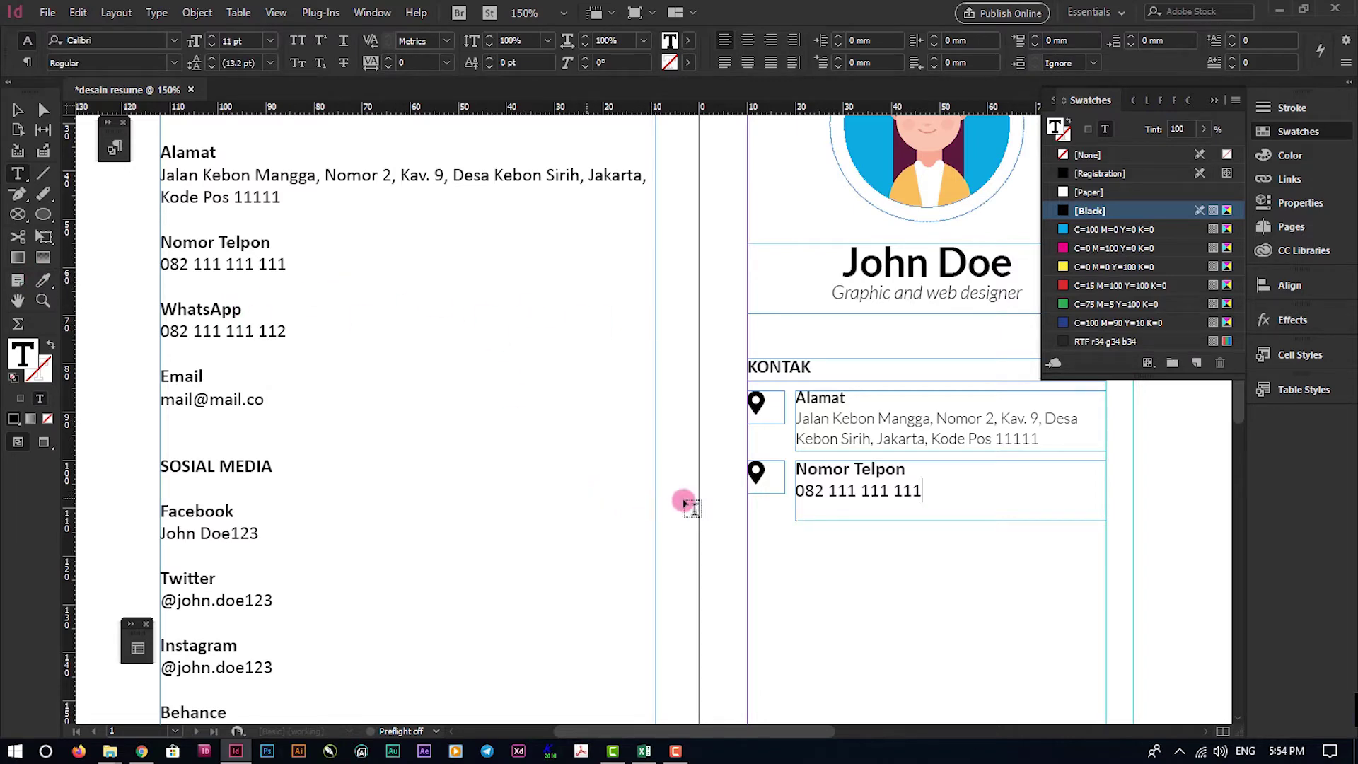
Set the "Nomor Telpon" heading and the phone number in the Lato font
key(ctrl+equal)
key(ctrl+equal)
key(ctrl+minus)
key(ctrl+minus)
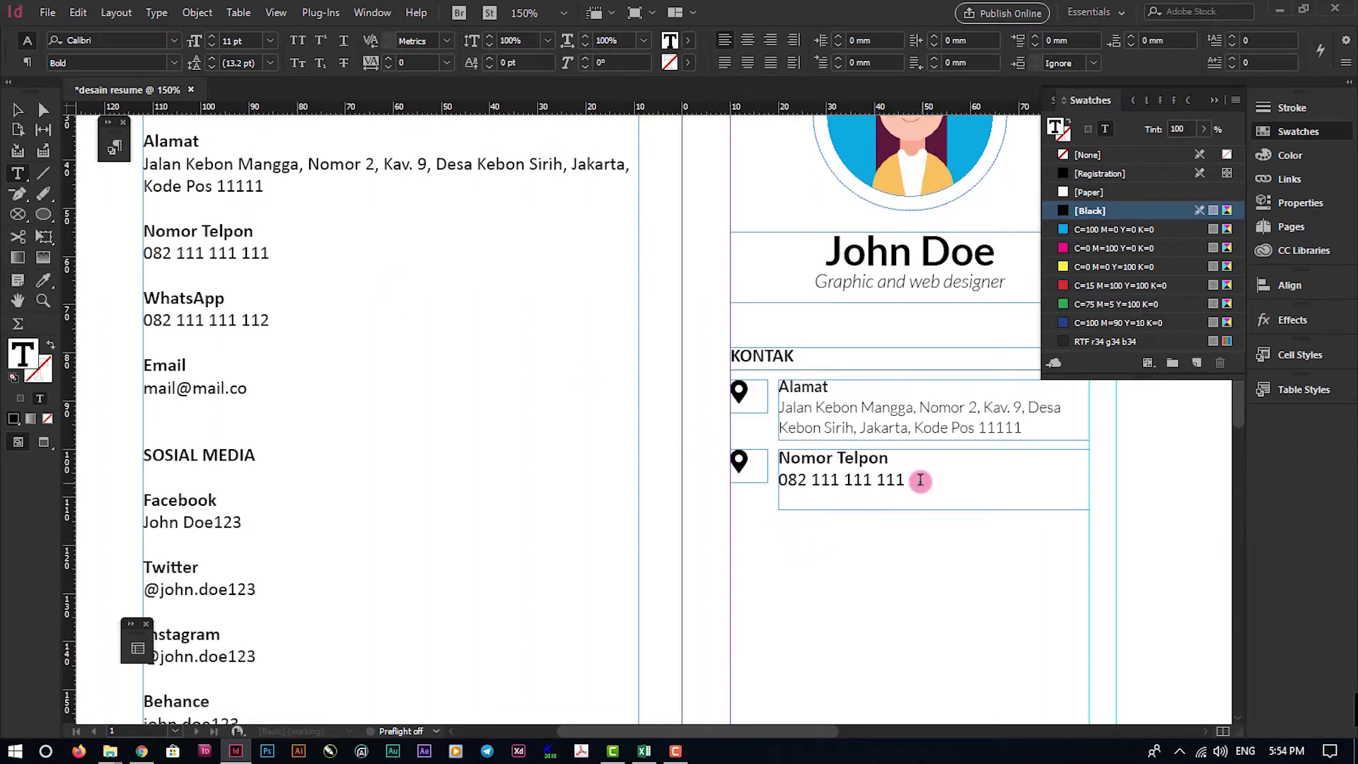
drag(915, 479, 743, 452)
click(154, 41)
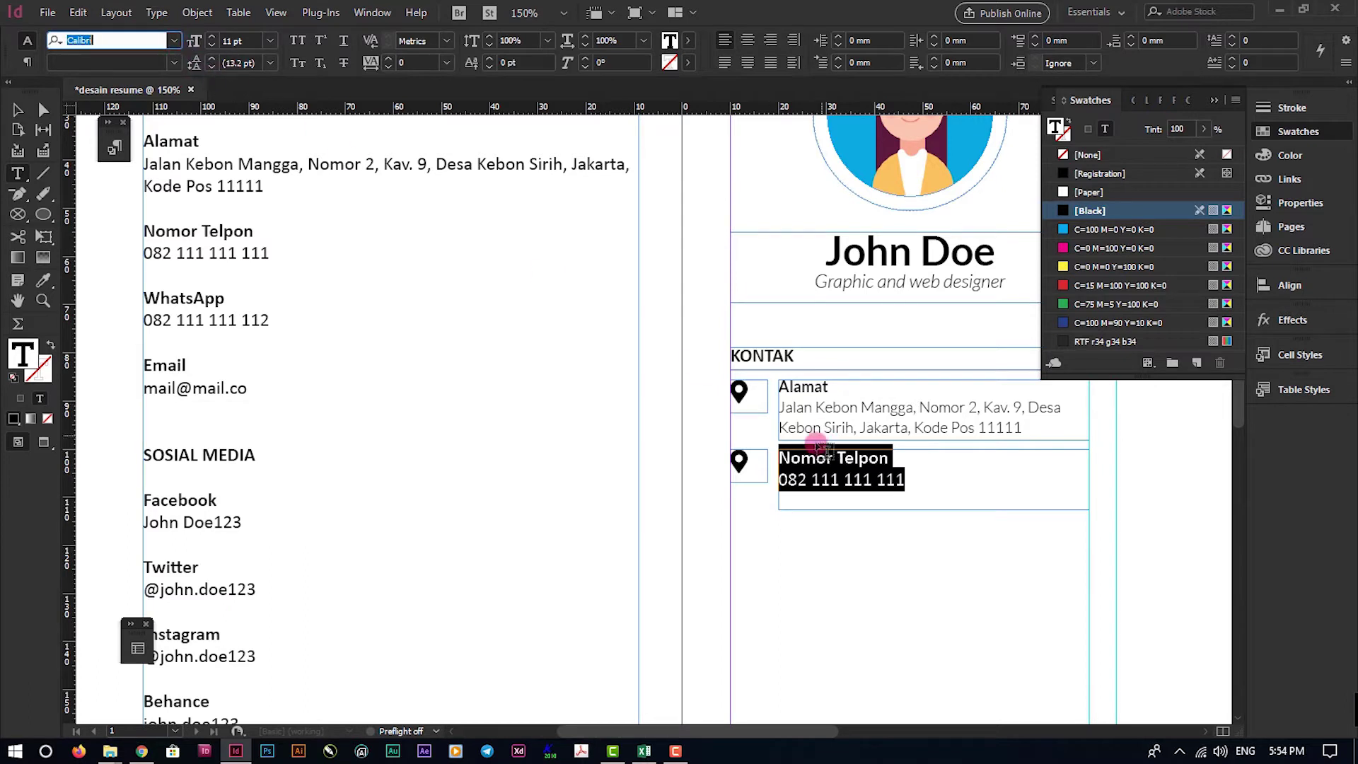
click(172, 42)
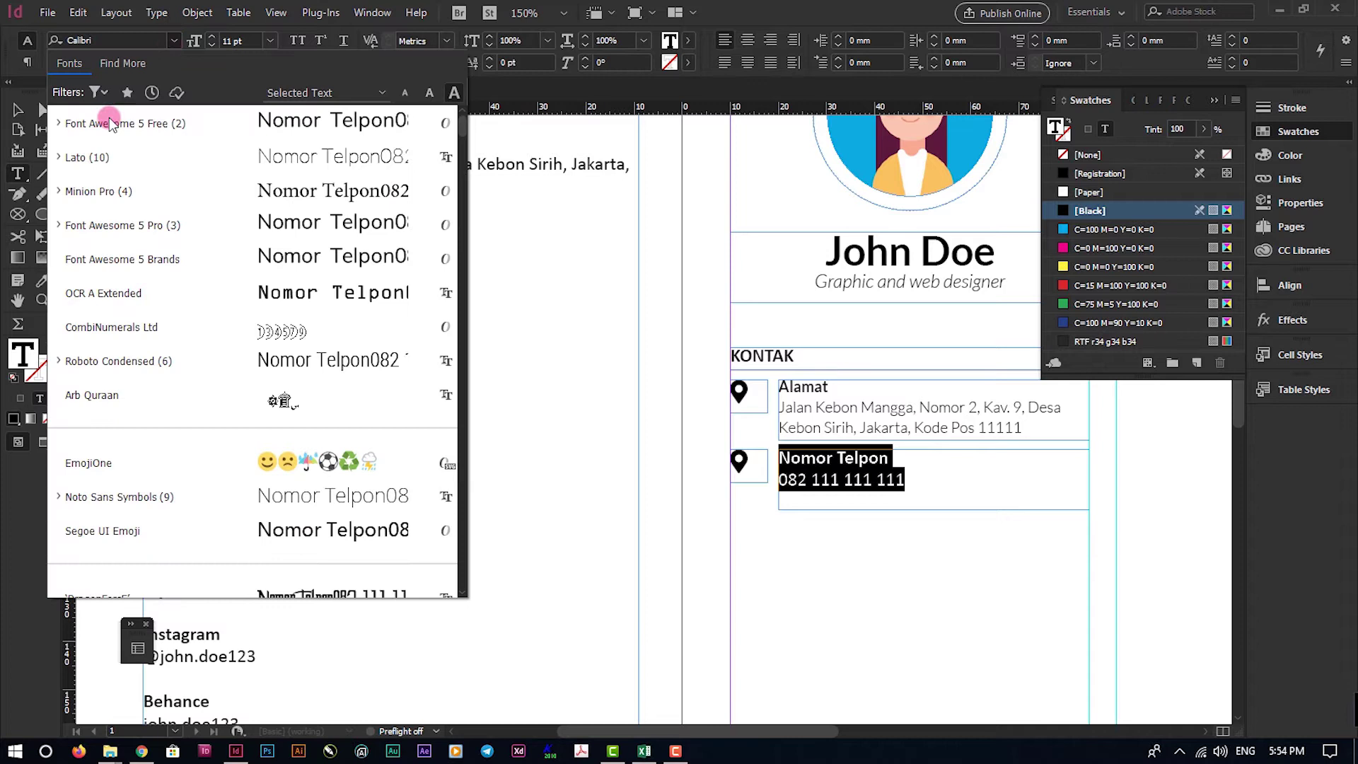
click(90, 153)
click(821, 527)
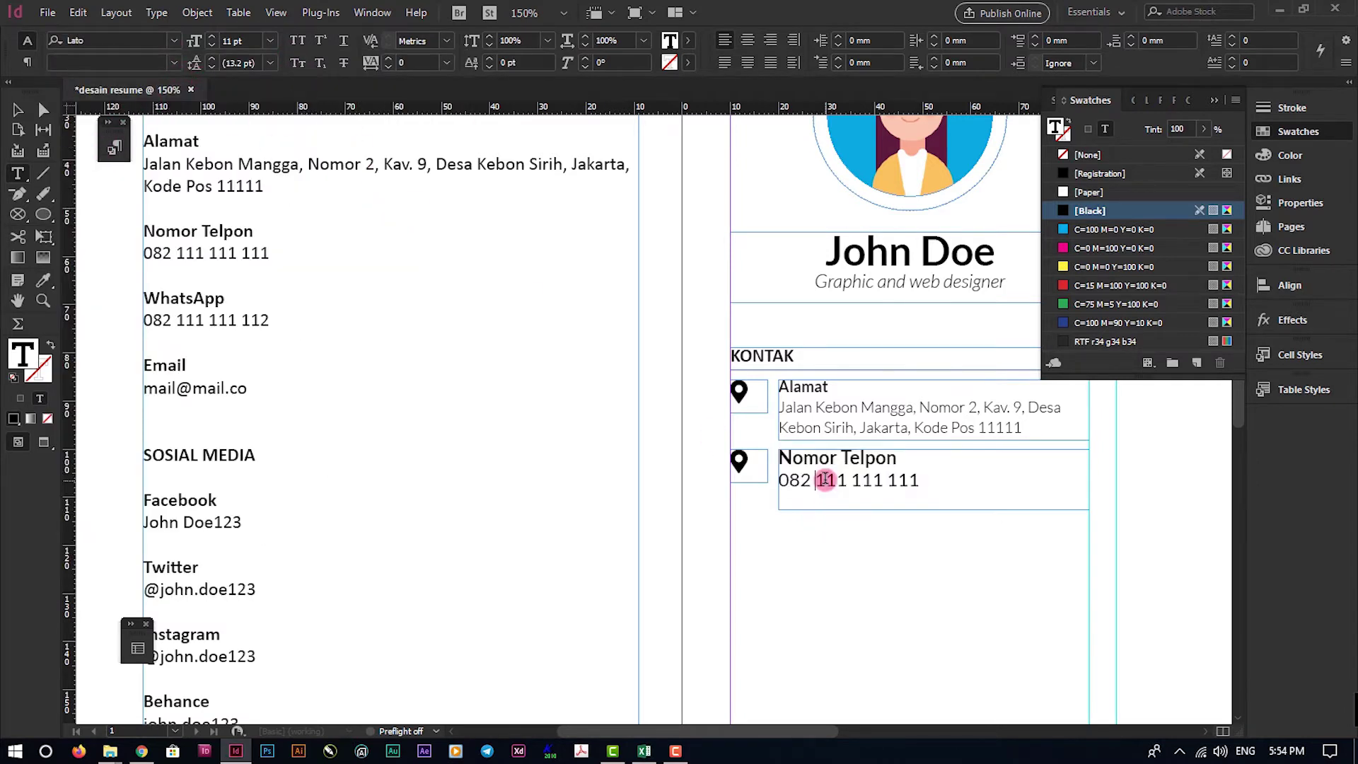
Check the "Alamat" text's formatting and set the "Nomor Telpon" heading and number to 9 pt with 12 pt leading
click(814, 407)
click(844, 386)
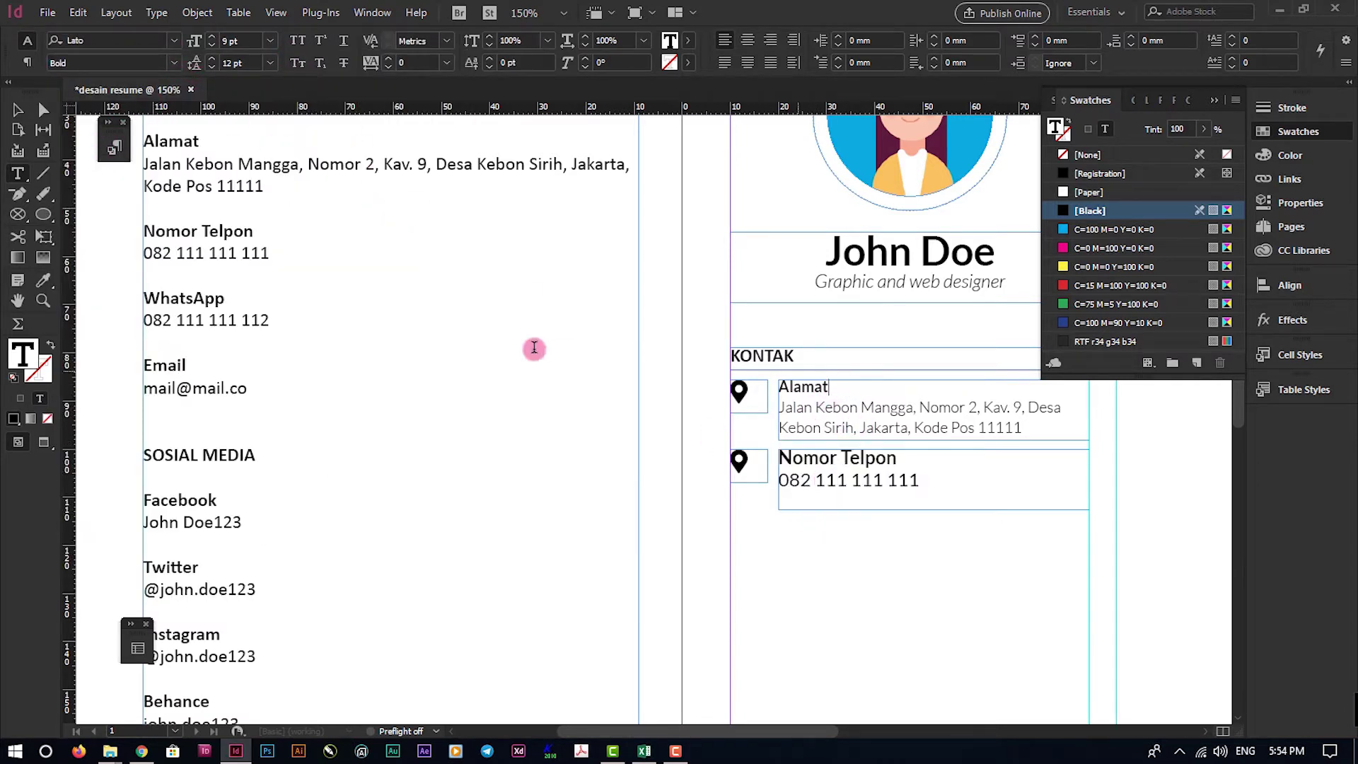
drag(945, 504, 476, 252)
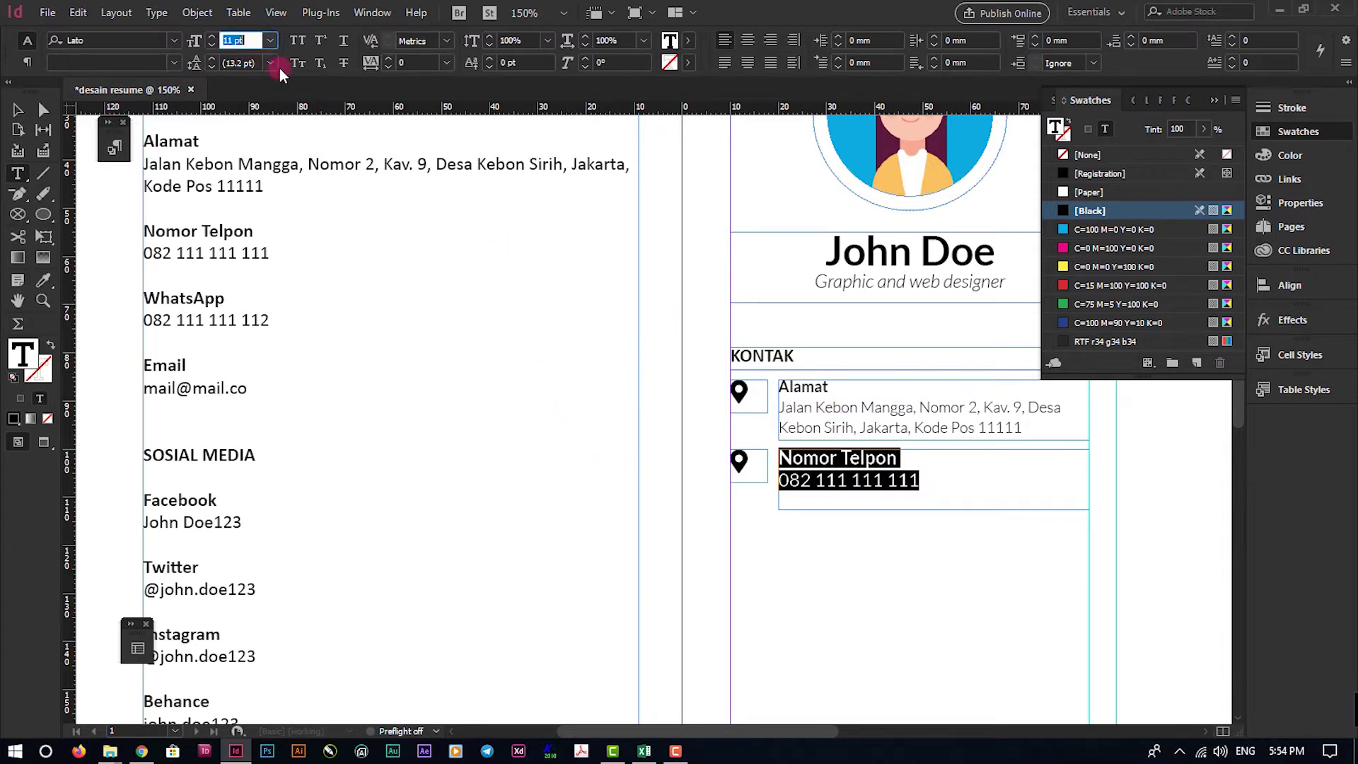
text(9)
key(Tab)
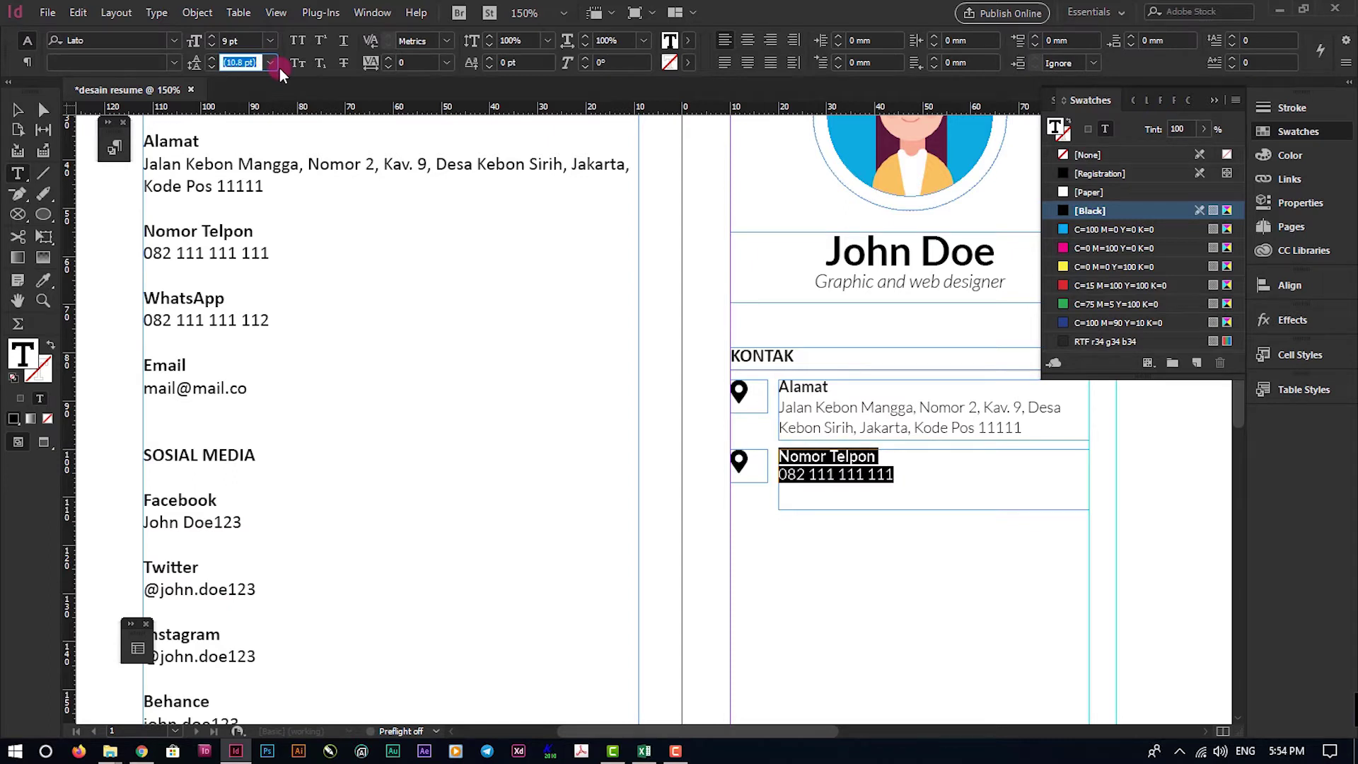
text(12)
key(Return)
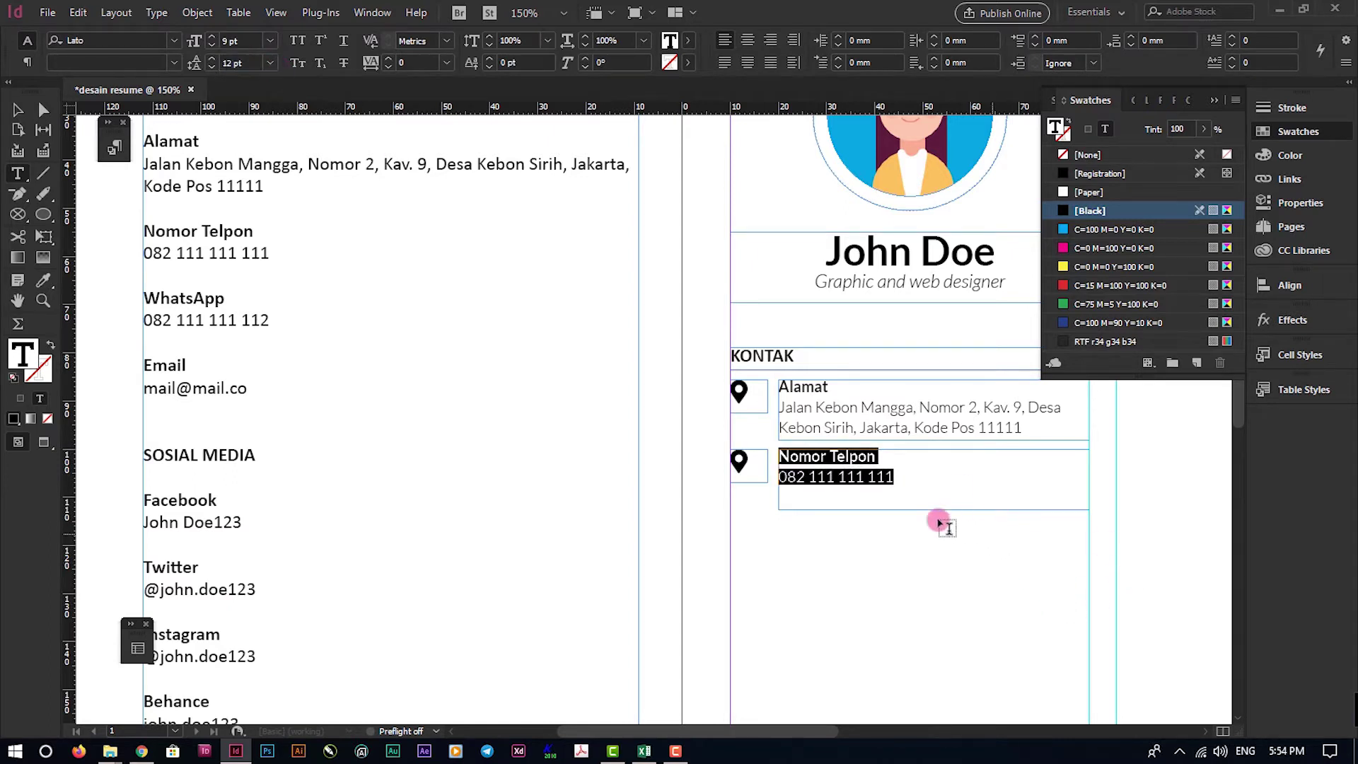
Apply the Lato Light style to the phone number under "Nomor Telpon"
drag(895, 480, 776, 478)
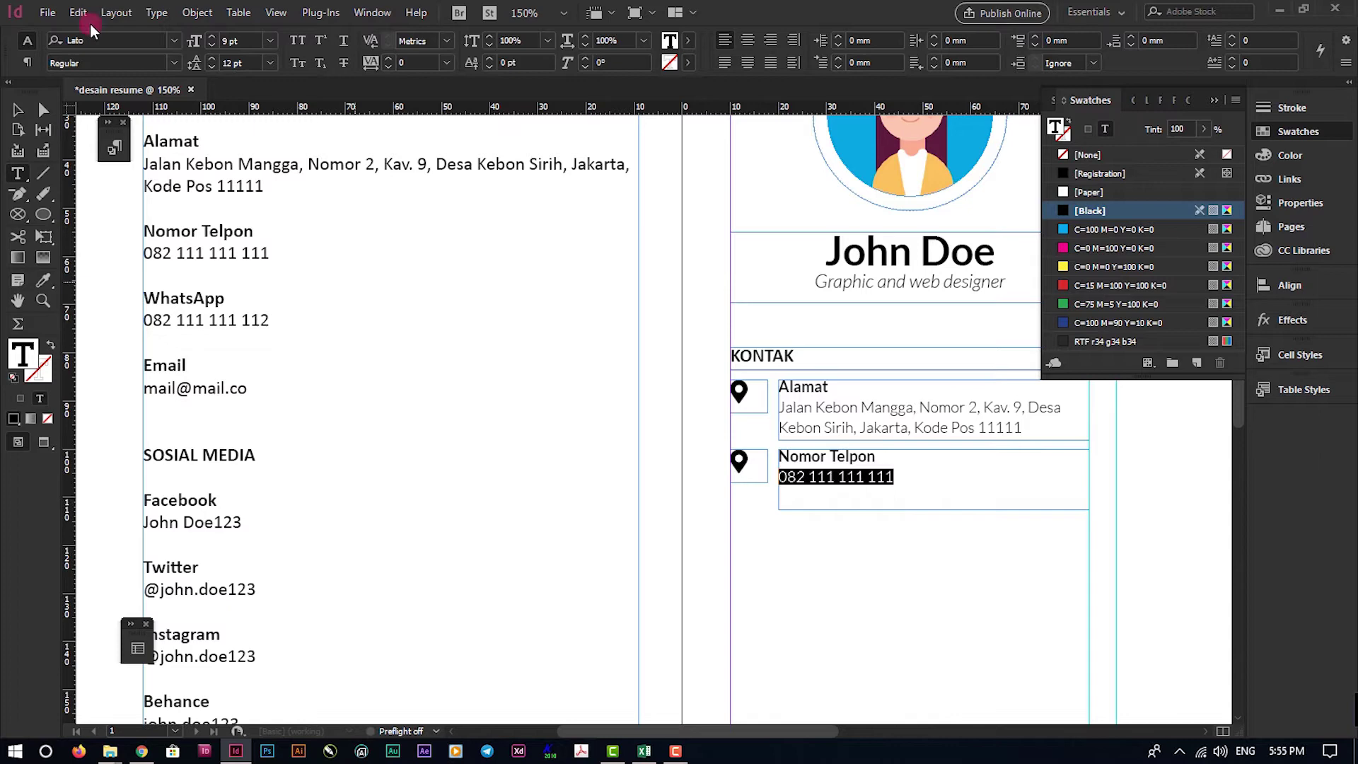
click(174, 63)
click(91, 112)
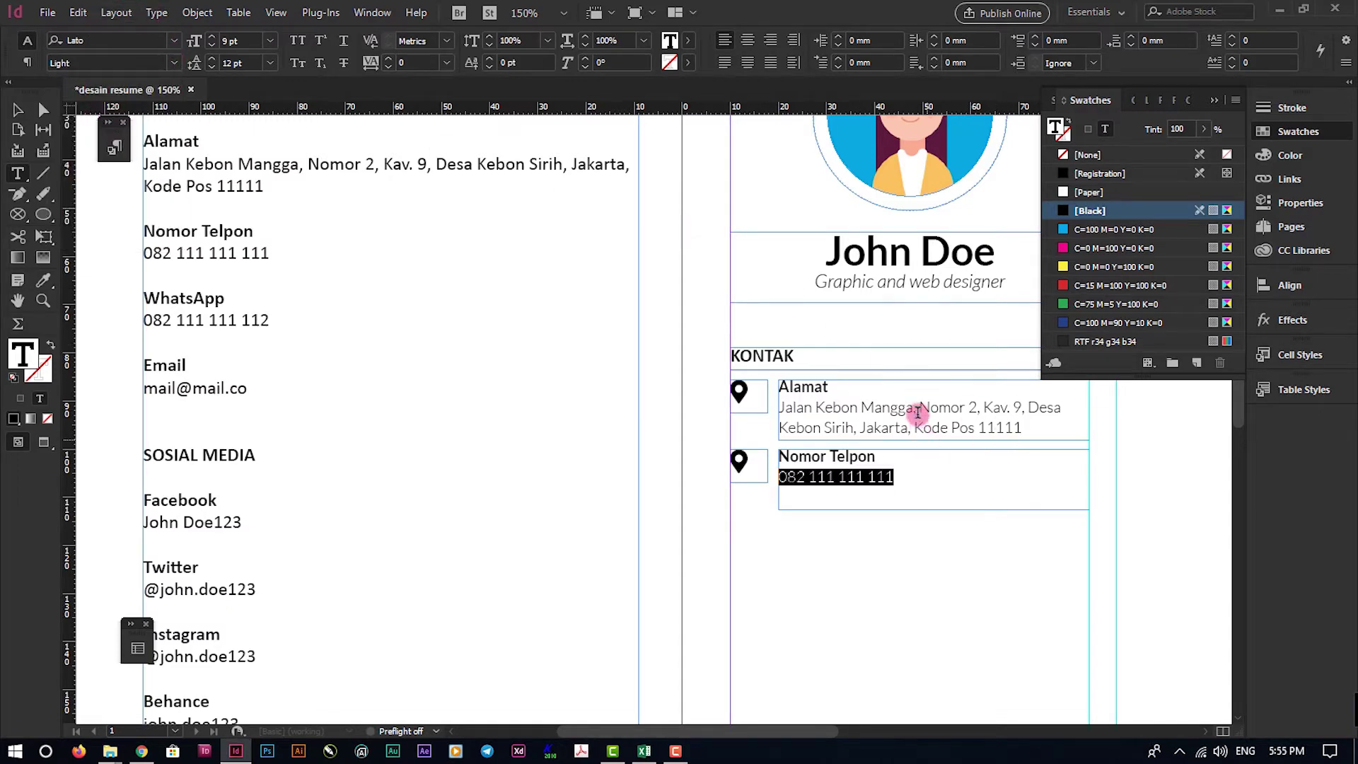
click(826, 489)
Place the text cursor in the icon frame beside "Nomor Telpon", then switch to Chrome and search the Font Awesome gallery for "phone"
scroll(768, 456, down, 1)
click(743, 422)
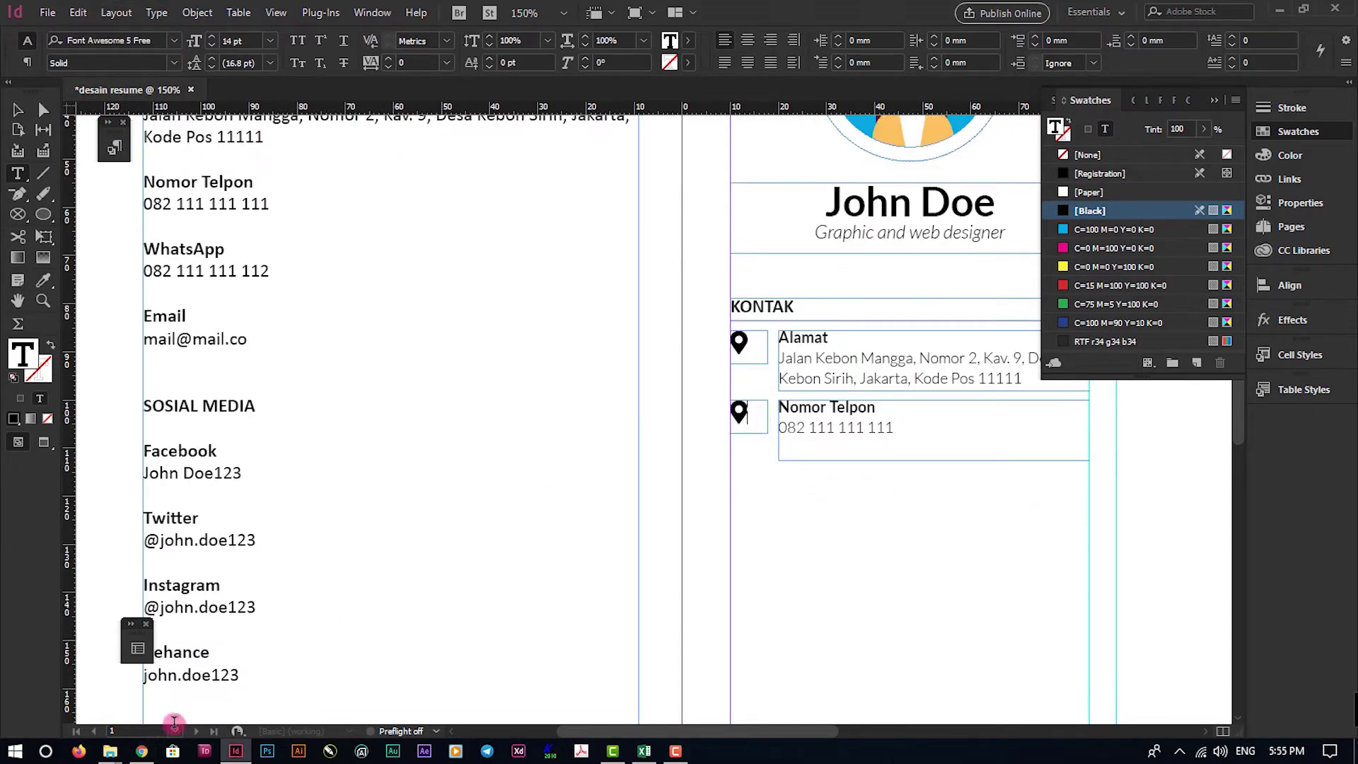
click(142, 751)
click(342, 255)
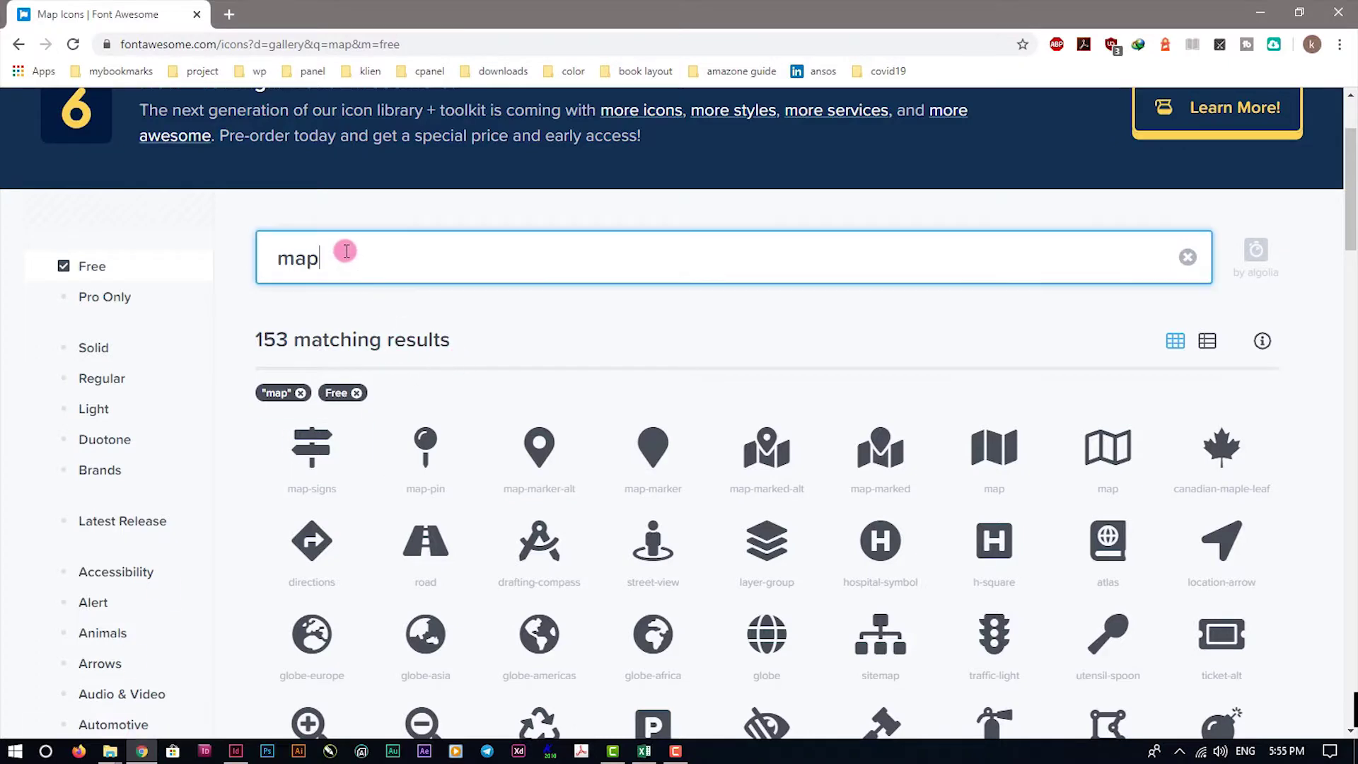
key(ctrl+a)
text(phone)
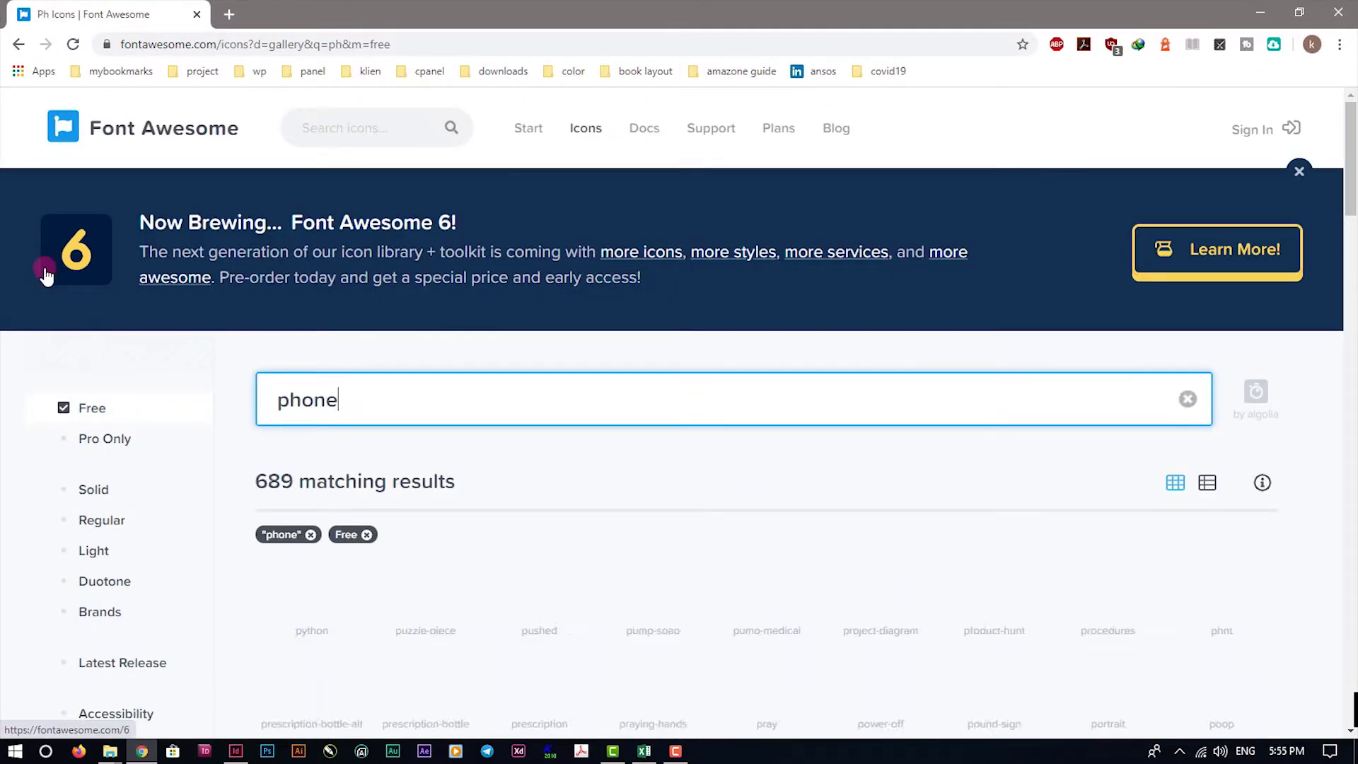
Copy the icon name "phone" from the gallery results and paste it into InDesign's icon frame beside "Nomor Telpon"
scroll(620, 524, down, 3)
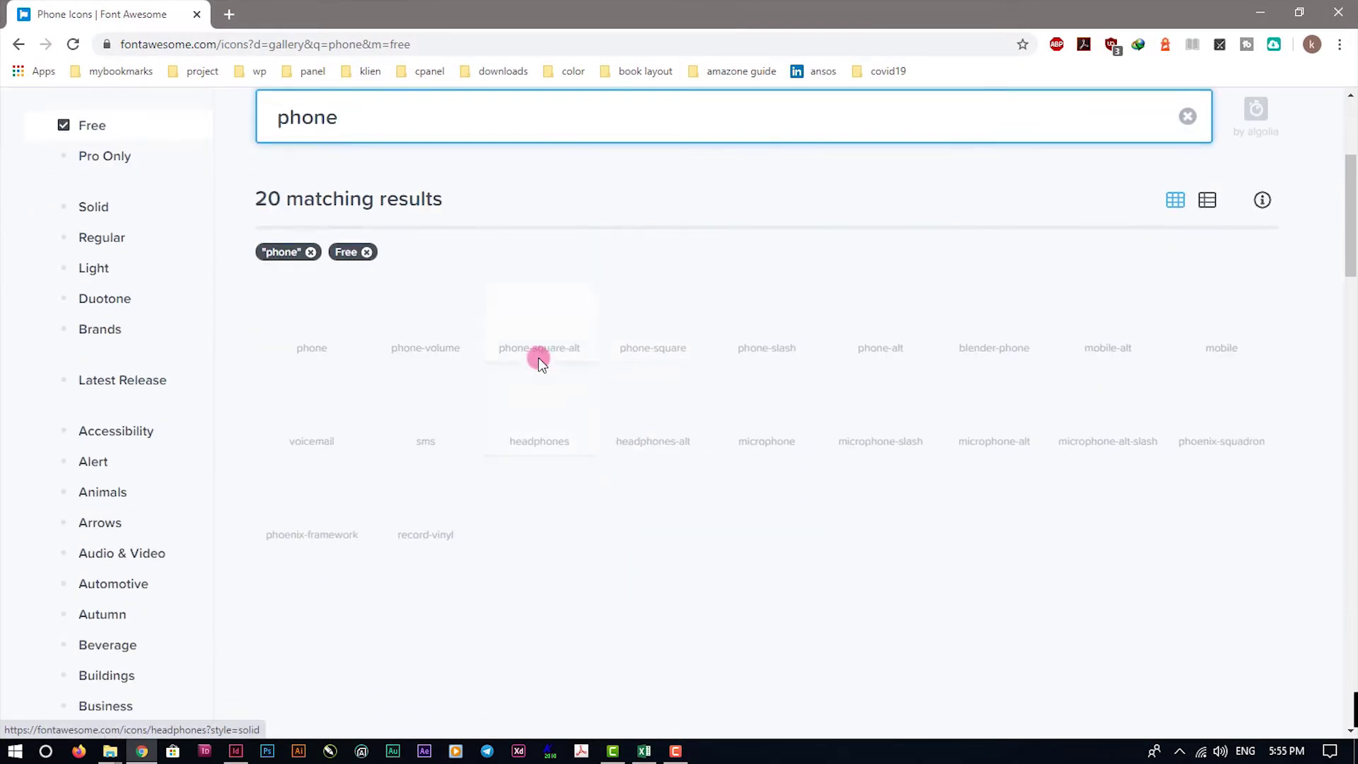
double_click(305, 347)
key(ctrl+c)
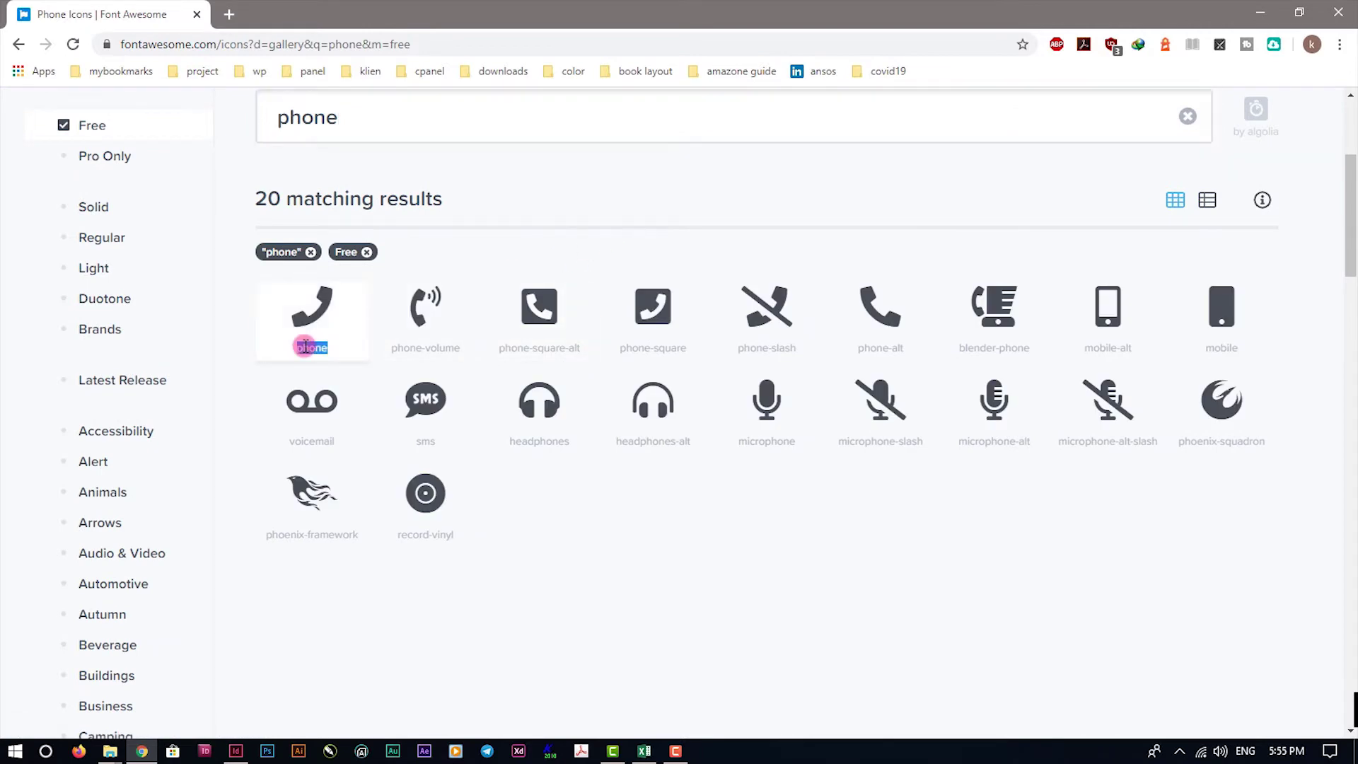
right_click(304, 348)
key(alt+Tab)
click(636, 278)
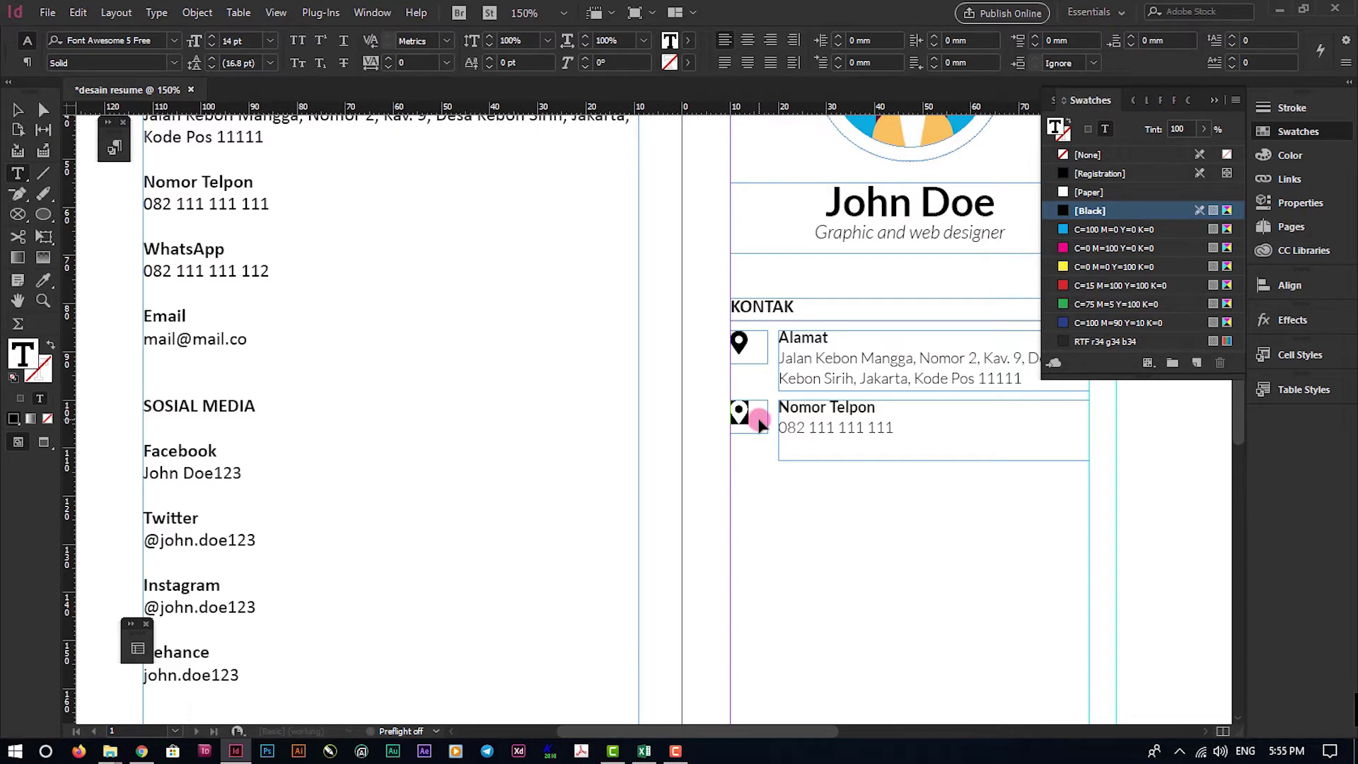
key(ctrl+v)
Shorten the "Nomor Telpon" text frame to about 8.9 mm high and duplicate the phone icon and text row twice below it
scroll(758, 413, down, 3)
click(17, 112)
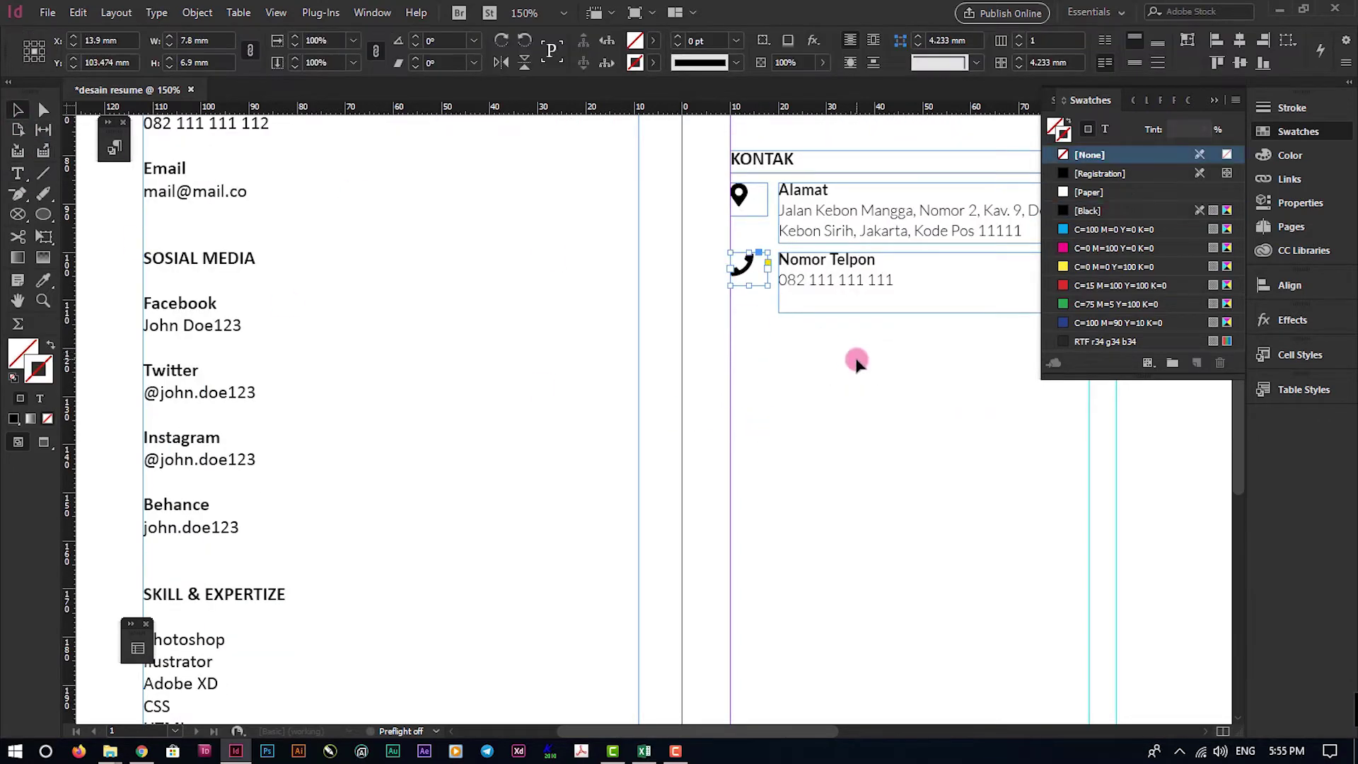
drag(932, 313, 930, 294)
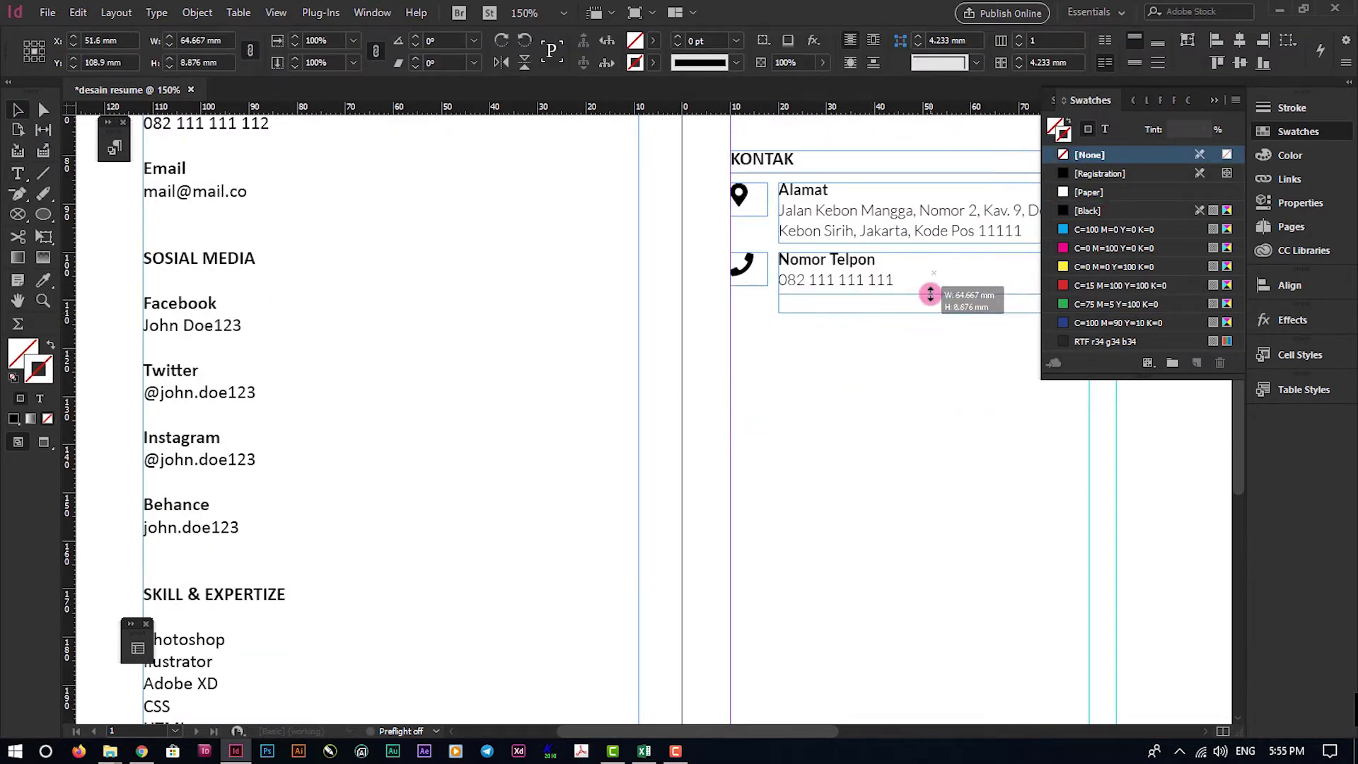
click(623, 304)
scroll(621, 353, up, 3)
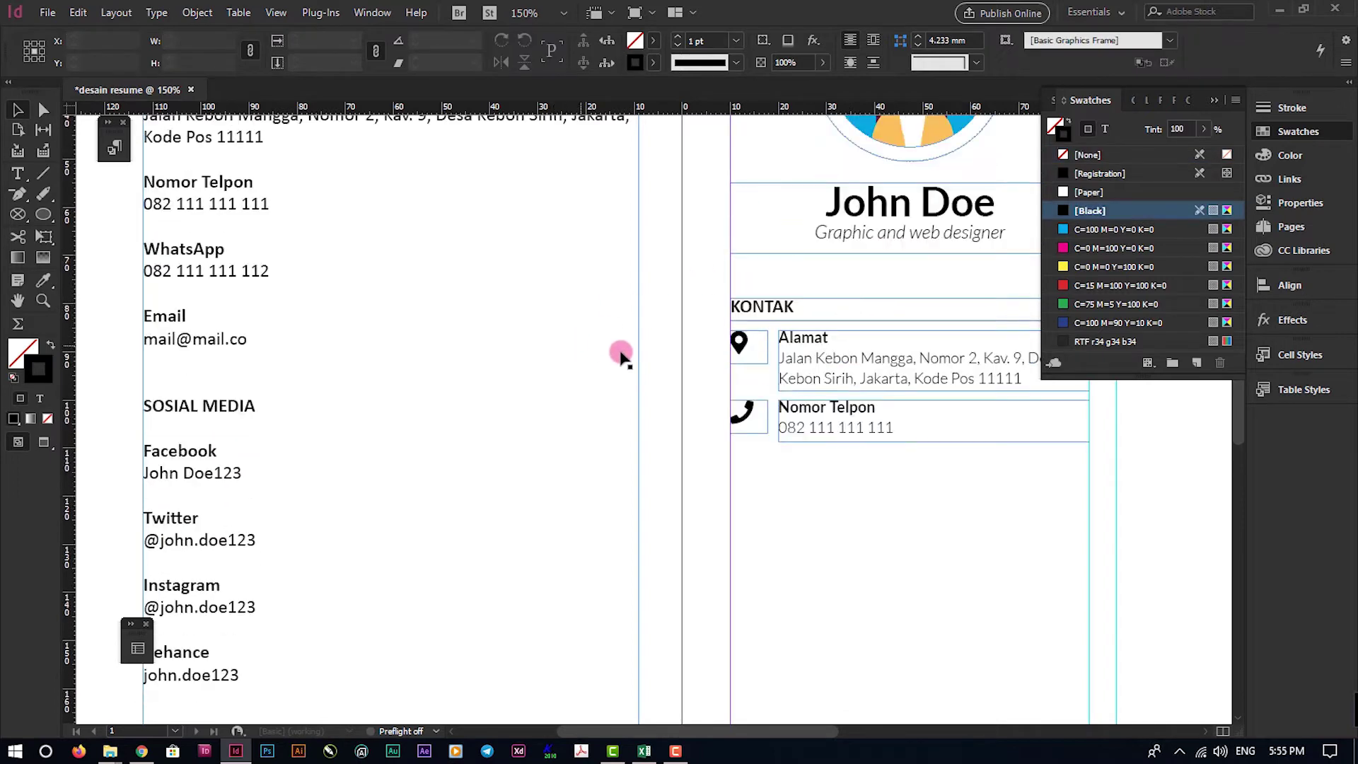
drag(675, 406, 851, 536)
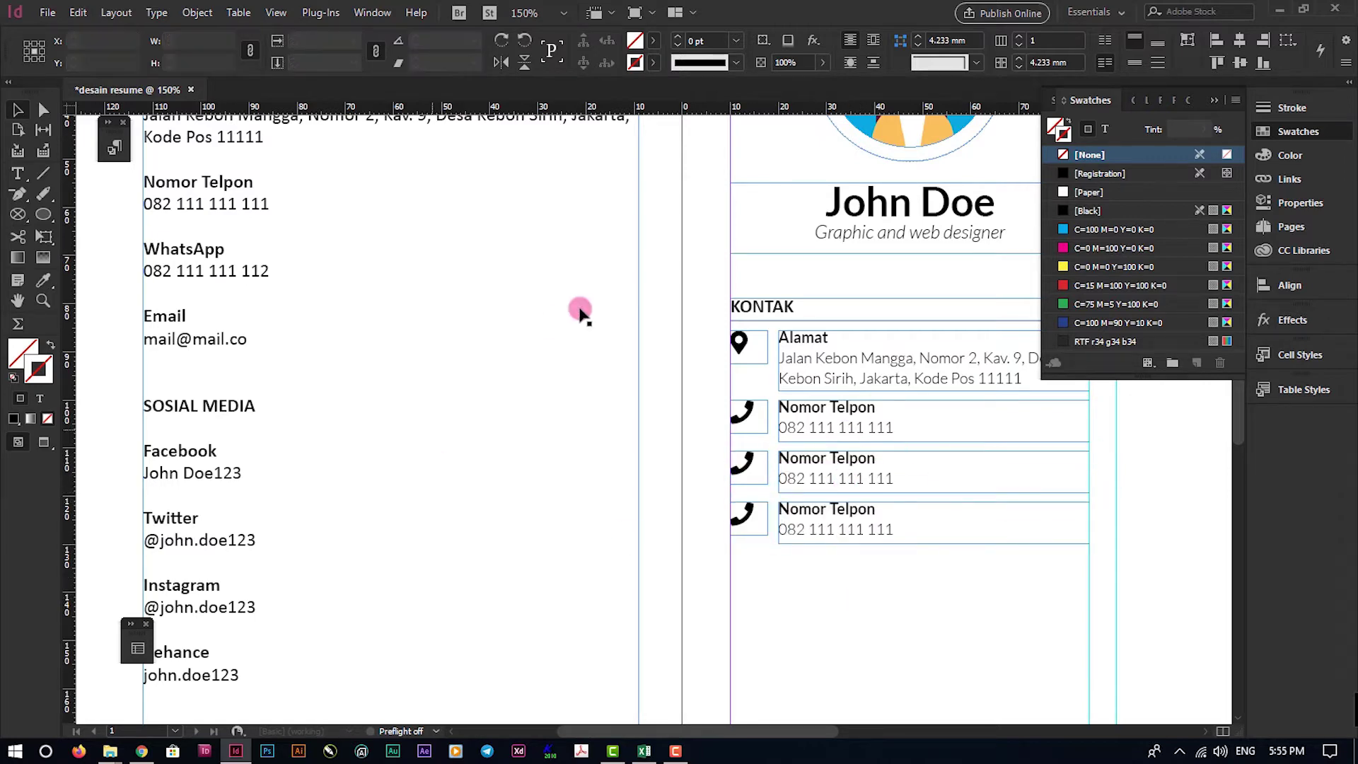
Replace the second "Nomor Telpon" entry with the "WhatsApp" heading and number copied from the source text
scroll(382, 304, up, 1)
double_click(218, 320)
drag(288, 316, 142, 297)
right_click(270, 322)
click(310, 188)
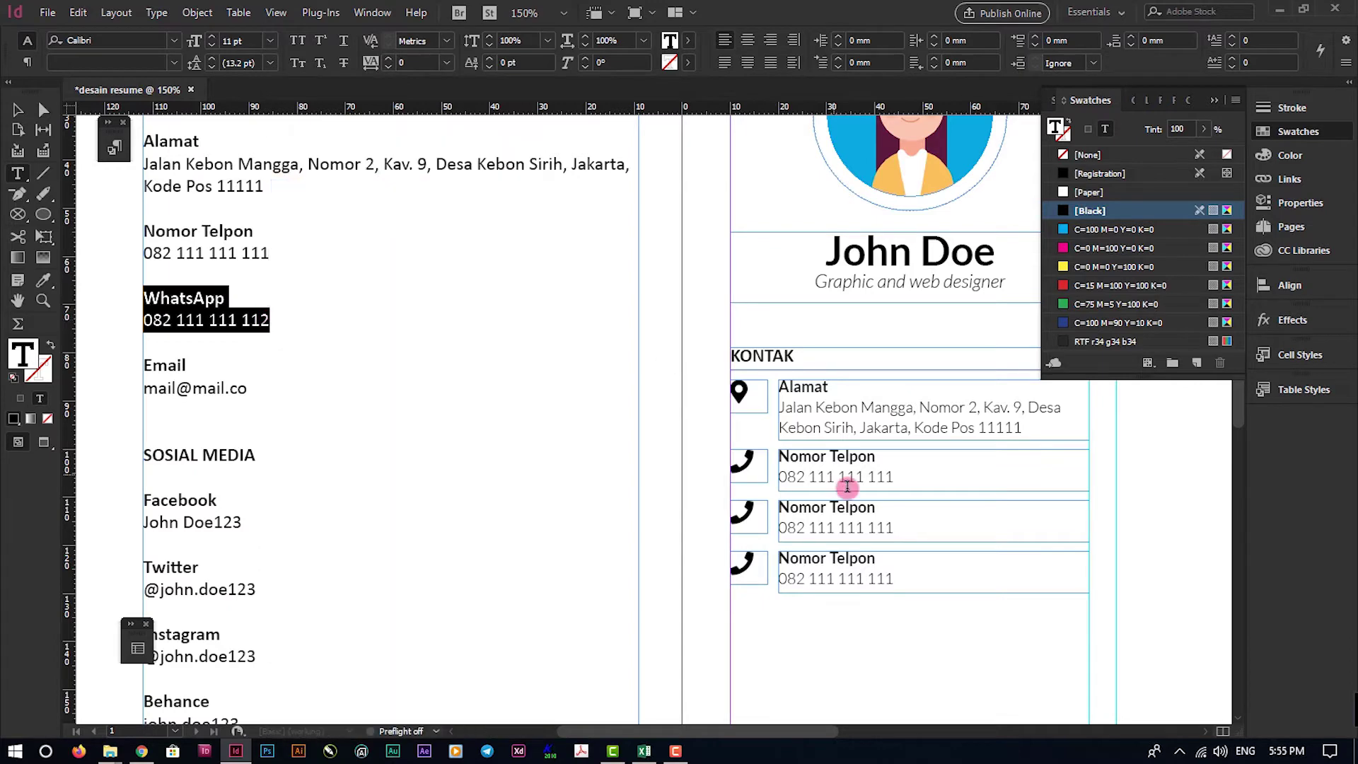
drag(912, 527, 736, 517)
right_click(892, 531)
click(935, 207)
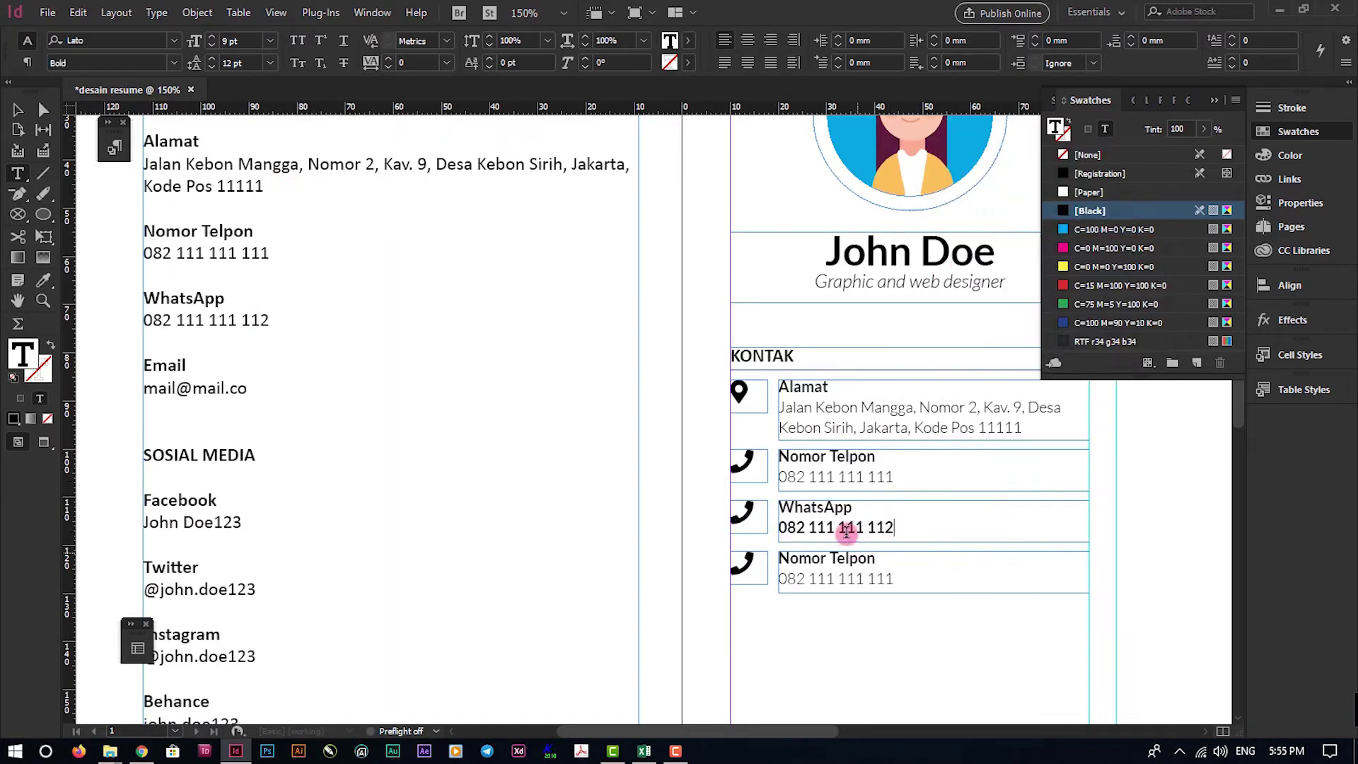
Apply the Lato Light style to the number under "WhatsApp"
triple_click(857, 527)
click(174, 63)
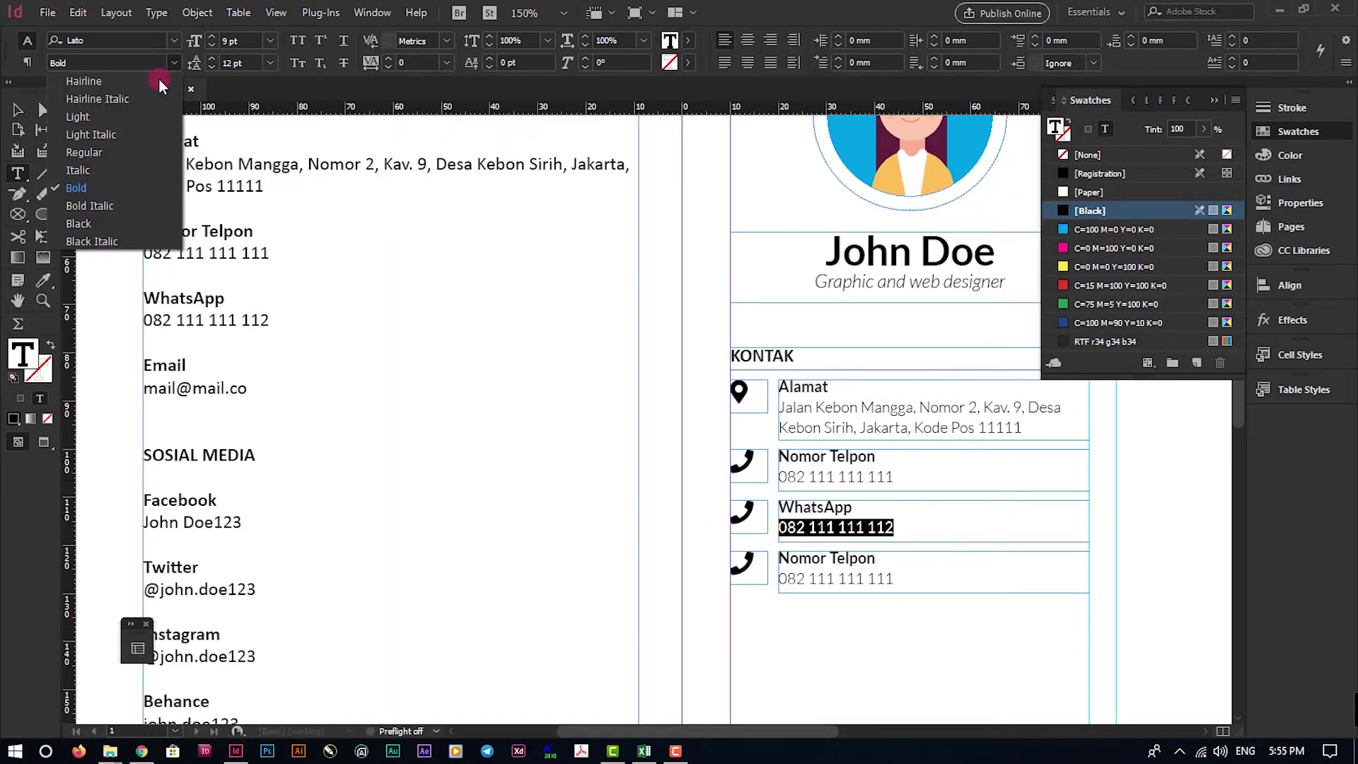
click(104, 122)
Replace the last "Nomor Telpon" entry with the "Email" heading and e-mail address copied from the source text
drag(252, 389, 111, 369)
right_click(181, 379)
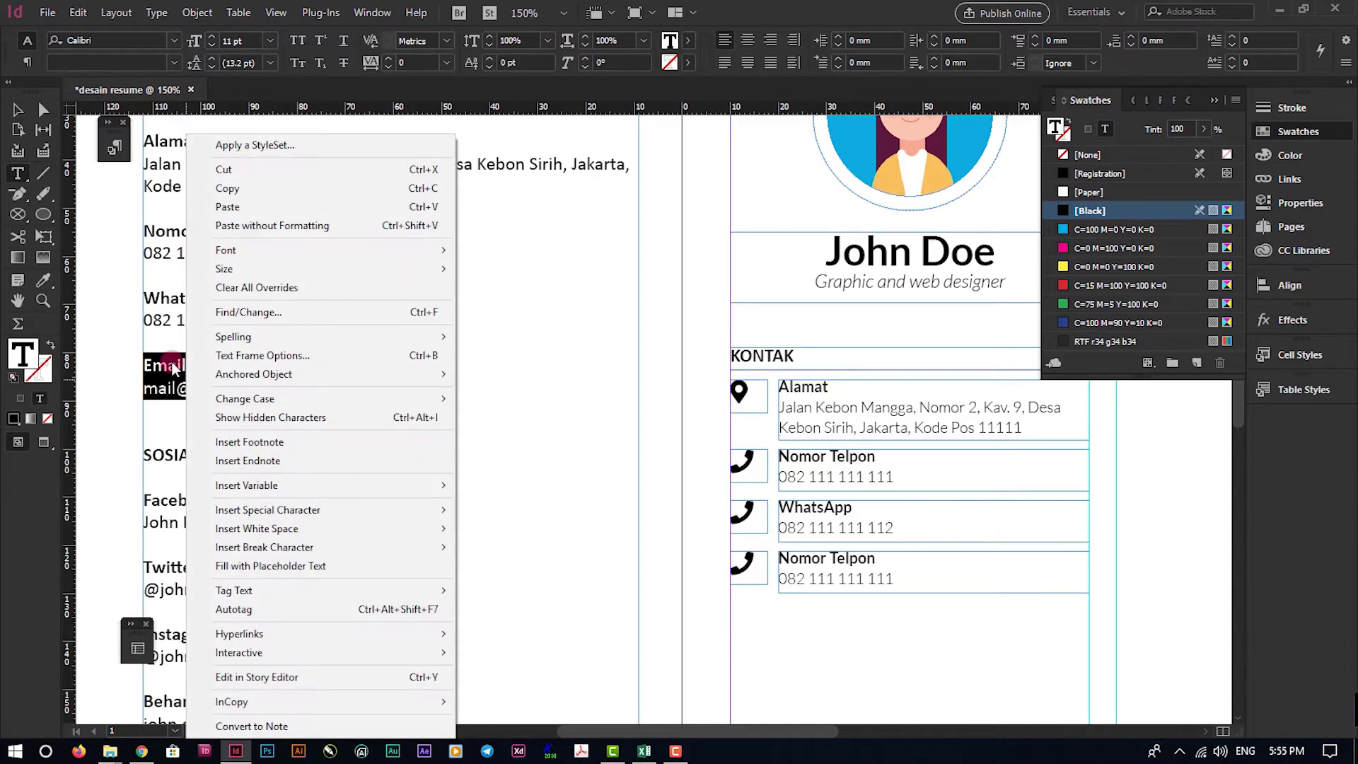
click(233, 183)
click(913, 582)
key(ctrl+a)
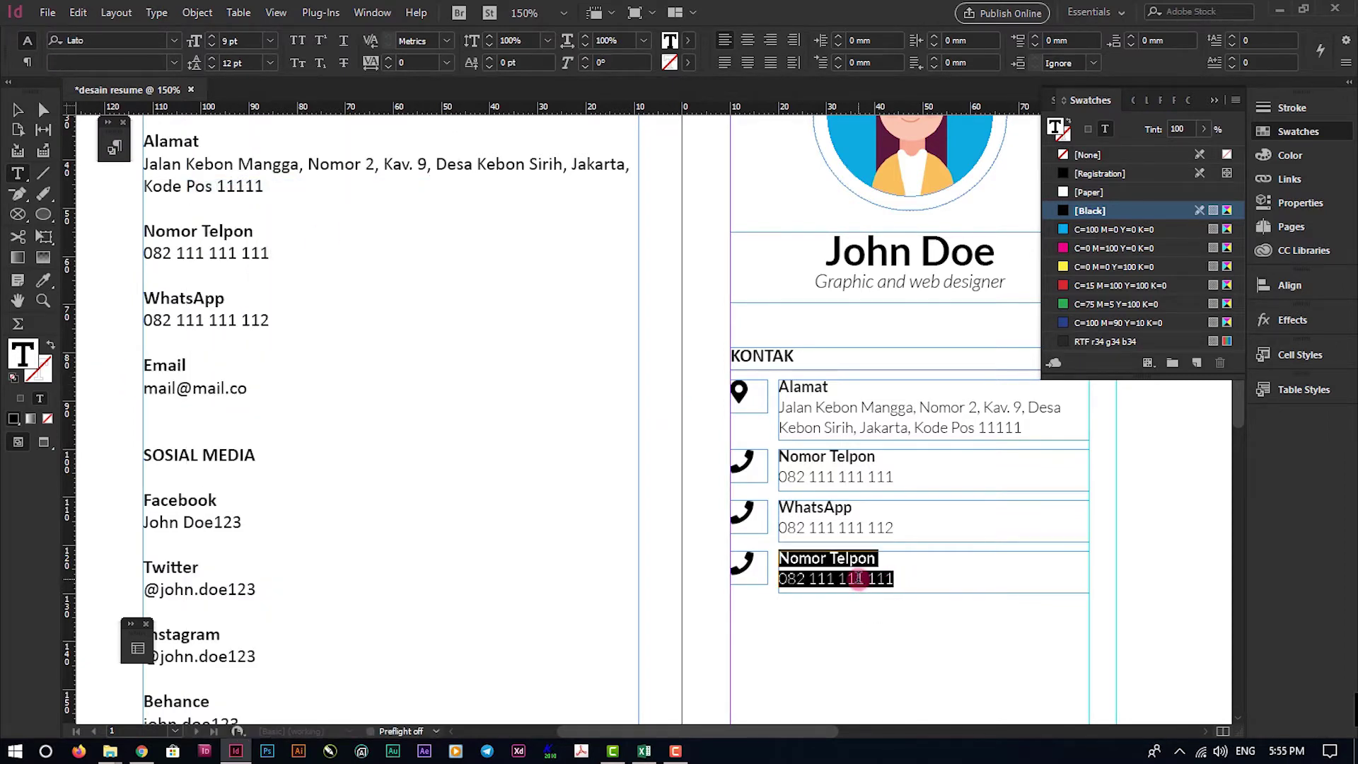
key(ctrl+v)
Apply the Lato Light style to the e-mail address under "Email"
drag(896, 583, 671, 581)
click(174, 63)
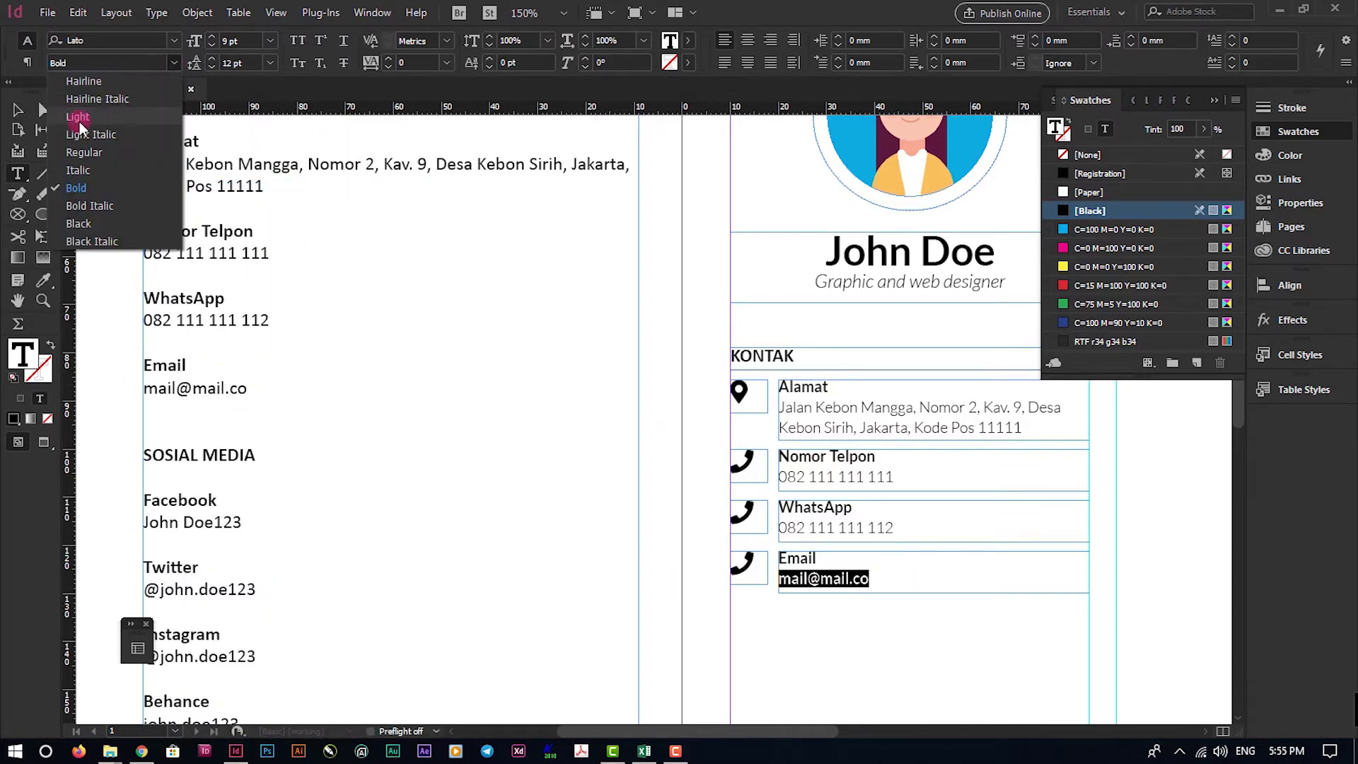
click(79, 126)
Switch to Chrome, search the Font Awesome gallery for "whats" and copy the icon name "whatsapp"
key(alt+Tab)
click(329, 105)
key(ctrl+a)
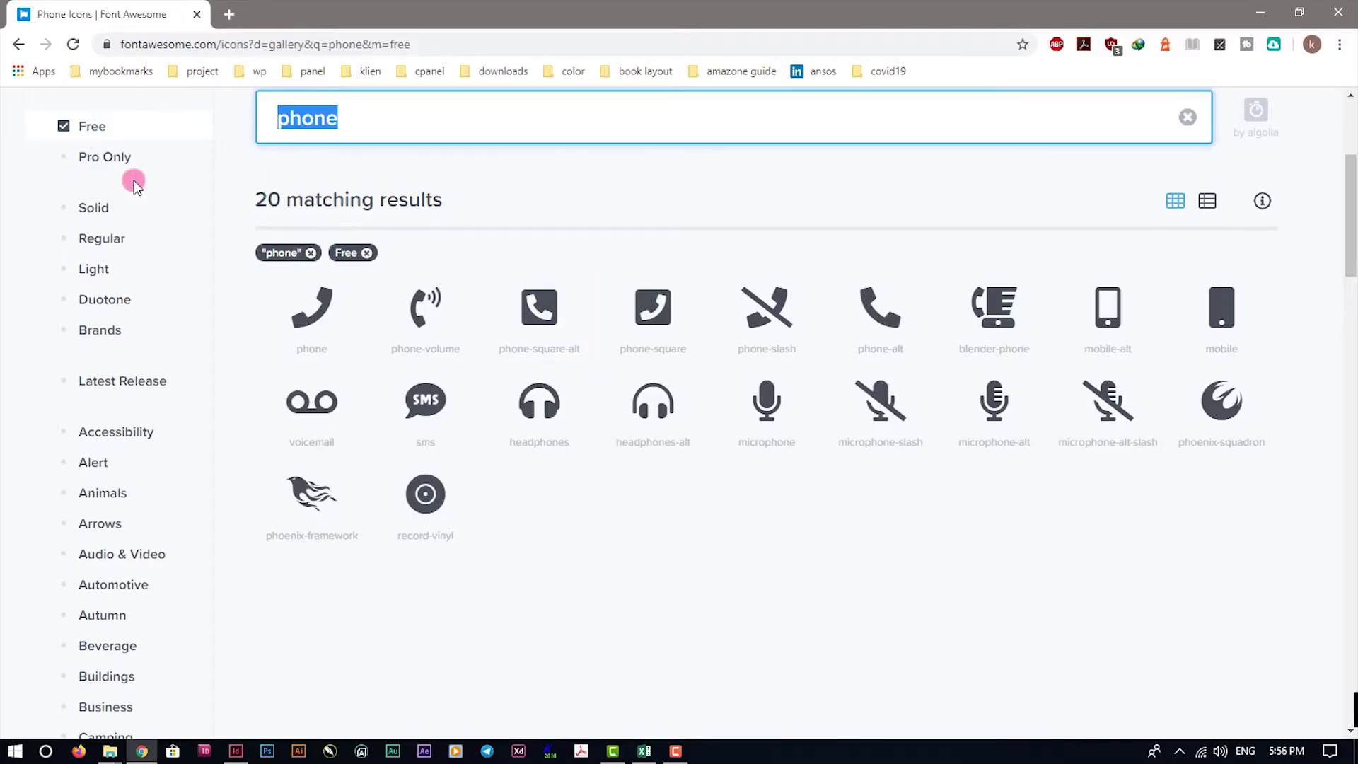
text(whats)
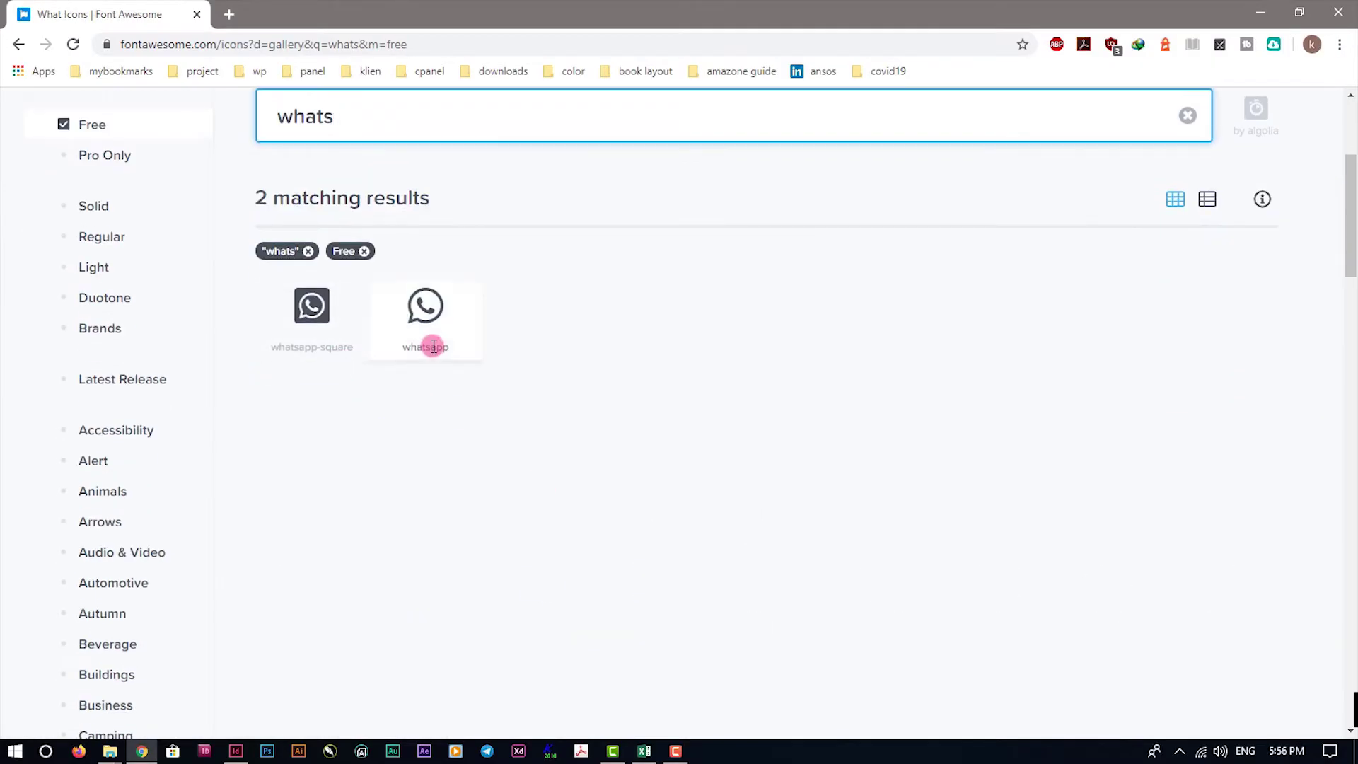
double_click(433, 347)
right_click(433, 347)
click(452, 356)
Back in InDesign, paste the icon name into the frame beside "WhatsApp" and set its font to Font Awesome 5 Brands
key(alt+Tab)
click(757, 527)
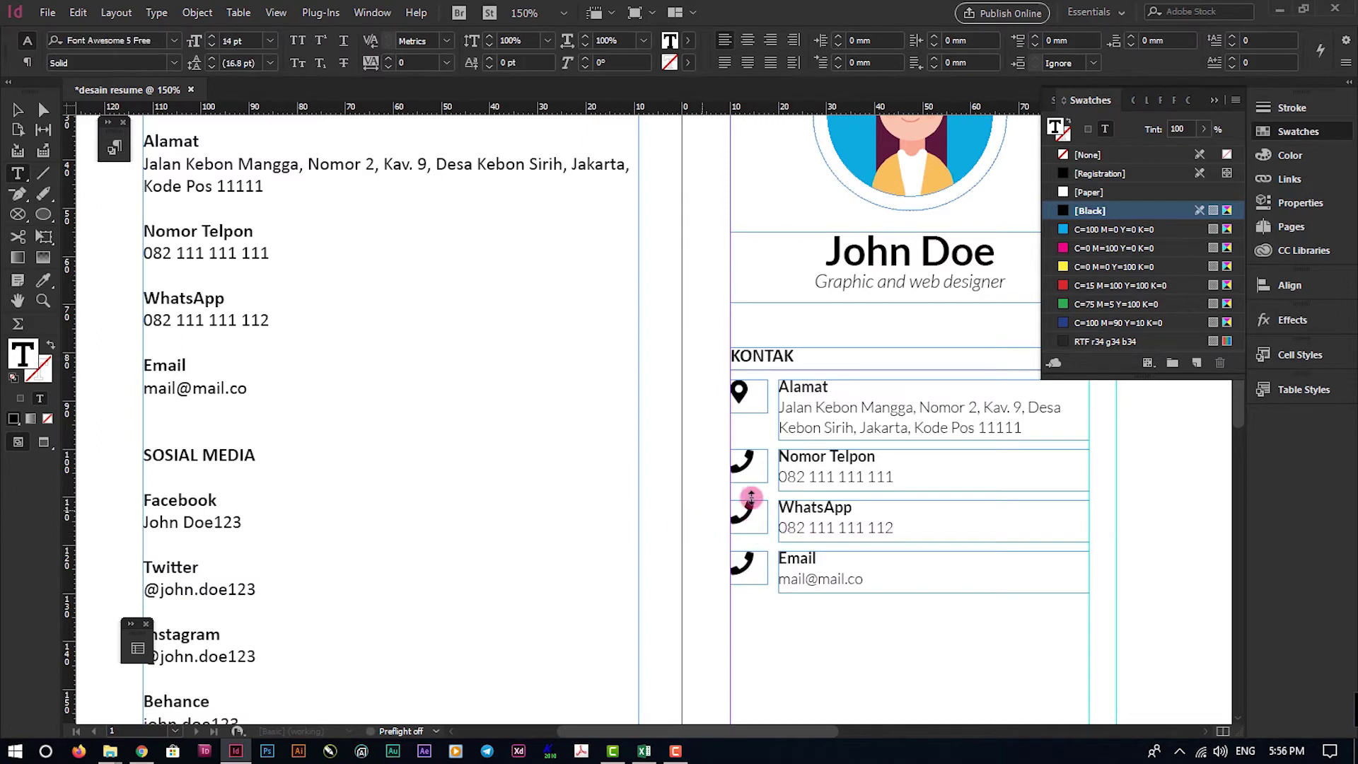
key(ctrl+v)
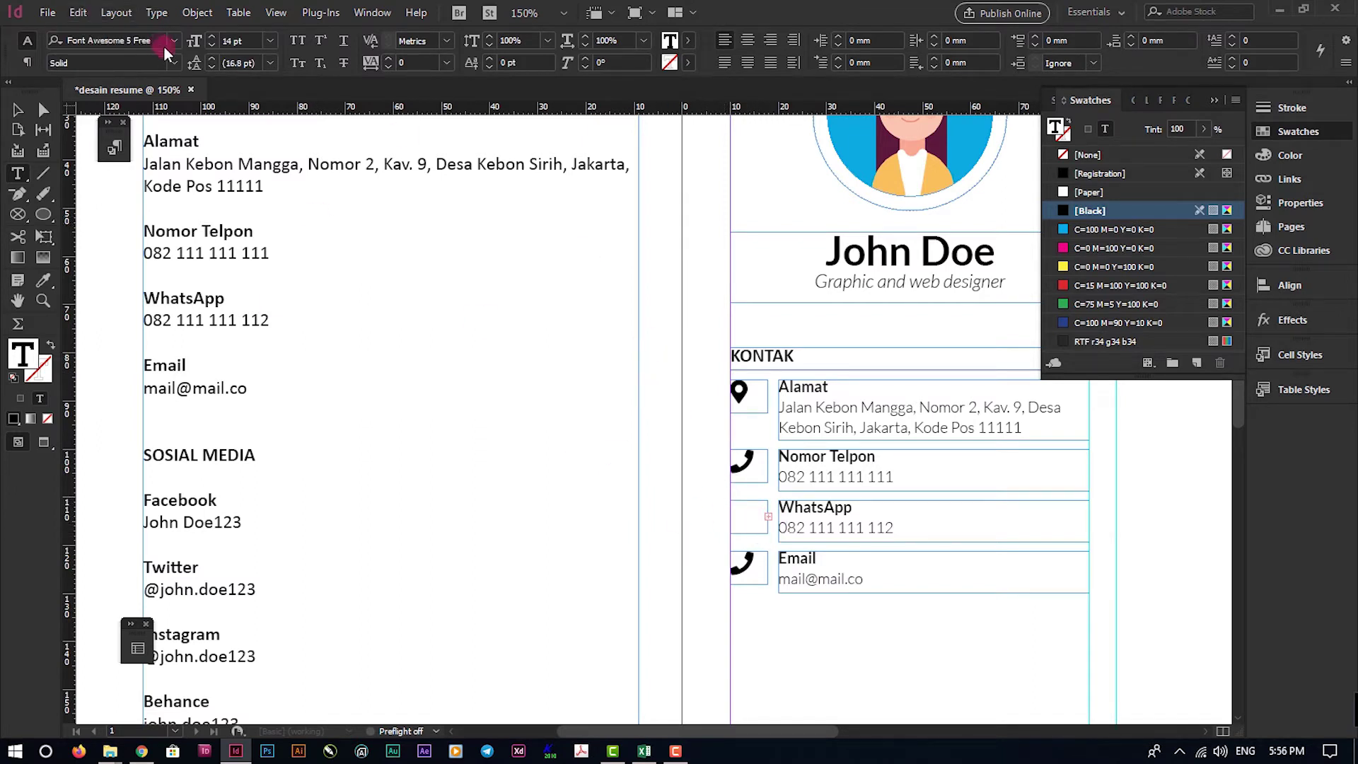
click(136, 40)
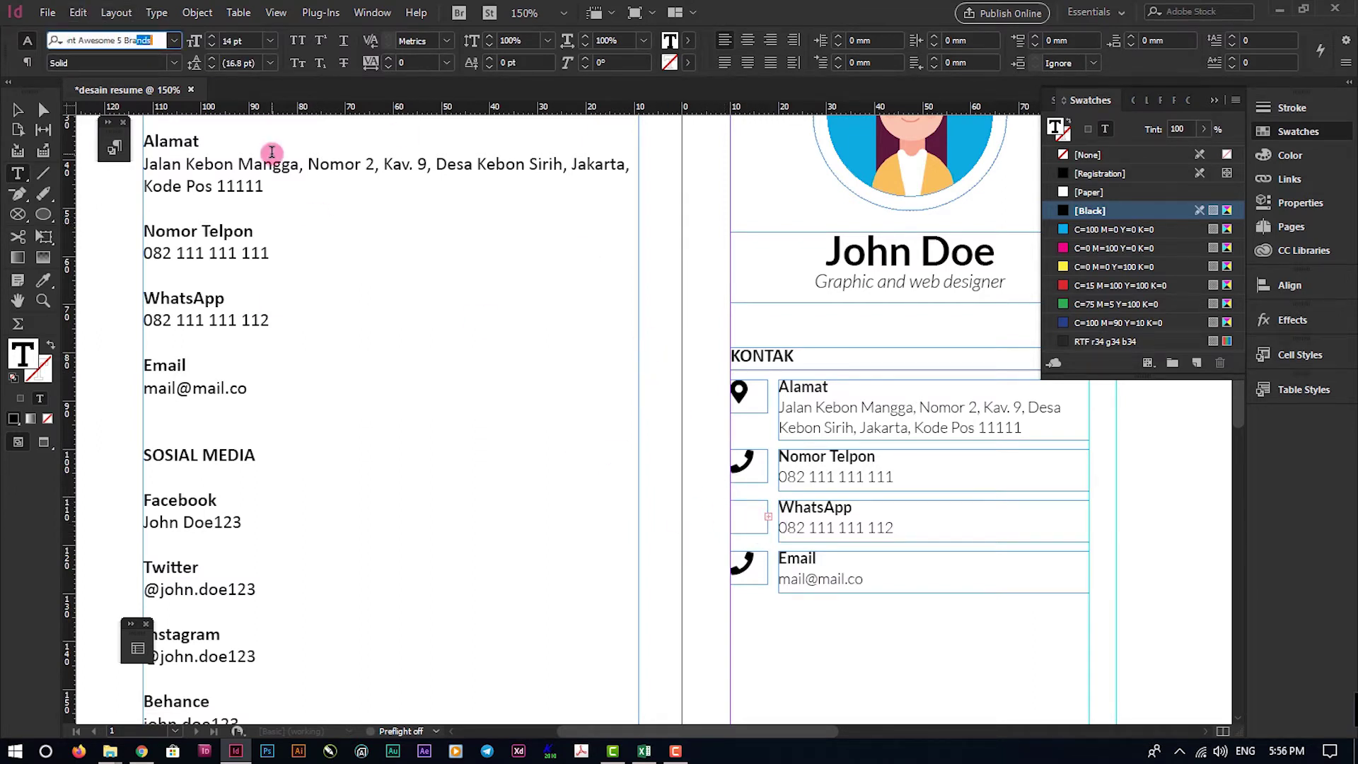
text(Bra)
key(Return)
scroll(785, 523, down, 1)
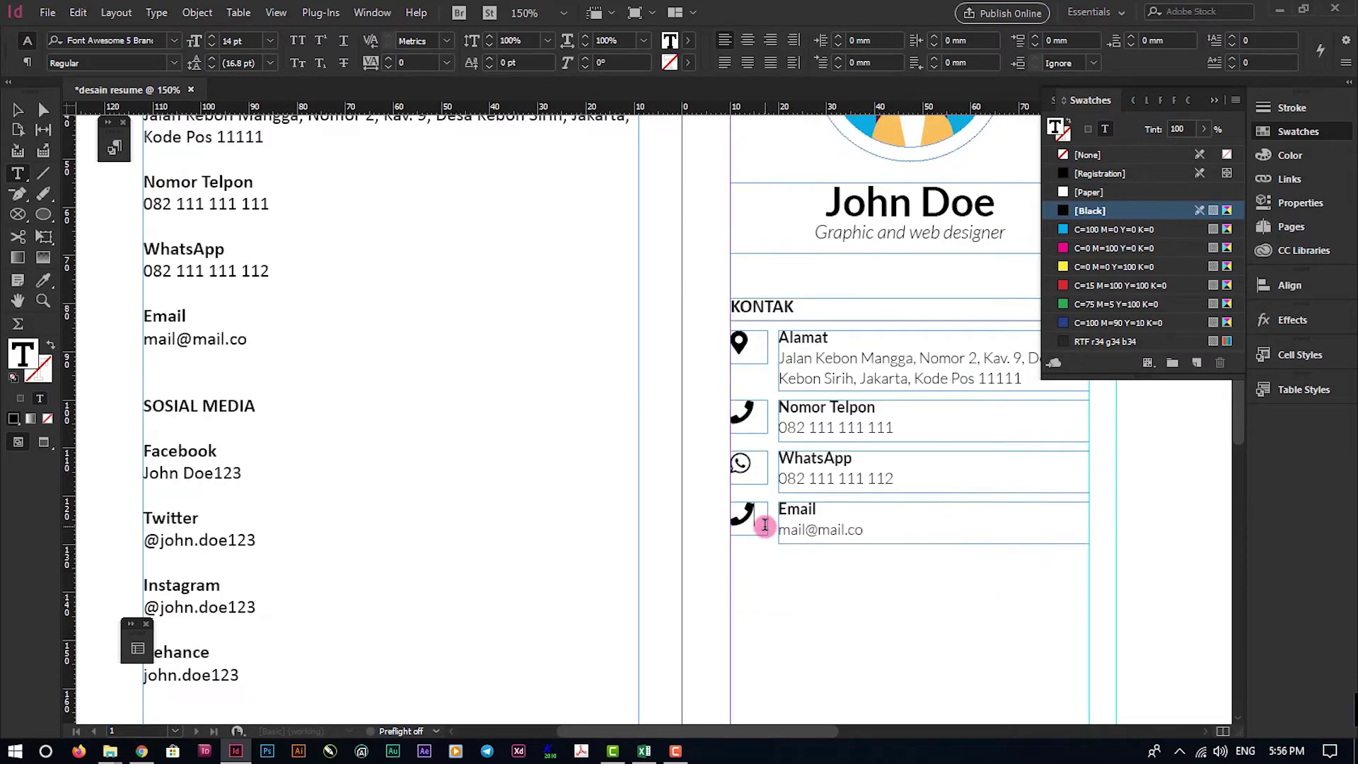
Switch to Chrome, search the Font Awesome gallery for "enve" and copy the name of the solid "envelope" icon
key(alt+Tab)
drag(360, 118, 149, 107)
text(enve)
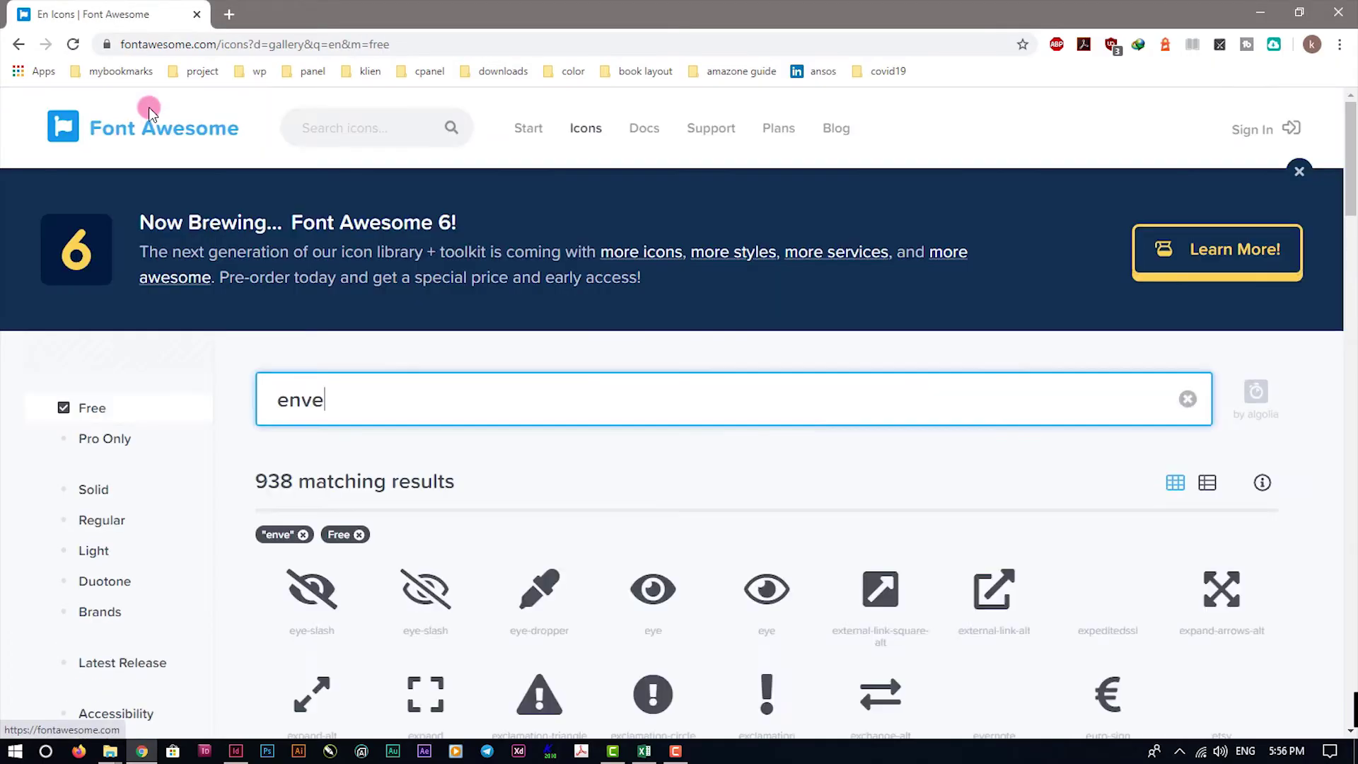
scroll(849, 353, down, 4)
double_click(778, 348)
right_click(778, 353)
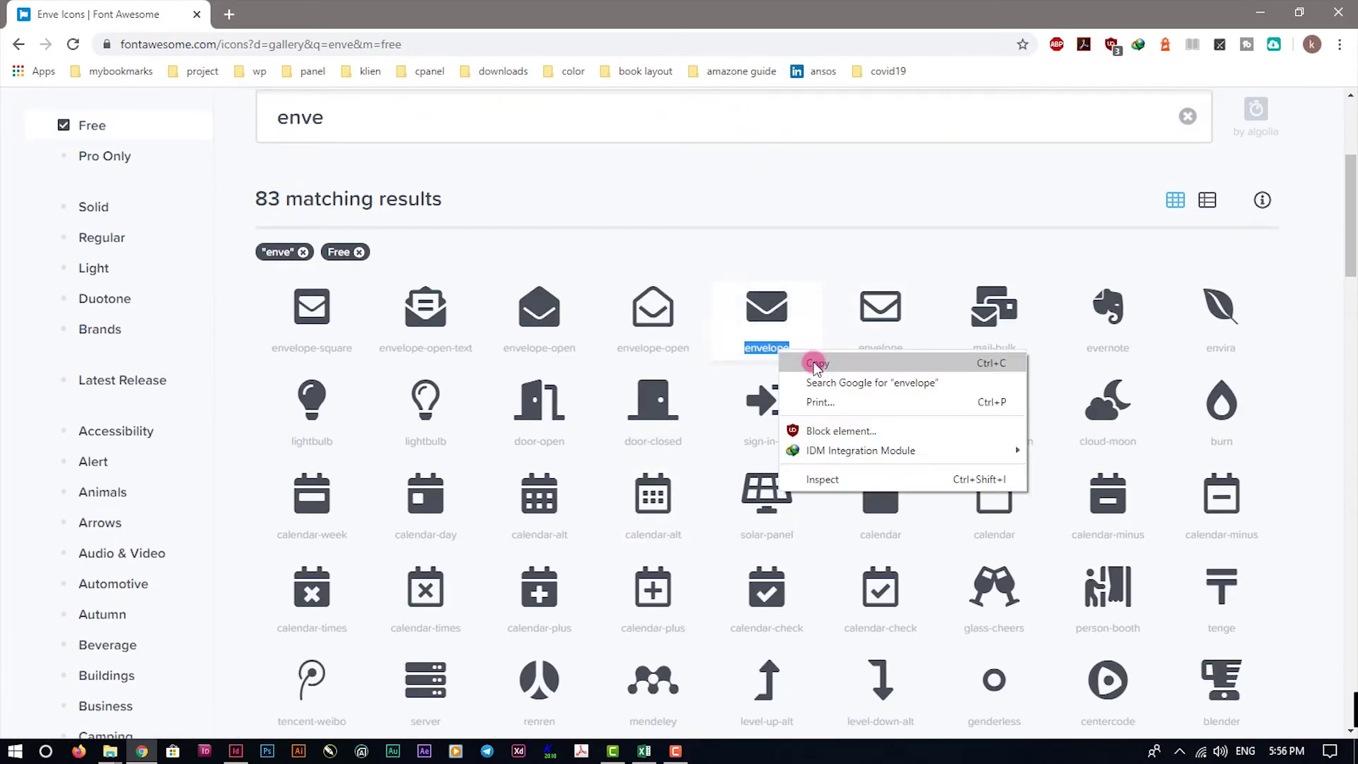
click(817, 363)
Return to InDesign and replace the phone icon beside "Email" with the copied envelope icon name
key(alt+Tab)
click(748, 516)
key(ctrl+v)
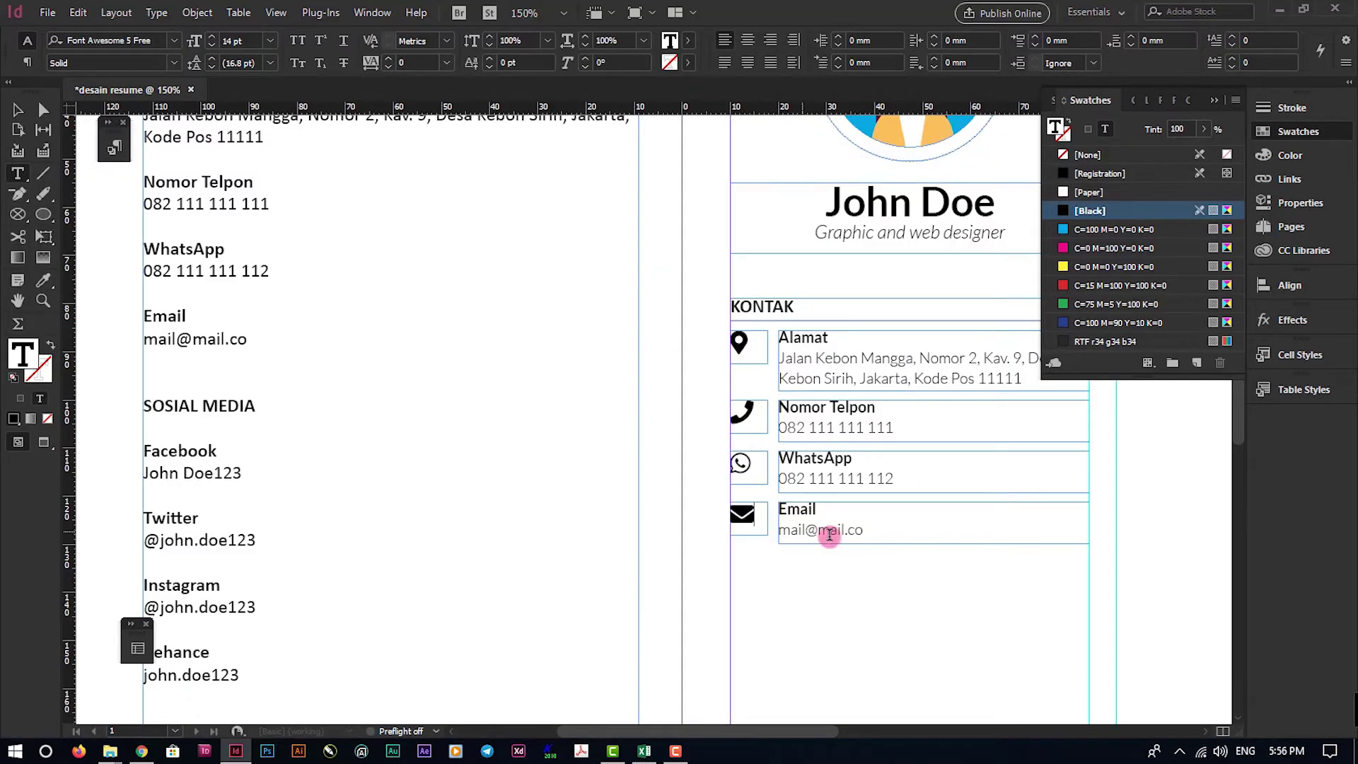
Duplicate the "KONTAK" section heading with its line and place the copy below the "Email" entry
scroll(251, 411, down, 1)
click(17, 111)
click(743, 598)
key(ctrl+minus)
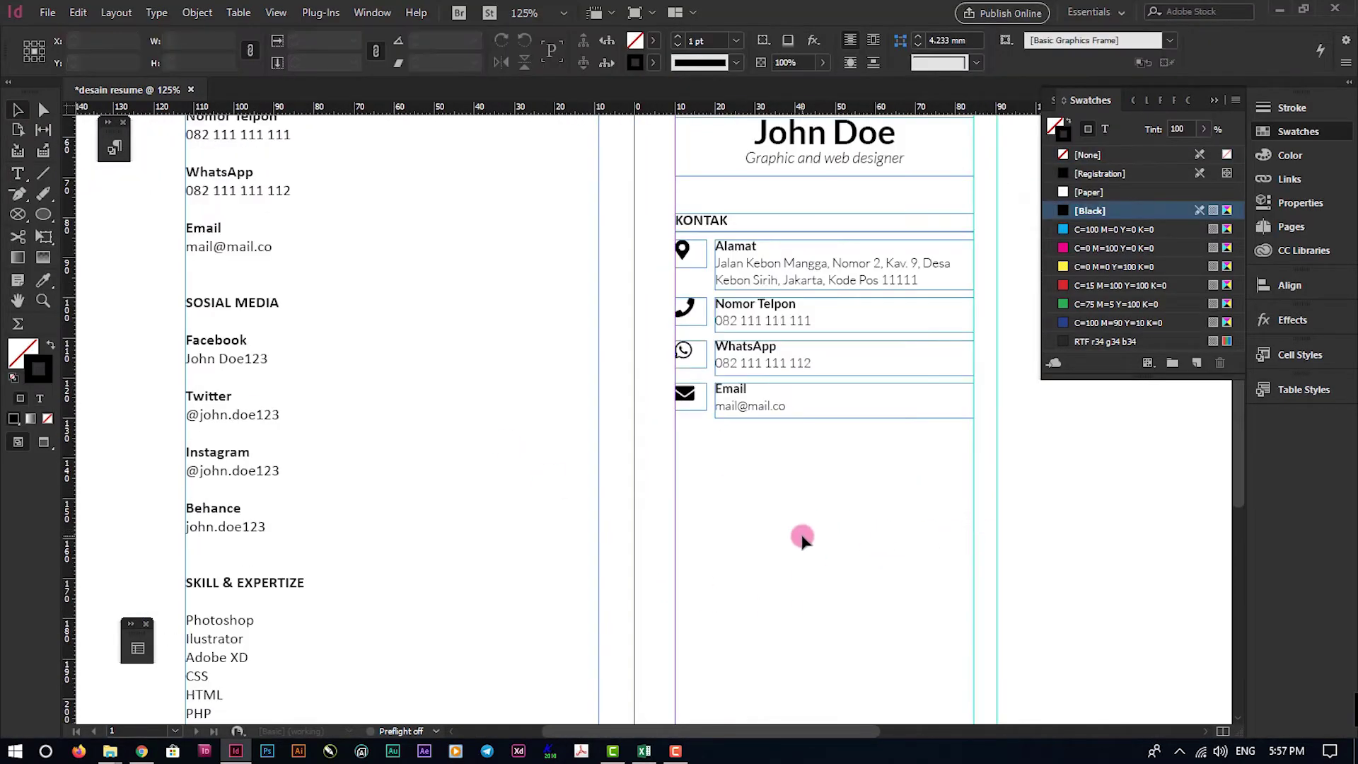
drag(647, 196, 858, 458)
click(834, 232)
click(818, 507)
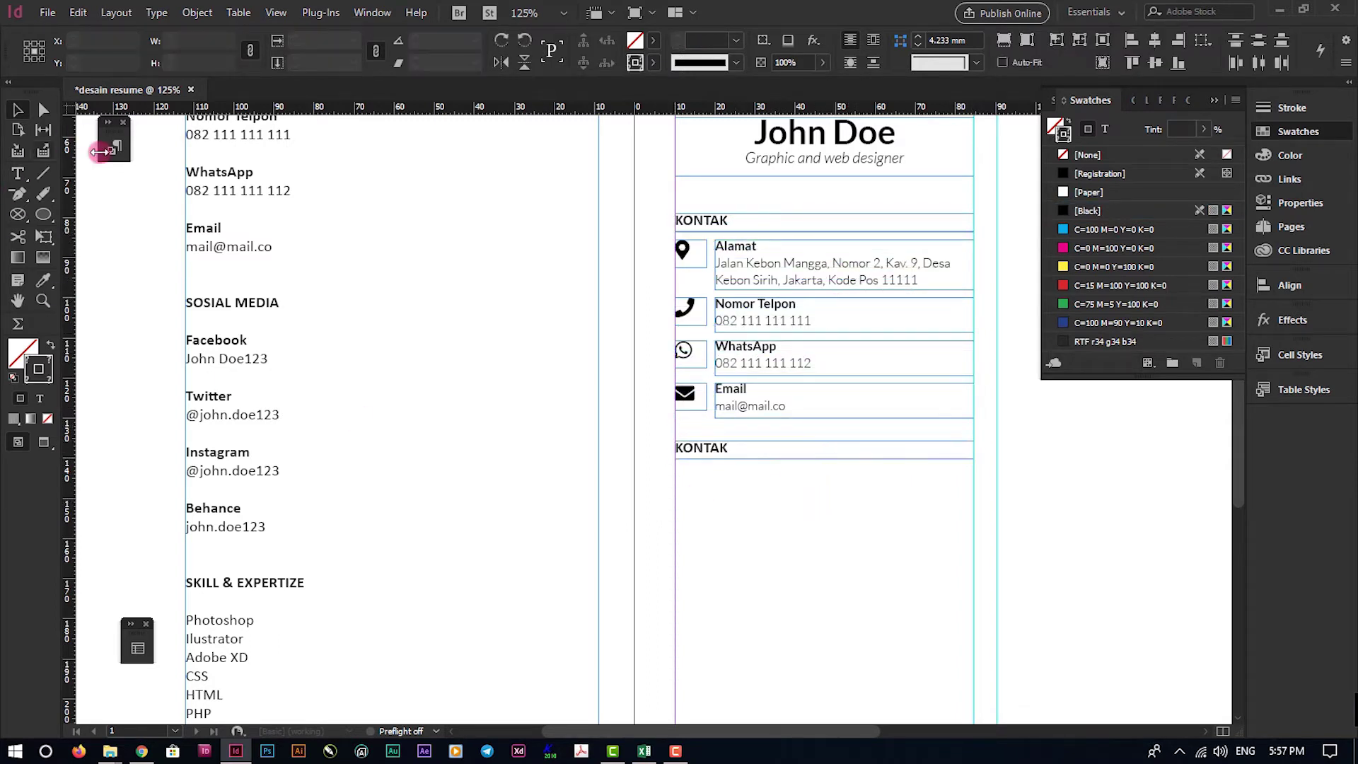
Replace the duplicated "KONTAK" heading text with "SOSIAL MEDIA" copied from the source text
double_click(281, 305)
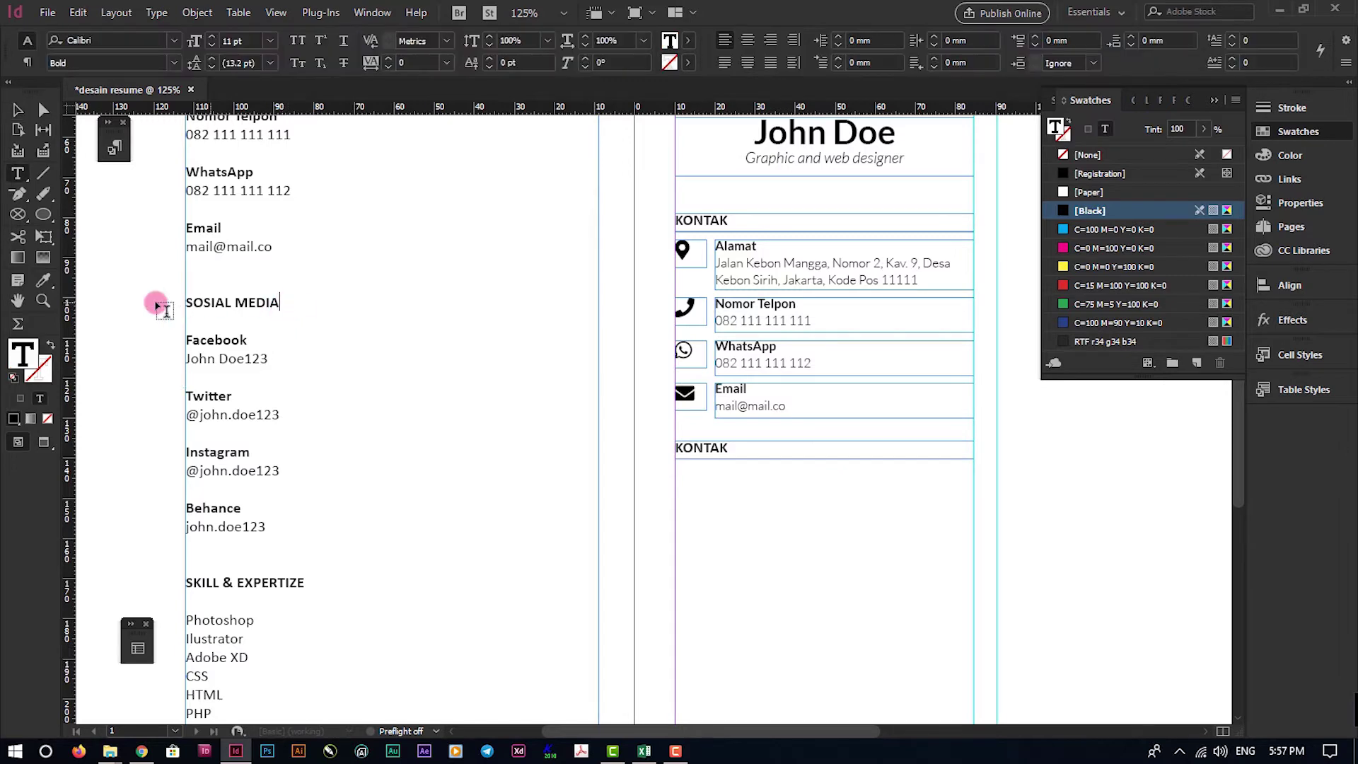
triple_click(190, 297)
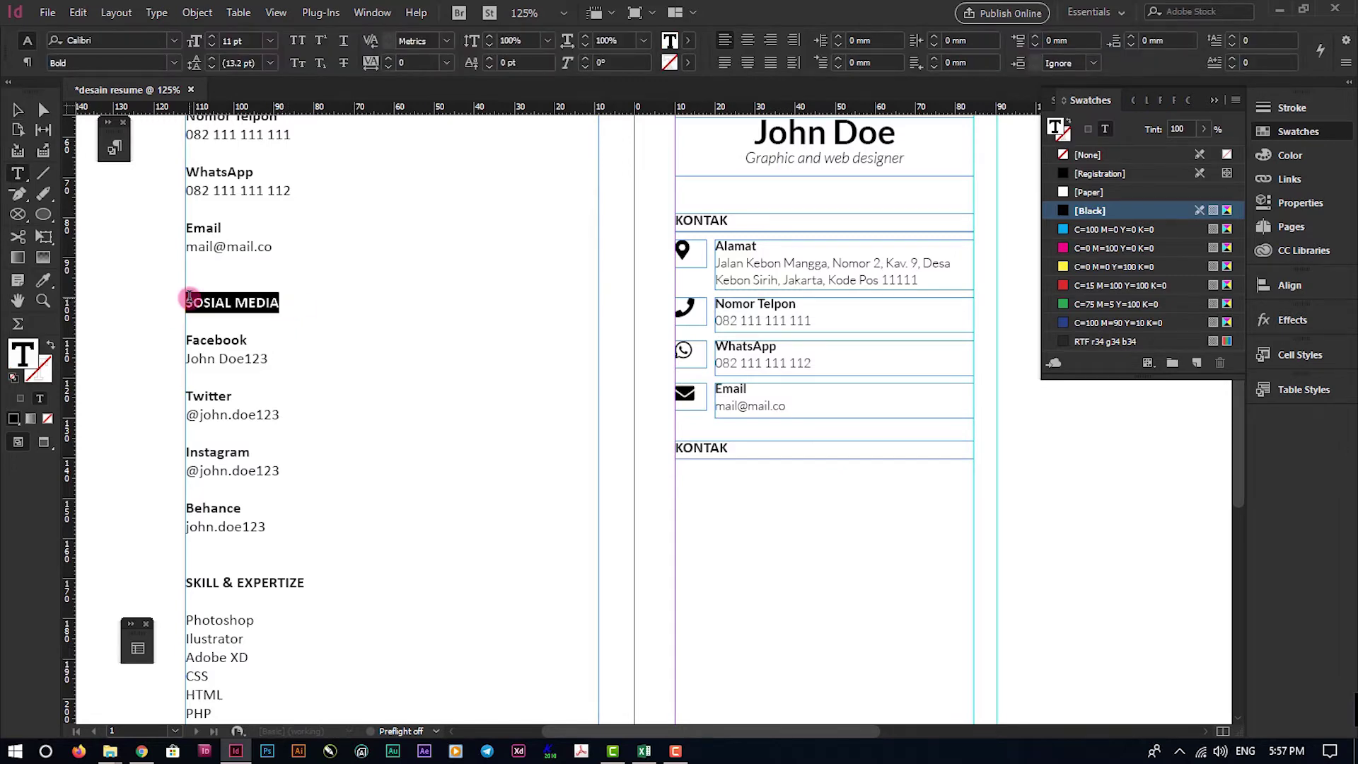
right_click(236, 283)
click(298, 186)
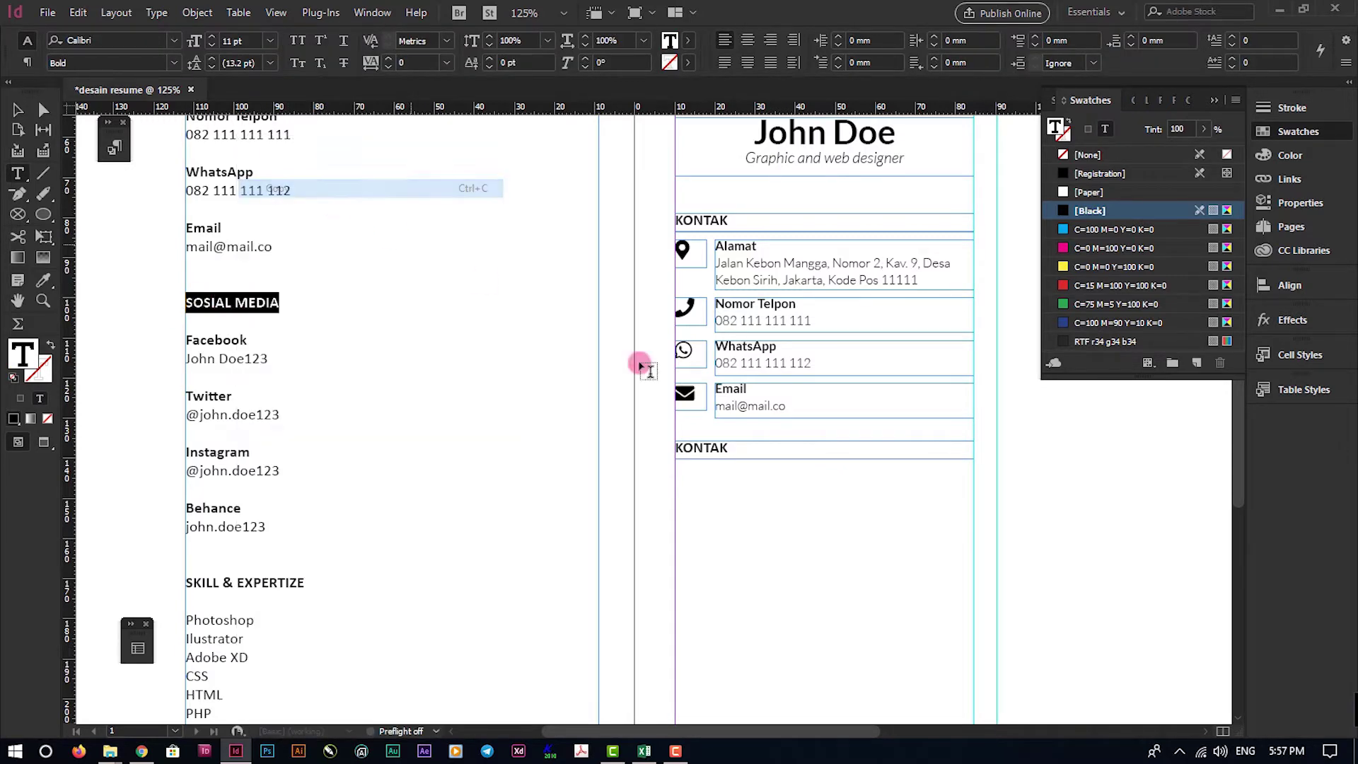
triple_click(772, 442)
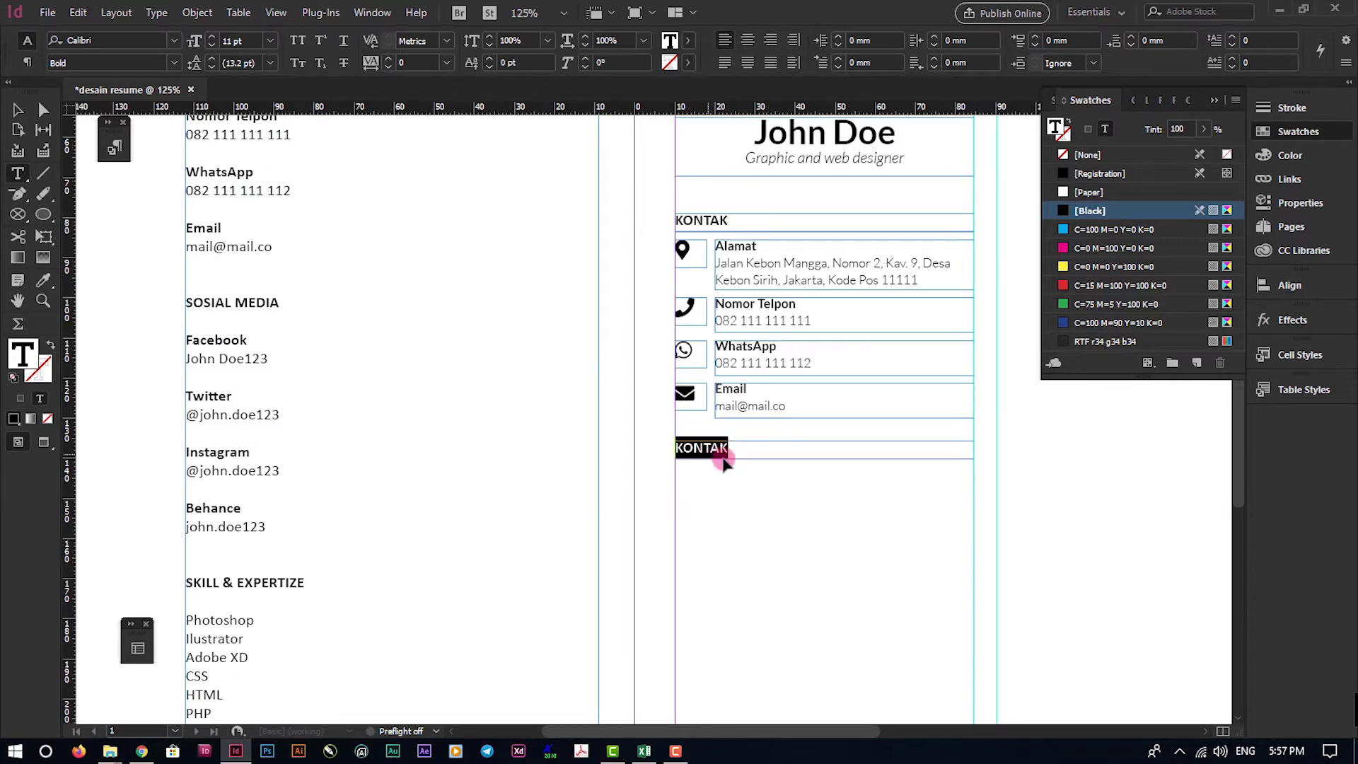
key(ctrl+v)
scroll(752, 439, down, 1)
key(Escape)
click(801, 451)
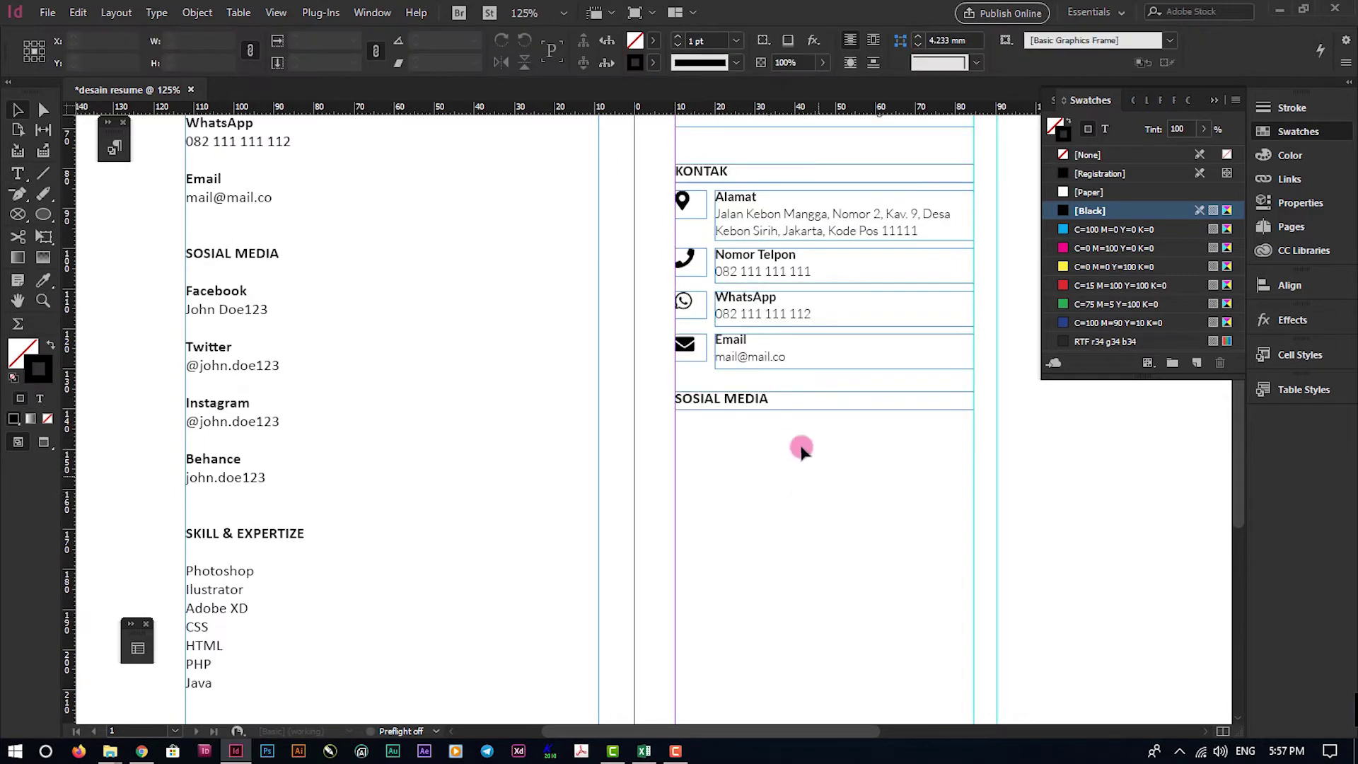
Duplicate the WhatsApp icon and text frames and place the copy directly under the "SOSIAL MEDIA" heading
click(700, 305)
shift+click(807, 318)
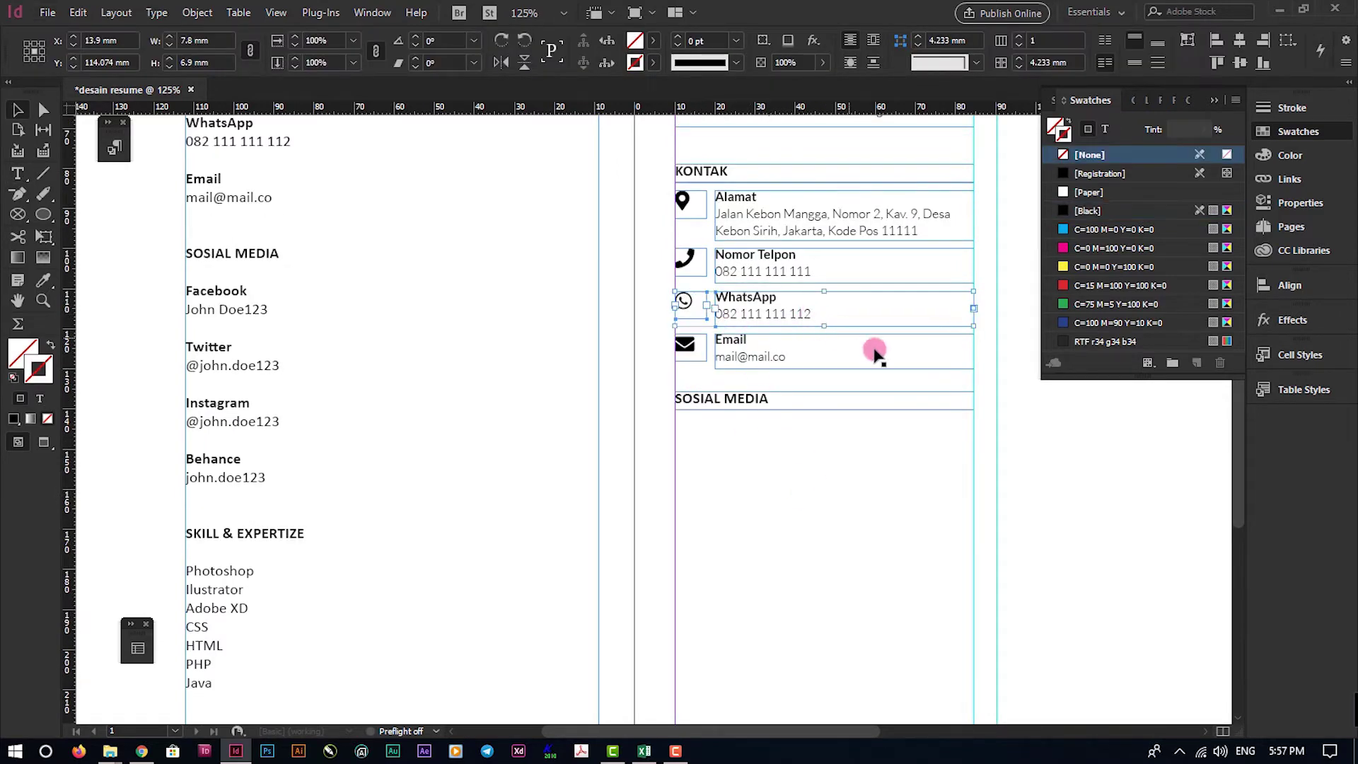
scroll(943, 360, up, 1)
drag(744, 319, 758, 471)
scroll(813, 495, down, 1)
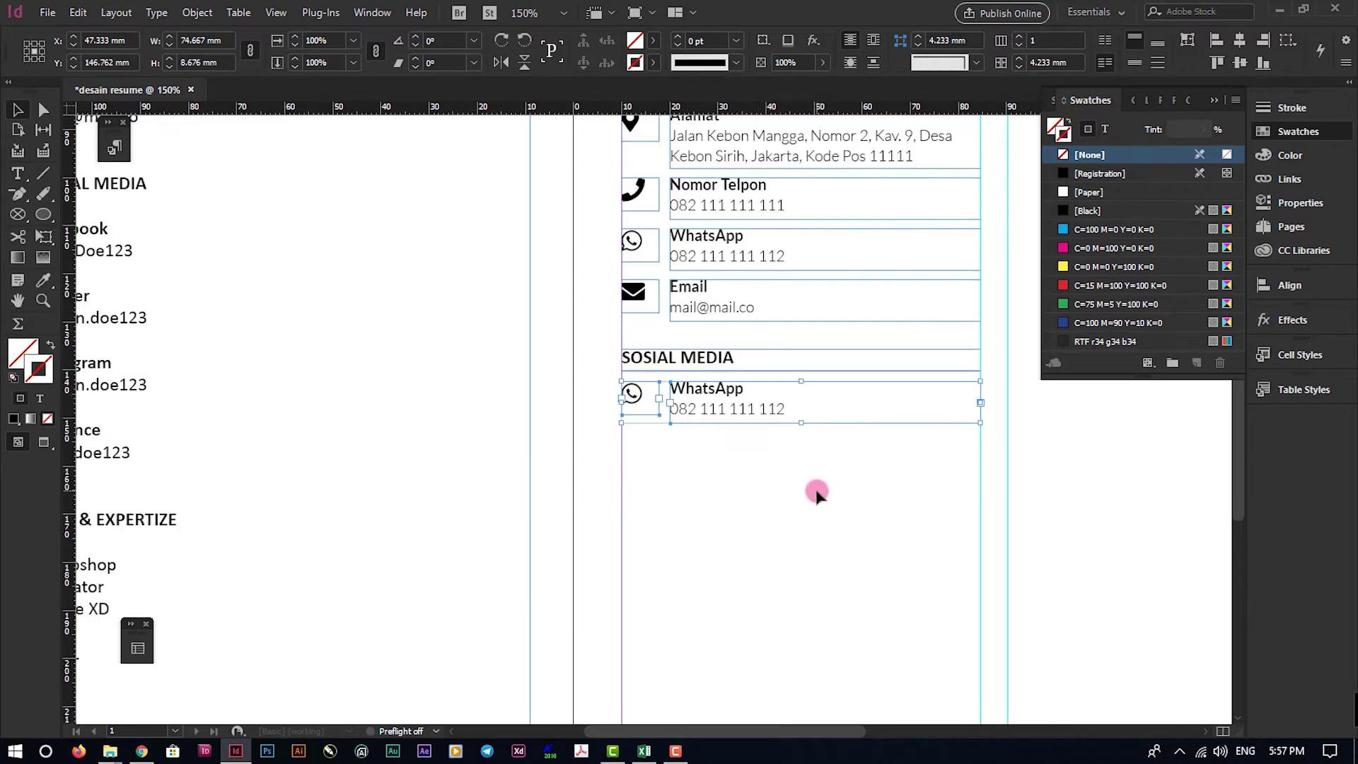
Duplicate the WhatsApp row under "SOSIAL MEDIA" downward to make four evenly spaced rows
drag(595, 393, 890, 473)
drag(862, 416, 876, 549)
click(800, 606)
scroll(677, 504, down, 1)
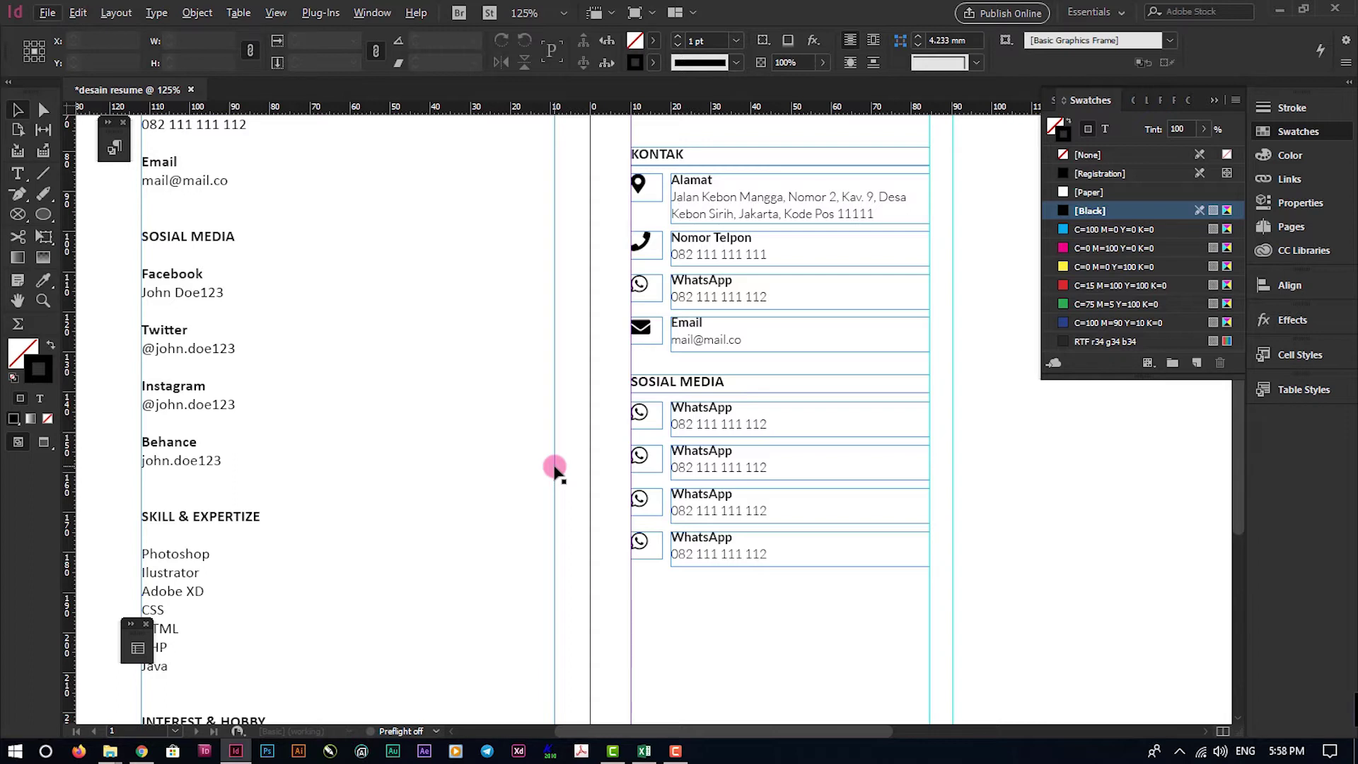
Replace the first "SOSIAL MEDIA" entry with the "Facebook" heading and account name copied from the source text
double_click(213, 277)
drag(242, 292, 125, 278)
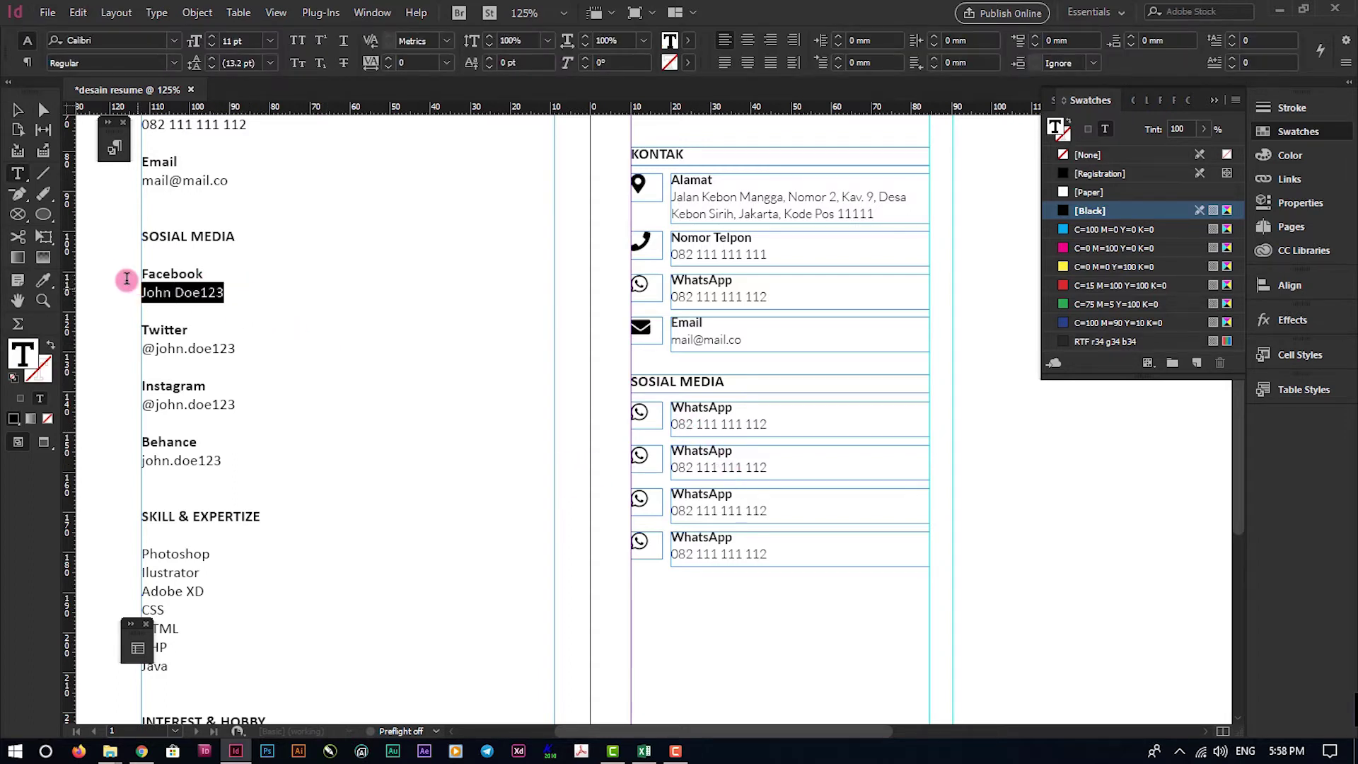
click(706, 417)
key(ctrl+a)
key(ctrl+v)
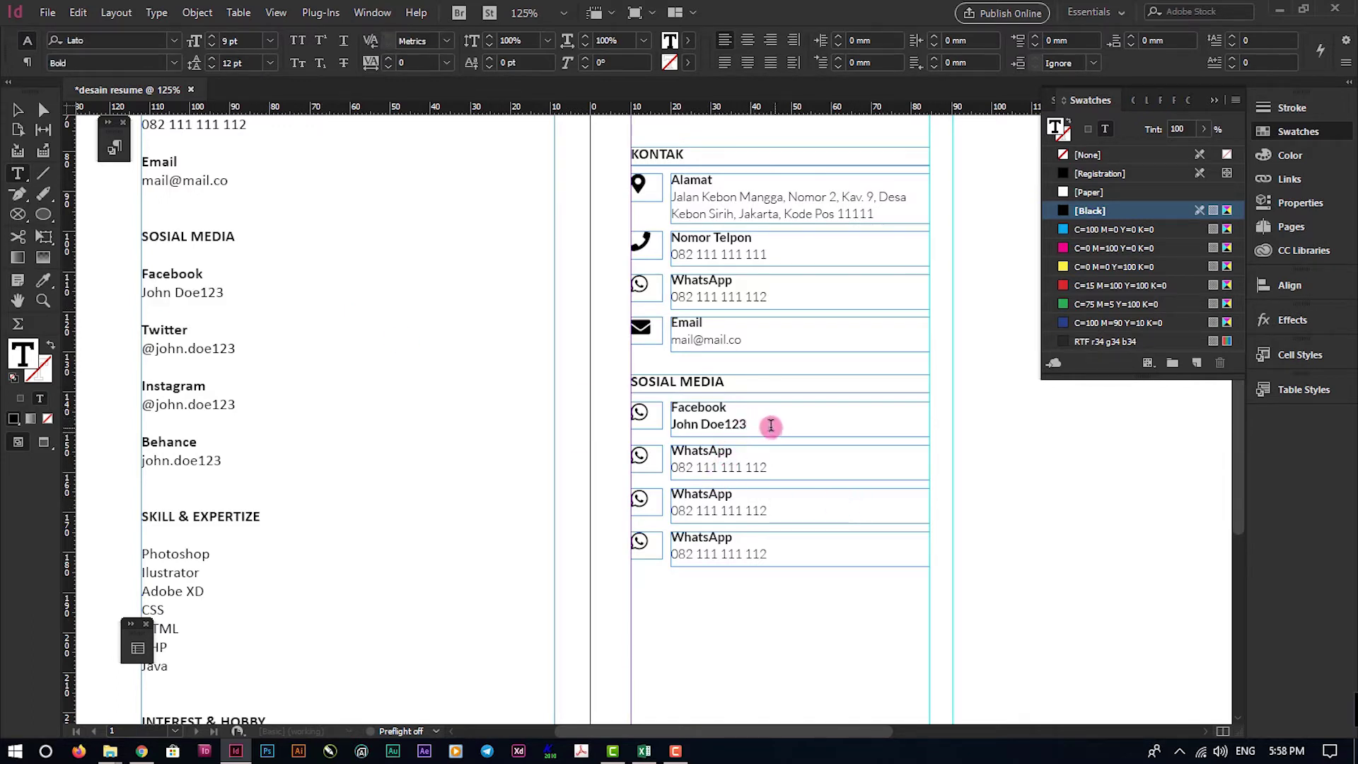
Apply the Lato Light style to the account name under "Facebook"
triple_click(770, 427)
click(174, 63)
click(71, 120)
Replace the second "SOSIAL MEDIA" entry with the "Twitter" heading and account name from the source text, setting the account name in Lato Light
drag(259, 355, 127, 327)
key(ctrl+c)
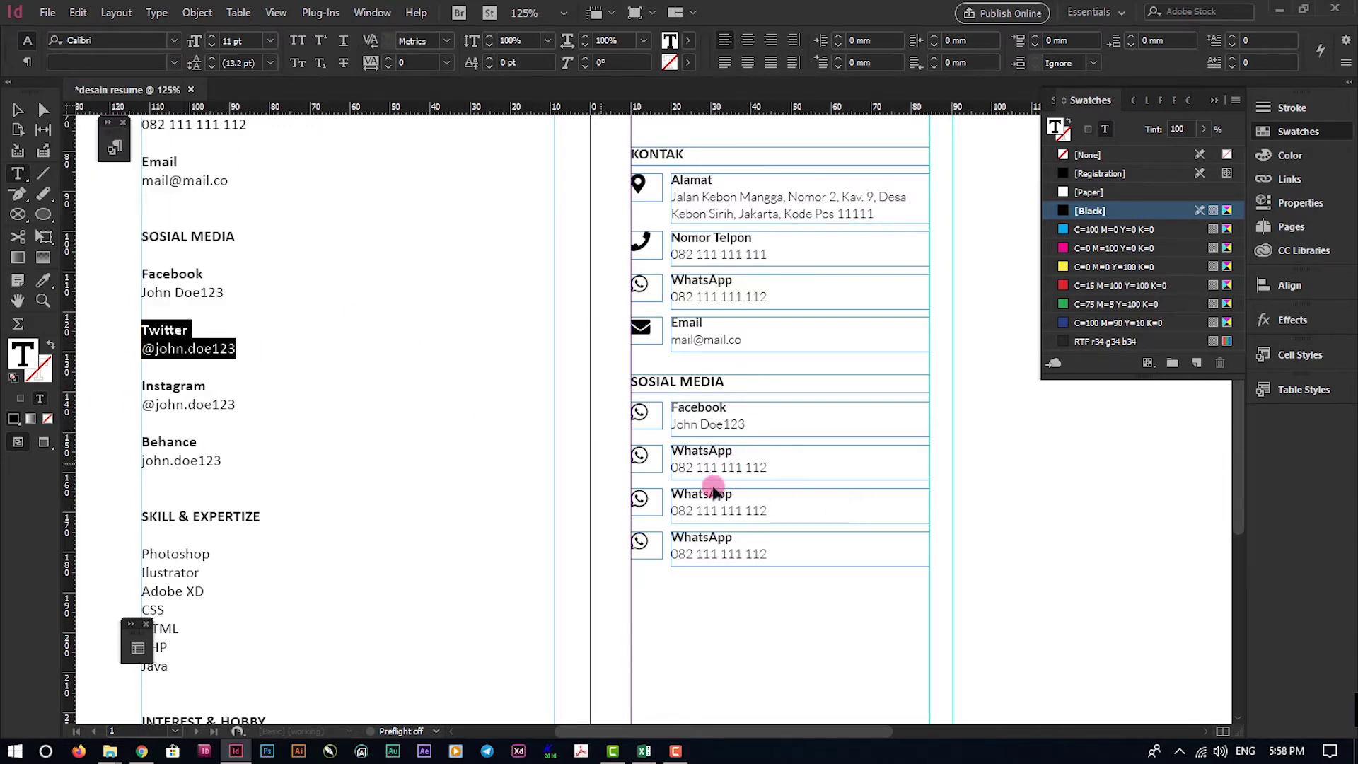
double_click(689, 450)
key(ctrl+a)
key(ctrl+v)
triple_click(677, 468)
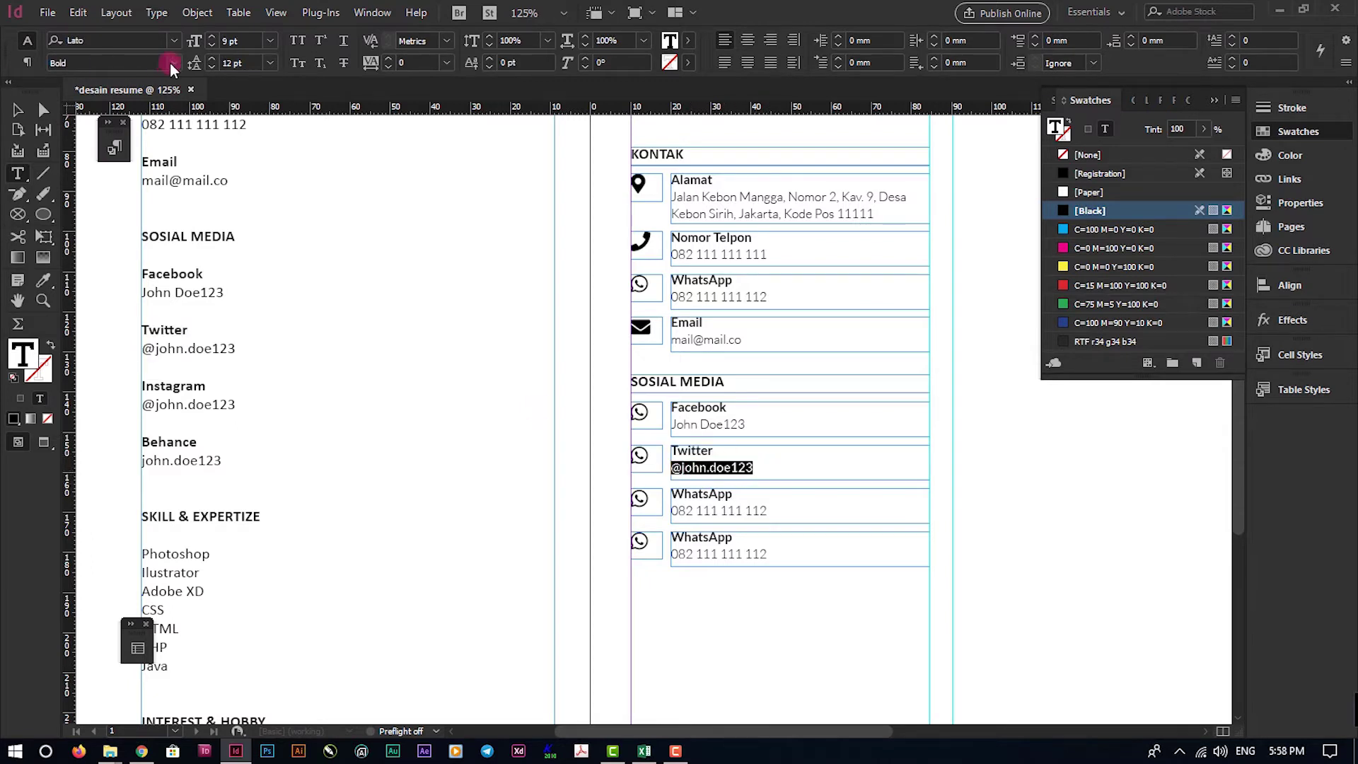
click(174, 63)
click(71, 120)
Replace the third "SOSIAL MEDIA" entry with the "Instagram" heading and account name from the source text, setting the account name in Lato Light
drag(258, 420, 109, 383)
key(ctrl+c)
double_click(700, 494)
key(ctrl+a)
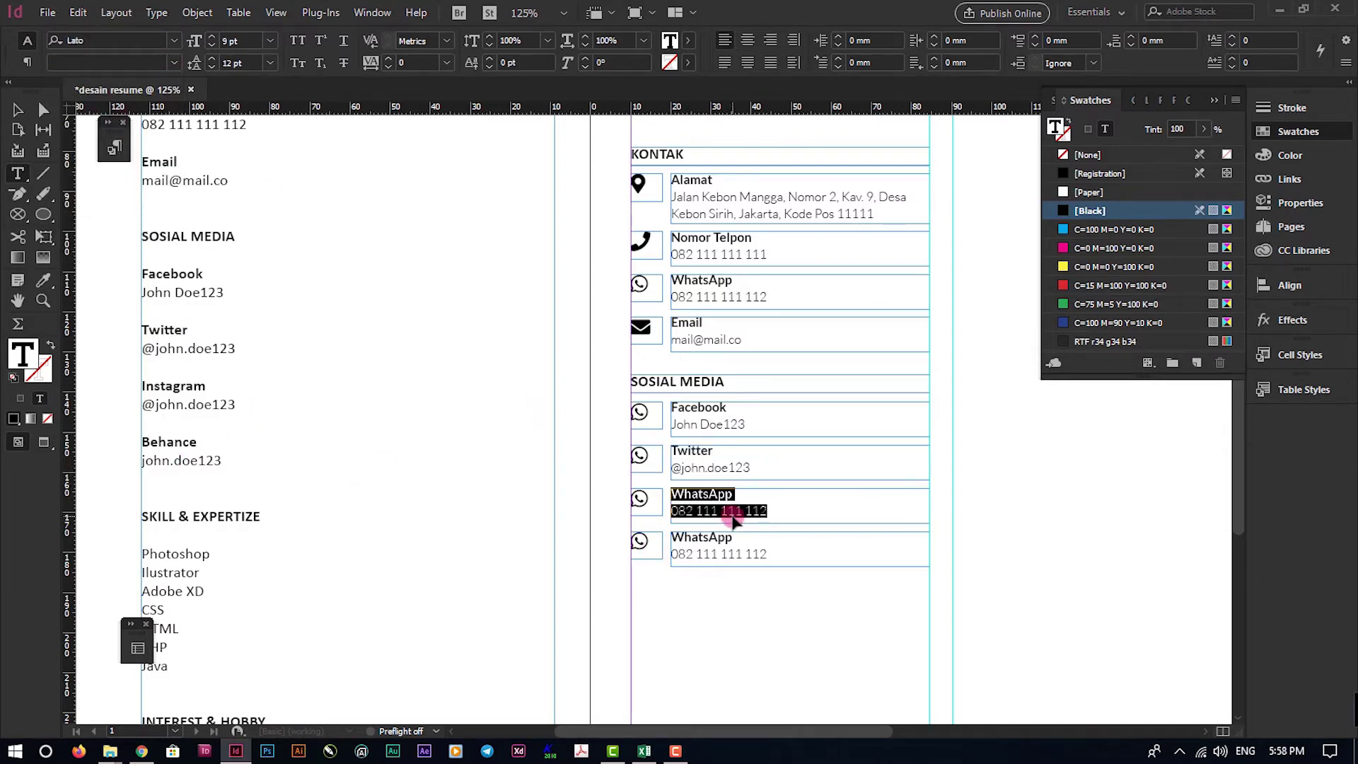
key(ctrl+v)
triple_click(710, 511)
click(174, 63)
click(71, 120)
Replace the fourth "SOSIAL MEDIA" entry with the "Behance" heading and account name from the source text, setting the account name in Lato Light
drag(257, 463, 112, 436)
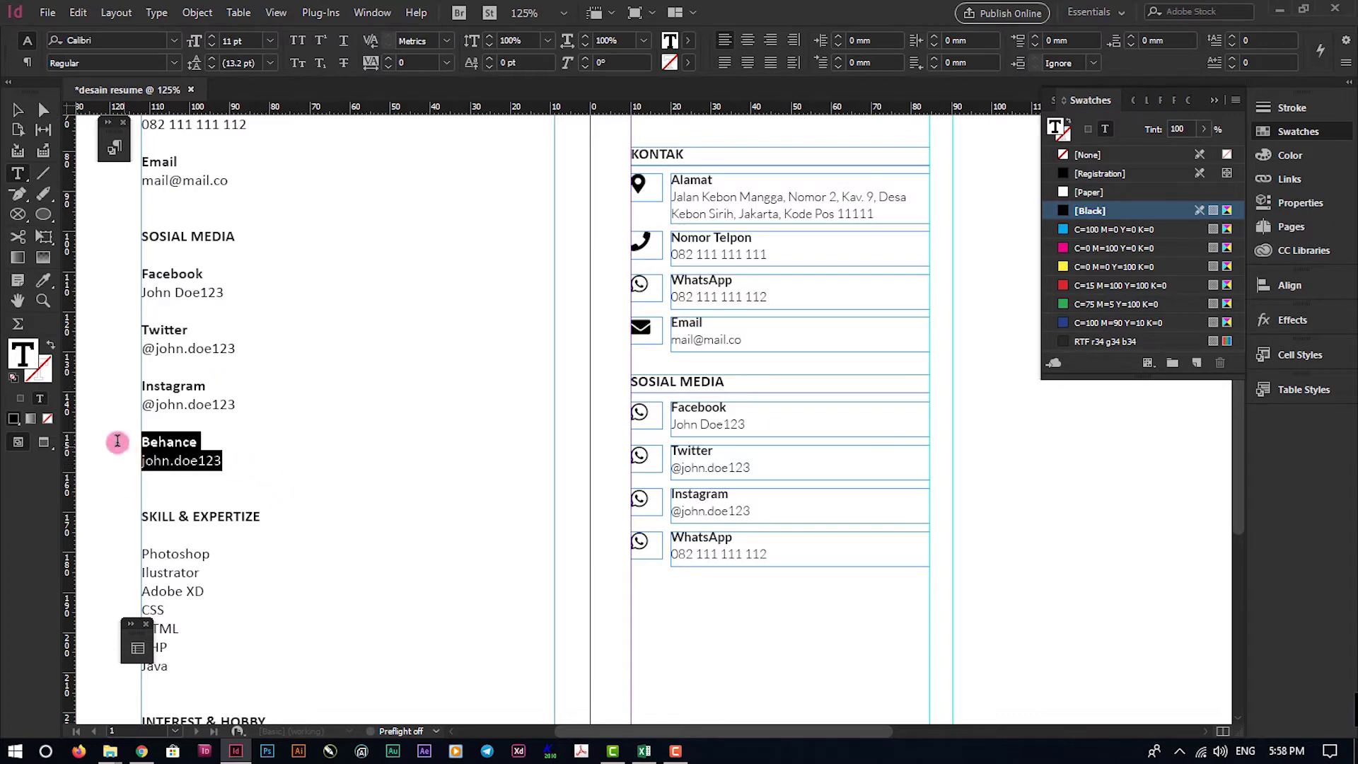
key(ctrl+c)
double_click(775, 559)
key(ctrl+a)
key(ctrl+v)
triple_click(677, 554)
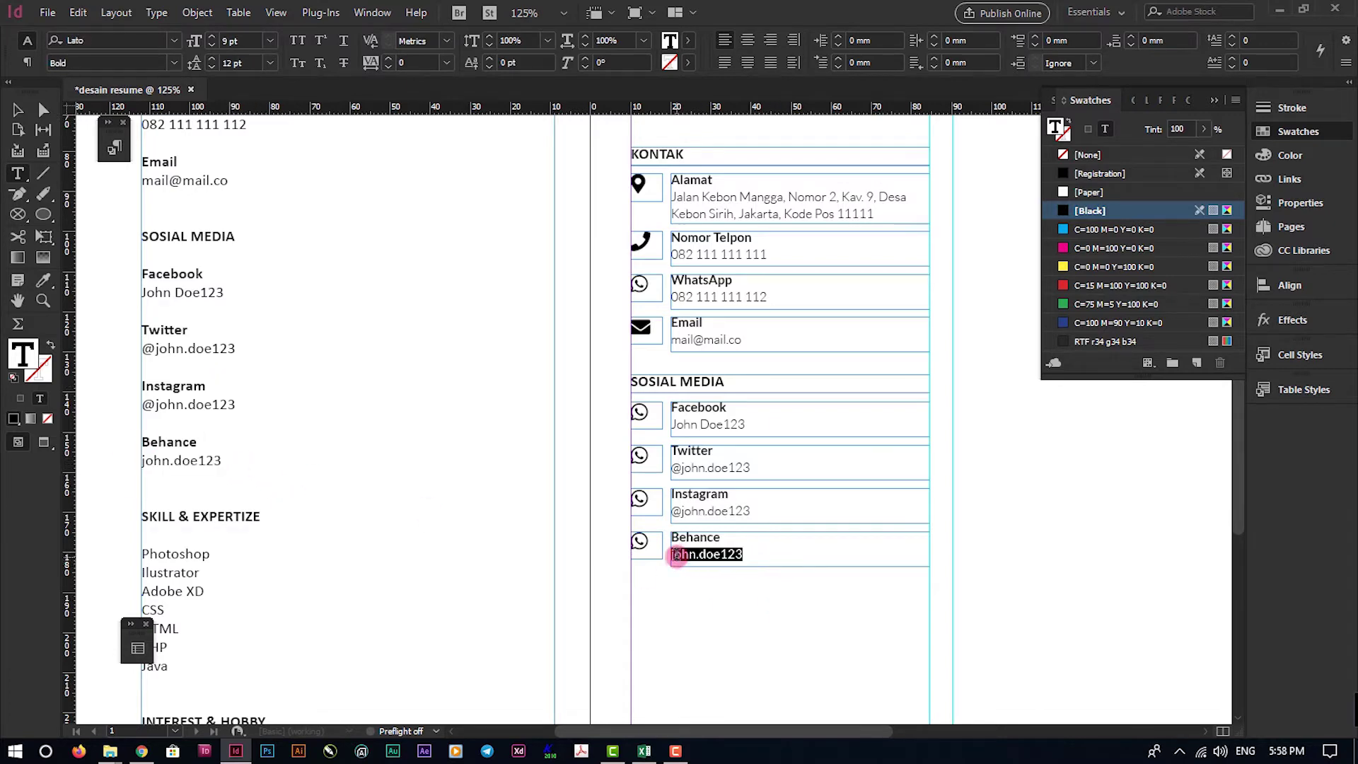
click(174, 63)
click(100, 122)
Search the Font Awesome site for "faceb", copy the "facebook" icon name and paste it over the Facebook row's icon in InDesign
key(alt+Tab)
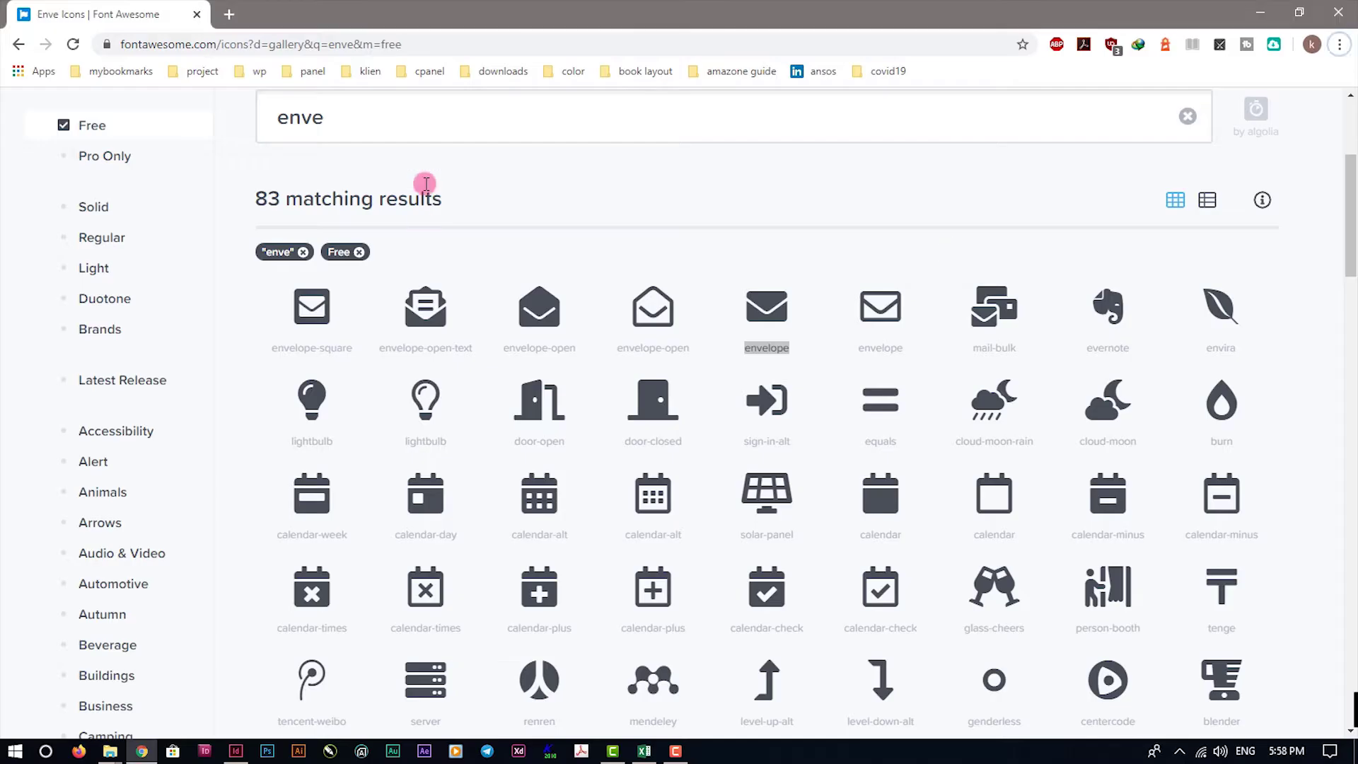
key(ctrl+a)
text(face)
scroll(621, 498, down, 2)
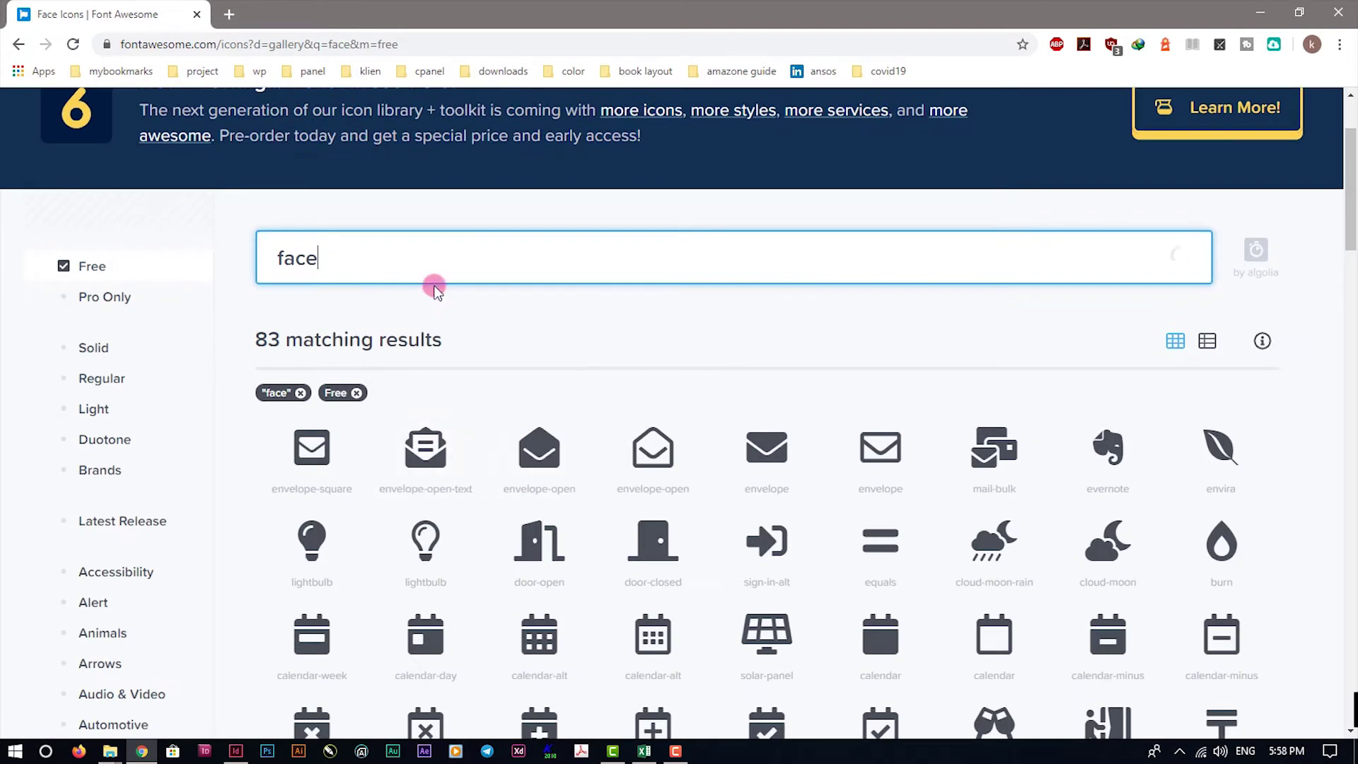
text(b)
scroll(473, 332, down, 4)
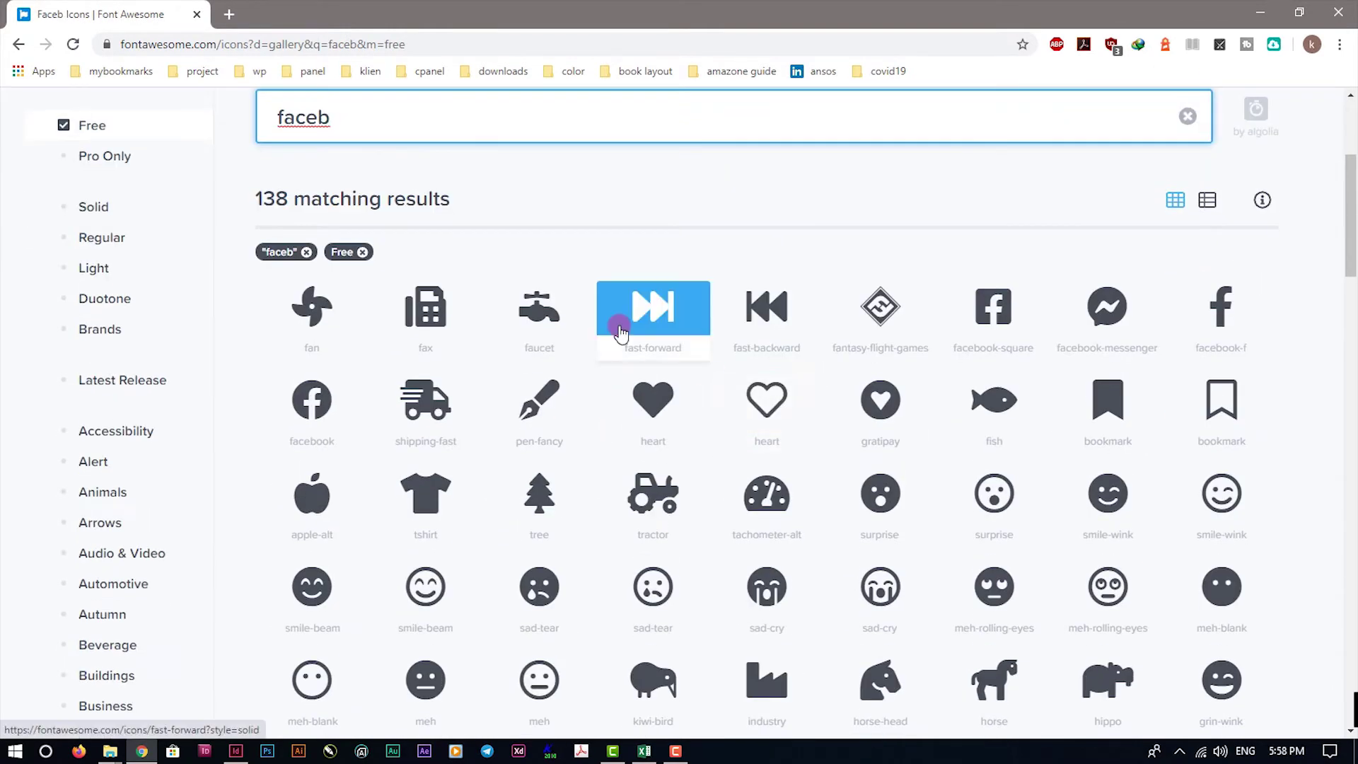
double_click(312, 442)
key(alt+Tab)
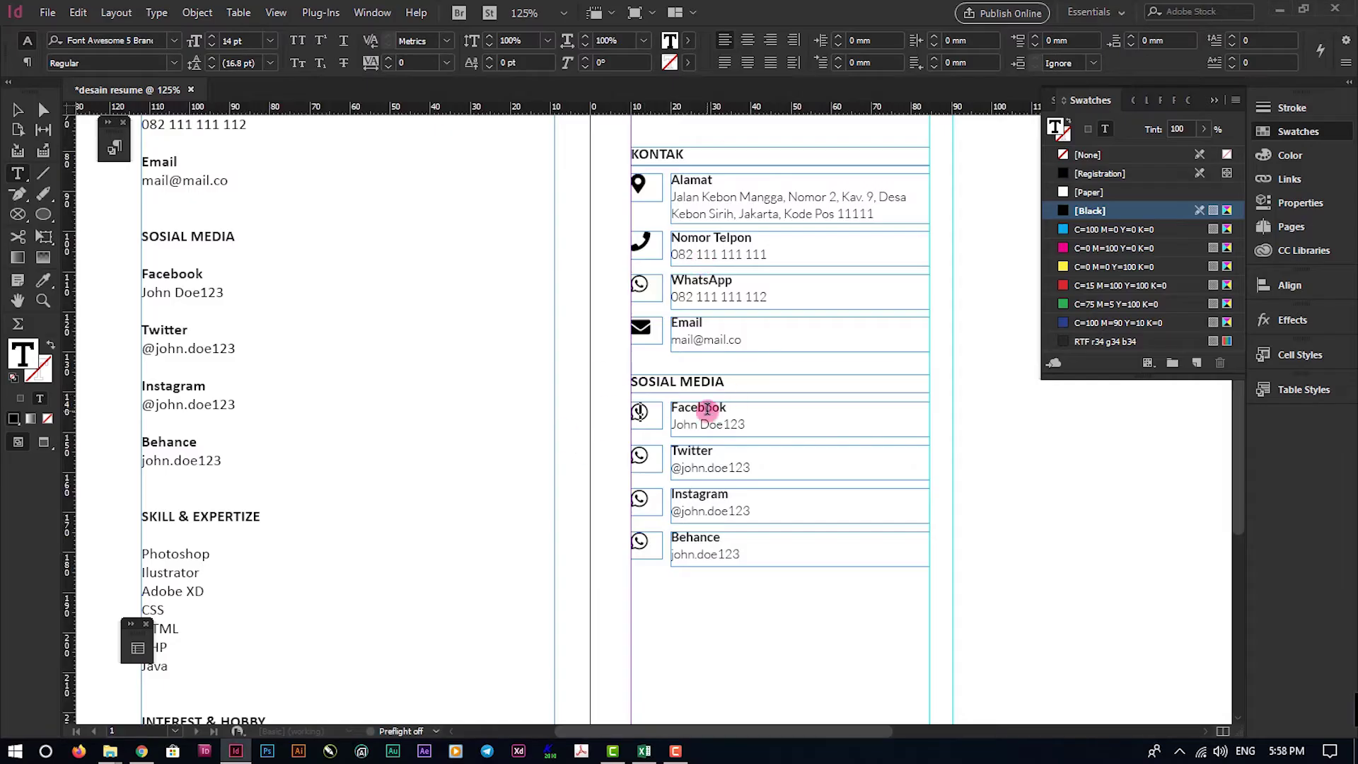
key(ctrl+v)
Search Font Awesome for "twit", copy the "twitter" icon name and paste it over the Twitter row's icon in the resume
double_click(641, 456)
key(alt+Tab)
key(ctrl+a)
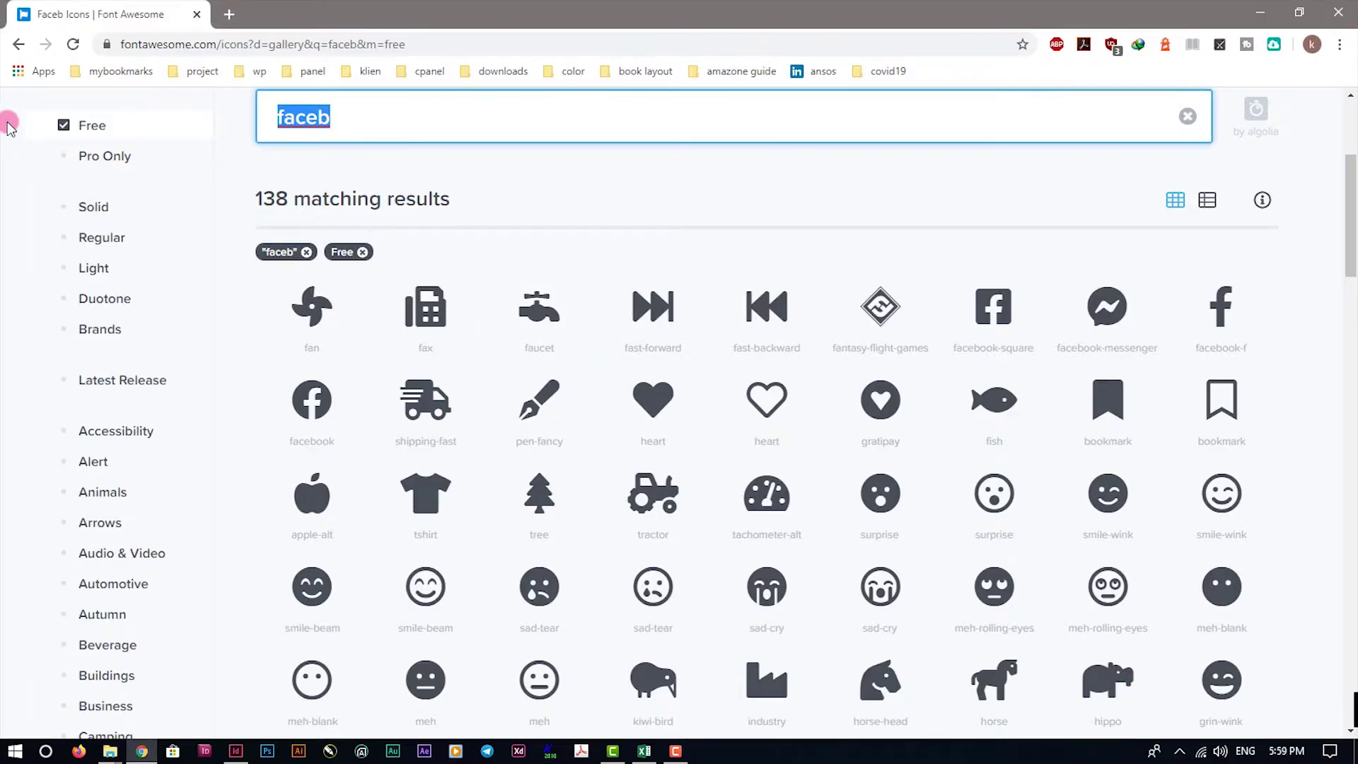
text(twit)
scroll(554, 479, down, 3)
double_click(427, 485)
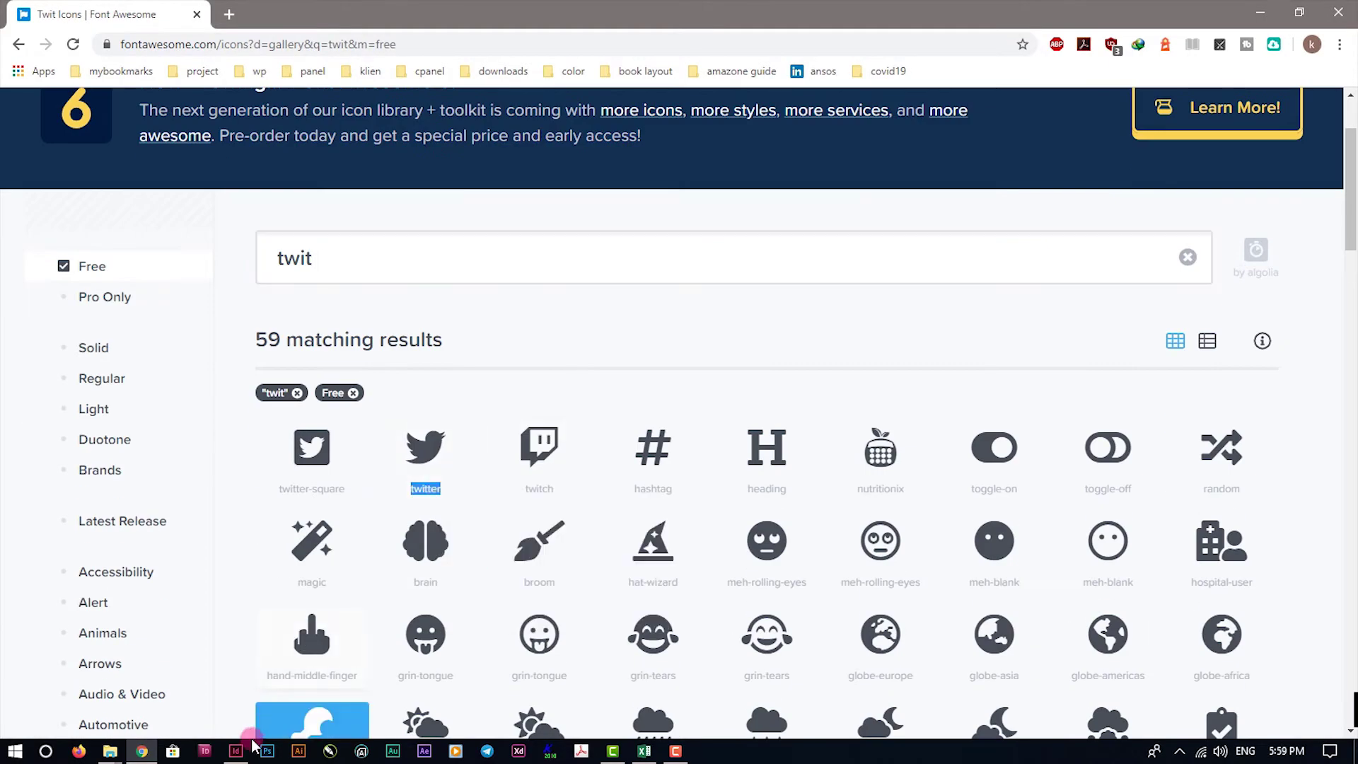
key(alt+Tab)
key(ctrl+v)
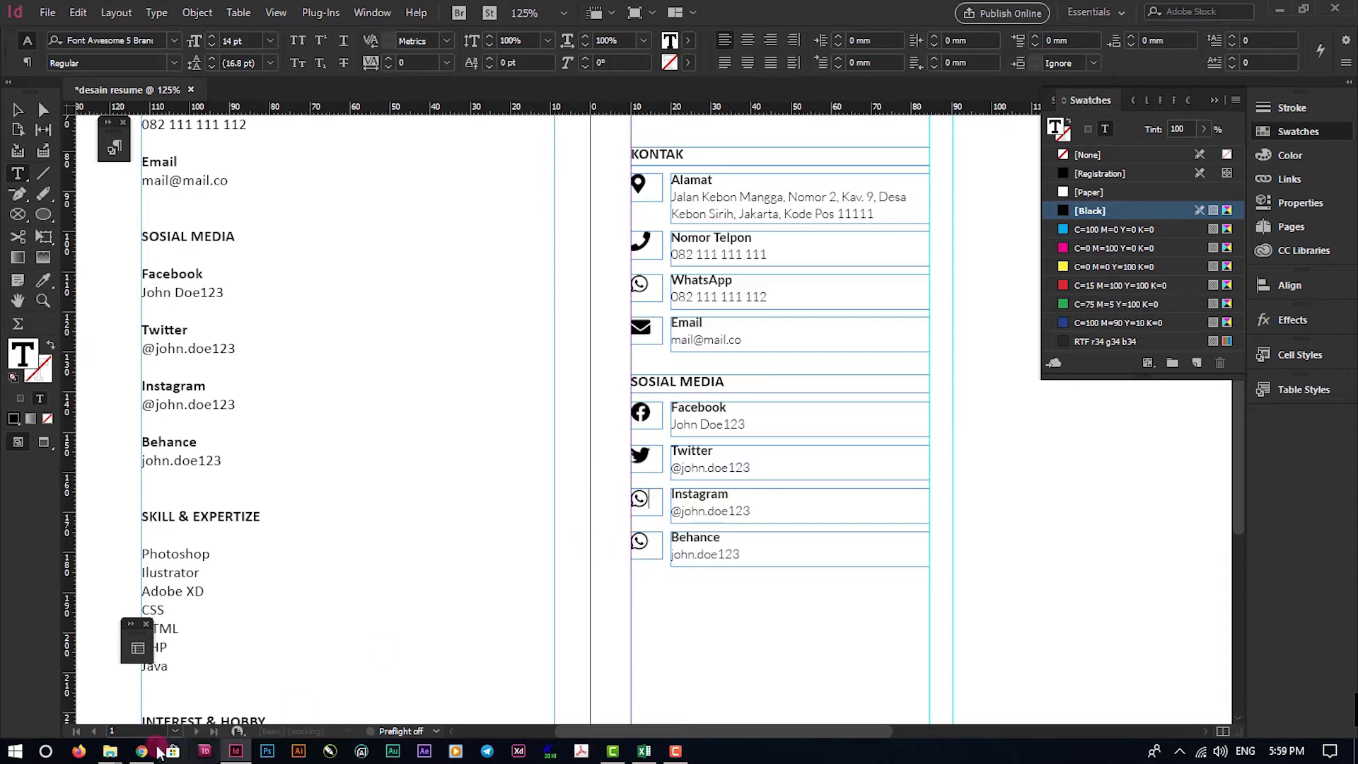
Search Font Awesome for "insta", copy the "instagram" icon name and paste it over the Instagram row's icon in the resume
key(alt+Tab)
click(342, 233)
key(ctrl+a)
text(insta)
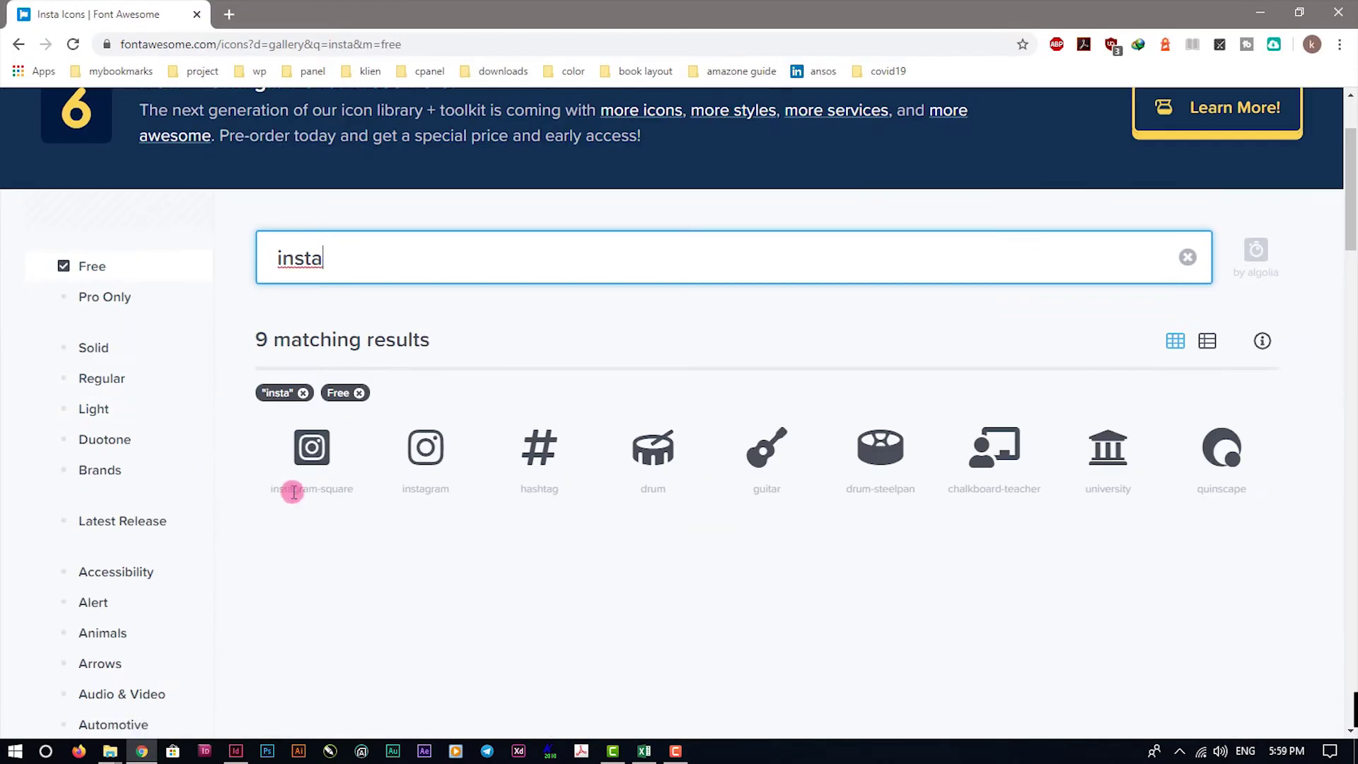
double_click(425, 488)
right_click(446, 488)
click(454, 503)
key(alt+Tab)
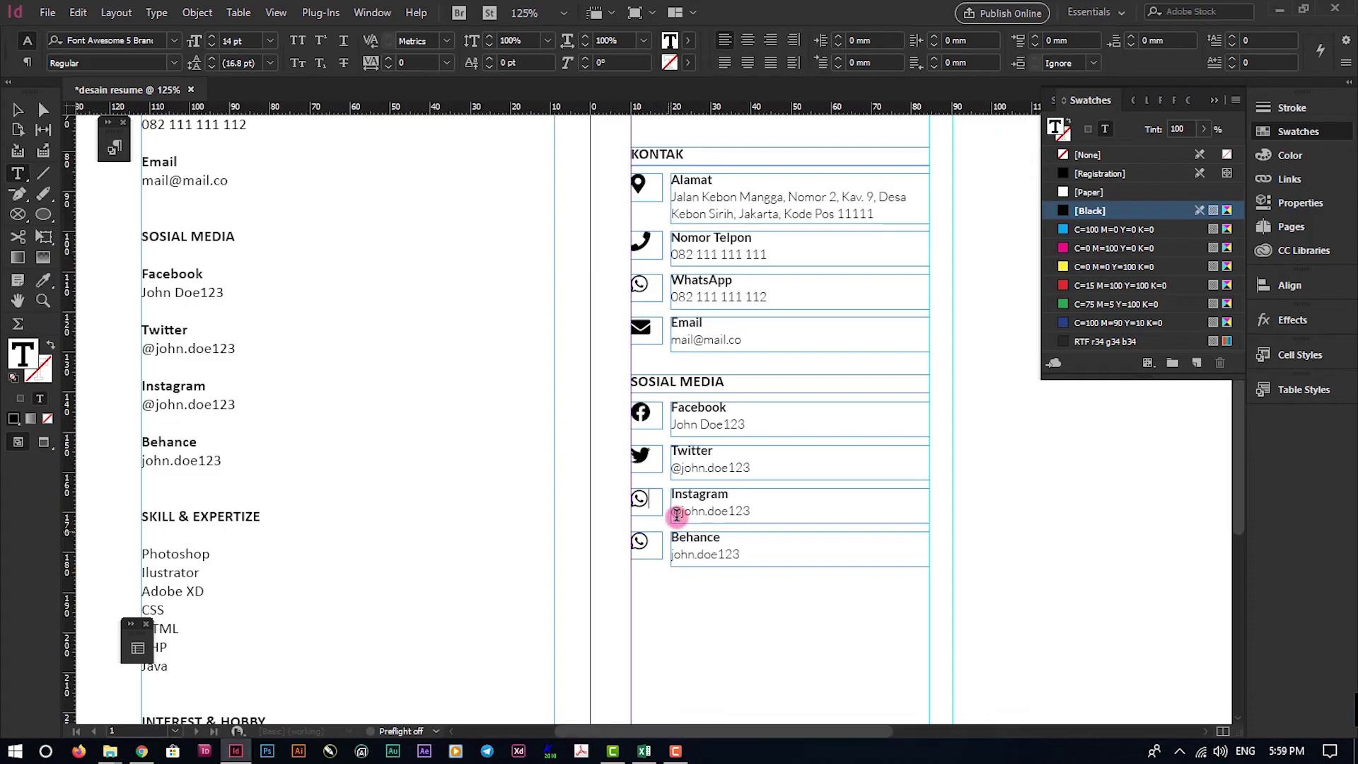
key(ctrl+v)
Search Font Awesome for "behan", copy the "behance-square" icon name and paste it over the Behance row's icon in the resume
key(alt+Tab)
click(332, 258)
key(ctrl+a)
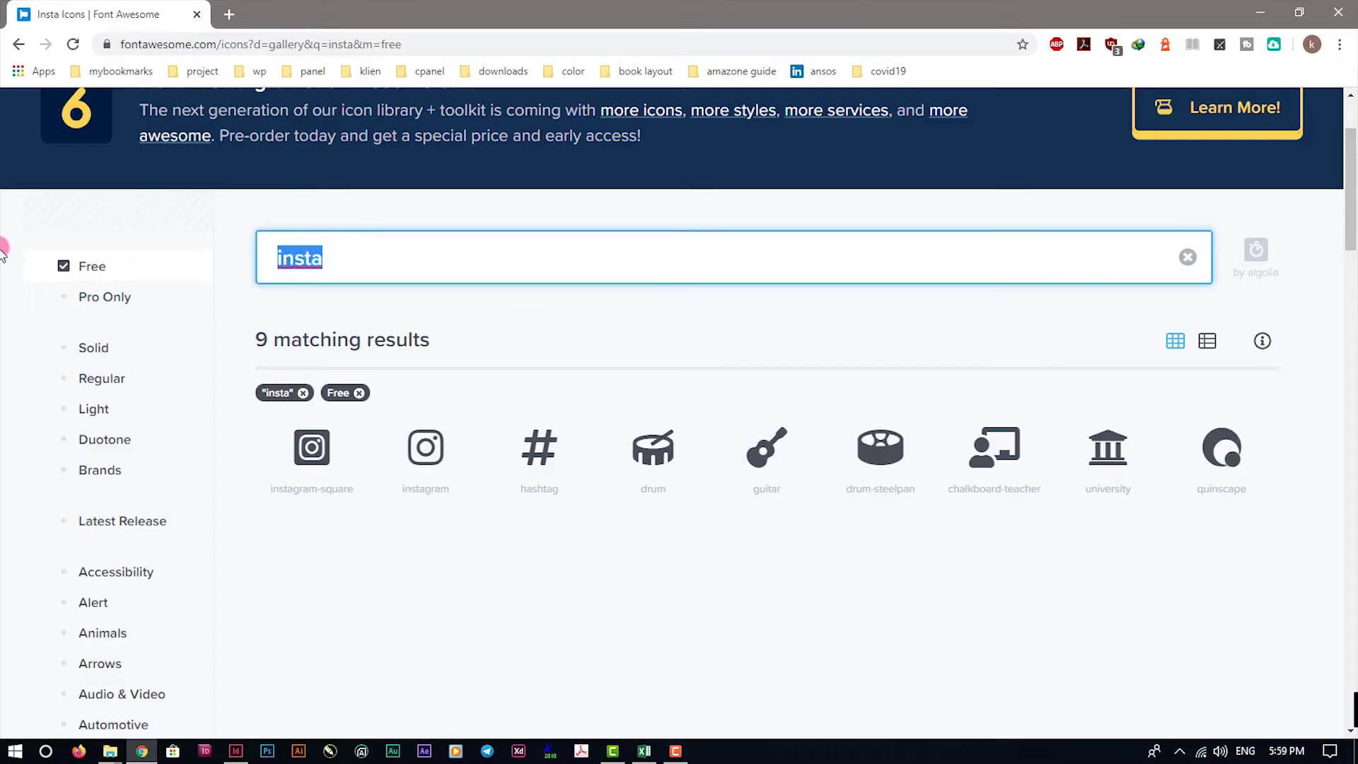
text(behan)
scroll(307, 358, down, 4)
double_click(325, 349)
right_click(332, 355)
click(355, 372)
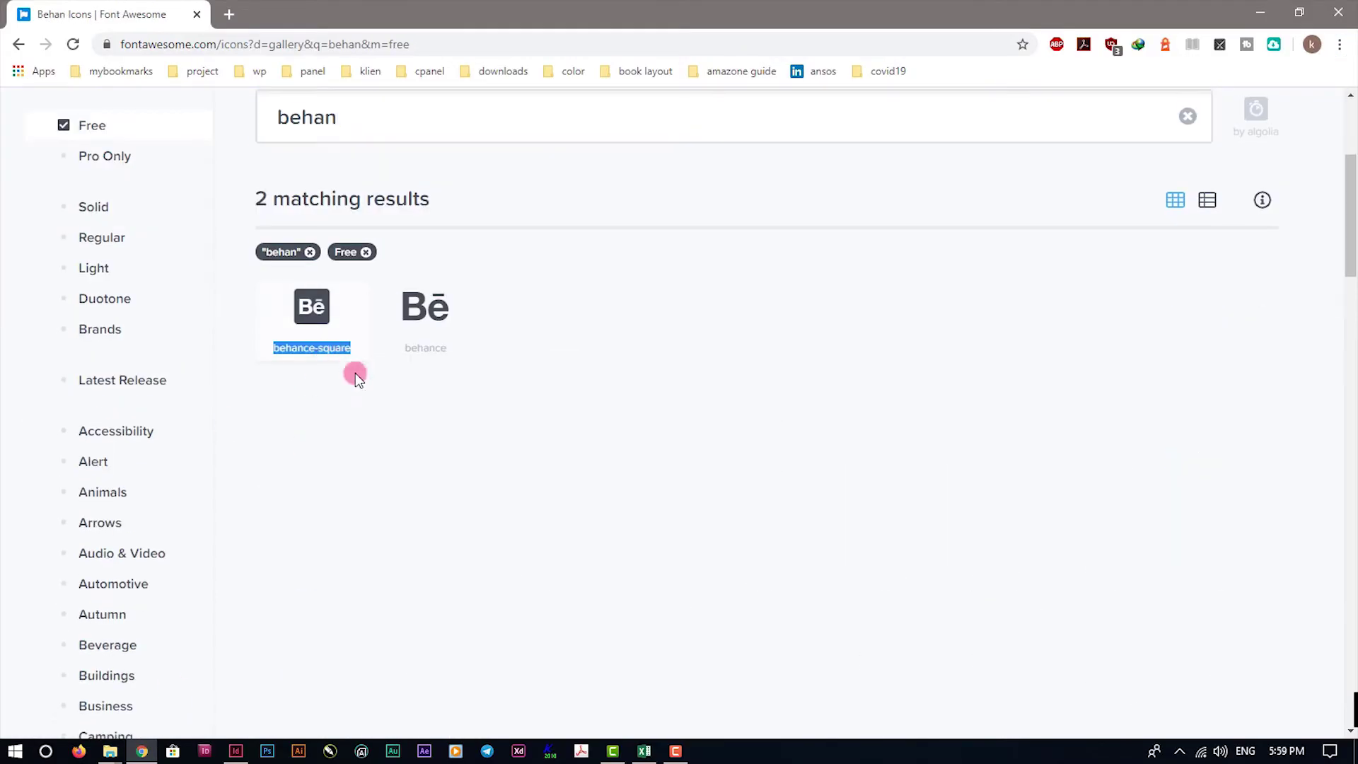
key(alt+Tab)
drag(691, 554, 640, 541)
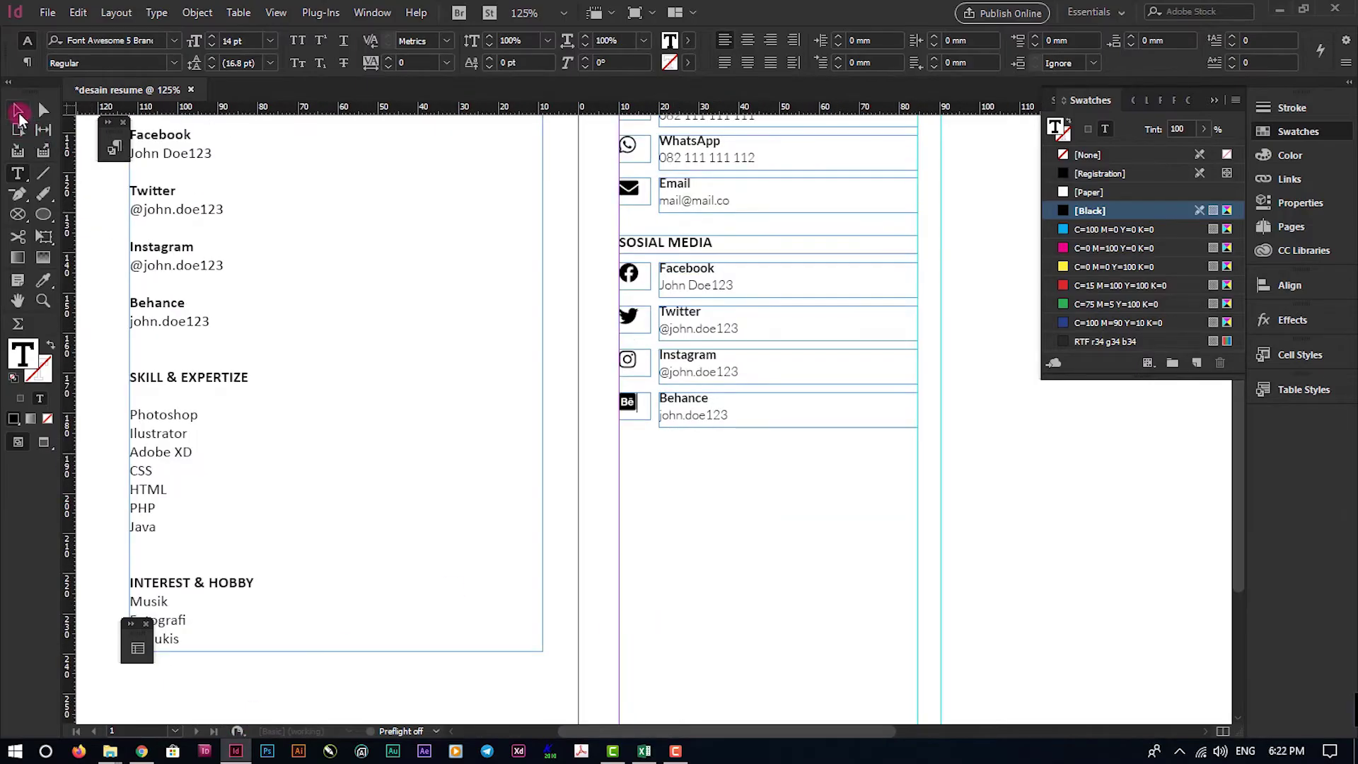
Duplicate the "SOSIAL MEDIA" heading frame below the Behance row and replace its text with "SKILL & EXPERTIZE" from the source text
click(18, 111)
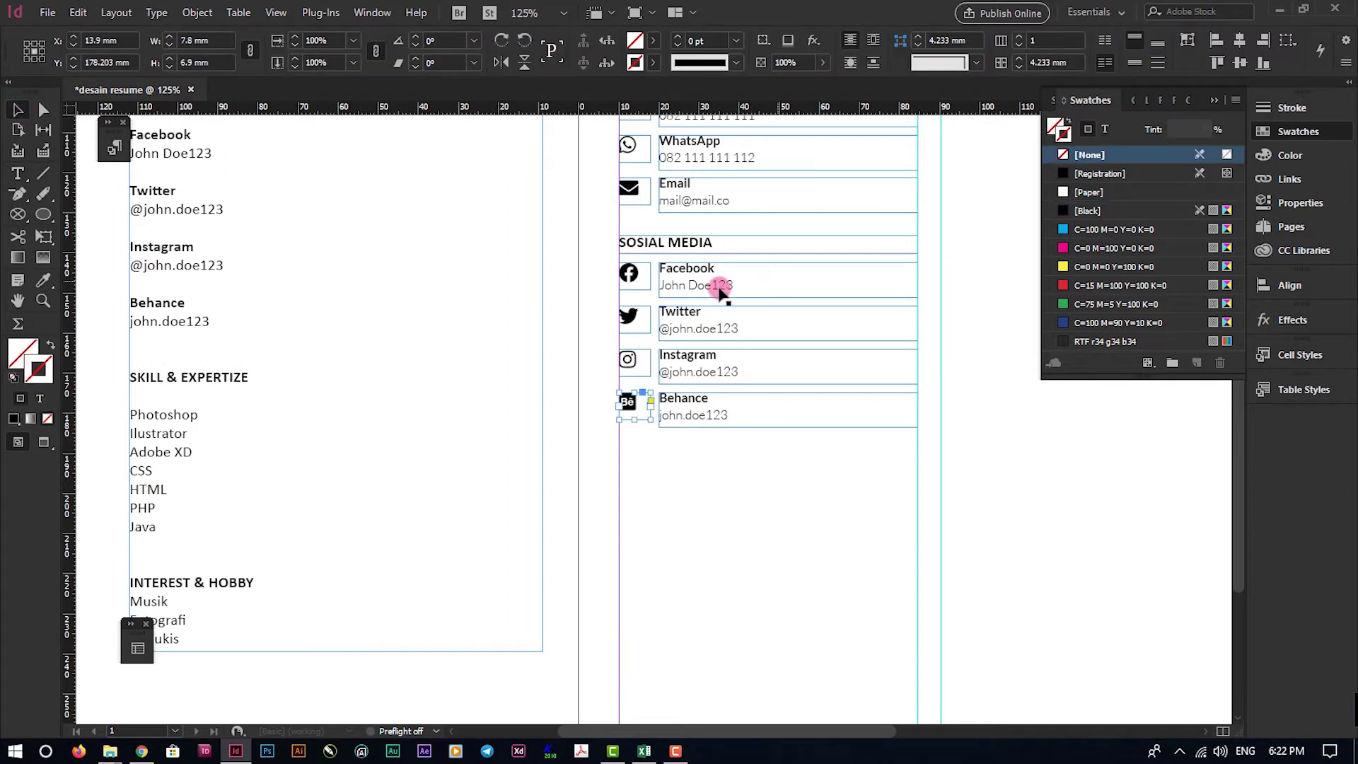
click(715, 249)
drag(758, 252, 788, 465)
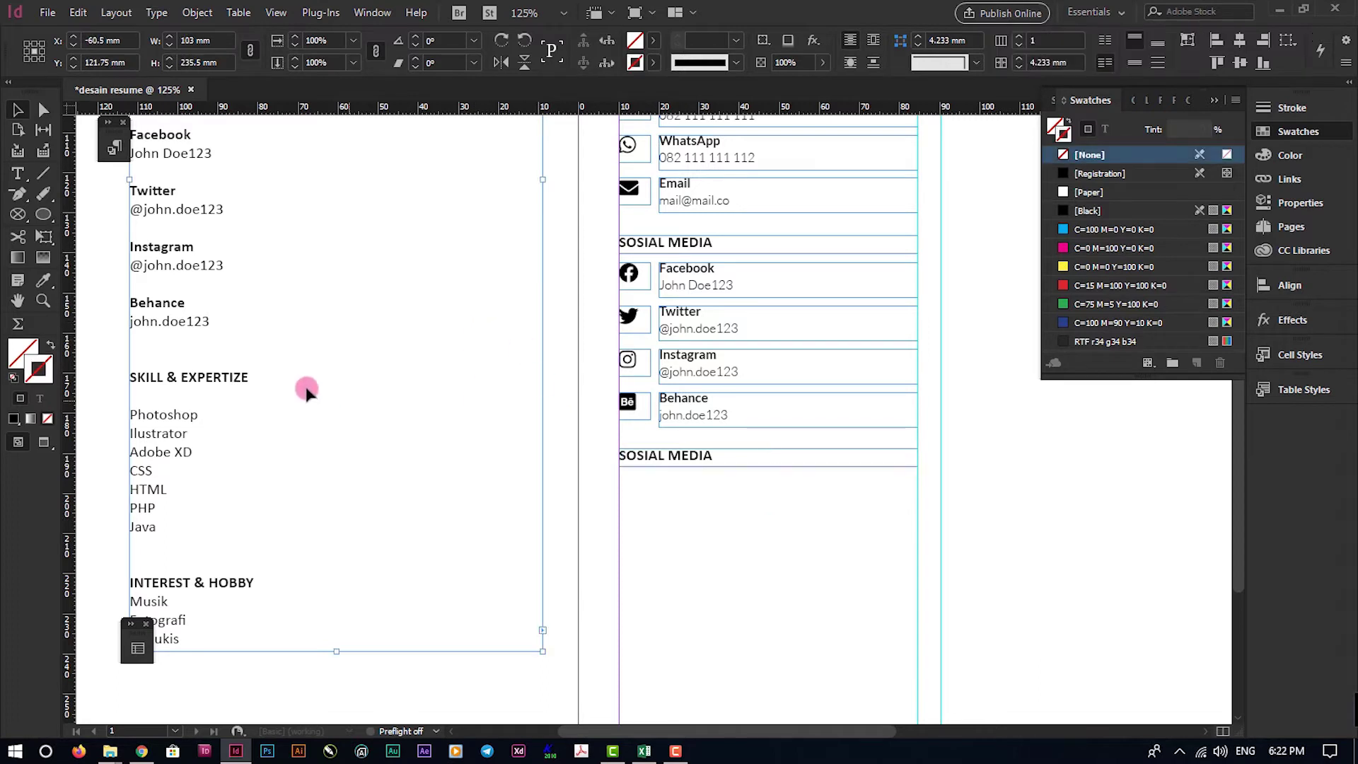
double_click(261, 376)
drag(261, 376, 129, 377)
triple_click(706, 459)
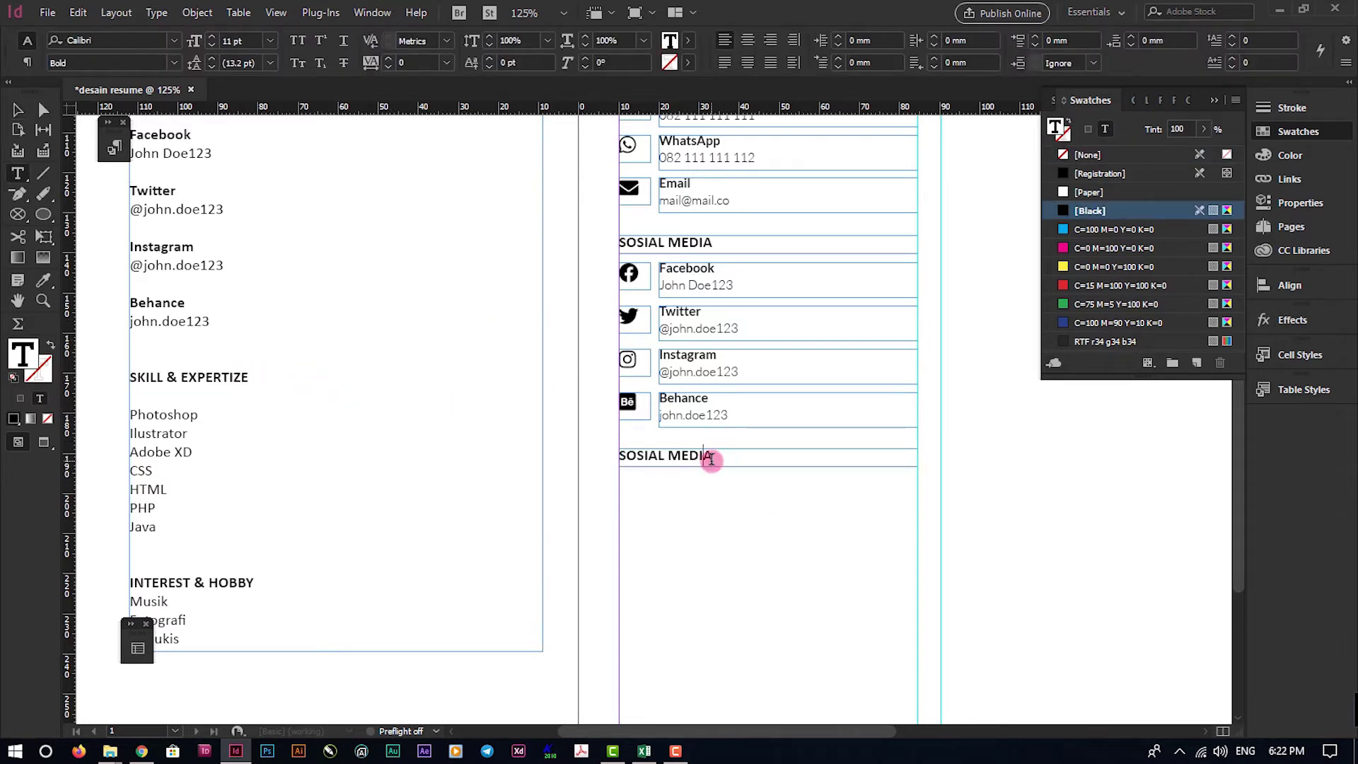
key(ctrl+v)
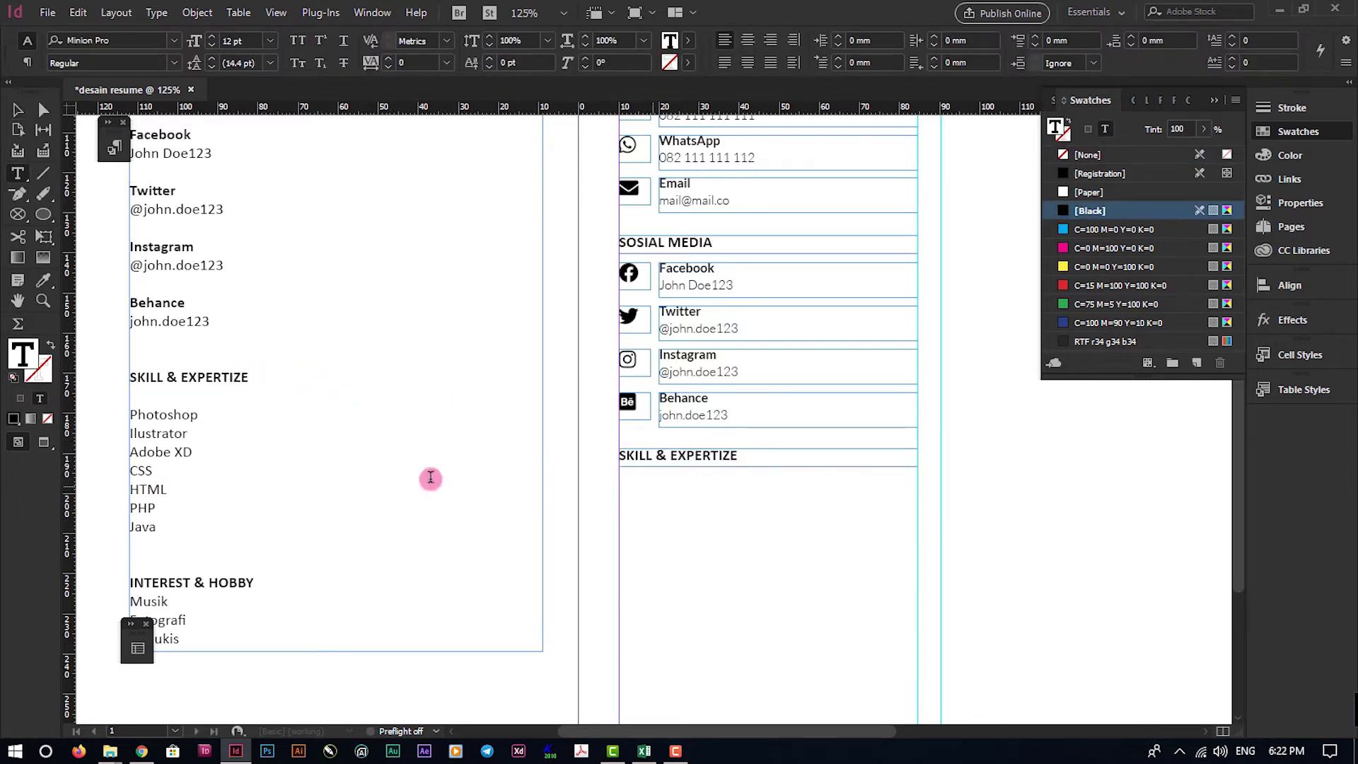
key(Escape)
key(w)
key(w)
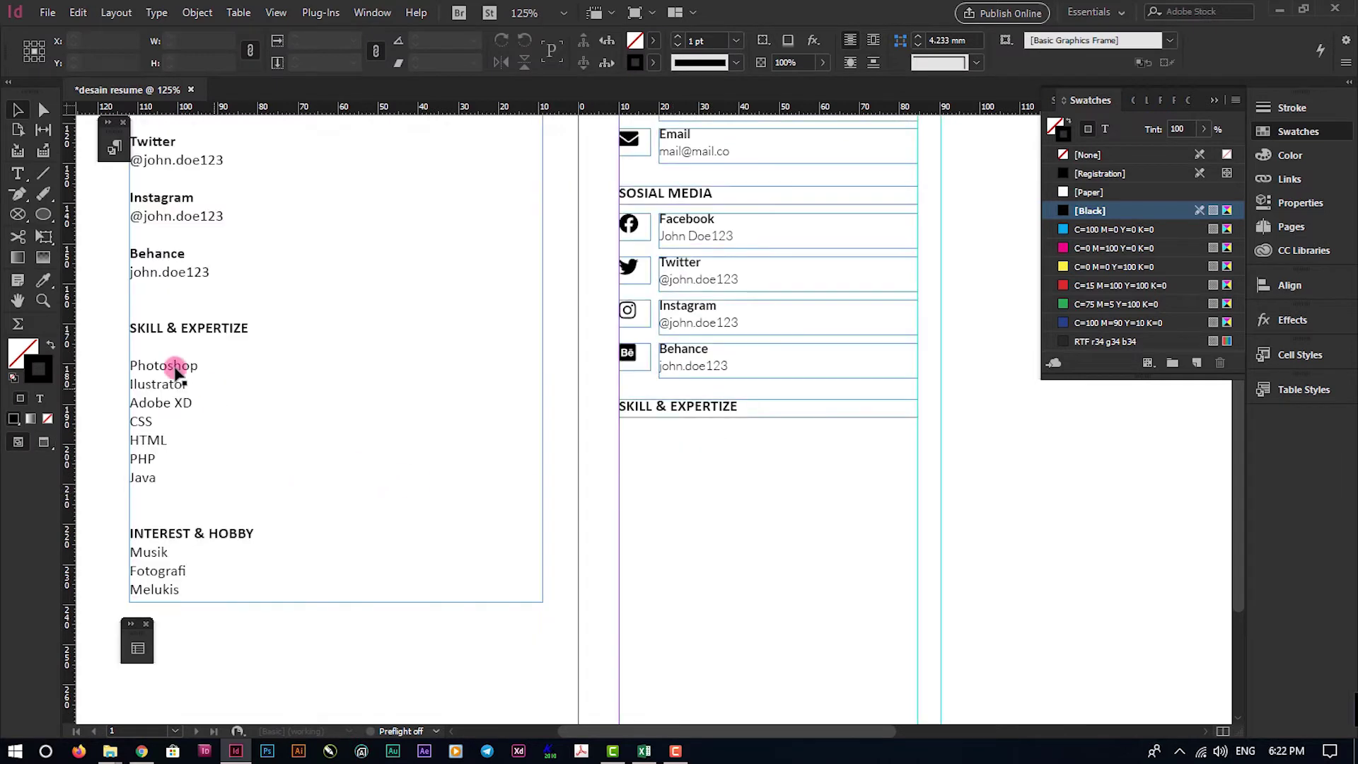
Copy "Photoshop" from the source text into its own frame about 42 mm wide, aligned to the left margin below "SKILL & EXPERTIZE"
double_click(139, 366)
double_click(139, 365)
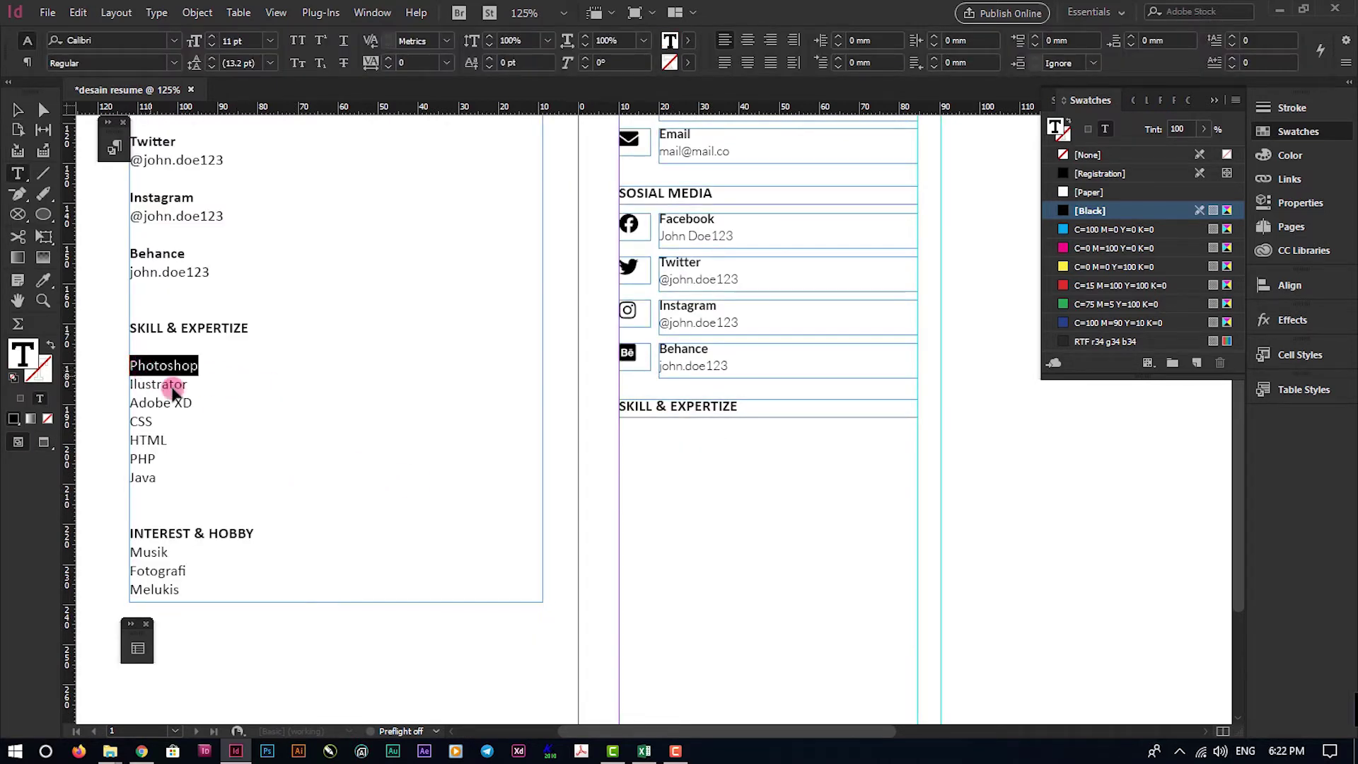
key(ctrl+c)
right_click(704, 486)
click(749, 511)
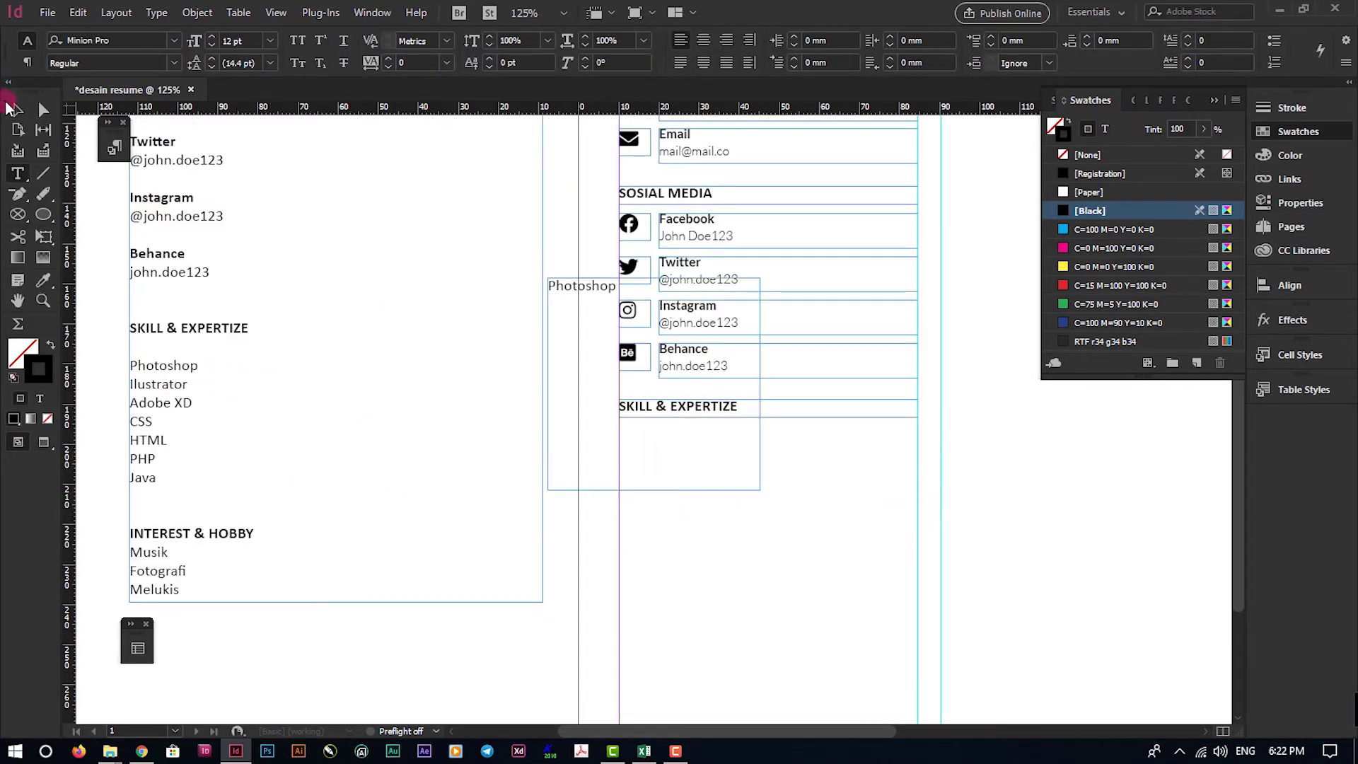
drag(612, 424, 675, 498)
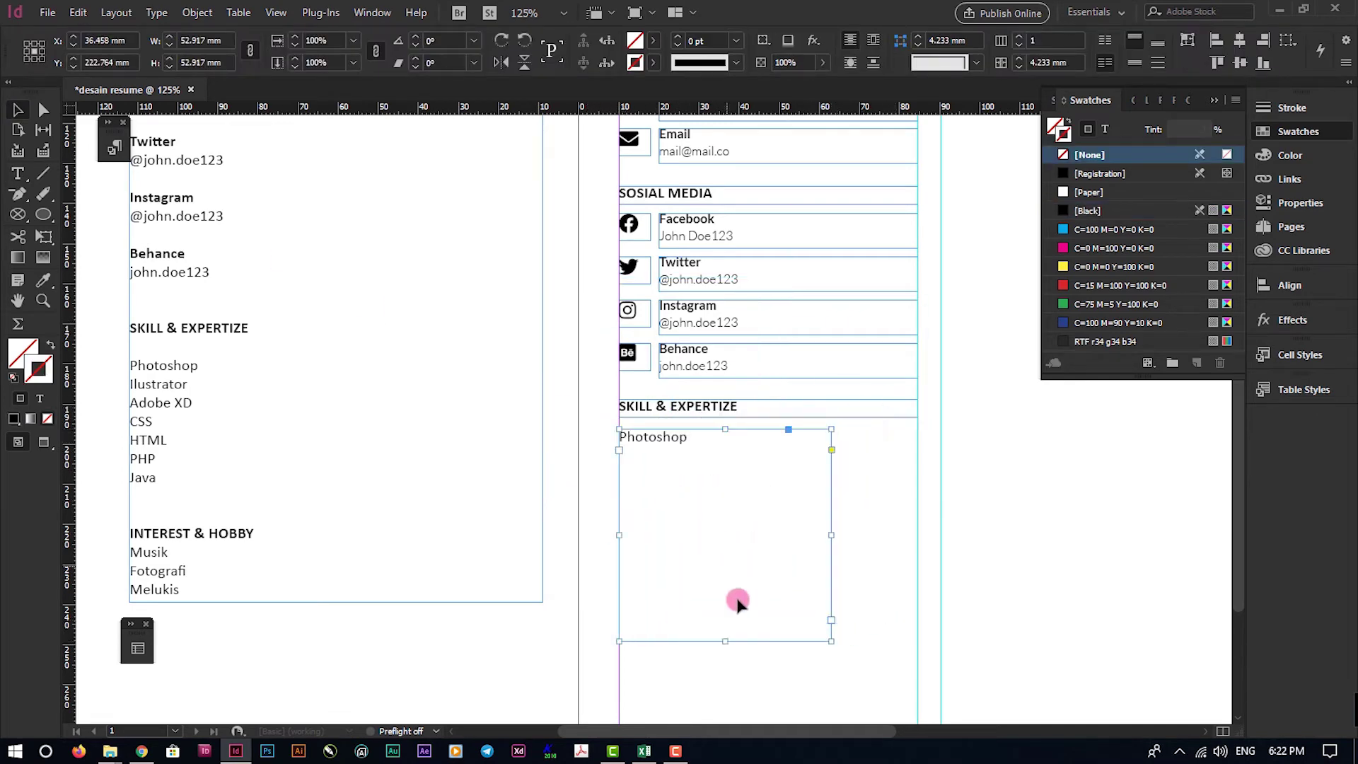
drag(725, 641, 707, 445)
scroll(758, 456, up, 3)
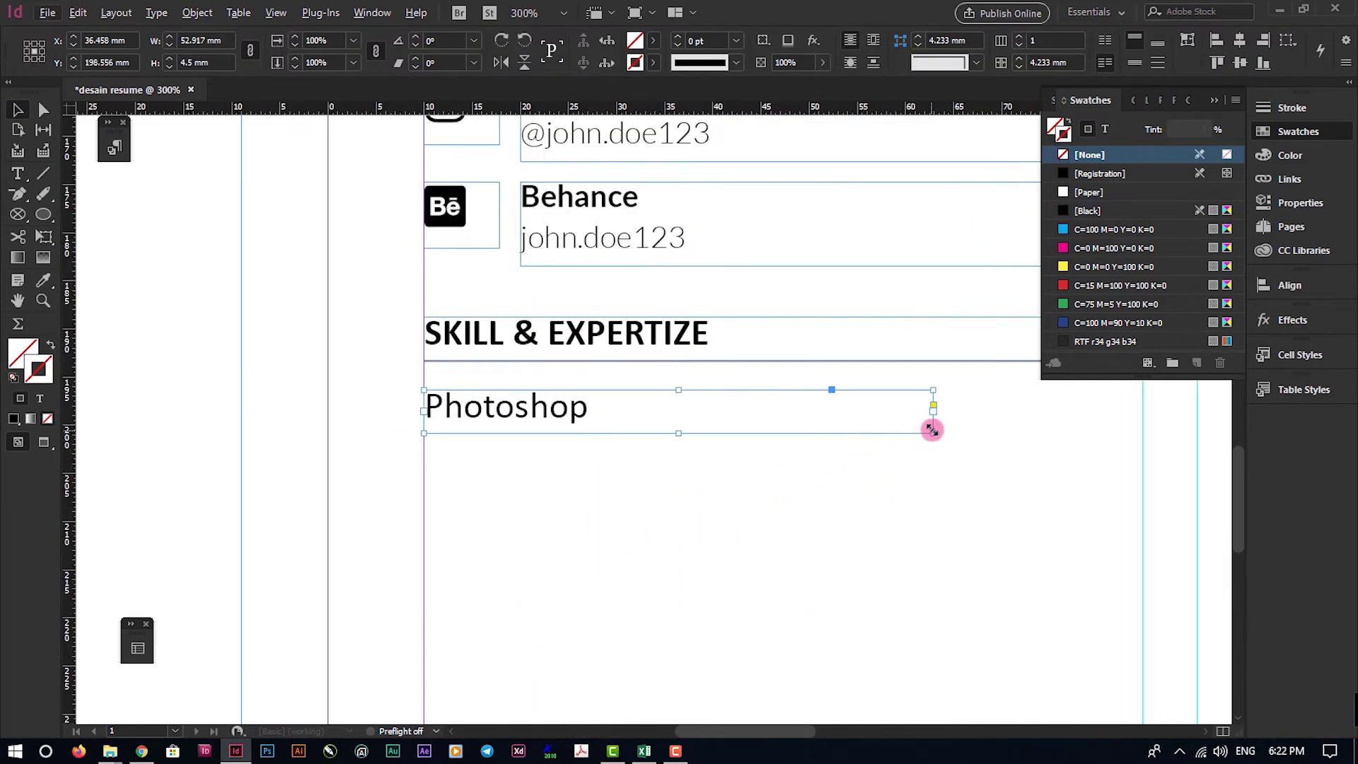
drag(932, 429, 831, 429)
Format the "Photoshop" skill text in Lato Light at 9 pt
double_click(654, 403)
key(ctrl+a)
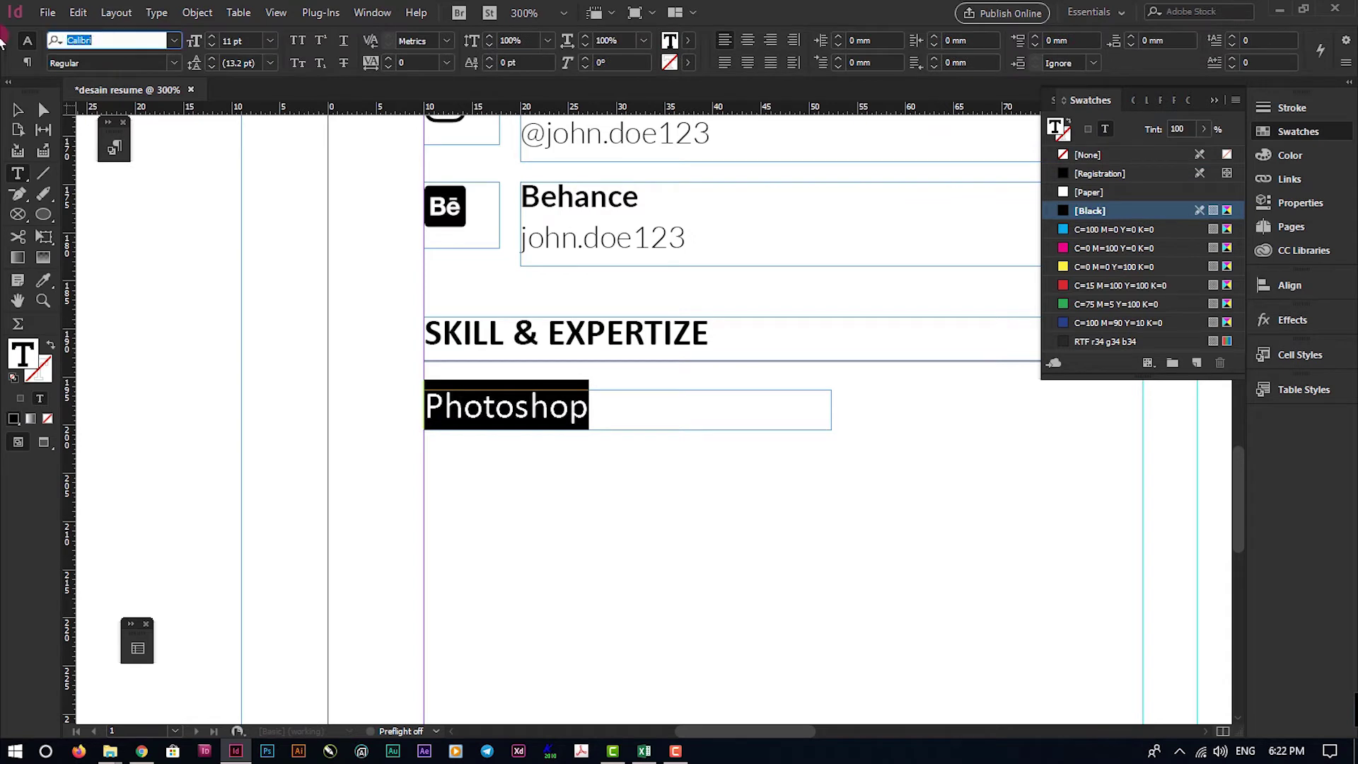
text(Lato)
key(Tab)
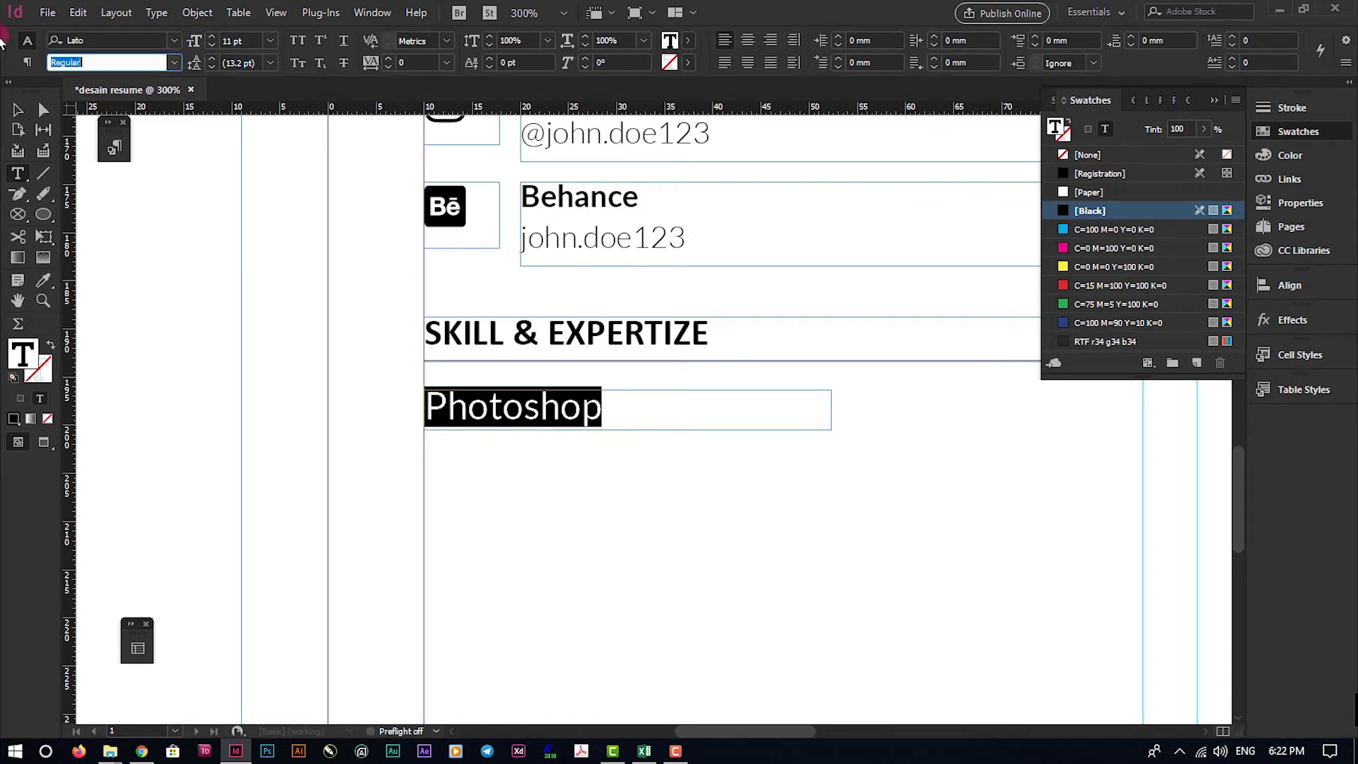
click(270, 41)
click(251, 117)
click(174, 63)
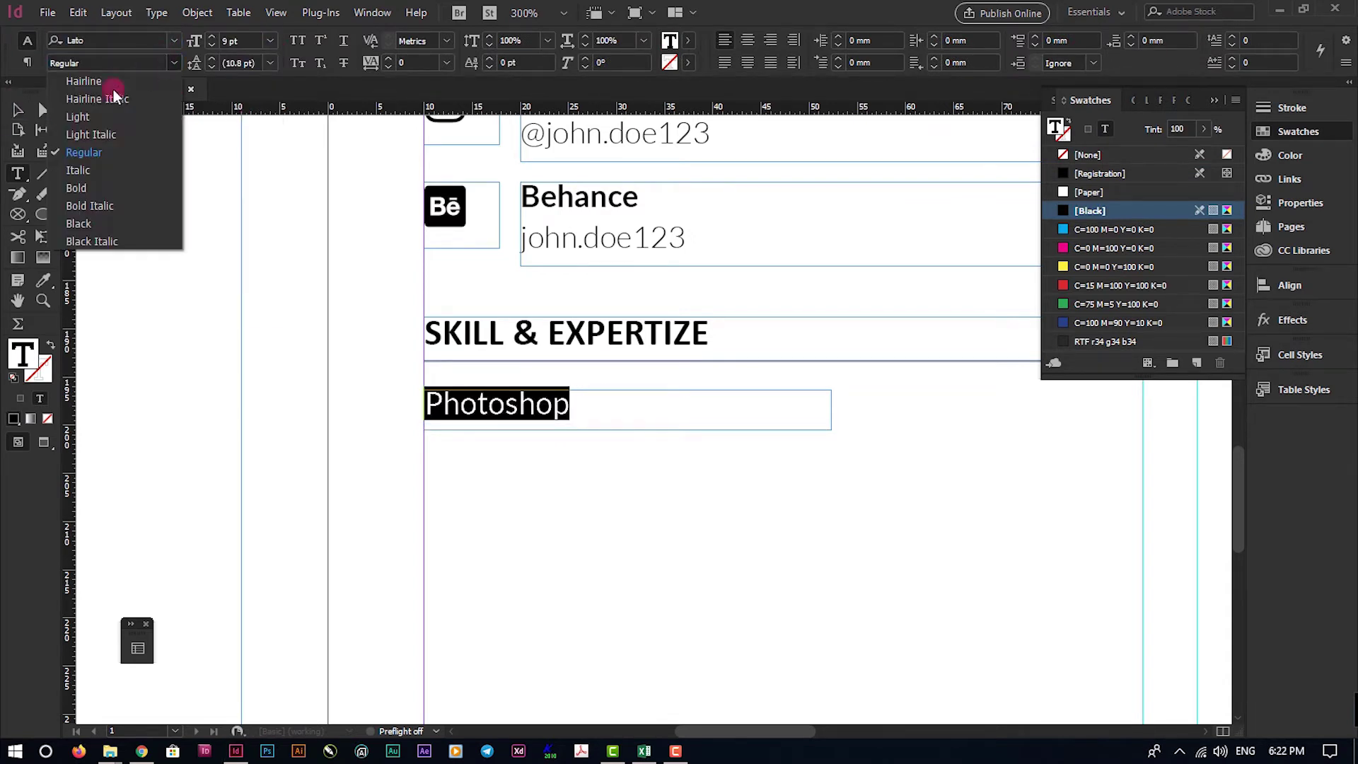
click(77, 131)
Tighten the "Photoshop" text frame to about 3.9 mm high and about 28 mm wide
click(18, 110)
drag(629, 430, 621, 427)
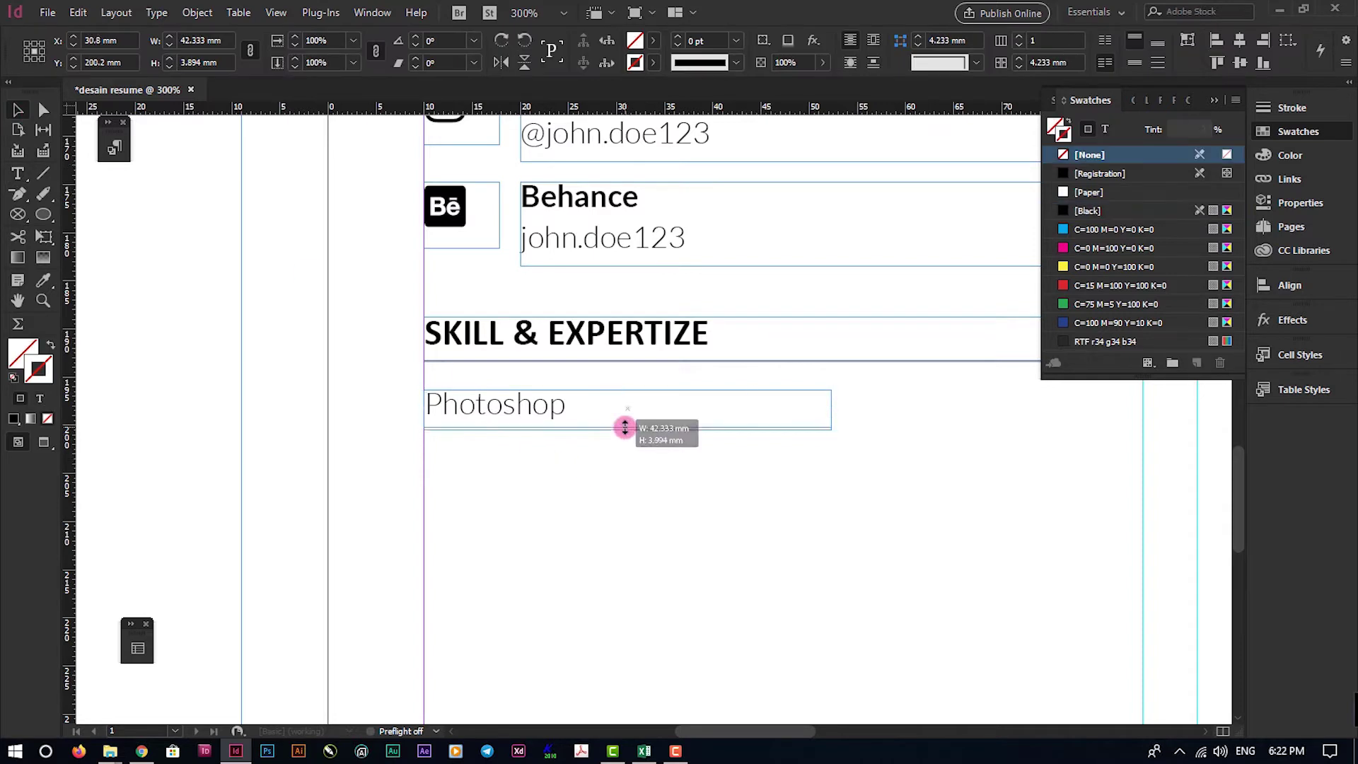
drag(830, 427, 696, 424)
click(646, 470)
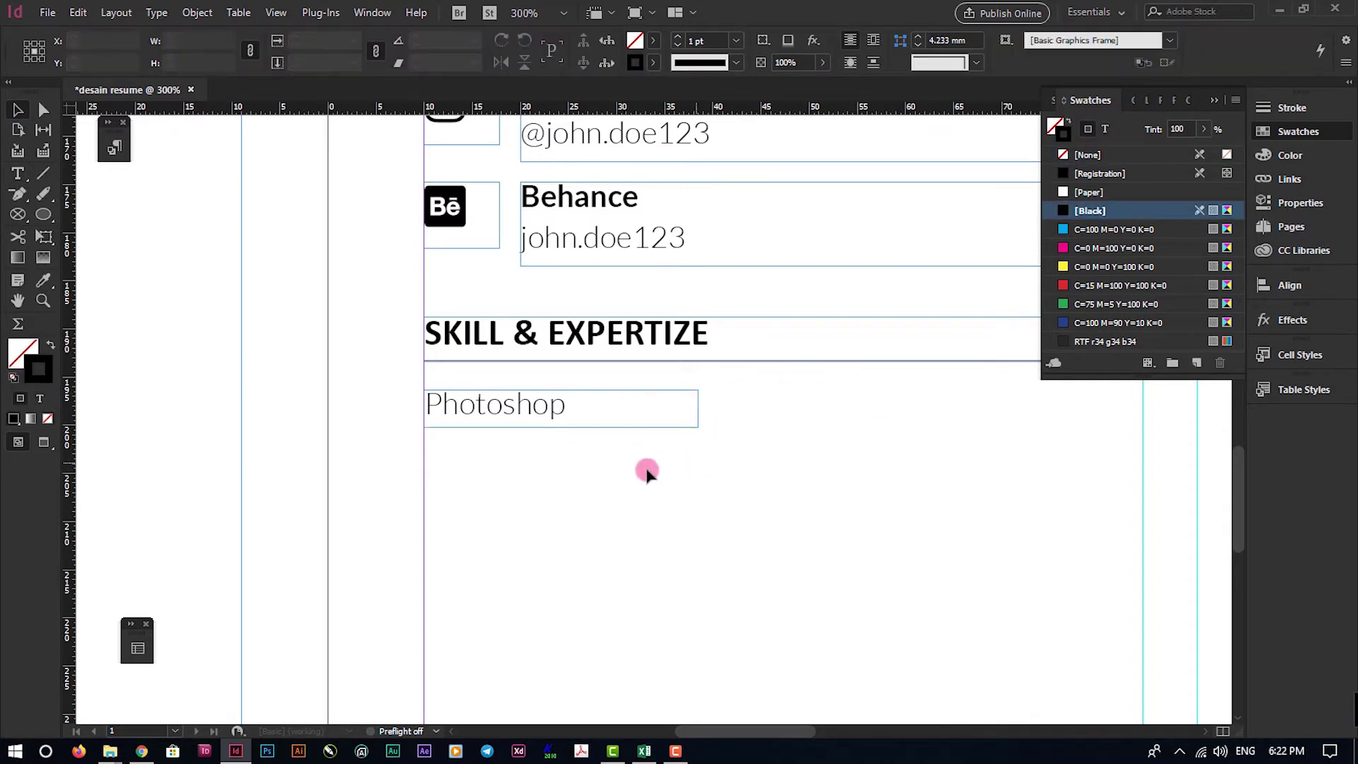
Draw a thin rectangle about 46 mm wide and 1.1 mm high from the "Photoshop" frame's right edge to the column guide
key(ctrl+minus)
drag(43, 213, 78, 230)
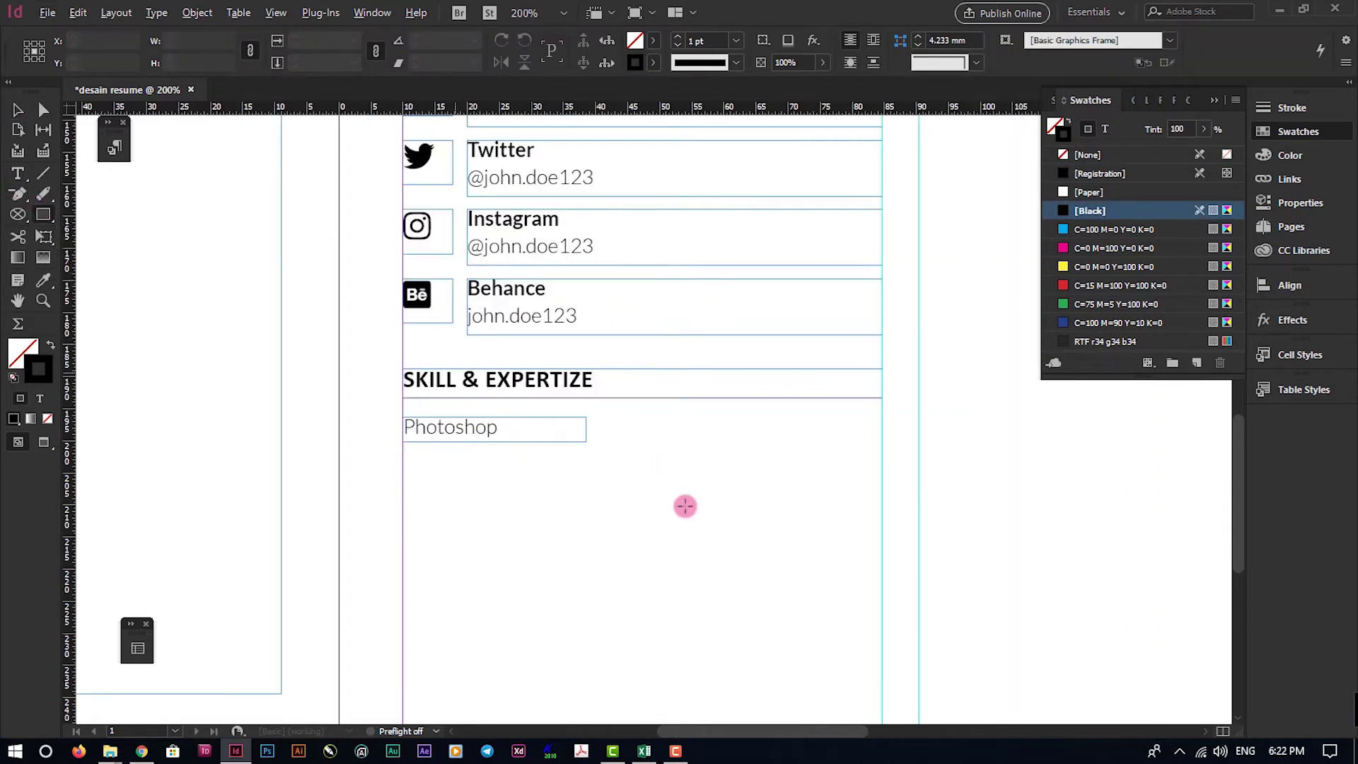
key(ctrl+equal)
drag(421, 372, 868, 380)
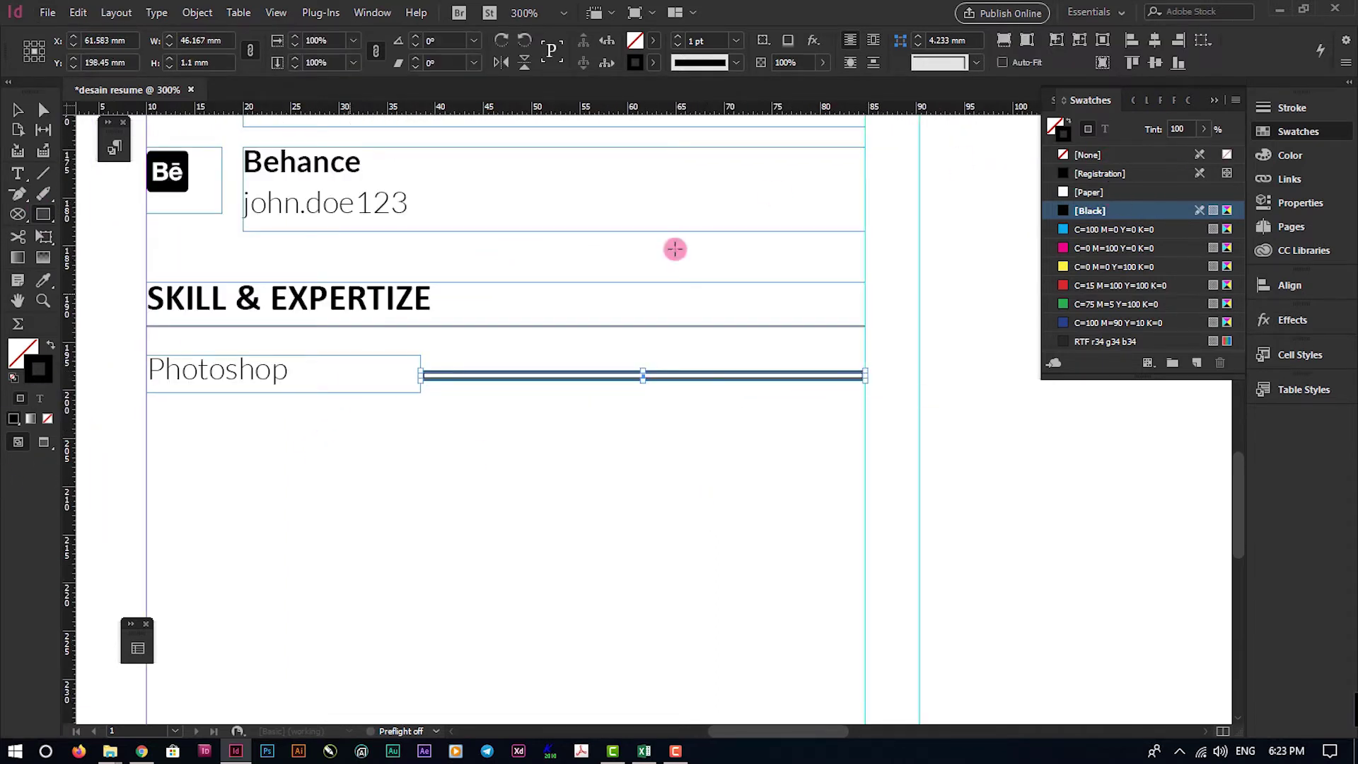
Remove the stroke from the thin skill bar and fill it with [Black]
click(1083, 154)
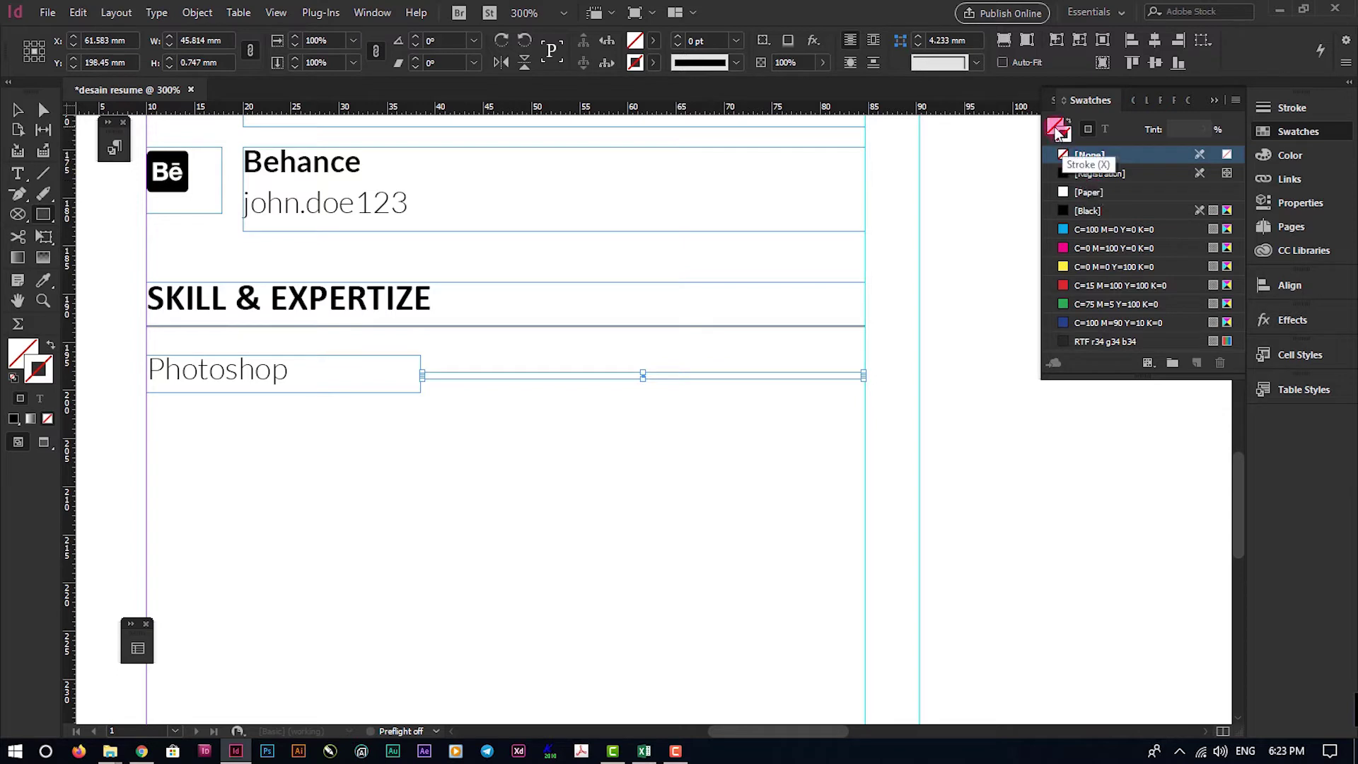
click(1053, 126)
click(1087, 211)
click(17, 110)
click(516, 436)
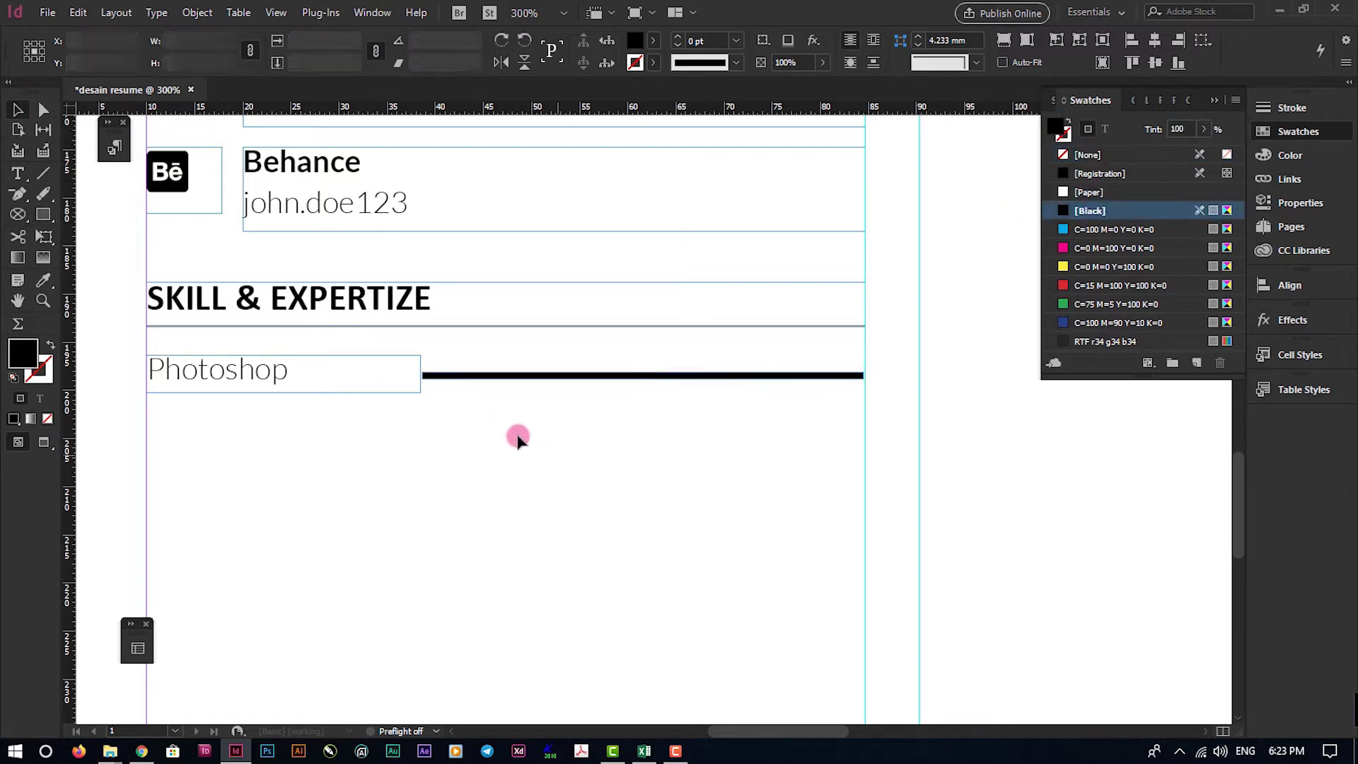
Set the tint of the thin black skill bar to 80%
click(516, 381)
click(1188, 127)
text(8)
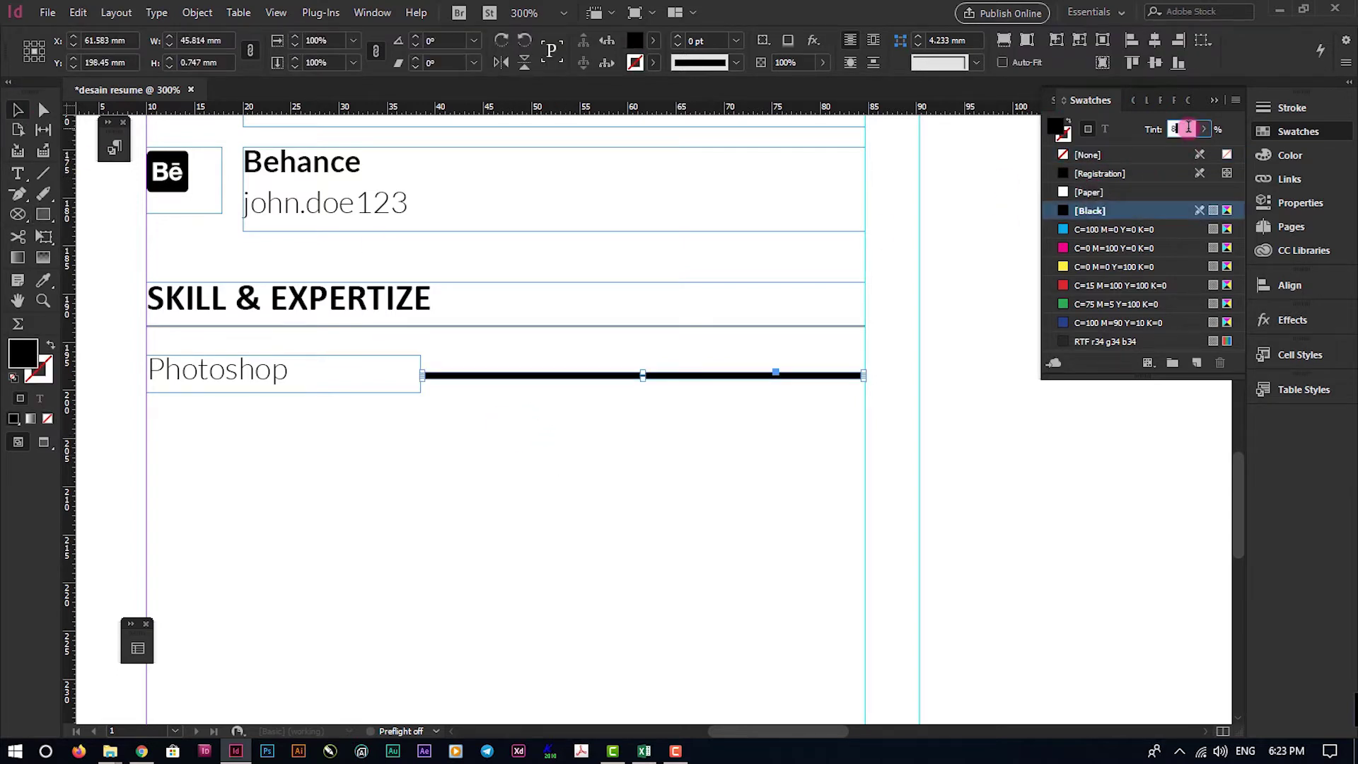
text(0)
key(Return)
Duplicate the skill bar in place and shorten the copy from its right end to about 39 mm
scroll(654, 424, up, 1)
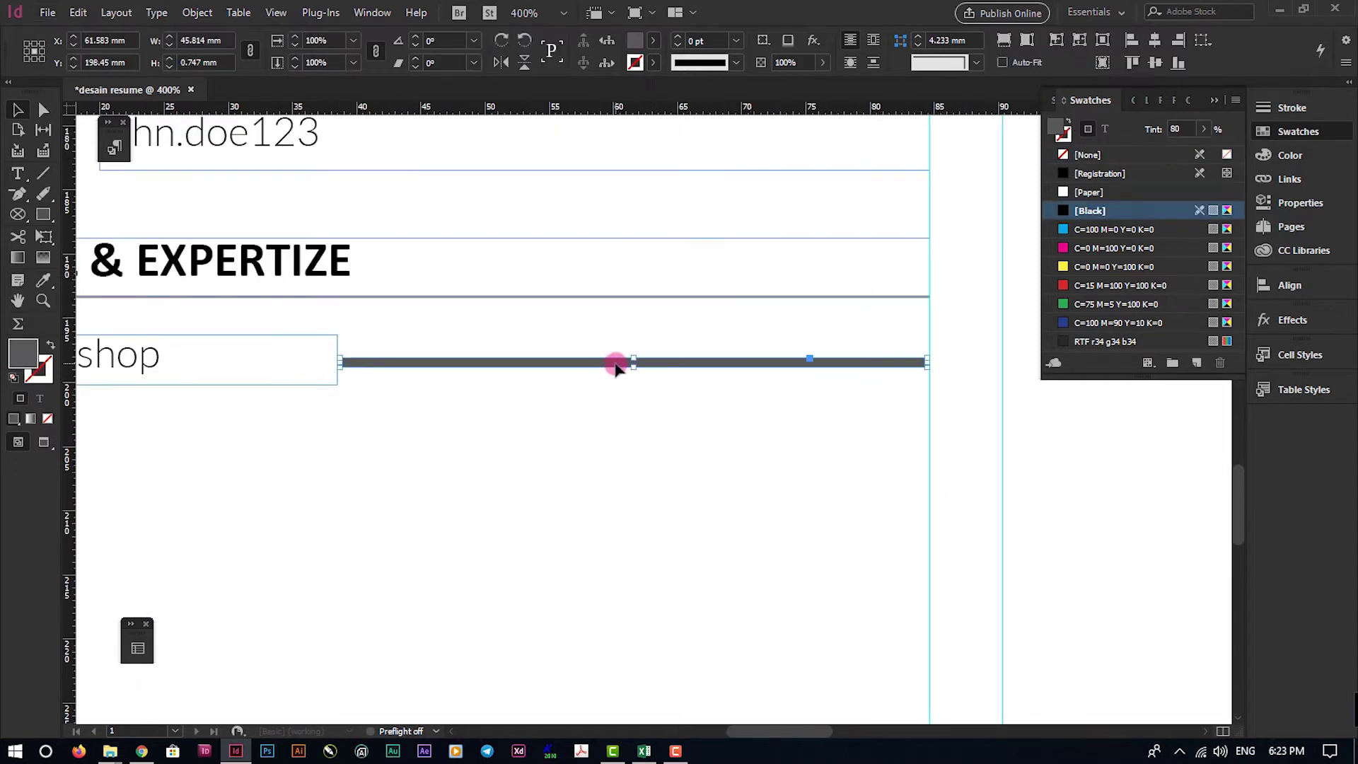
right_click(615, 366)
click(652, 274)
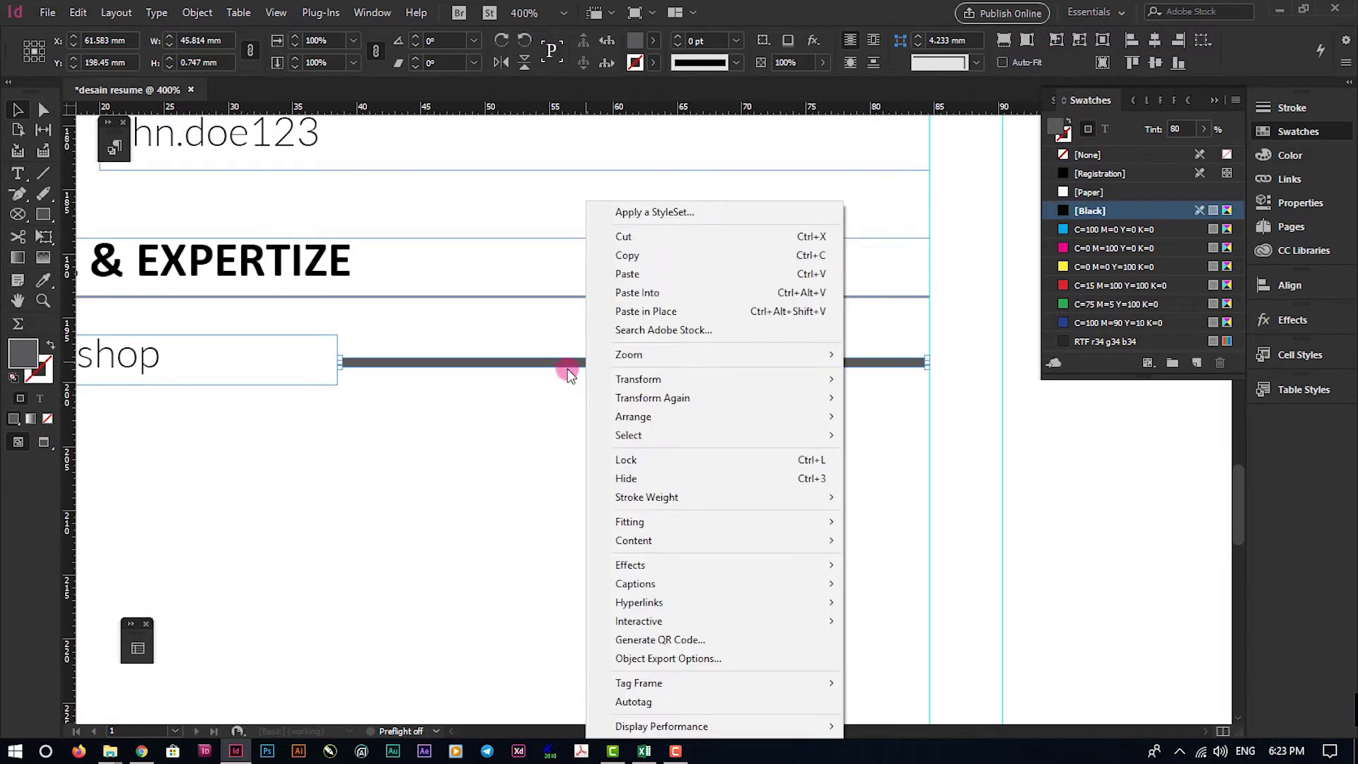
click(721, 310)
drag(929, 363, 842, 363)
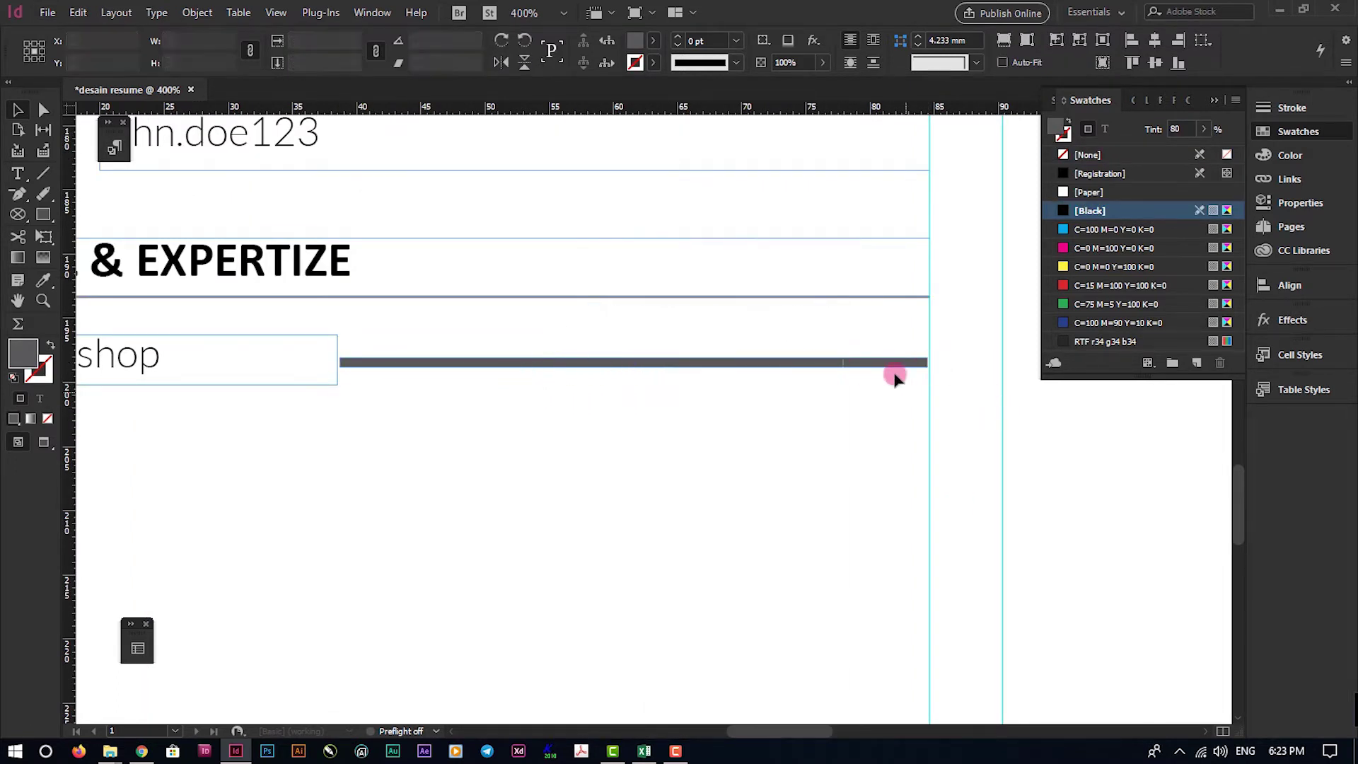
Lighten the full-length skill bar behind the shortened copy to a 20% tint
key(Return)
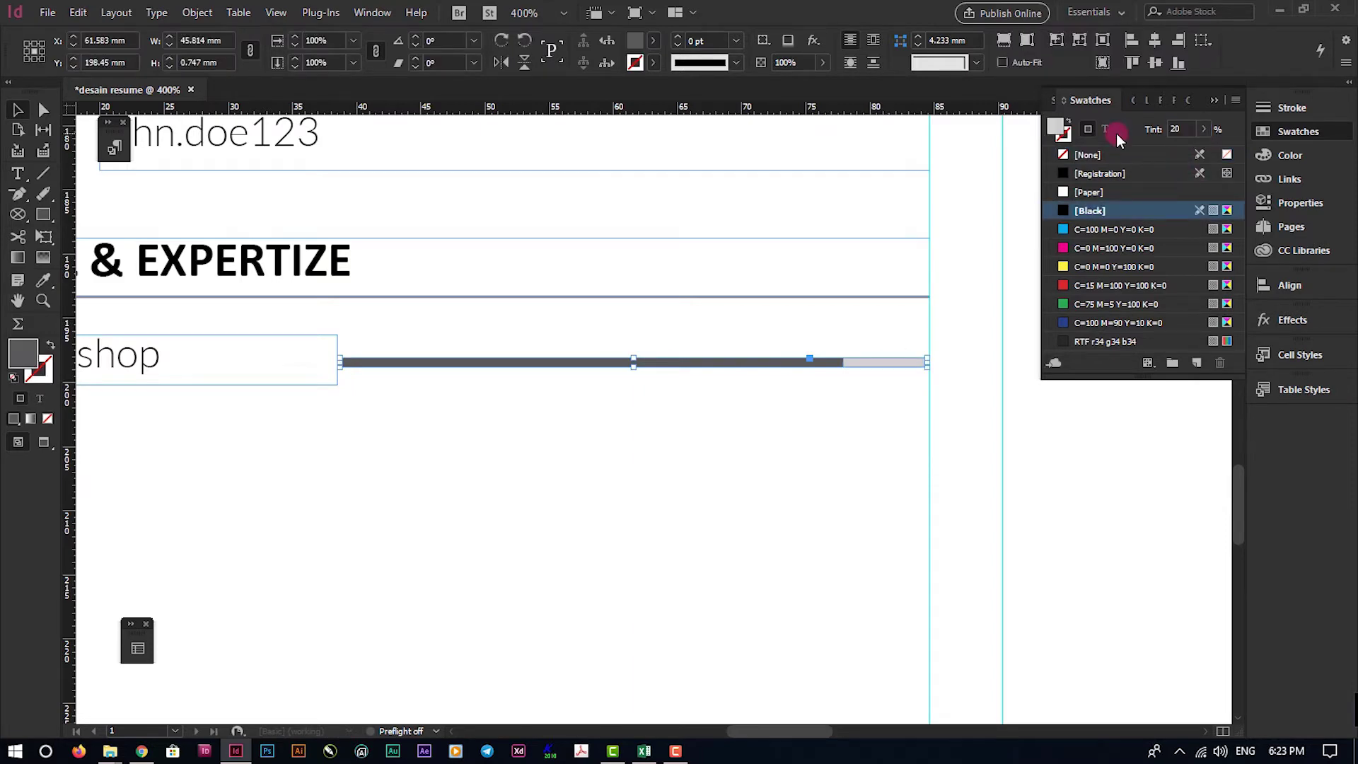
click(809, 485)
scroll(809, 485, down, 2)
scroll(498, 453, up, 2)
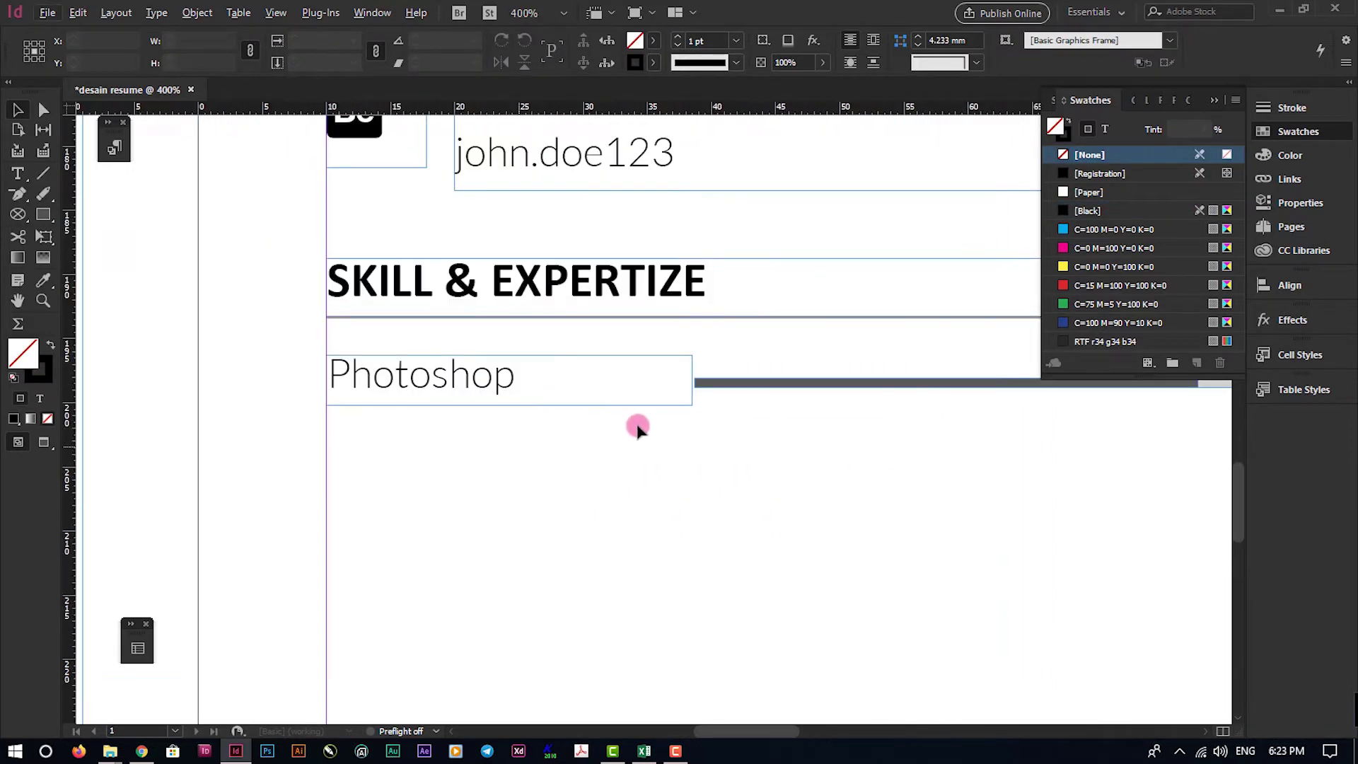
Increase the height of both overlapping skill bars to 1.4 mm
scroll(566, 431, down, 1)
scroll(778, 457, down, 1)
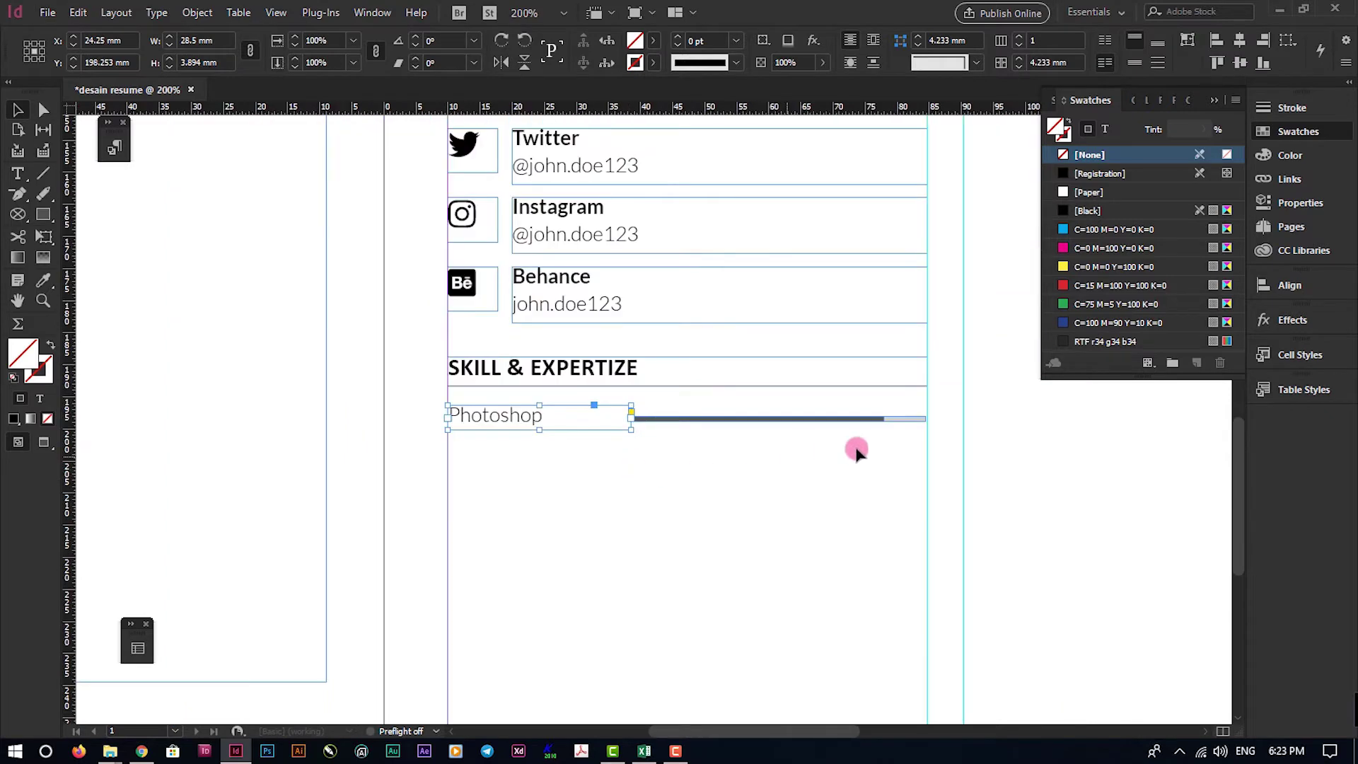
drag(869, 404, 910, 444)
scroll(909, 443, up, 4)
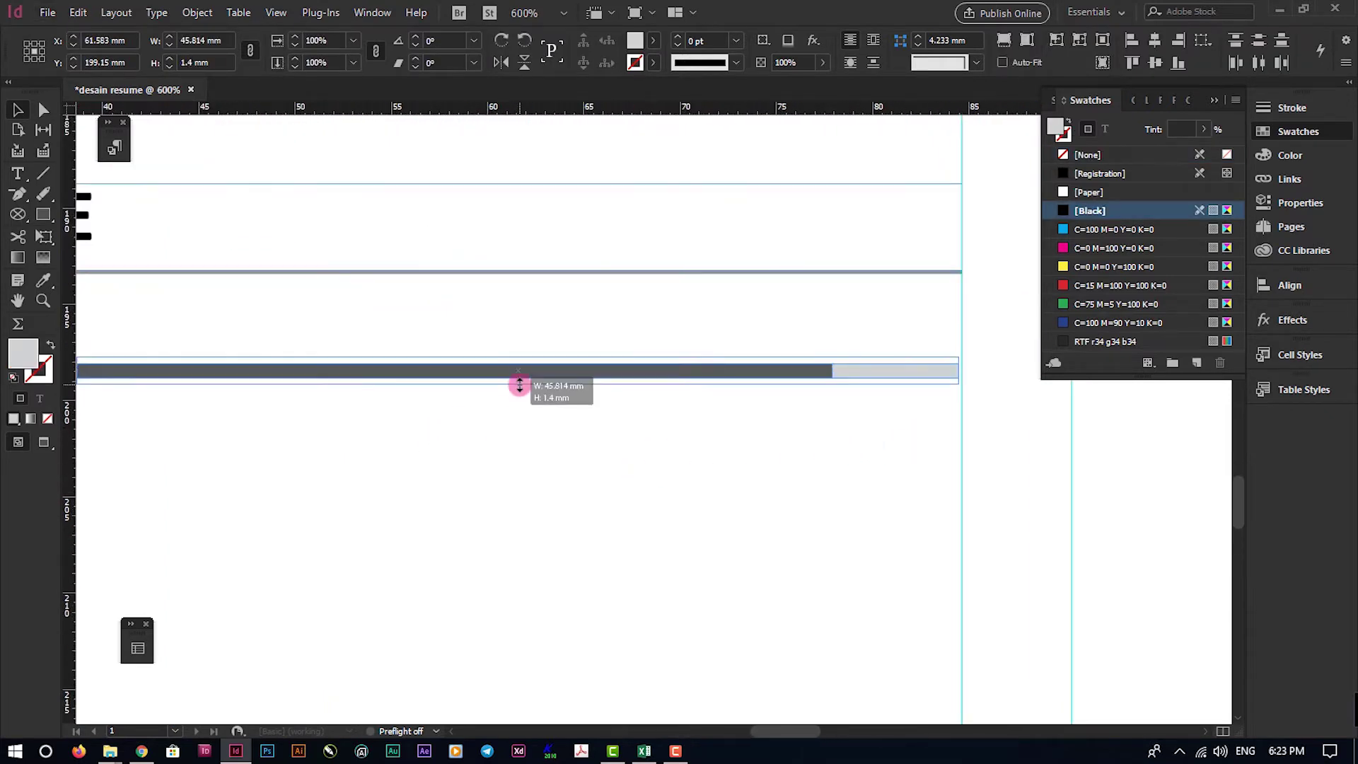
click(637, 442)
Duplicate the "Photoshop" text frame with its two bars about 4 mm further down as a second skill row
scroll(658, 442, down, 4)
scroll(540, 450, down, 1)
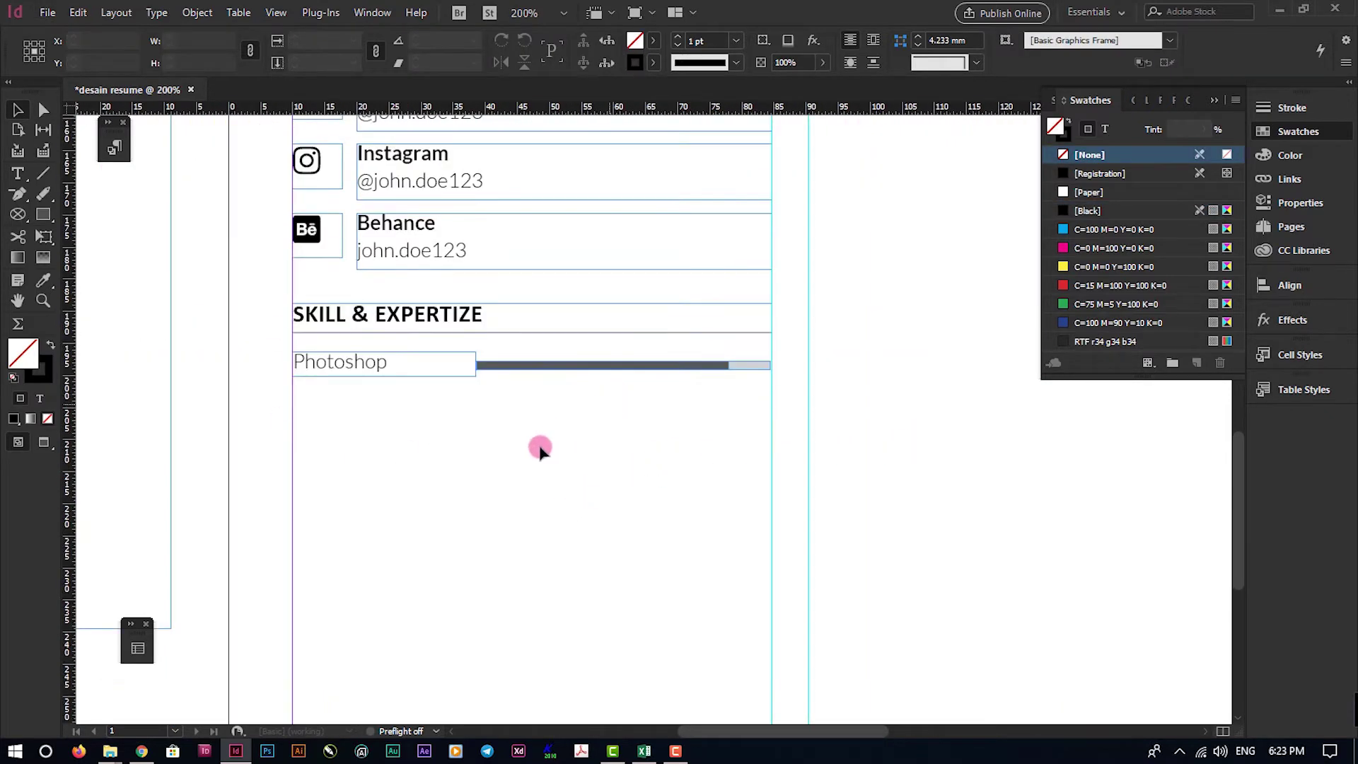
scroll(692, 438, down, 2)
scroll(670, 433, left, 2)
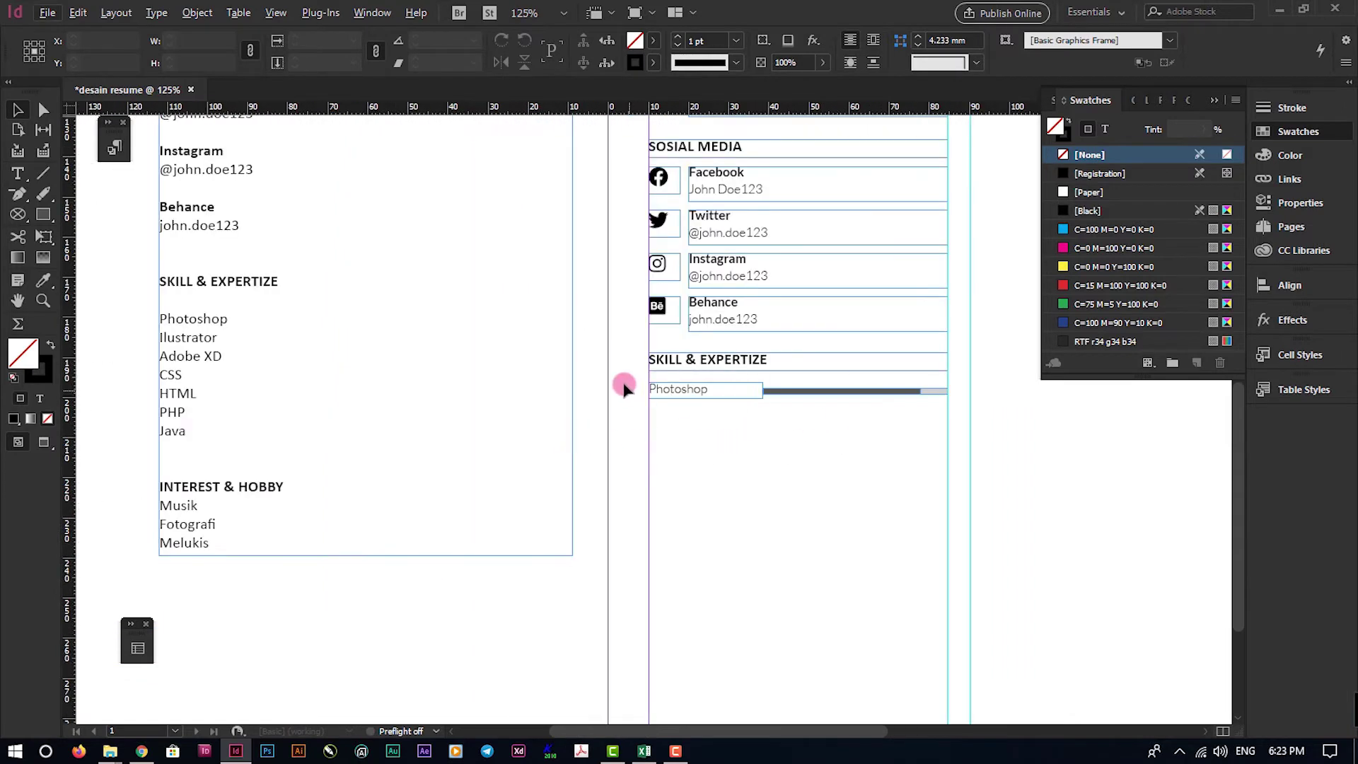
drag(623, 389, 949, 425)
scroll(848, 404, up, 1)
drag(813, 393, 821, 417)
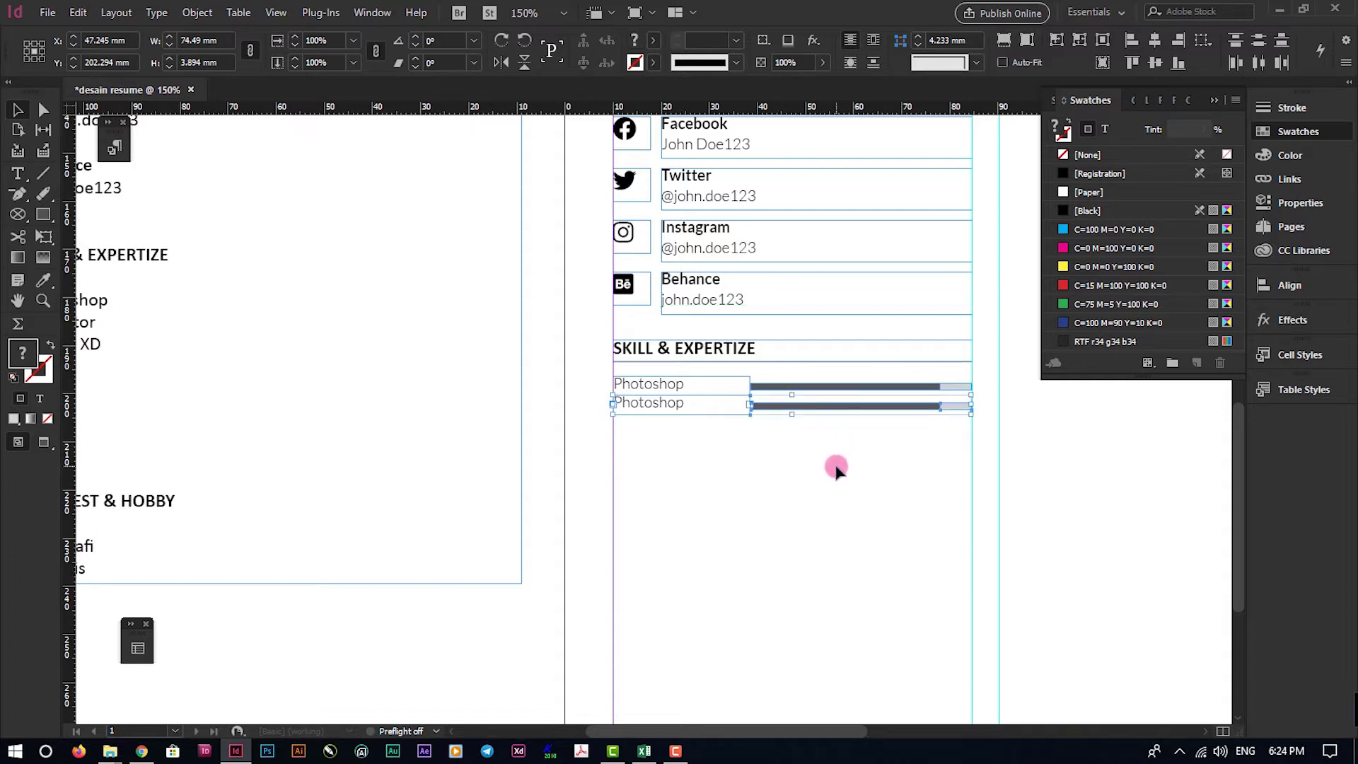
Repeat the row duplication at the same spacing until there are seven skill rows
key(ctrl+alt+shift+d)
scroll(841, 467, down, 1)
key(ctrl+alt+shift+d)
key(ctrl+alt+shift+d)
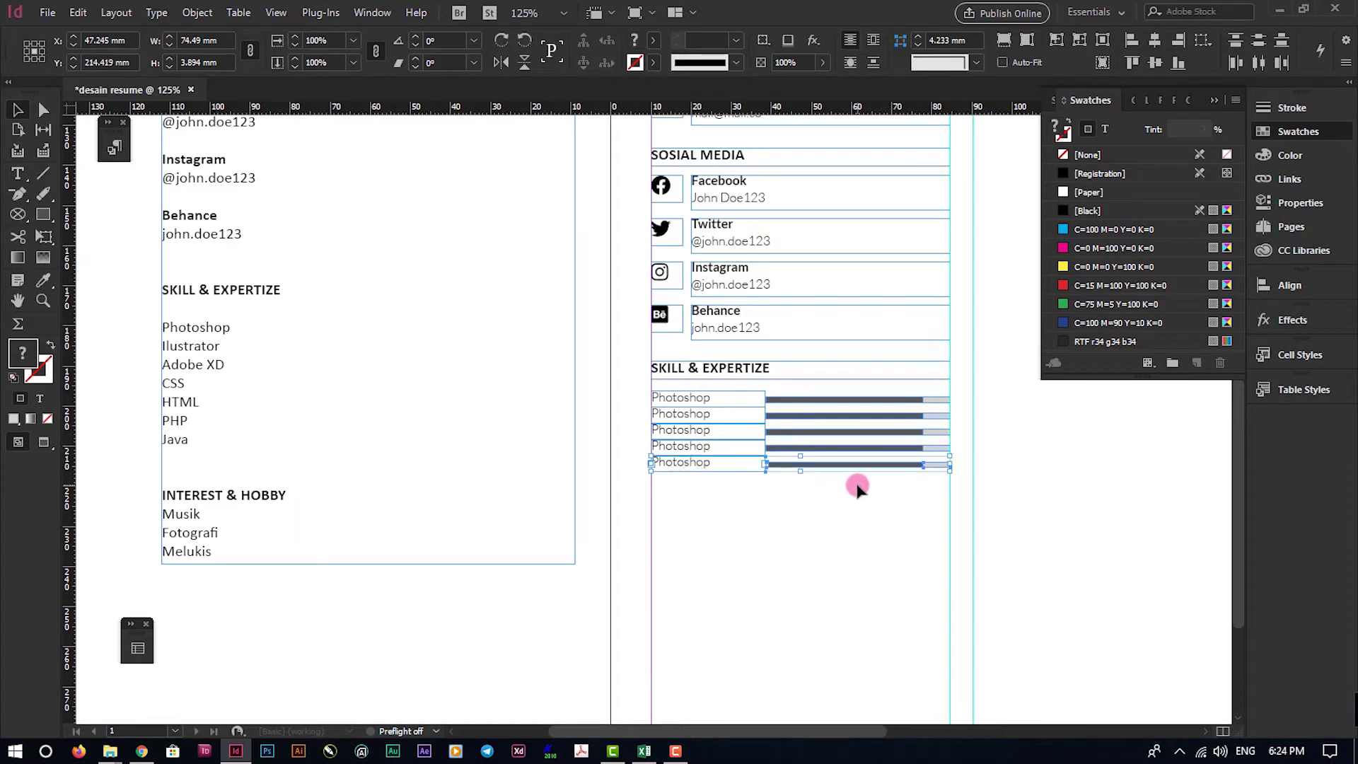
key(ctrl+alt+shift+d)
key(ctrl+alt+shift+d)
click(863, 516)
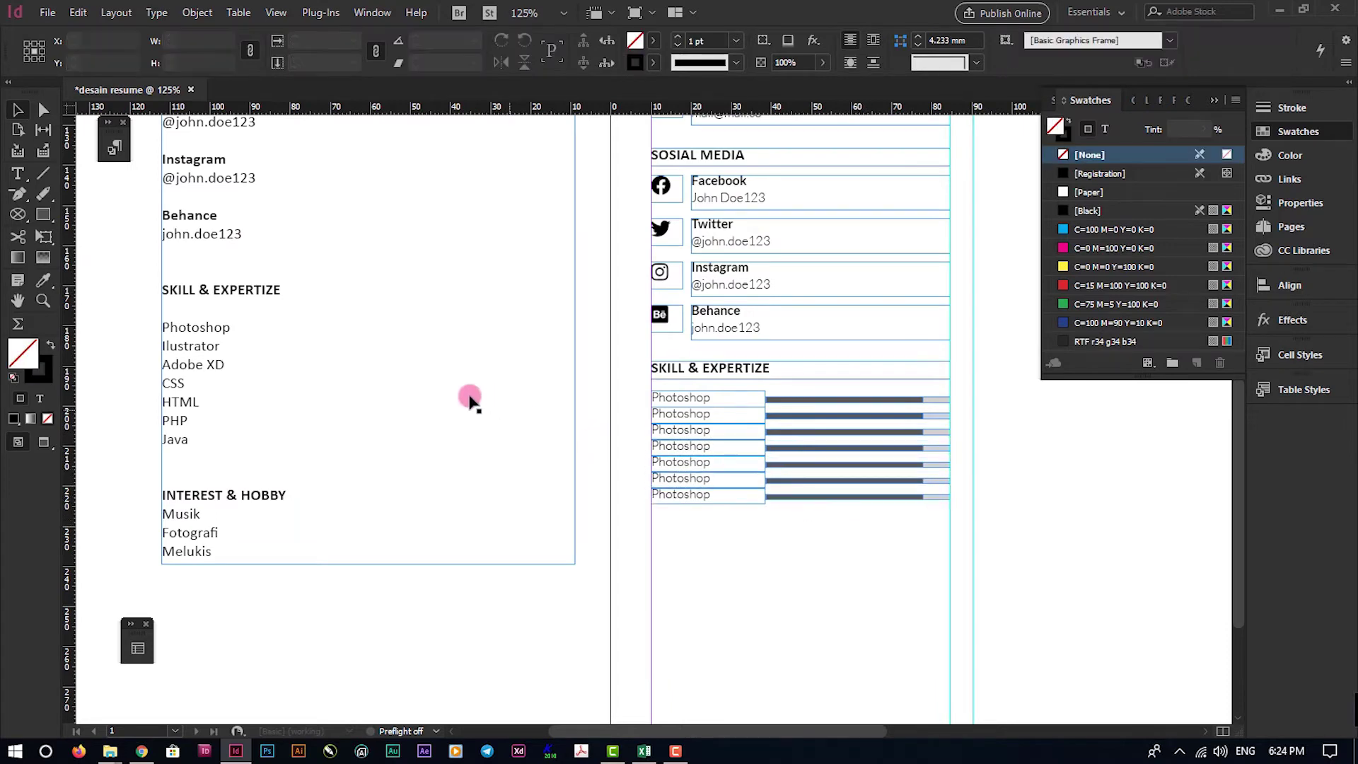
Replace the second and third skill labels with "Ilustrator" and "Adobe XD" copied from the source text
double_click(177, 351)
scroll(671, 443, up, 1)
double_click(692, 405)
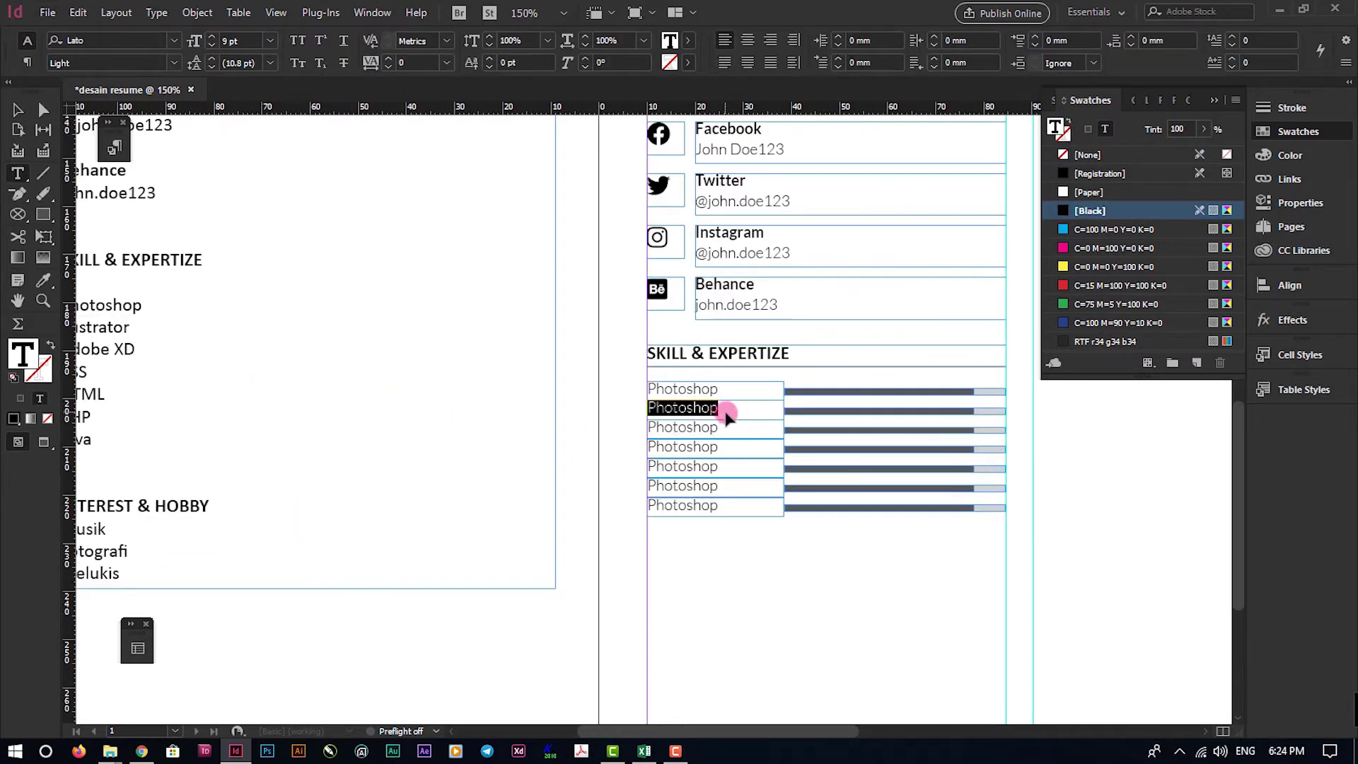
key(ctrl+v)
scroll(180, 346, left, 2)
triple_click(180, 347)
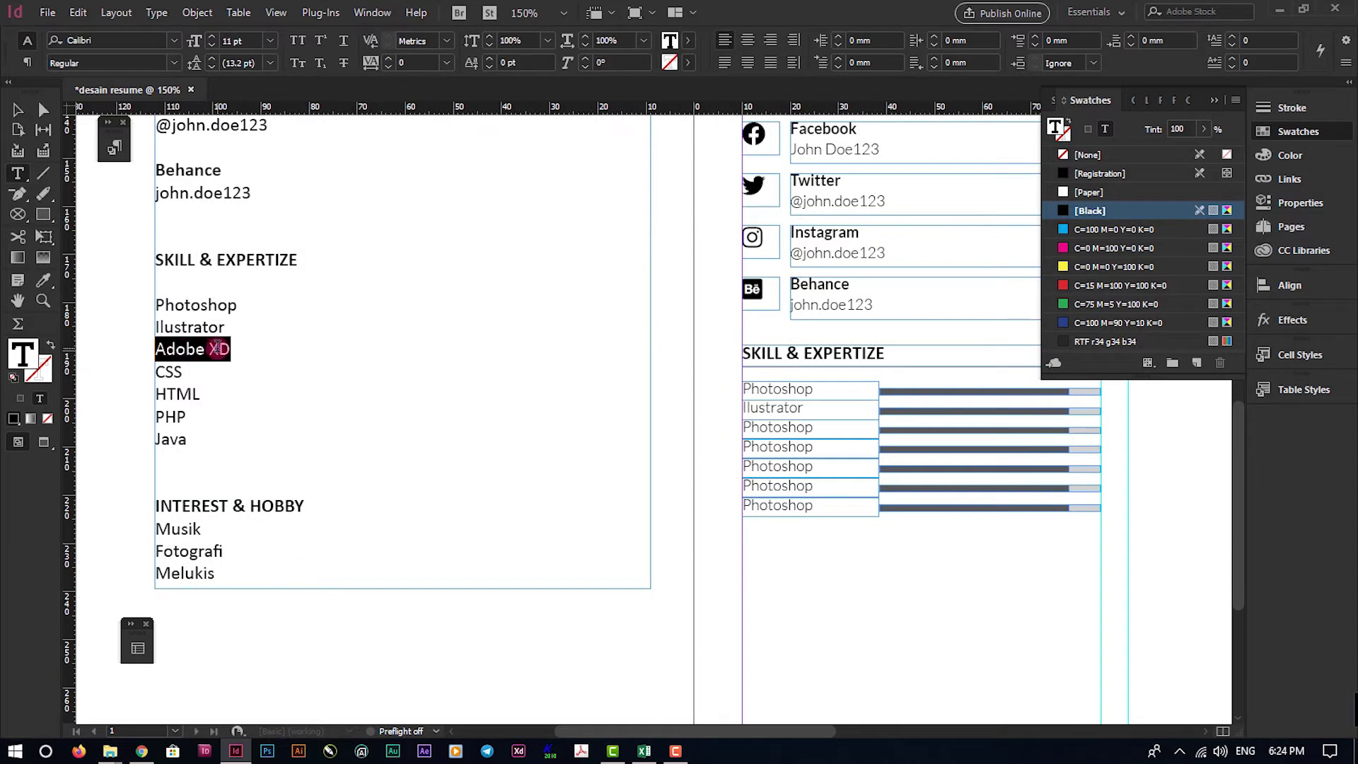
double_click(750, 428)
key(ctrl+v)
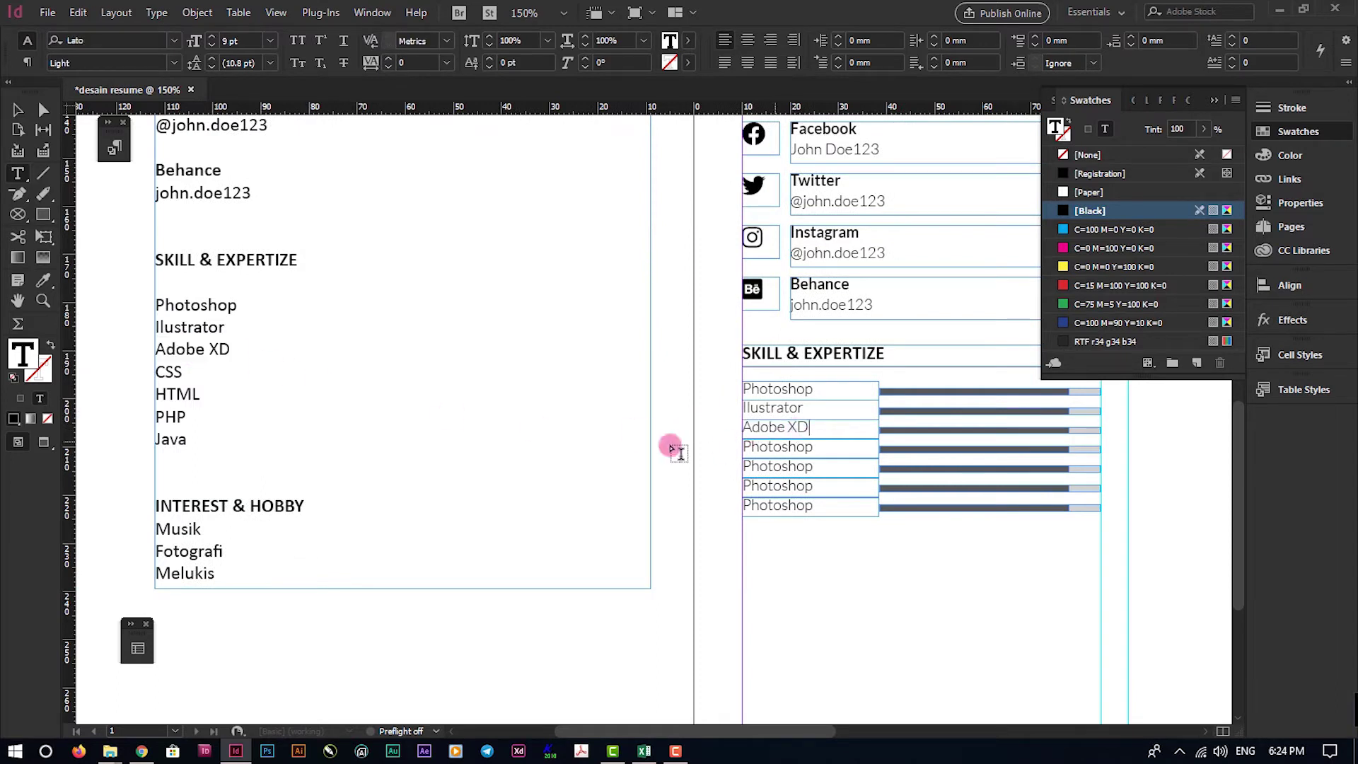
Replace the fourth and fifth skill labels with "CSS" and "HTML" copied from the source text
triple_click(159, 371)
key(ctrl+c)
double_click(753, 448)
key(ctrl+v)
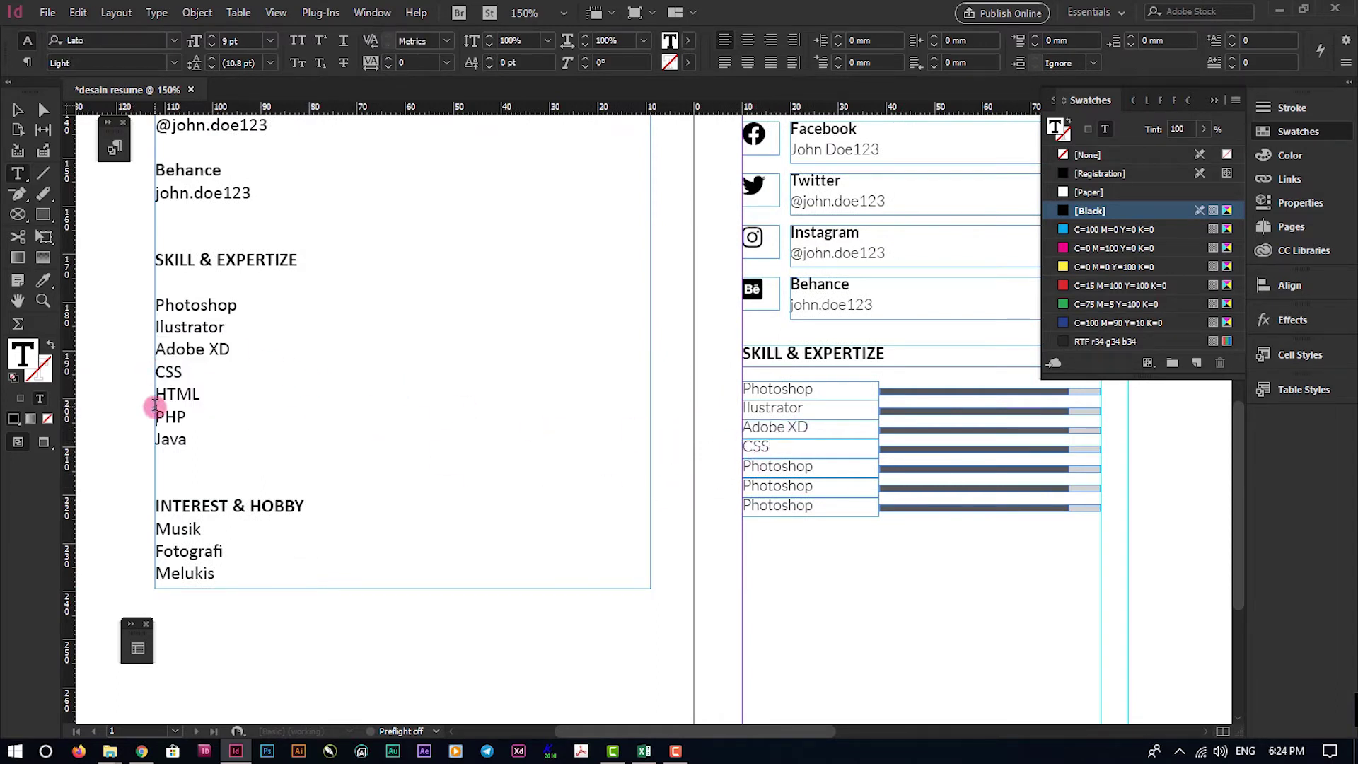
triple_click(159, 398)
key(ctrl+c)
double_click(778, 467)
key(ctrl+v)
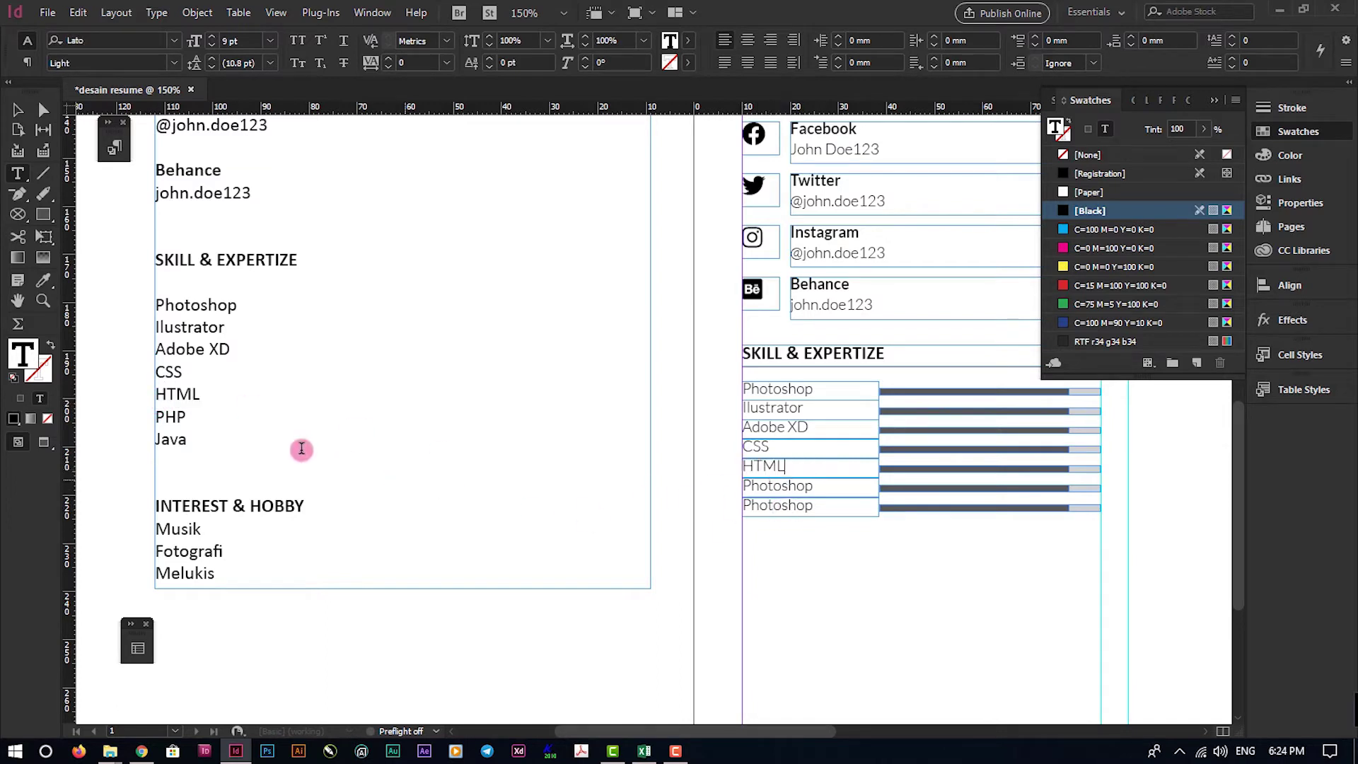
Replace the last two skill labels with "PHP" and "Java" copied from the source text
key(ctrl+c)
double_click(777, 486)
key(ctrl+v)
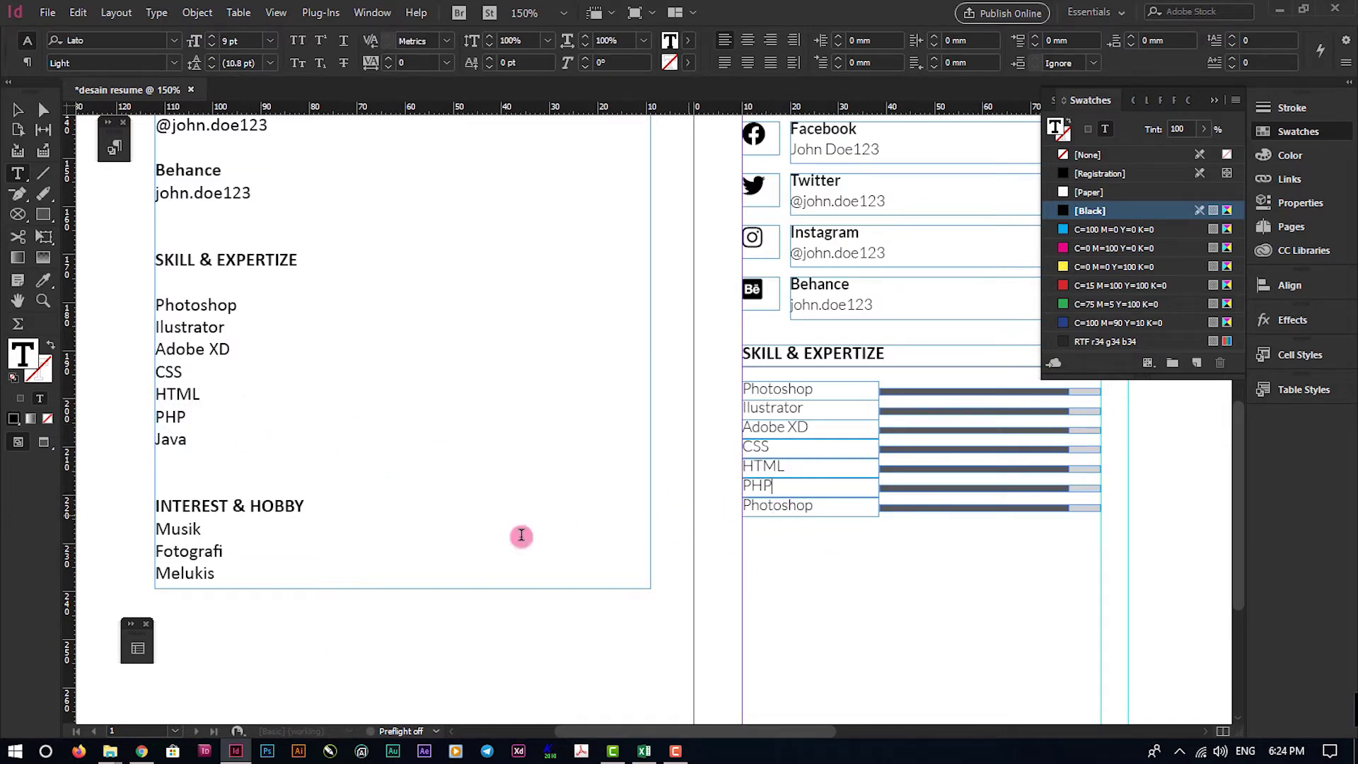
triple_click(164, 439)
key(ctrl+c)
double_click(778, 505)
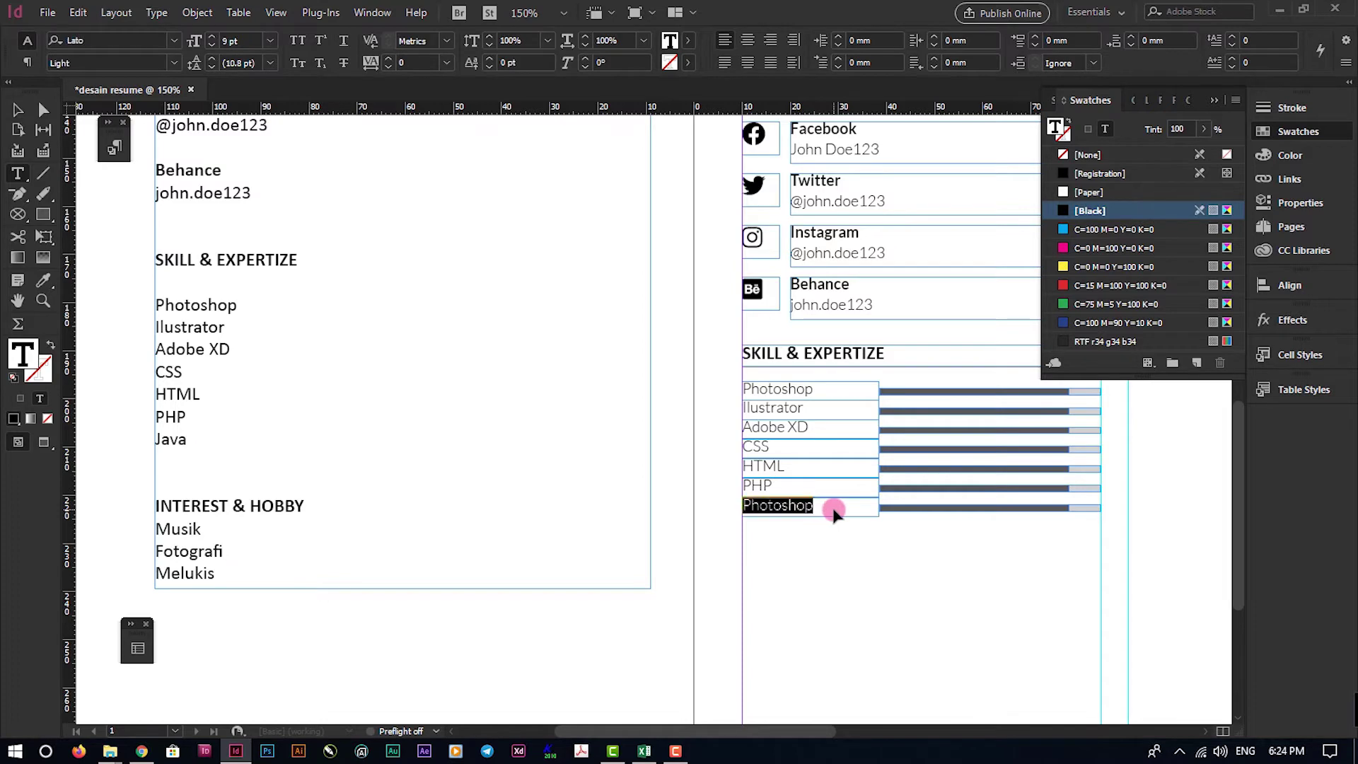
key(ctrl+v)
key(ctrl+equal)
key(ctrl+equal)
key(Escape)
Shorten the dark bars for Ilustrator and Photoshop, the latter to about 37 mm, and lengthen the Adobe XD bar
scroll(790, 548, right, 2)
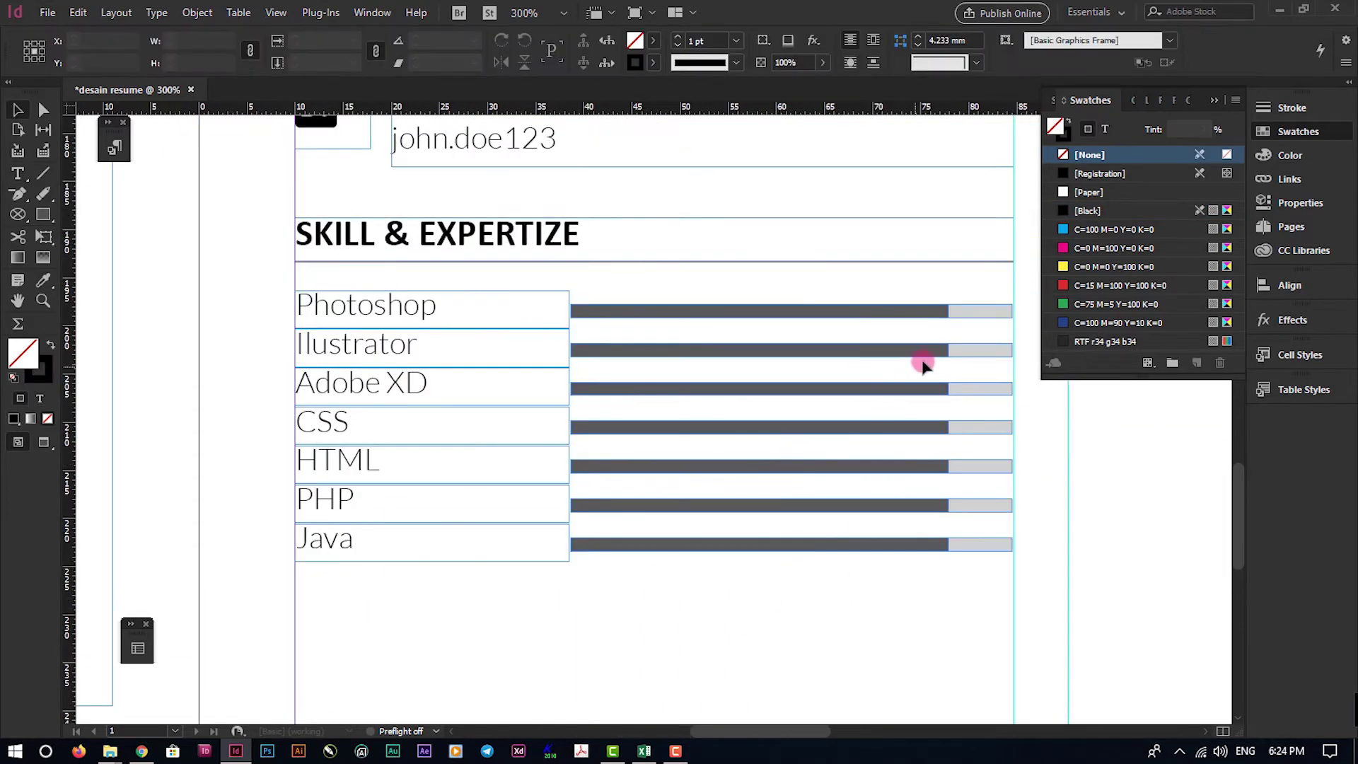
click(945, 351)
drag(946, 351, 897, 351)
click(927, 393)
drag(948, 388, 976, 388)
click(941, 312)
drag(950, 312, 925, 313)
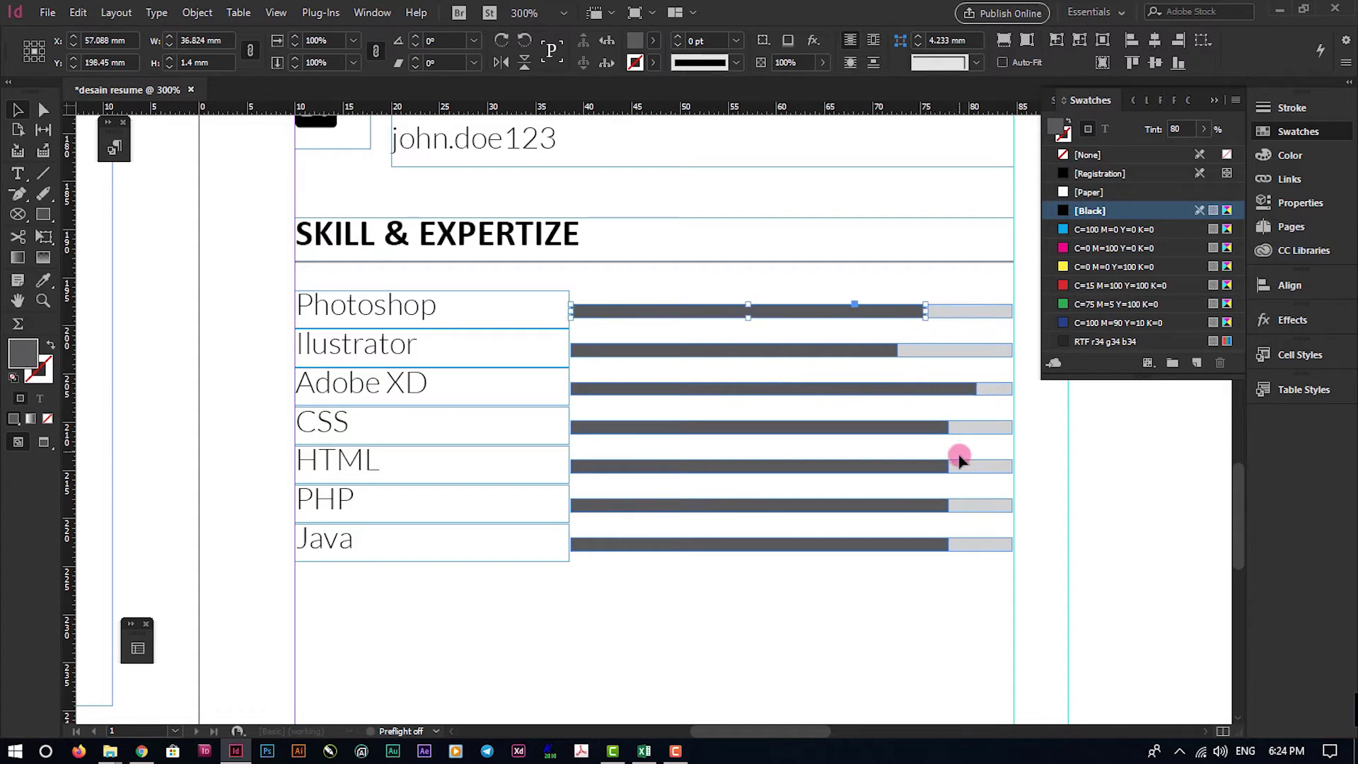
Lengthen the dark HTML bar and shorten the dark PHP and Java bars to show different skill levels
click(949, 465)
drag(949, 465, 889, 504)
click(949, 509)
click(951, 545)
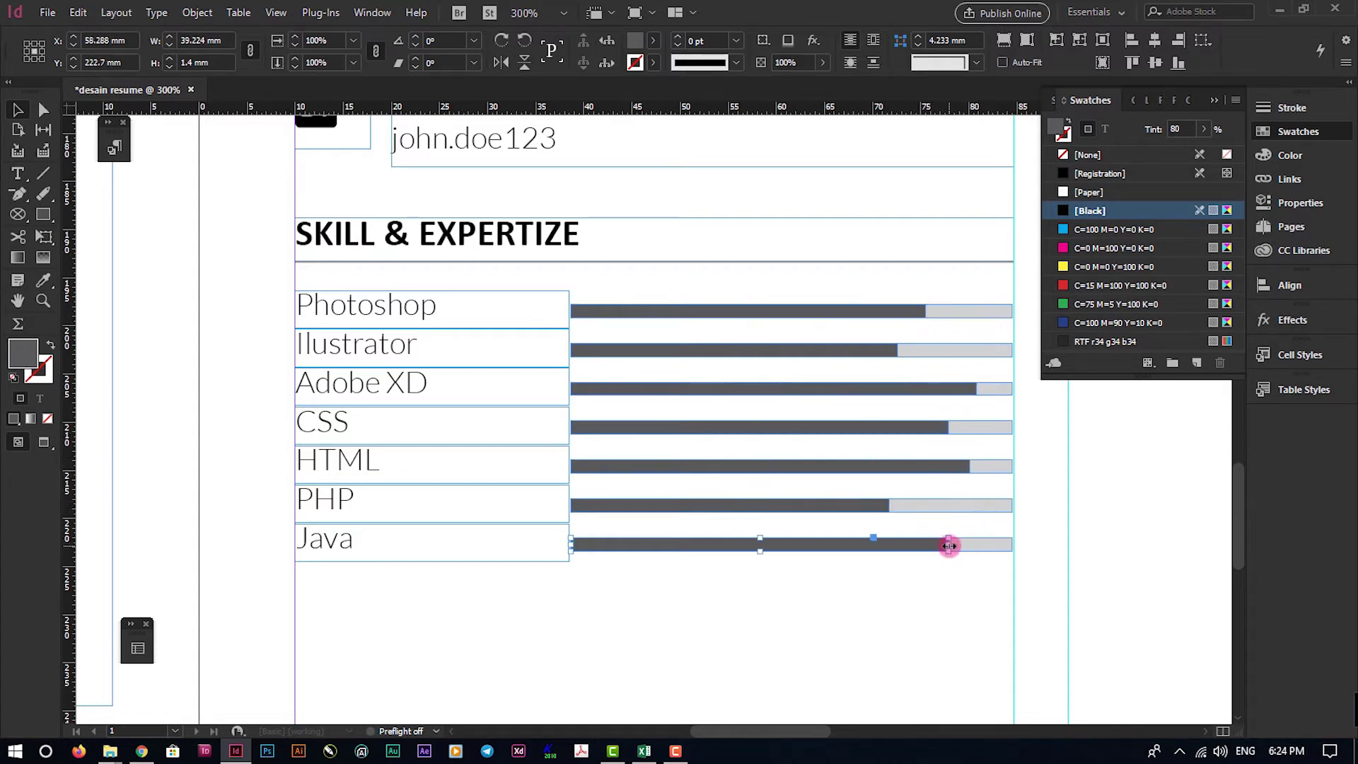
drag(949, 545, 843, 545)
click(863, 585)
Duplicate the "SKILL & EXPERTIZE" heading with its divider line to just below the Java row
scroll(873, 616, down, 2)
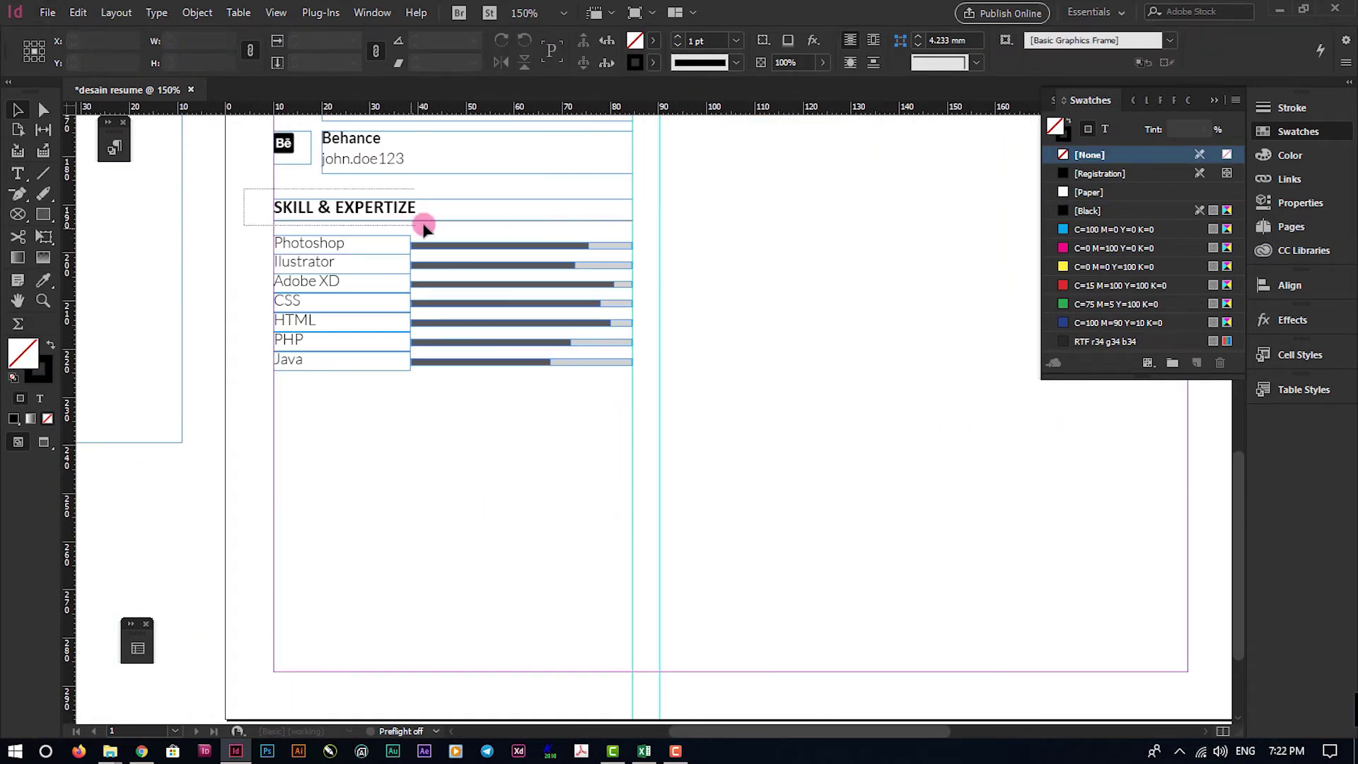
click(428, 220)
drag(434, 212, 452, 416)
key(w)
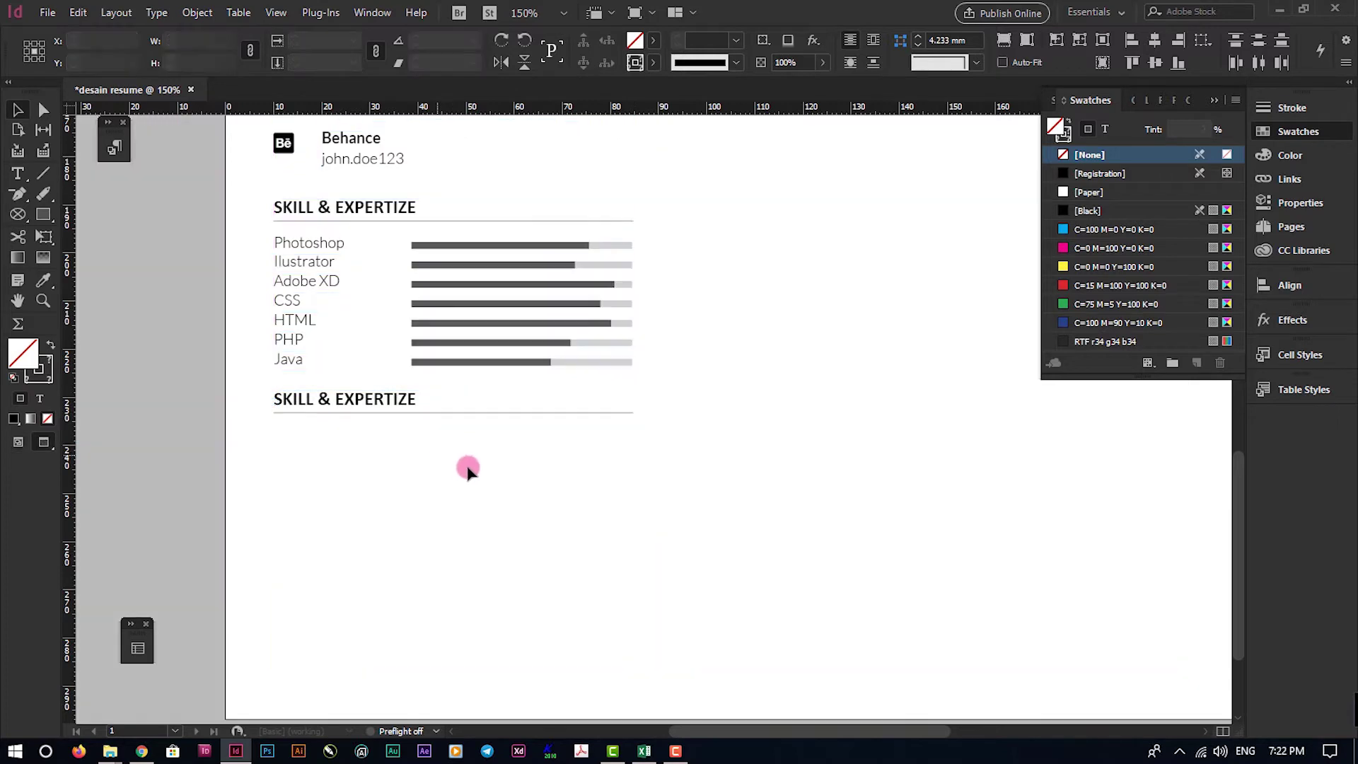
Replace the duplicated heading's text with "INTEREST & HOBBY" copied from the source text
key(ctrl+minus)
scroll(516, 464, left, 5)
key(w)
scroll(509, 495, up, 2)
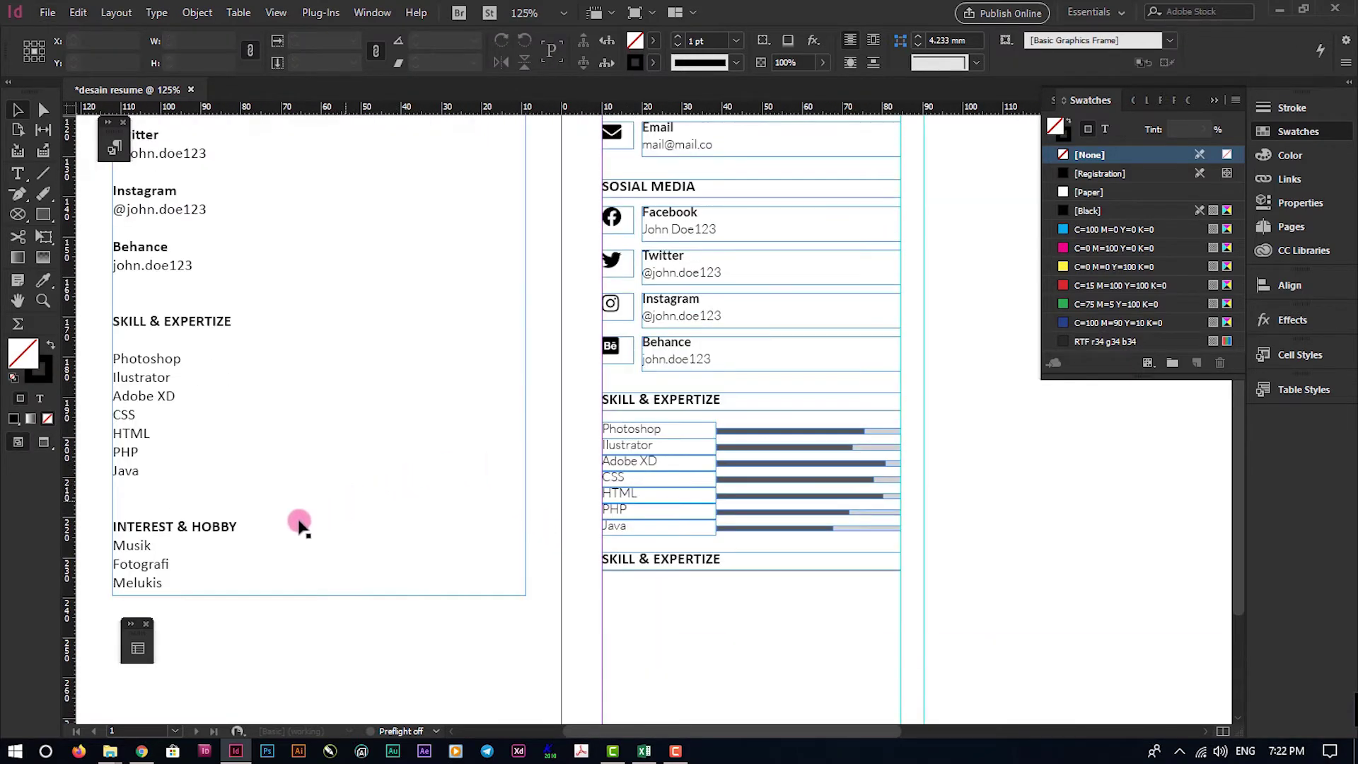
key(t)
scroll(262, 514, down, 2)
click(142, 391)
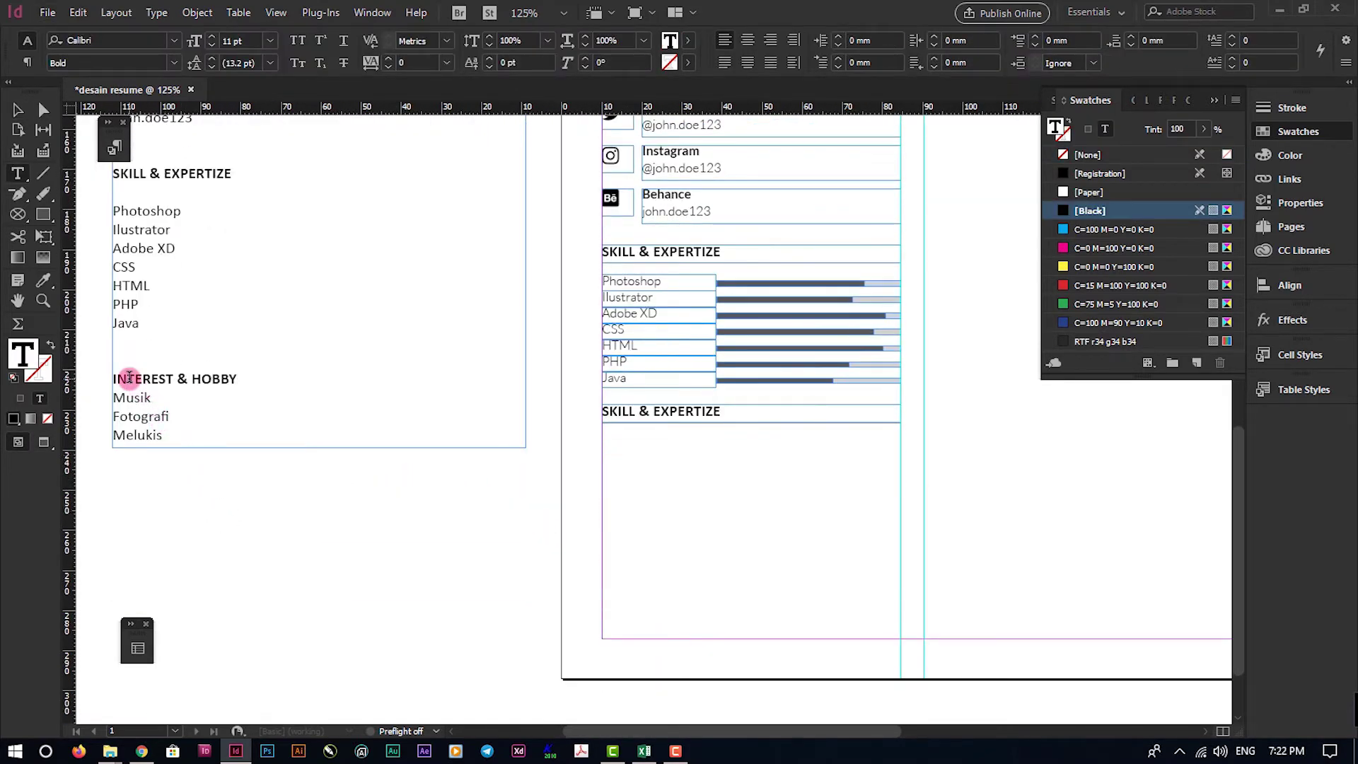
drag(129, 377, 202, 372)
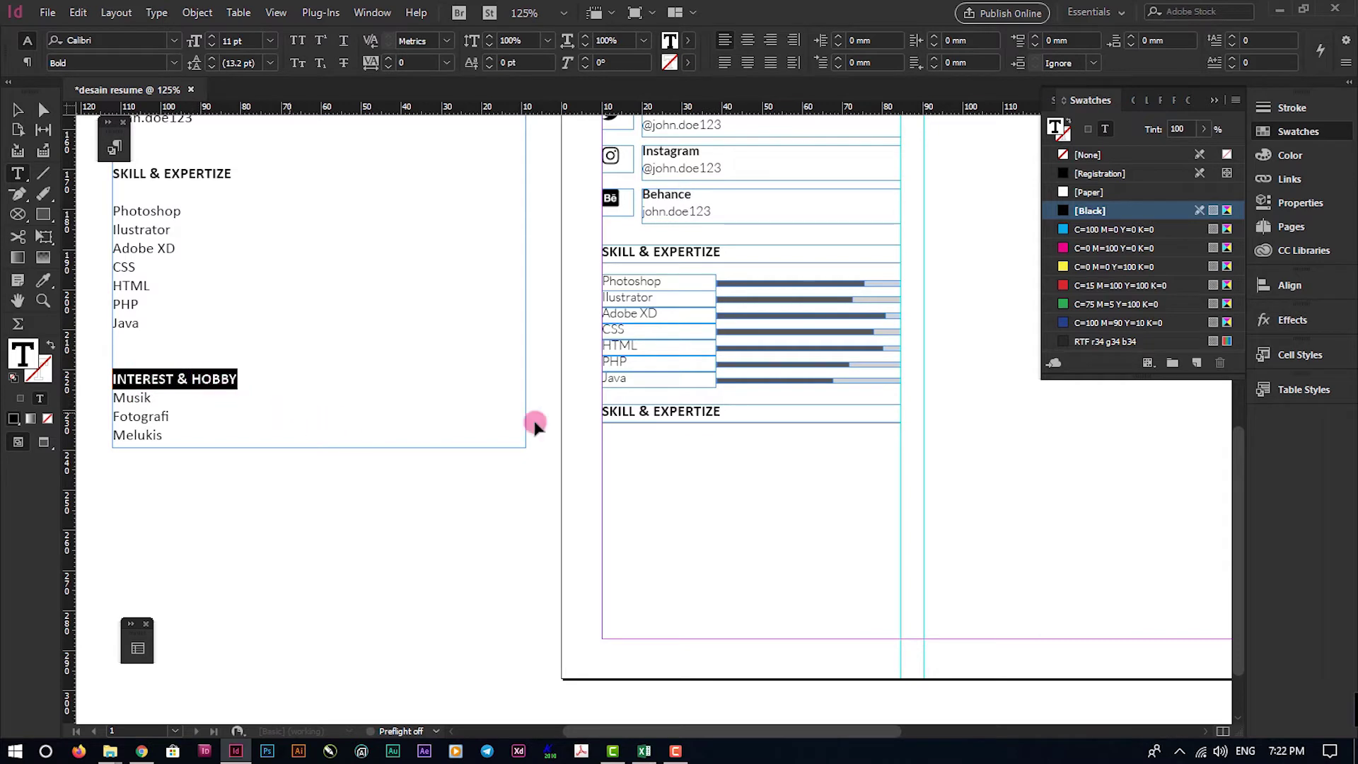
drag(602, 410, 662, 410)
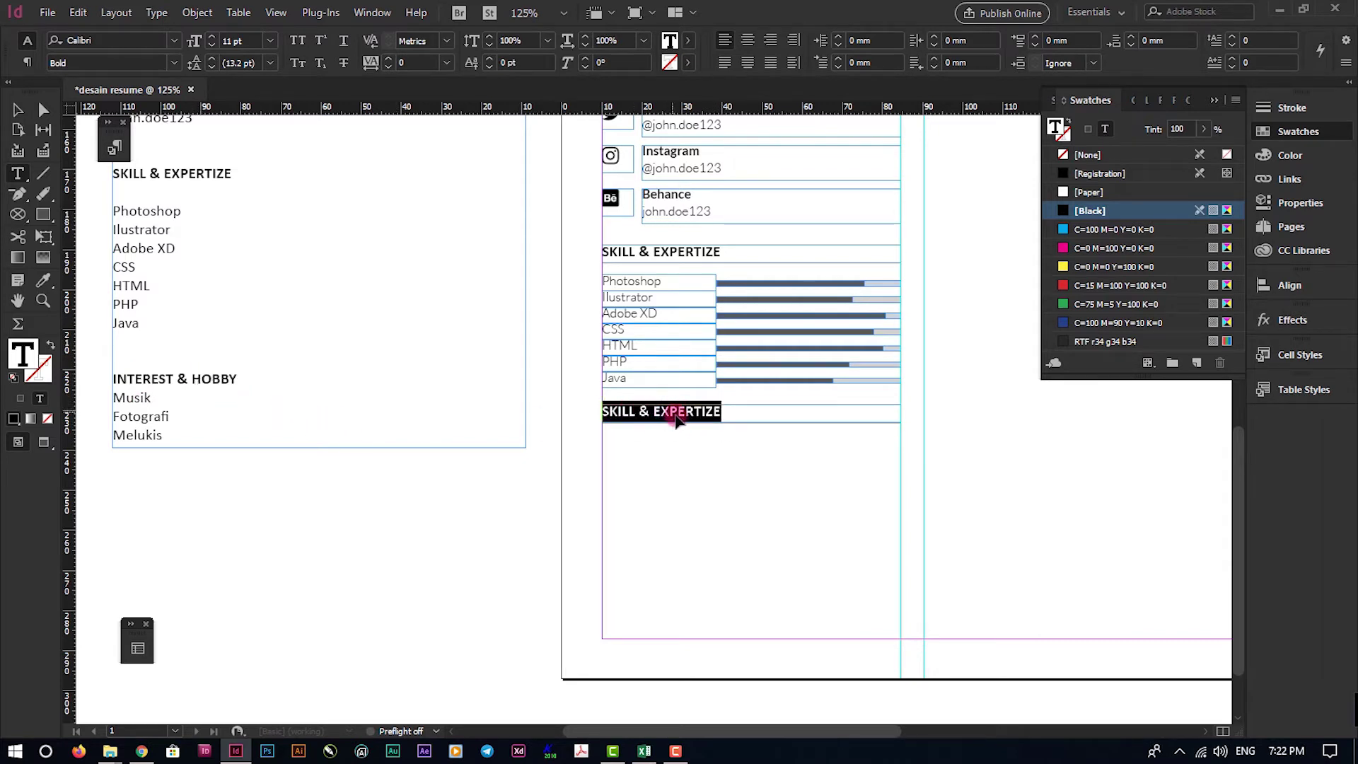
key(ctrl+v)
key(Escape)
Extend the source text frame downward to a height of about 240 mm to show the remaining hobby line
click(503, 443)
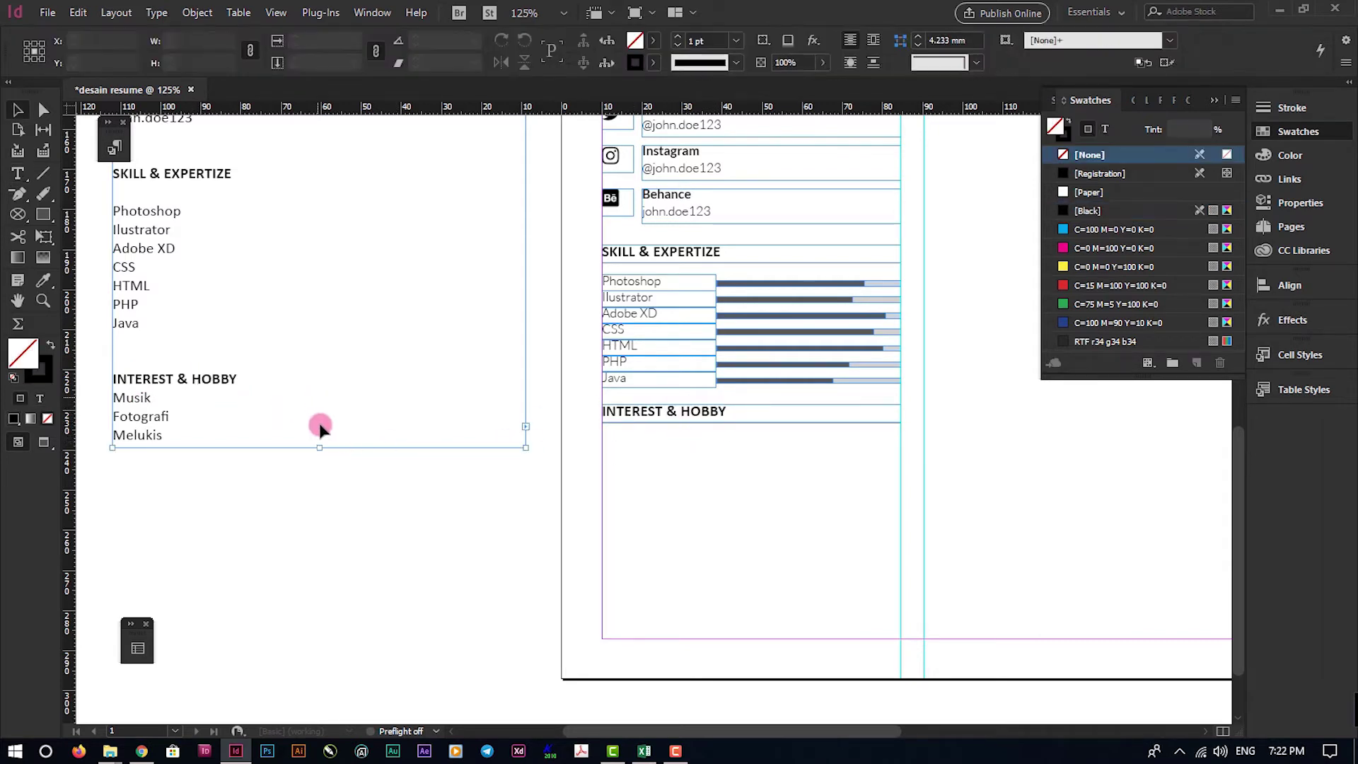
drag(320, 452, 324, 463)
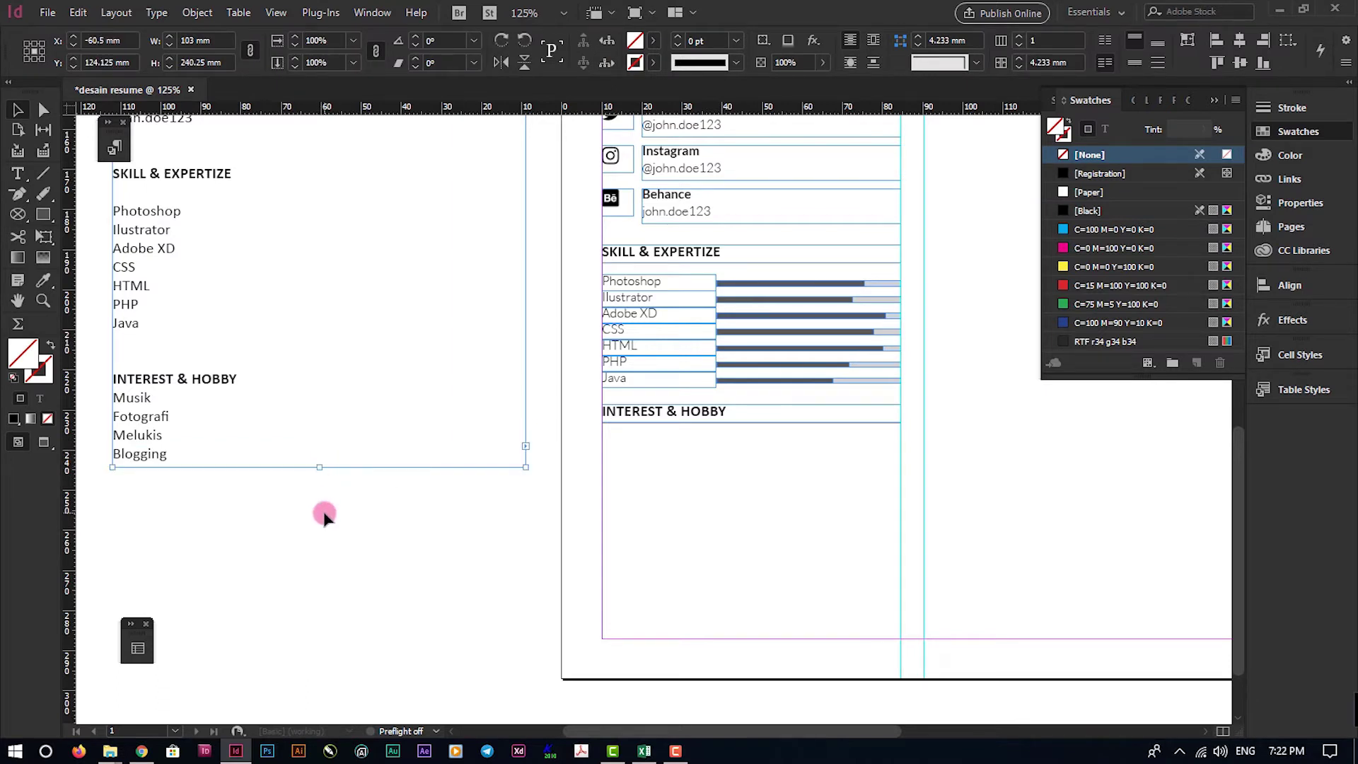
click(325, 514)
key(w)
key(w)
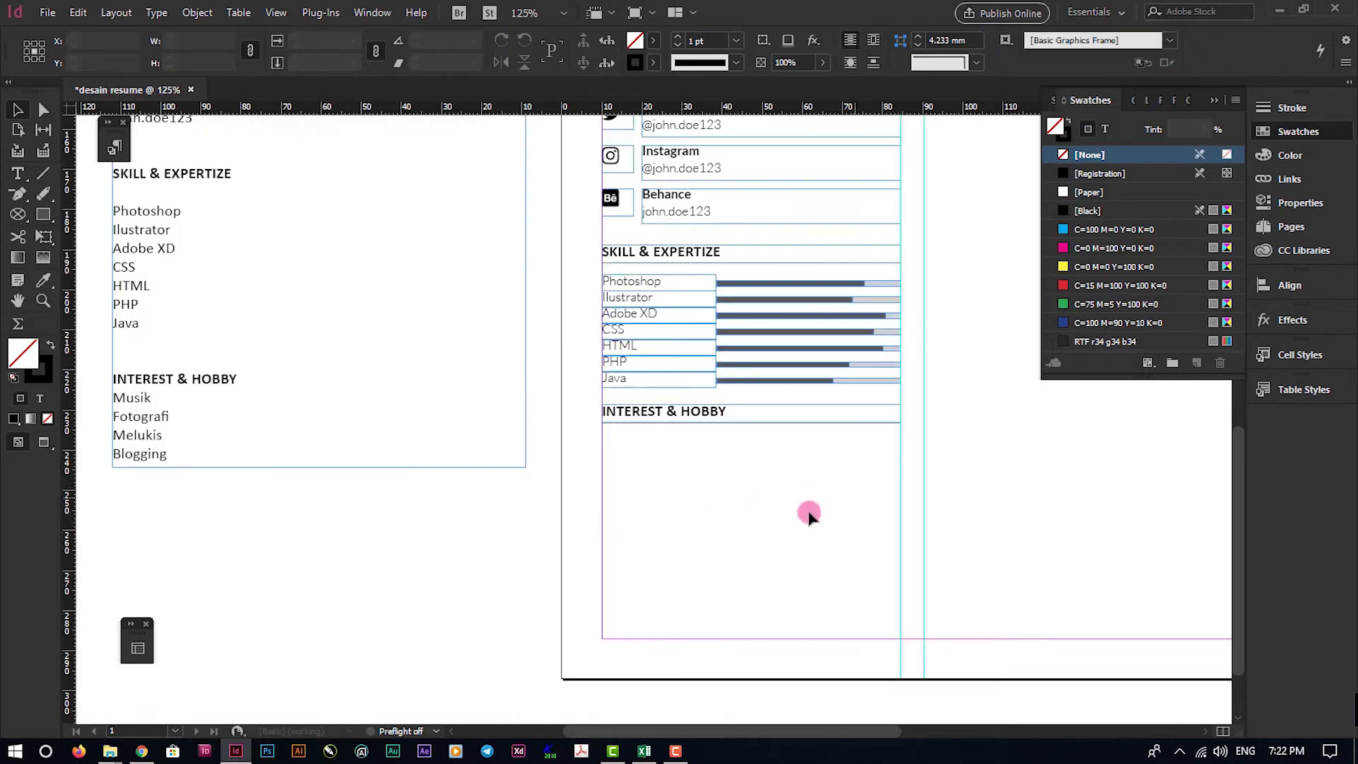
Draw a circle about 10.4 mm in diameter below the "INTEREST & HOBBY" heading, its left edge on the page margin
scroll(741, 521, up, 1)
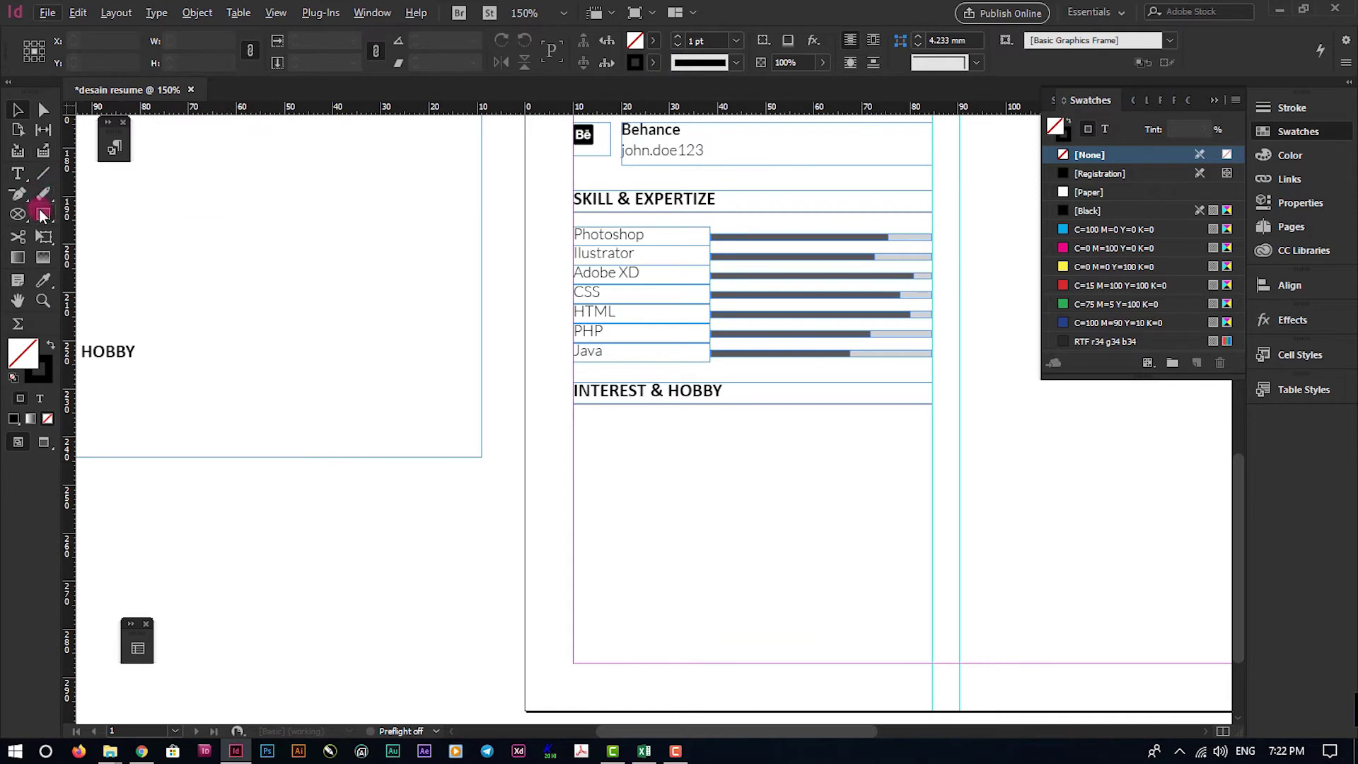
drag(42, 216, 107, 256)
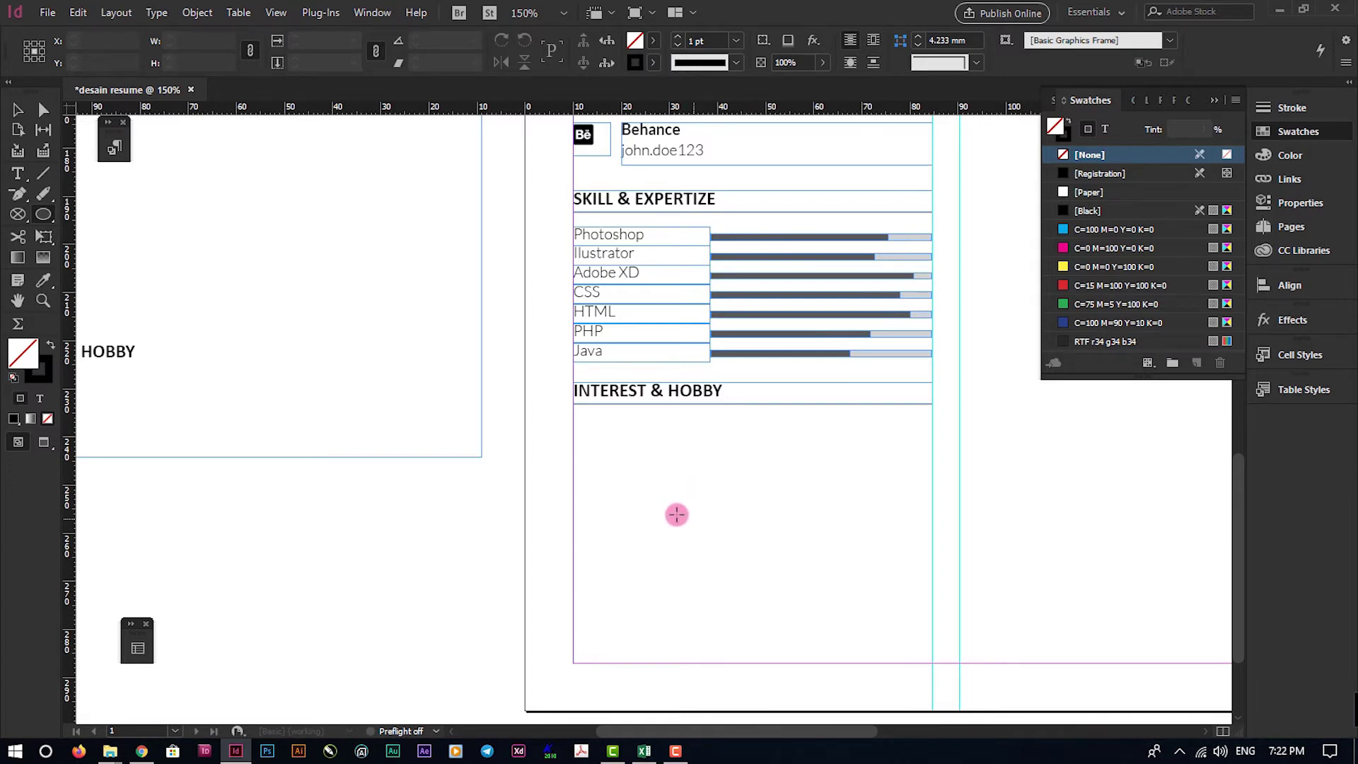
scroll(657, 514, up, 1)
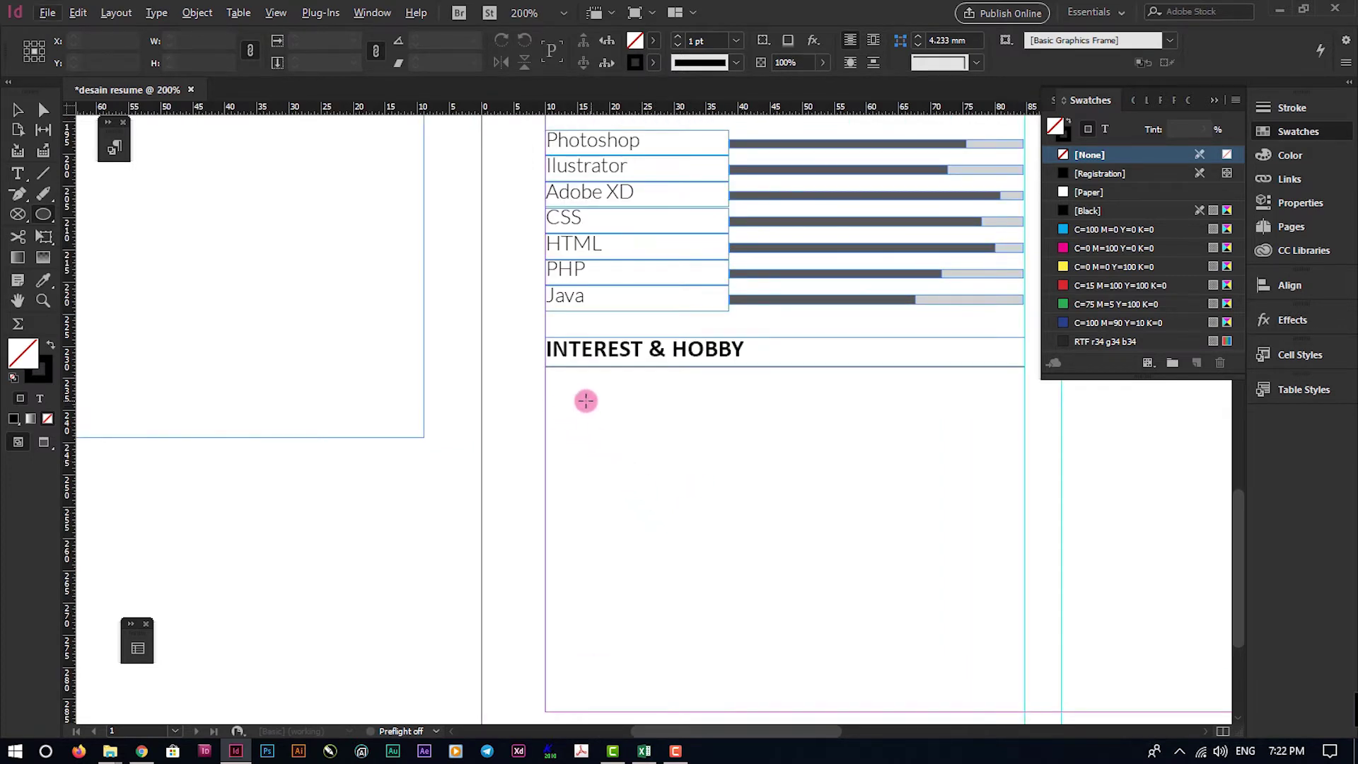
drag(567, 410, 613, 444)
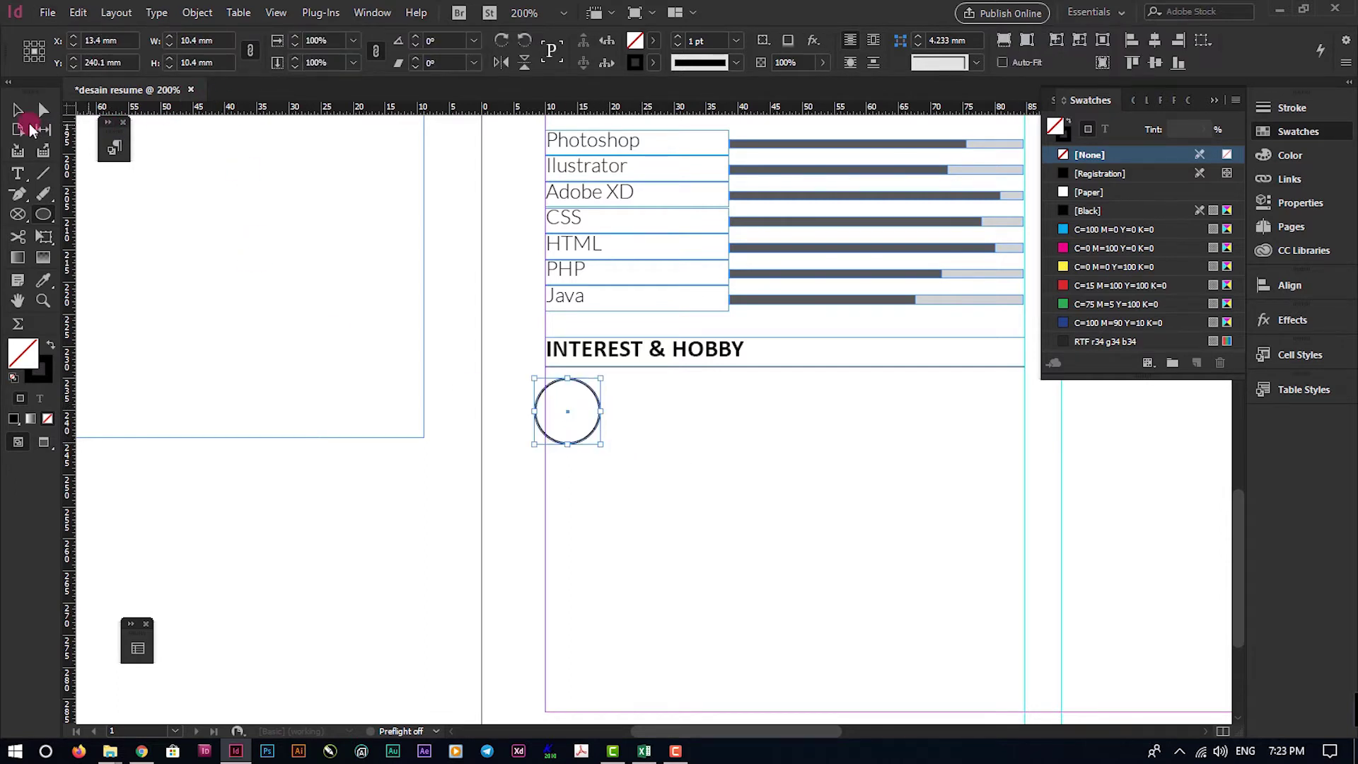
click(522, 356)
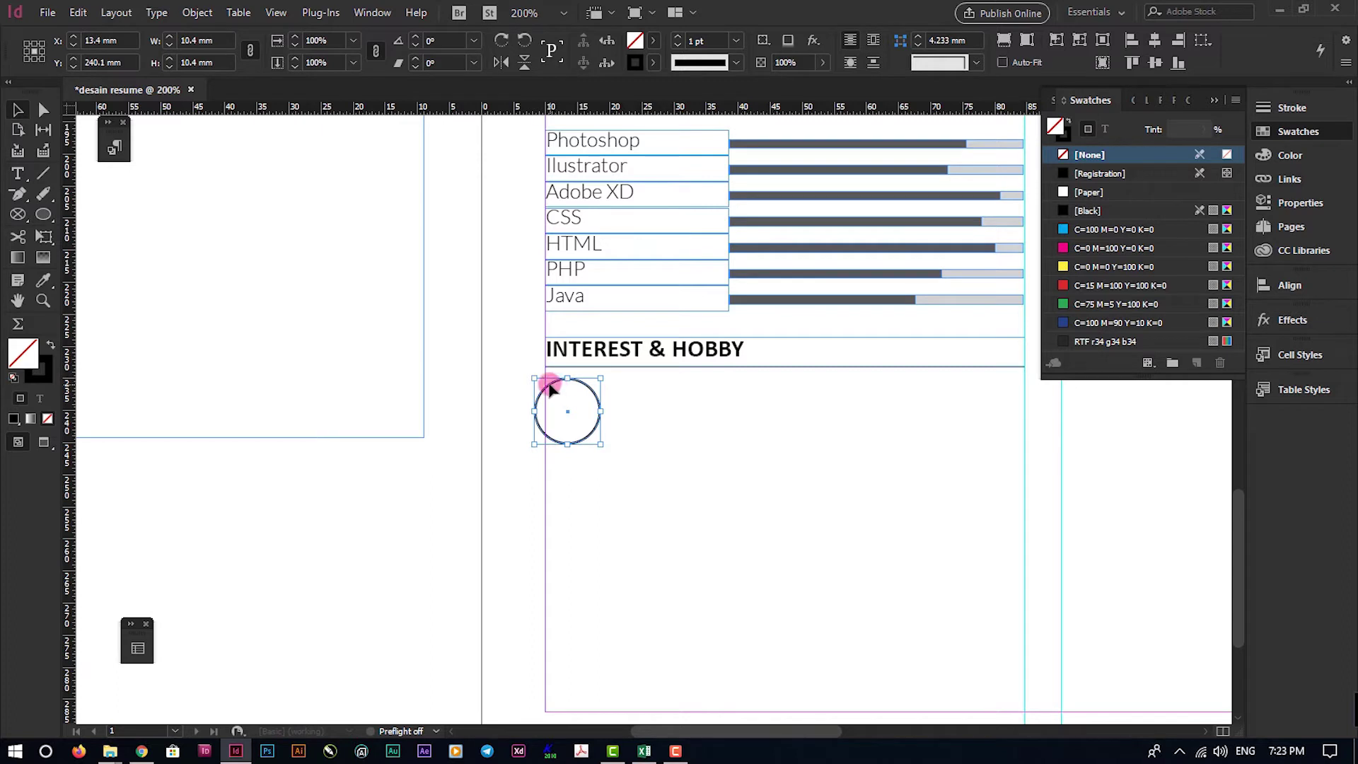
drag(550, 387, 562, 388)
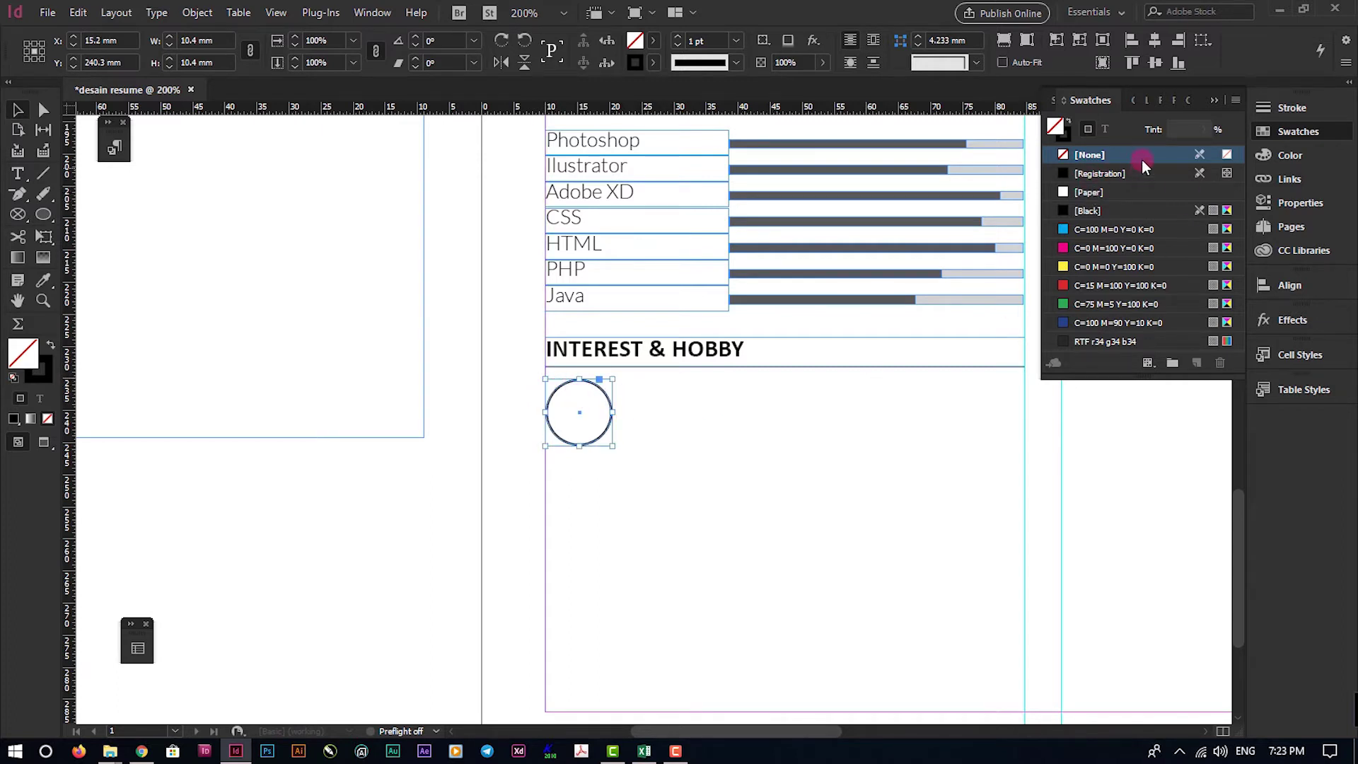
Fill the circle with the Black swatch at a 20% tint
click(1075, 210)
click(1201, 130)
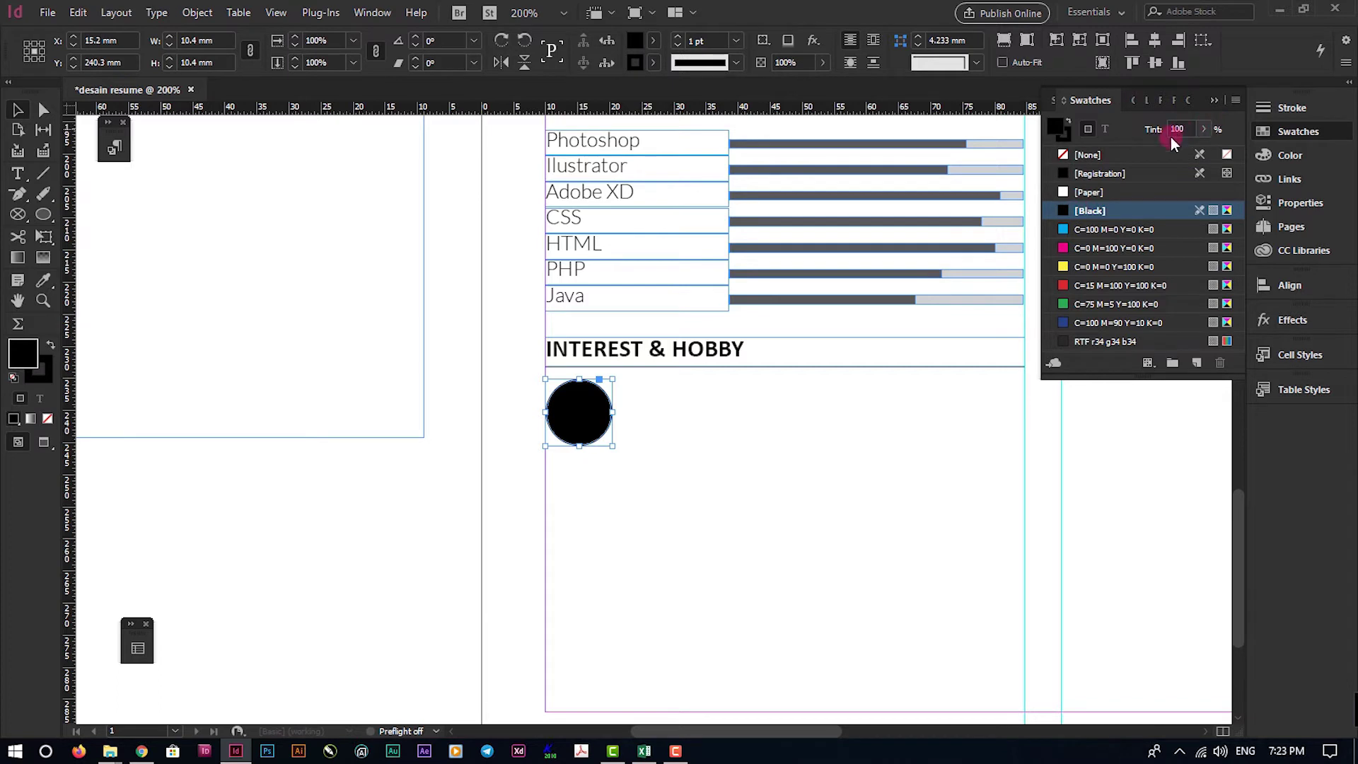
click(1046, 243)
click(1179, 129)
click(1035, 124)
text(20)
key(Return)
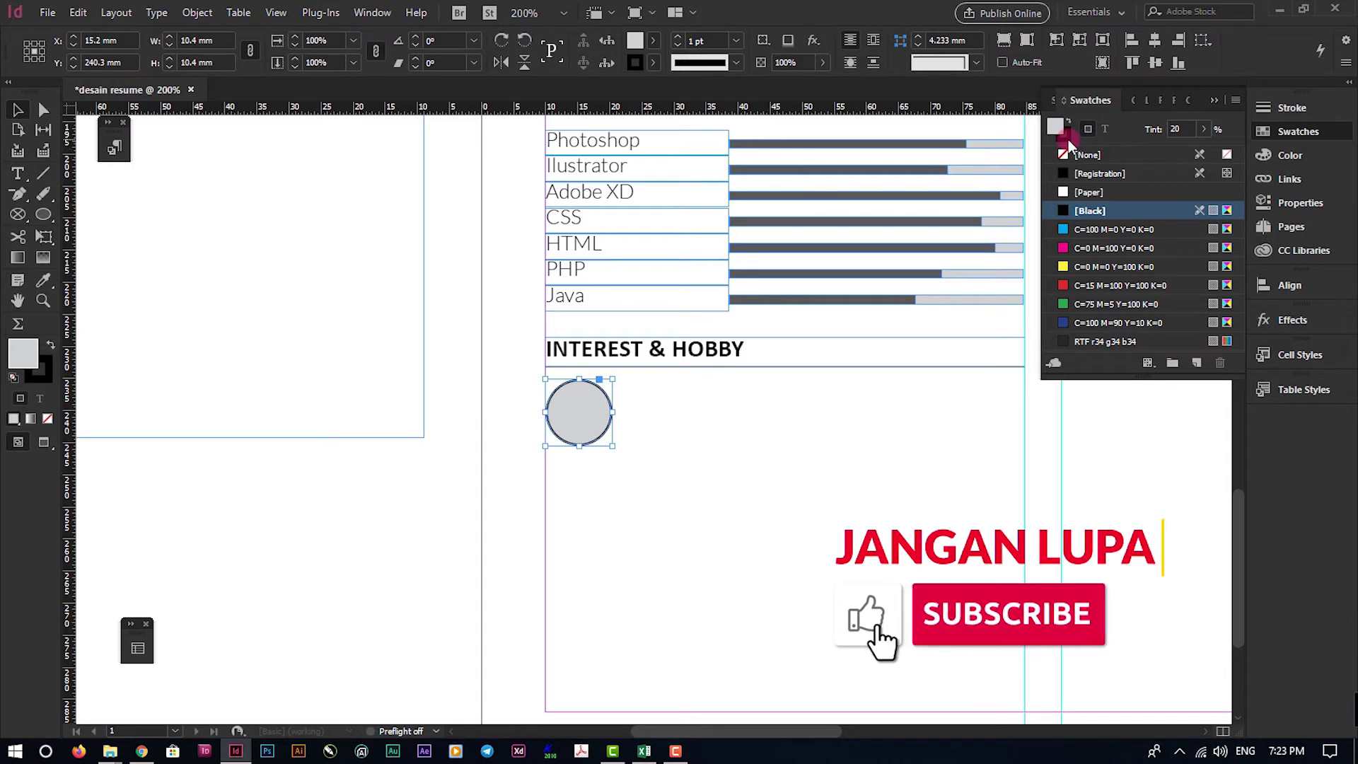
Set the circle's black stroke to a 50% tint and check the result in preview mode
key(x)
click(1181, 129)
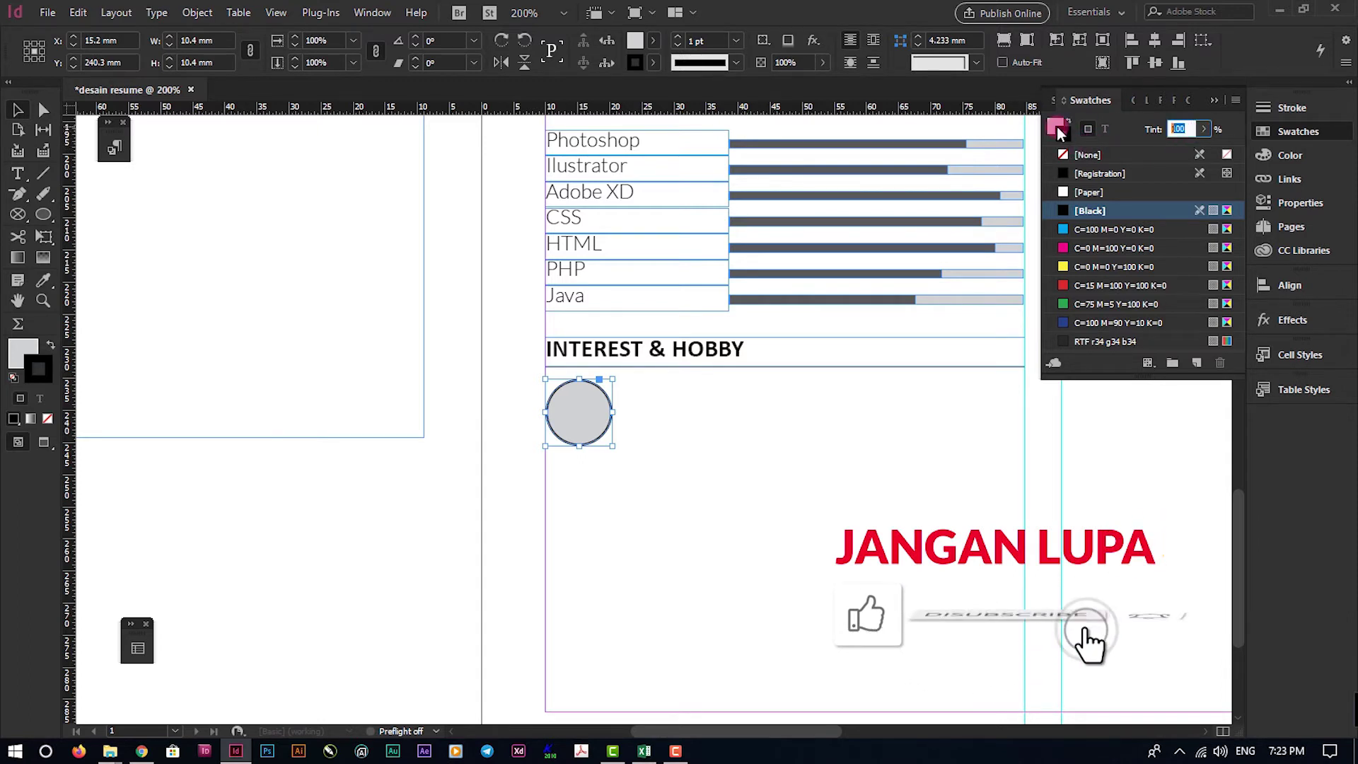
text(50)
key(Return)
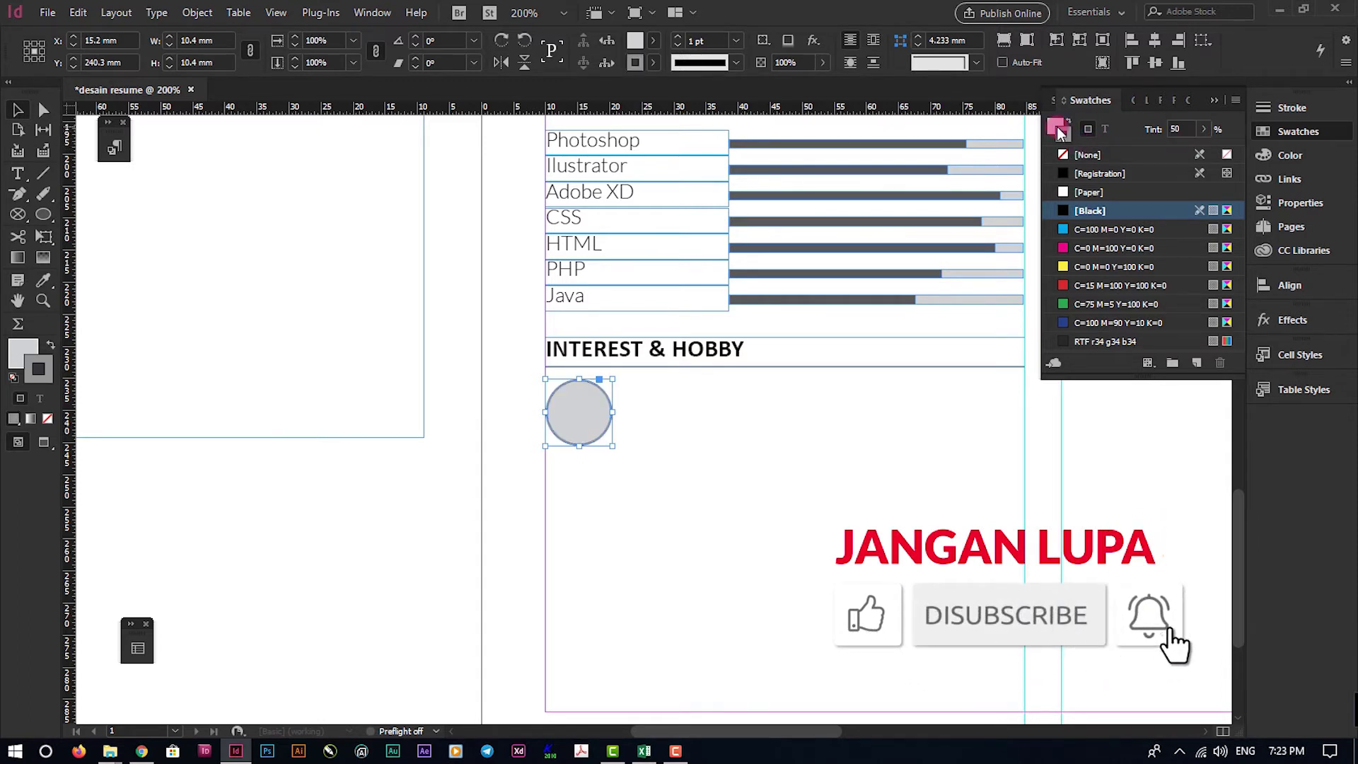
click(732, 587)
scroll(672, 495, down, 3)
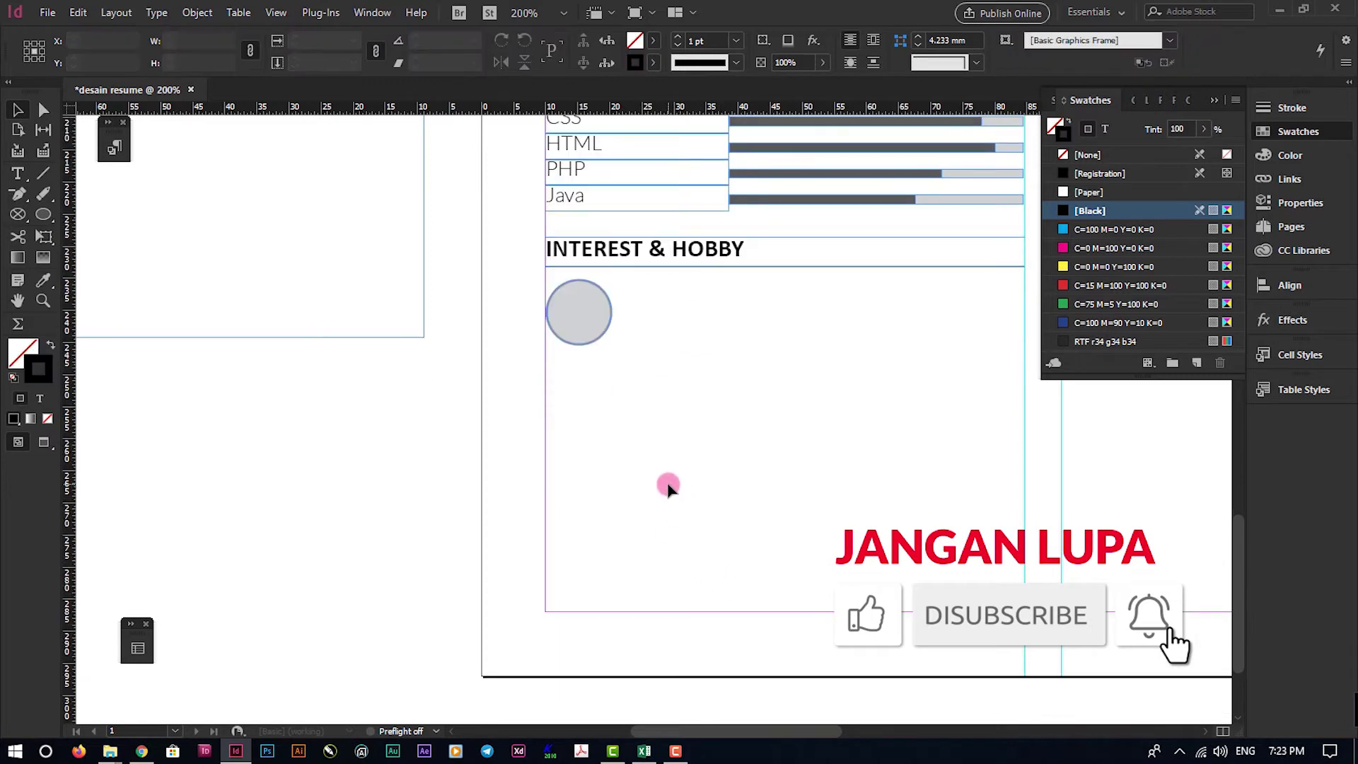
key(w)
key(w)
Add an empty text frame about 28 mm wide beside the circle and a smaller text frame inside it
click(17, 179)
scroll(664, 486, up, 1)
scroll(598, 494, down, 1)
scroll(664, 343, up, 1)
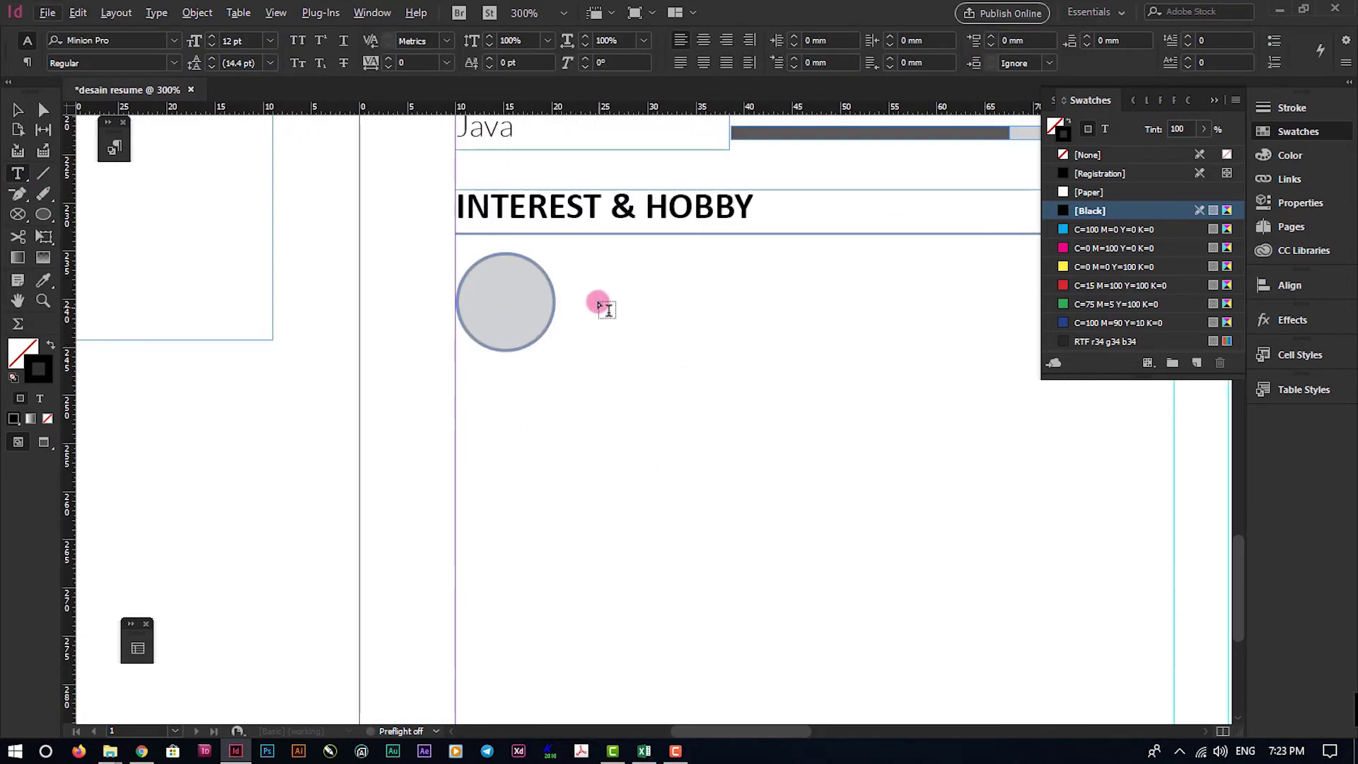
drag(578, 283, 848, 331)
scroll(503, 290, up, 1)
drag(460, 265, 556, 336)
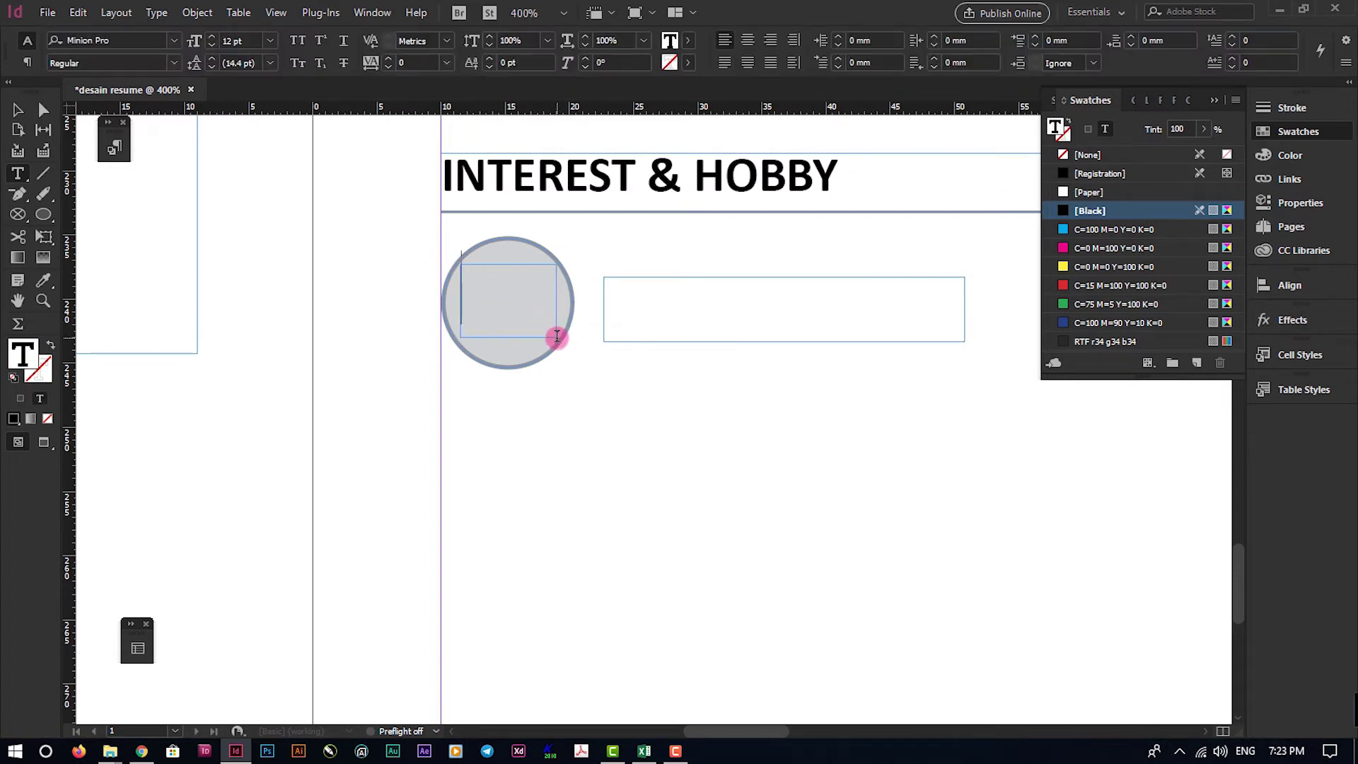
Copy the hobby word "Musik" from the source text
scroll(673, 397, down, 1)
scroll(315, 321, left, 3)
double_click(212, 266)
key(ctrl+c)
right_click(190, 265)
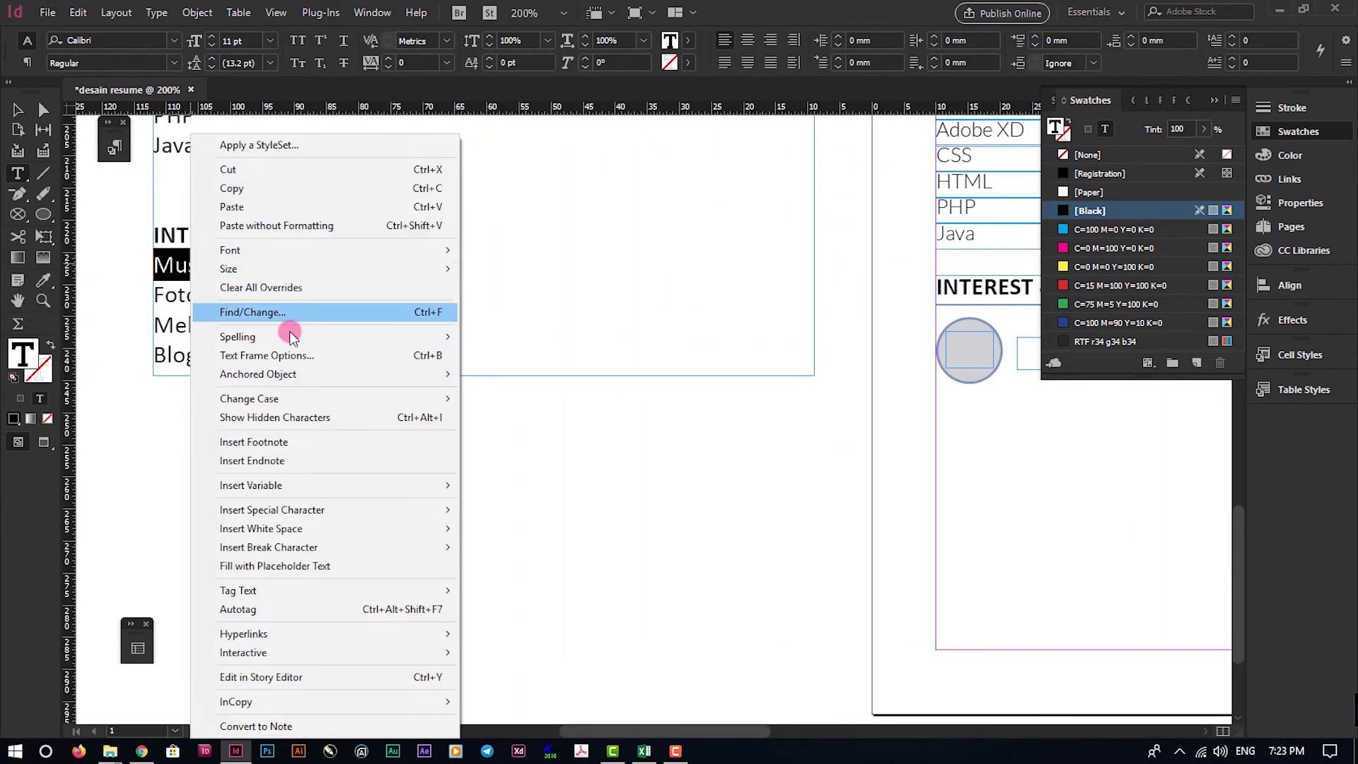
Copy the word Musik from the source text and paste it into the empty text frame beside the grey circle
click(243, 188)
scroll(243, 188, right, 3)
click(691, 348)
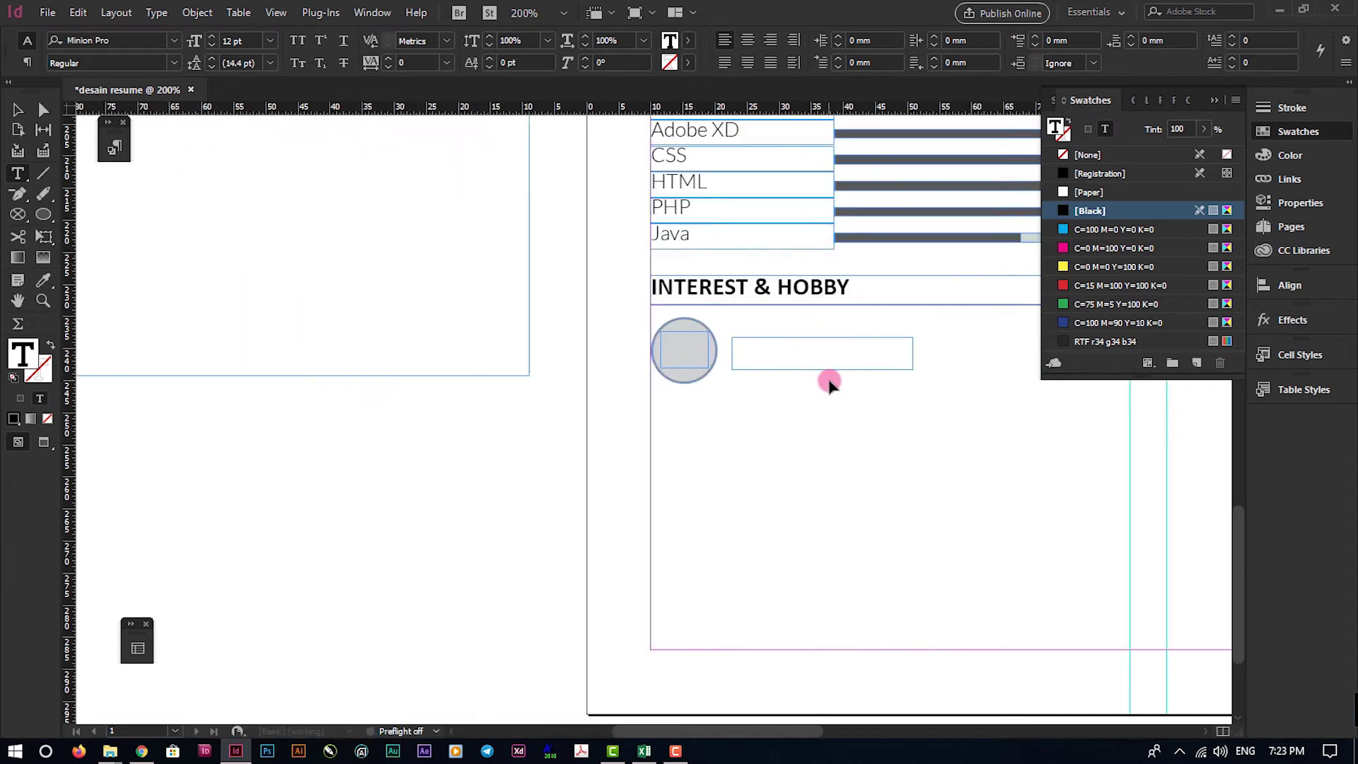
key(ctrl+v)
Format the Musik label in Lato Light at 9 pt
key(ctrl+a)
click(107, 41)
key(Tab)
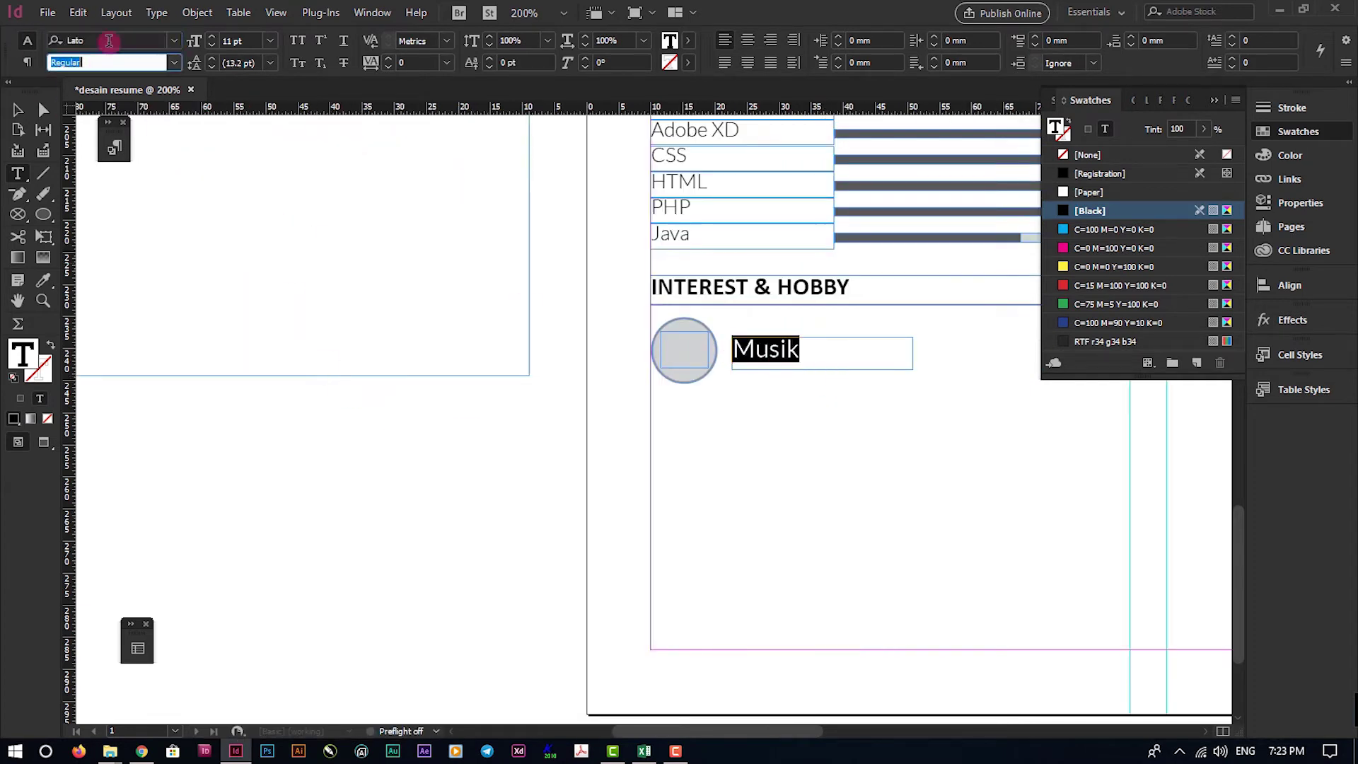
key(Return)
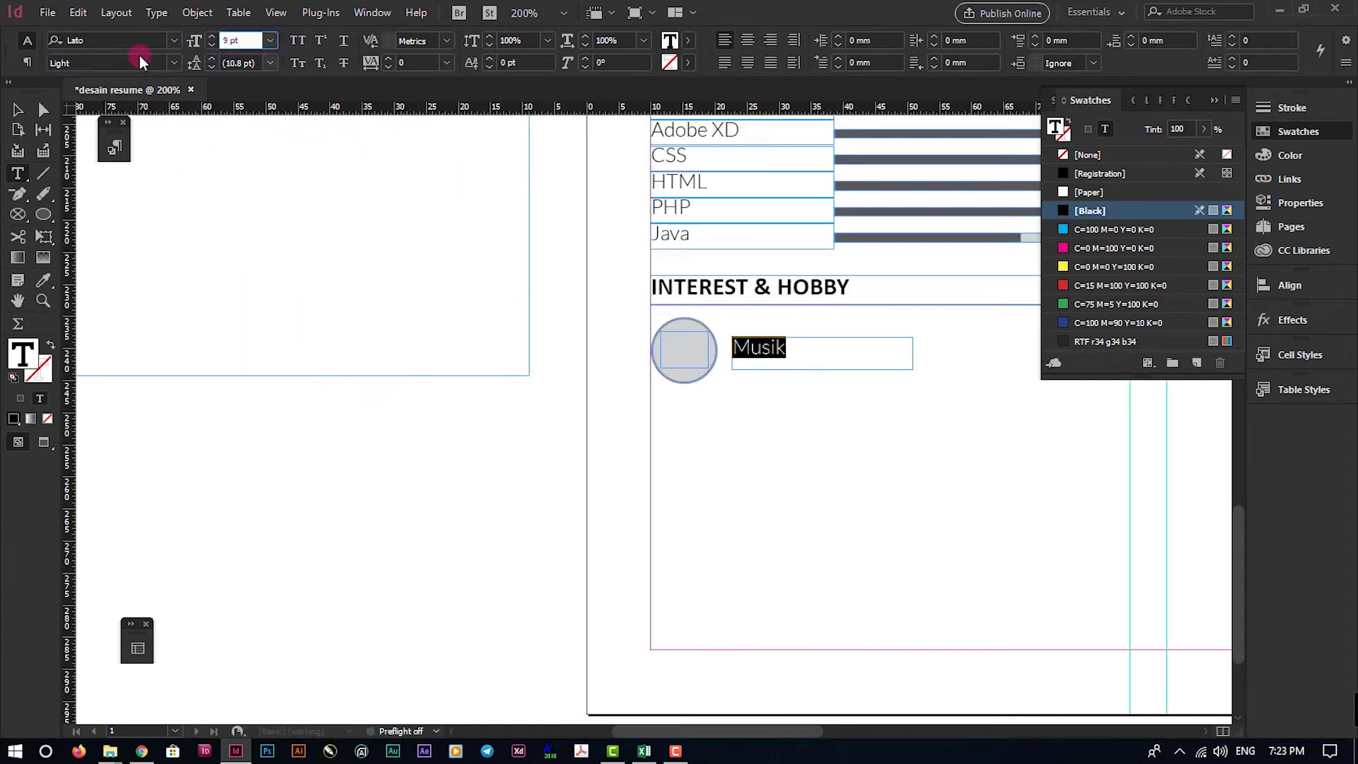
Reduce the Musik text frame to about 3.2 mm high and center it vertically beside the circle
click(17, 110)
scroll(847, 424, up, 1)
scroll(847, 425, up, 1)
double_click(813, 300)
drag(812, 300, 797, 274)
scroll(567, 306, down, 2)
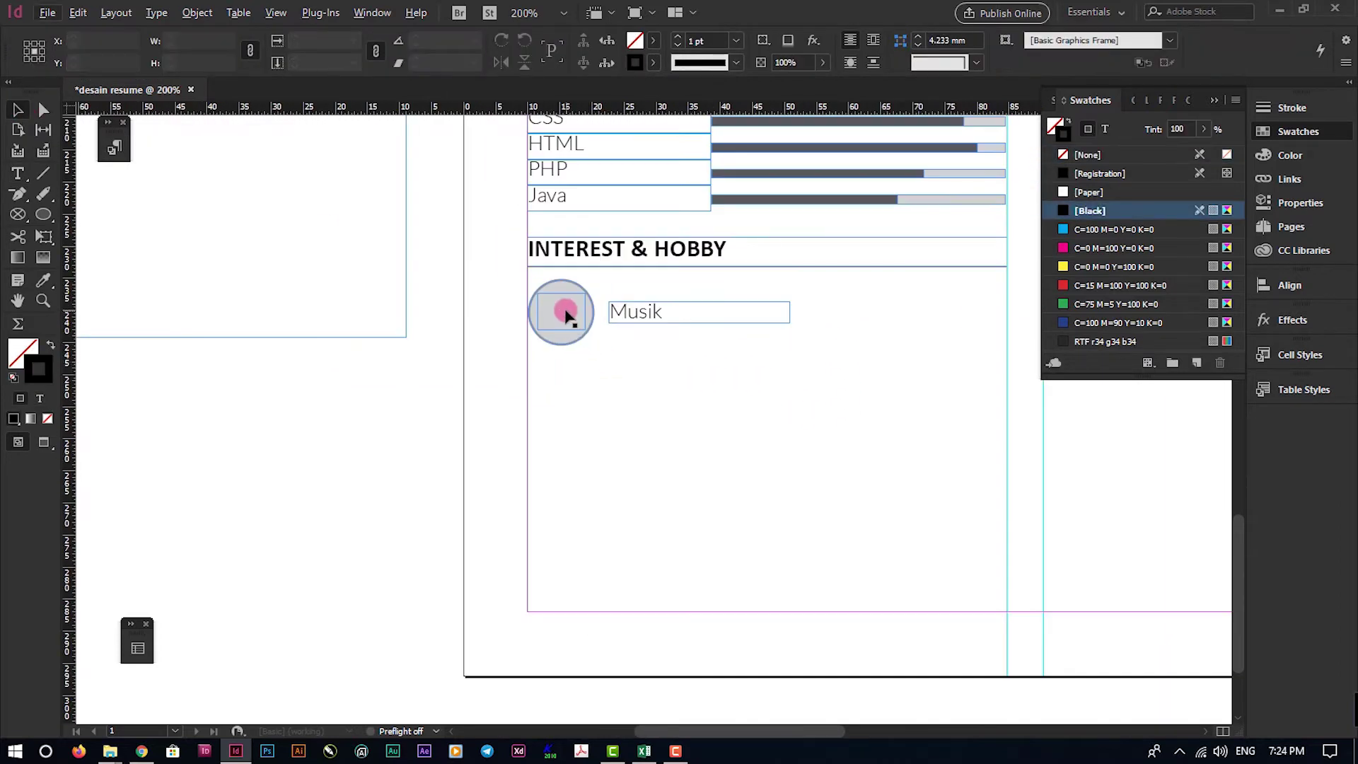
Switch to the Font Awesome site in Chrome, search for "musi" and copy the music icon's name
key(t)
click(142, 752)
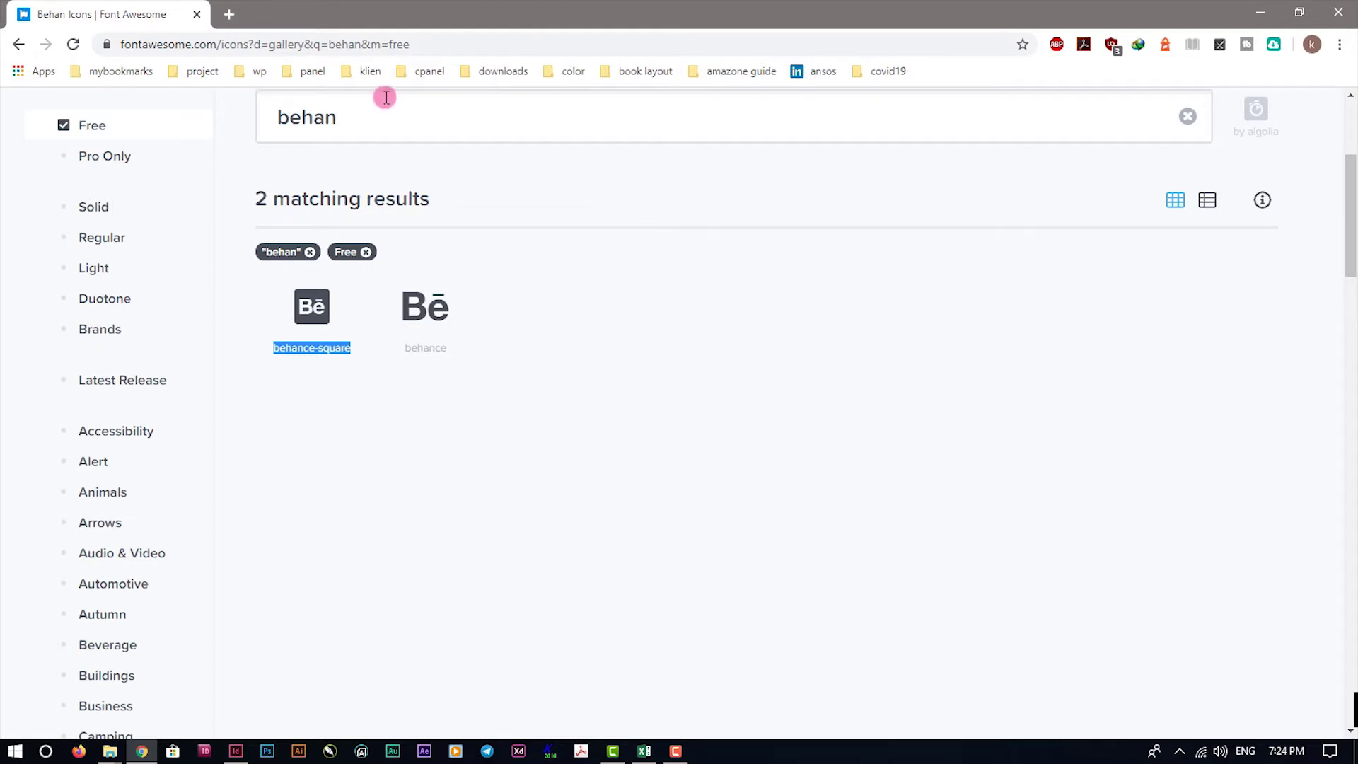
double_click(363, 120)
text(musi)
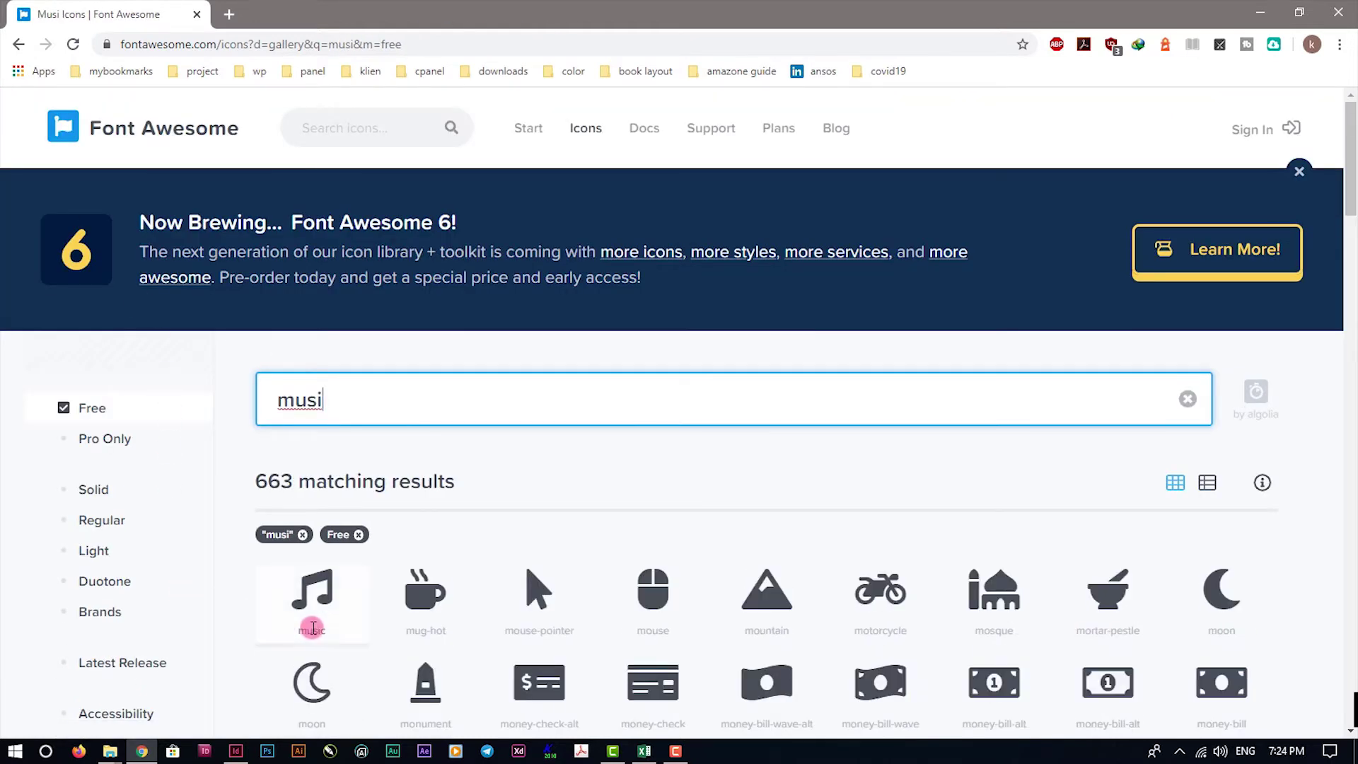
double_click(312, 630)
right_click(318, 631)
click(361, 506)
Back in InDesign, paste the icon name into the text frame inside the circle and set it in Font Awesome 5 Free Solid
key(alt+Tab)
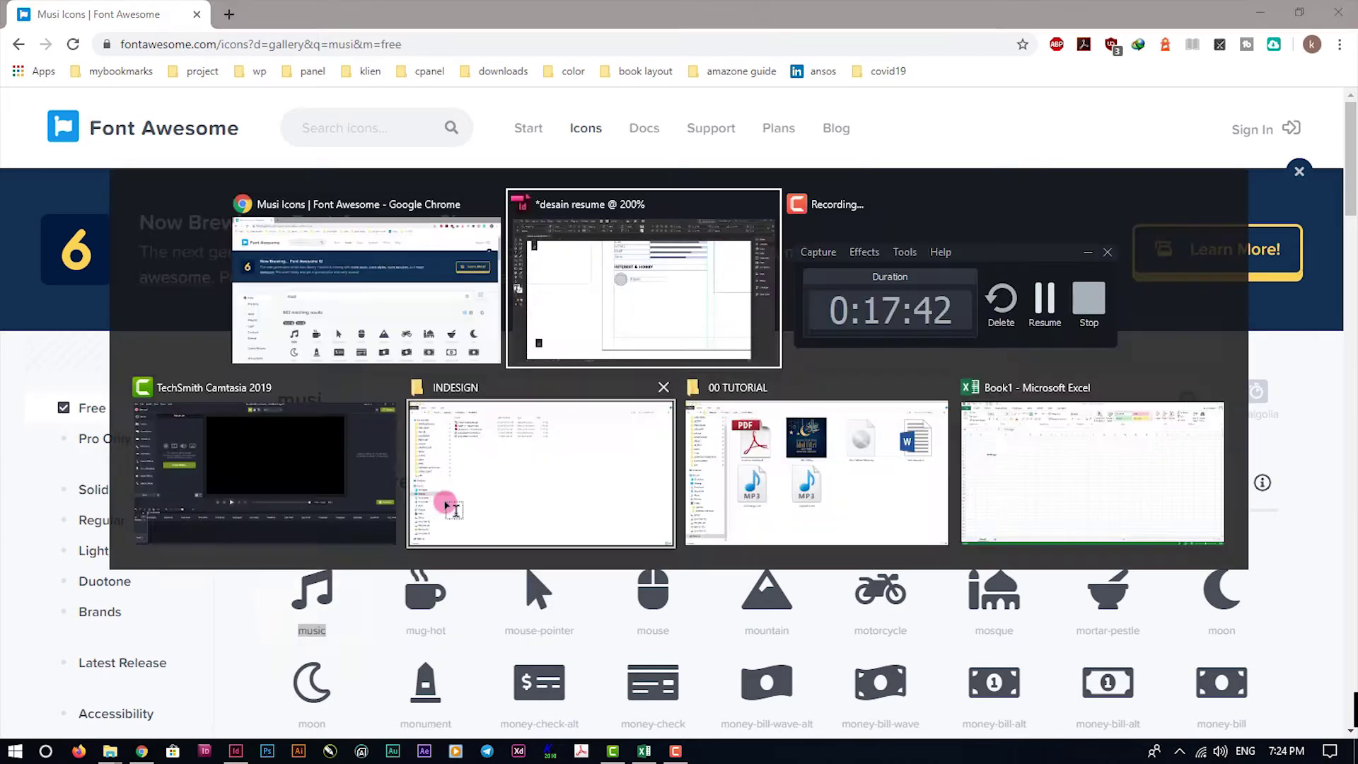
click(562, 309)
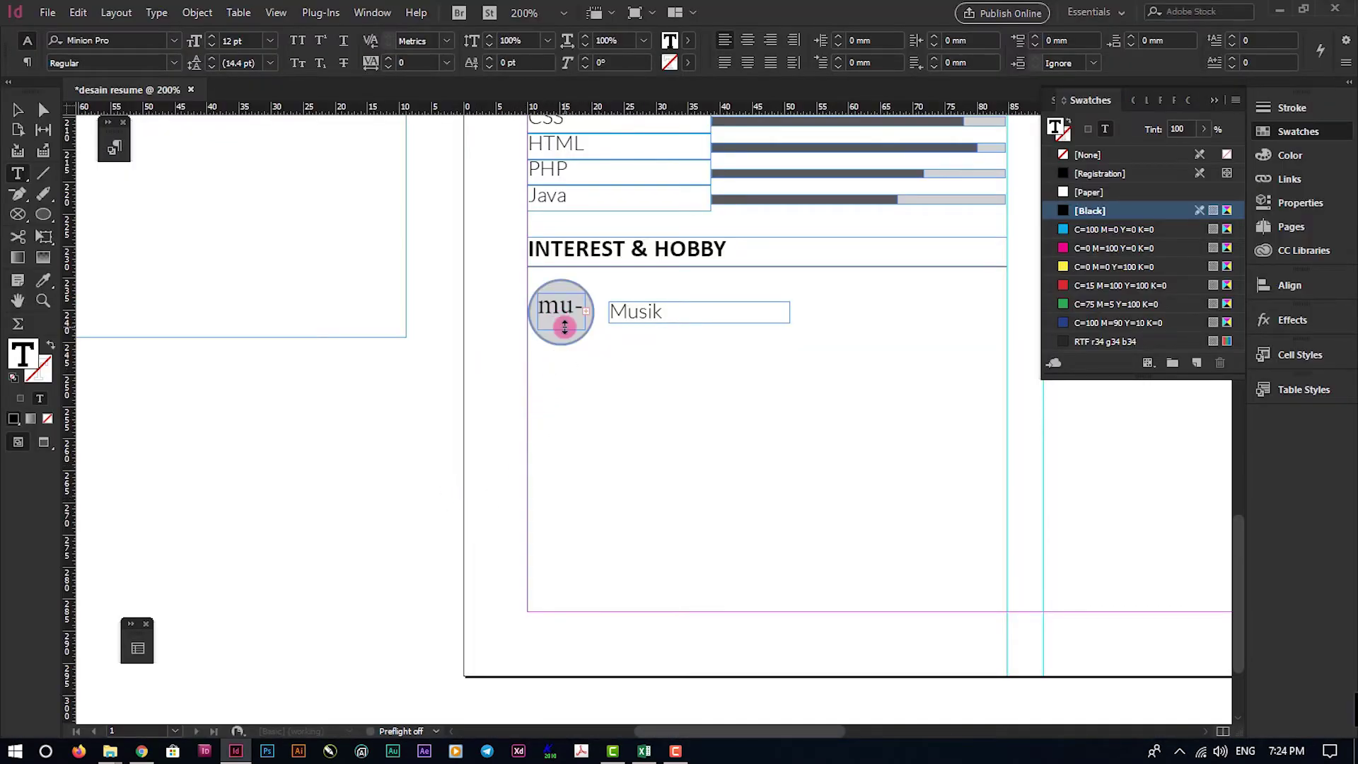
key(ctrl+a)
click(128, 40)
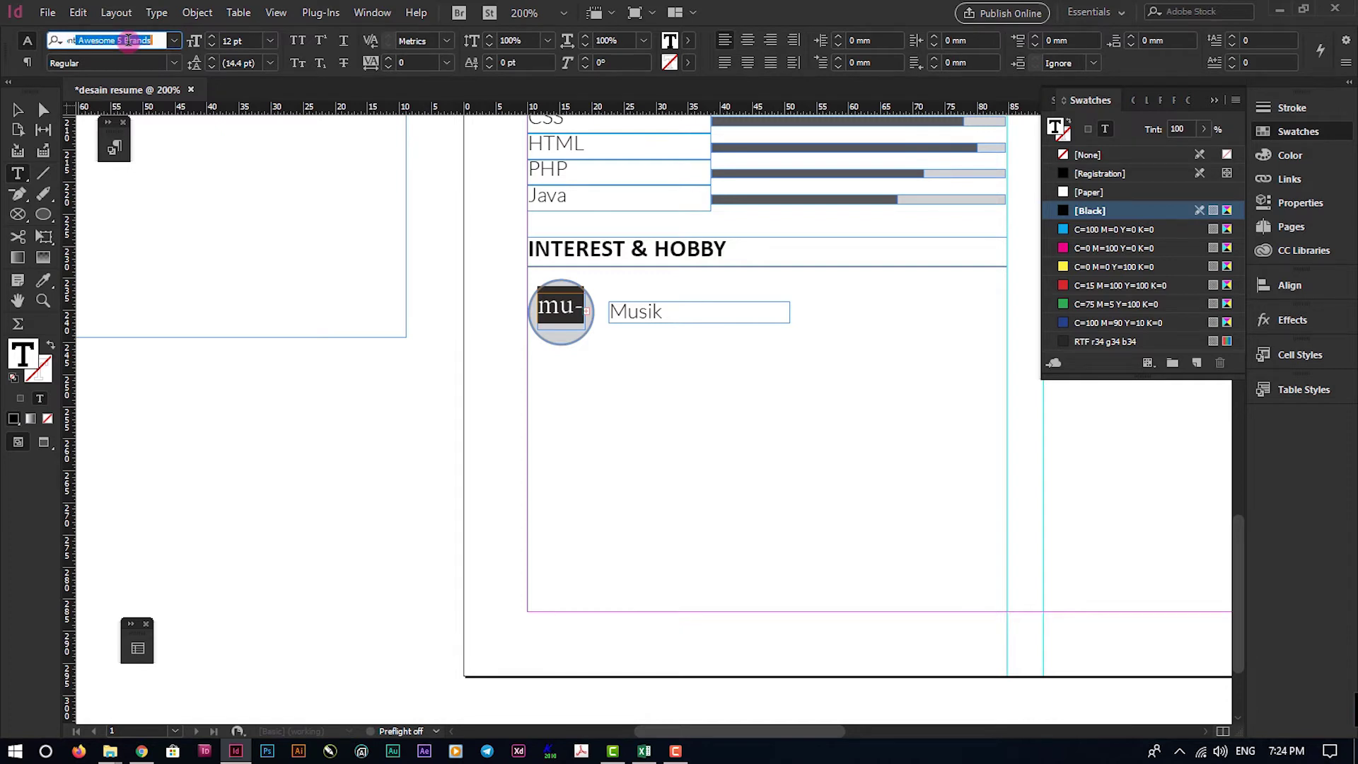
key(Return)
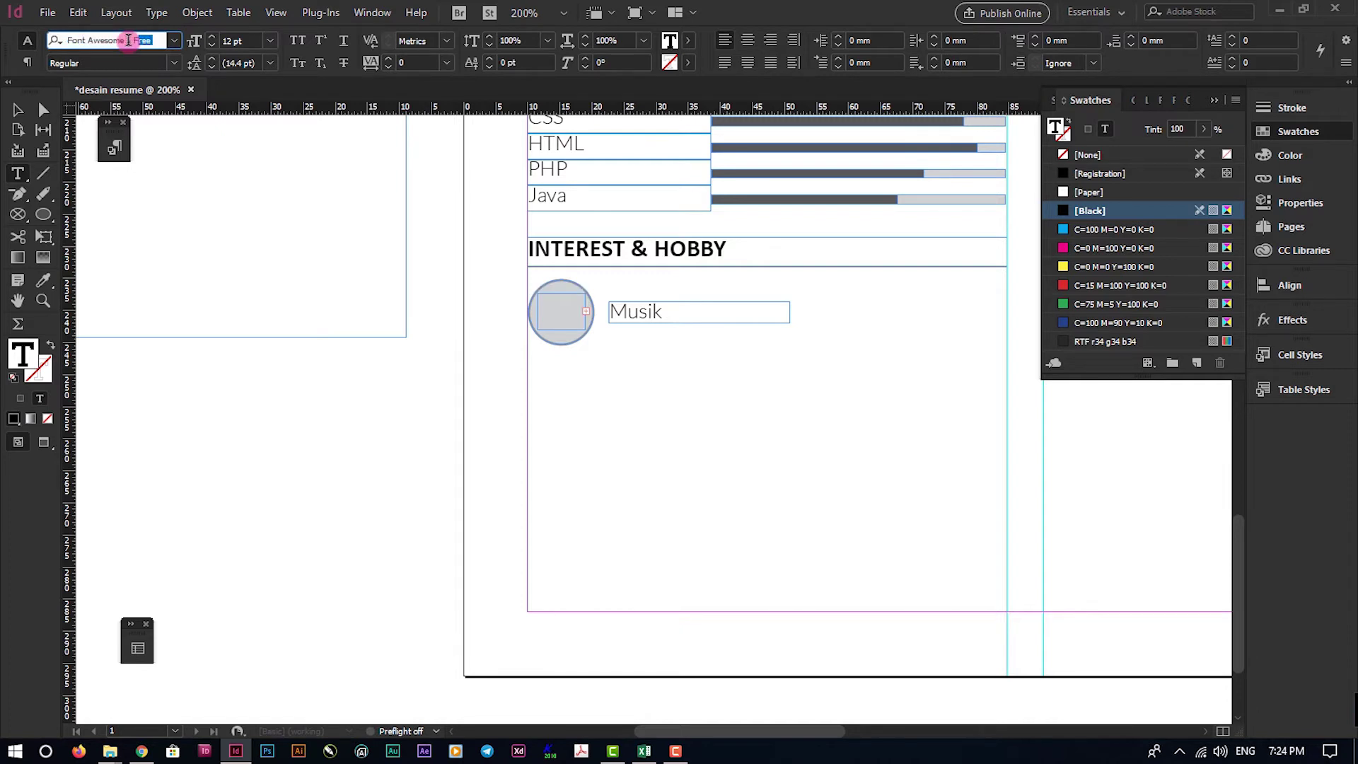
key(Return)
click(174, 62)
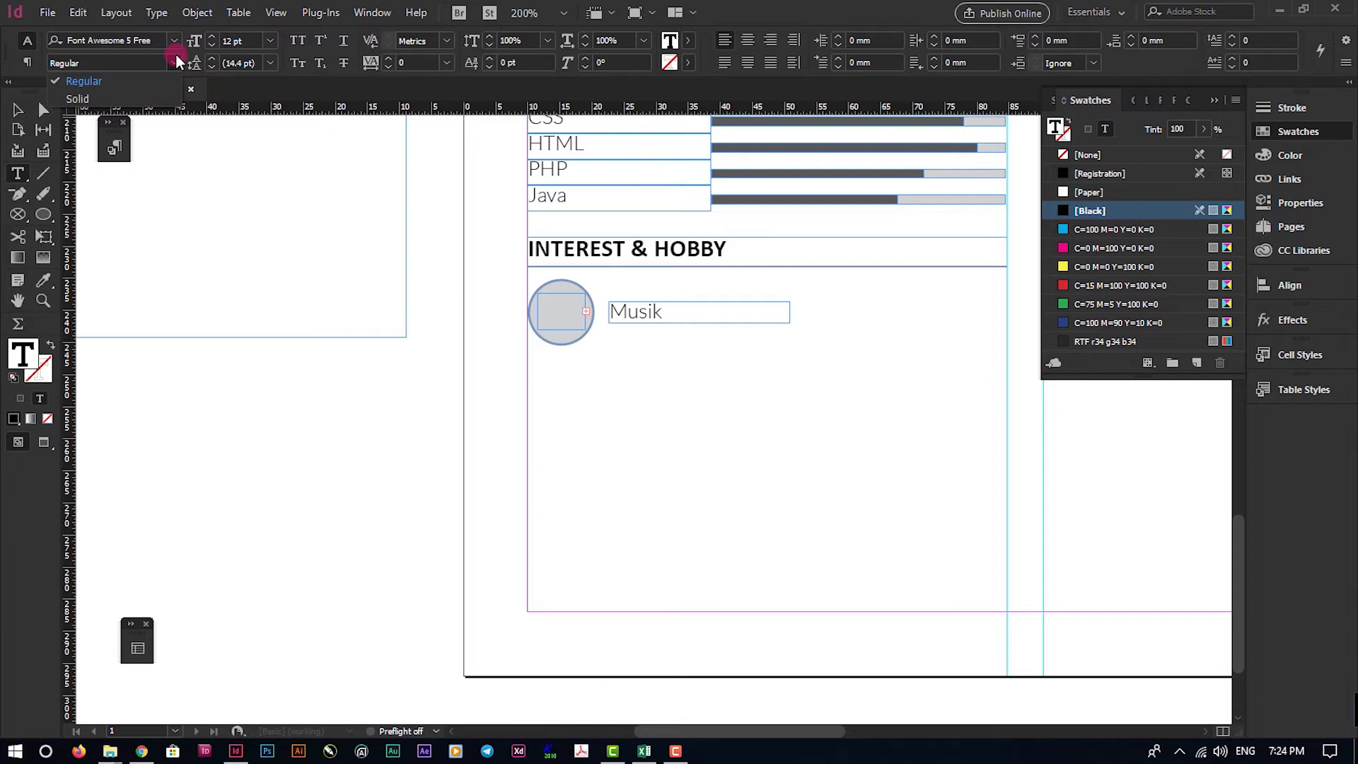
click(149, 89)
Center the music icon horizontally and vertically in its frame and move the frame slightly up within the circle
click(567, 300)
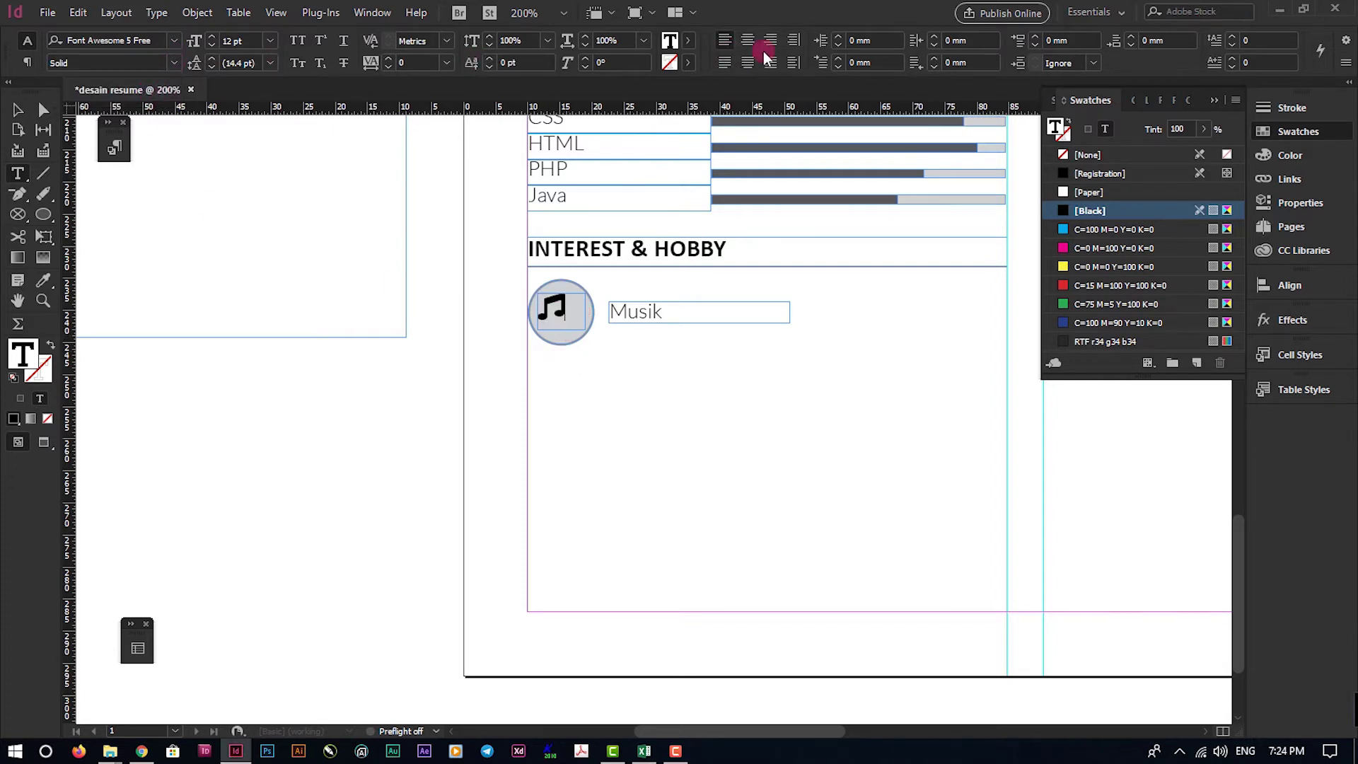
scroll(646, 300, up, 1)
click(18, 110)
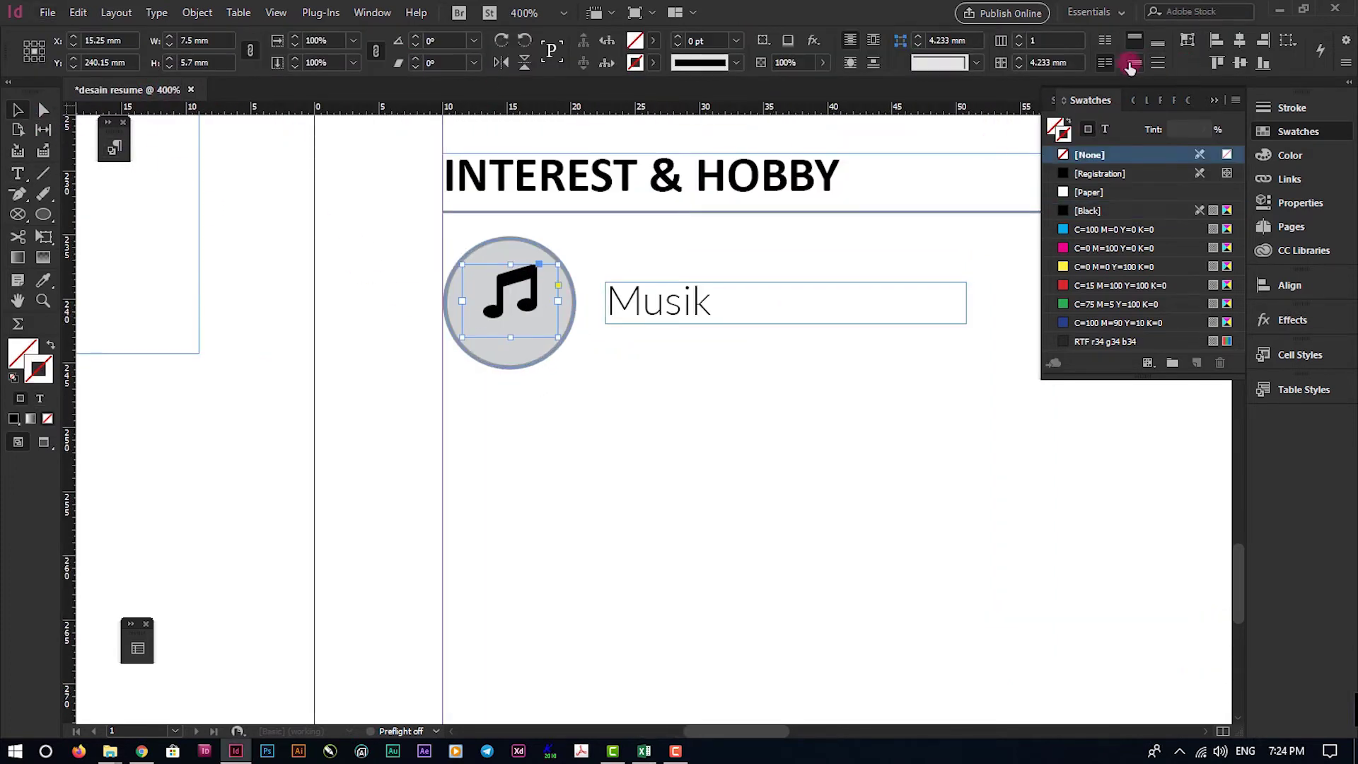
click(561, 349)
click(522, 303)
scroll(526, 316, up, 1)
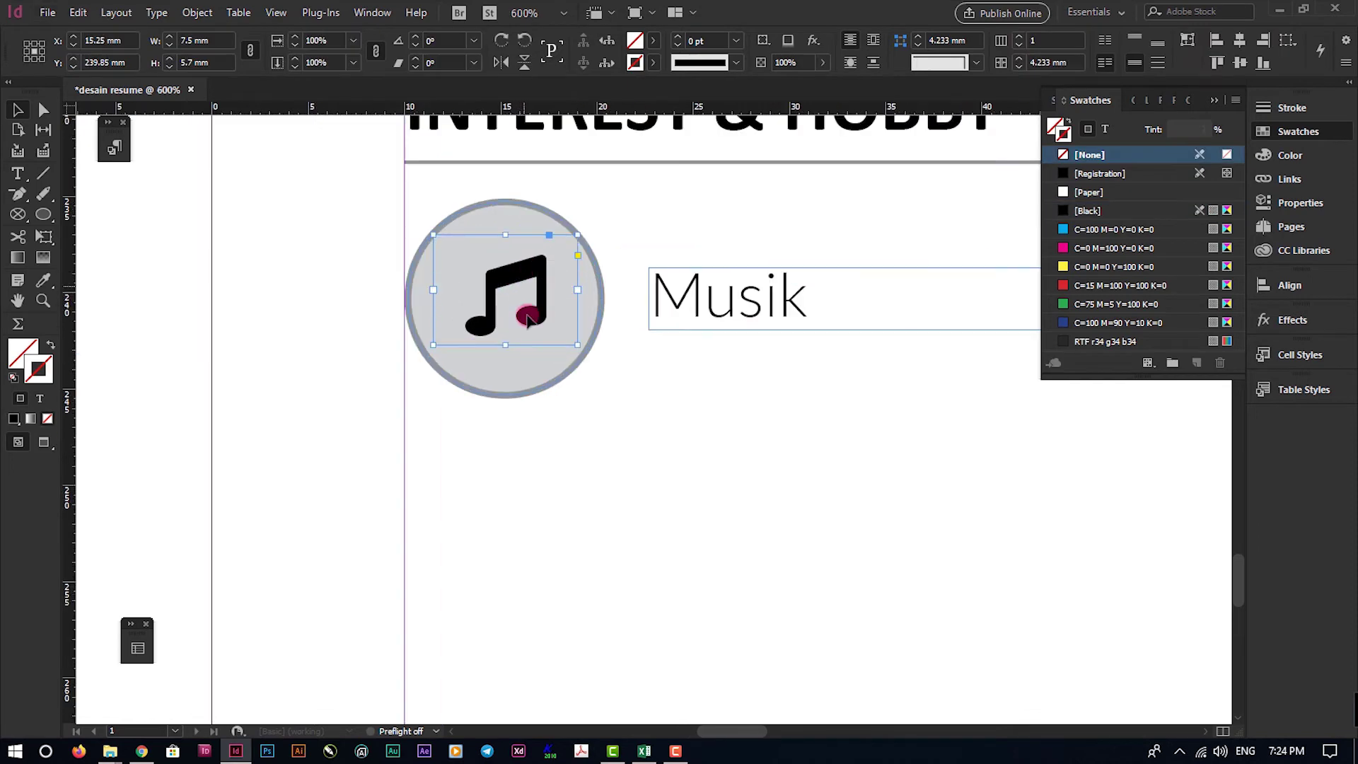
Try aligning the music icon to the left of its frame
double_click(467, 300)
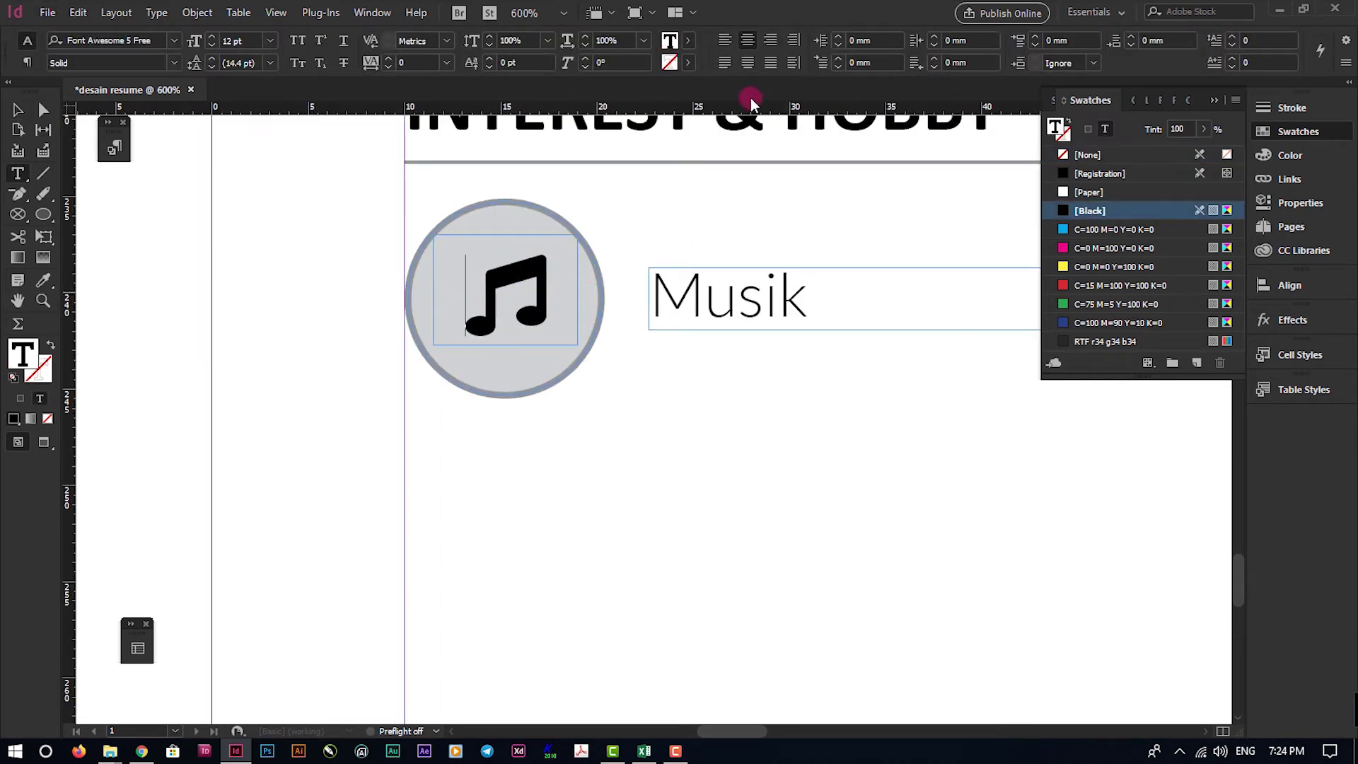
click(725, 40)
click(17, 126)
scroll(503, 344, down, 2)
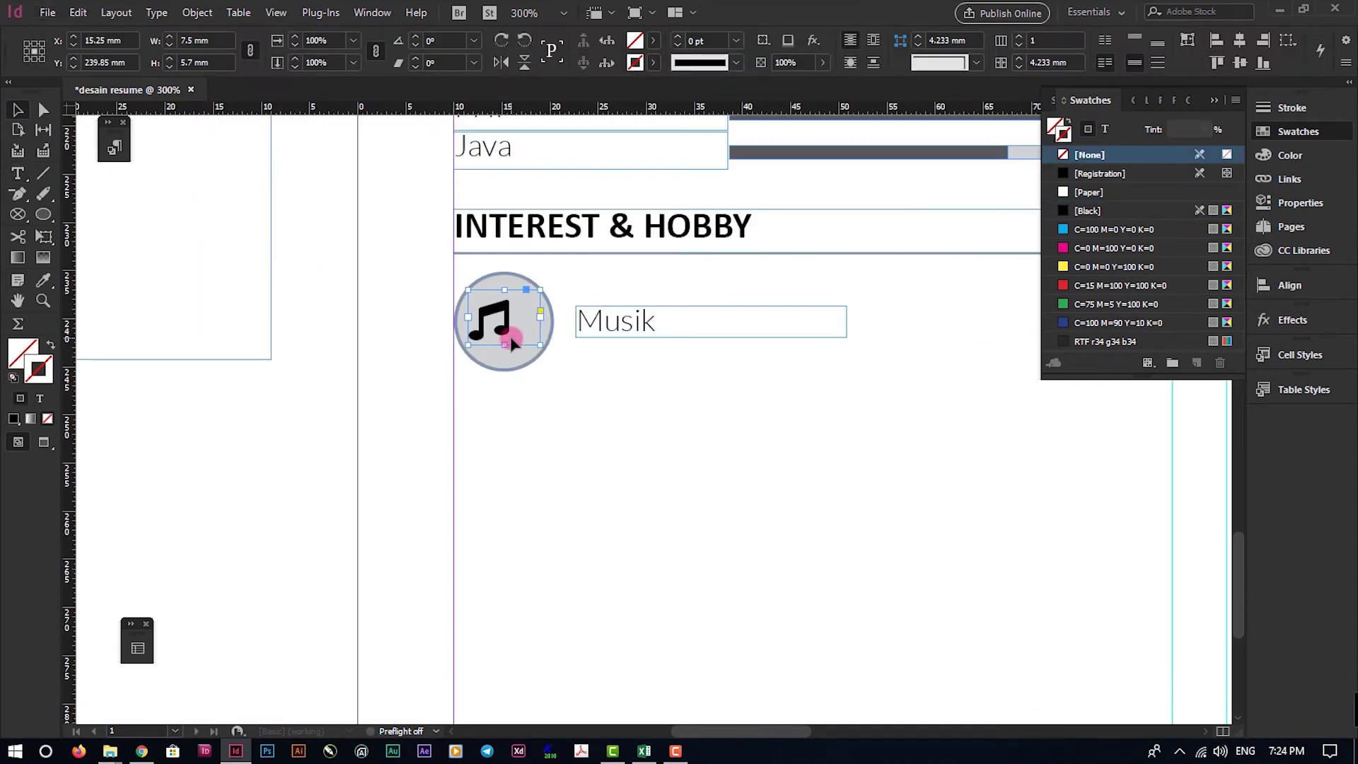
Enlarge the music icon's frame slightly on both sides and reposition it within the circle
scroll(510, 333, up, 2)
drag(473, 273, 484, 282)
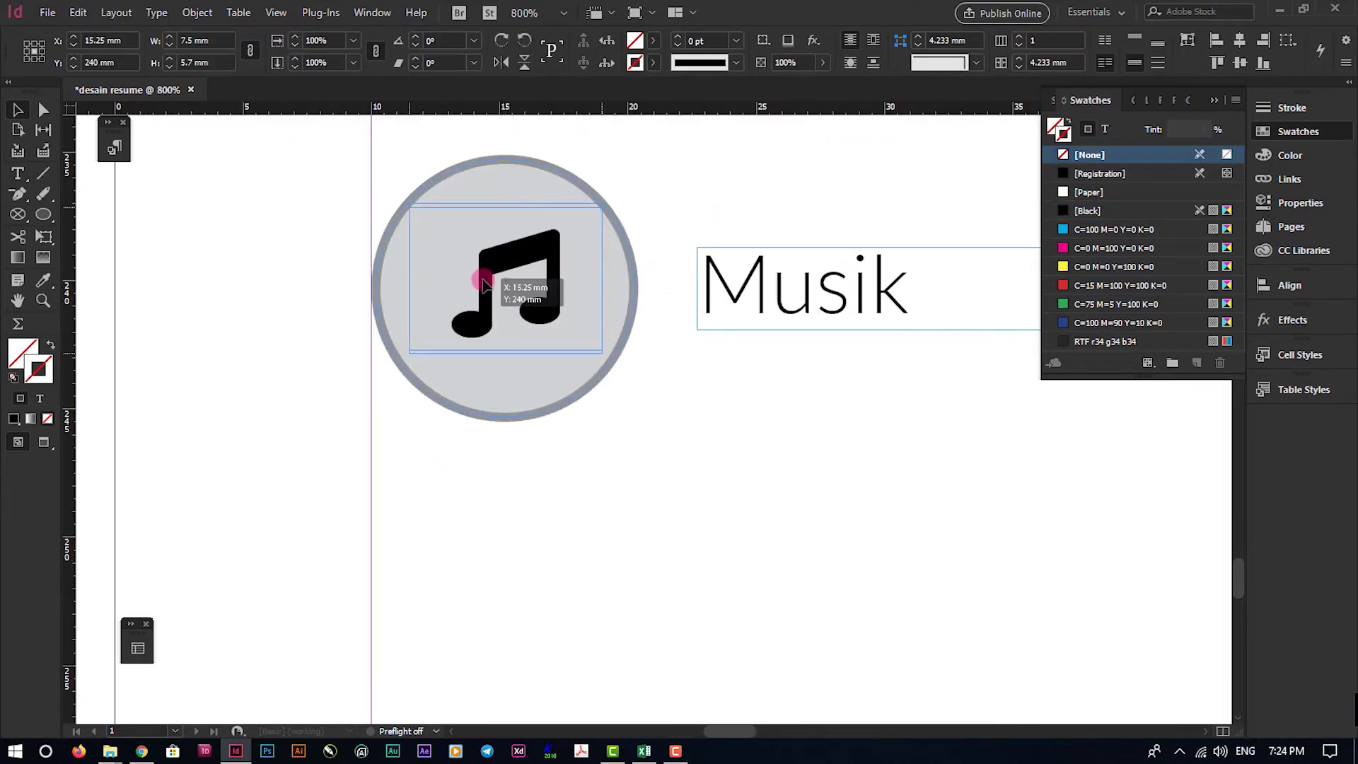
mouse_move(410, 352)
mouse_down()
mouse_move(409, 370)
mouse_move(399, 358)
mouse_up()
drag(602, 357, 607, 362)
drag(567, 295, 530, 279)
click(693, 254)
Check the Musik entry in preview mode, nudge the icon toward the circle's center and return to normal view
scroll(672, 424, down, 3)
scroll(725, 516, down, 2)
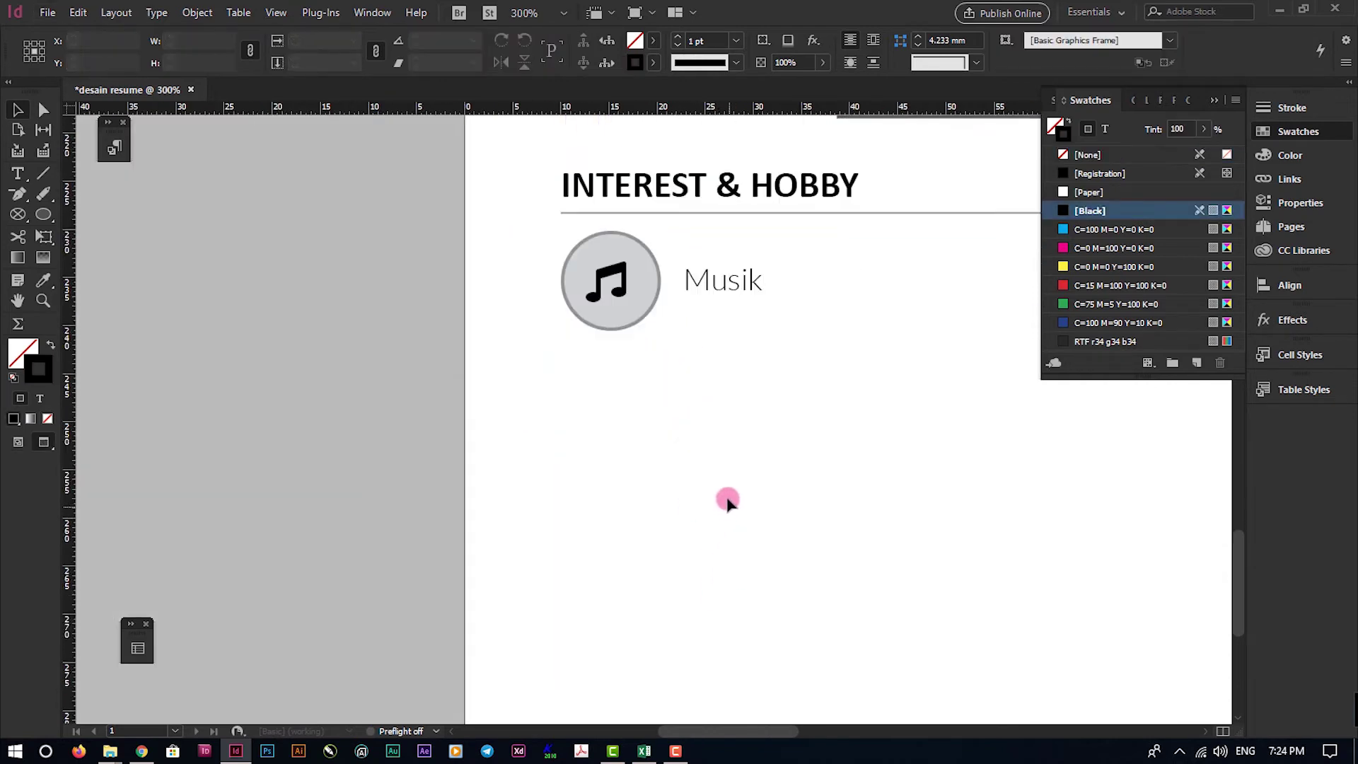
click(622, 279)
click(647, 382)
scroll(644, 409, down, 1)
key(w)
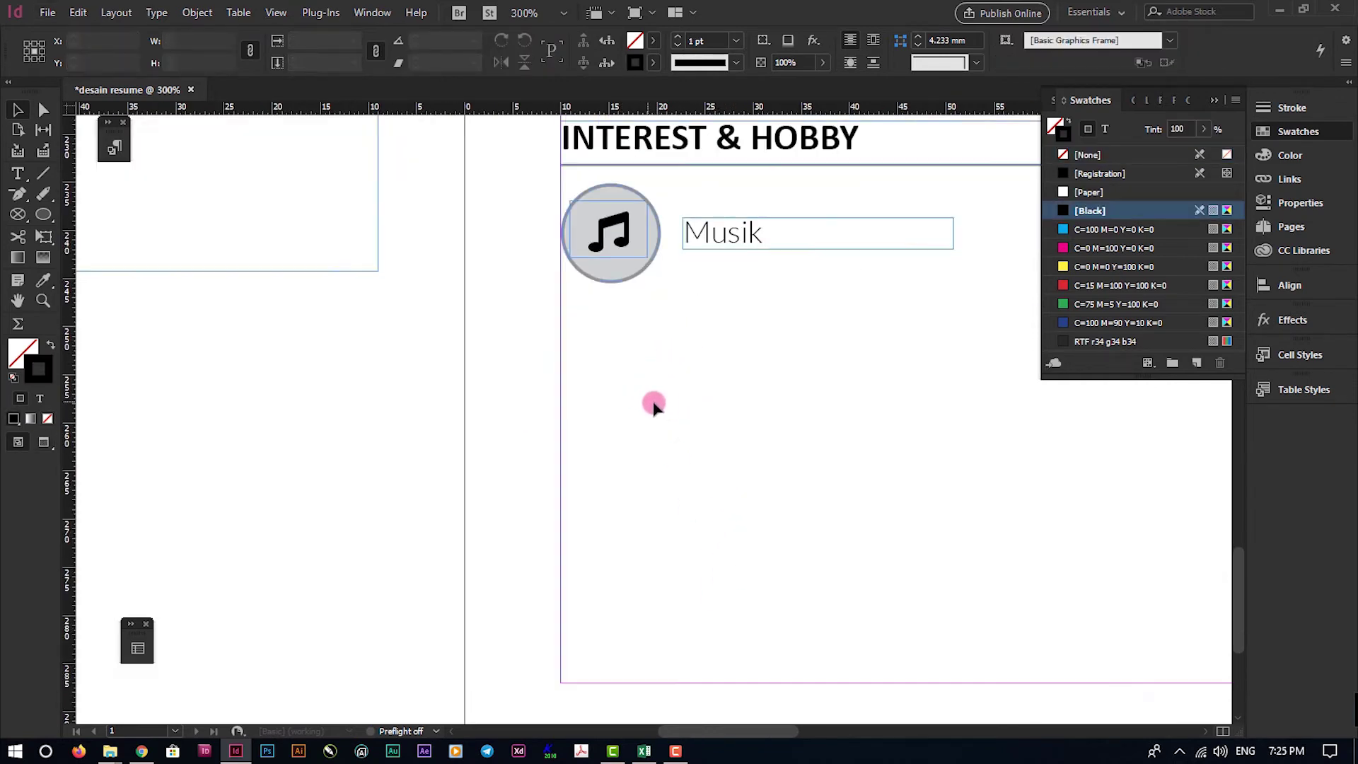
Narrow the Musik text frame to about 26.6 mm wide
key(ctrl+minus)
key(ctrl+minus)
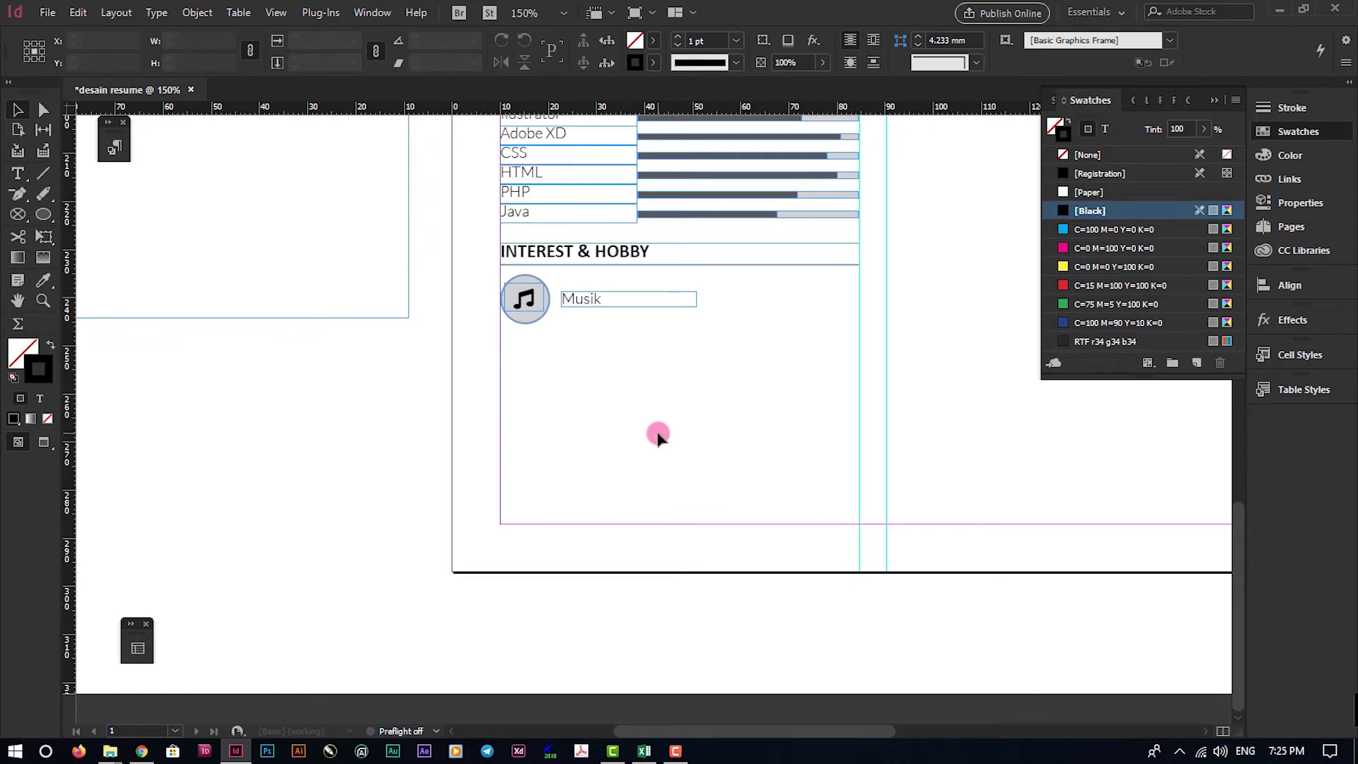
scroll(700, 306, up, 2)
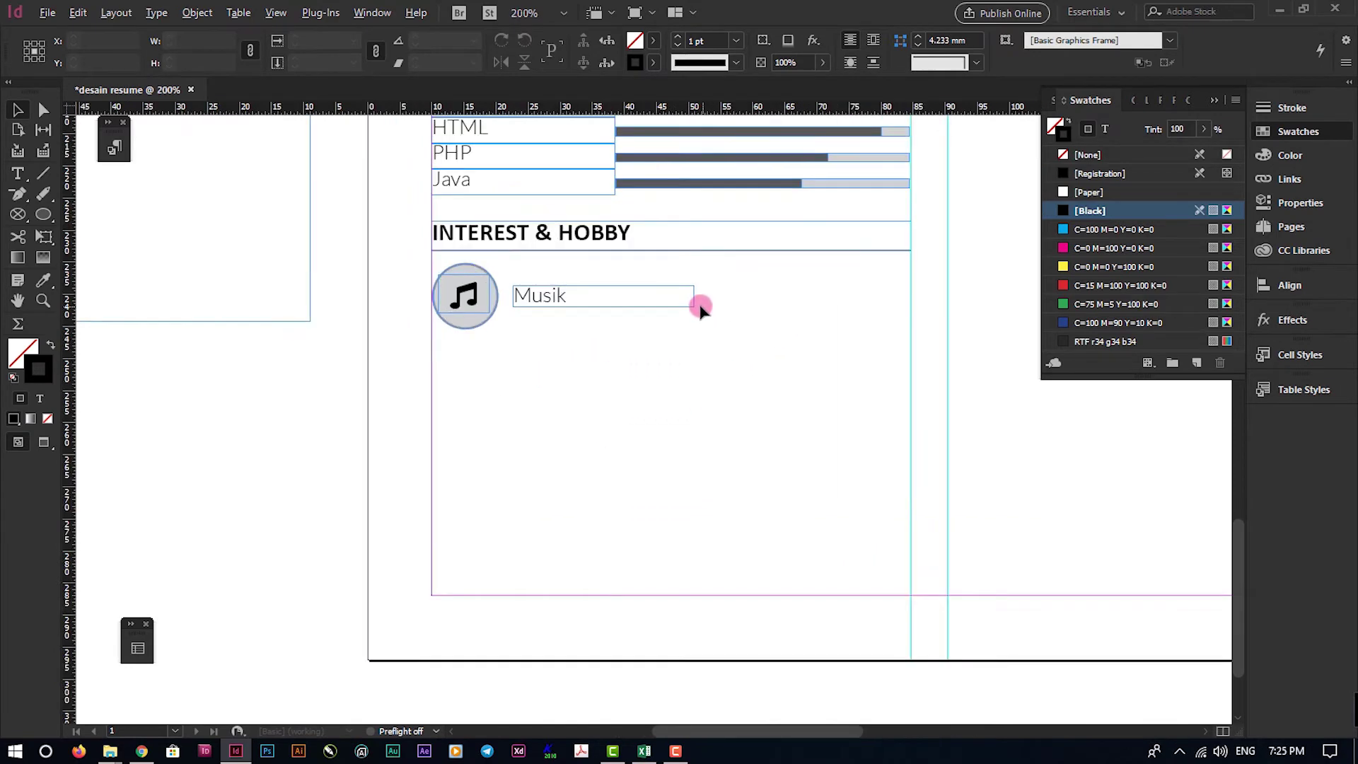
click(691, 312)
drag(691, 312, 677, 307)
scroll(553, 379, down, 2)
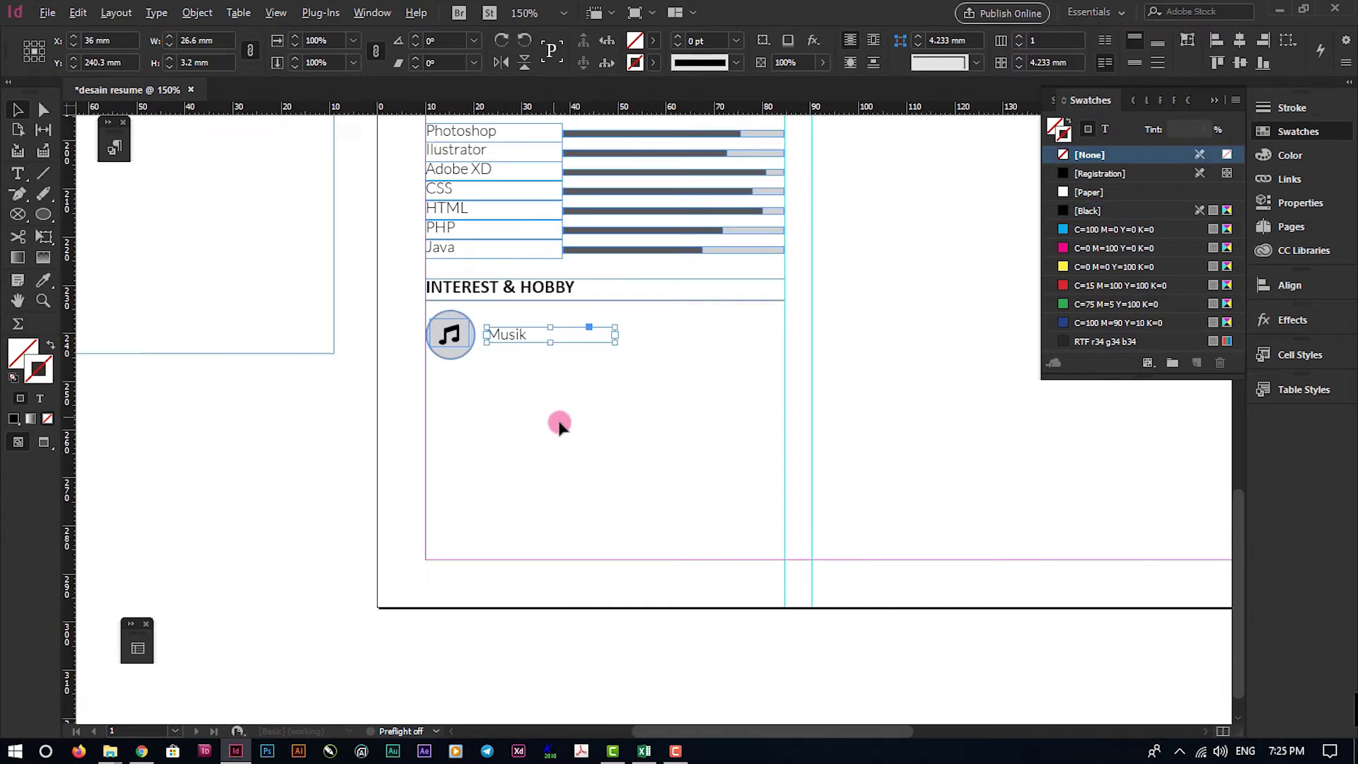
Duplicate the circle, music icon and Musik label together to the right in the same row
click(589, 422)
scroll(588, 426, up, 1)
drag(414, 373, 778, 452)
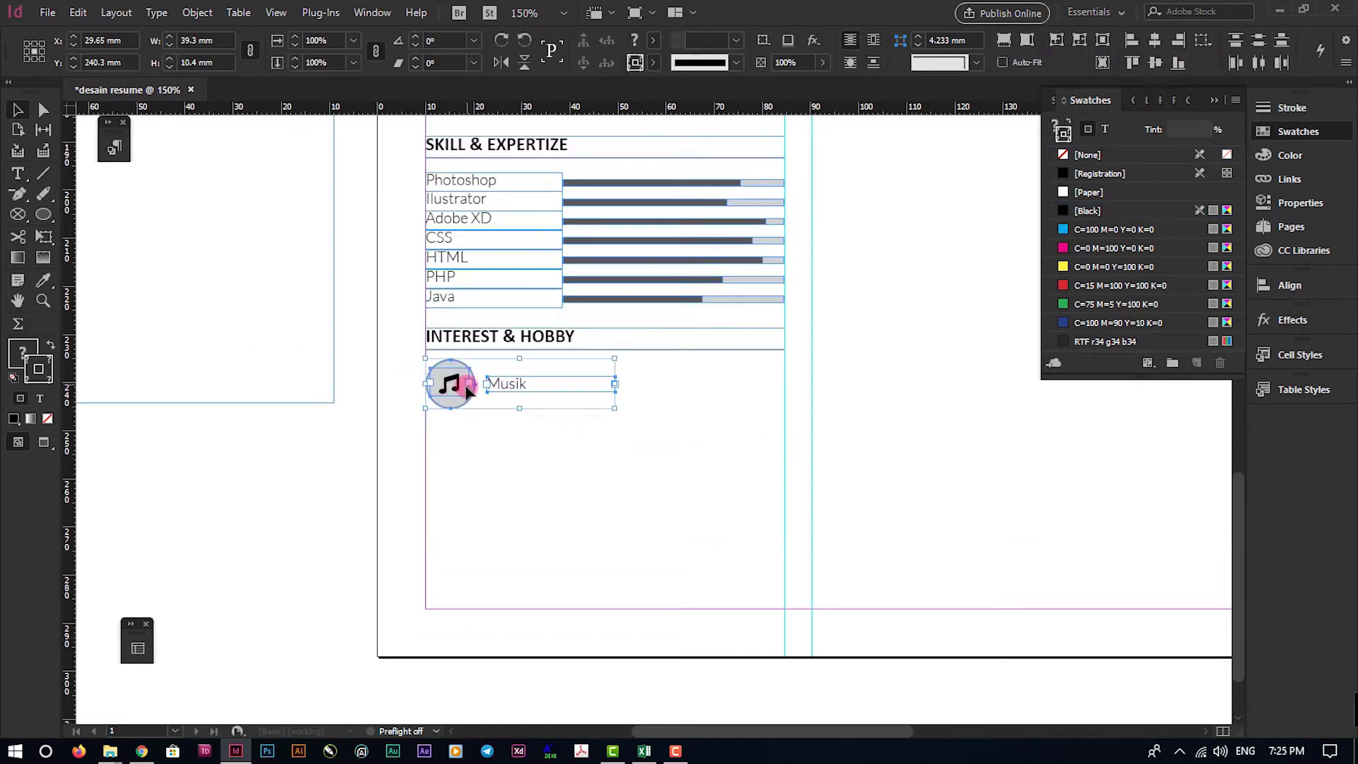
drag(452, 392, 658, 396)
click(725, 460)
Narrow both Musik label frames, ending the second one at the column guide
key(ctrl+equal)
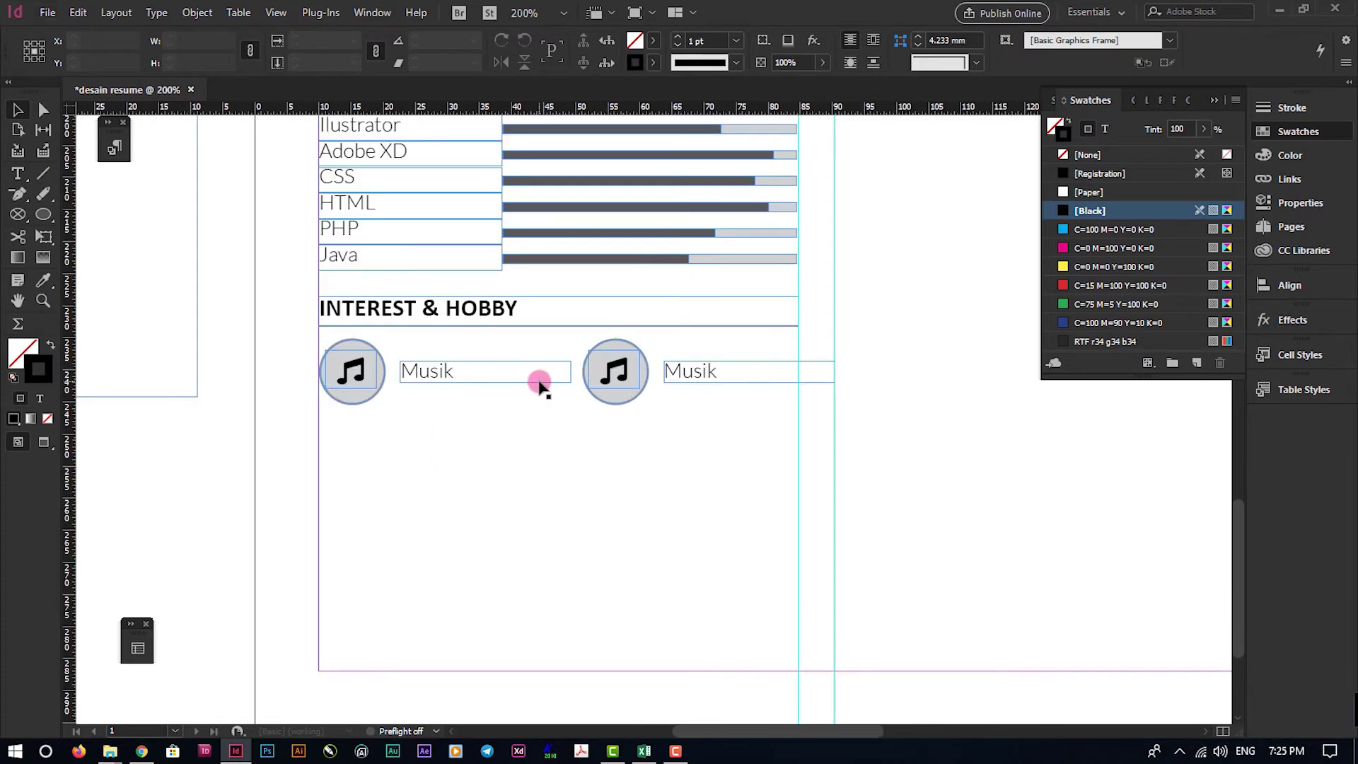
click(539, 384)
drag(572, 382, 527, 382)
click(767, 379)
drag(833, 382, 797, 384)
Duplicate both icon-and-label sets straight down to form a second row
drag(342, 391, 705, 453)
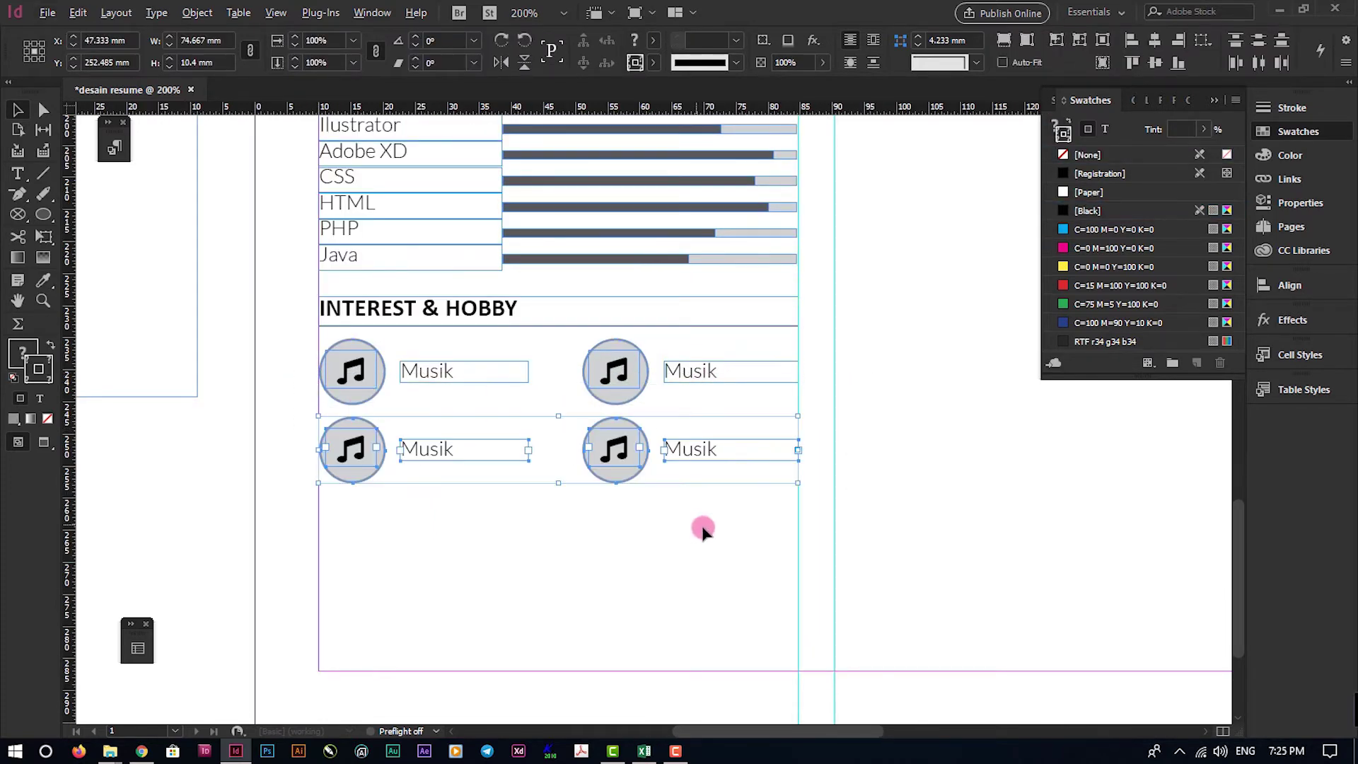
key(ctrl+minus)
click(679, 567)
Replace the three duplicated labels with Fotografi, Melukis and Blogging copied from the source text
scroll(544, 581, left, 5)
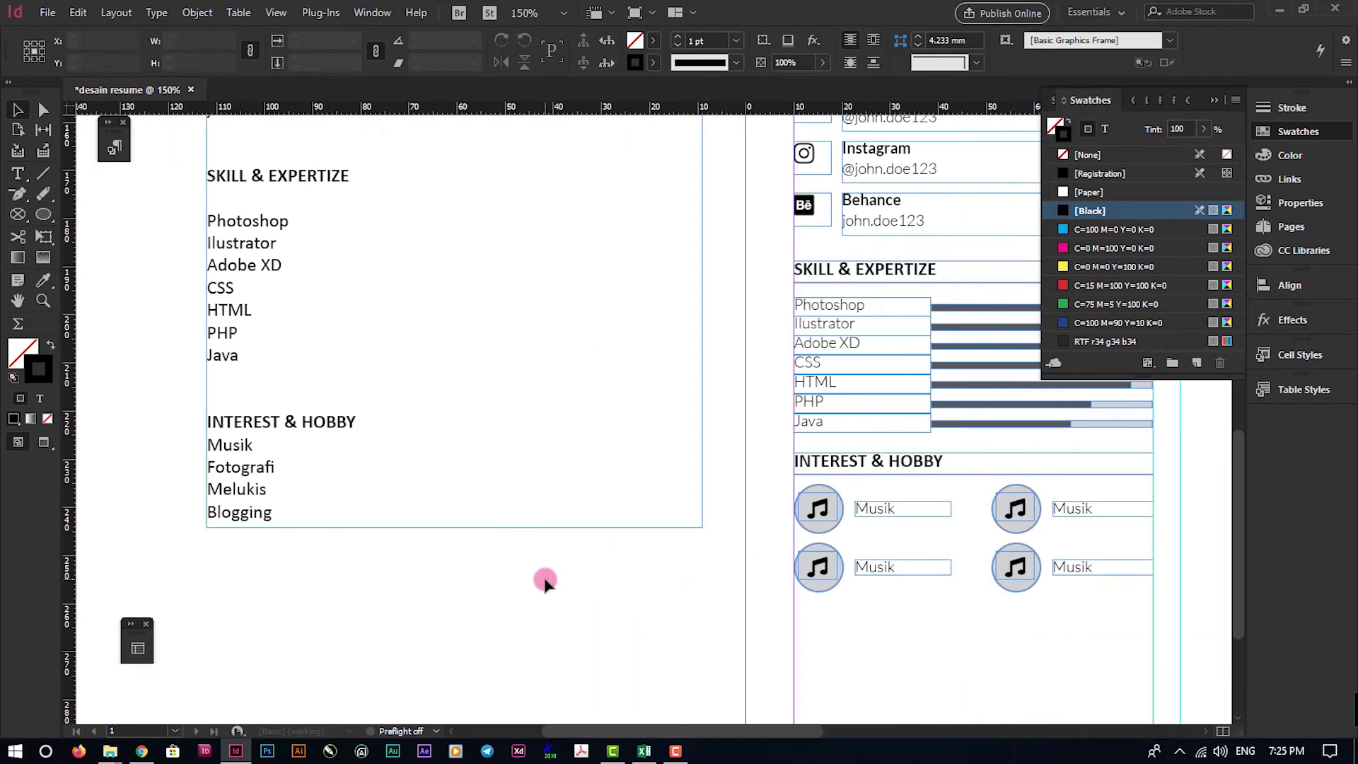
double_click(261, 466)
double_click(1084, 508)
key(ctrl+v)
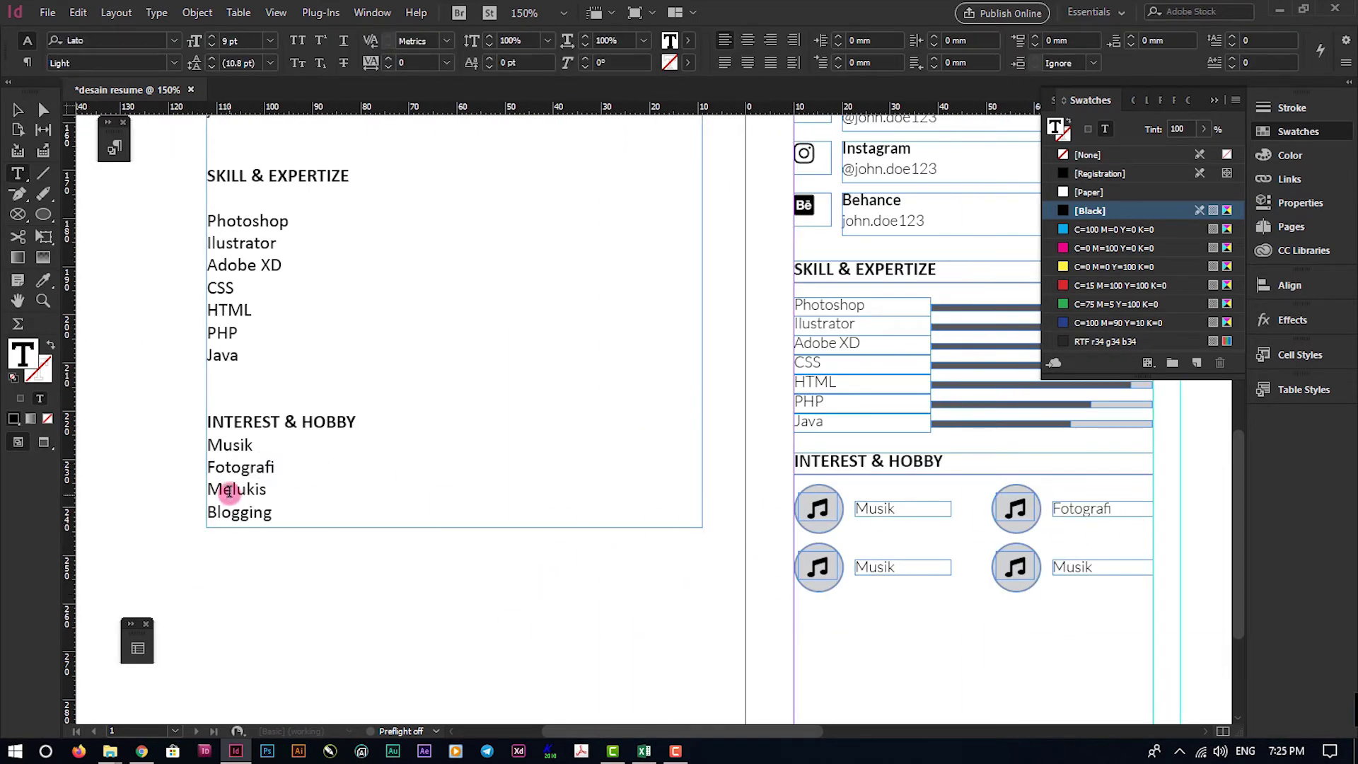
double_click(221, 489)
double_click(876, 566)
key(ctrl+v)
double_click(239, 512)
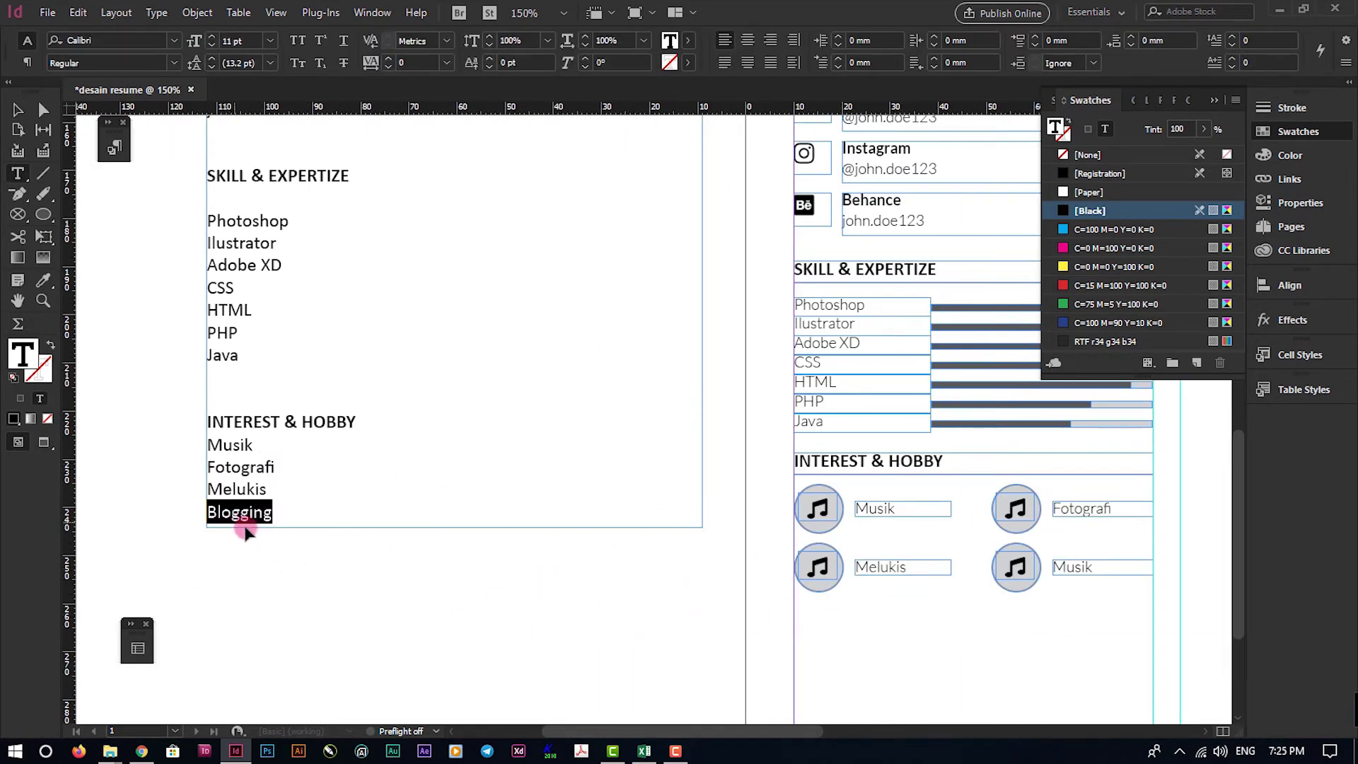
key(ctrl+c)
double_click(1075, 567)
key(ctrl+v)
Switch to the Font Awesome site, search for "camer" and copy the camera icon's name
key(alt+Tab)
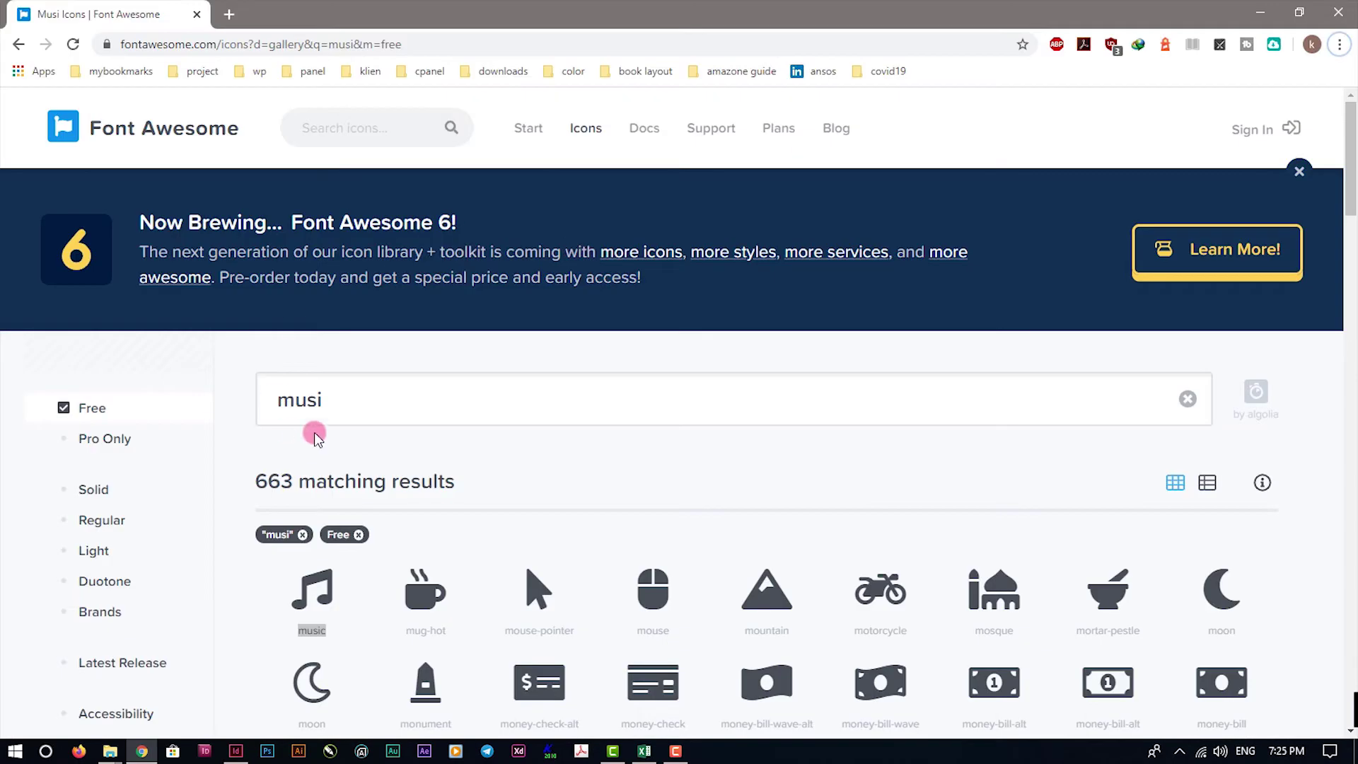
double_click(358, 397)
text(phot)
double_click(362, 398)
text(camer)
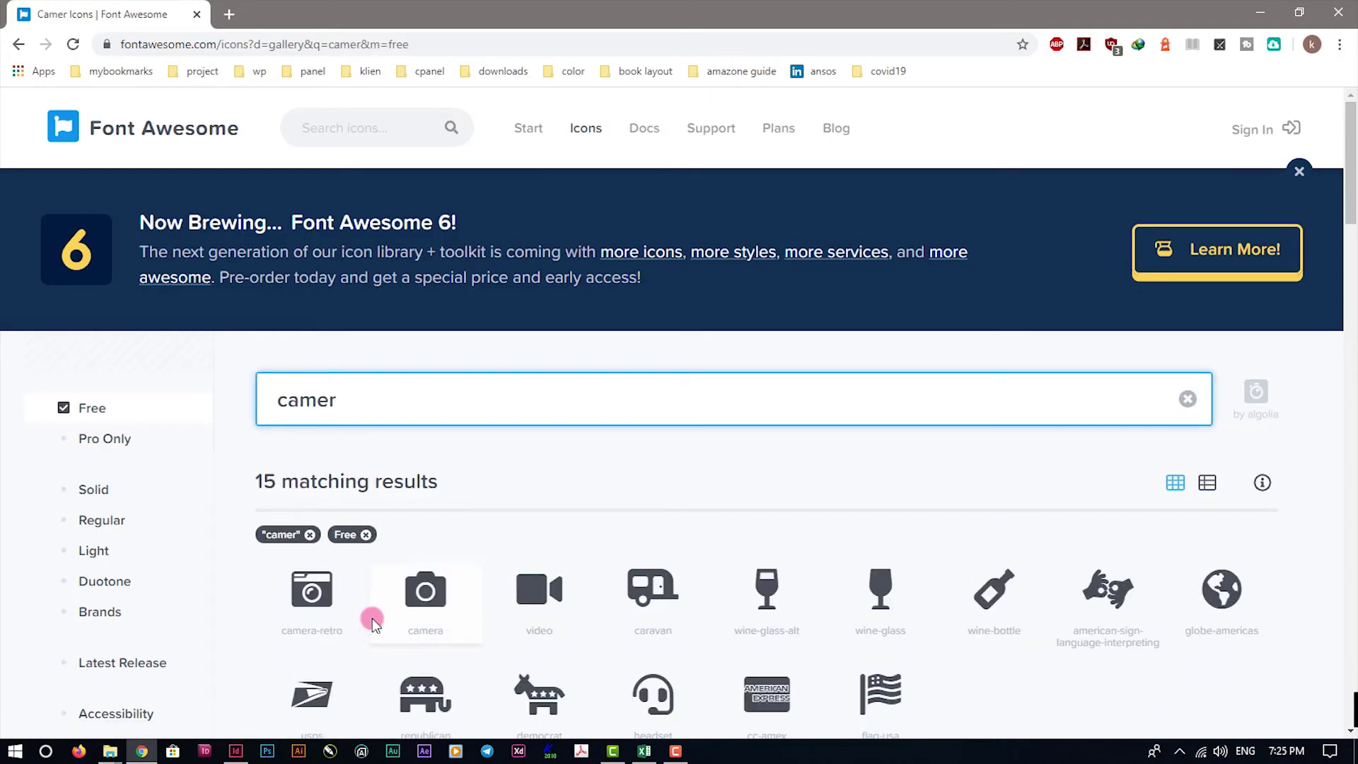
drag(370, 619, 445, 628)
click(471, 504)
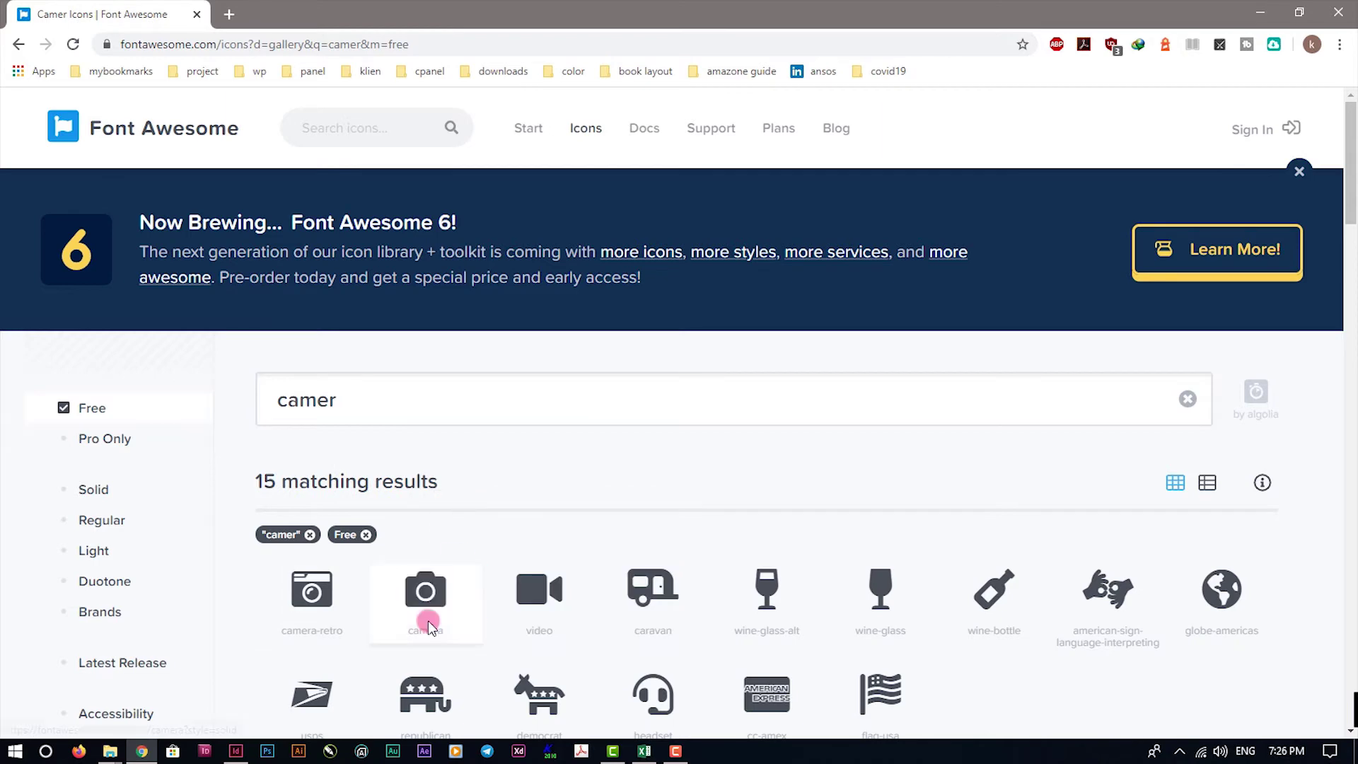
right_click(434, 622)
Switch back to InDesign and replace the music icon beside Fotografi with the copied camera icon name
key(alt+Tab)
click(1095, 525)
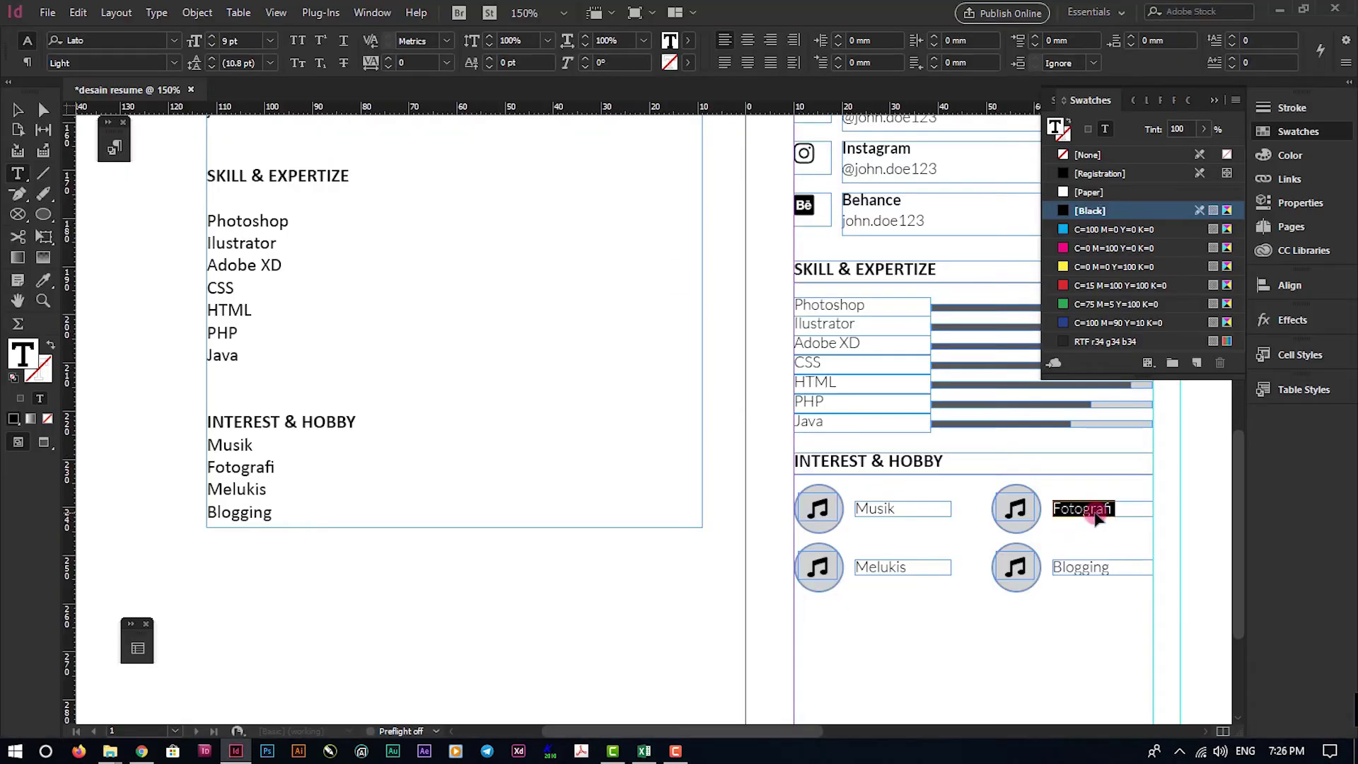
drag(1055, 521, 1030, 522)
key(ctrl+v)
scroll(1029, 541, down, 1)
Switch to the Font Awesome site, search for "blo" and copy the blog icon's name
key(alt+Tab)
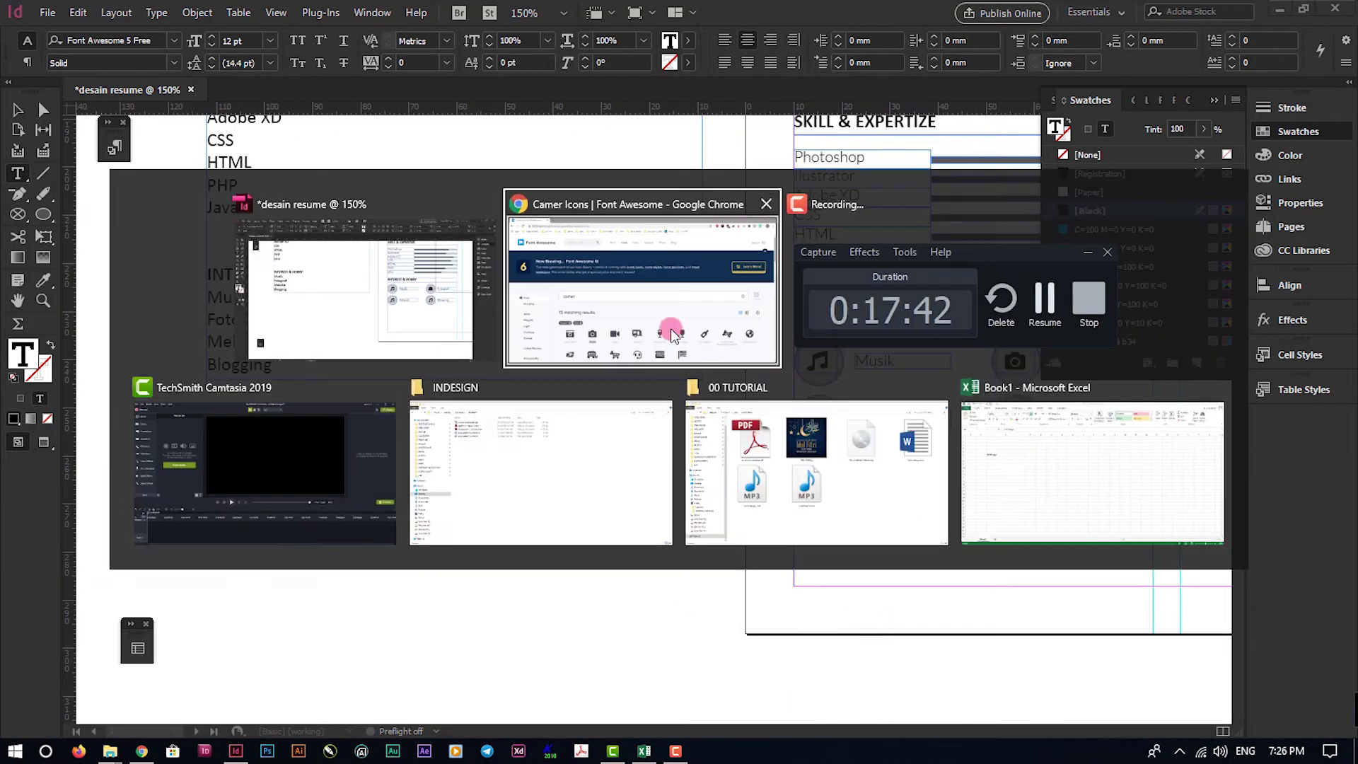
scroll(384, 616, down, 2)
double_click(350, 264)
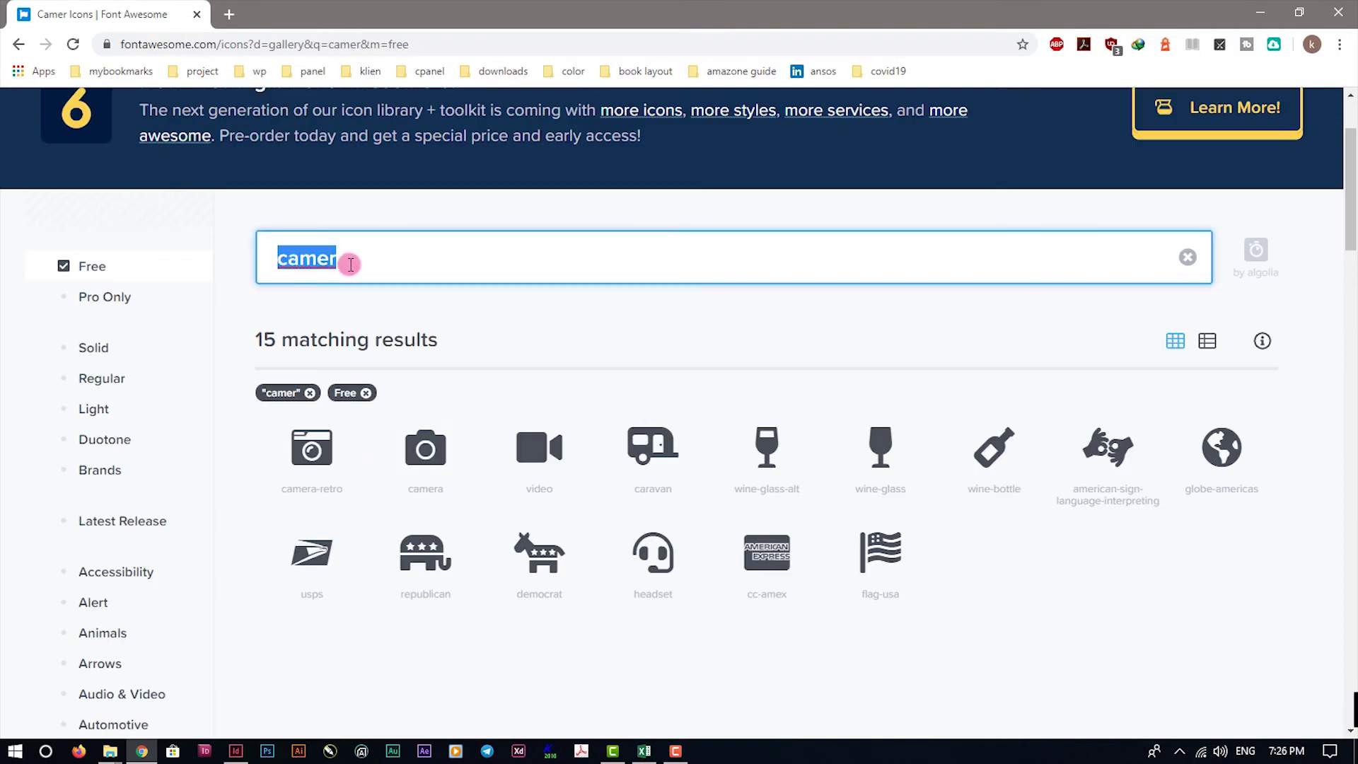
text(blog)
scroll(464, 434, down, 2)
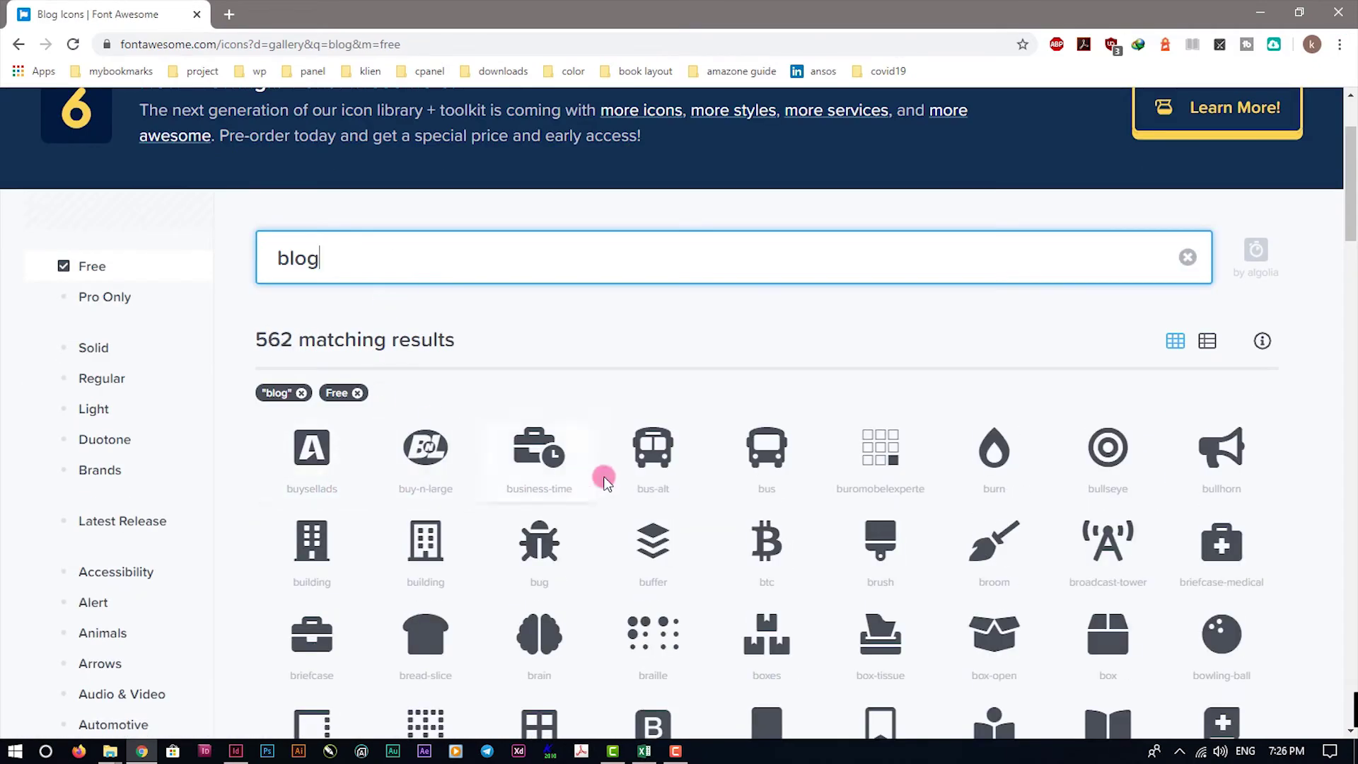
scroll(503, 377, down, 2)
scroll(515, 397, up, 4)
key(BackSpace)
scroll(415, 417, down, 2)
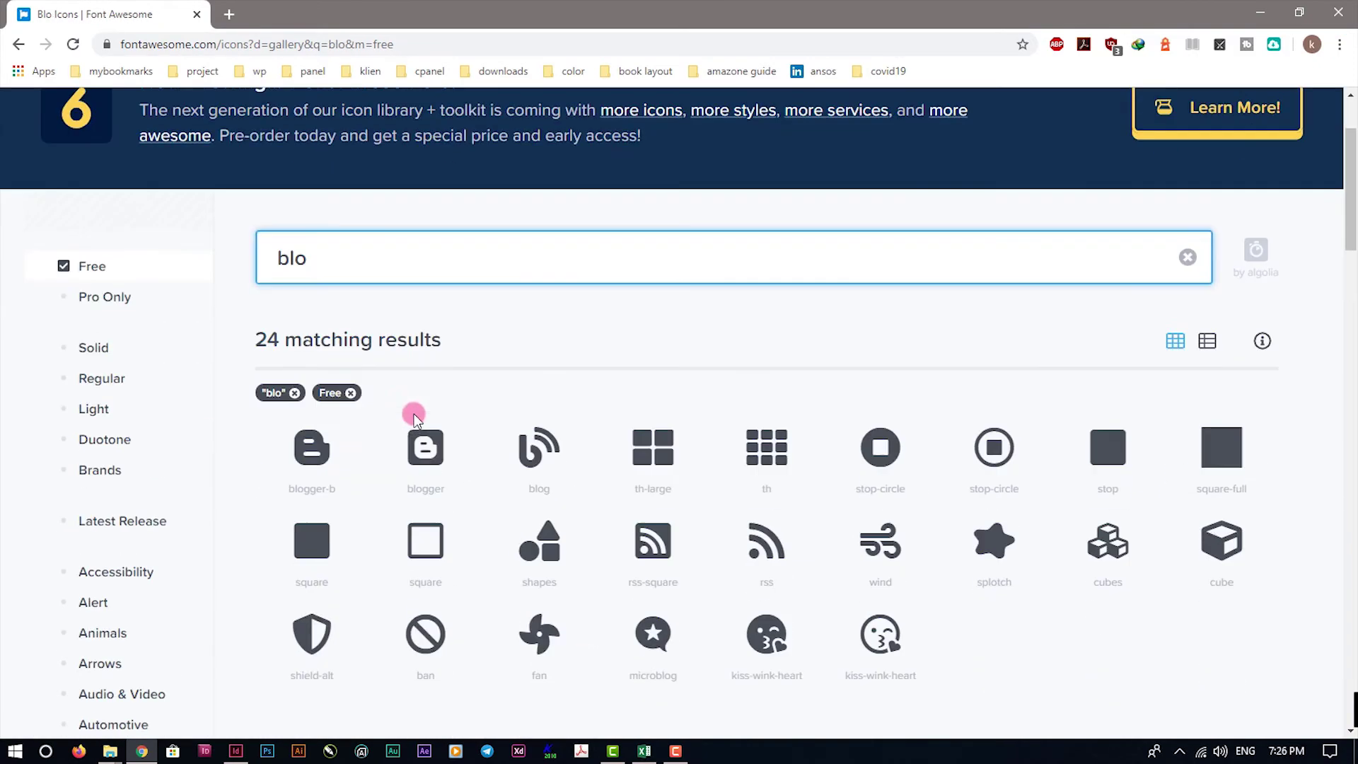
double_click(536, 487)
Switch back to InDesign and replace the music icon beside Blogging with the copied blog icon name
click(236, 751)
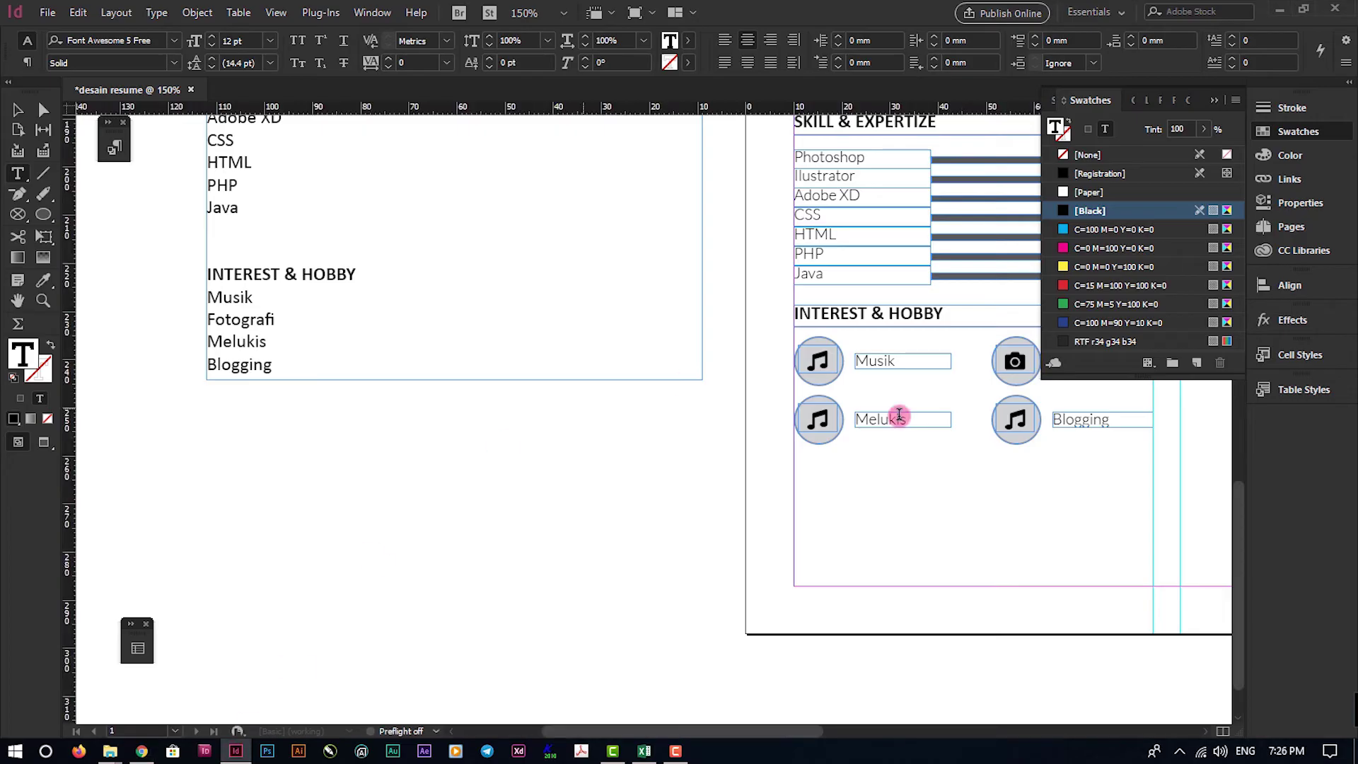
double_click(1016, 420)
key(ctrl+v)
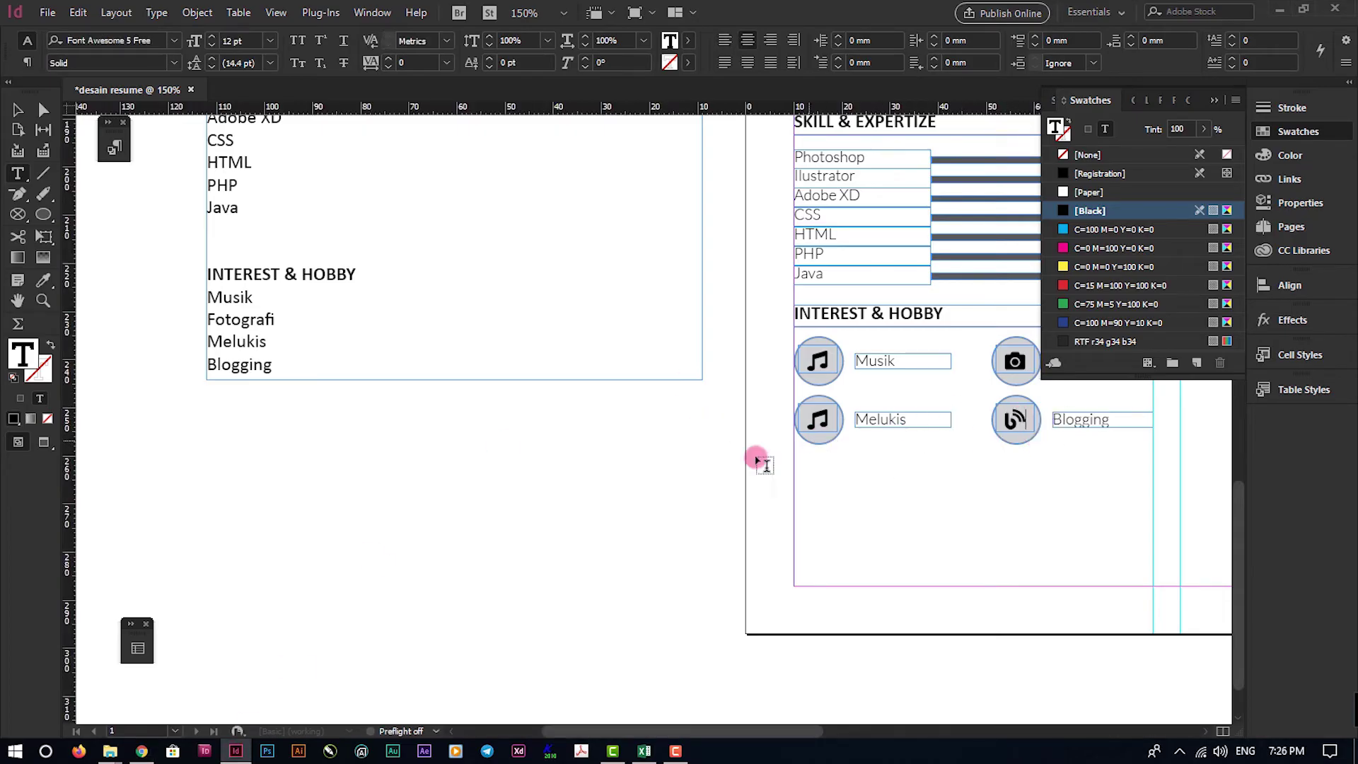
Switch to the Font Awesome site and search the free icons for "drawi"
click(142, 751)
key(ctrl+a)
text(draw)
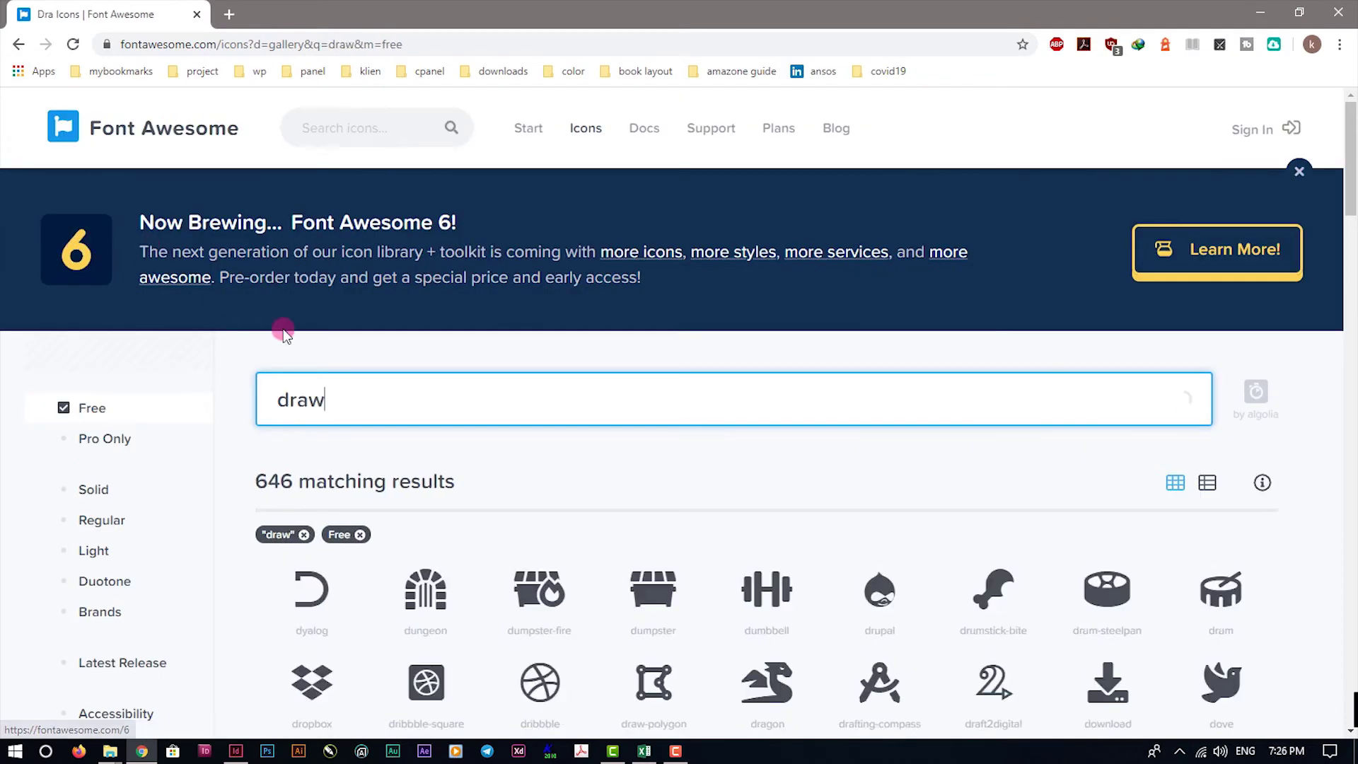
text(i)
scroll(521, 403, down, 2)
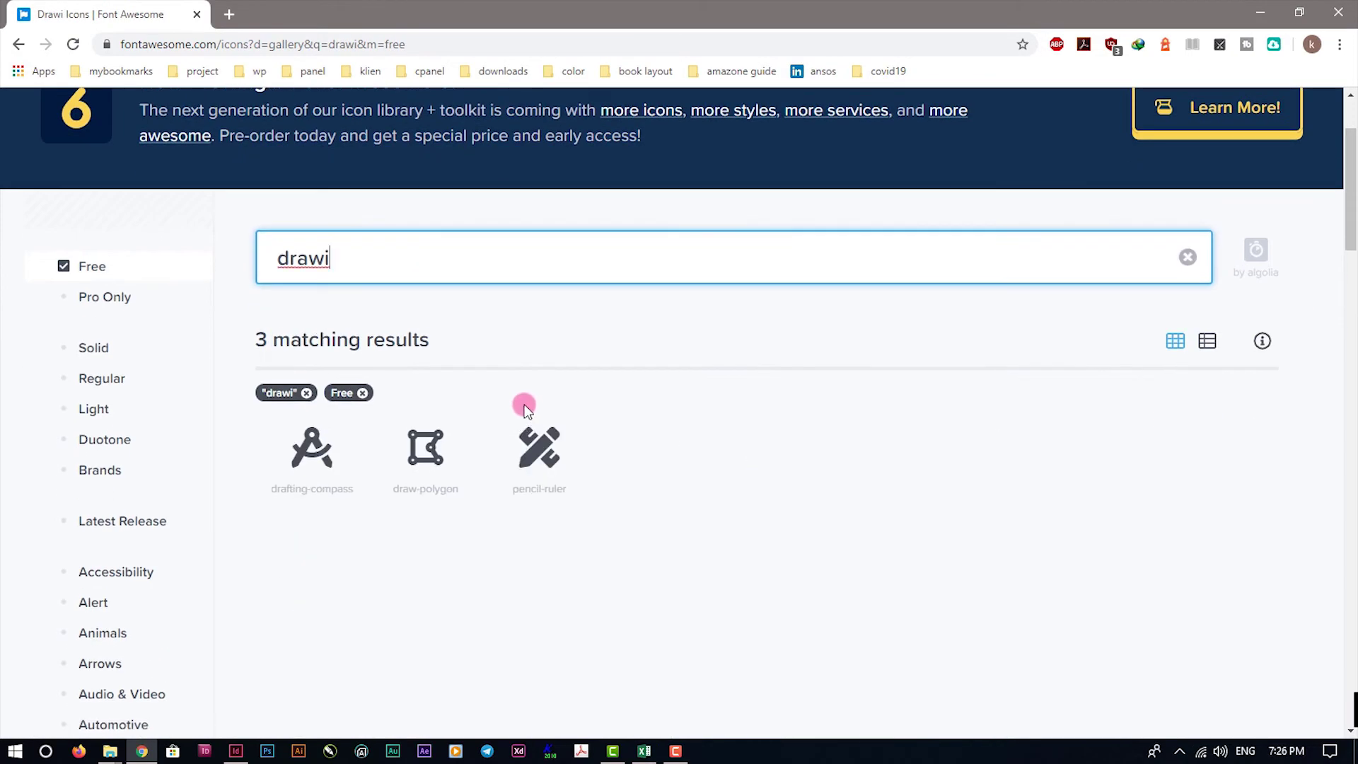
Shorten the icon search to "dra" and look through the results for a painting icon
click(316, 262)
key(BackSpace)
key(Delete)
scroll(443, 358, down, 4)
scroll(515, 355, down, 2)
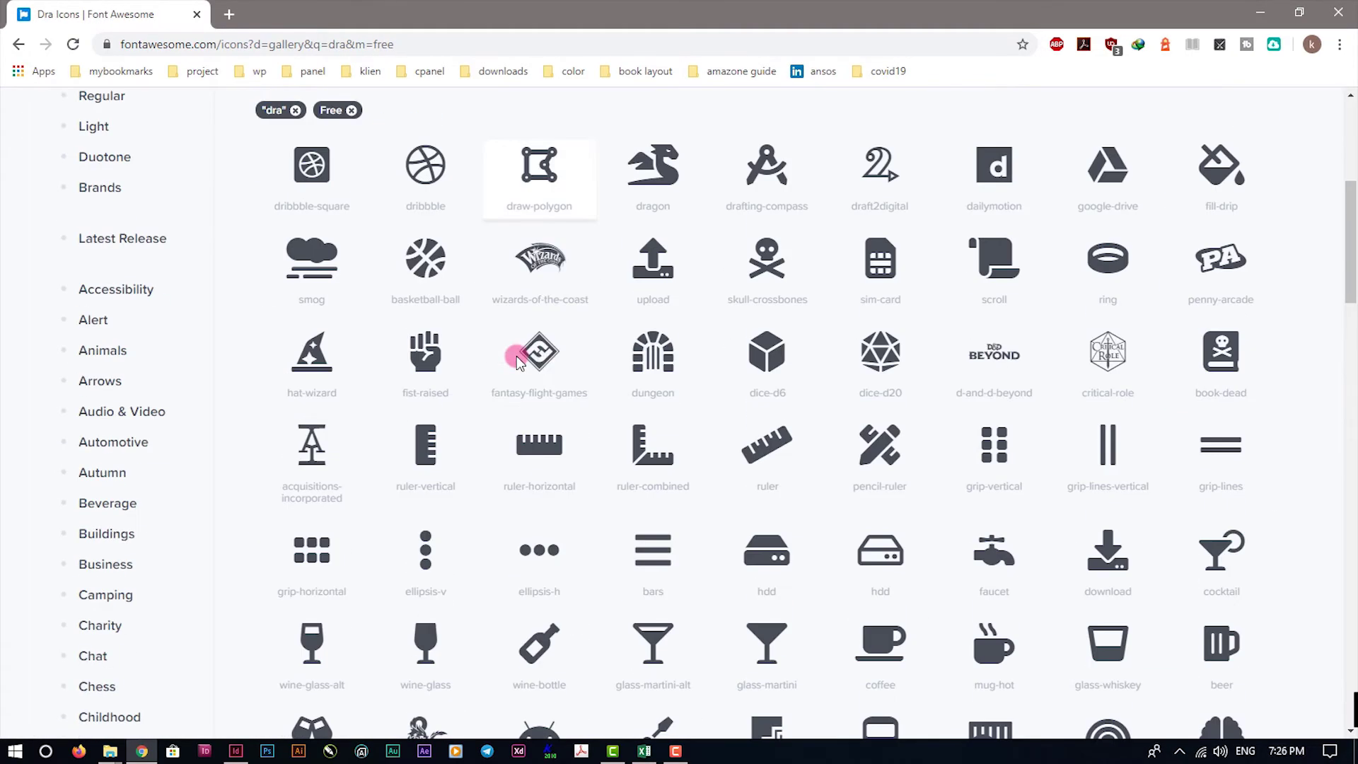
scroll(517, 358, down, 6)
scroll(516, 357, up, 8)
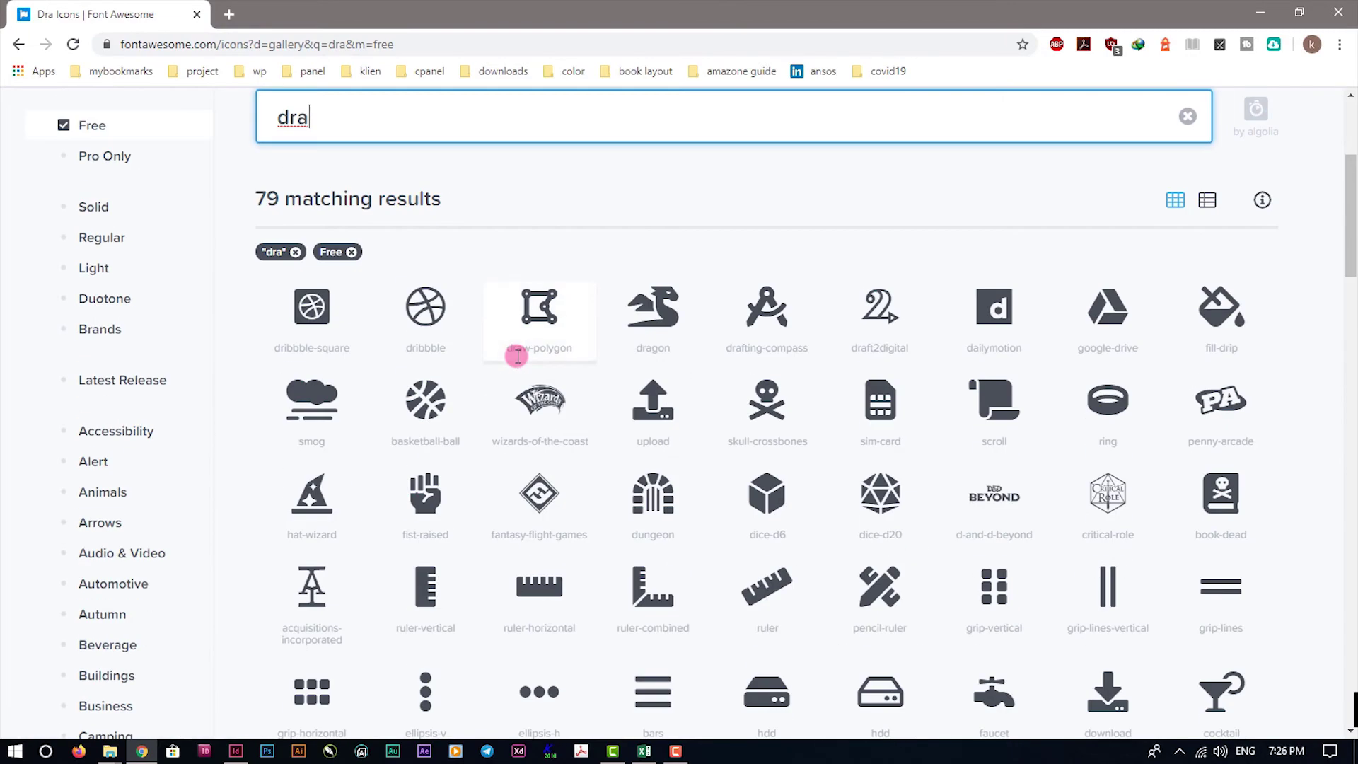
scroll(518, 356, down, 2)
scroll(151, 243, up, 6)
Search the icons for "art" and copy the paint-brush icon's name
key(ctrl+a)
text(art)
scroll(304, 325, down, 4)
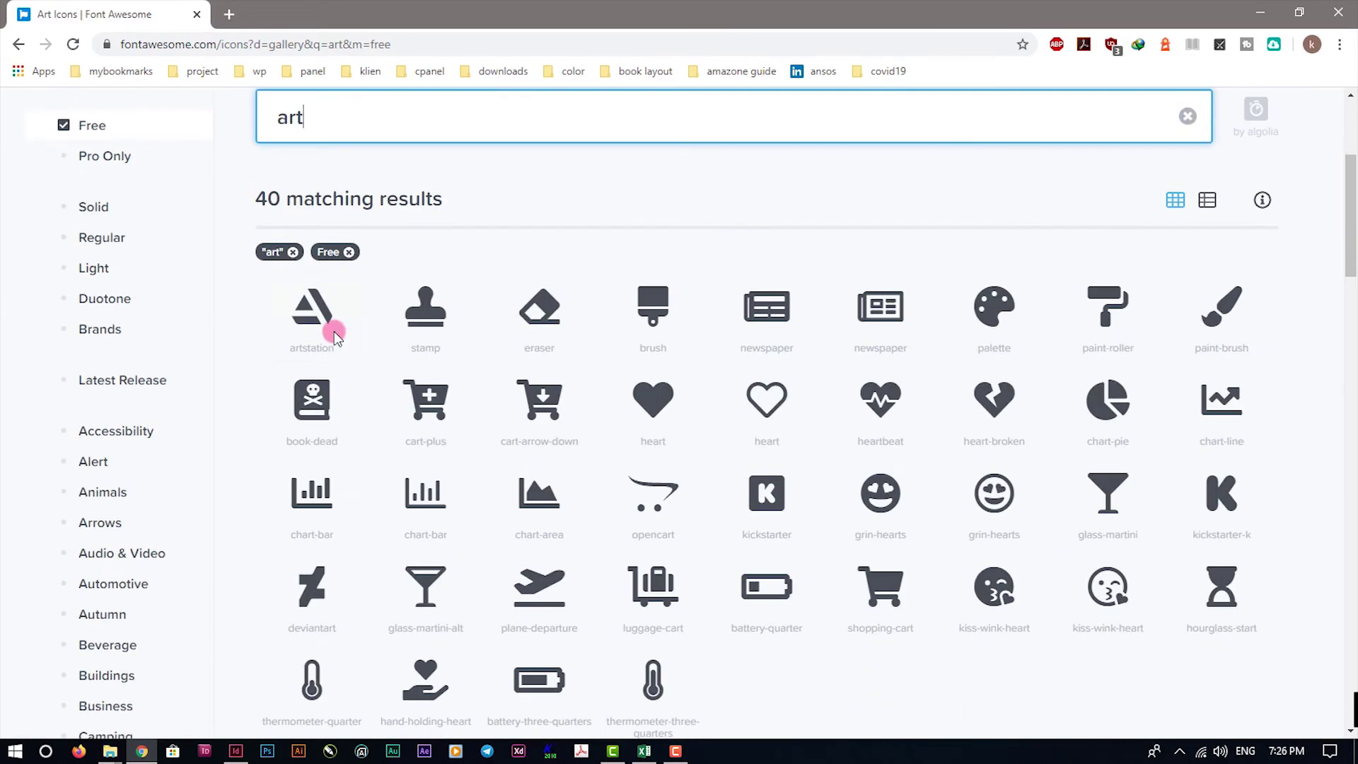
triple_click(1221, 347)
right_click(1223, 349)
click(1131, 361)
Switch back to InDesign and replace the music icon beside Melukis with the copied paint-brush icon name
click(235, 752)
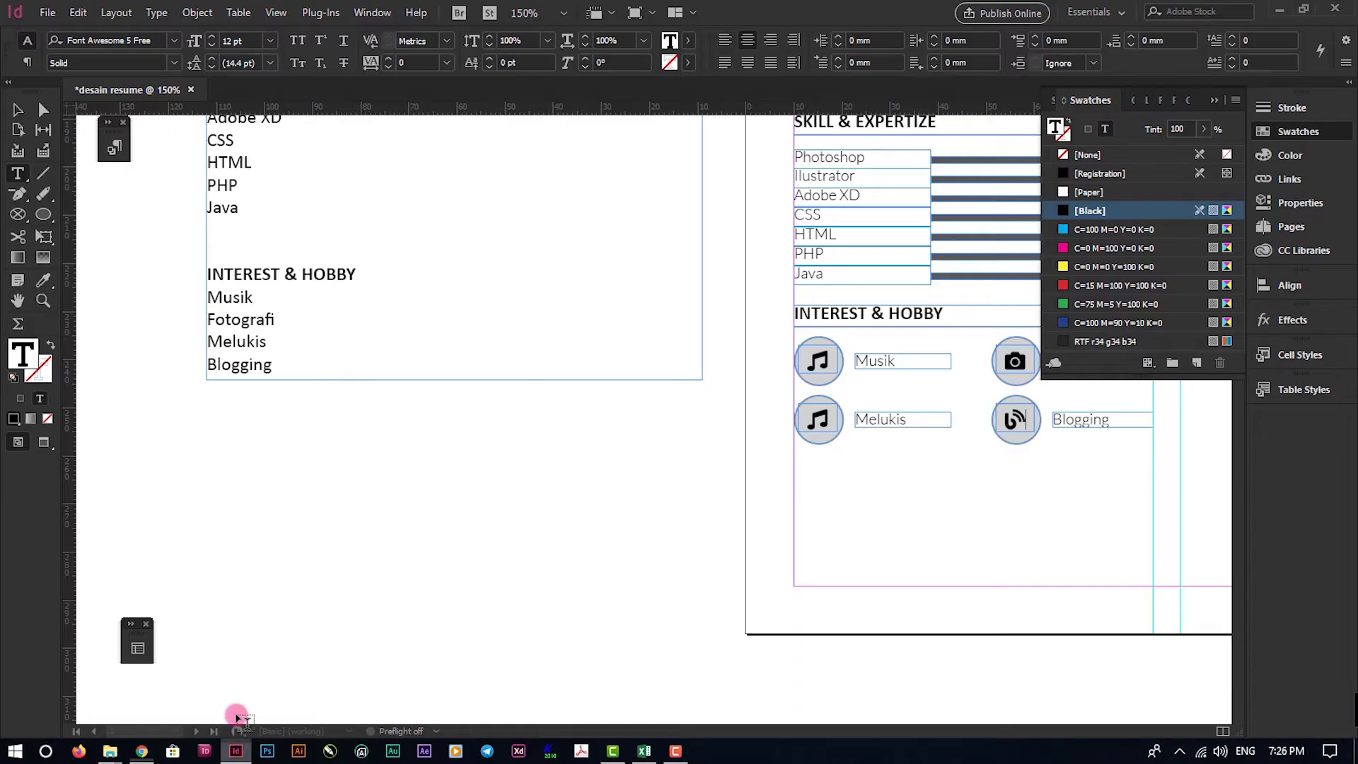
double_click(815, 419)
key(ctrl+v)
key(Escape)
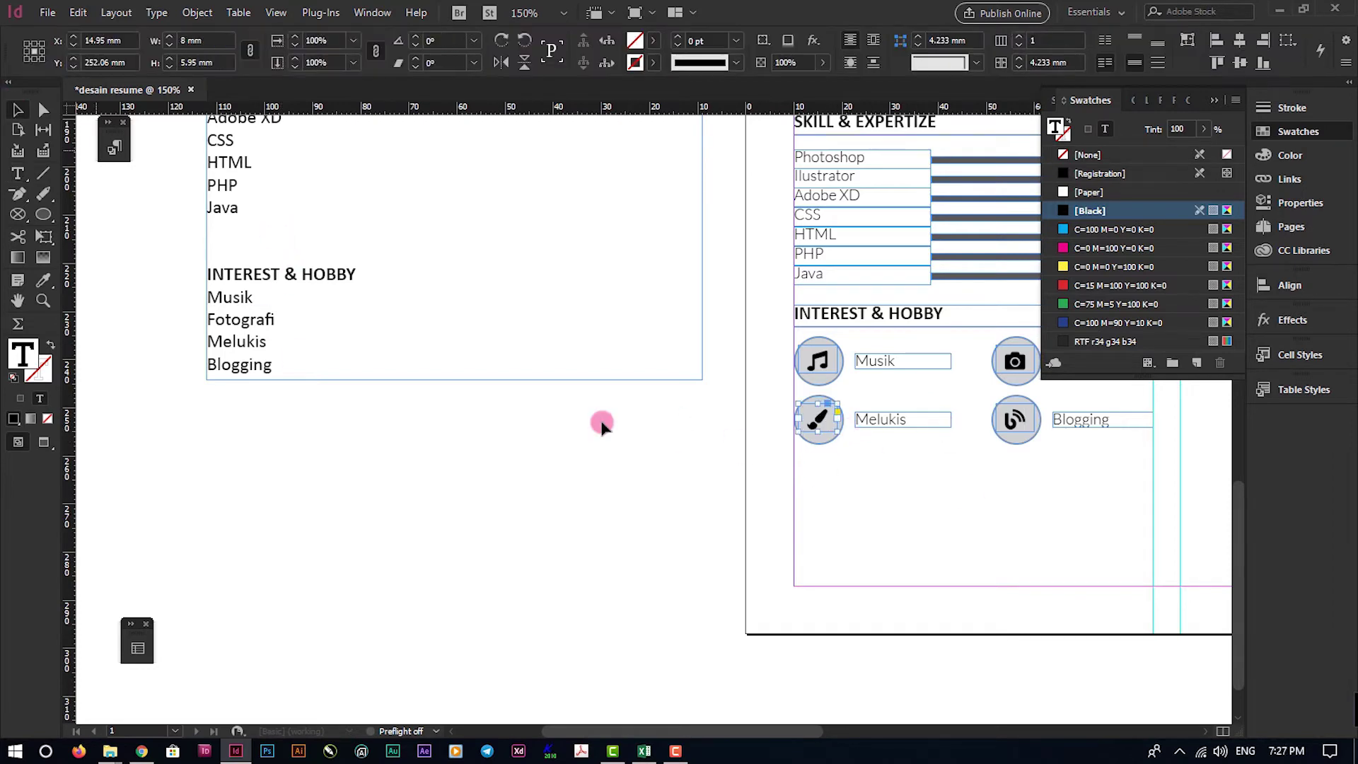
click(602, 424)
Nudge the Interest & Hobby heading and both icon rows slightly down together, and preview the page without guides
scroll(602, 424, right, 3)
drag(566, 357, 954, 527)
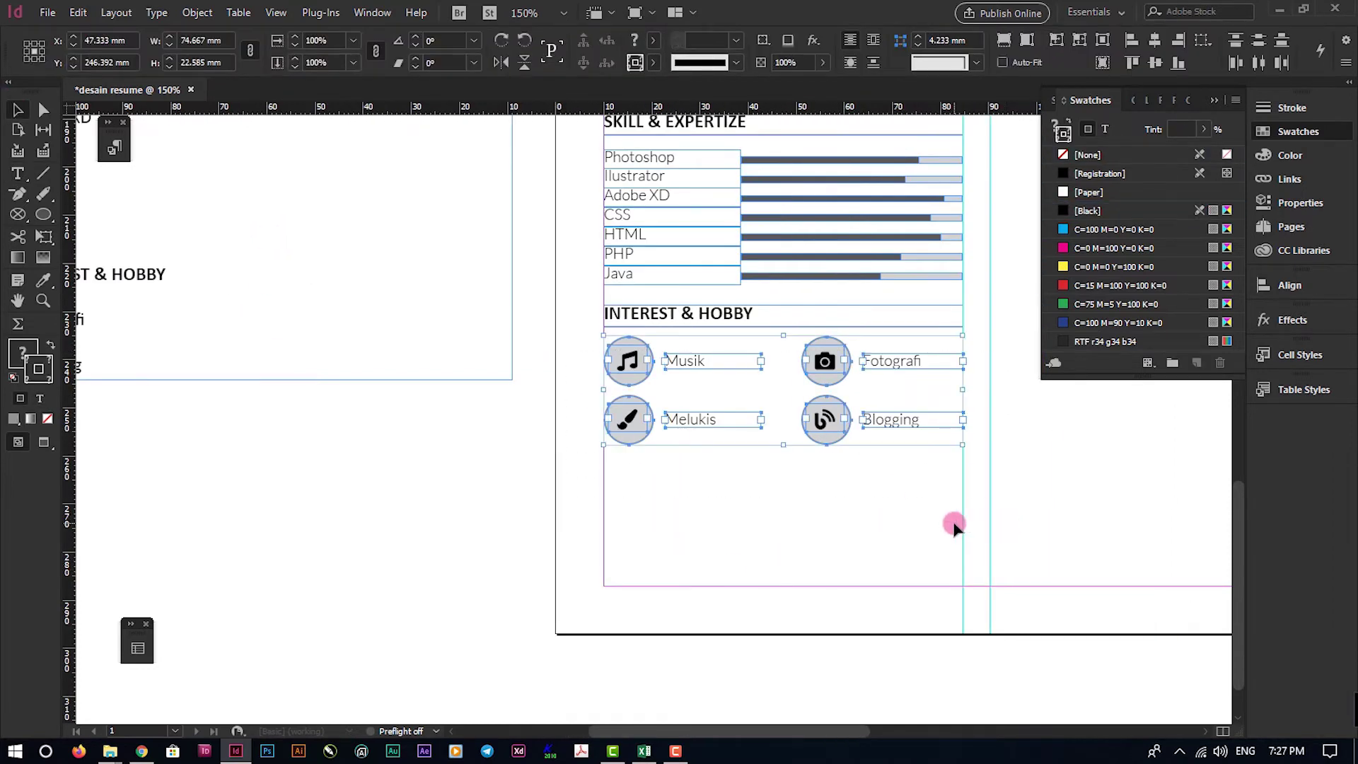
click(577, 339)
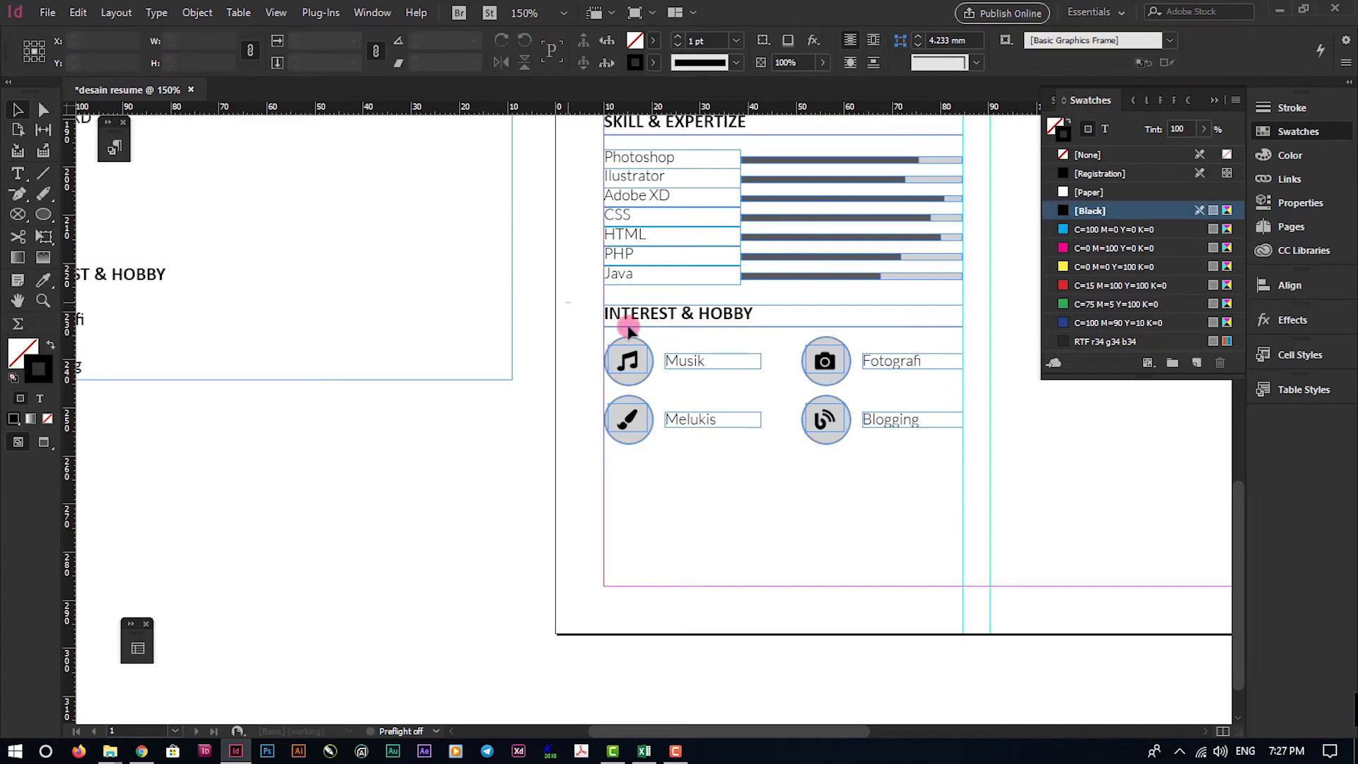
drag(566, 302, 974, 460)
key(Down)
key(Down)
key(Down)
key(Down)
key(Down)
key(Down)
key(Down)
click(975, 465)
scroll(975, 464, down, 3)
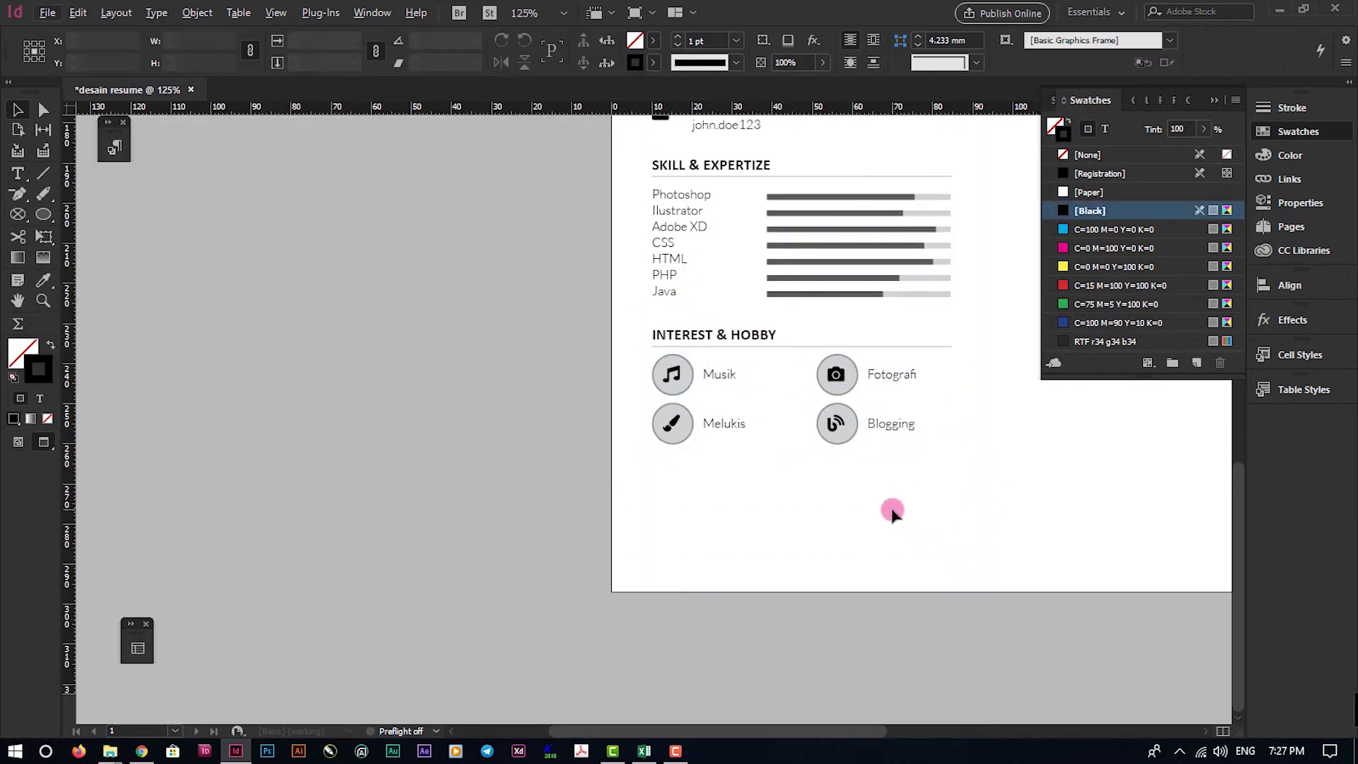
scroll(873, 437, up, 2)
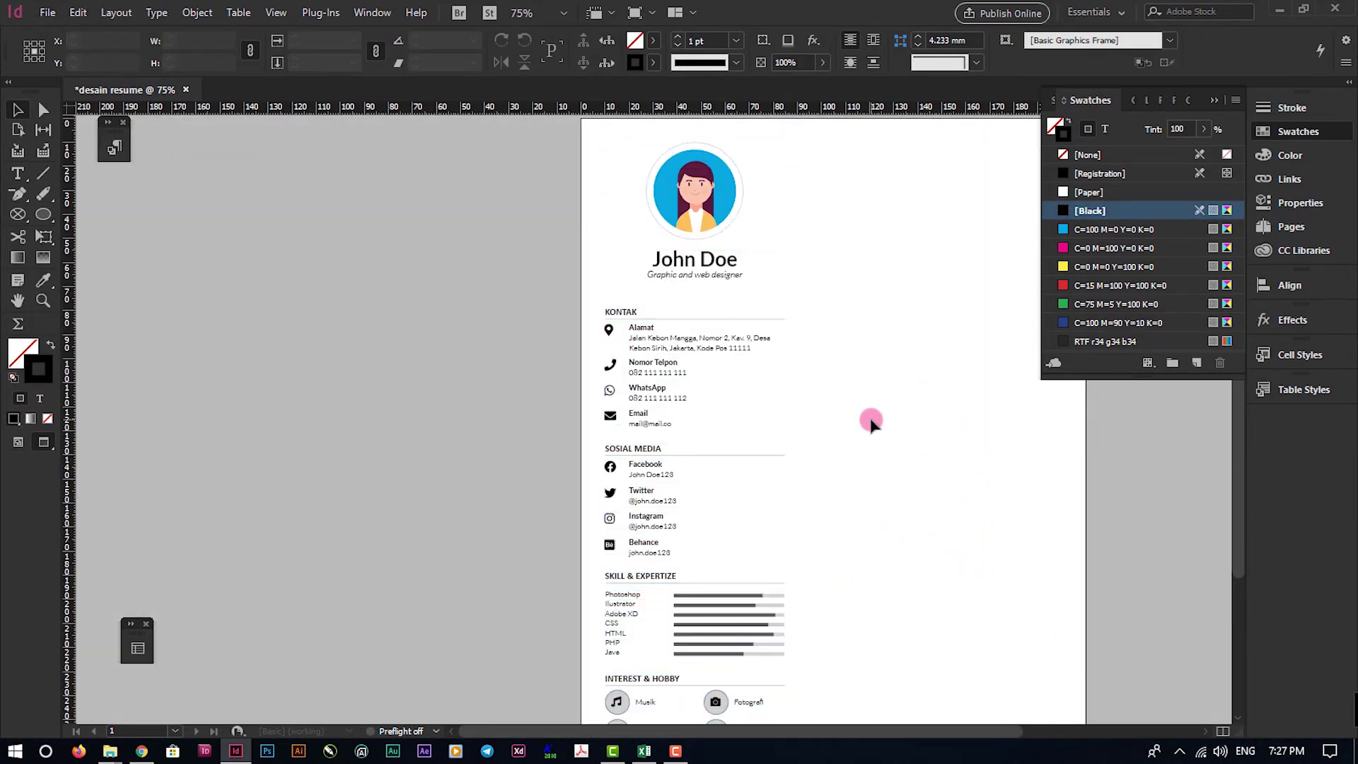
scroll(864, 425, up, 2)
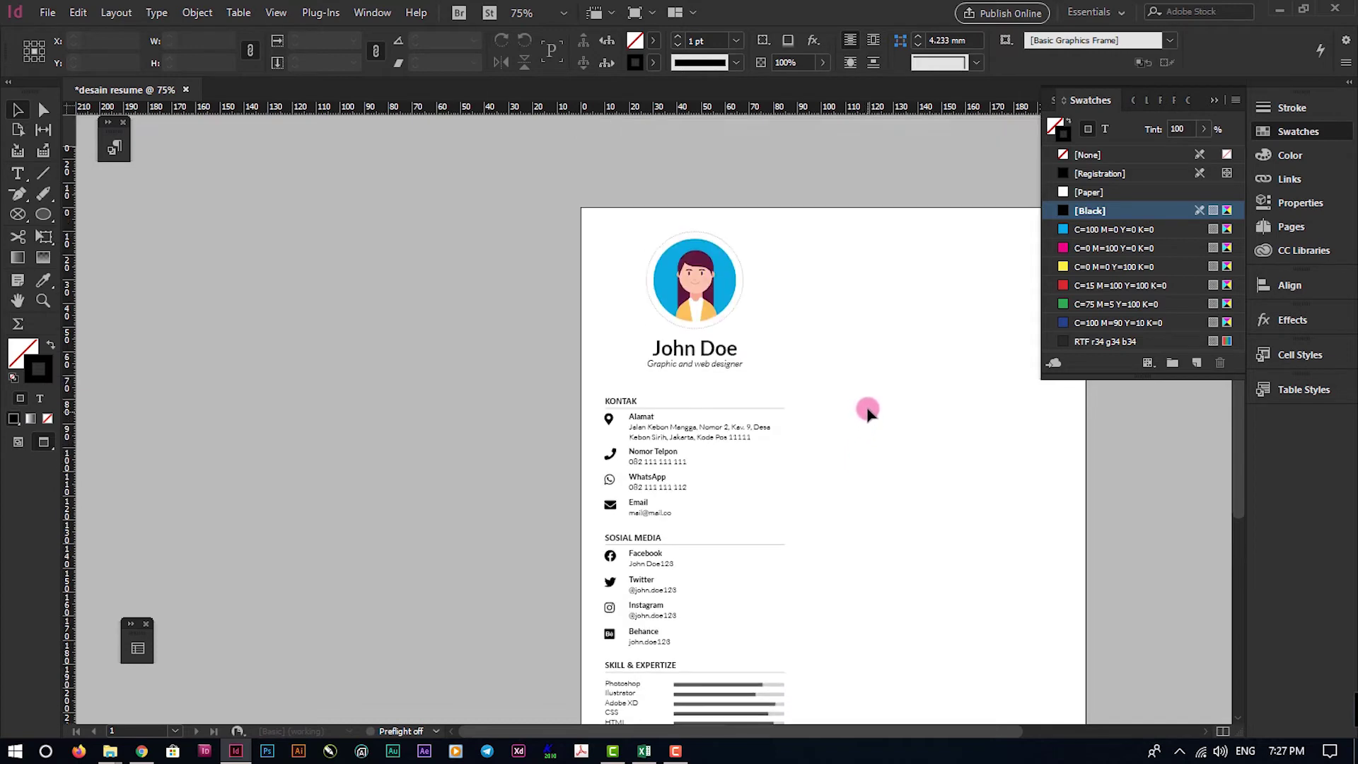
Return to the normal view and draw a circle about 9.2 mm wide at the upper-left corner of the resume's empty right column
key(w)
scroll(845, 420, right, 4)
click(946, 361)
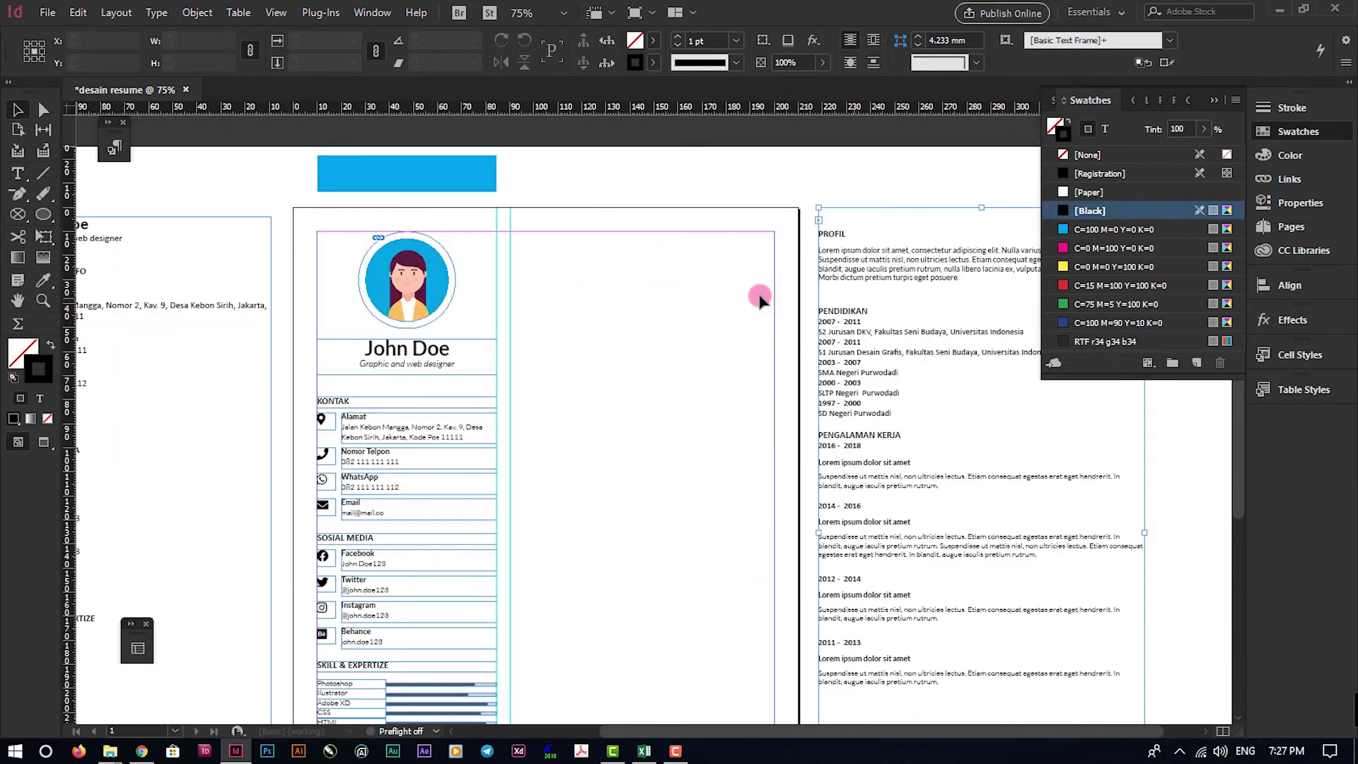
key(ctrl+equal)
key(ctrl+equal)
click(394, 309)
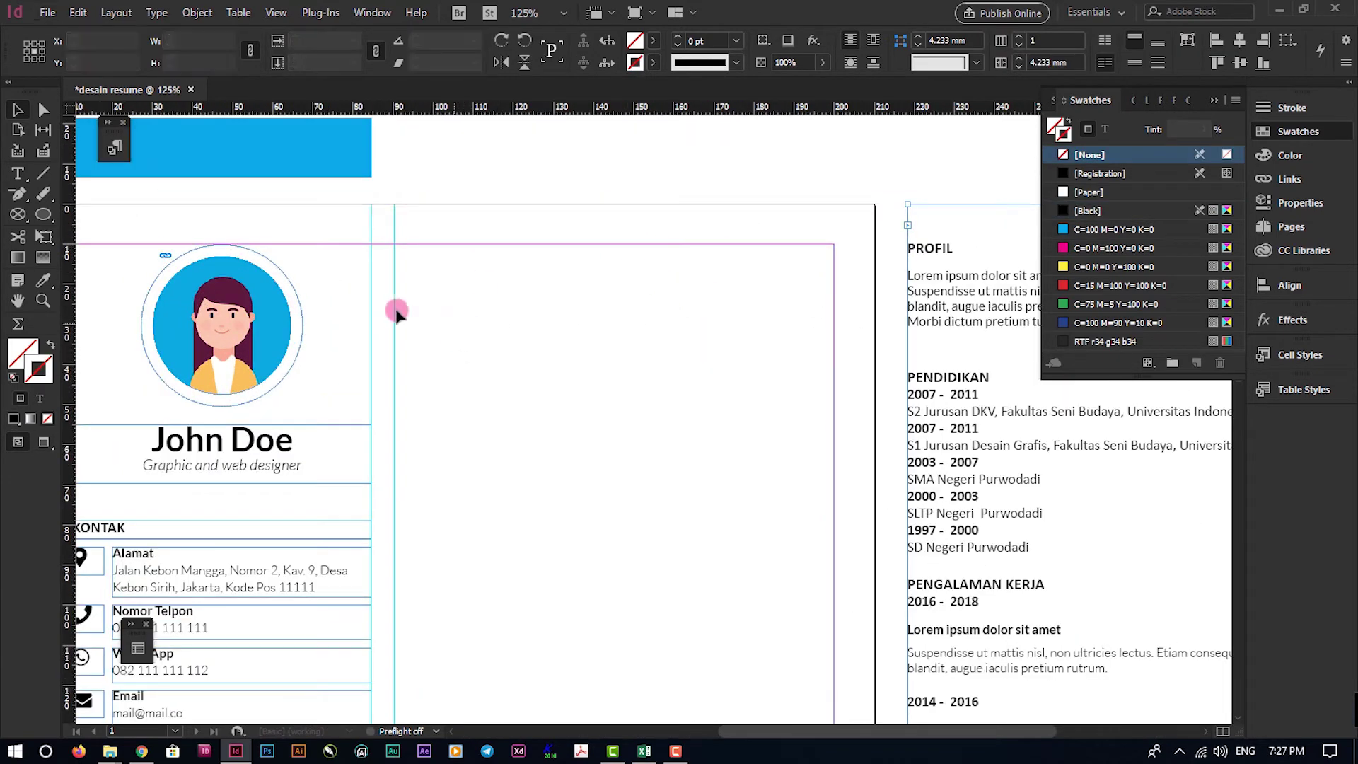
click(43, 213)
scroll(425, 257, up, 1)
scroll(424, 257, up, 1)
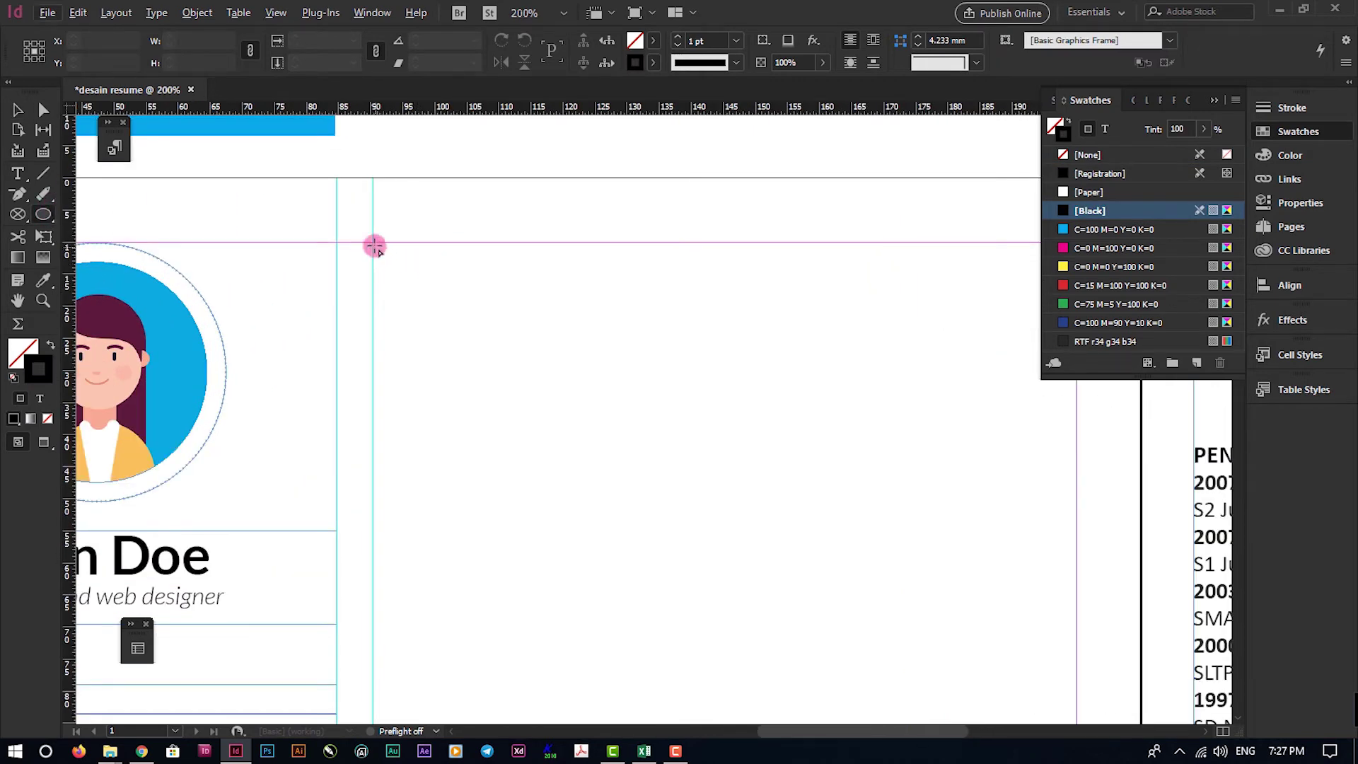
drag(384, 247, 424, 281)
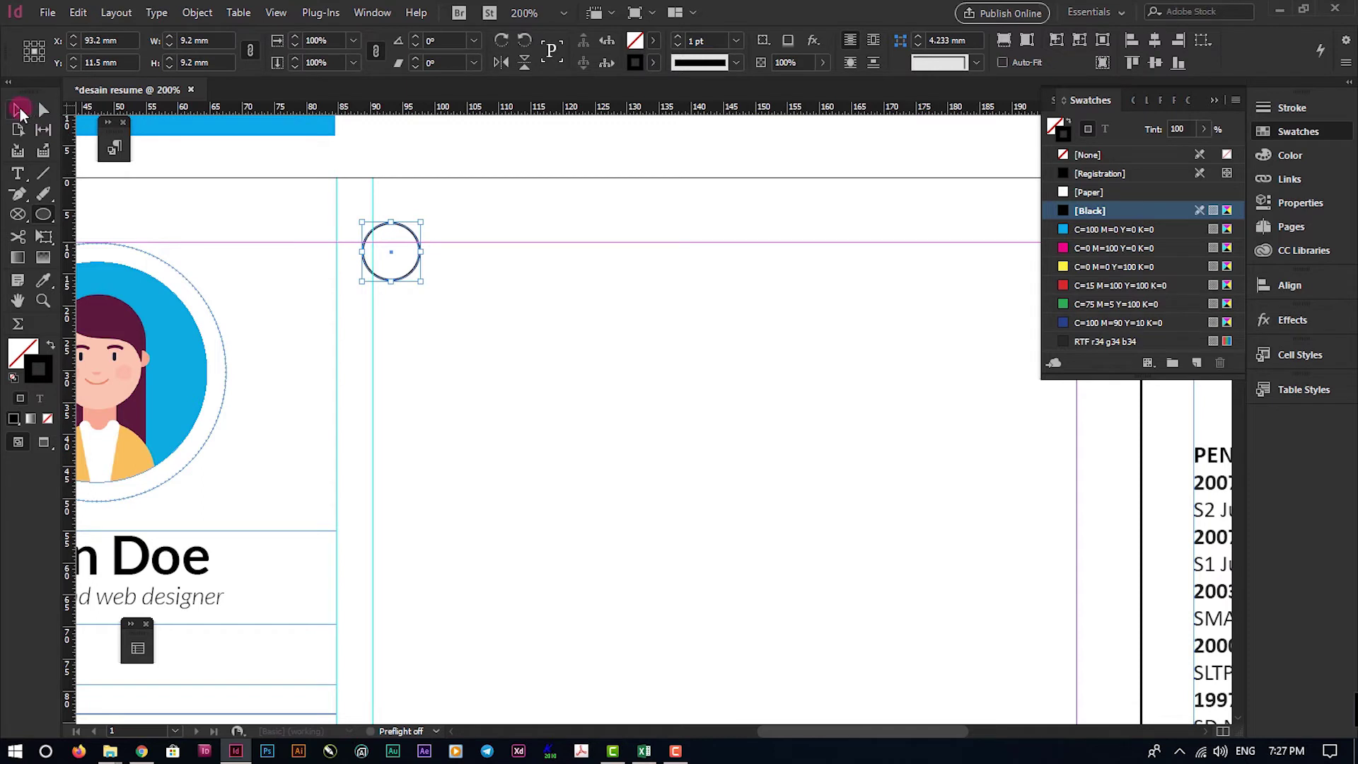
Snap the circle to the column guide and top margin, and enlarge it proportionally to about 10 mm
click(18, 110)
key(ctrl+equal)
key(ctrl+equal)
key(ctrl+equal)
key(ctrl+equal)
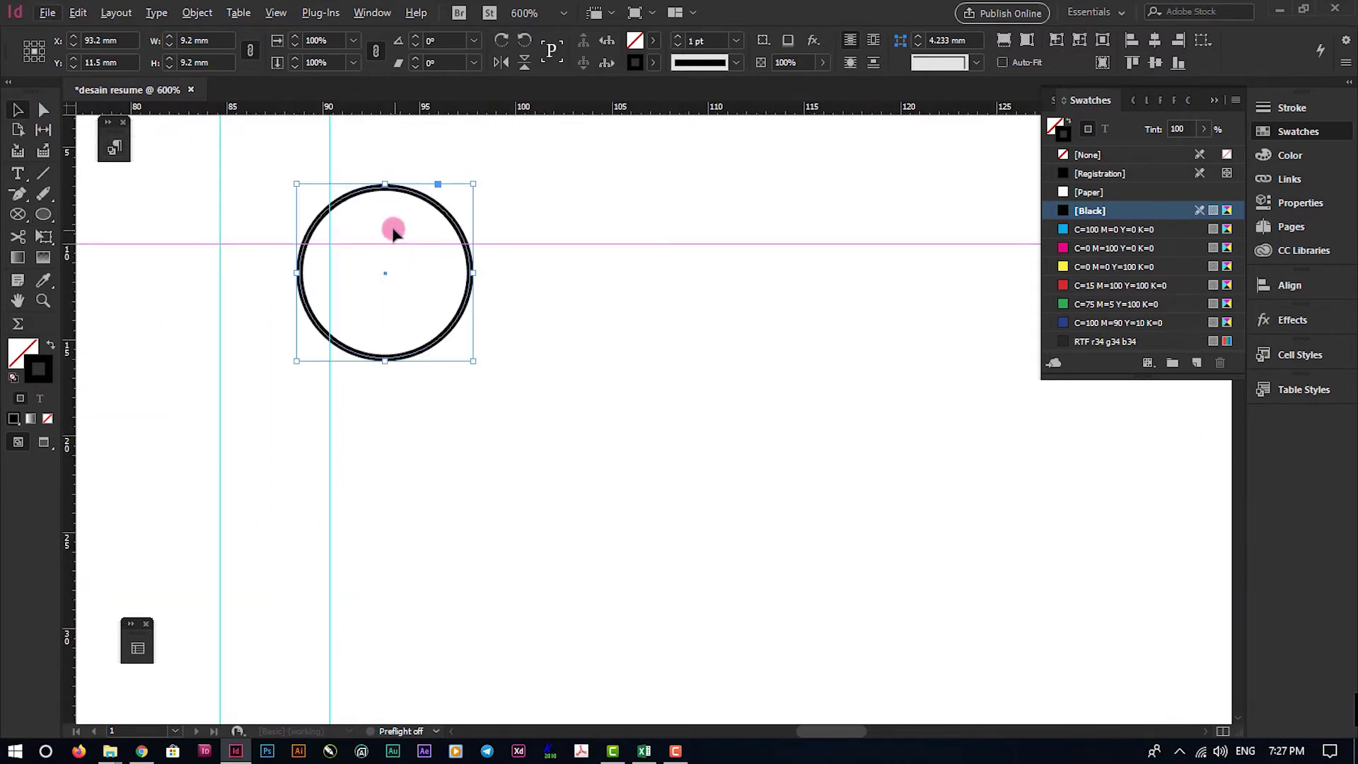
drag(351, 201, 423, 320)
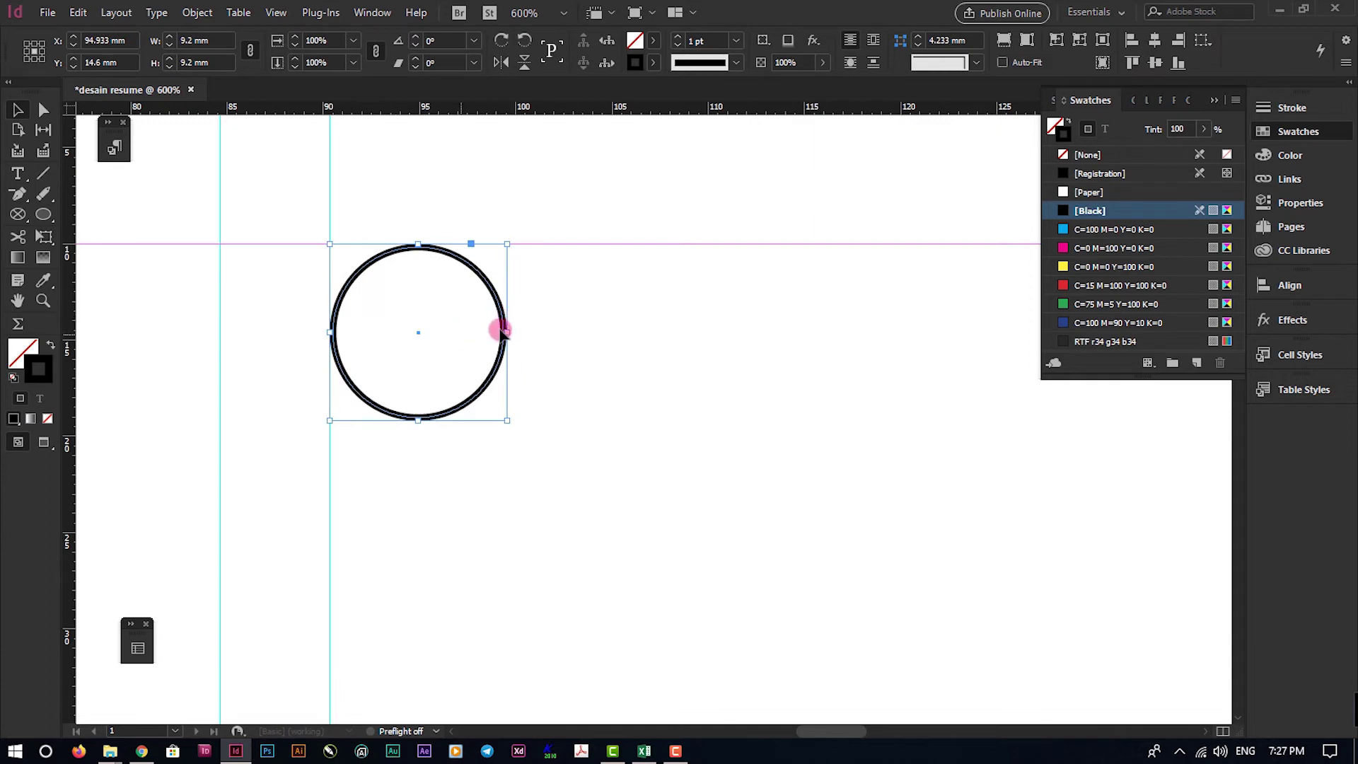
drag(510, 423, 511, 401)
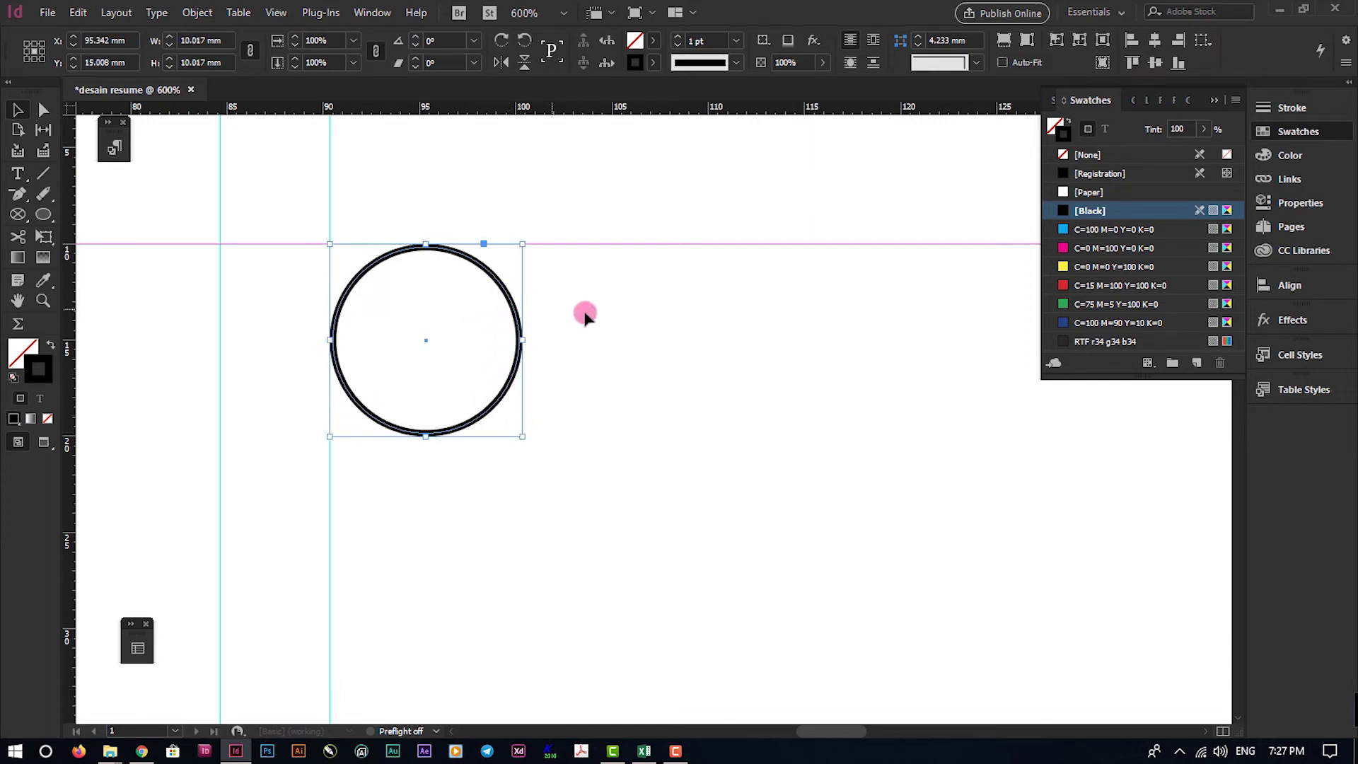
Remove the circle's stroke and fill it with [Black] at an 80% tint
click(1092, 157)
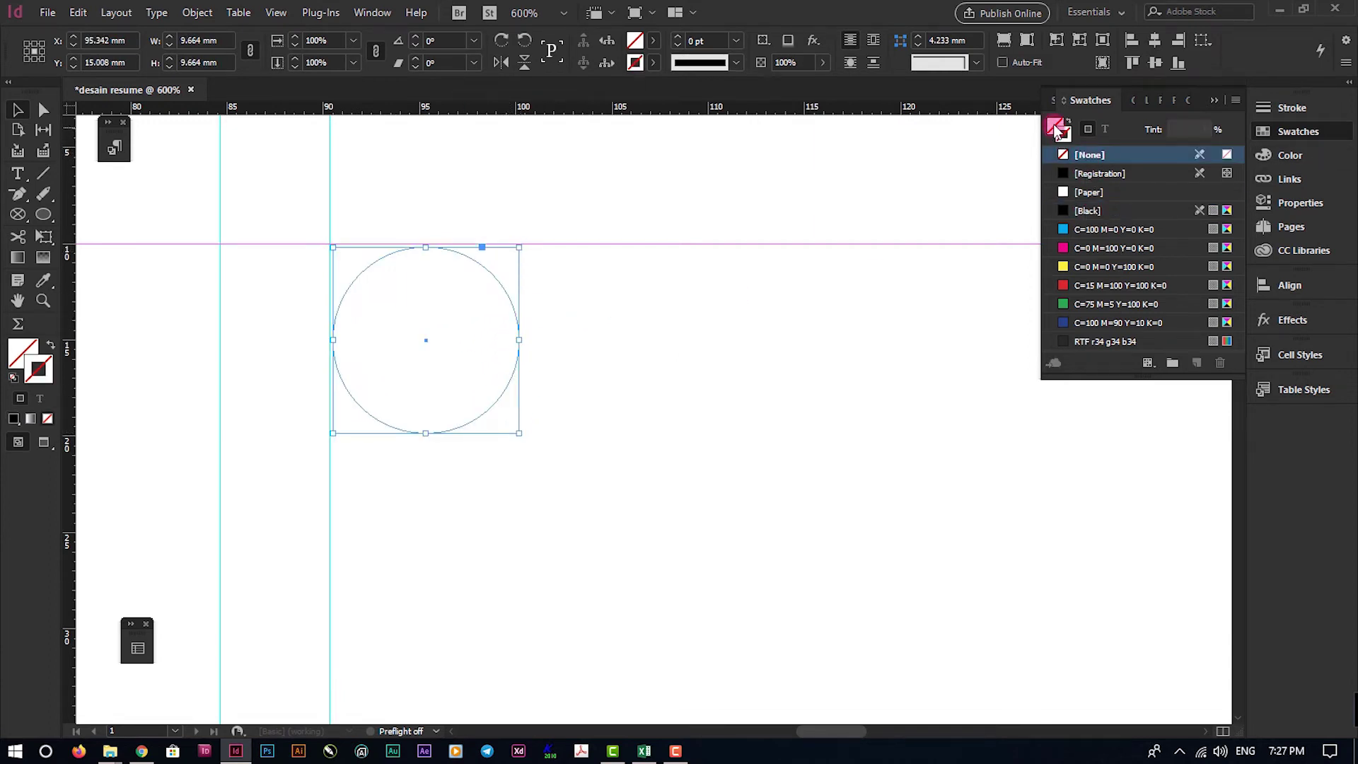
click(1073, 211)
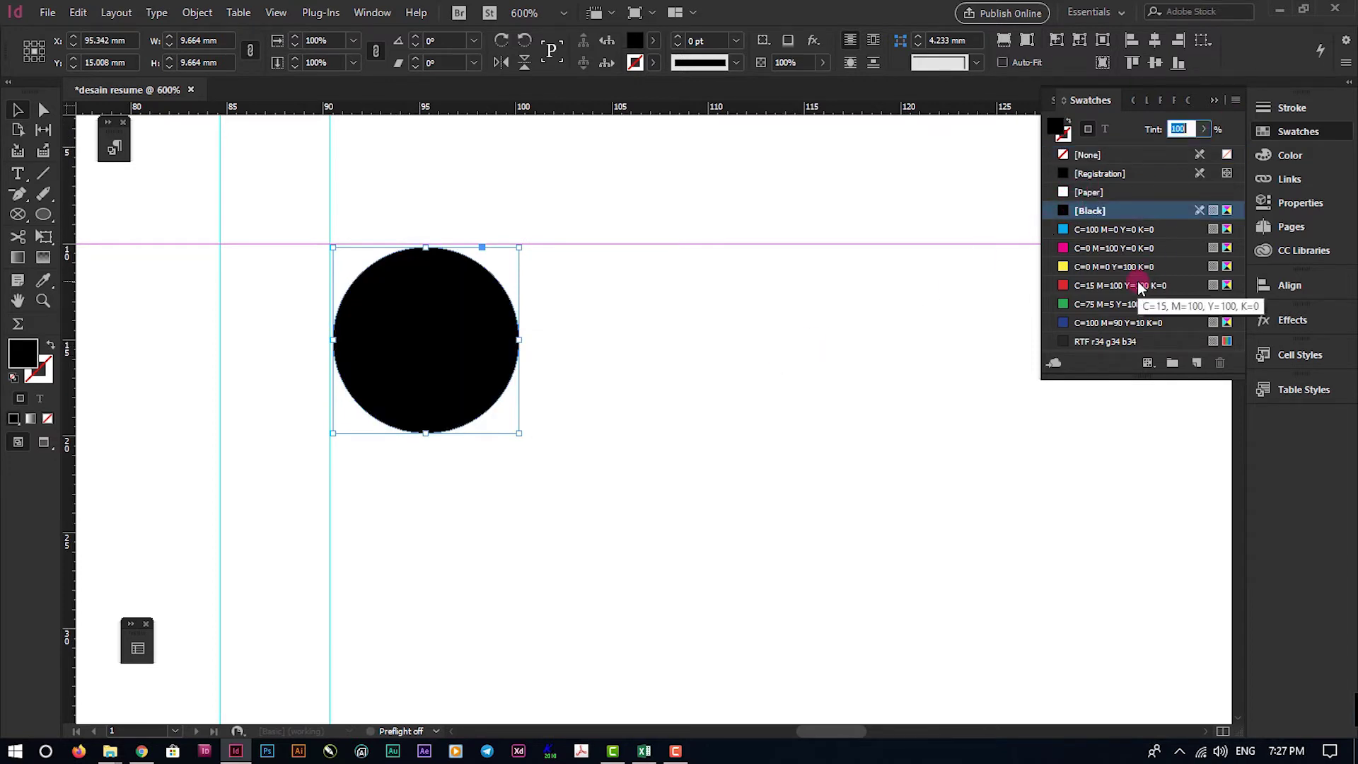
text(80)
key(Return)
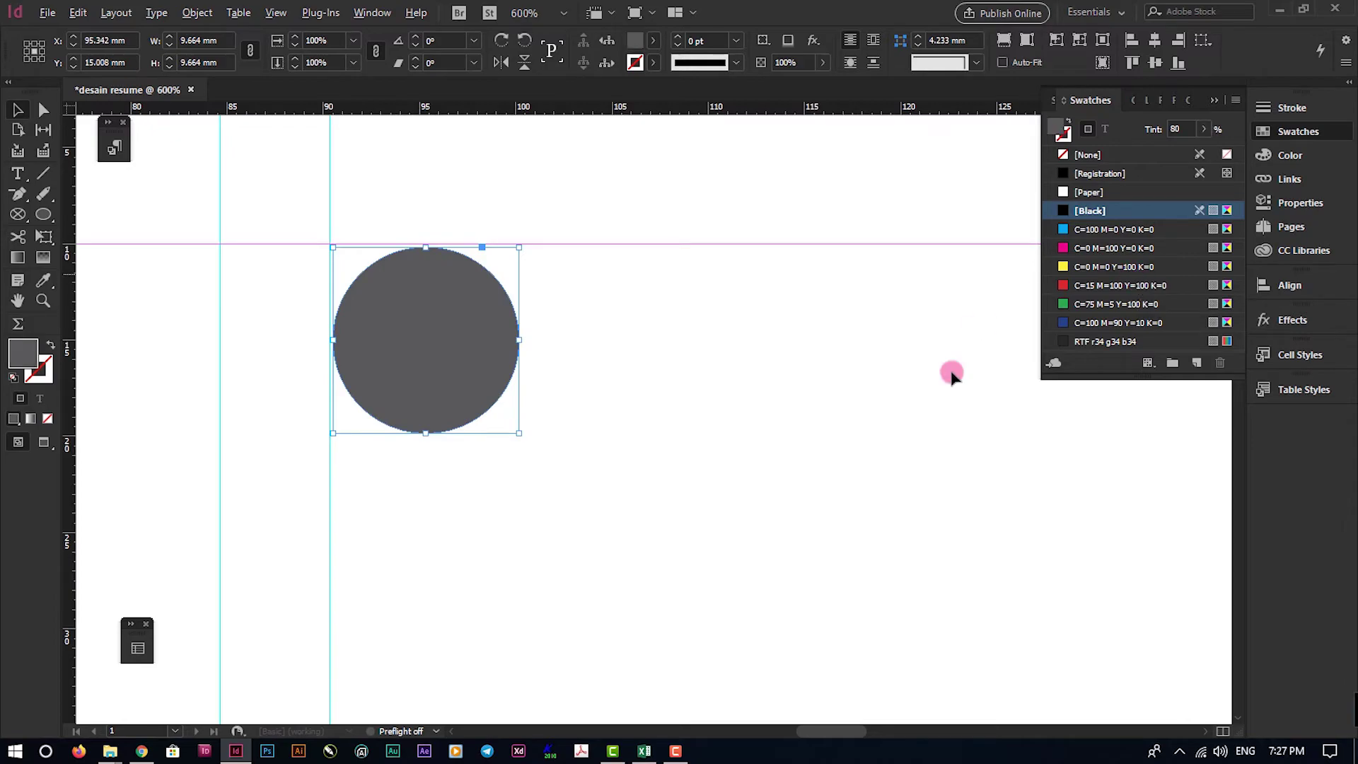
scroll(891, 438, down, 4)
click(873, 468)
Switch to the Font Awesome site, search for "user" and copy the user-tie icon's name
key(alt+Tab)
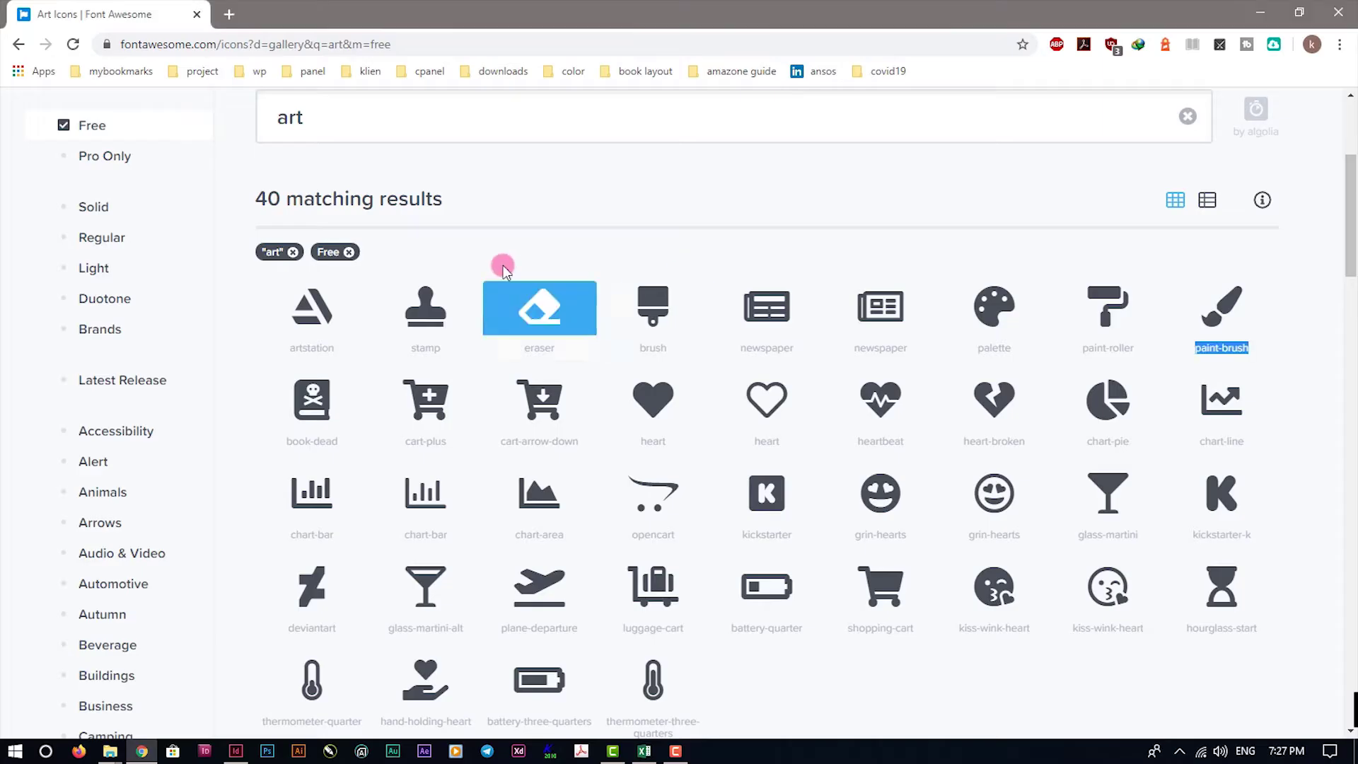
drag(342, 130, 146, 126)
text(user)
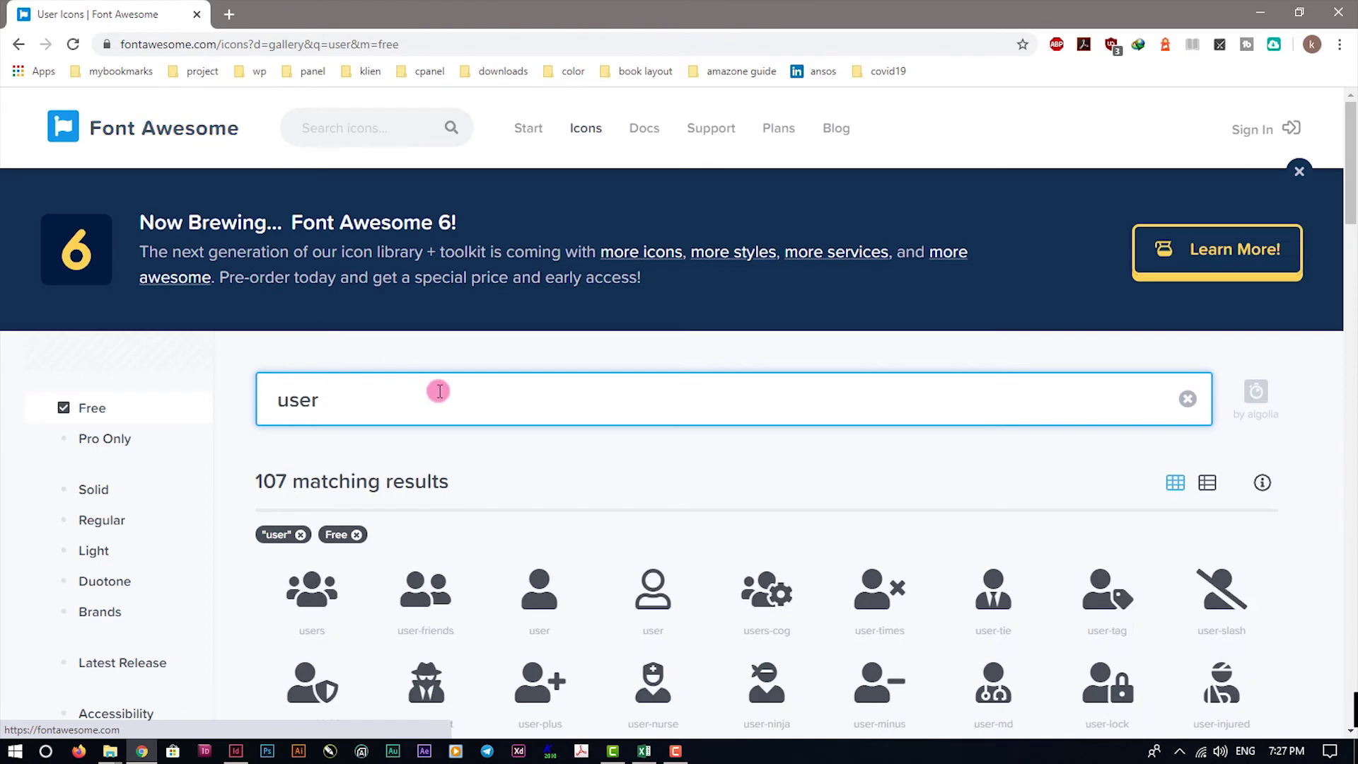
scroll(396, 438, down, 2)
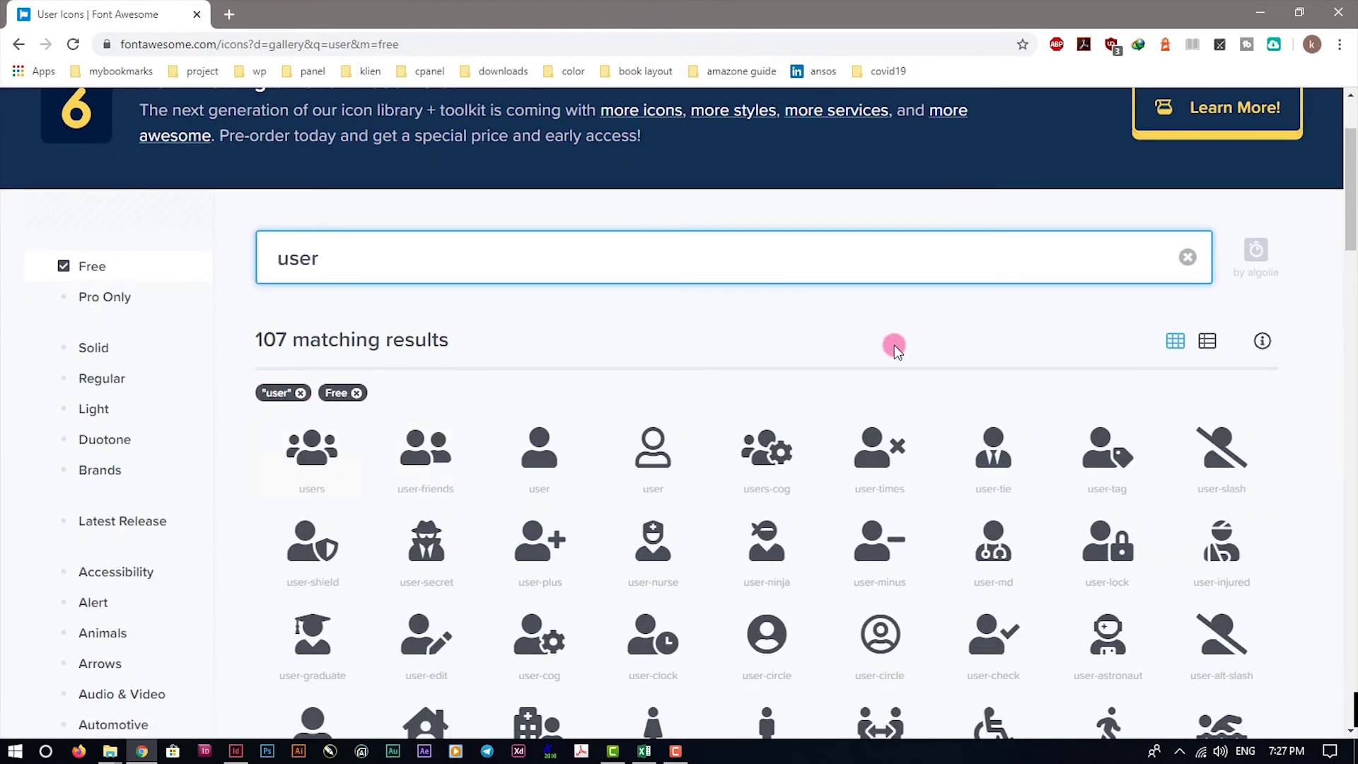
triple_click(993, 489)
right_click(997, 491)
click(1022, 503)
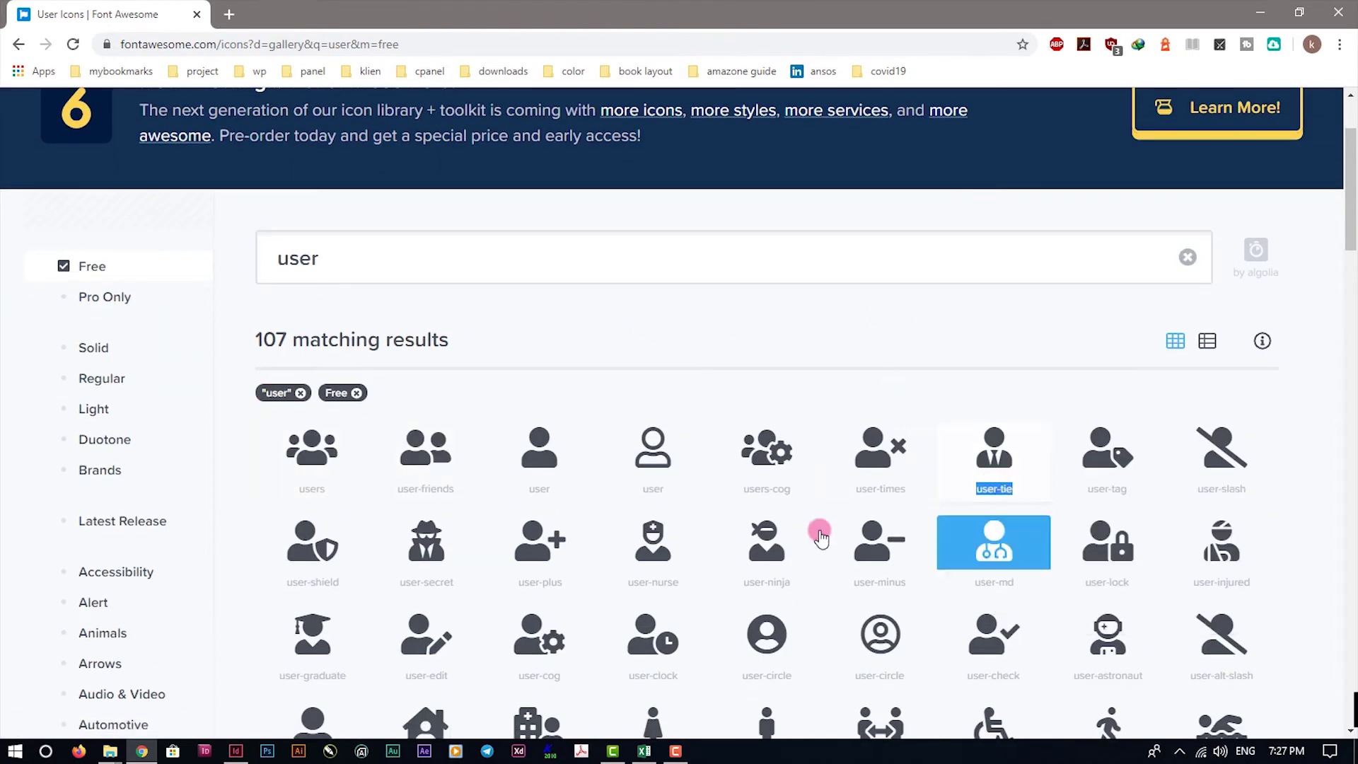
Switch back to InDesign, draw a text frame about 7.65 × 5.3 mm inside the dark circle and paste the copied icon name
key(alt+Tab)
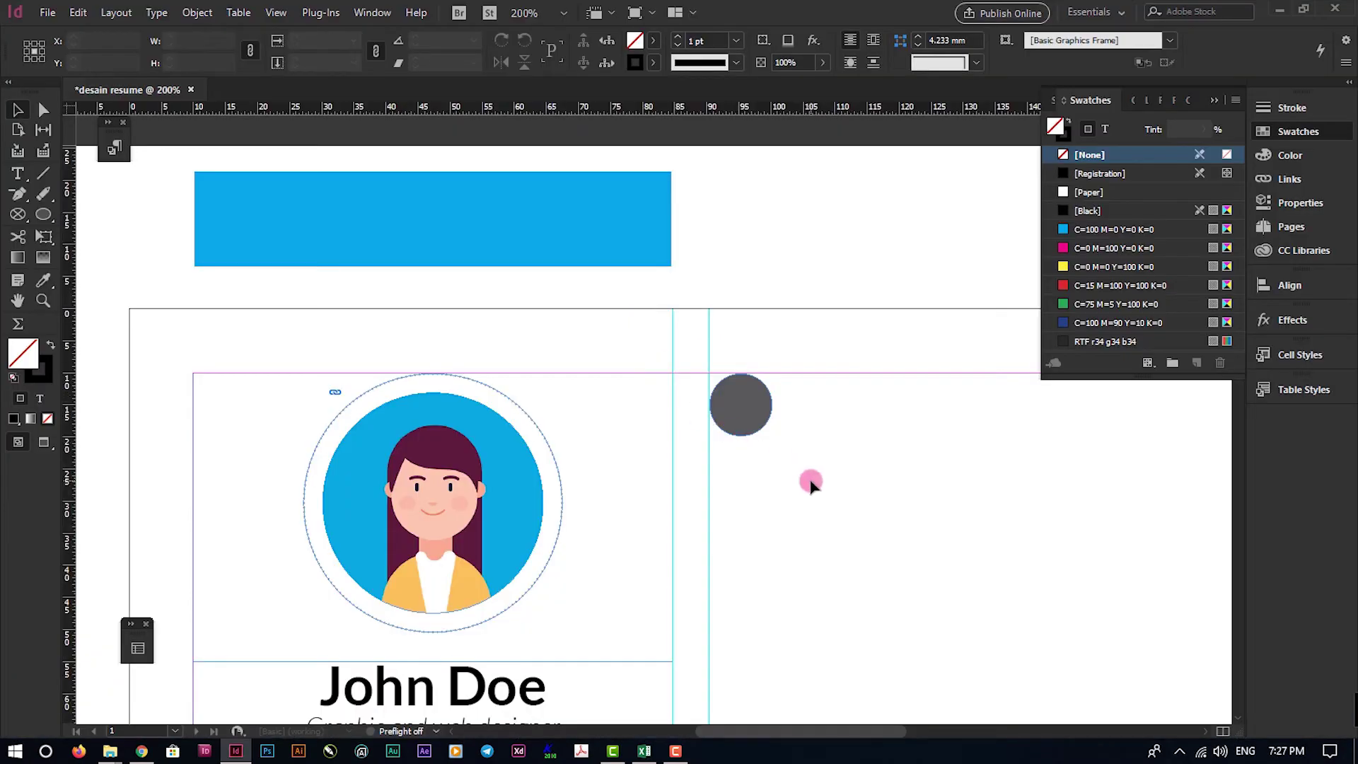
key(t)
scroll(812, 438, up, 3)
drag(533, 311, 678, 408)
click(603, 375)
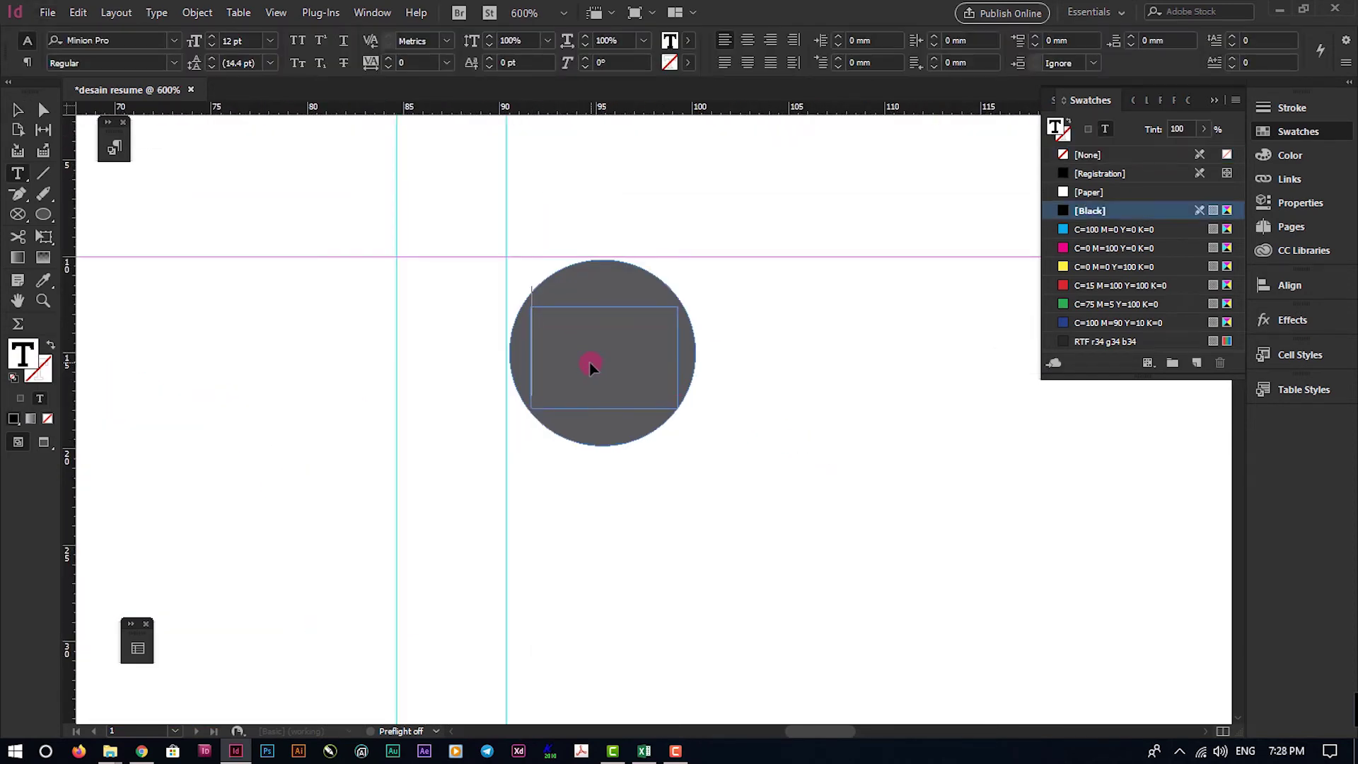
key(ctrl+v)
Format the pasted icon name in Font Awesome 5 Free, Solid style, and colour it with the [Paper] swatch
key(ctrl+a)
click(98, 41)
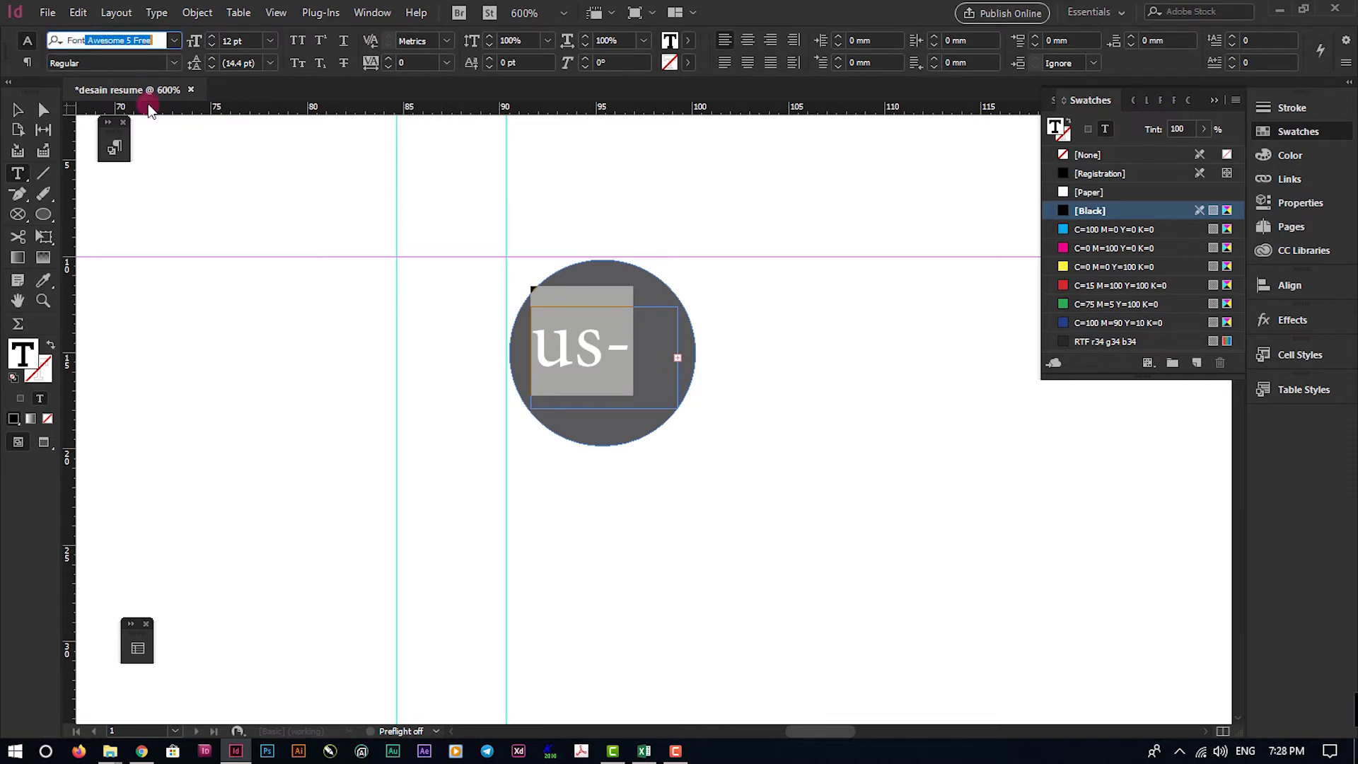
text(Font)
key(Return)
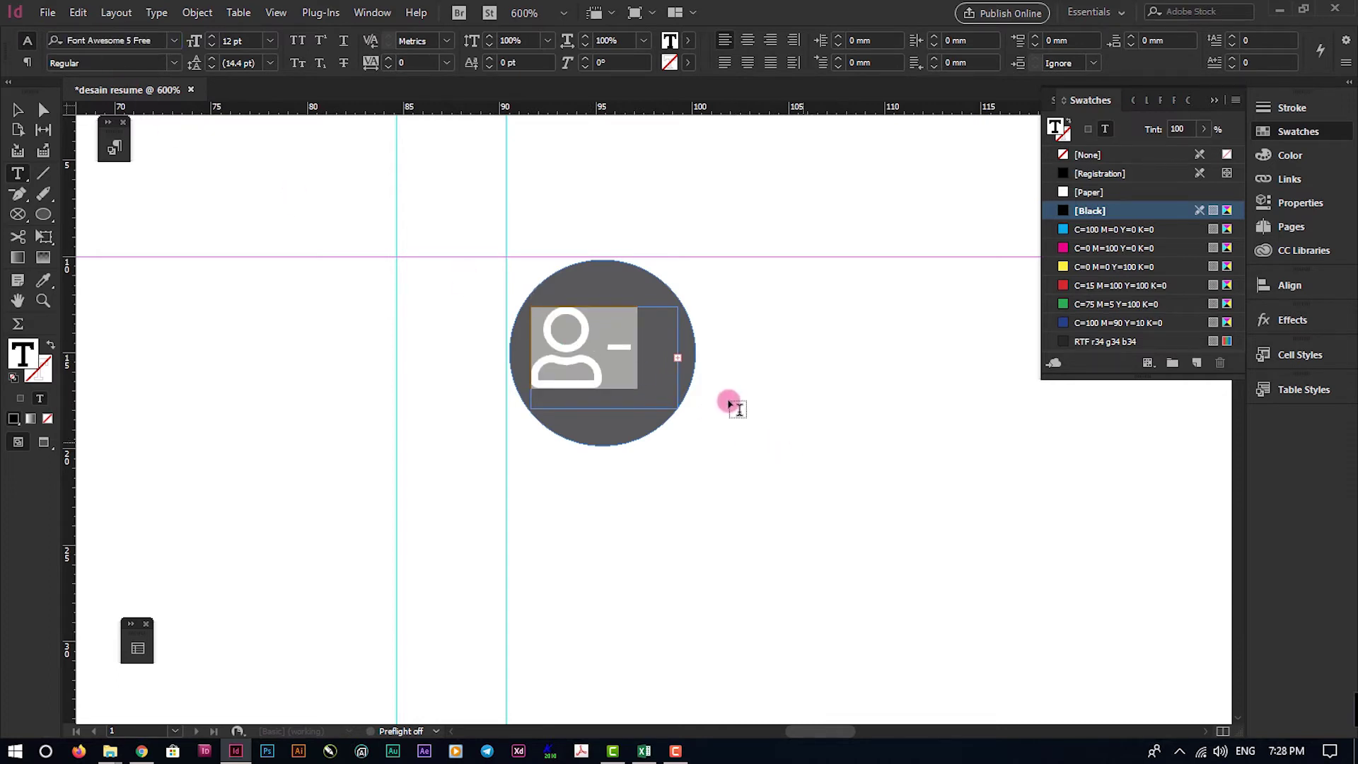
click(174, 63)
click(110, 102)
click(1089, 212)
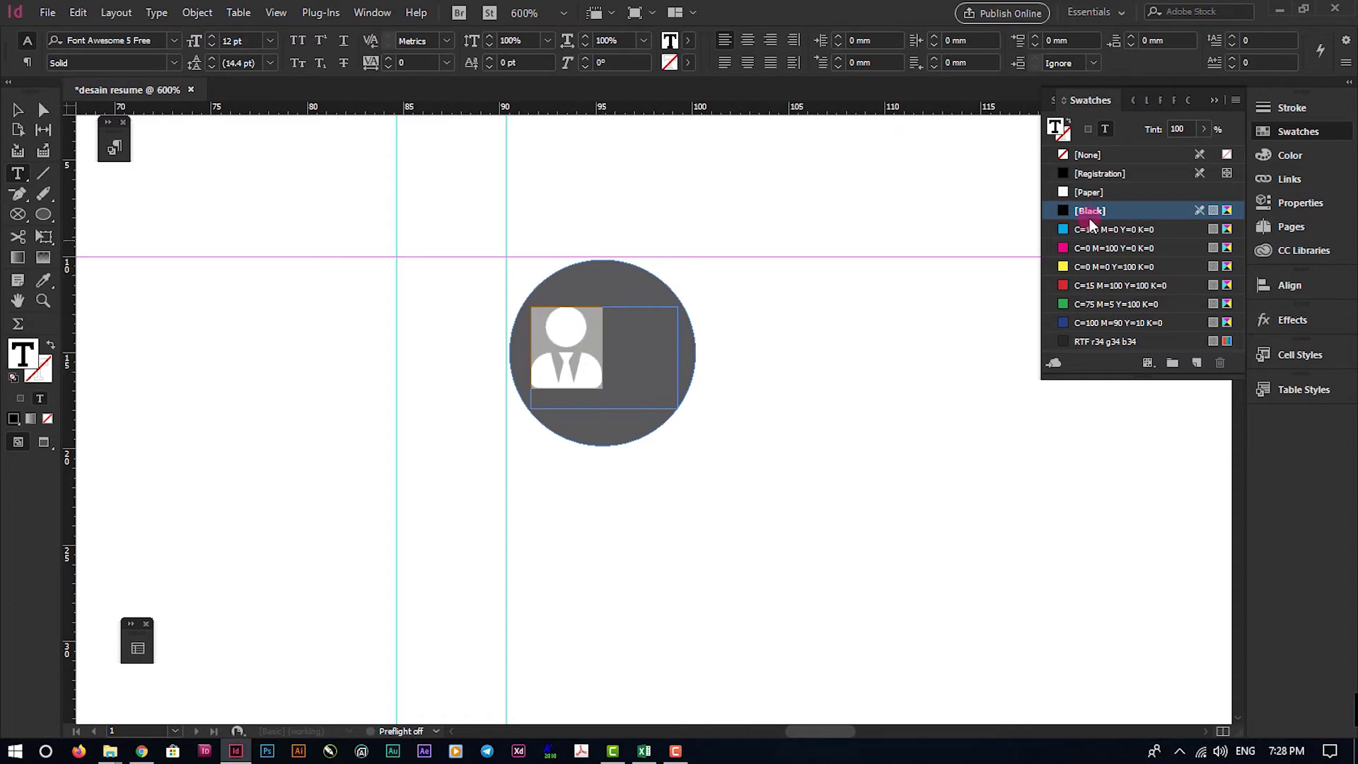
click(1089, 193)
Centre the icon horizontally and vertically in its text frame, and adjust the frame to about 7.8 × 5.45 mm inside the circle
click(17, 111)
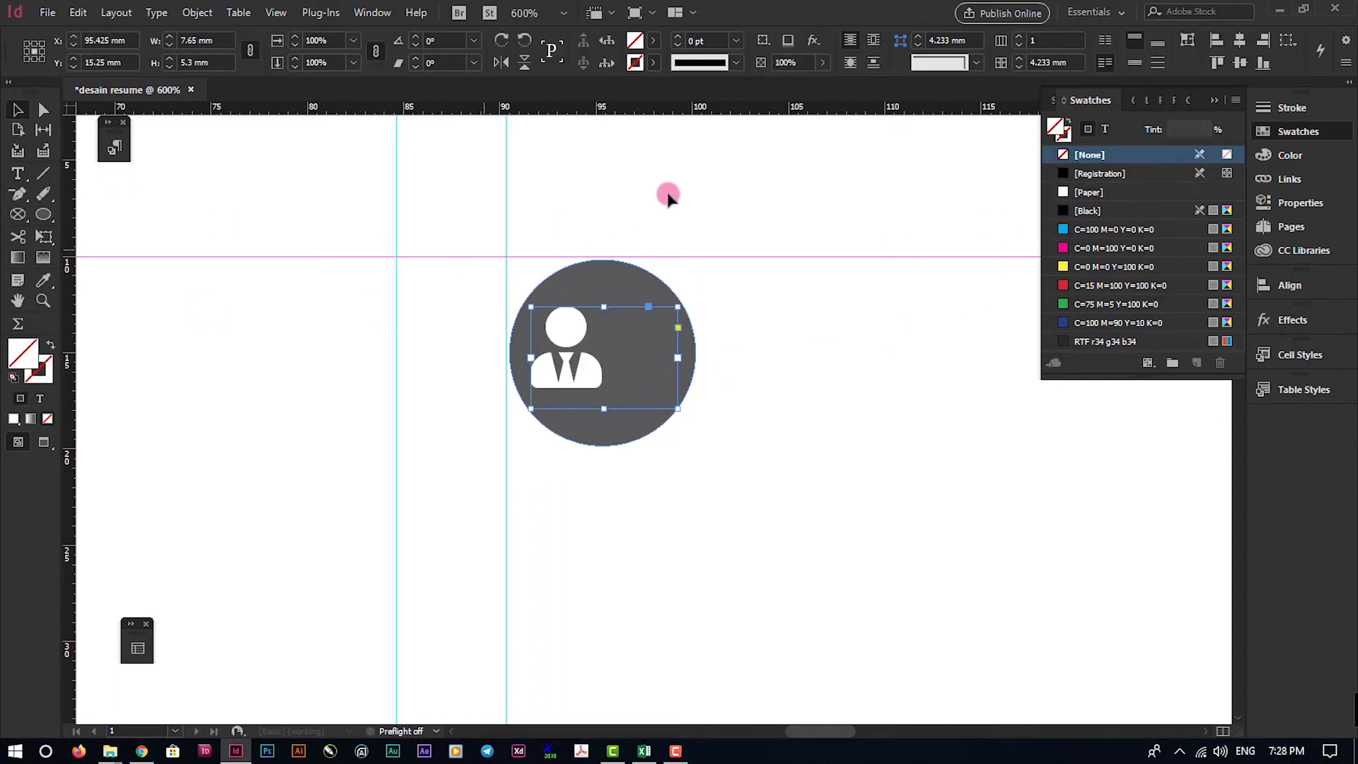
double_click(600, 343)
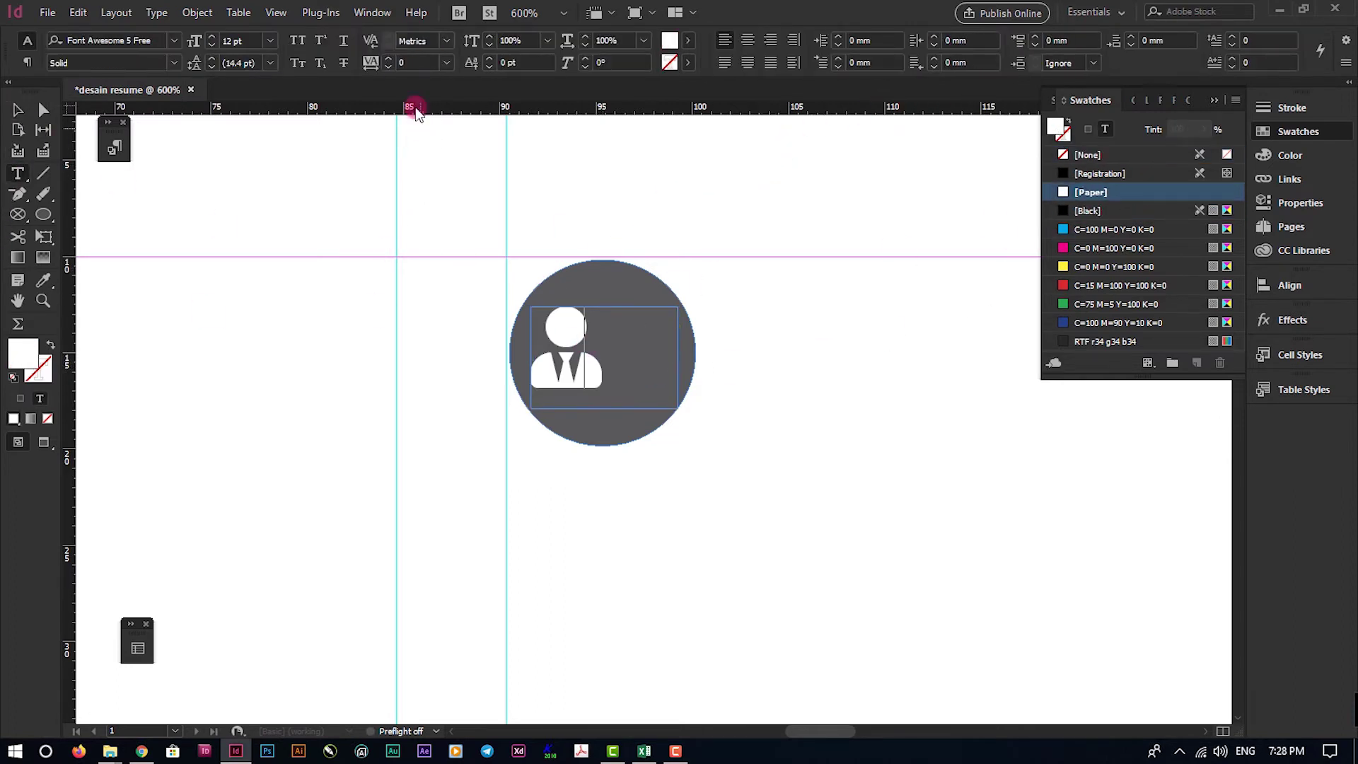
click(752, 42)
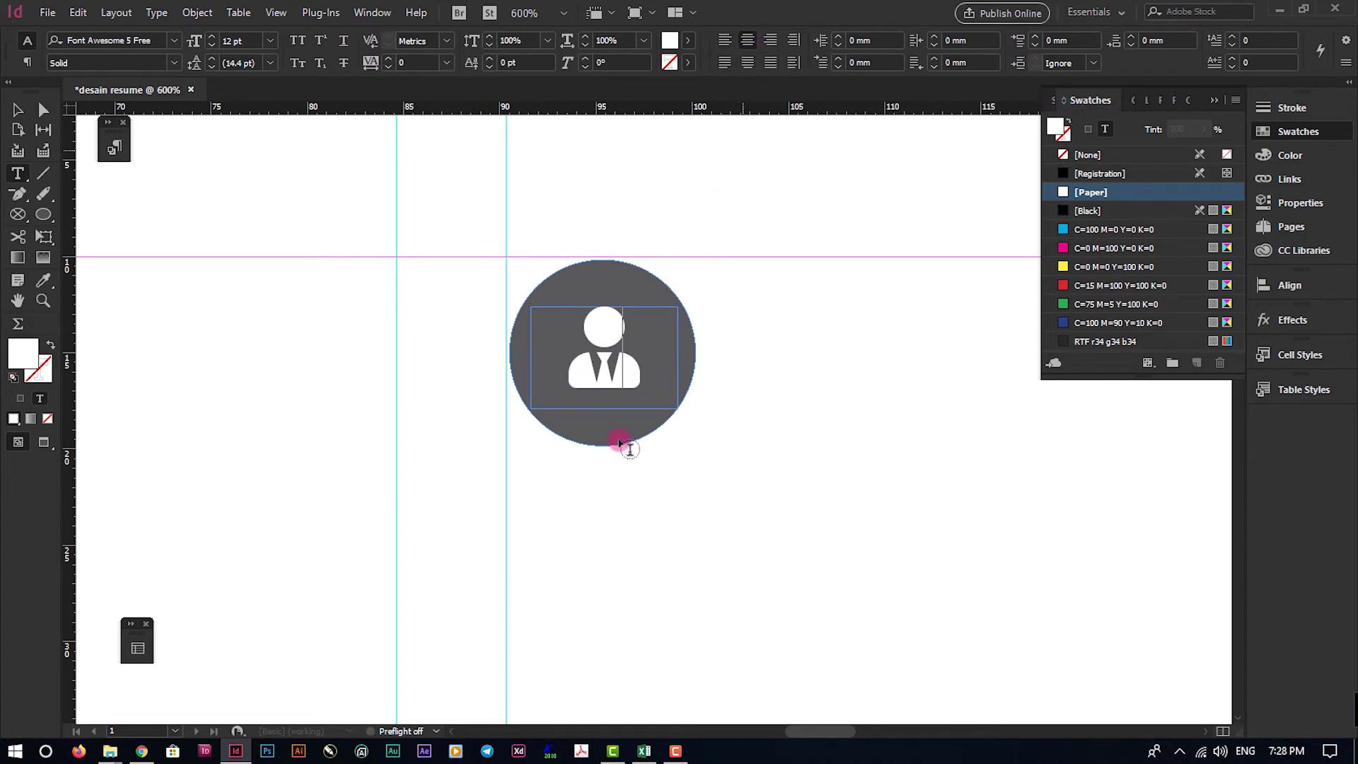
click(17, 111)
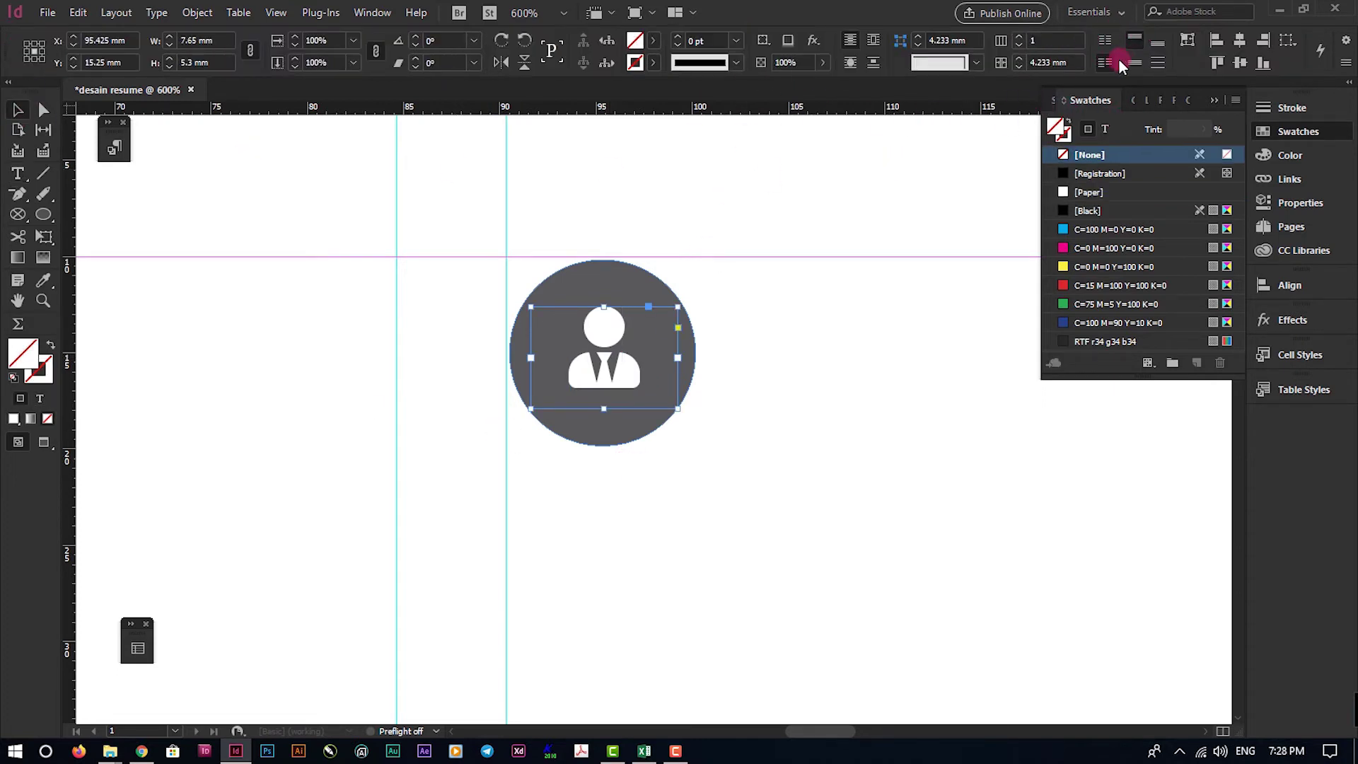
scroll(650, 371, up, 1)
drag(600, 331, 601, 319)
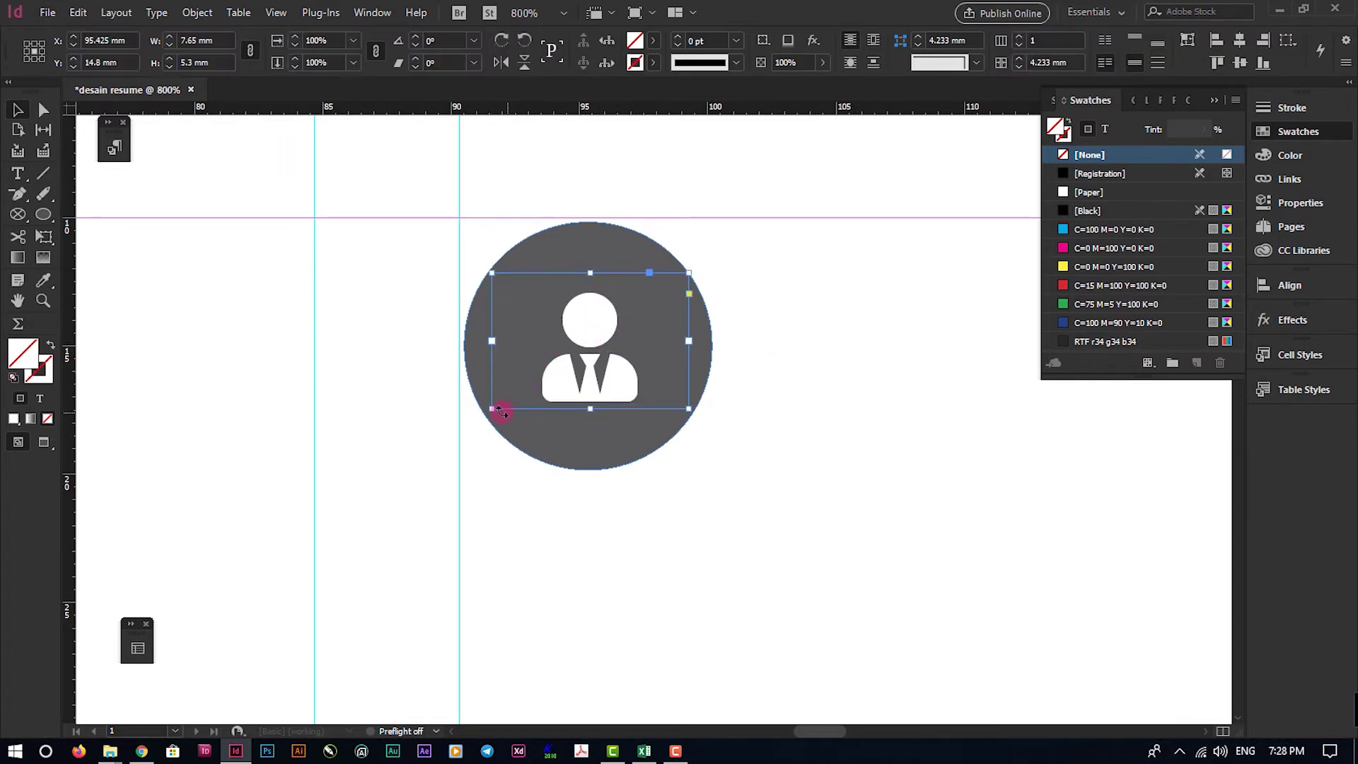
drag(493, 410, 489, 414)
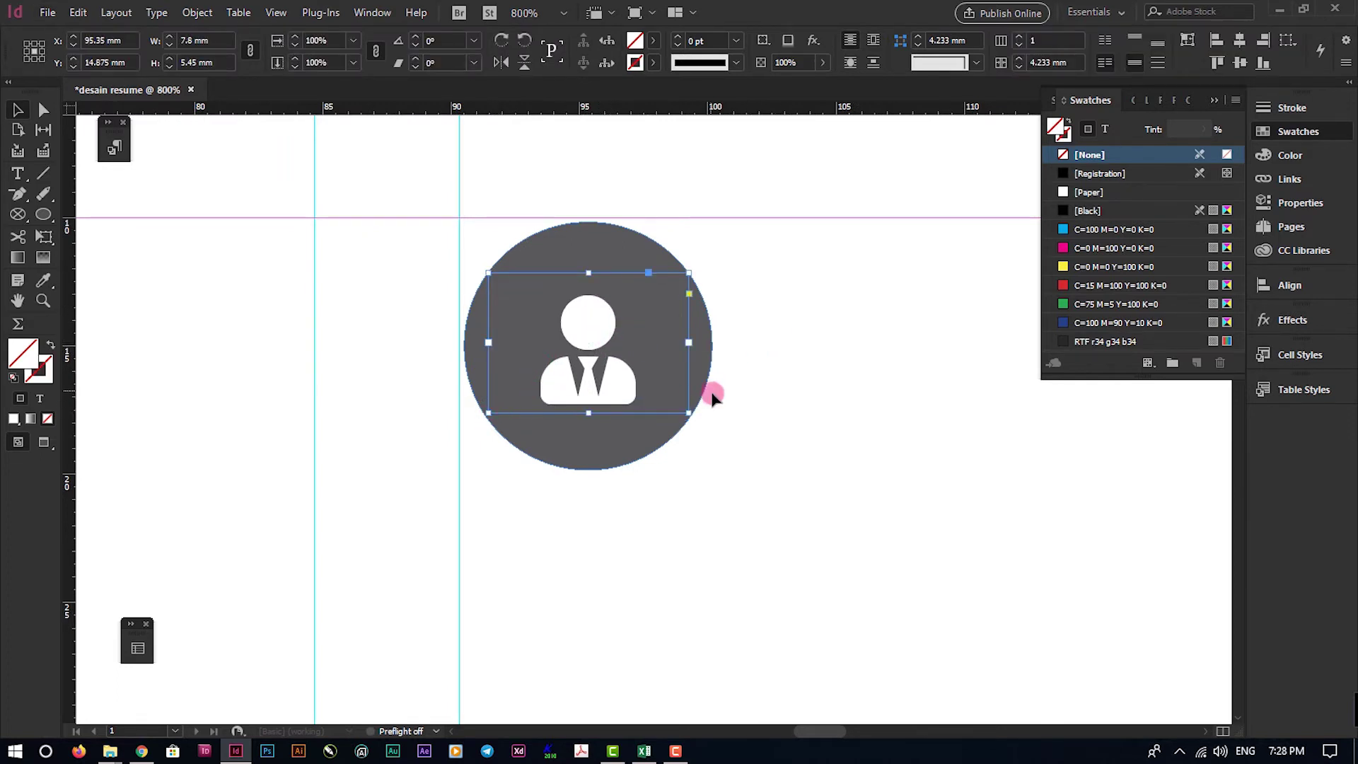
click(765, 358)
Copy the PROFIL heading and its paragraph from the source text beside the page and paste them into a new text frame
scroll(600, 358, down, 3)
scroll(728, 425, up, 1)
scroll(706, 409, down, 5)
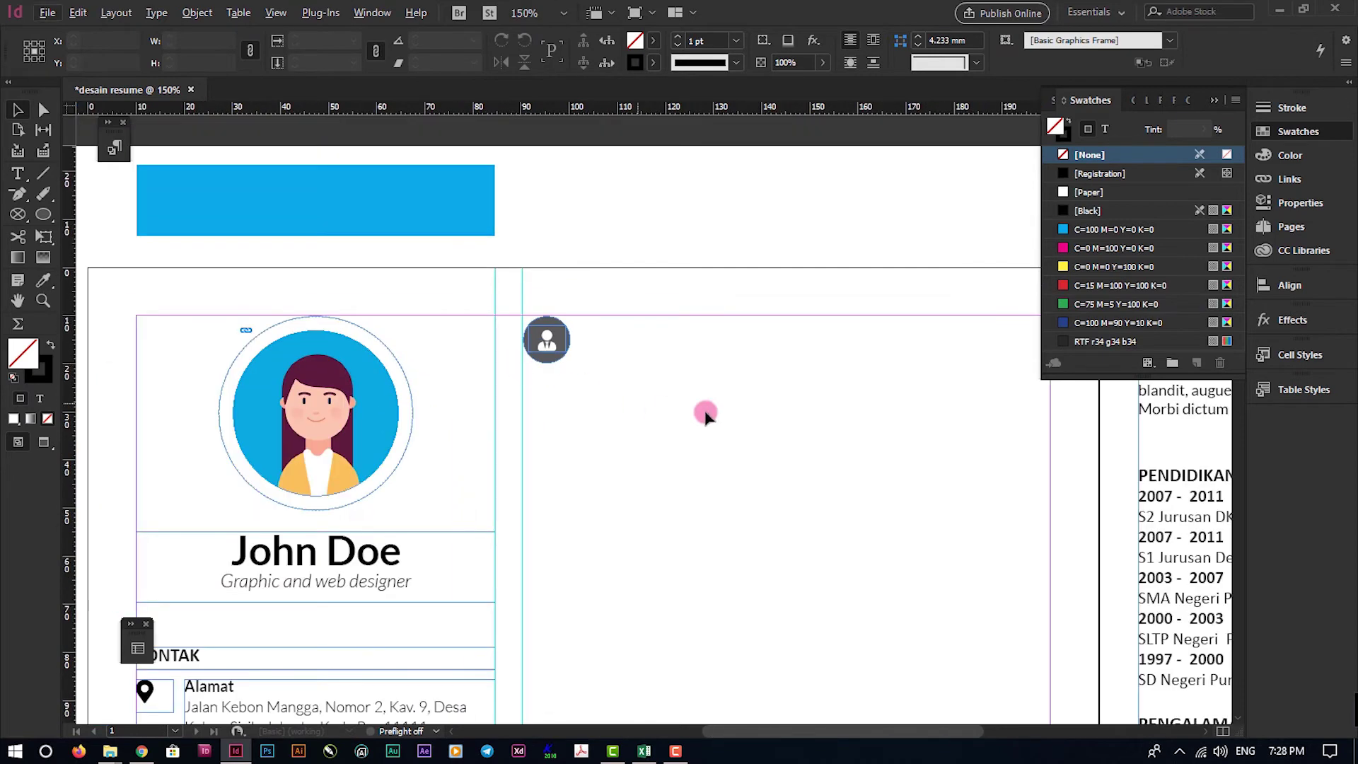
scroll(670, 324, up, 3)
double_click(670, 319)
drag(670, 318, 964, 407)
right_click(964, 406)
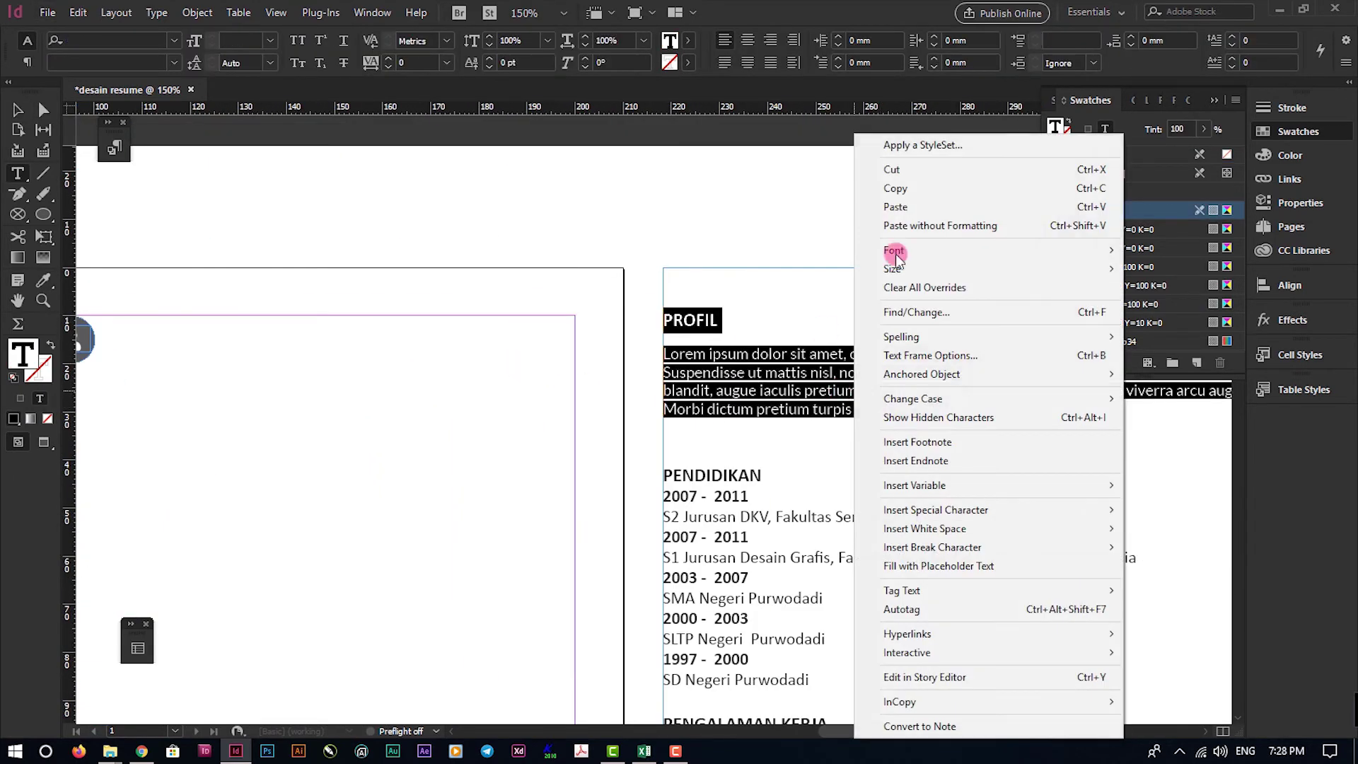
click(913, 185)
click(403, 388)
right_click(393, 382)
click(431, 443)
scroll(245, 357, left, 3)
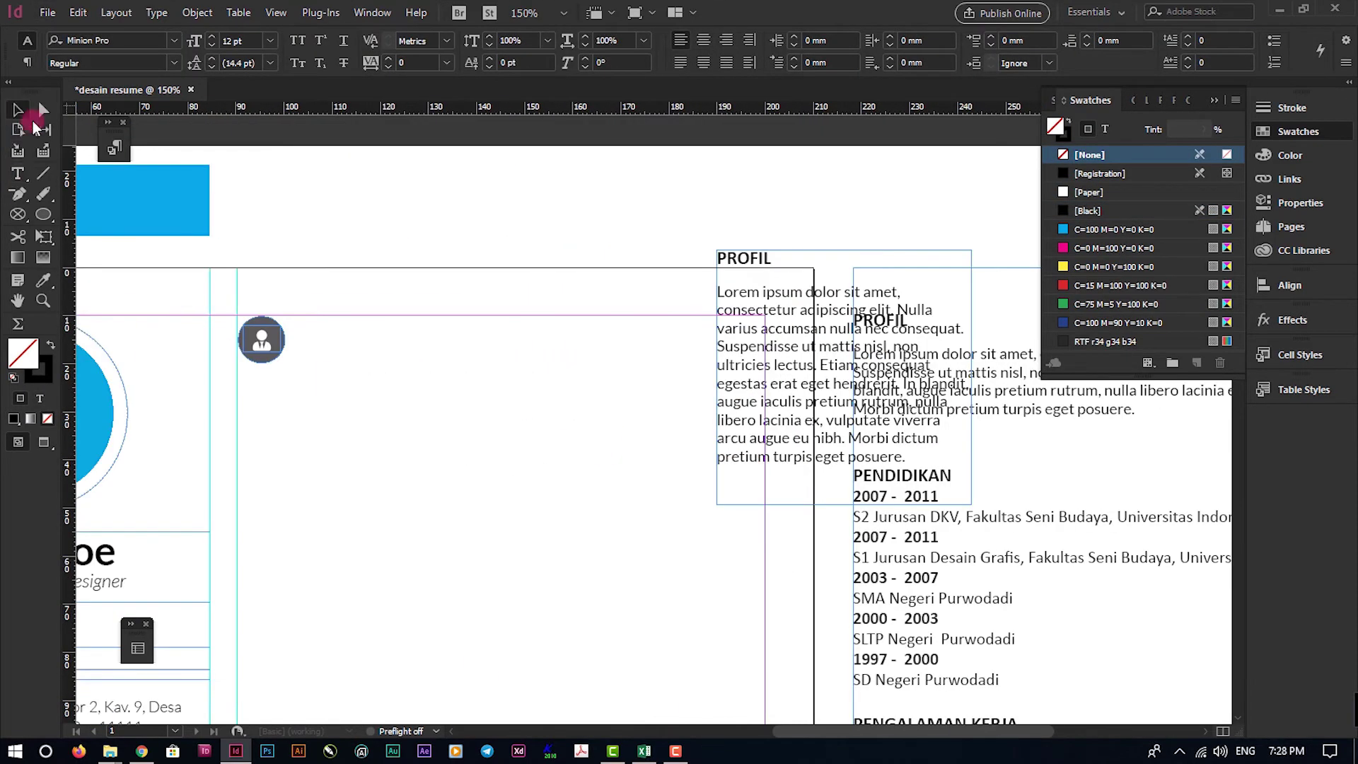
Position the PROFIL text frame beside the icon at the top margin, and resize it to about 95 mm wide and 43 mm high
click(18, 110)
drag(552, 446, 315, 416)
drag(563, 567, 766, 568)
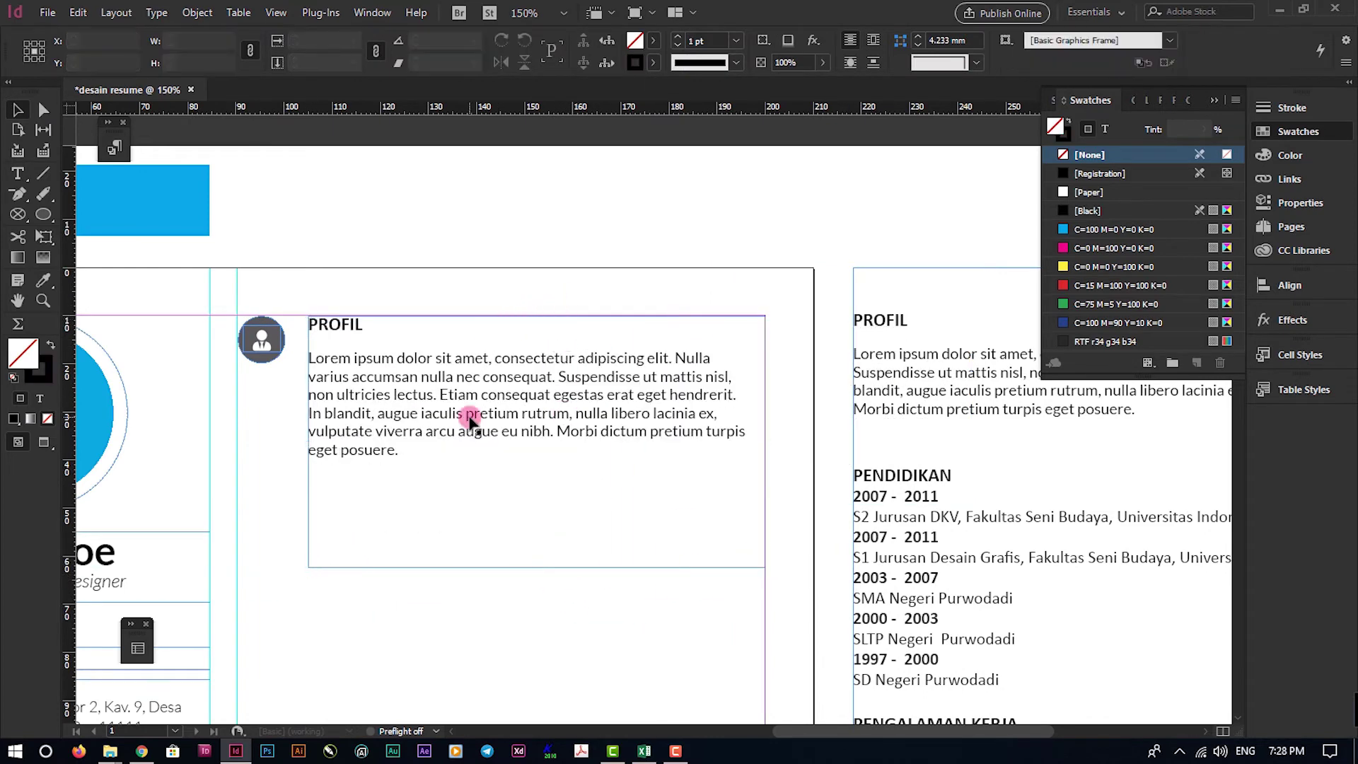
key(ctrl+minus)
scroll(551, 433, down, 3)
drag(527, 396, 524, 363)
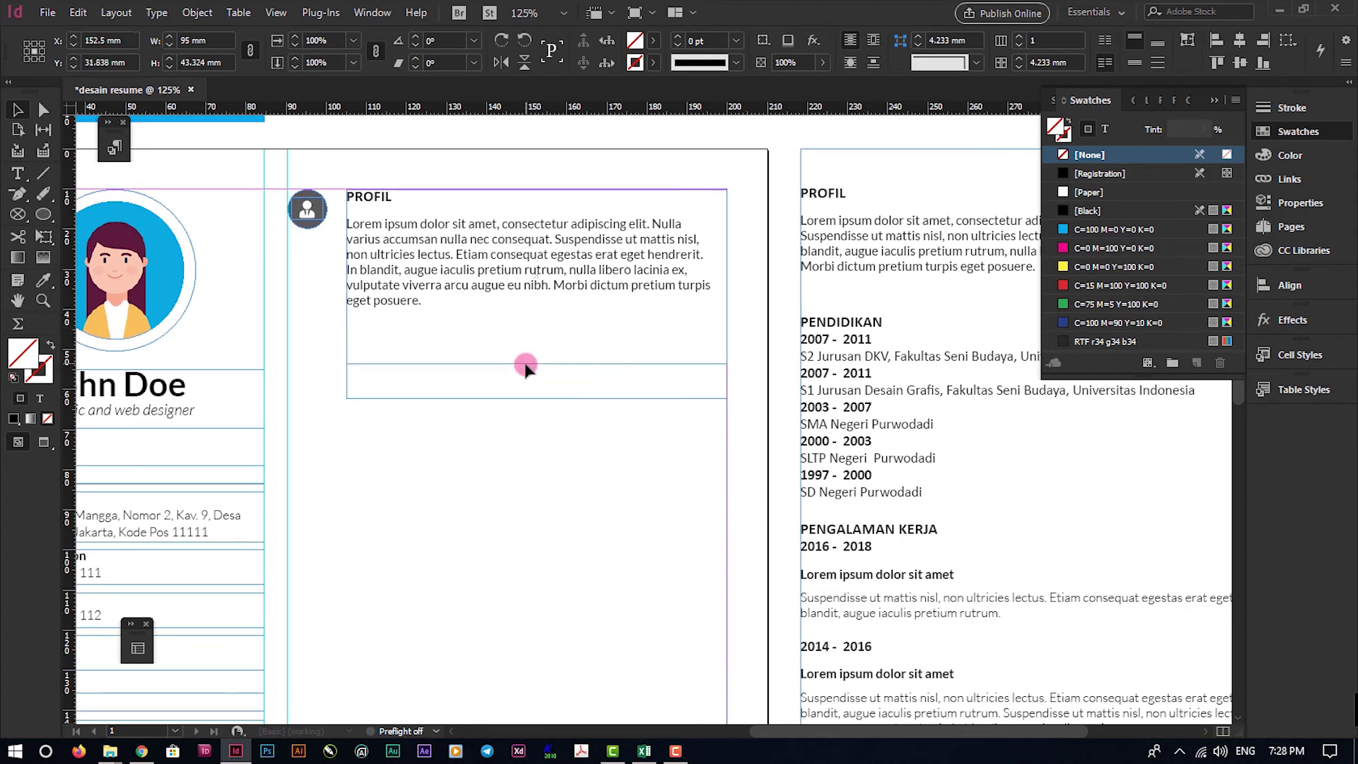
click(559, 488)
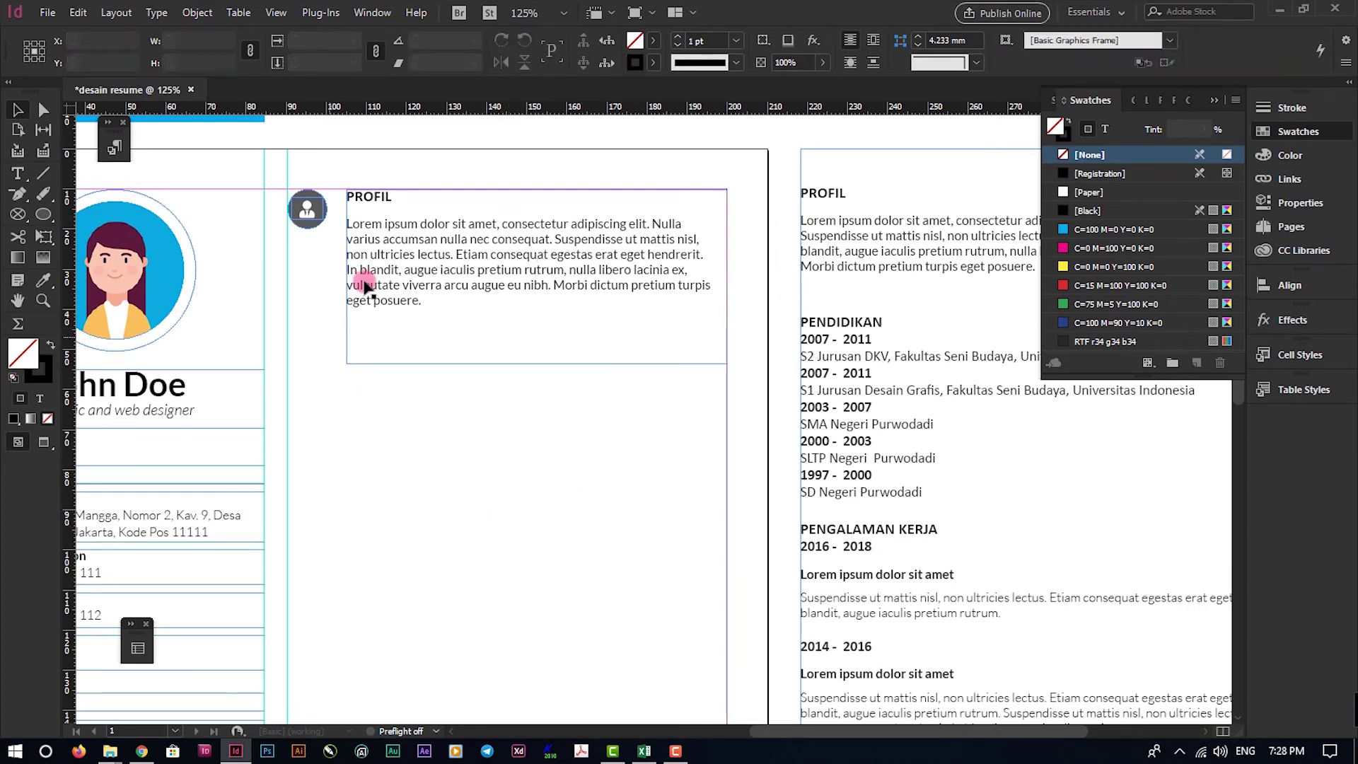
Place the text cursor in the PROFIL heading and open the list of paragraph styles
key(ctrl+equal)
key(ctrl+equal)
click(535, 190)
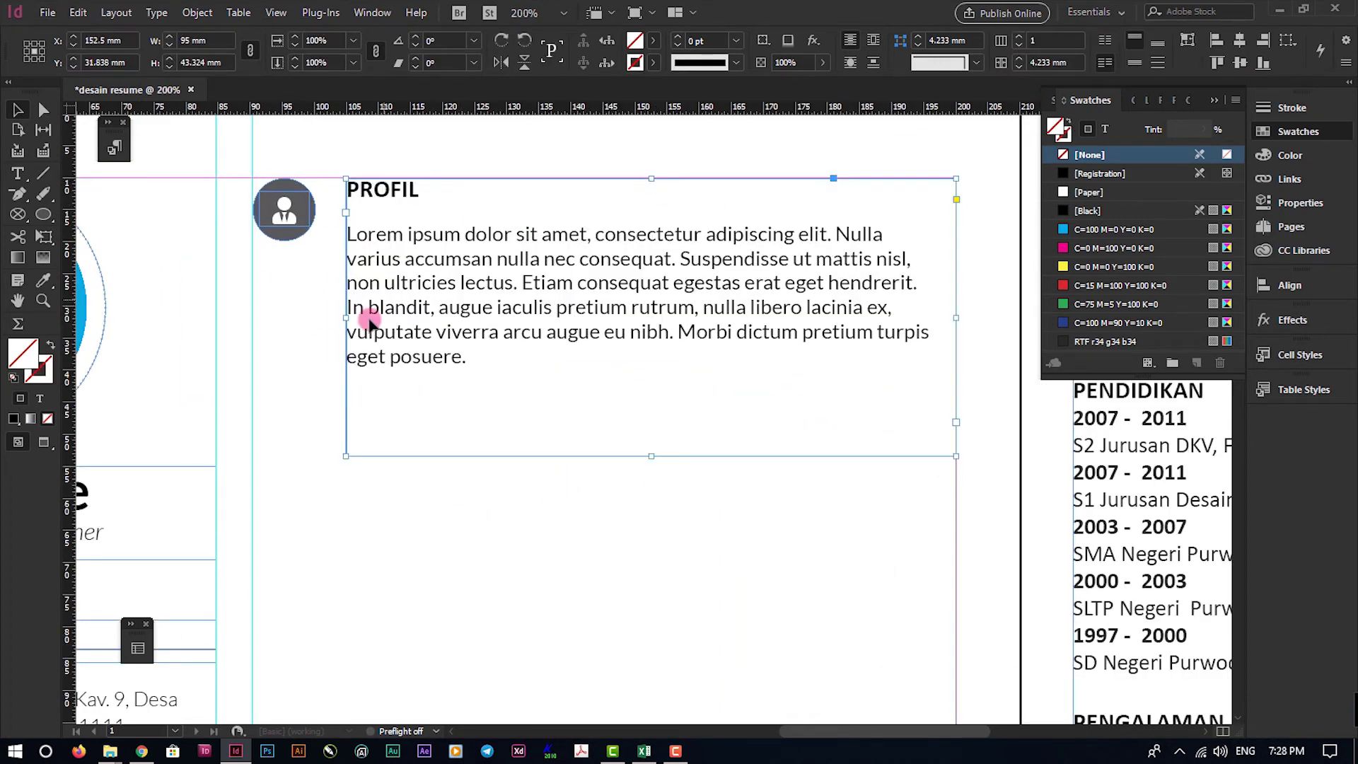
click(169, 133)
click(158, 14)
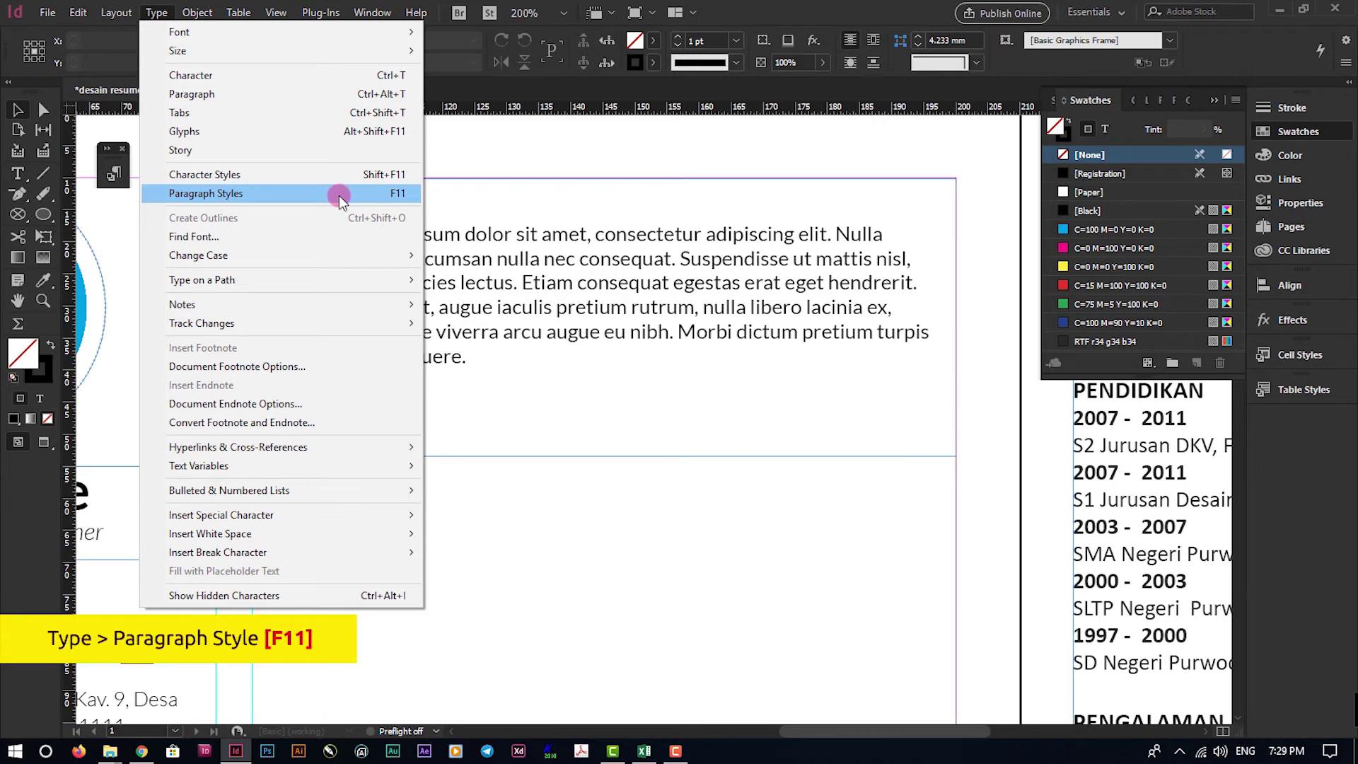
click(570, 290)
click(545, 282)
double_click(380, 232)
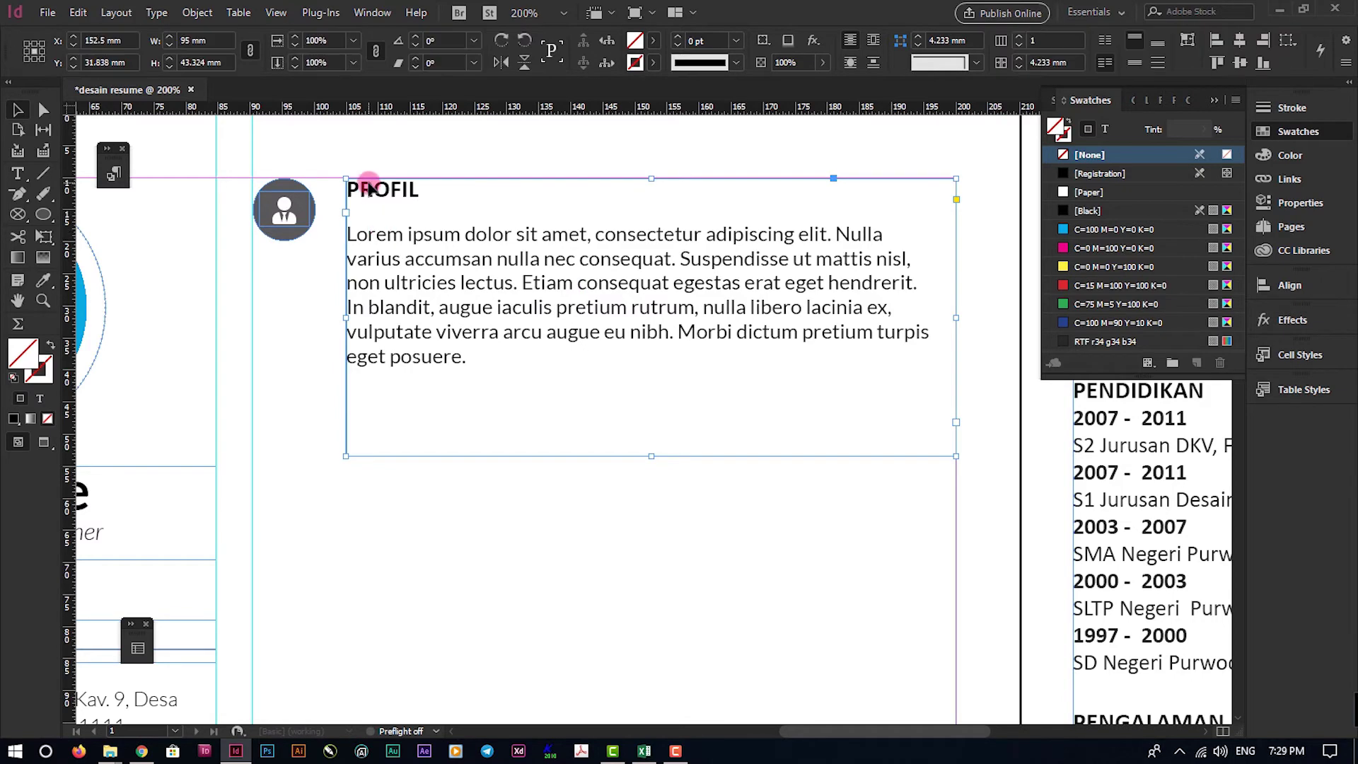
click(112, 169)
scroll(493, 223, left, 2)
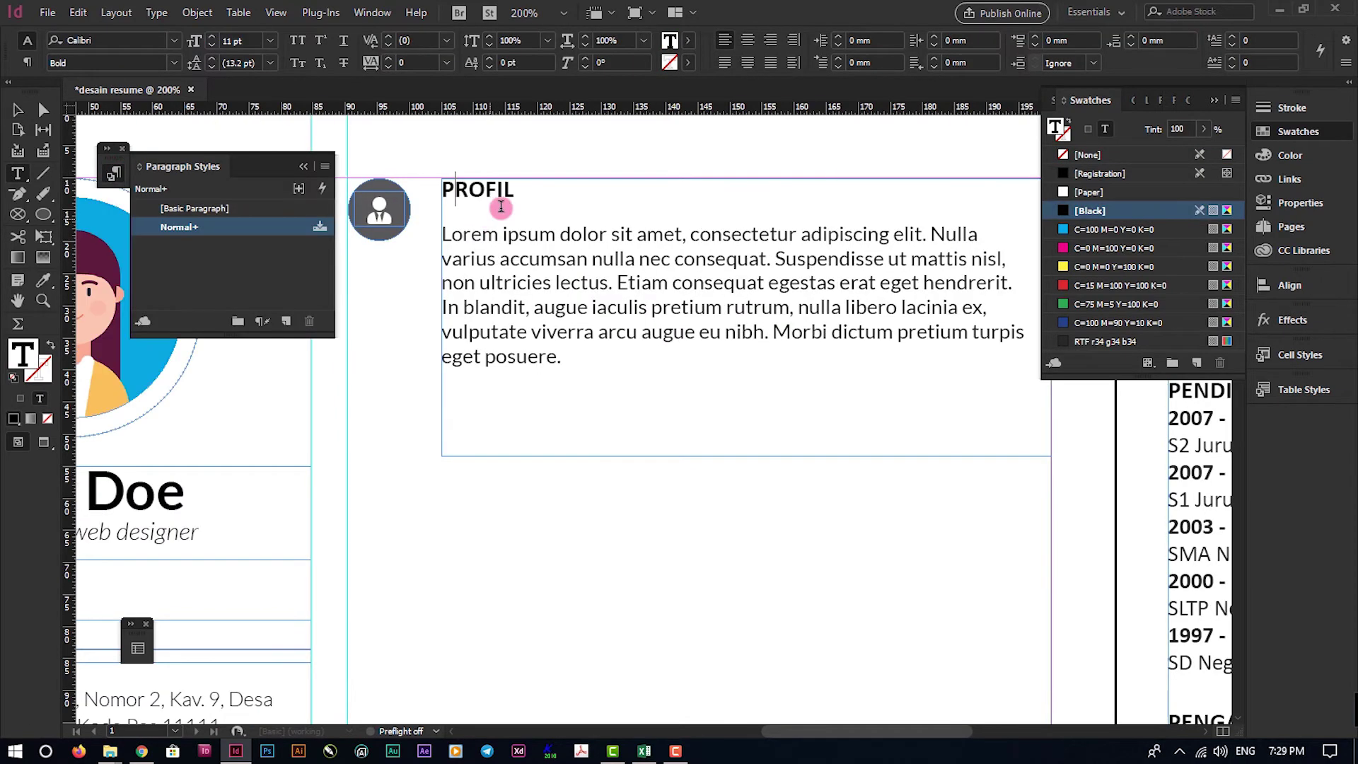
Start a new paragraph style named SUBHEADING with the Lato font, 14 pt leading and ligatures switched off
click(326, 169)
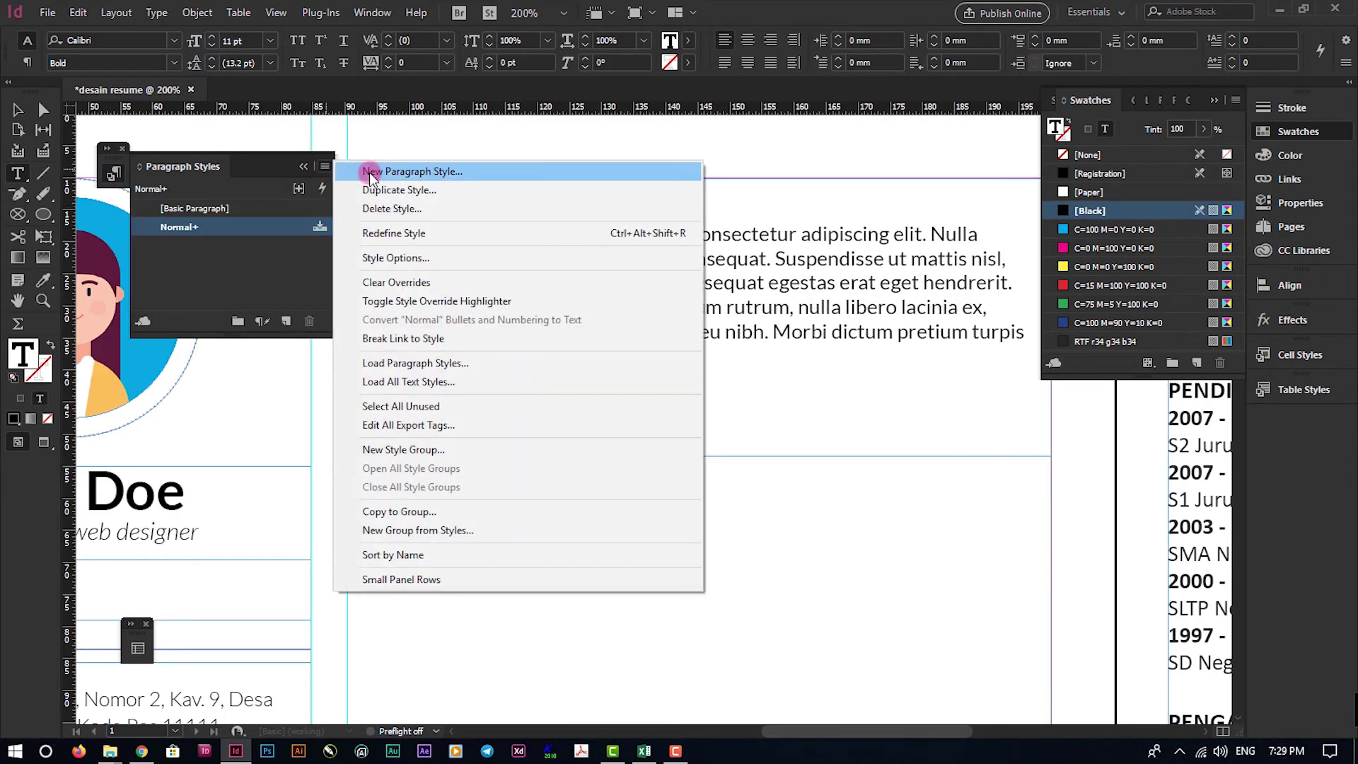
click(369, 173)
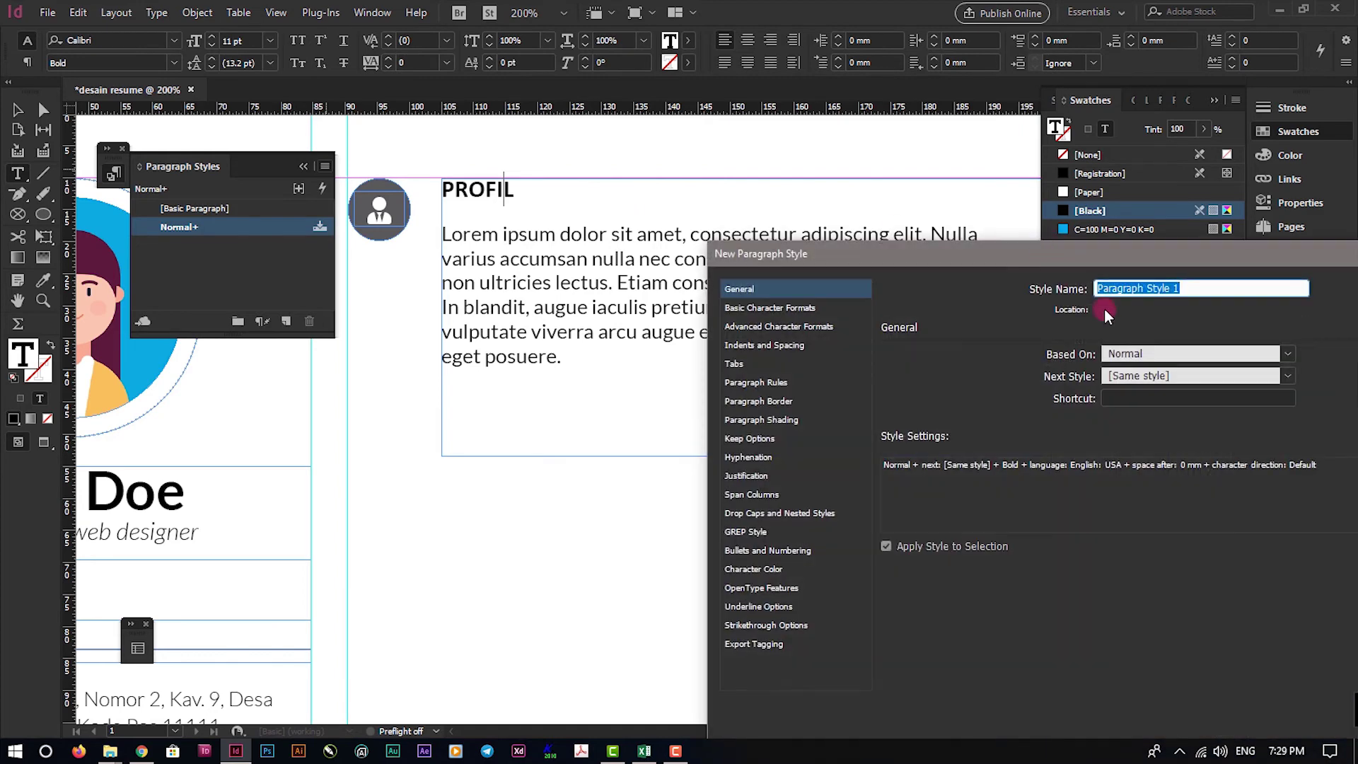
text(SUBHEADING)
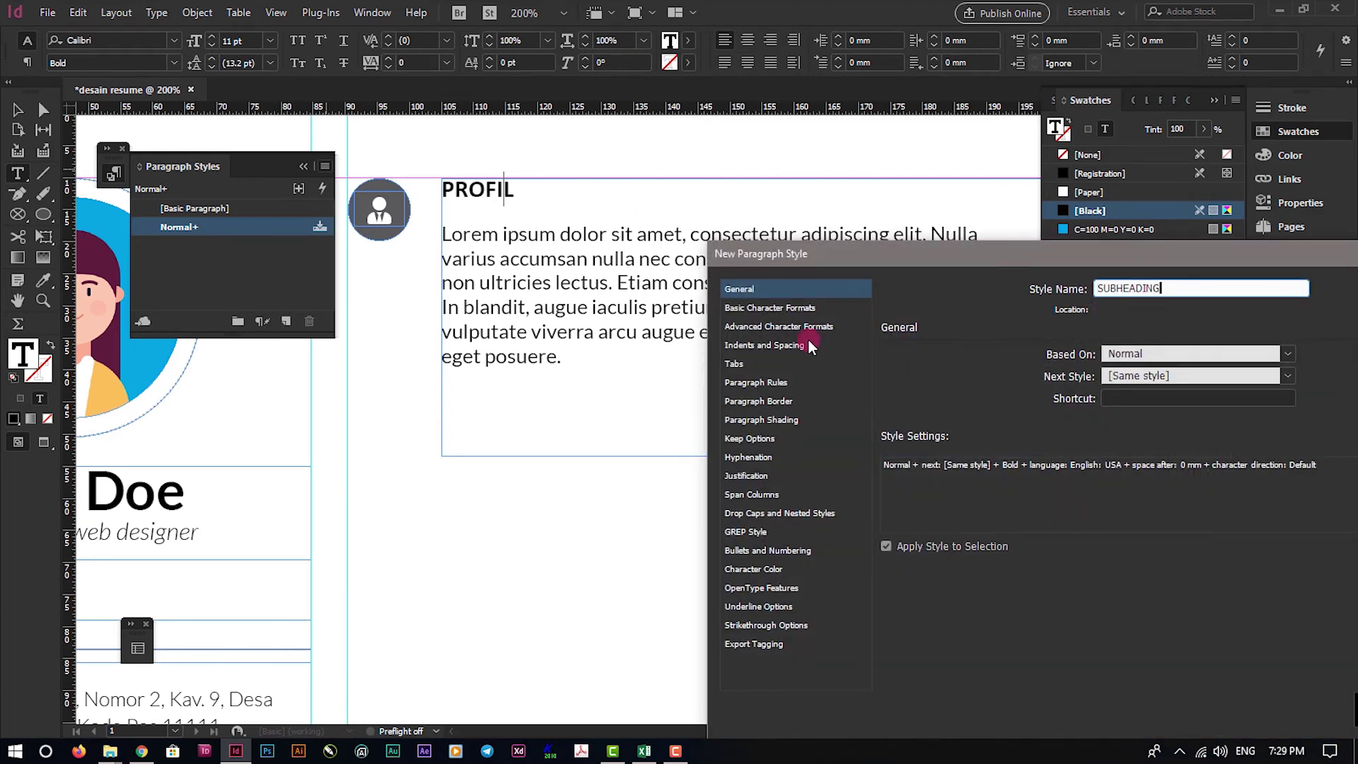
click(777, 308)
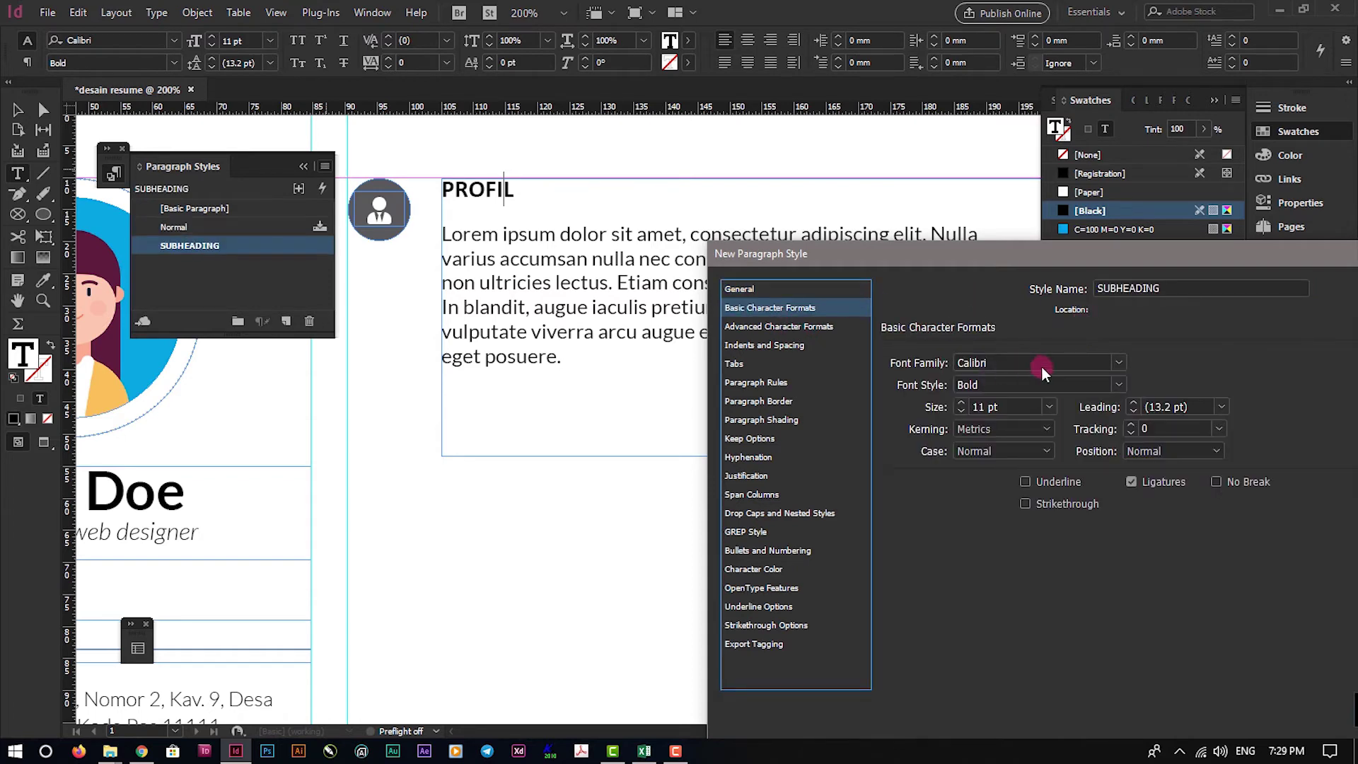
click(1088, 363)
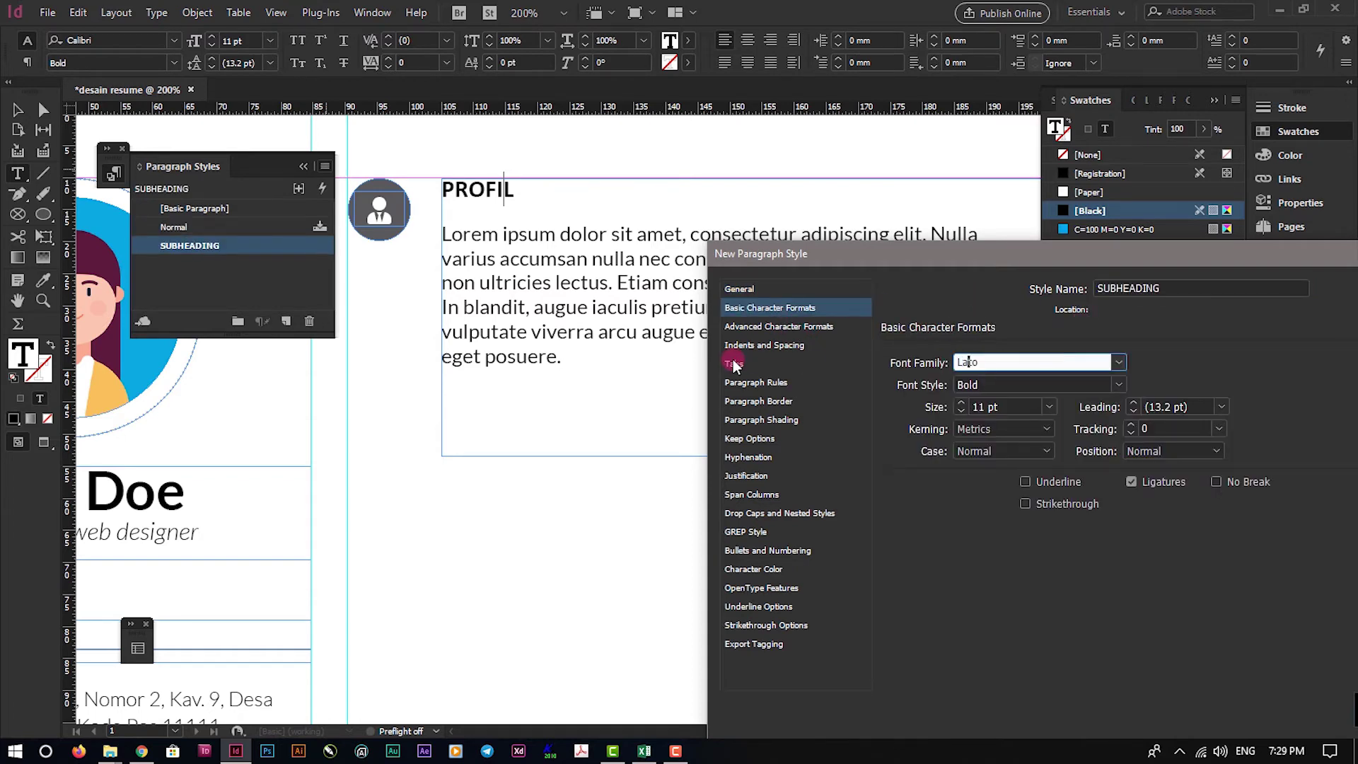
key(Tab)
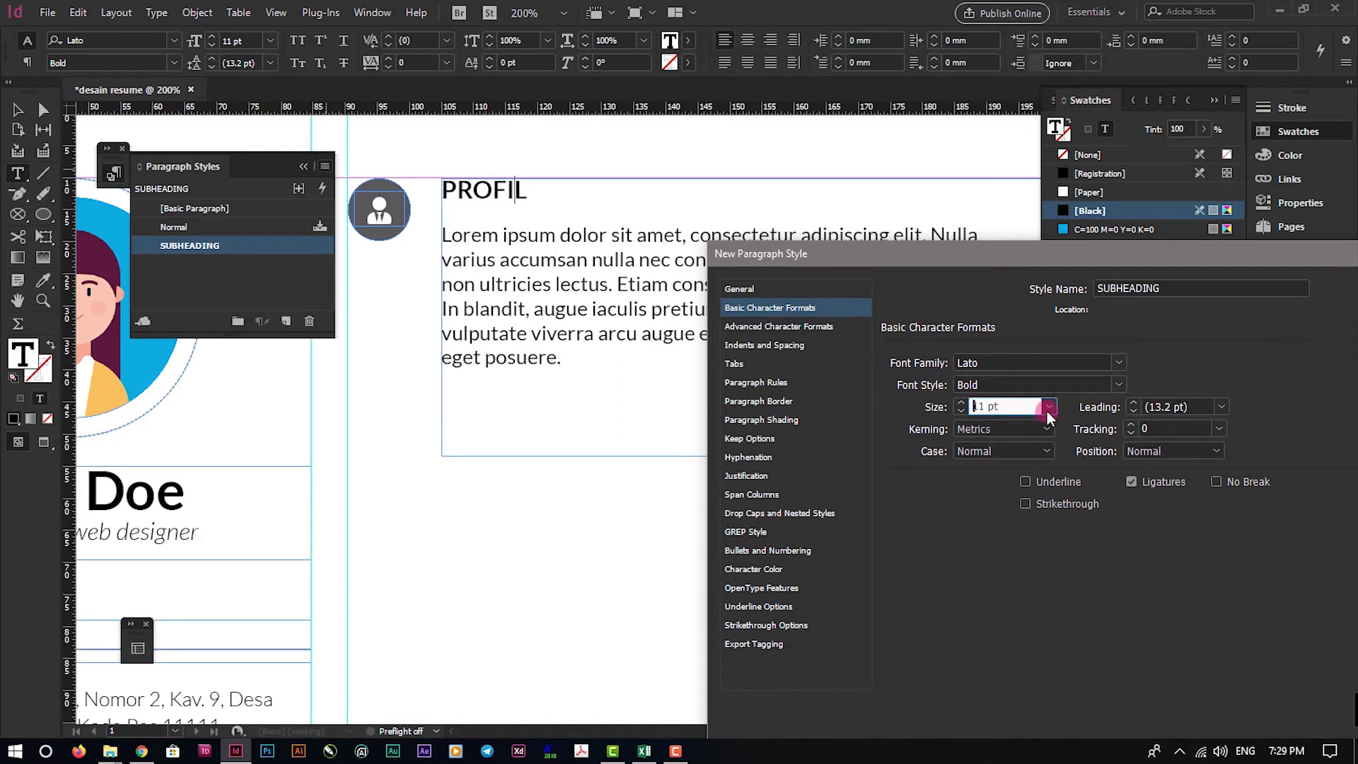
click(1155, 405)
text(14)
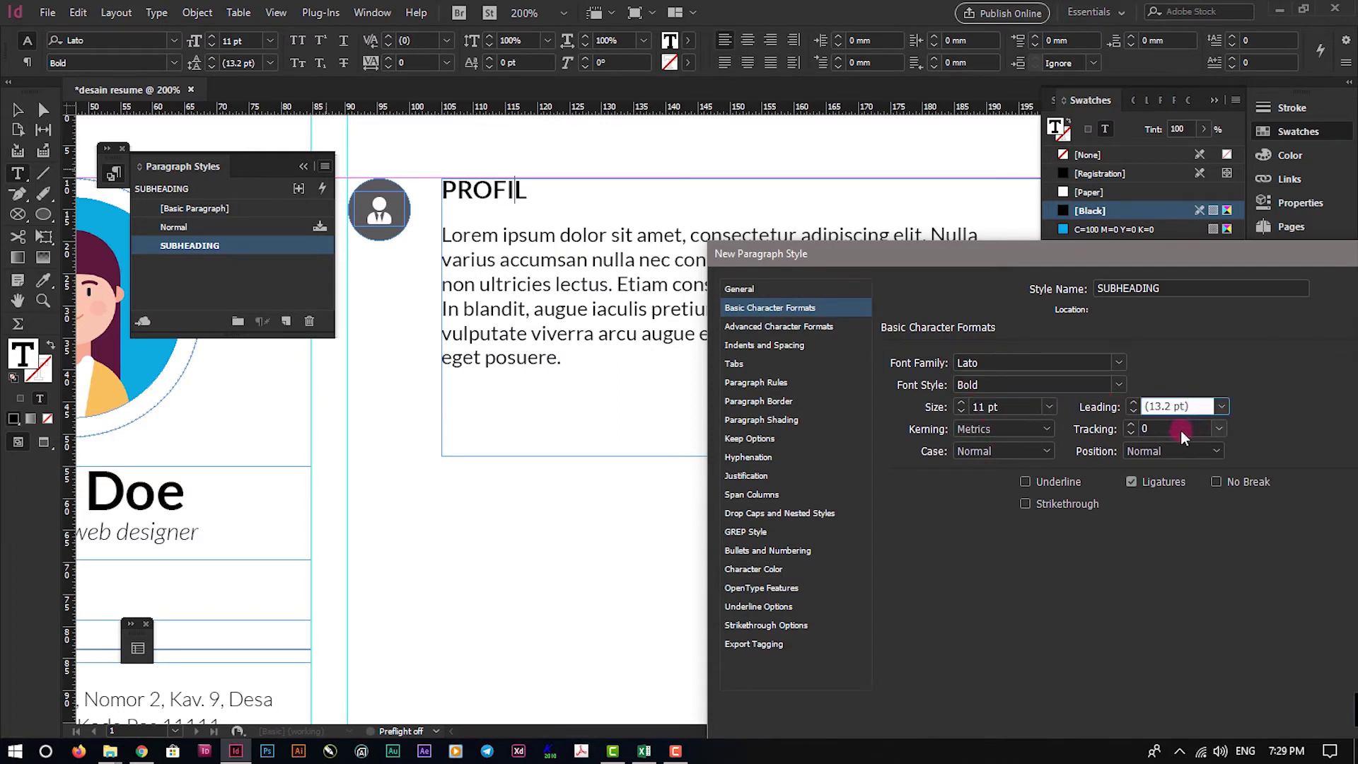
click(1125, 485)
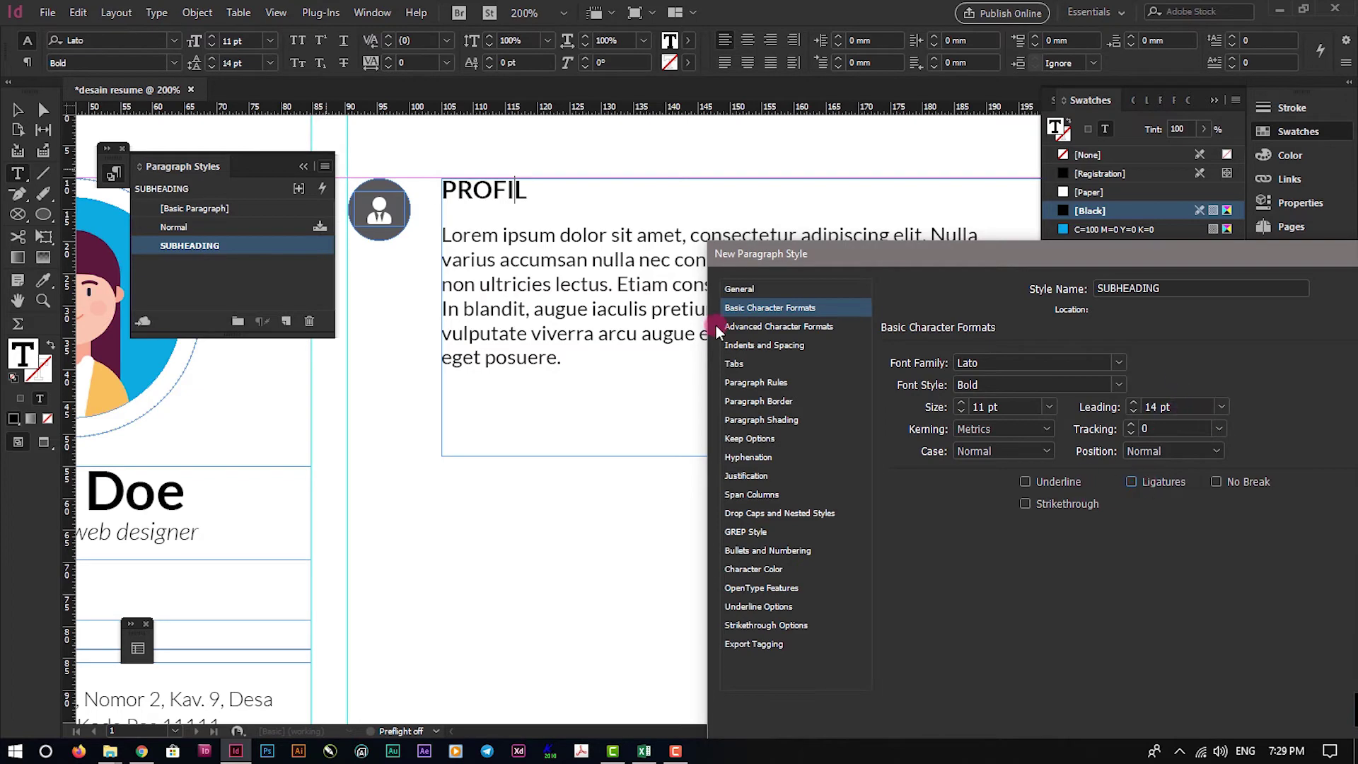
Set the SUBHEADING style's space after to 2 mm and save the style
click(762, 346)
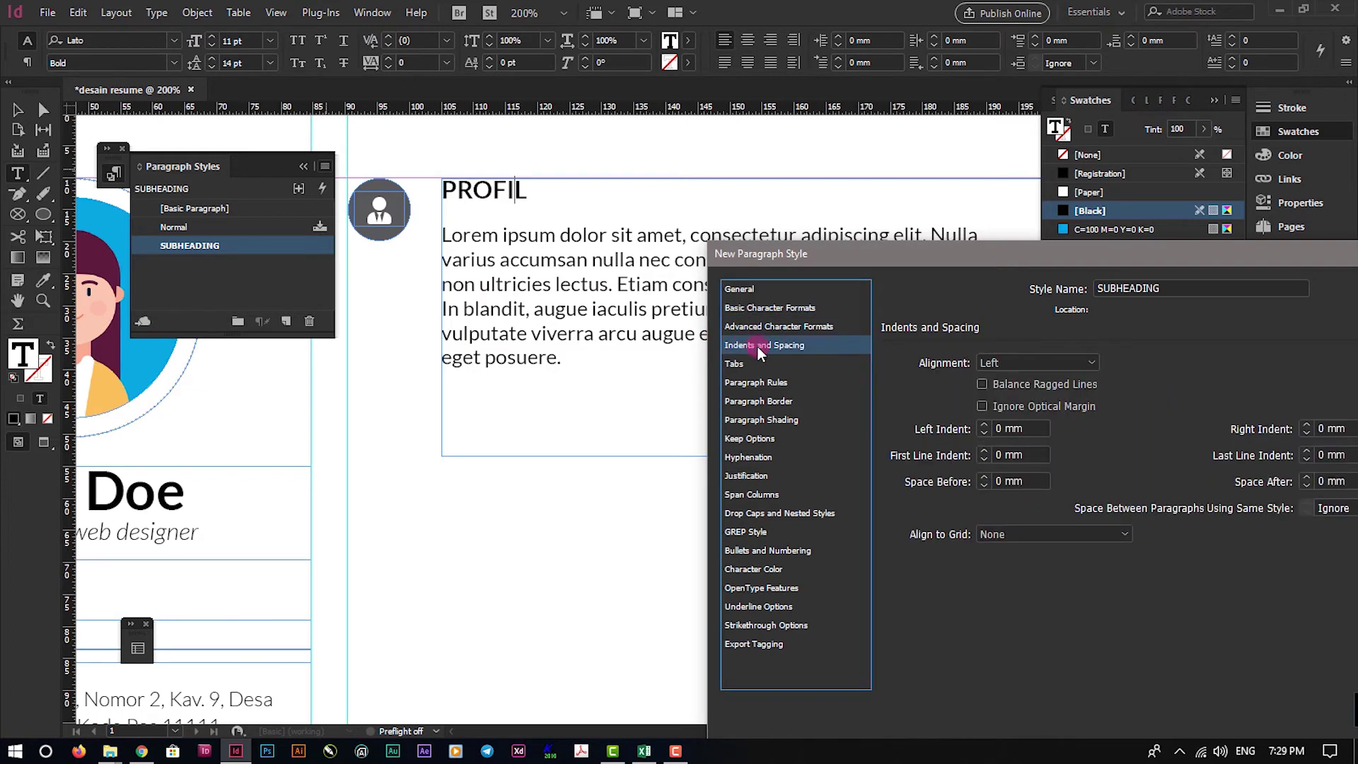
click(1325, 480)
drag(1199, 252, 841, 170)
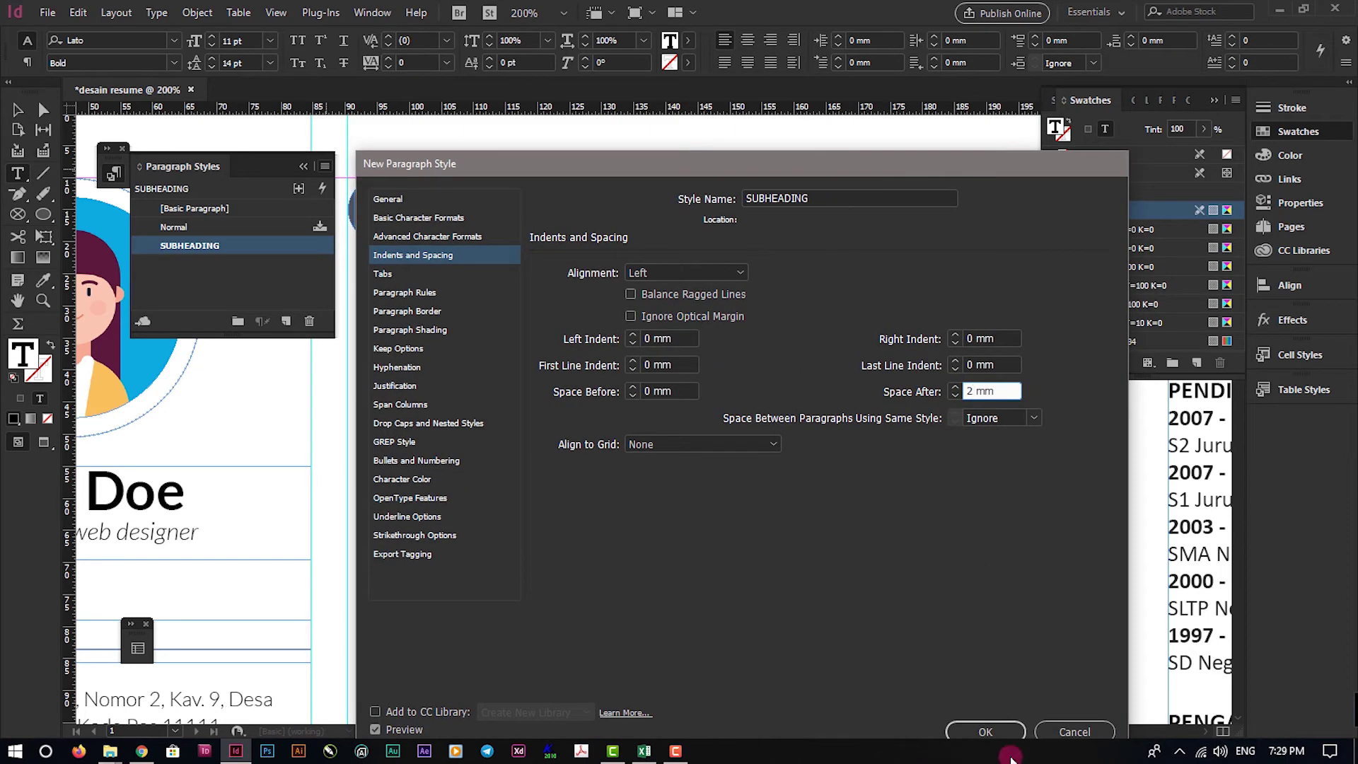
drag(750, 163, 735, 121)
click(985, 732)
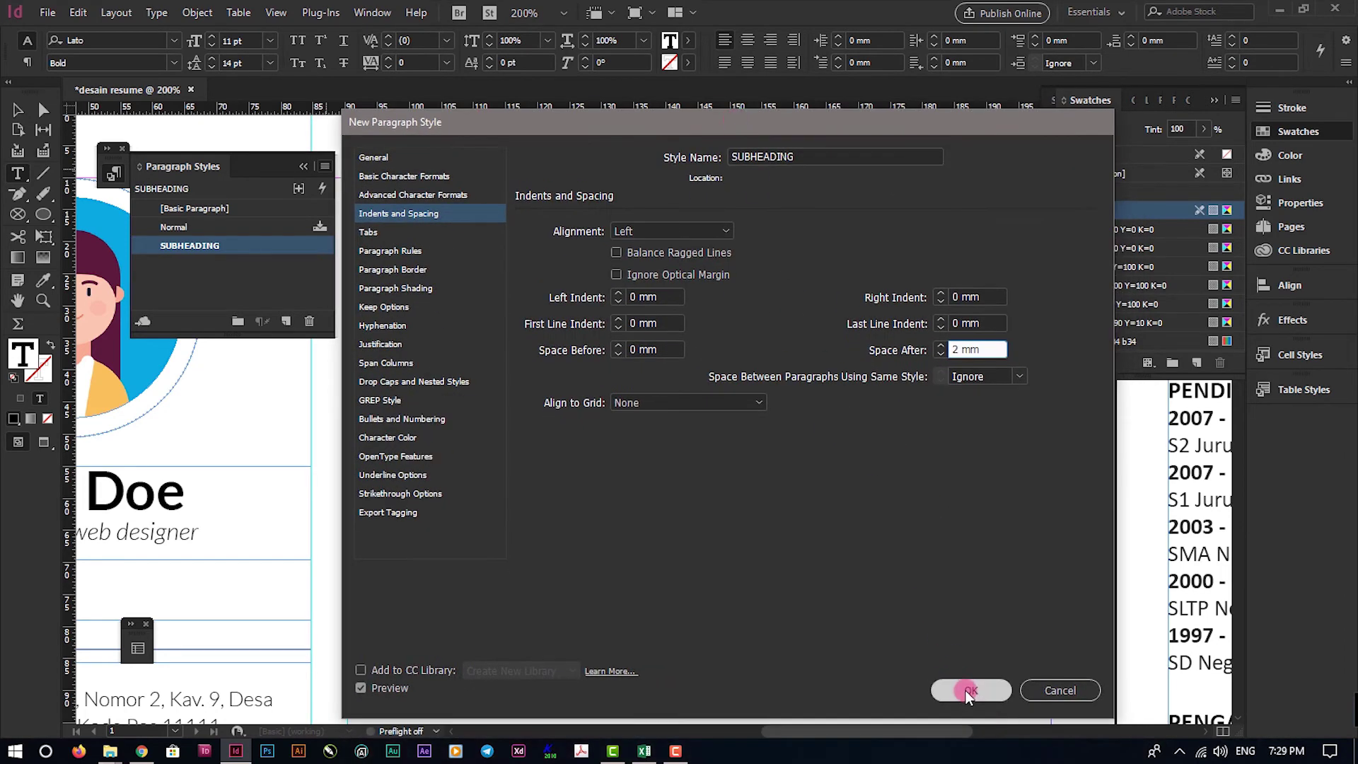
key(Return)
Start a new paragraph style named DESKRIPSI from the body text below the PROFIL heading
click(571, 272)
click(272, 212)
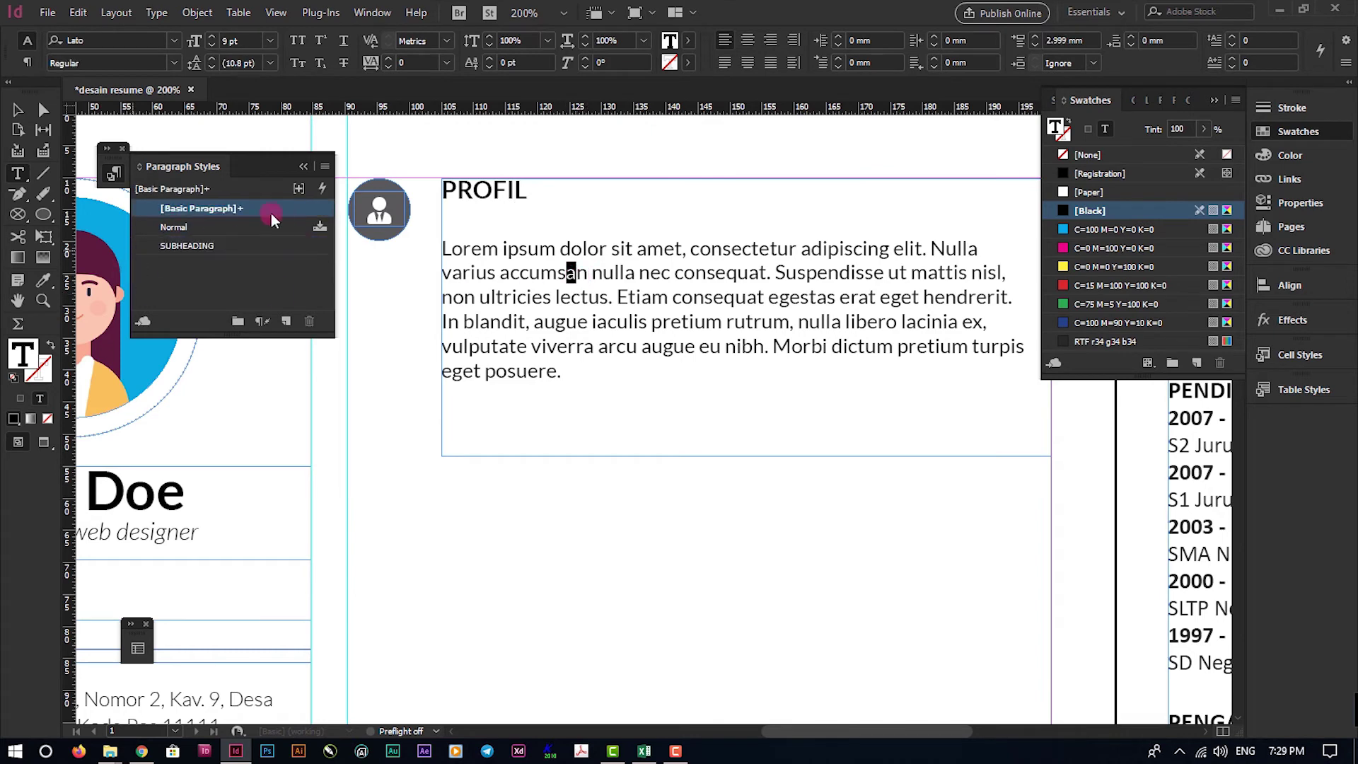
click(318, 170)
click(354, 170)
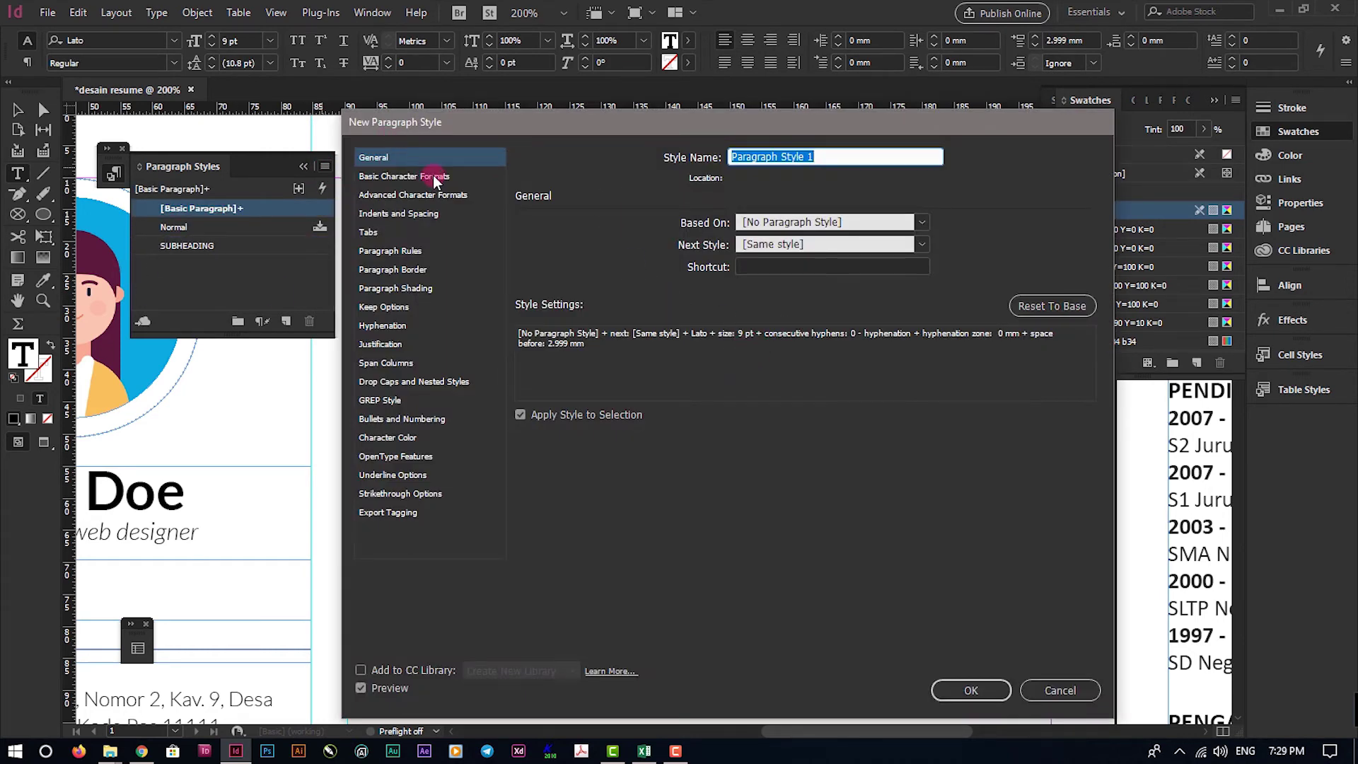
text(DESKRIPSI)
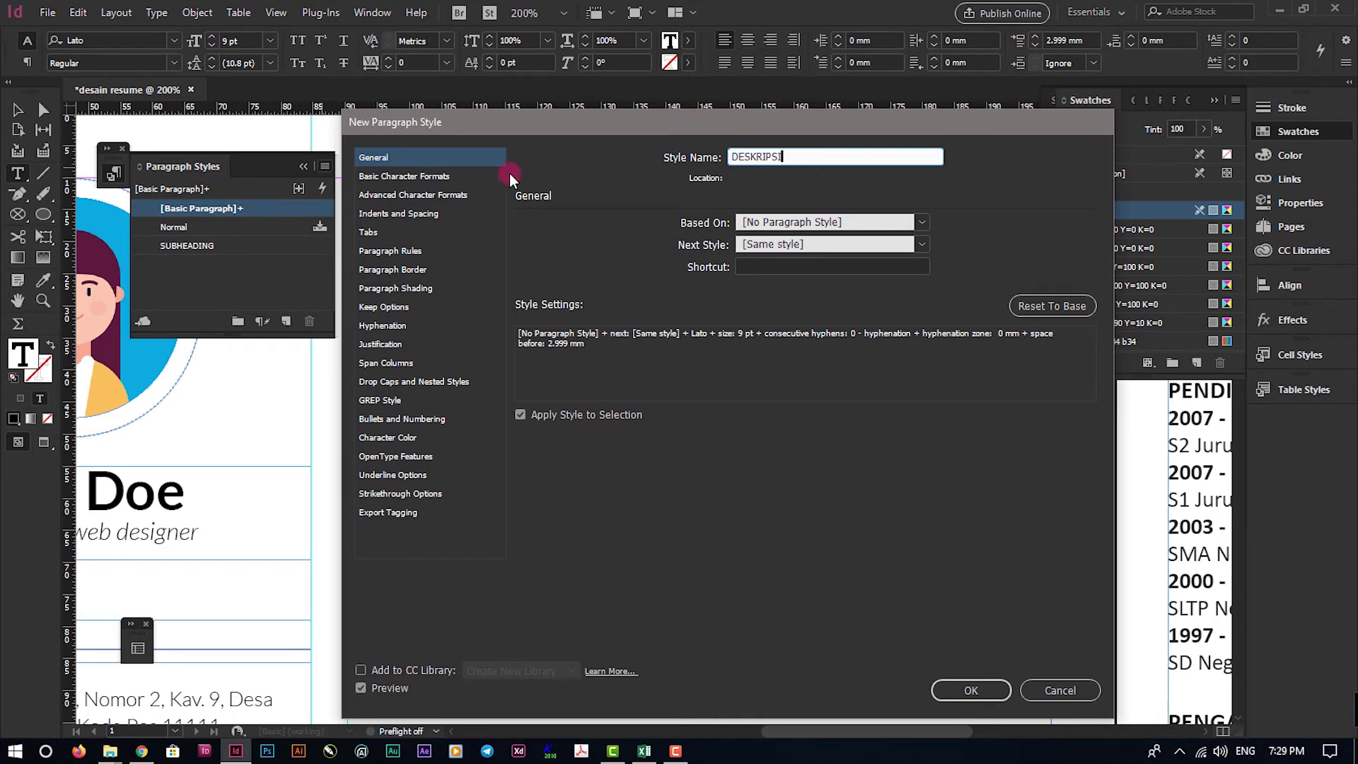
Give the DESKRIPSI style the Light font style, 12 pt leading and no ligatures, and save it
click(453, 176)
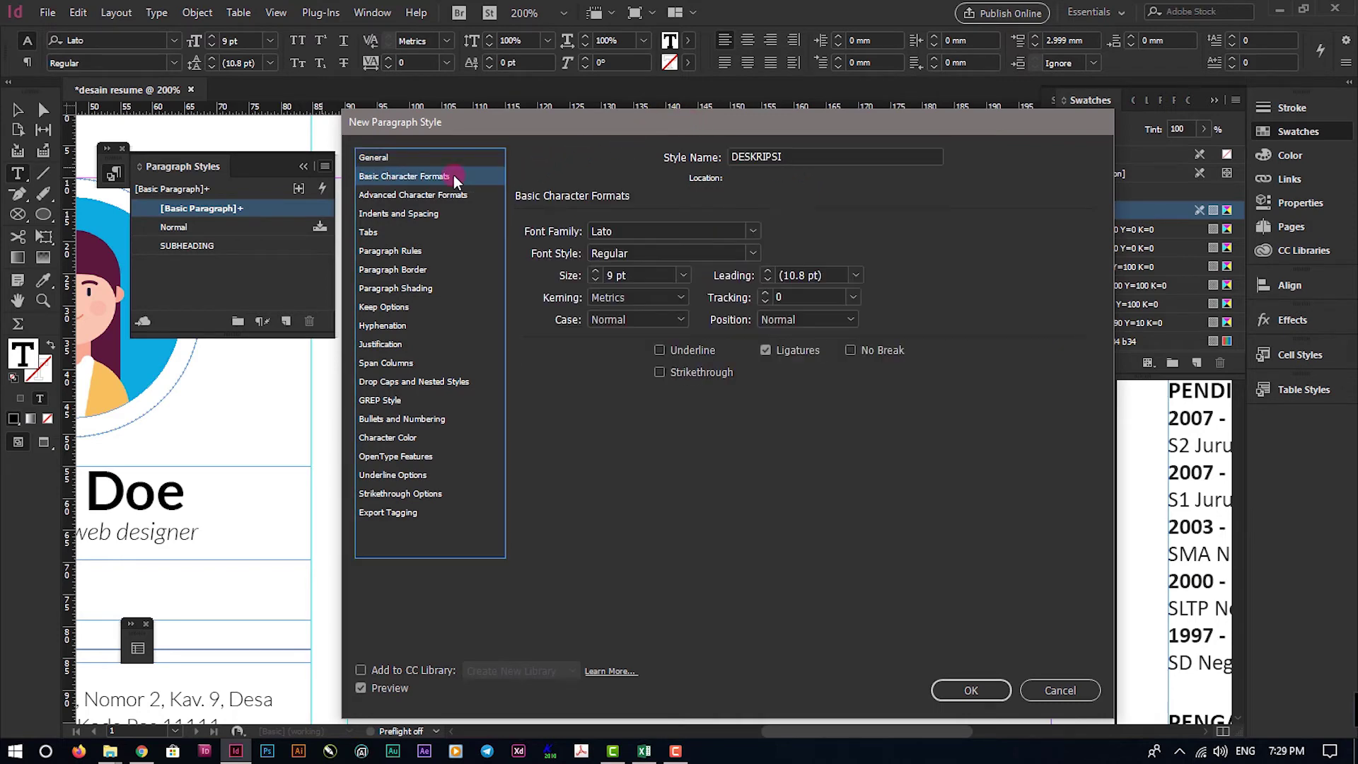
click(752, 253)
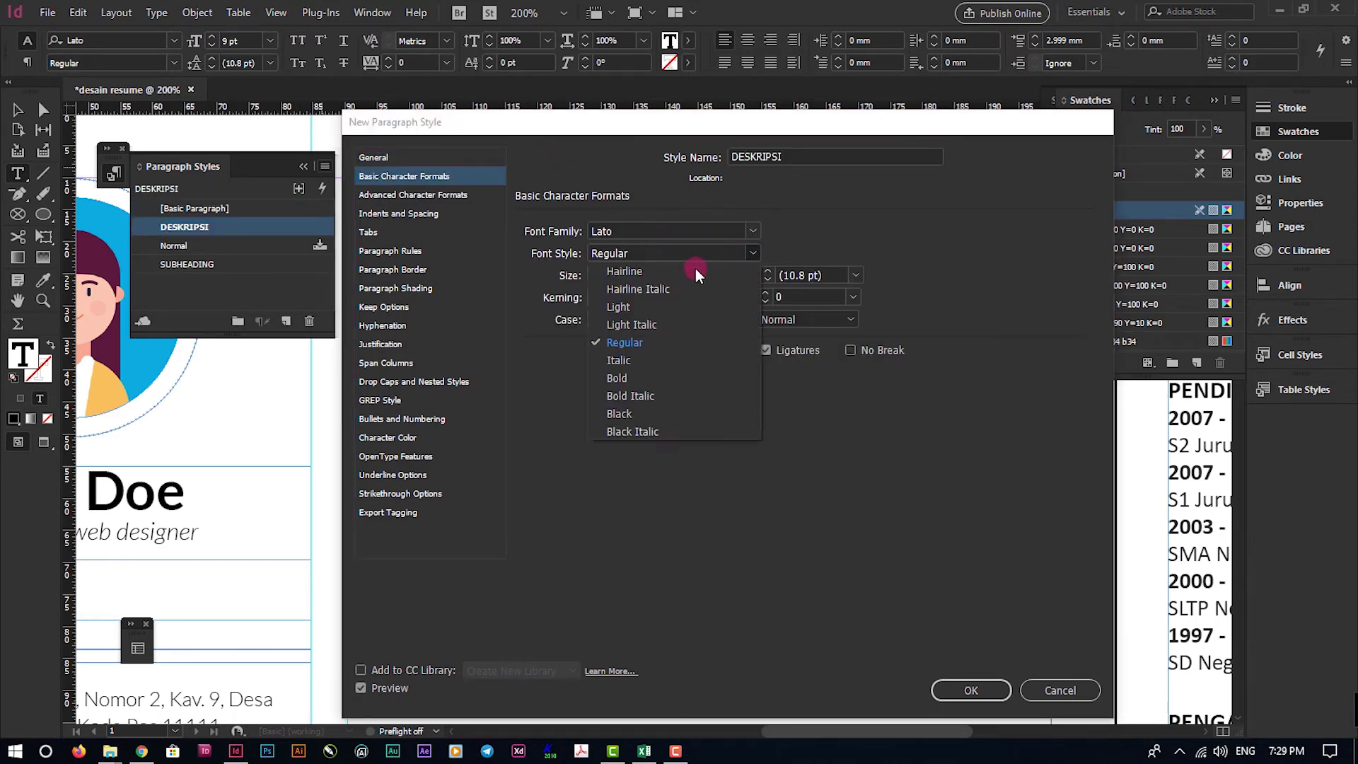
click(649, 310)
click(652, 275)
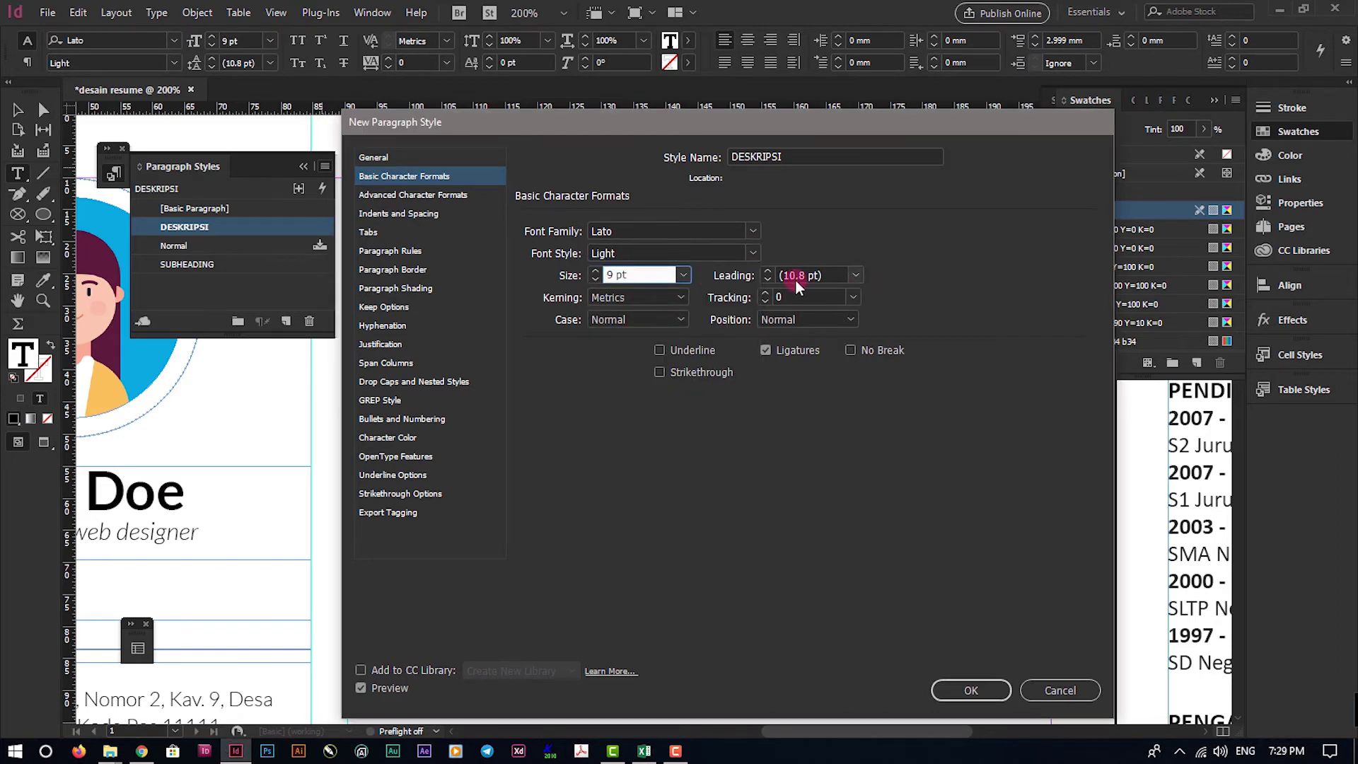
click(767, 273)
click(766, 273)
click(797, 355)
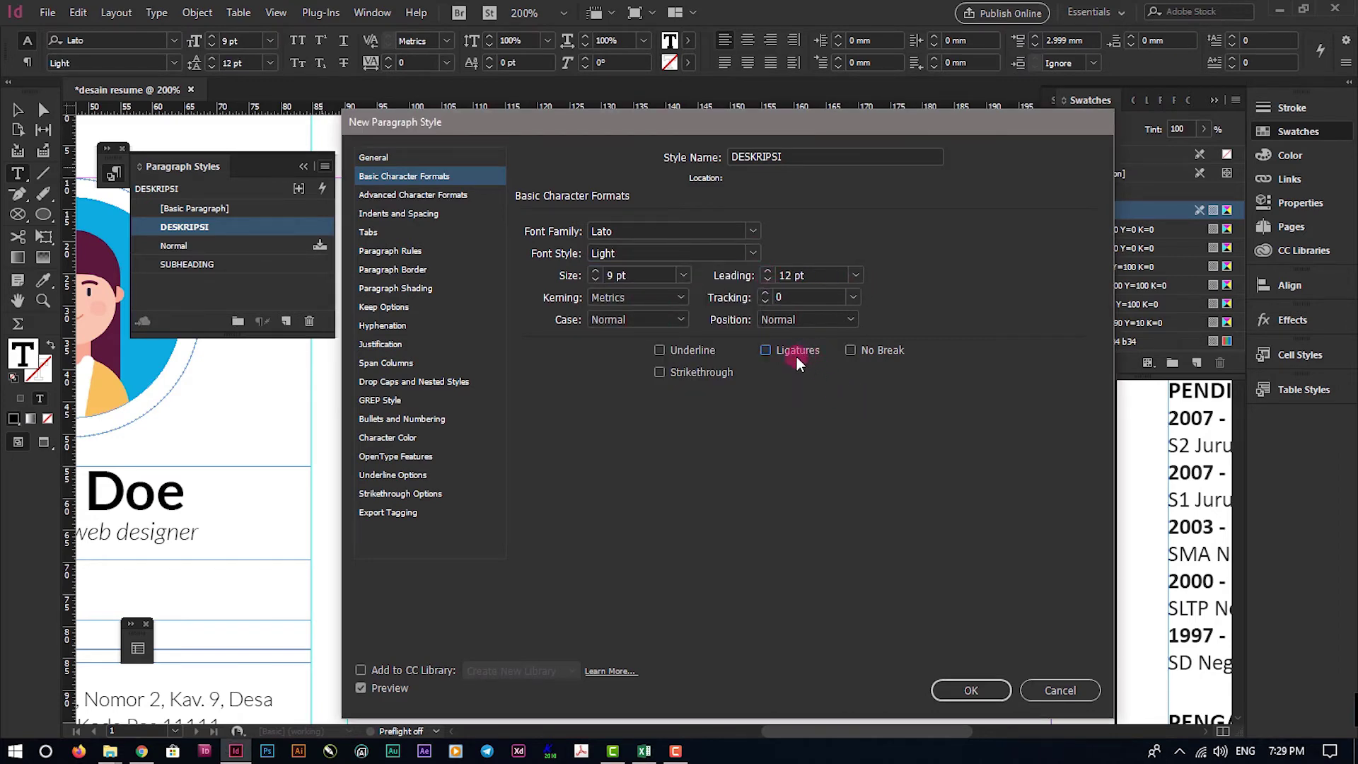
click(433, 214)
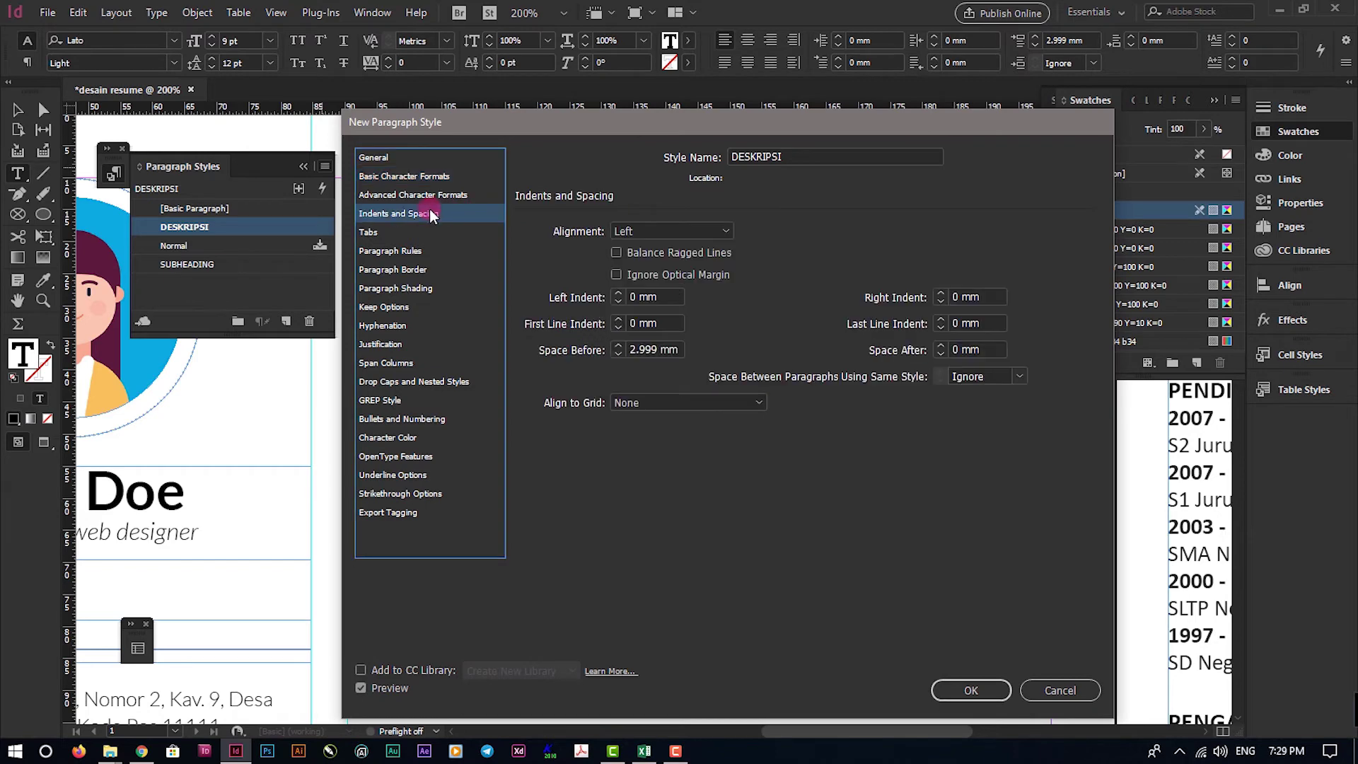
click(980, 689)
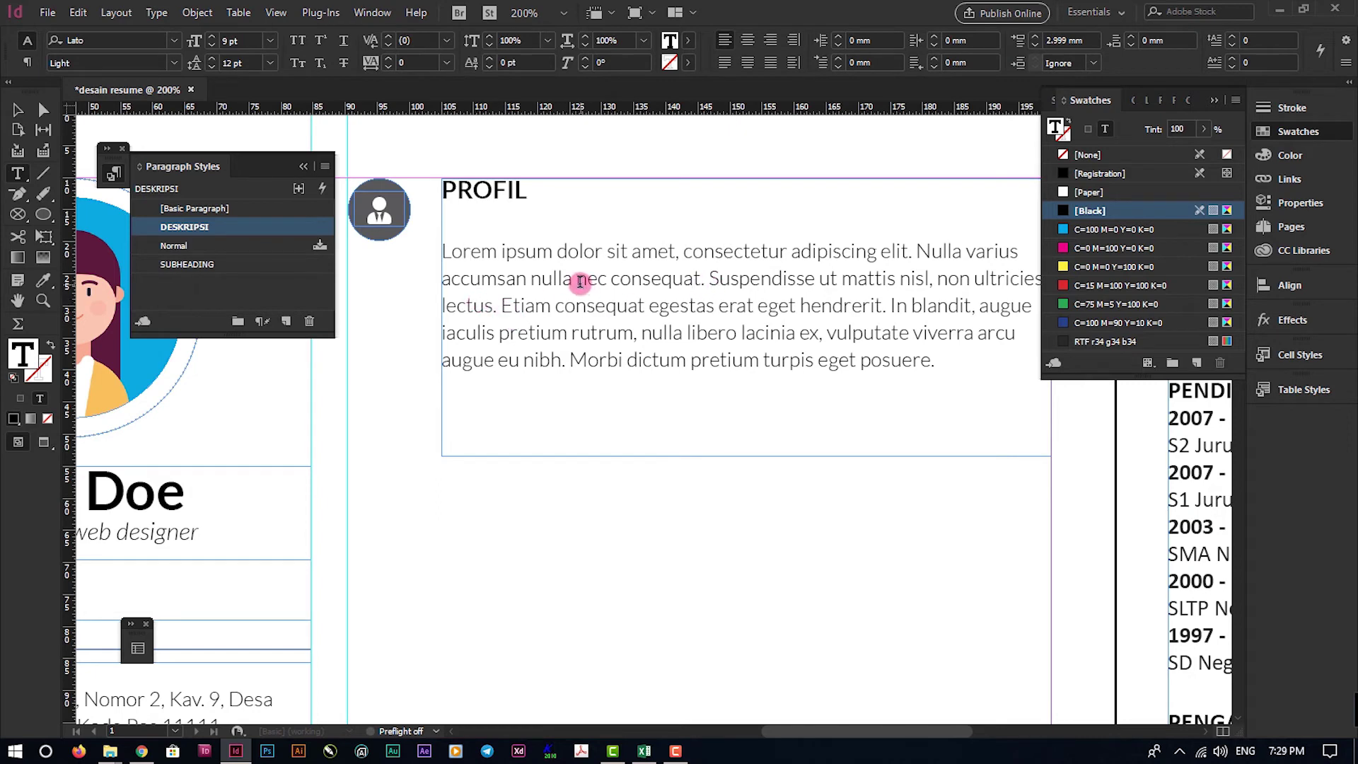
Edit the DESKRIPSI style so its space before is 0 mm
right_click(203, 229)
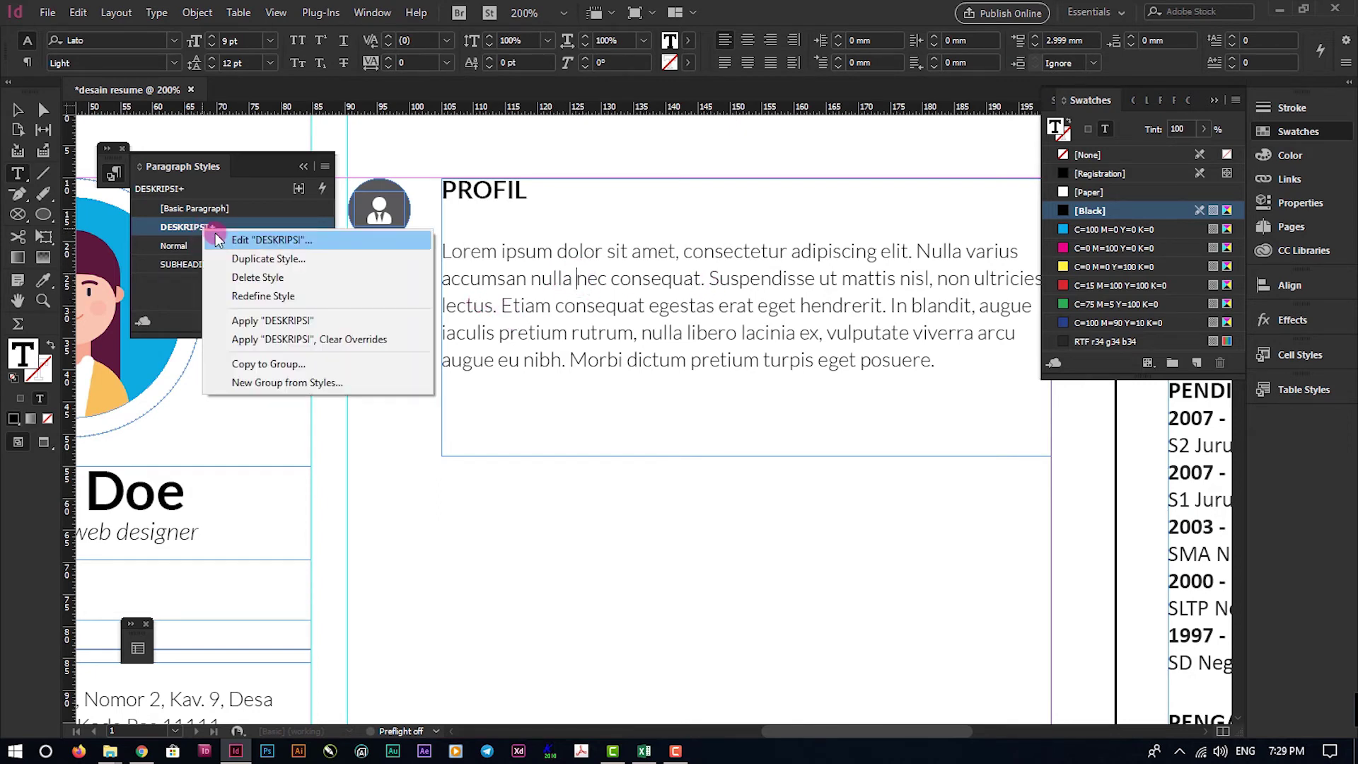
click(216, 235)
click(398, 213)
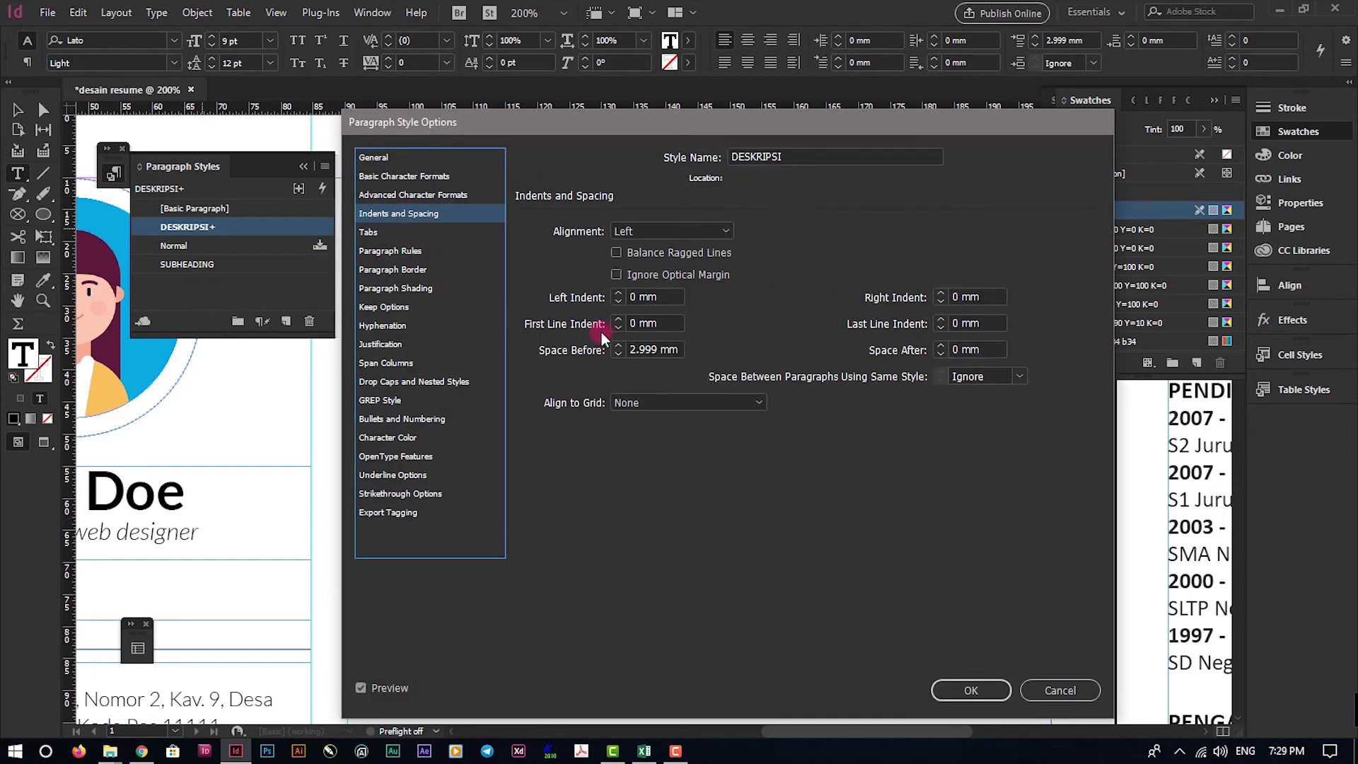
triple_click(660, 346)
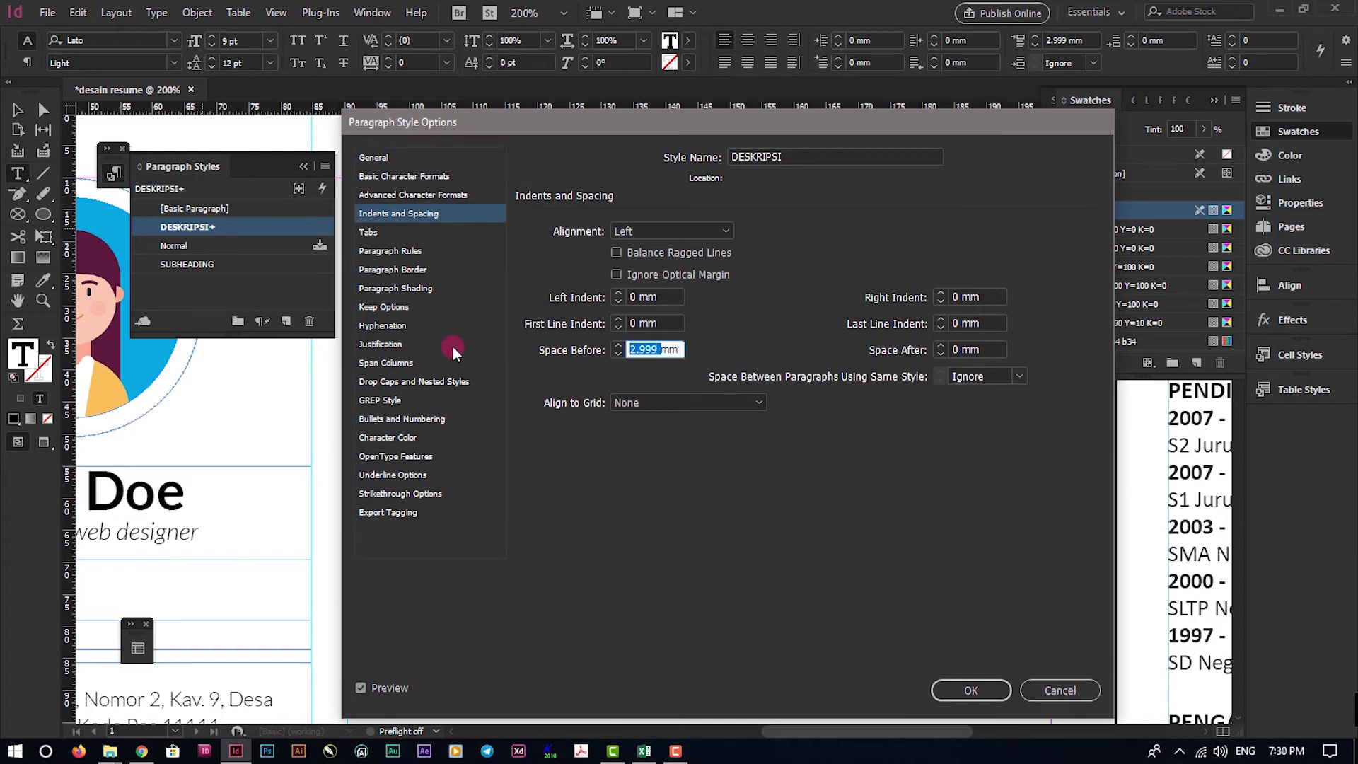
text(0)
key(Return)
Apply the SUBHEADING style to the PROFIL heading and move DESKRIPSI below SUBHEADING in the list of paragraph styles
click(576, 174)
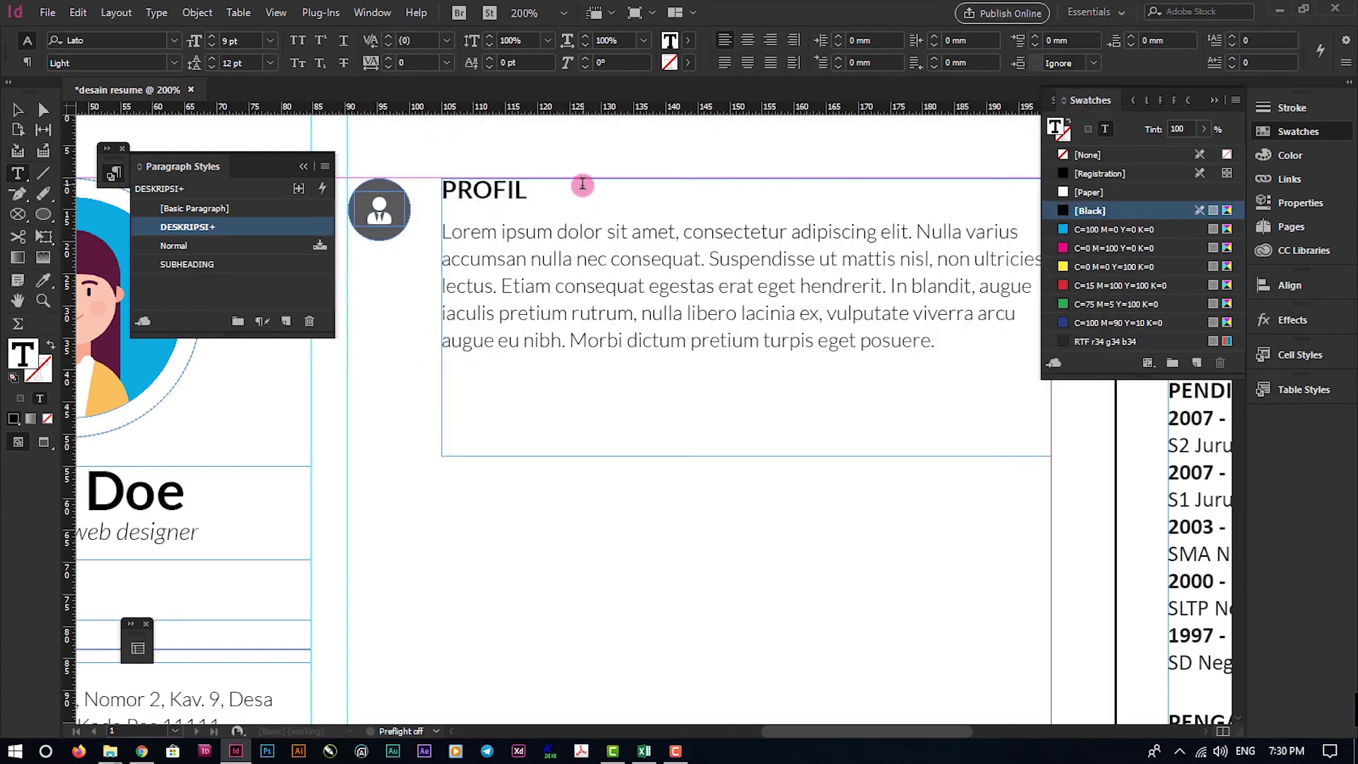
right_click(277, 264)
click(318, 333)
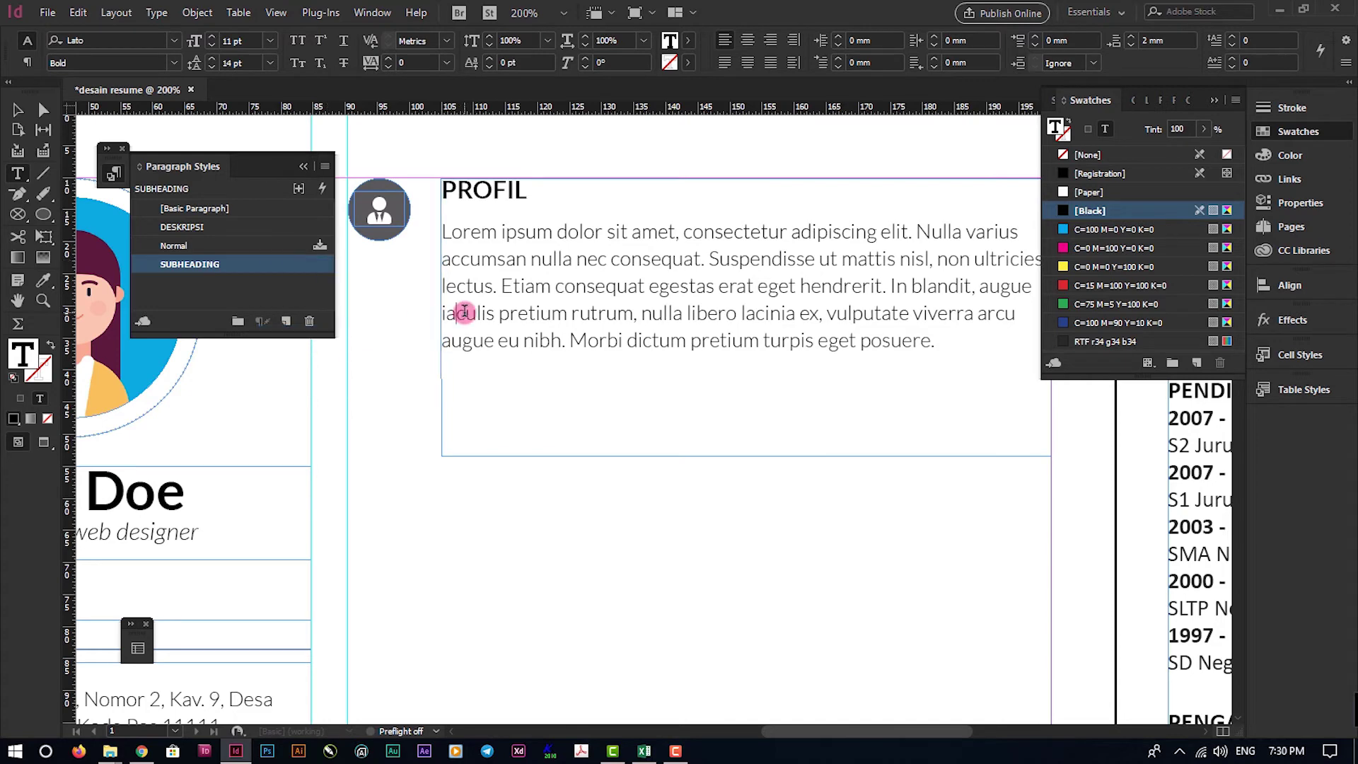
click(457, 312)
click(19, 112)
drag(177, 226, 170, 273)
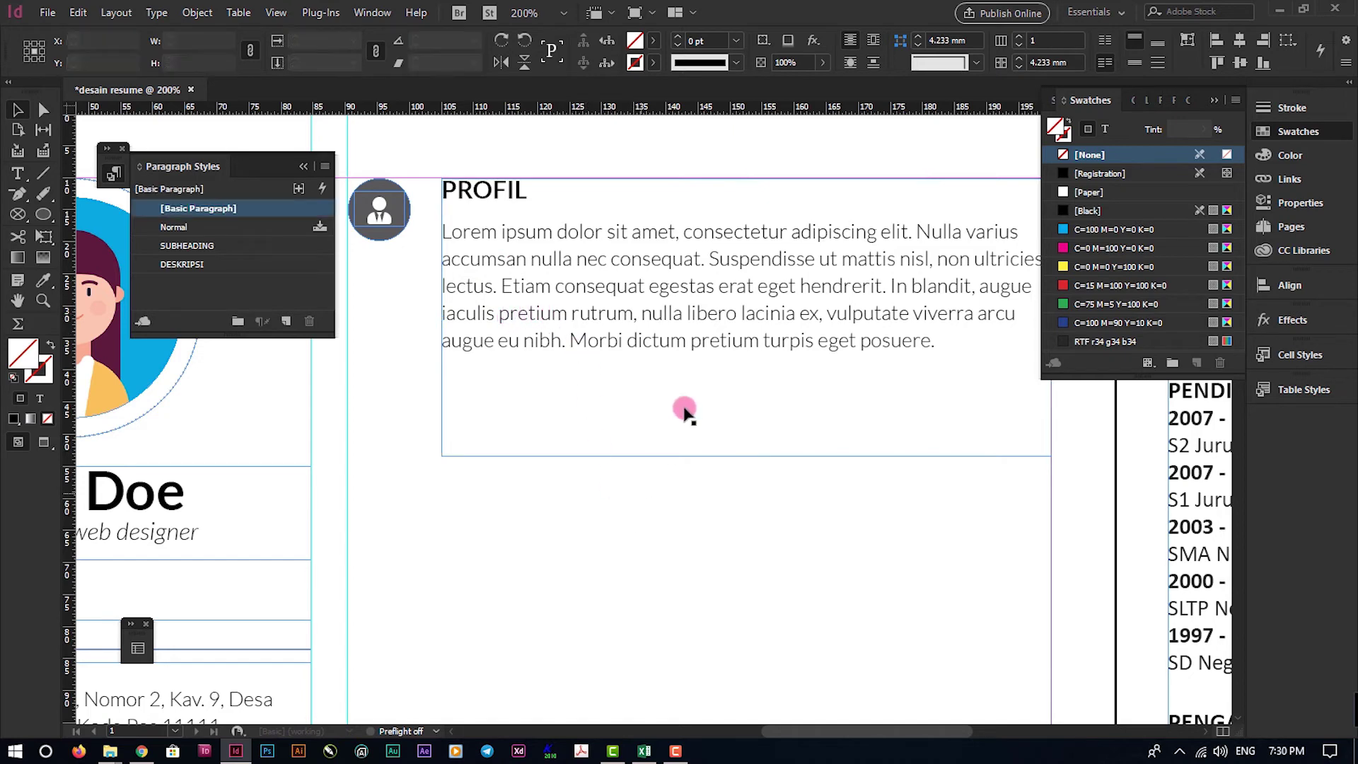
Shorten the PROFIL text frame to about 29 mm high so it ends just below its last line, and preview the page
drag(746, 449, 744, 366)
click(618, 526)
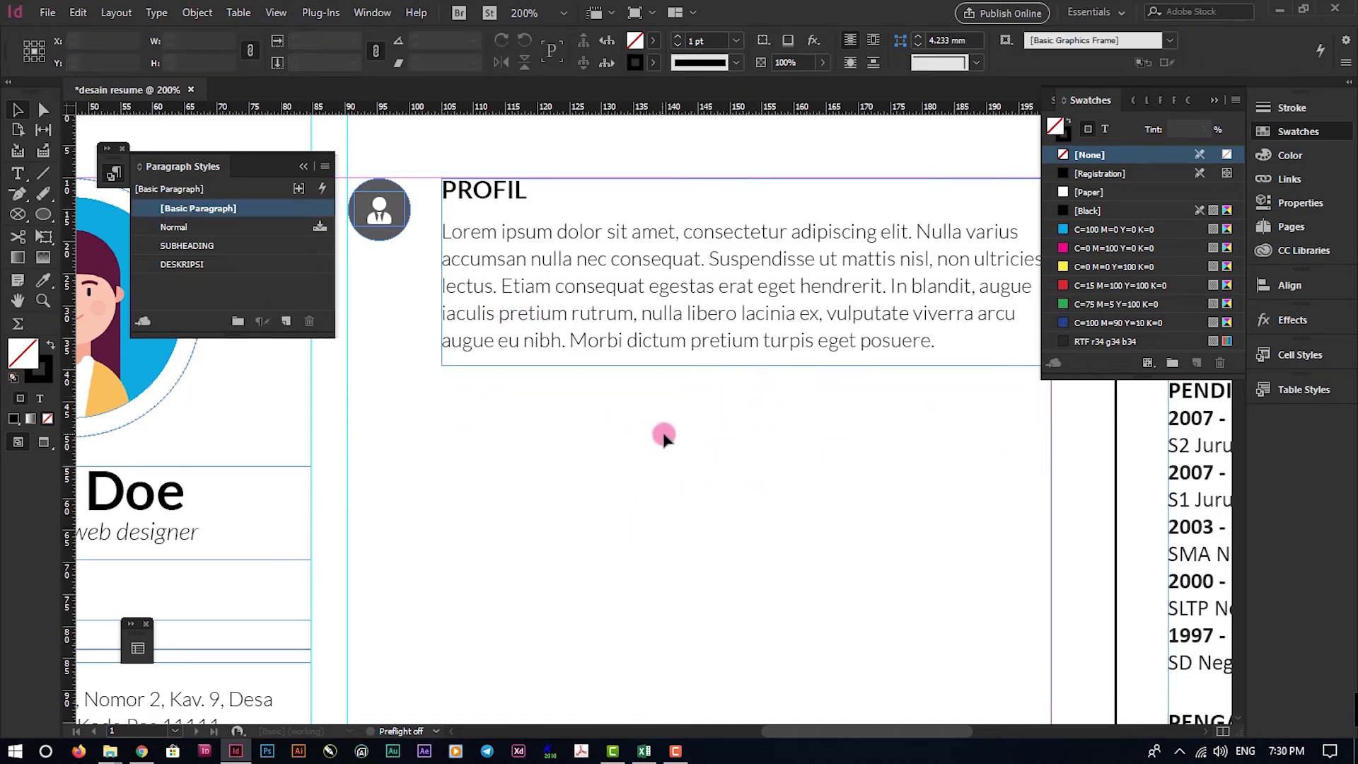
scroll(679, 341, down, 2)
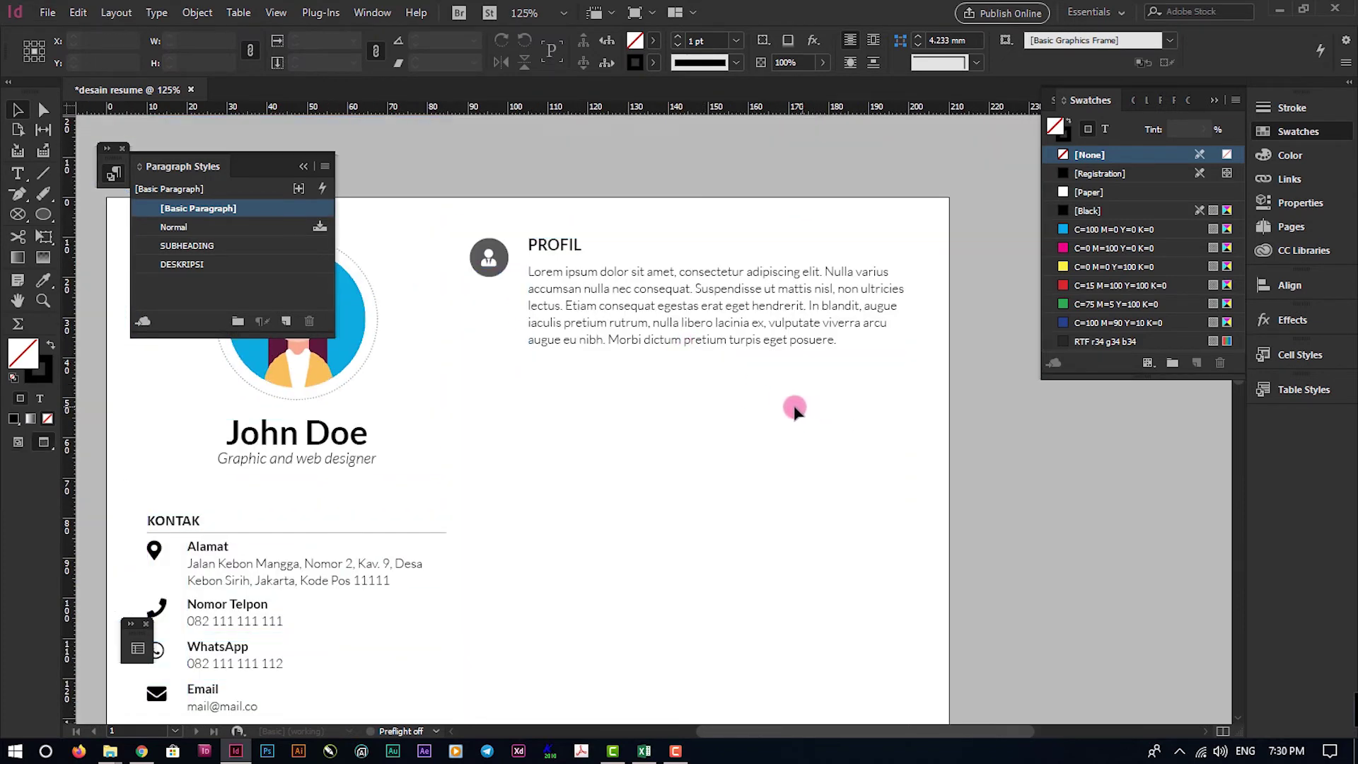
scroll(749, 389, down, 1)
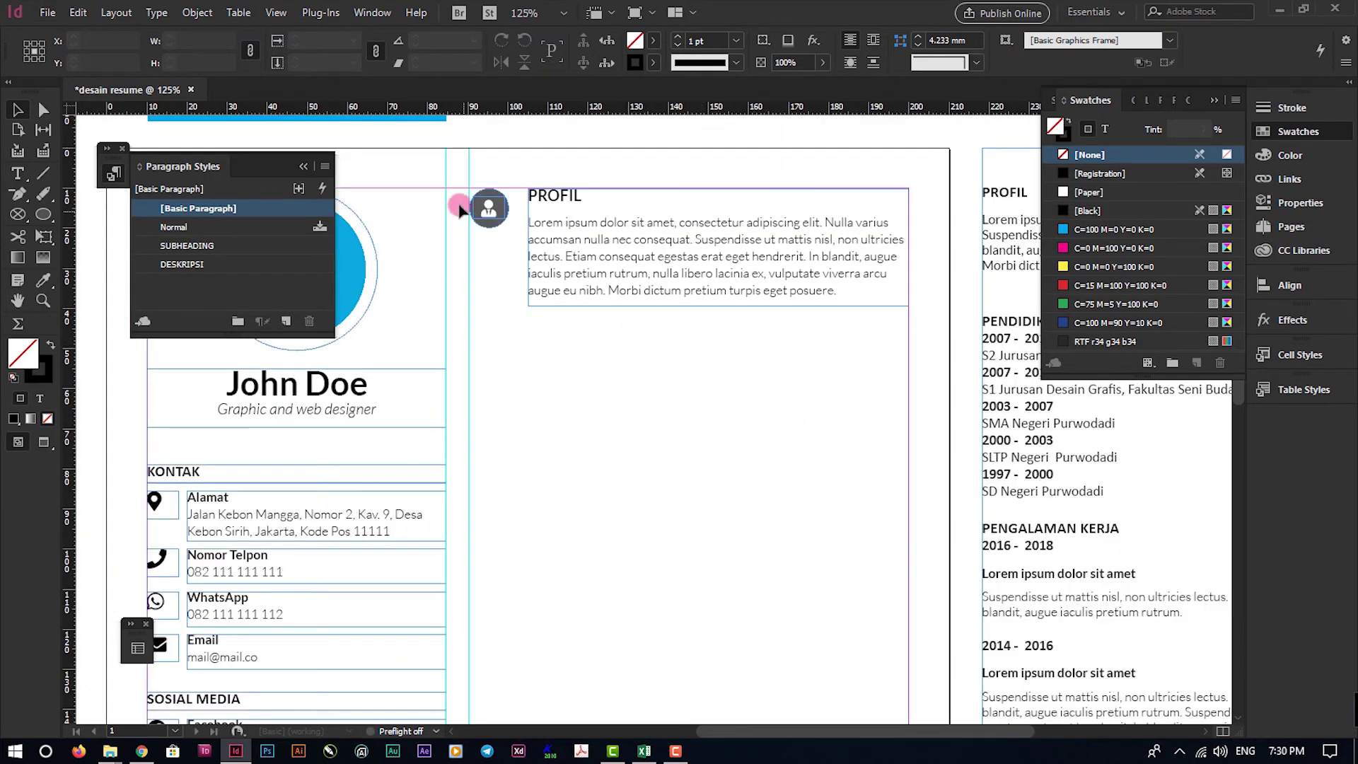
Duplicate the PROFIL icon and text frame directly below the original section
drag(458, 173, 927, 344)
drag(718, 253, 706, 383)
click(698, 464)
Replace the duplicated section's icon with the user-graduate icon, found by searching the Font Awesome site for EDU
scroll(868, 389, right, 3)
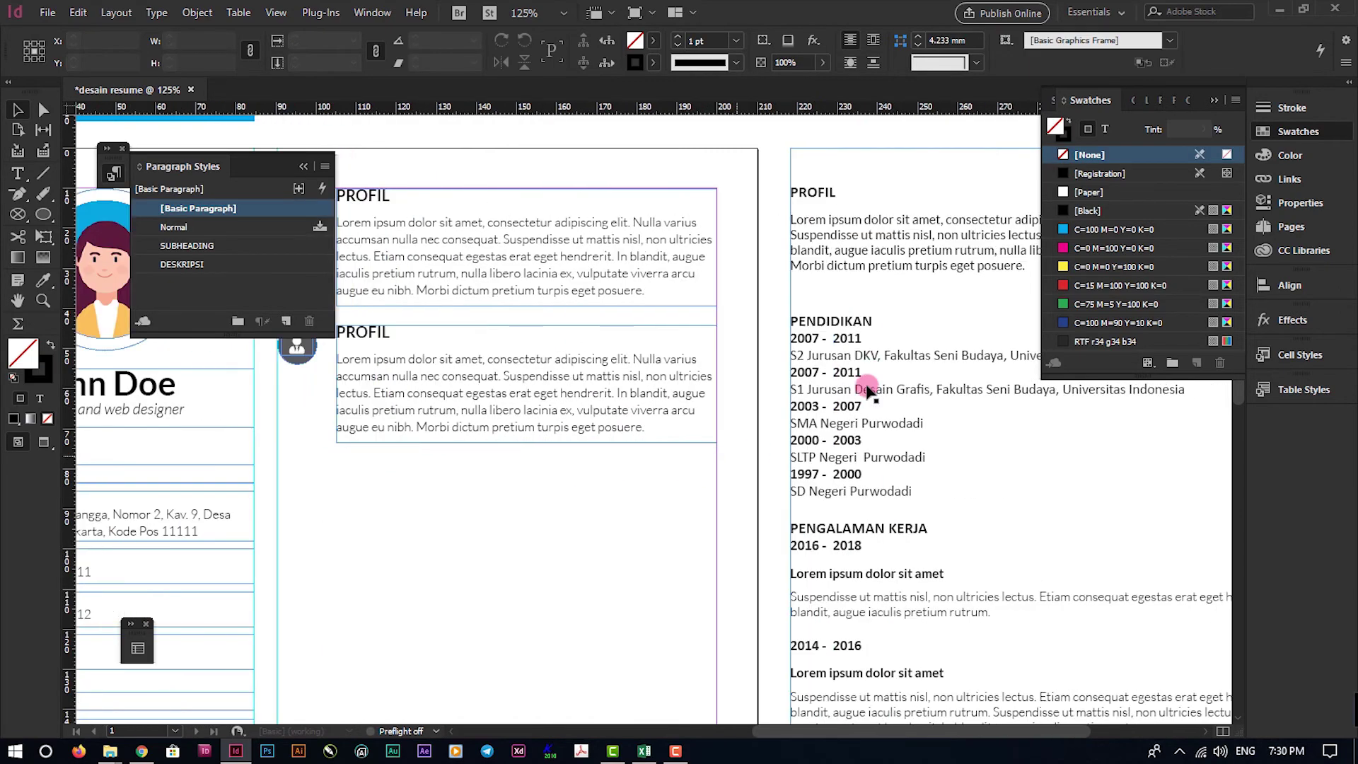
double_click(861, 320)
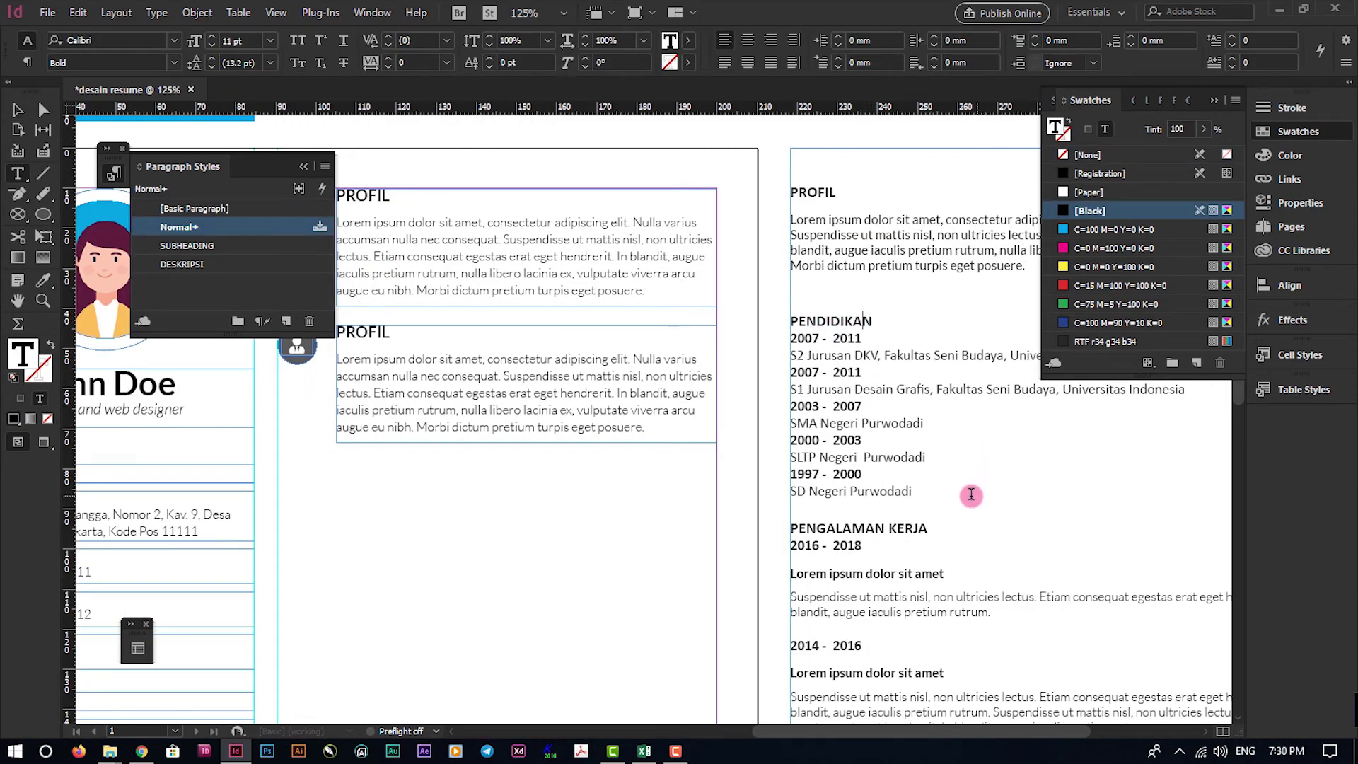
key(alt+Tab)
double_click(333, 253)
text(EDU)
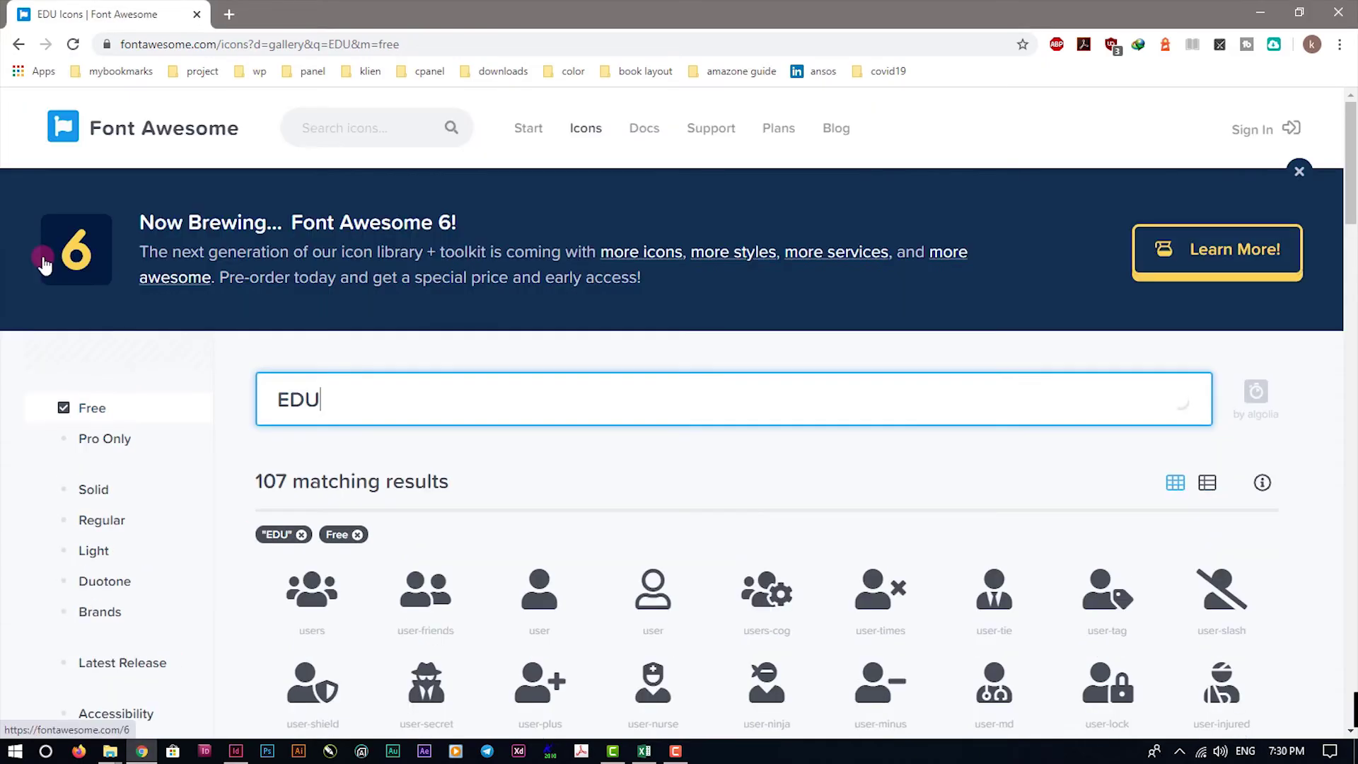
scroll(404, 474, down, 2)
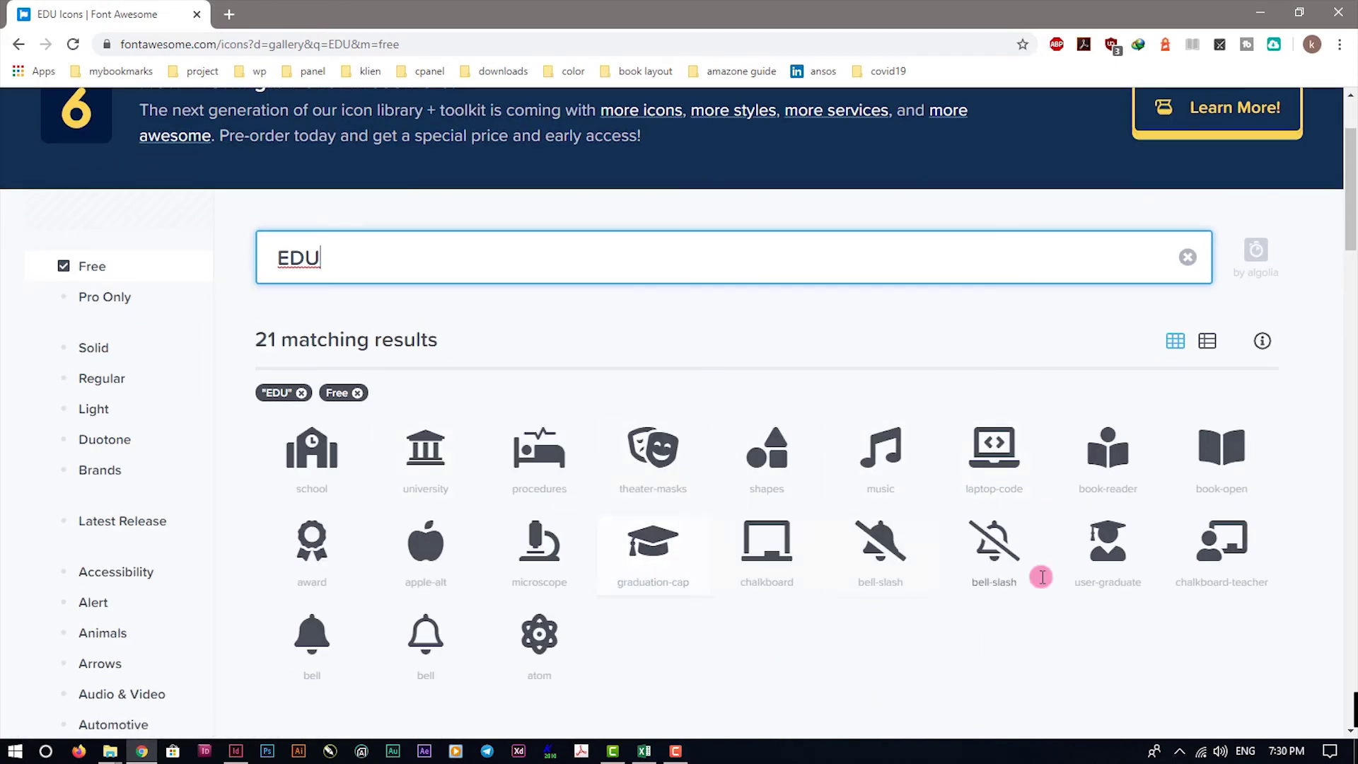
triple_click(1107, 582)
key(alt+Tab)
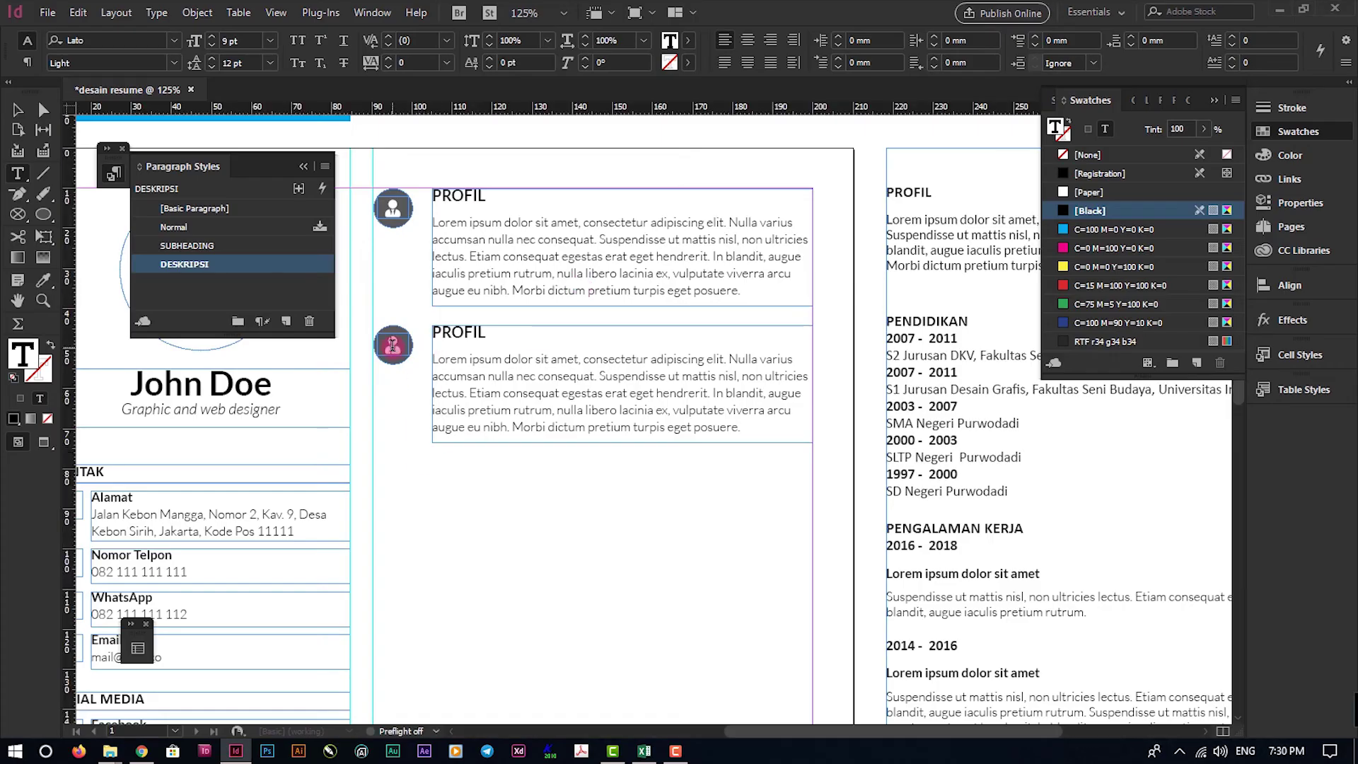
key(ctrl+v)
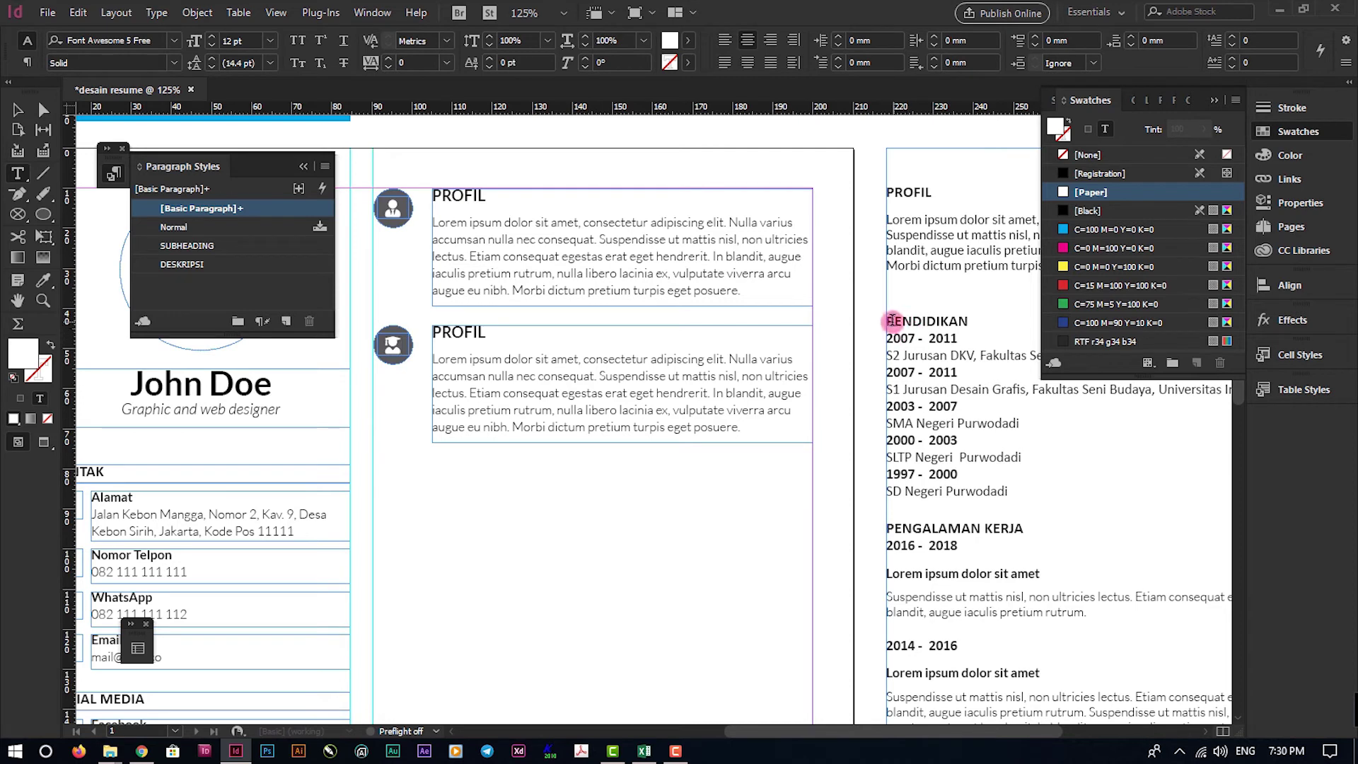
Copy the PENDIDIKAN heading and its school entries from the source text and paste them over the duplicated section's text
click(916, 339)
key(ctrl+a)
right_click(955, 316)
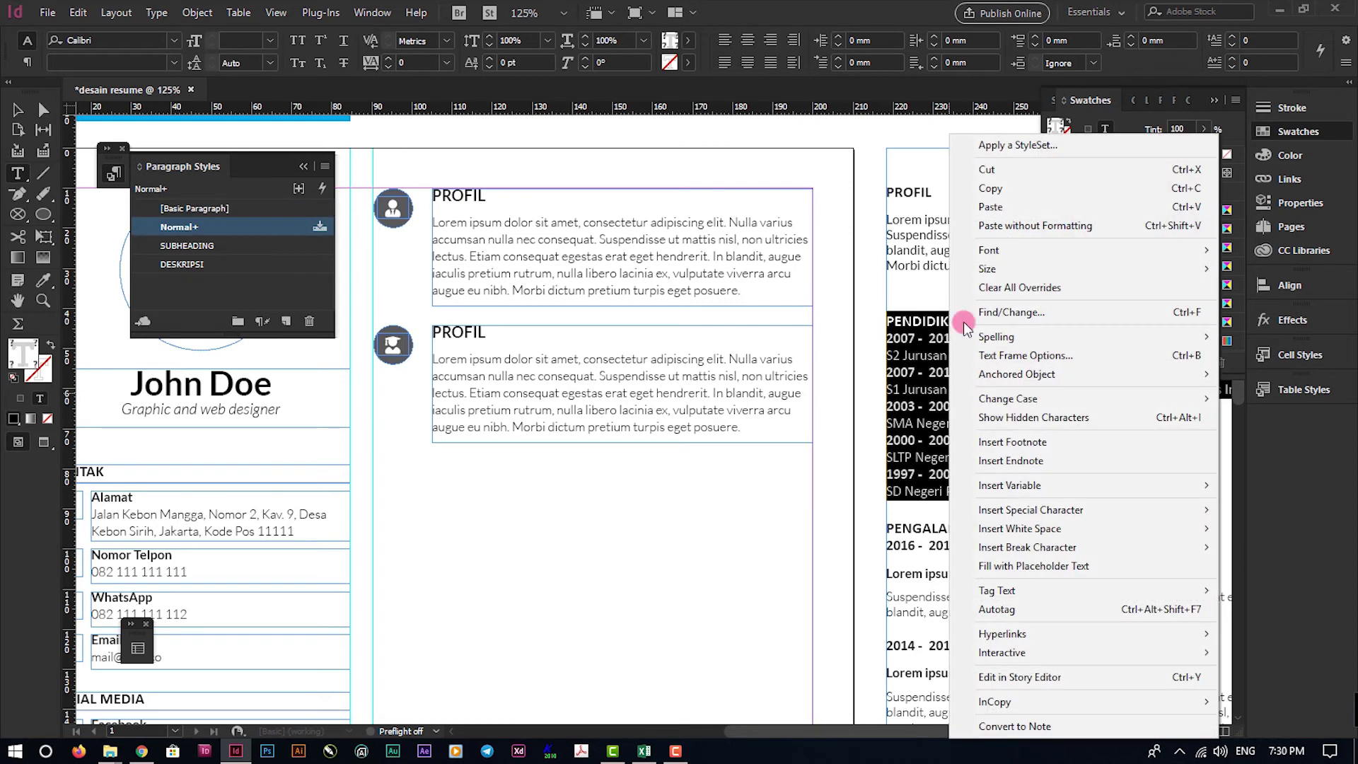
click(1009, 194)
click(636, 388)
key(ctrl+a)
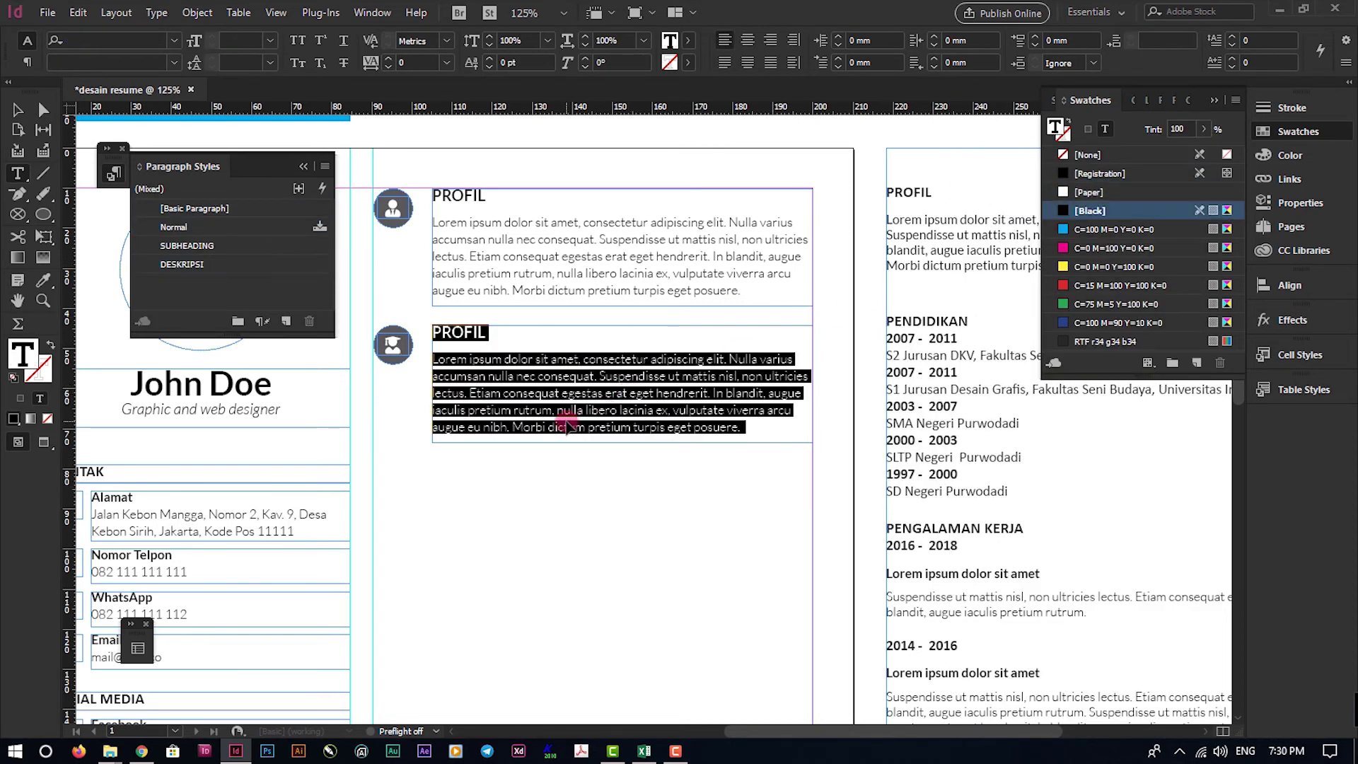
key(ctrl+v)
Apply the SUBHEADING style to the PENDIDIKAN heading and extend its text frame to about 60 mm high
click(460, 332)
click(244, 286)
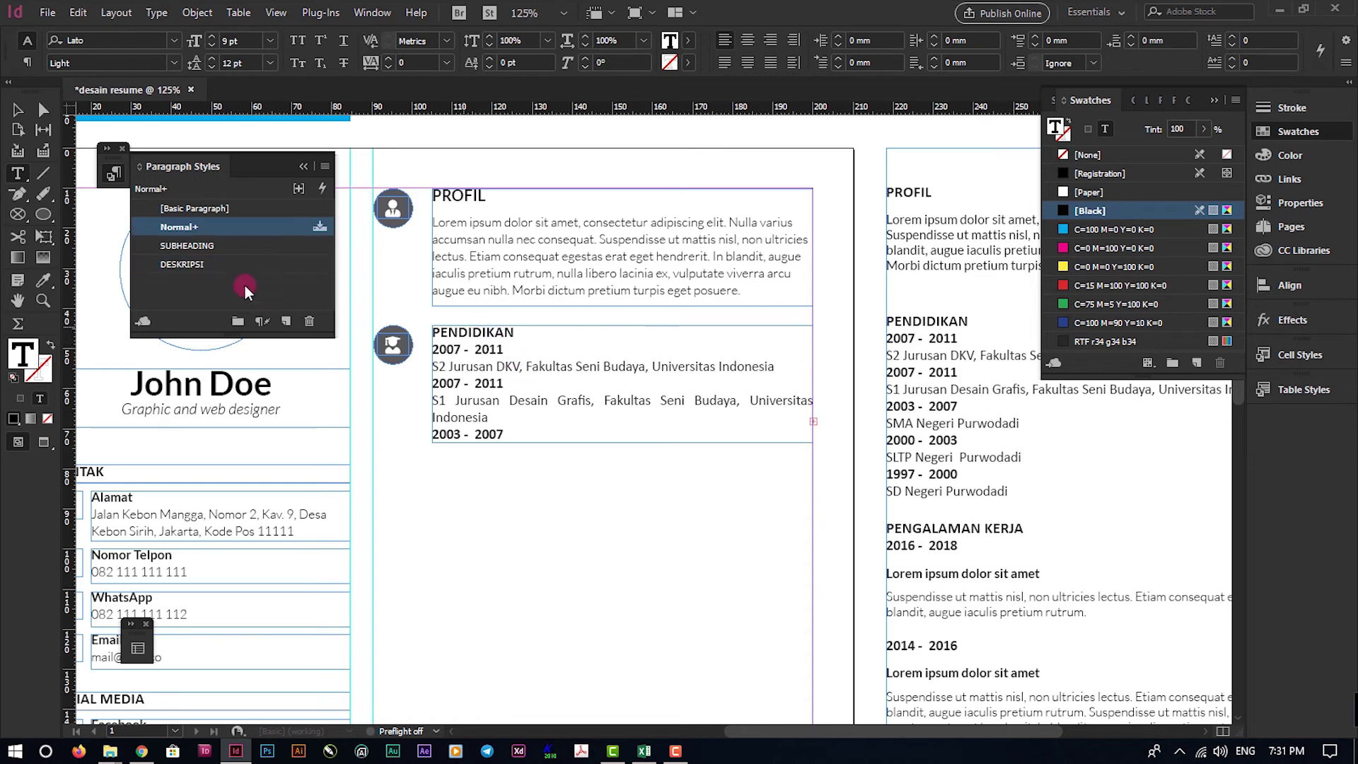
click(186, 246)
click(17, 110)
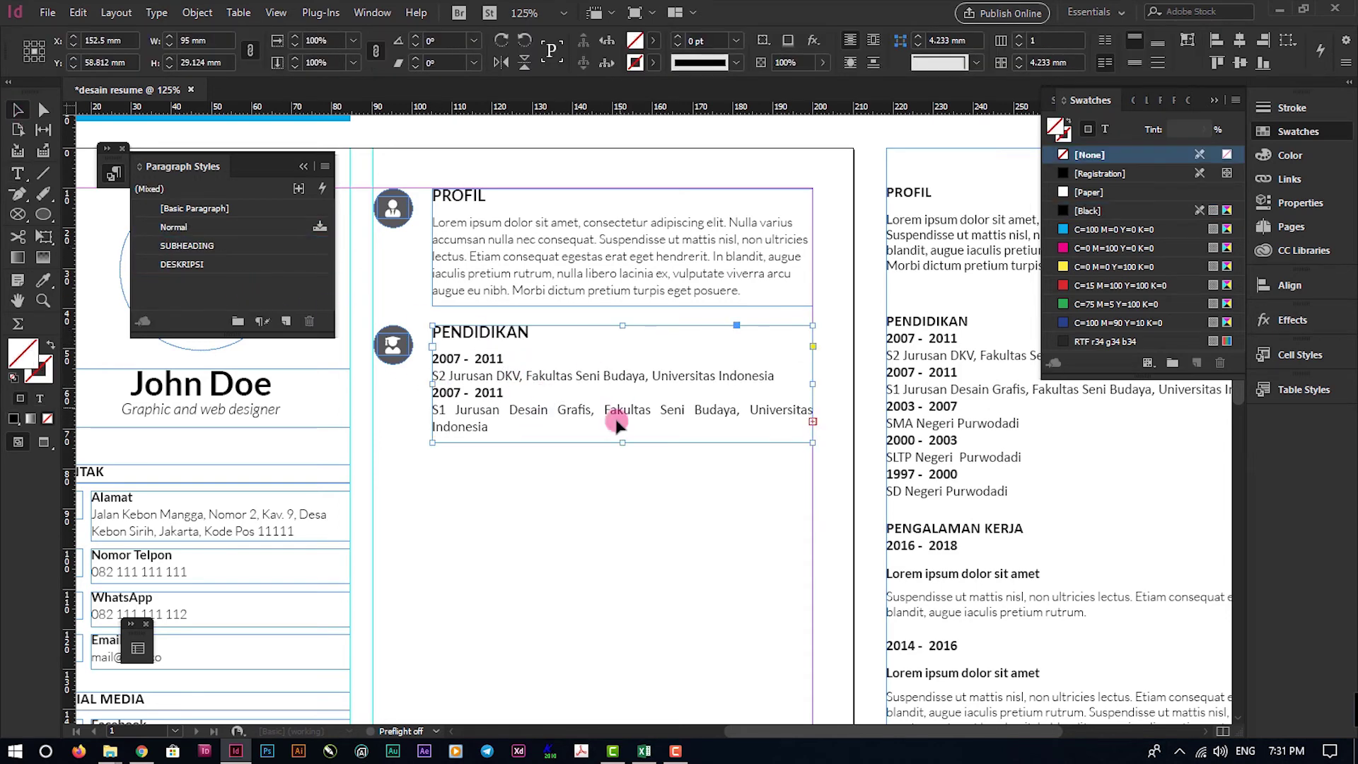
drag(622, 442, 625, 565)
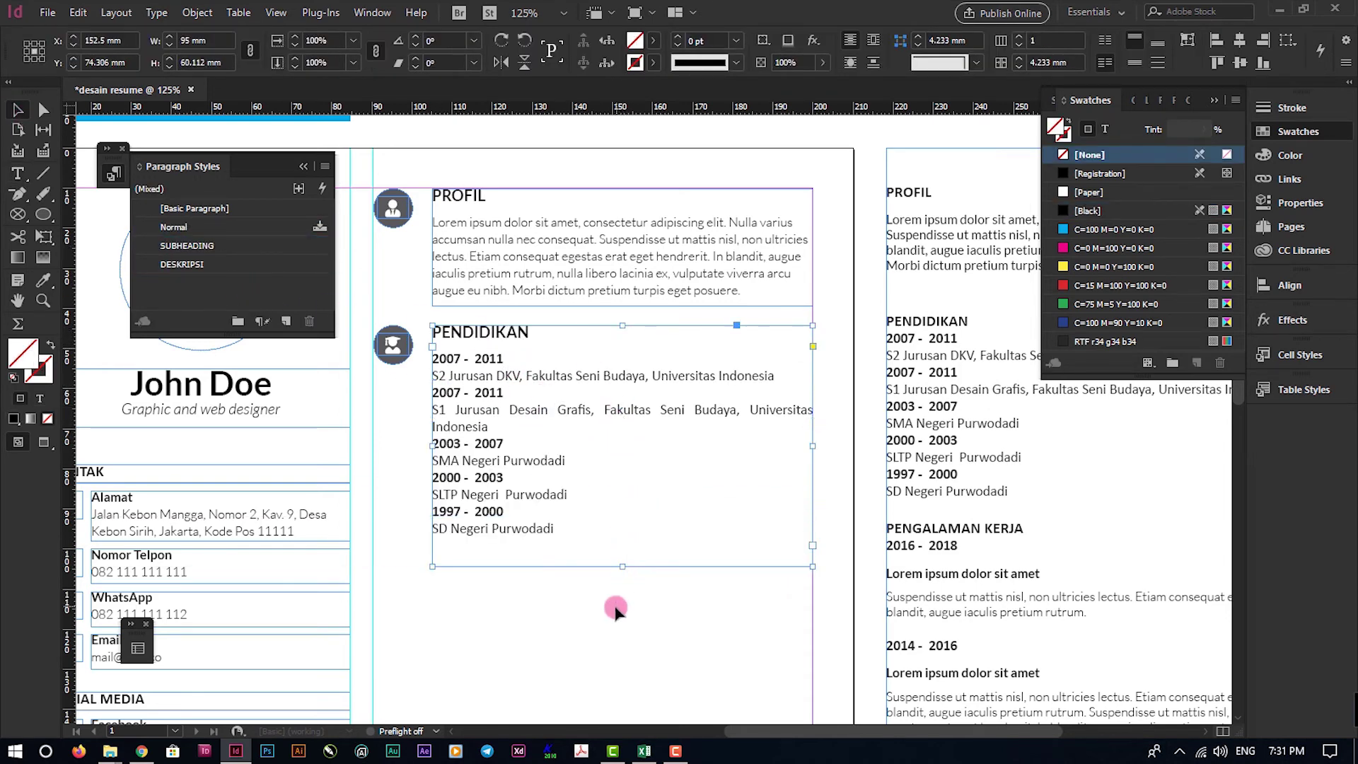
click(614, 613)
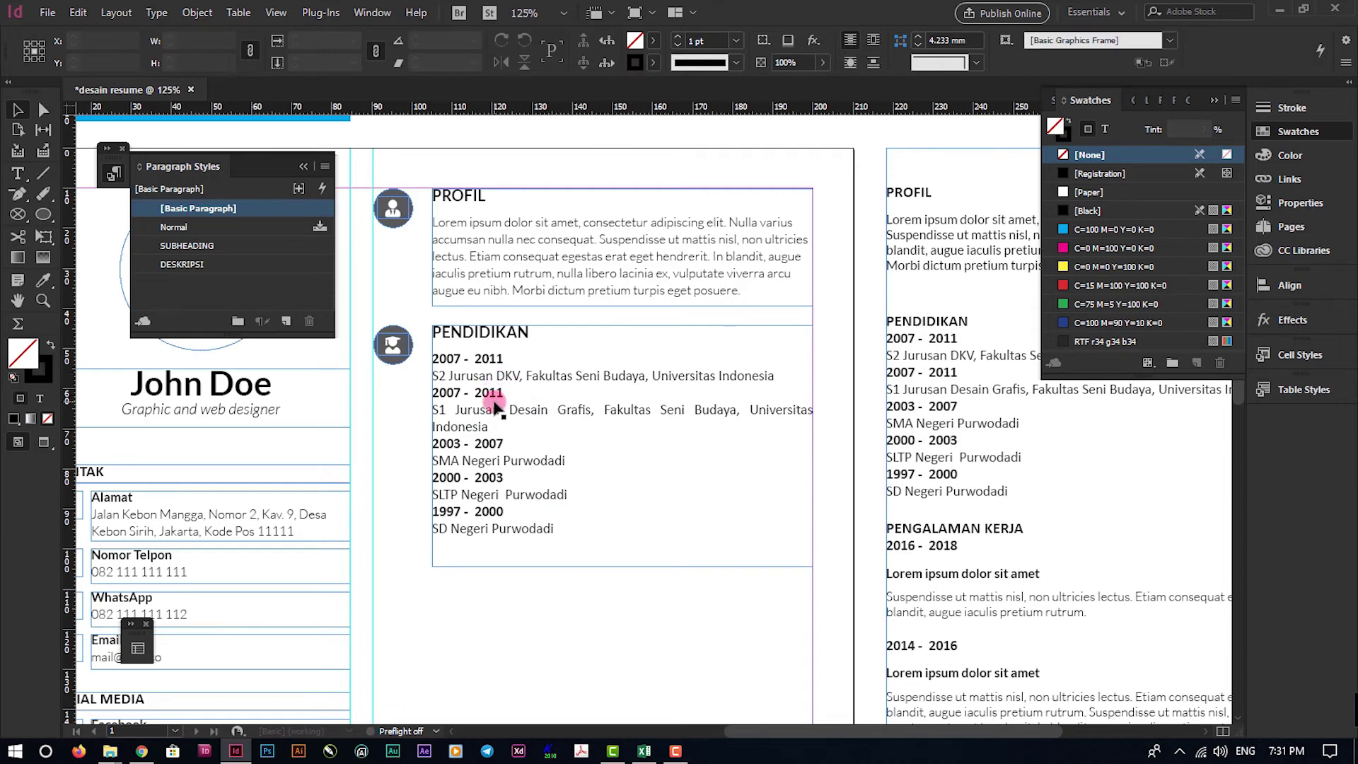
Start a new paragraph style named TAHUN from the first year line under PENDIDIKAN
scroll(455, 355, up, 1)
double_click(507, 379)
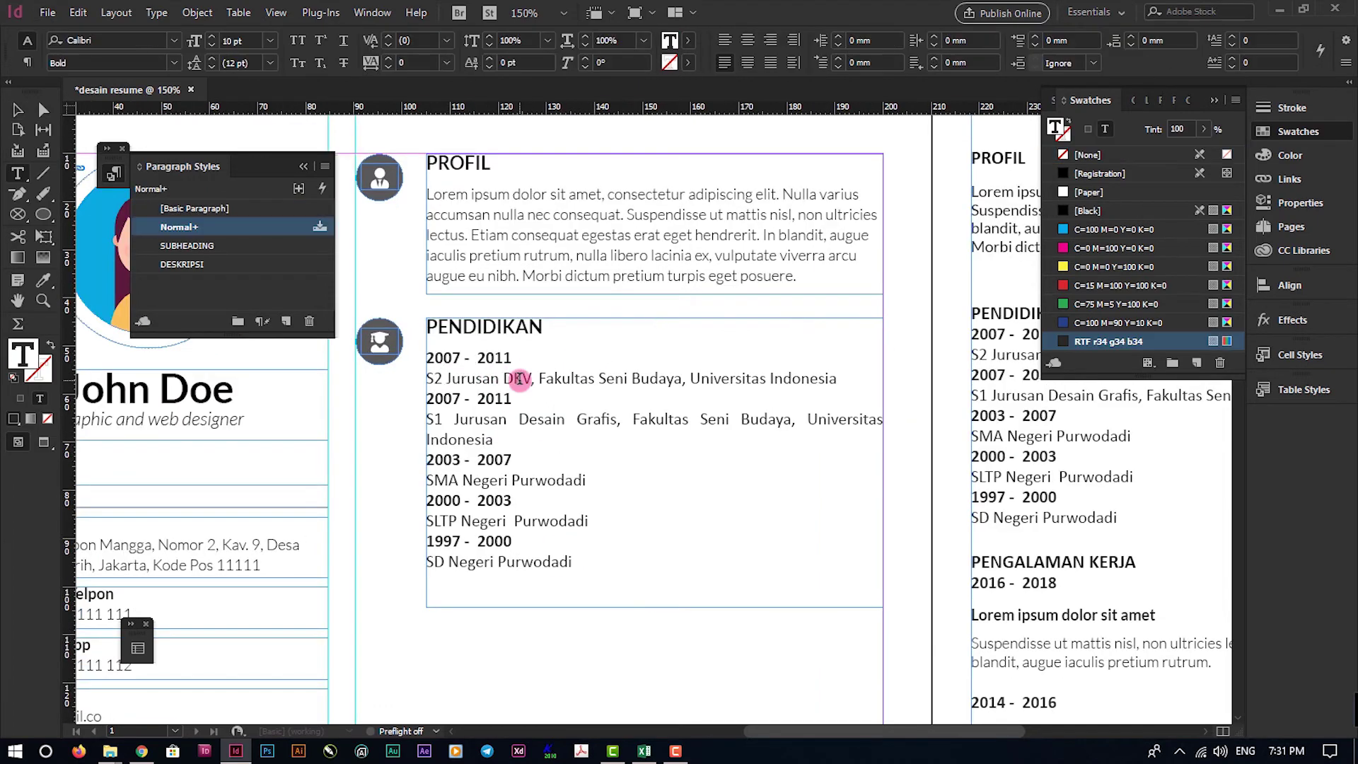
click(325, 167)
click(403, 171)
text(TAHUN)
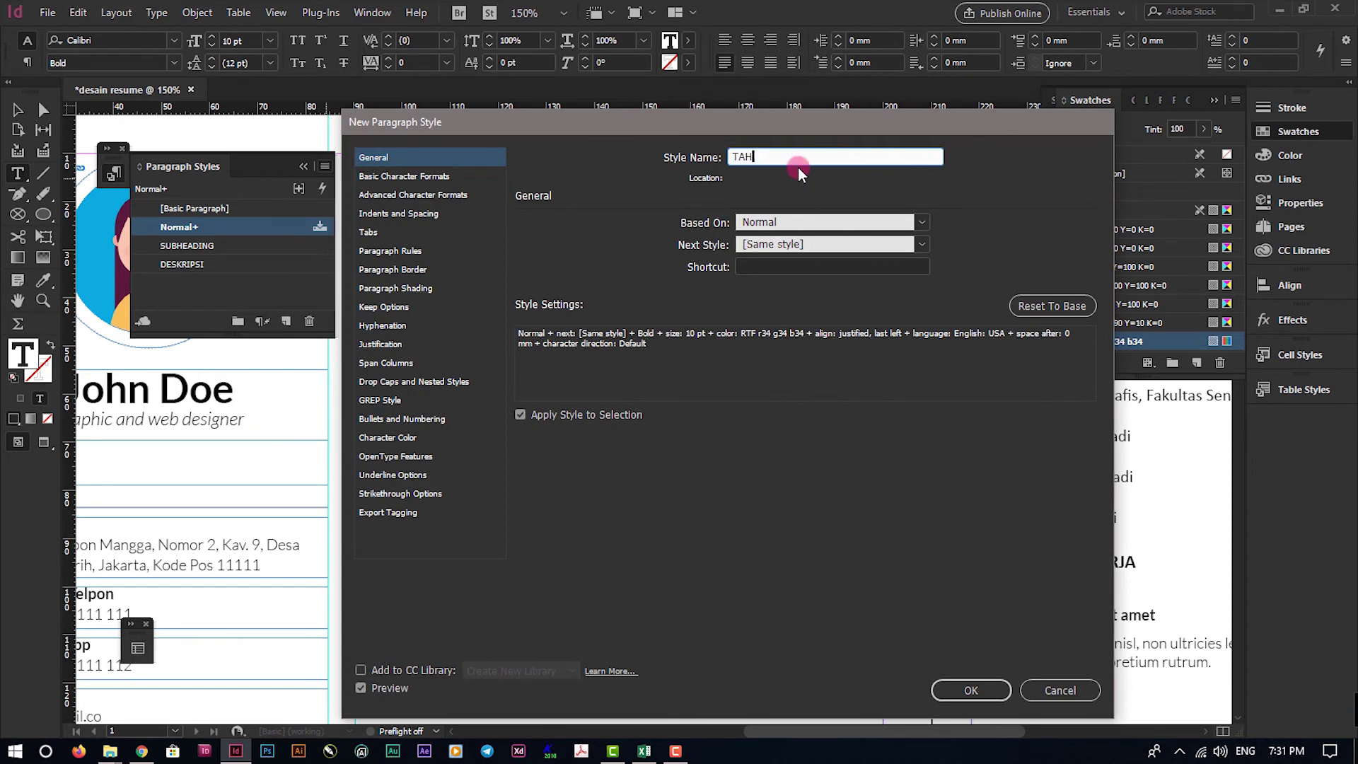
Set the TAHUN style's character format to Lato Bold, 9 pt size and 12 pt leading
click(405, 177)
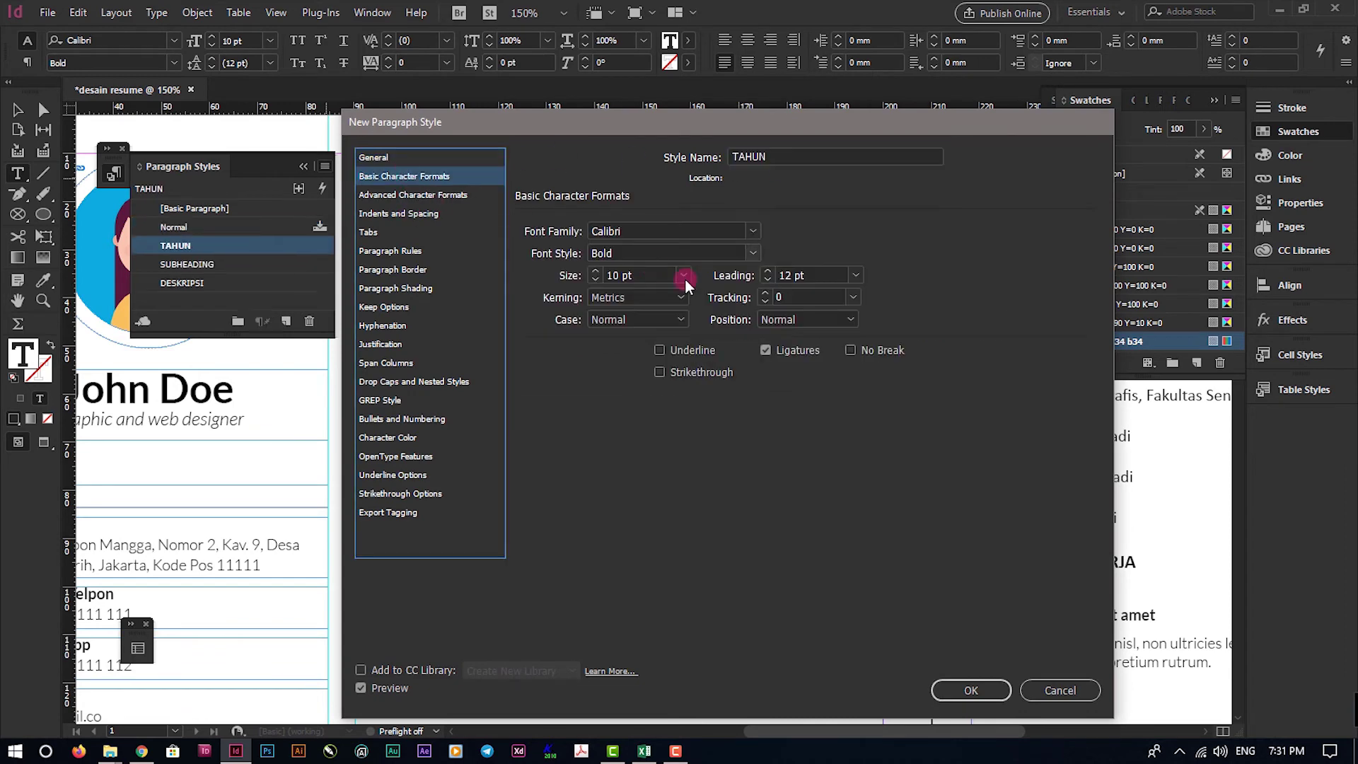
click(710, 233)
text(Lato)
key(Tab)
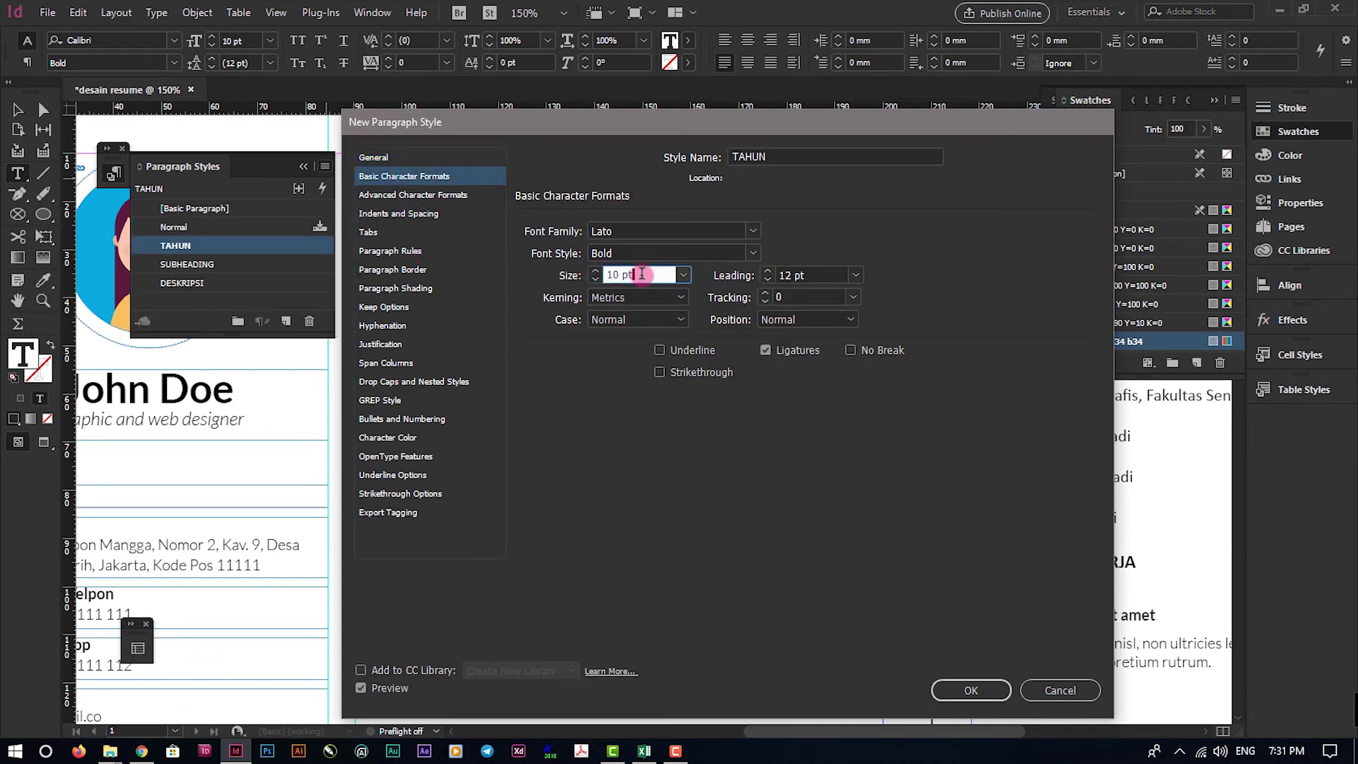
text(9)
key(Tab)
triple_click(807, 275)
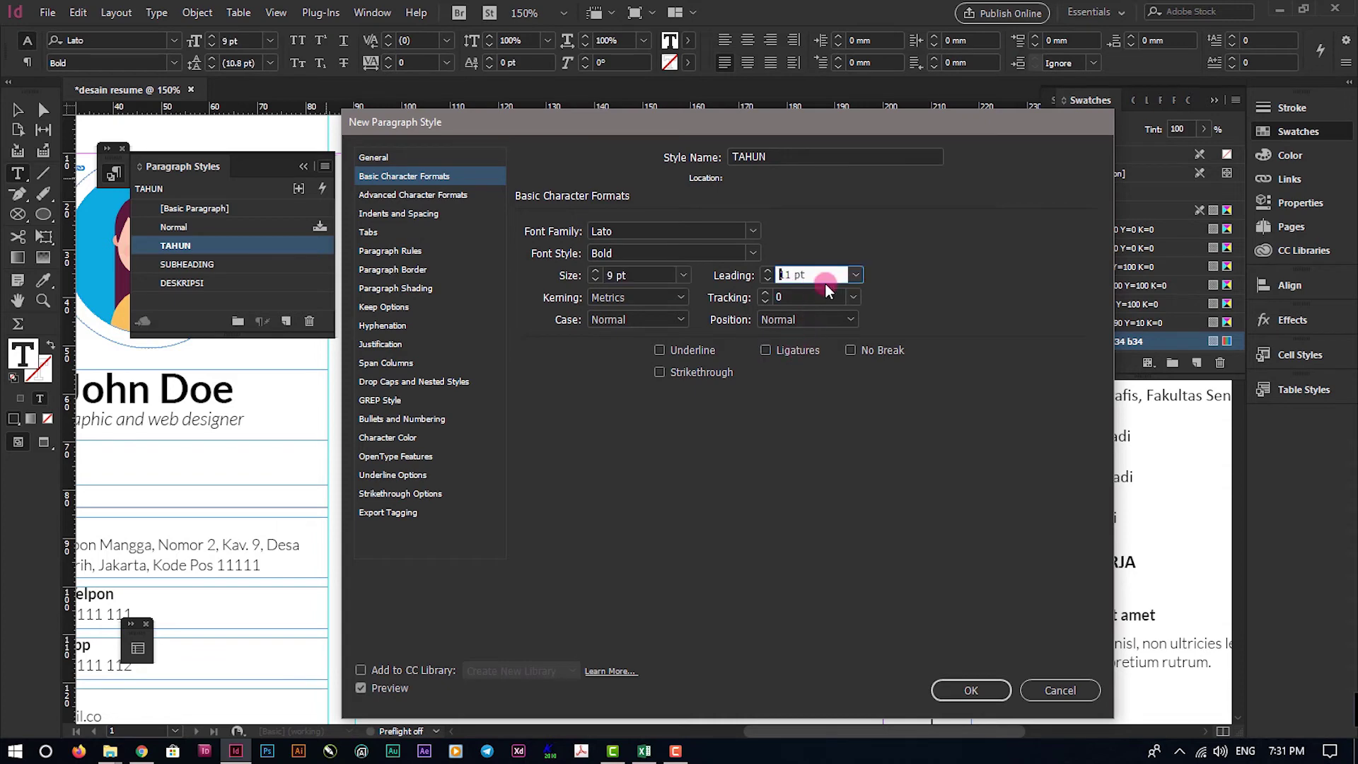
text(12)
Give the TAHUN style 2 mm of space before and save the new style
click(396, 213)
click(672, 349)
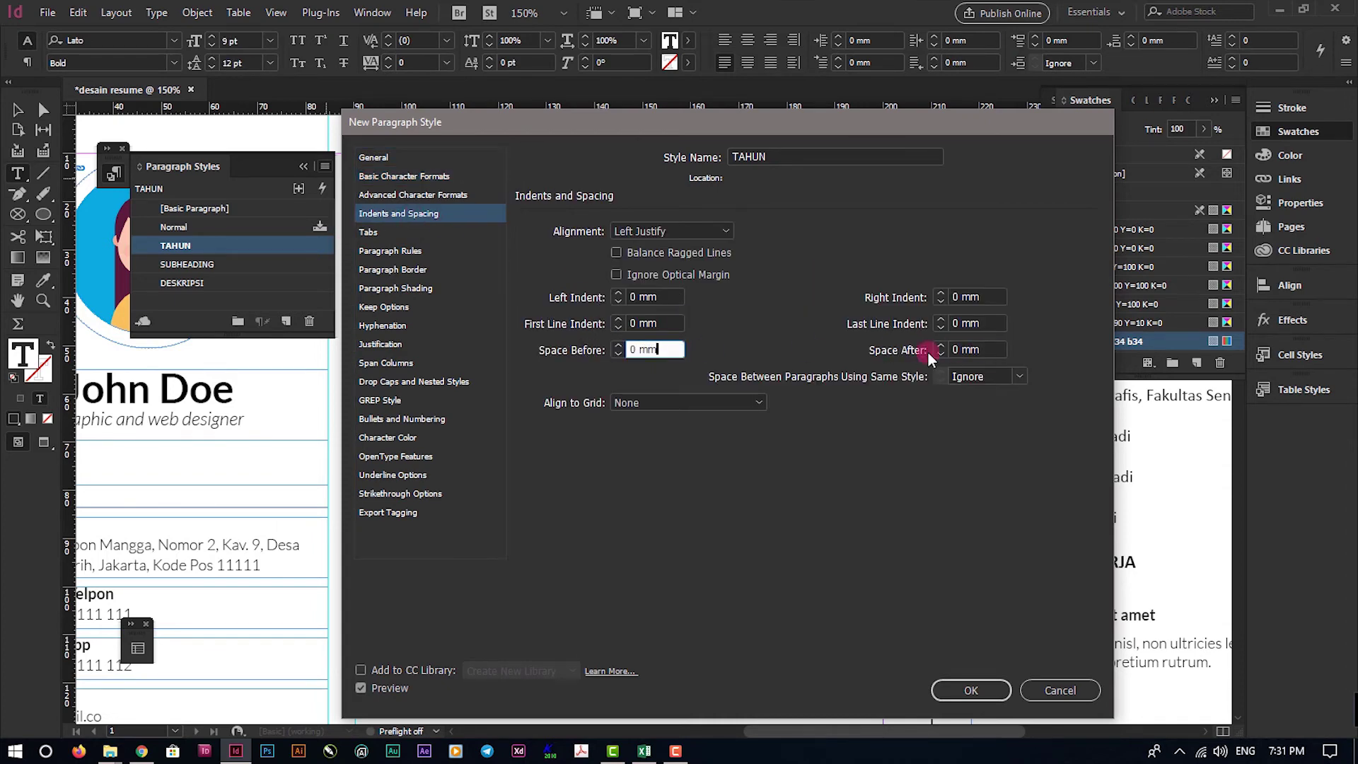
triple_click(672, 350)
text(2)
click(971, 690)
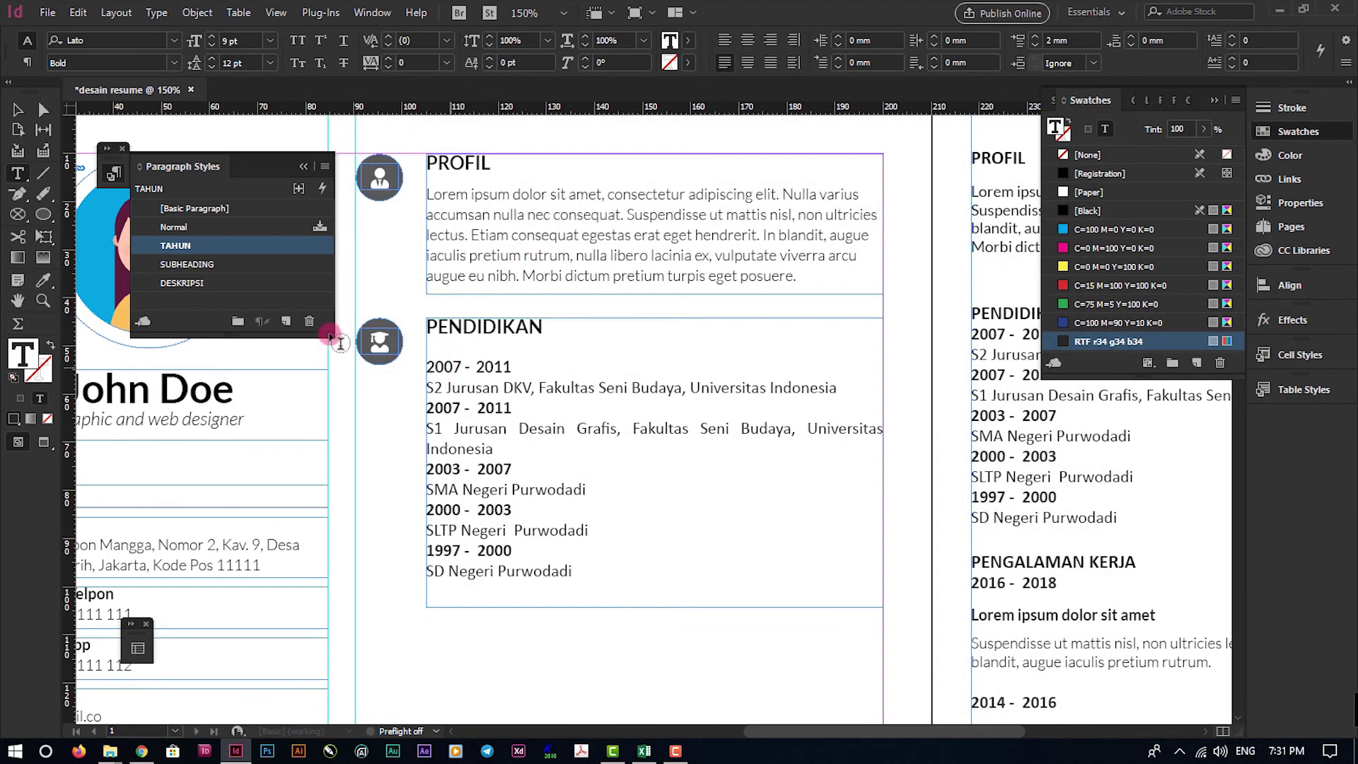
Apply DESKRIPSI to the S2 and S1 Jurusan lines and TAHUN to the year line between them
click(488, 382)
click(186, 283)
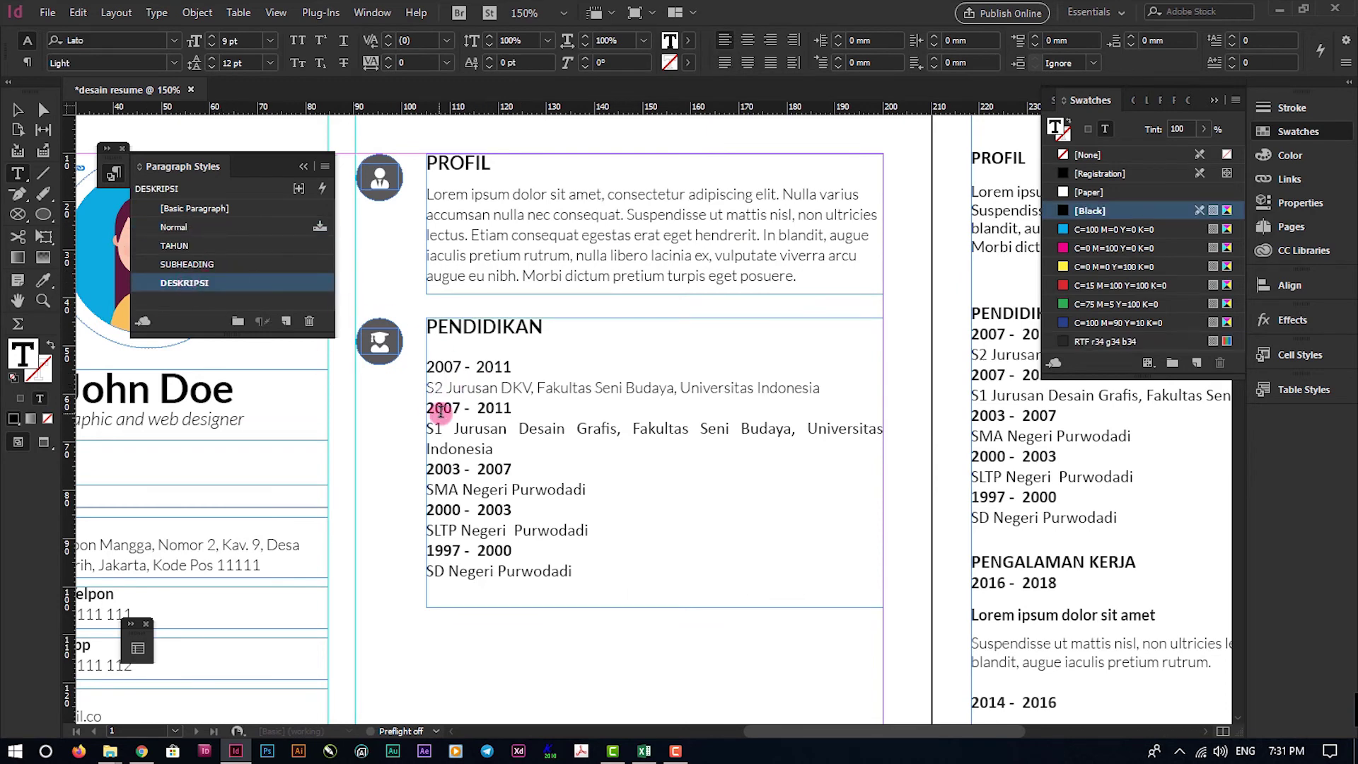
click(438, 409)
click(177, 245)
click(269, 352)
click(203, 269)
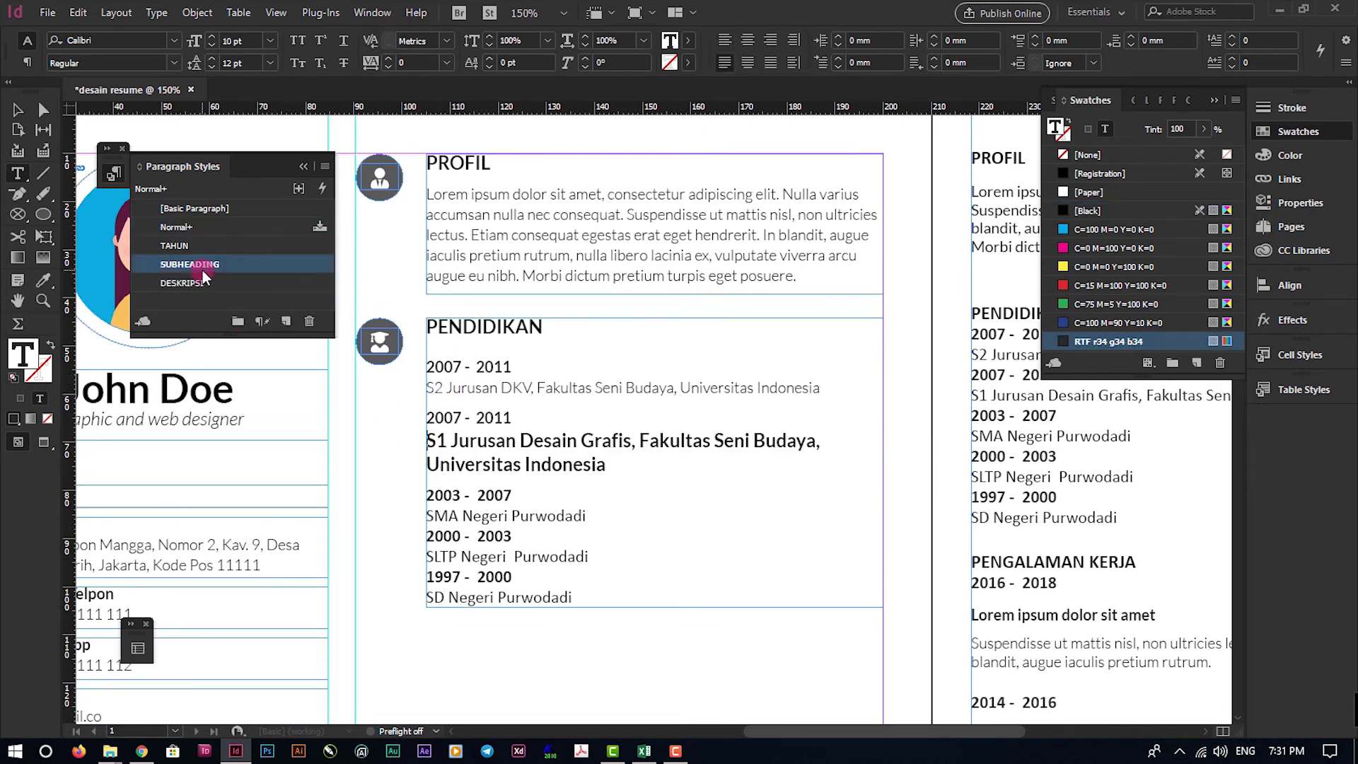
click(187, 283)
Apply TAHUN to the 2003 - 2007 and 2000 - 2003 lines and DESKRIPSI to the SMA Negeri Purwodadi line
click(454, 460)
click(177, 245)
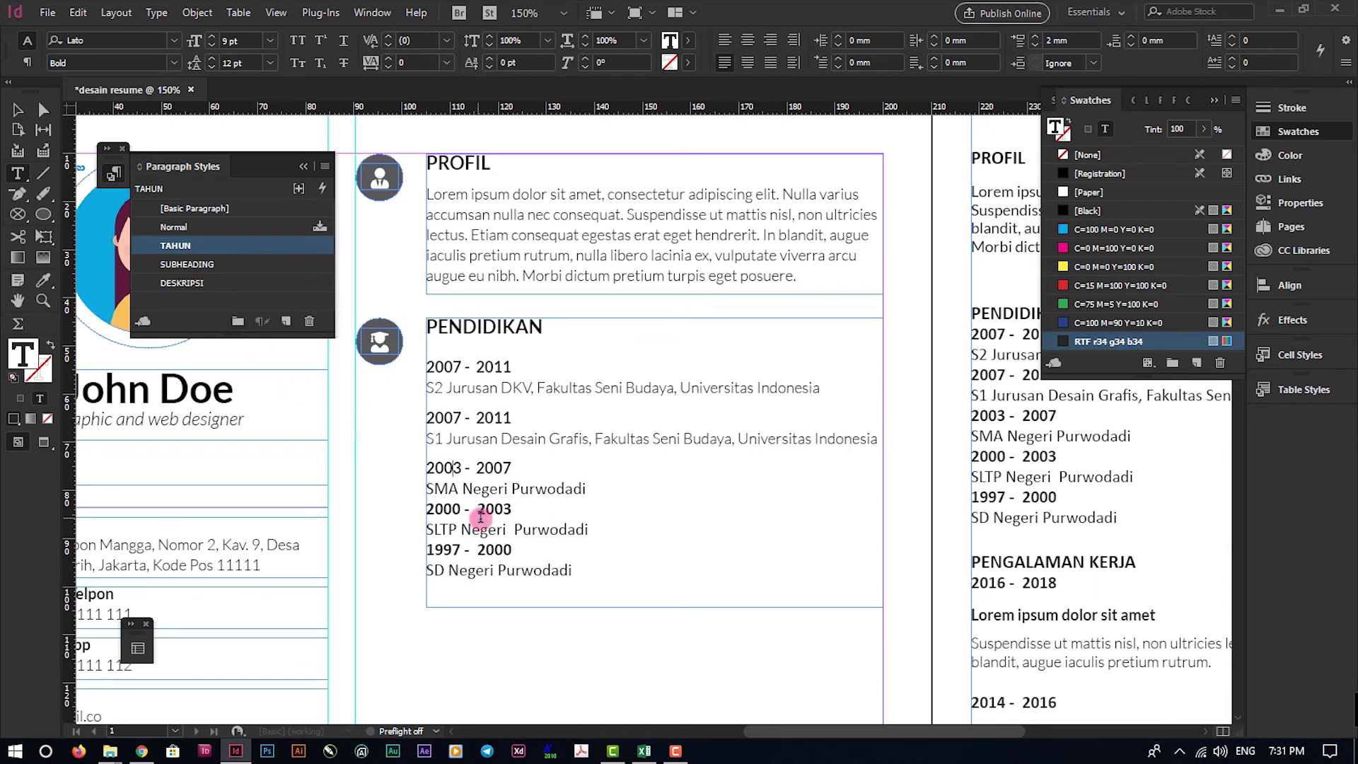
click(459, 489)
click(186, 283)
click(453, 509)
click(177, 246)
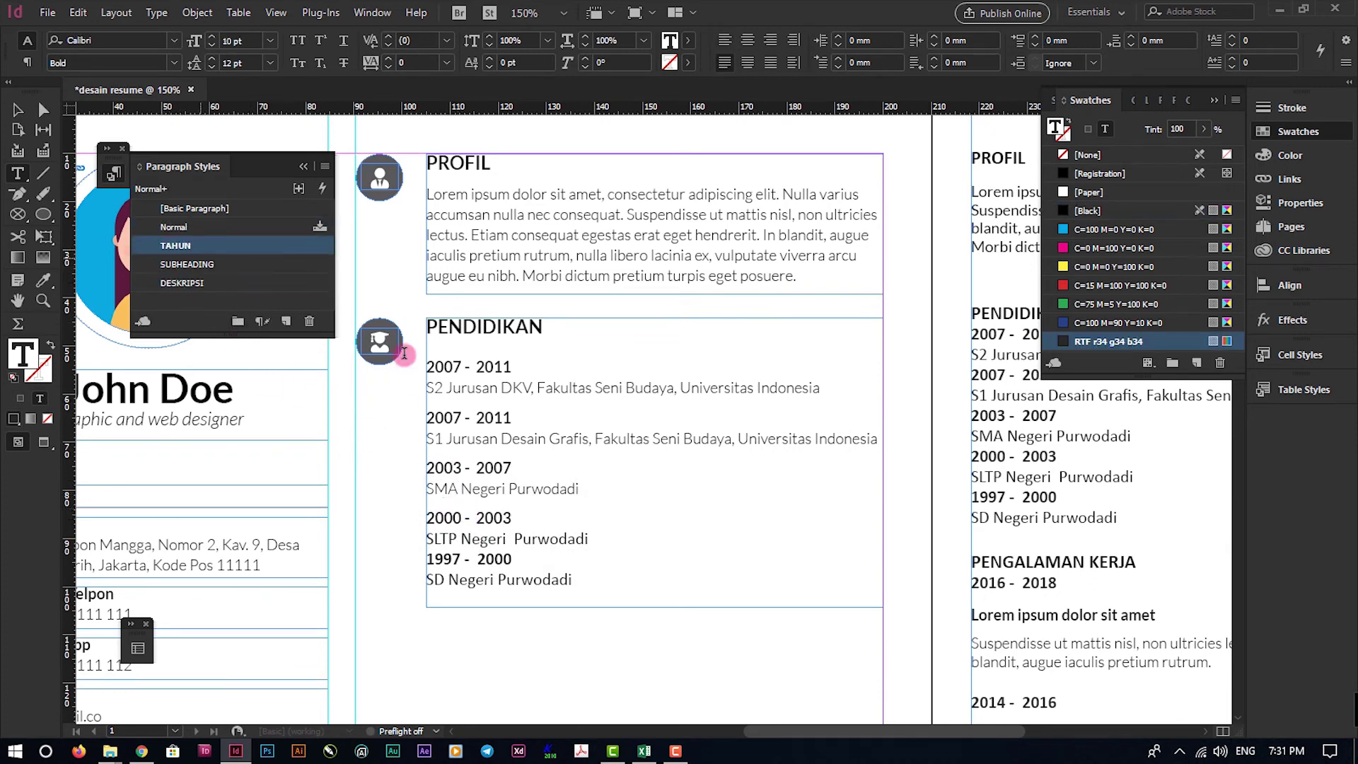
Apply DESKRIPSI to the SLTP and SD Negeri Purwodadi lines and TAHUN to the 1997 - 2000 line
scroll(424, 396, down, 3)
click(452, 393)
click(223, 284)
click(480, 418)
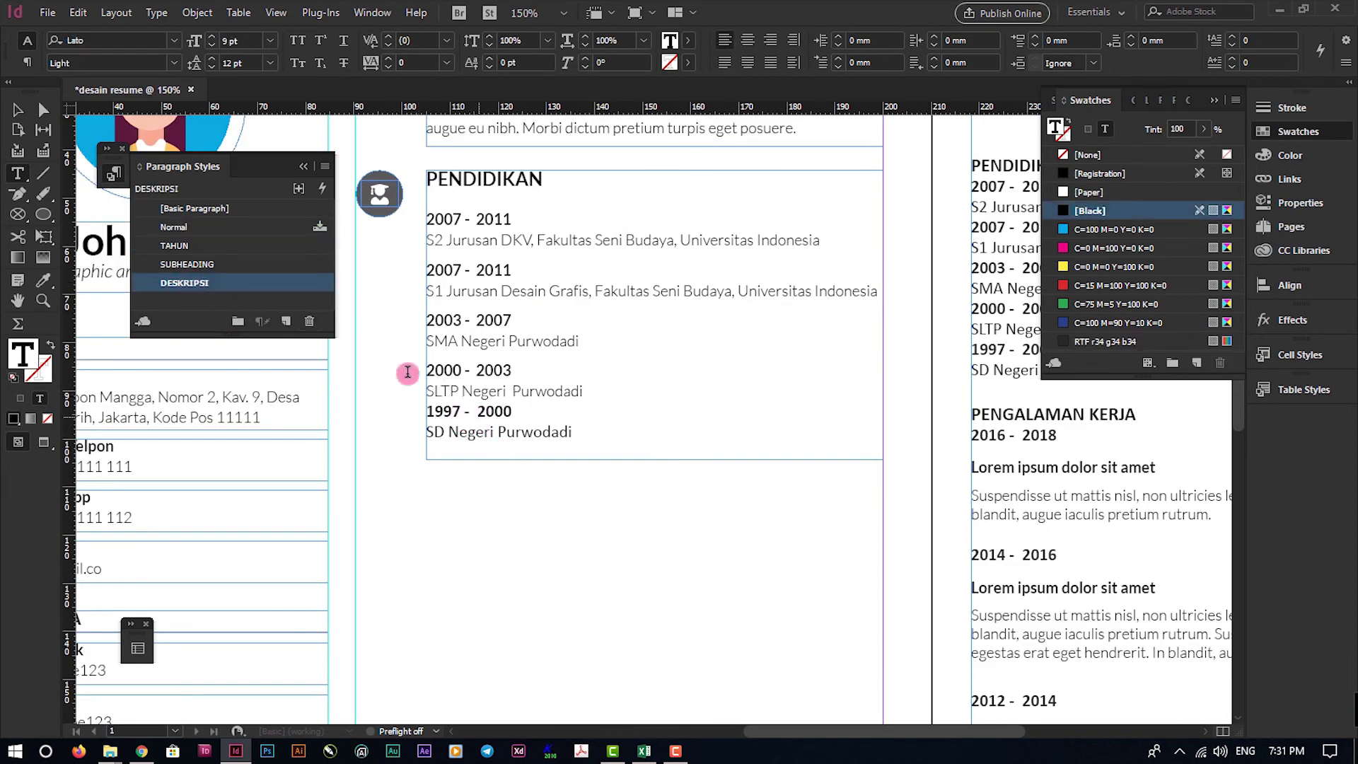
click(185, 246)
key(Down)
click(206, 284)
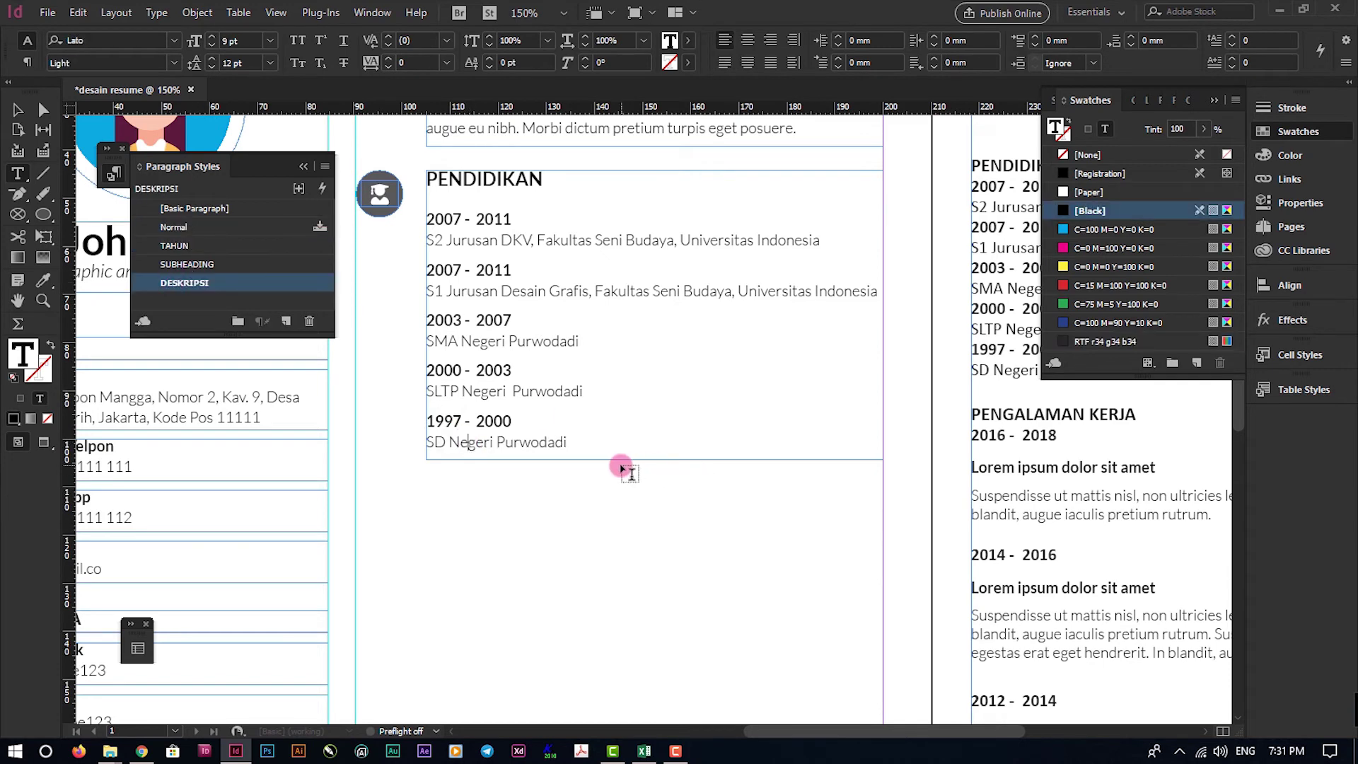
Duplicate the PENDIDIKAN icon and text frame together and place the copy just below the original section
click(34, 123)
click(418, 266)
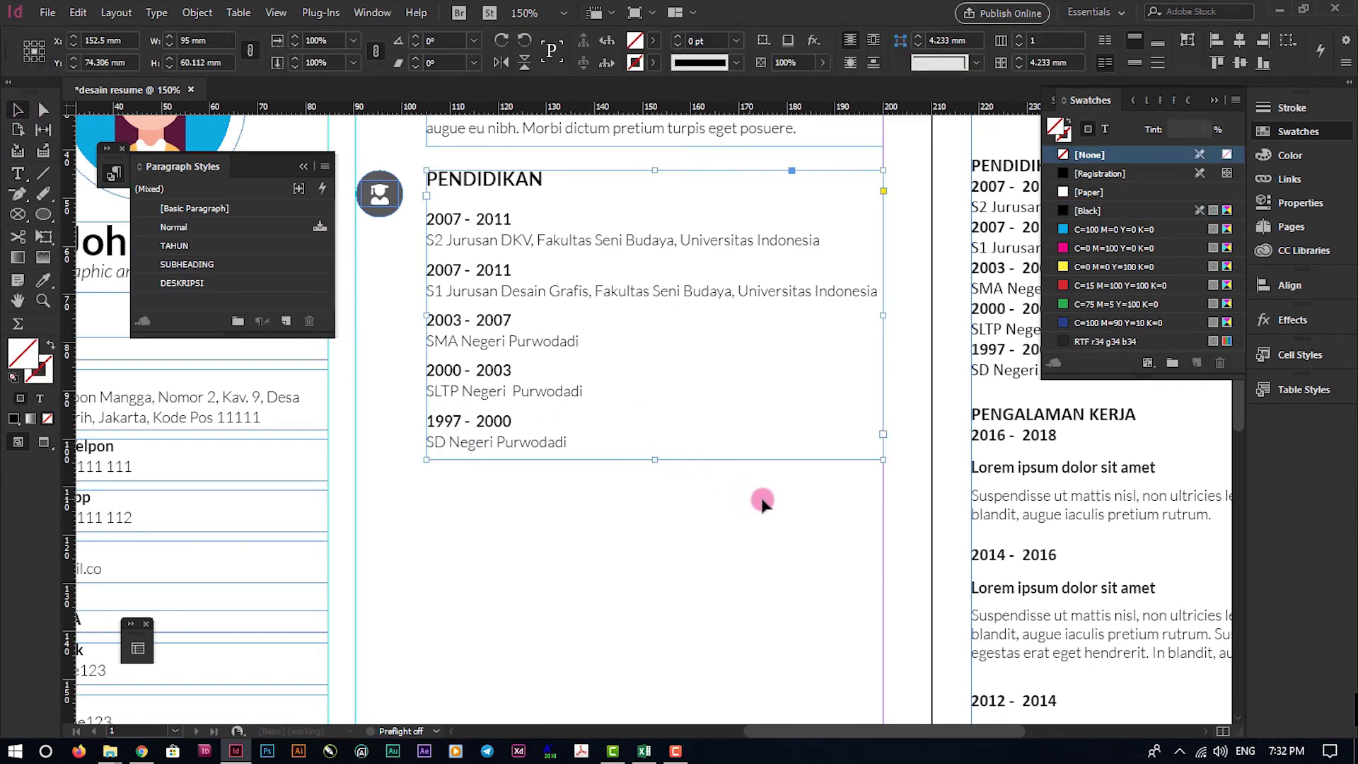
scroll(764, 497, down, 1)
scroll(476, 221, up, 2)
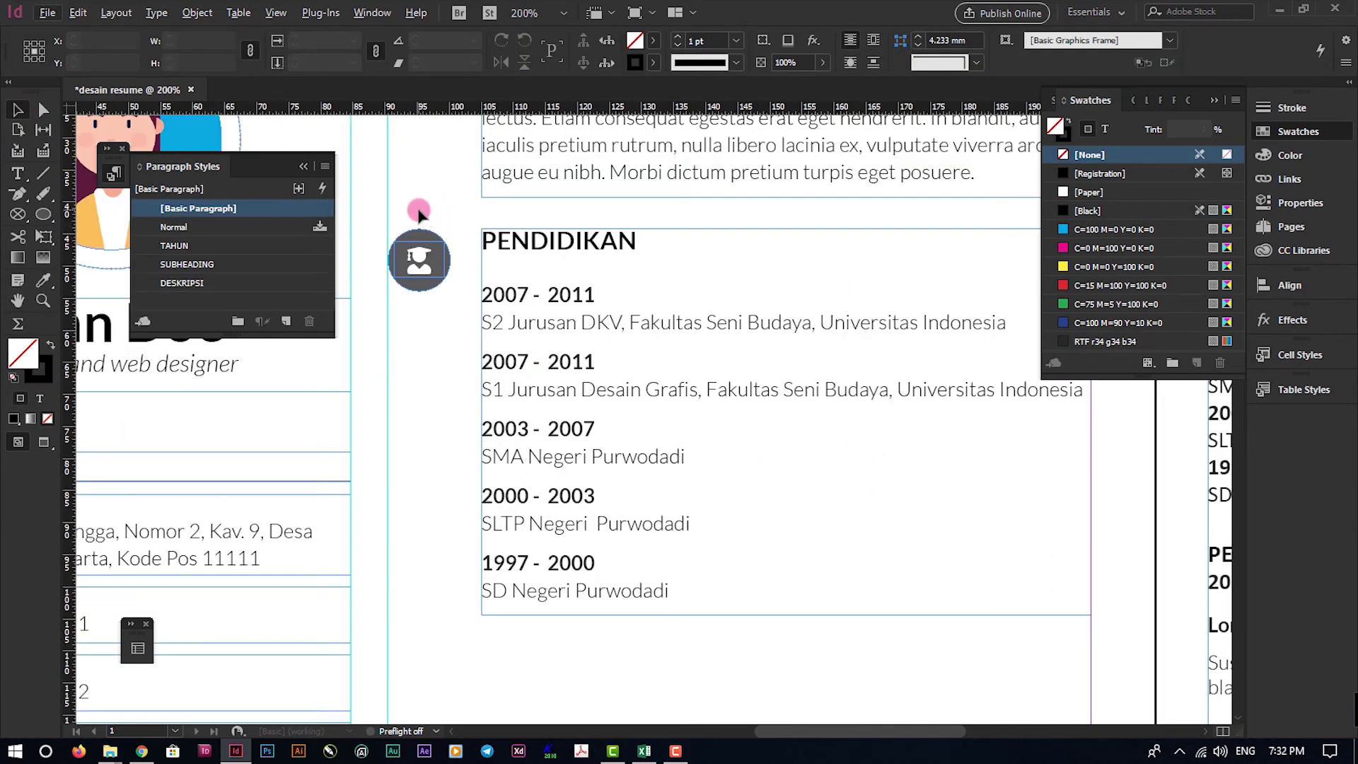
click(660, 403)
scroll(632, 355, down, 2)
scroll(712, 379, down, 3)
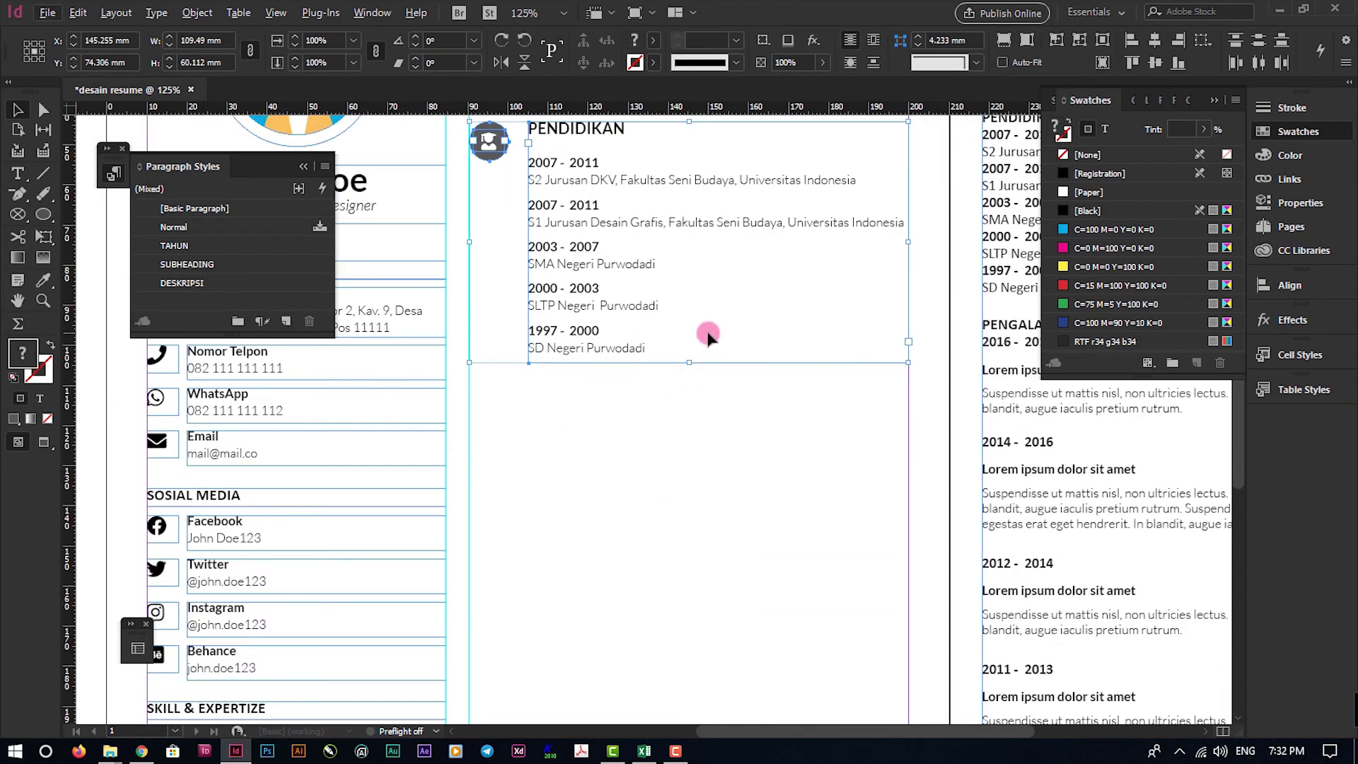
scroll(711, 345, down, 1)
drag(702, 240, 706, 459)
scroll(712, 434, up, 3)
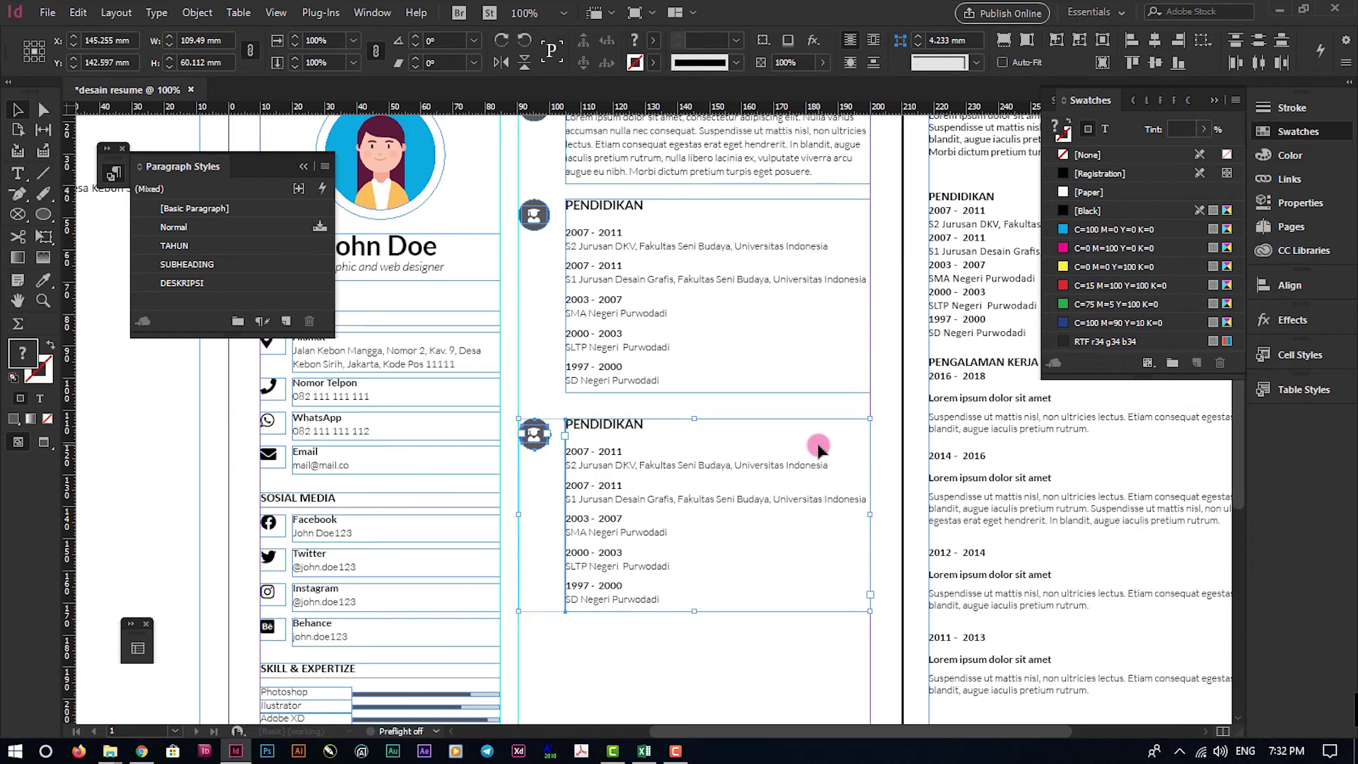
drag(818, 447, 818, 439)
Copy the PENGALAMAN KERJA heading and its entries from the source text and paste them over the duplicated section's text
scroll(806, 442, right, 2)
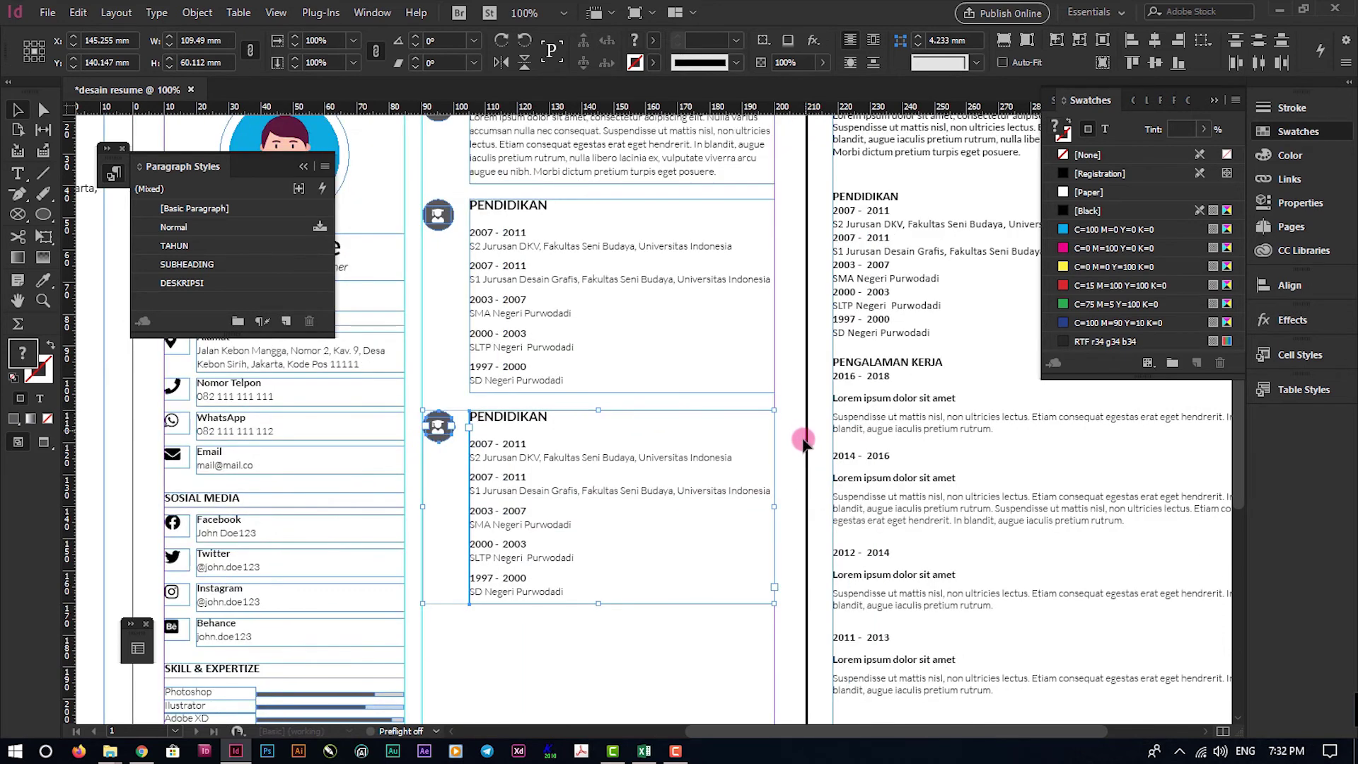
double_click(830, 371)
scroll(849, 424, down, 4)
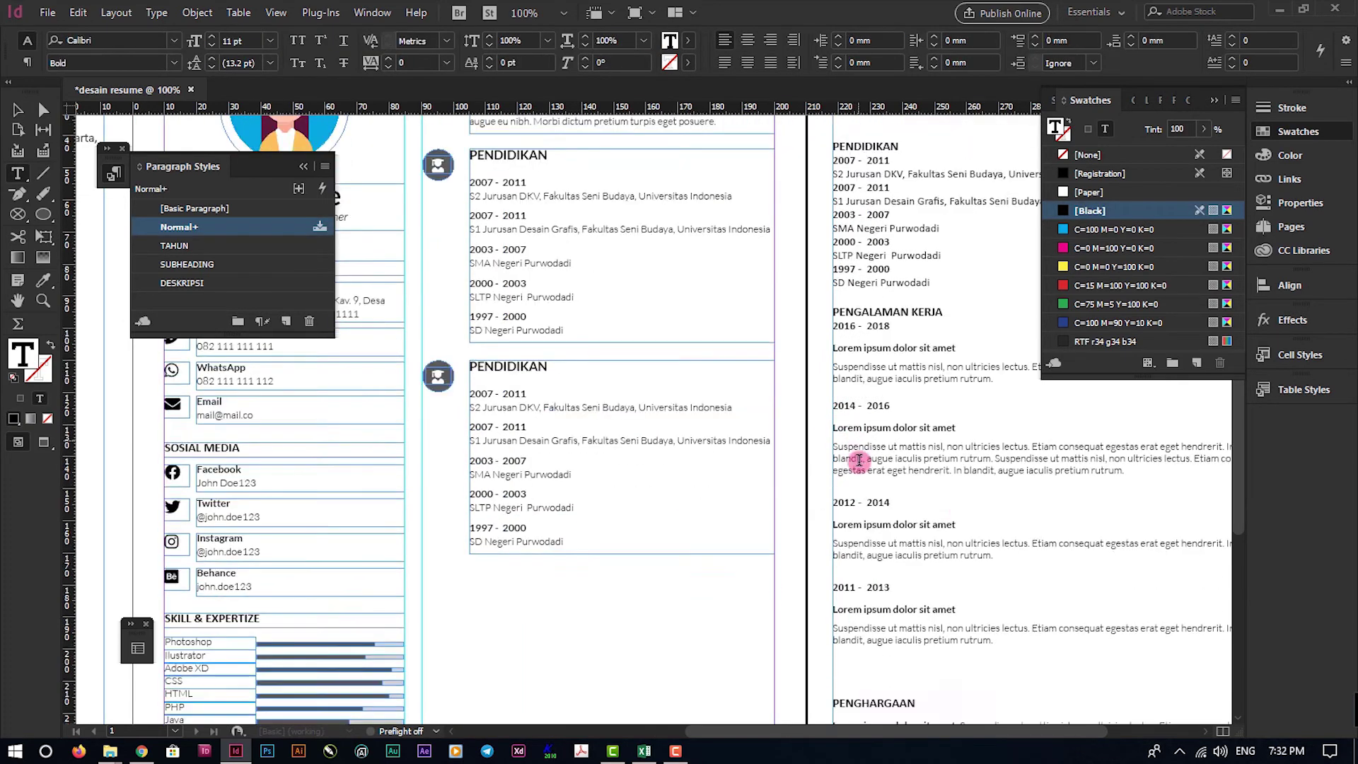
shift+click(1000, 534)
key(ctrl+c)
right_click(883, 278)
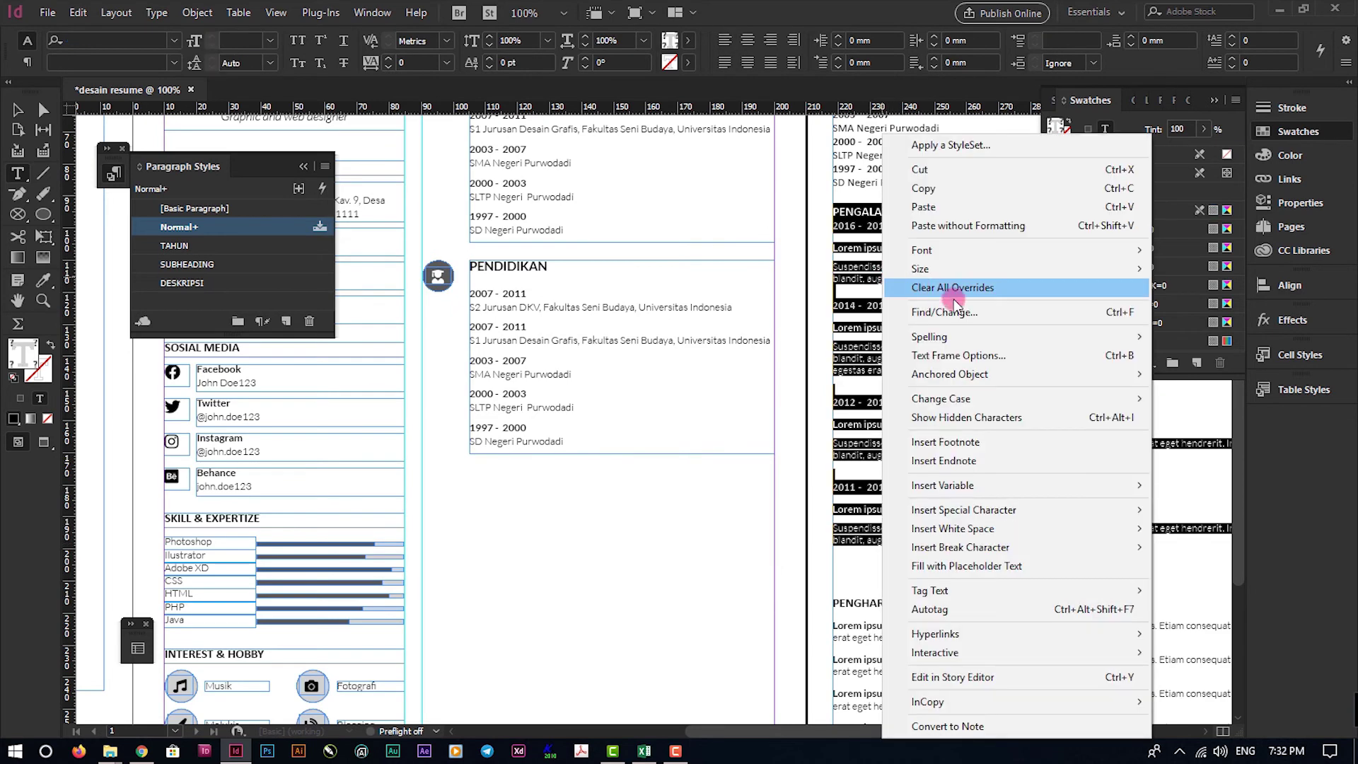
click(744, 287)
click(555, 343)
key(ctrl+a)
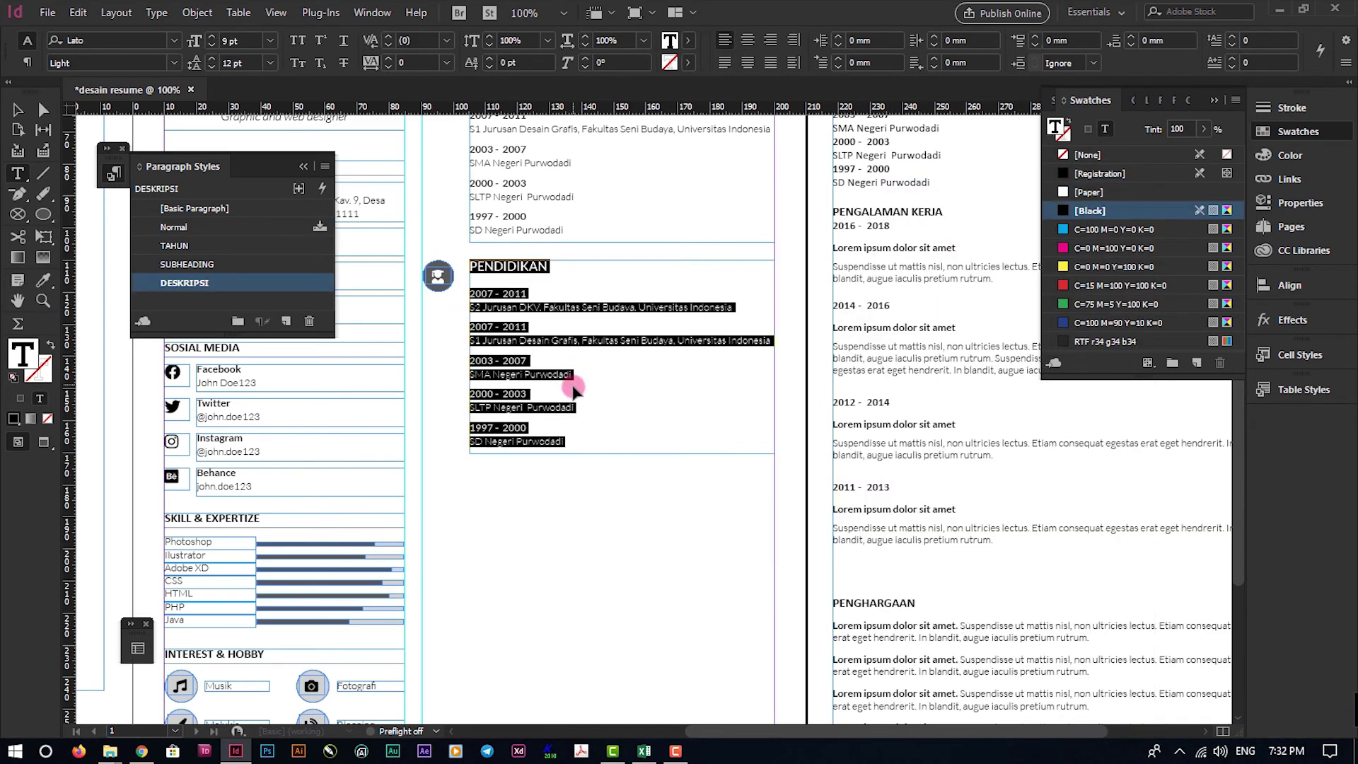
key(ctrl+v)
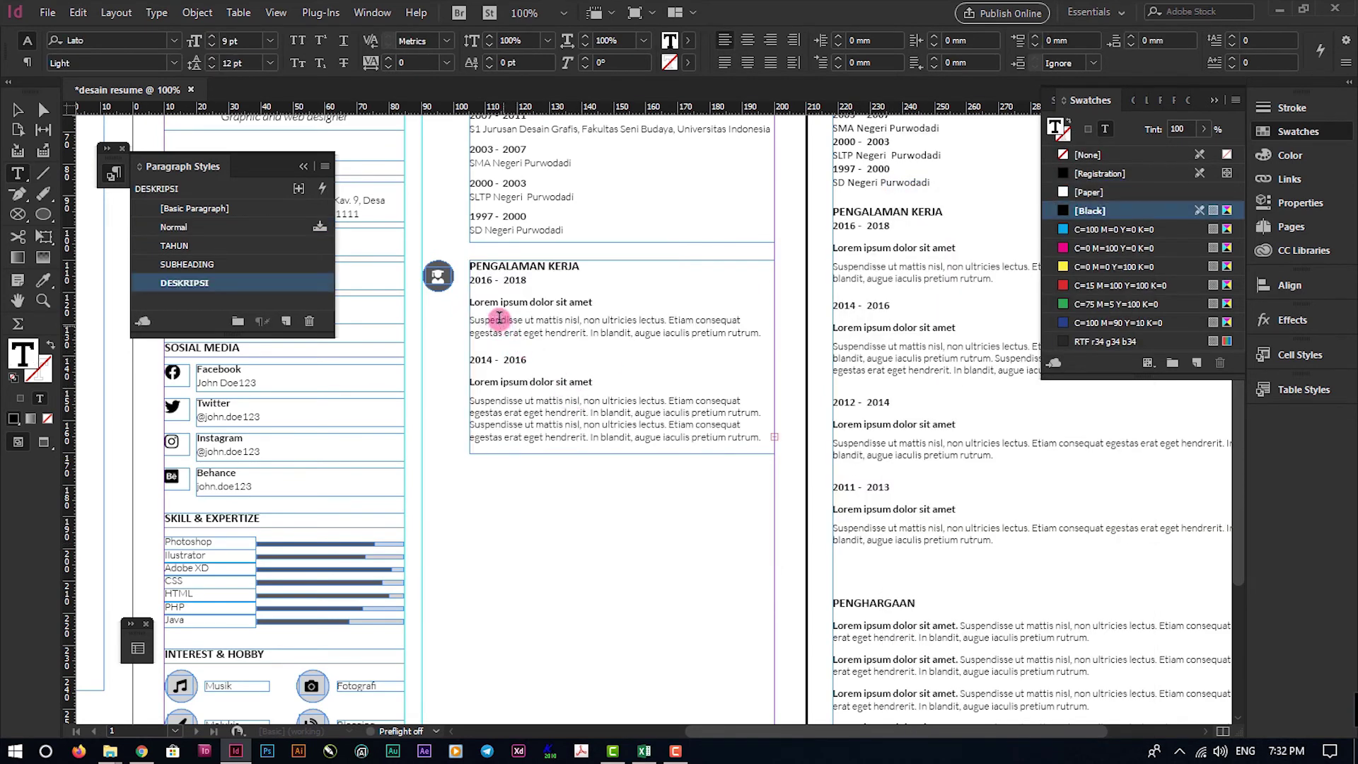
scroll(499, 318, up, 1)
click(22, 107)
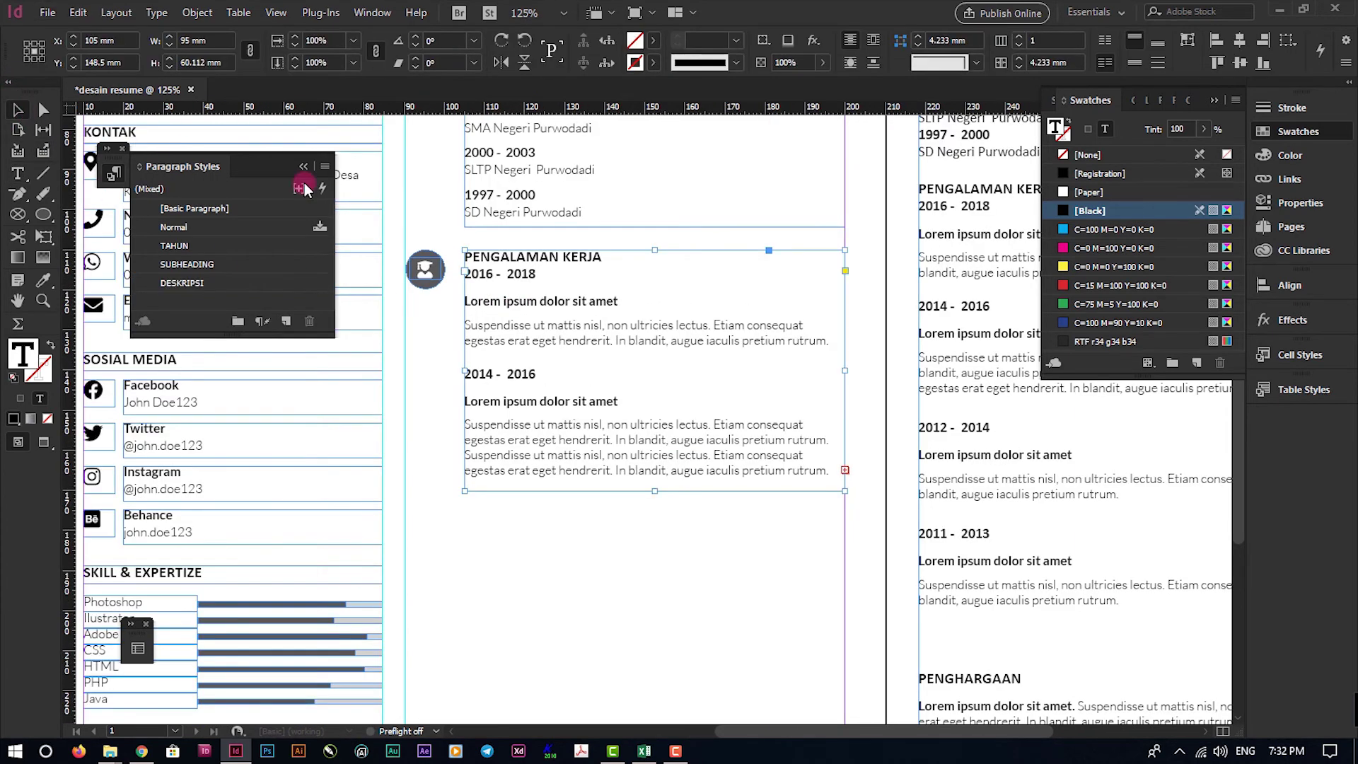
click(607, 338)
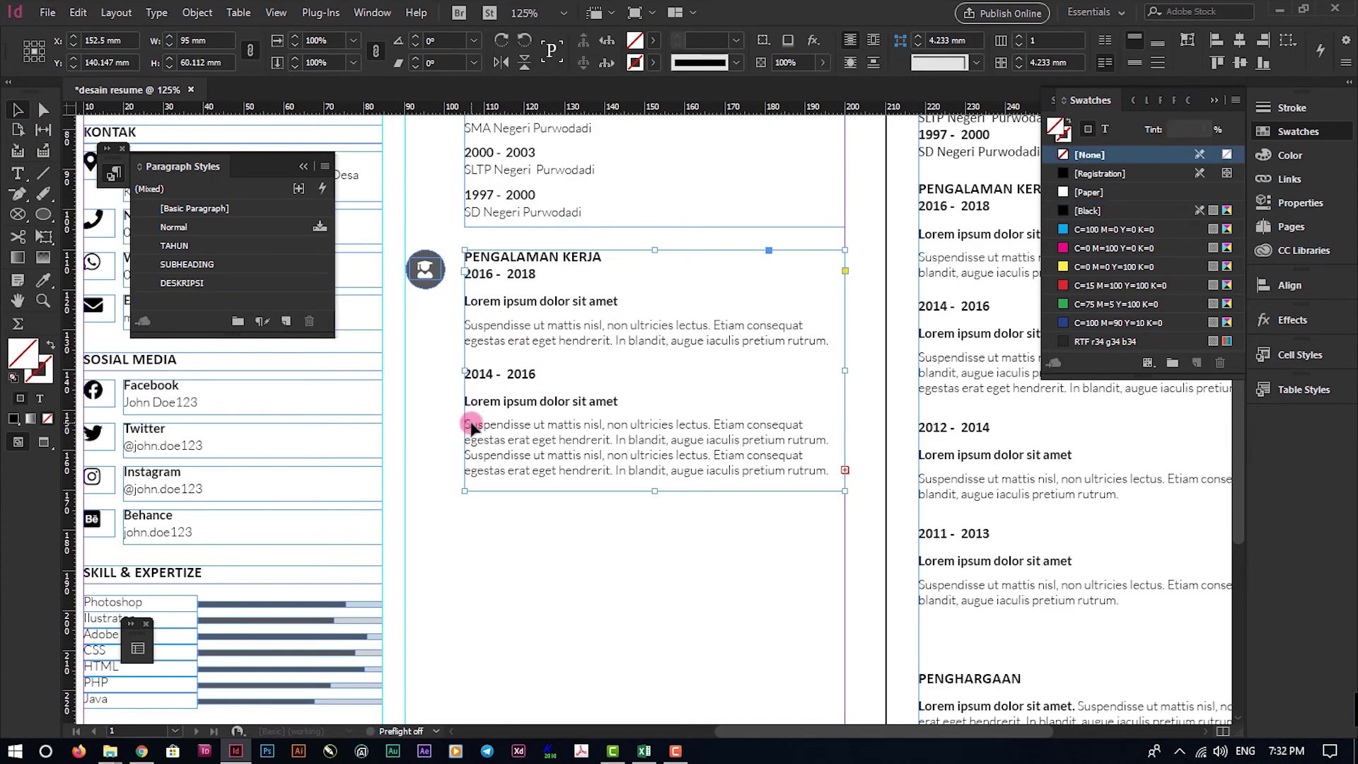
scroll(500, 304, up, 2)
double_click(499, 297)
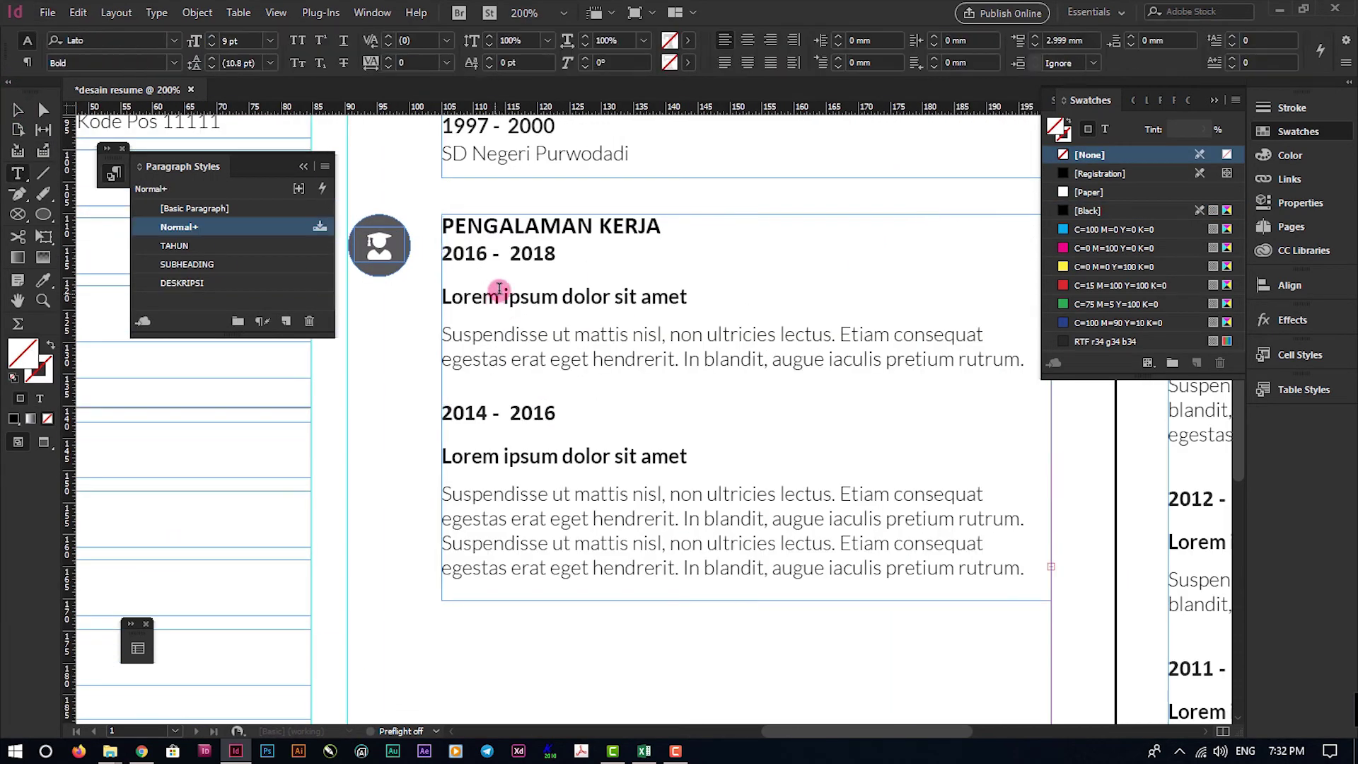
click(482, 223)
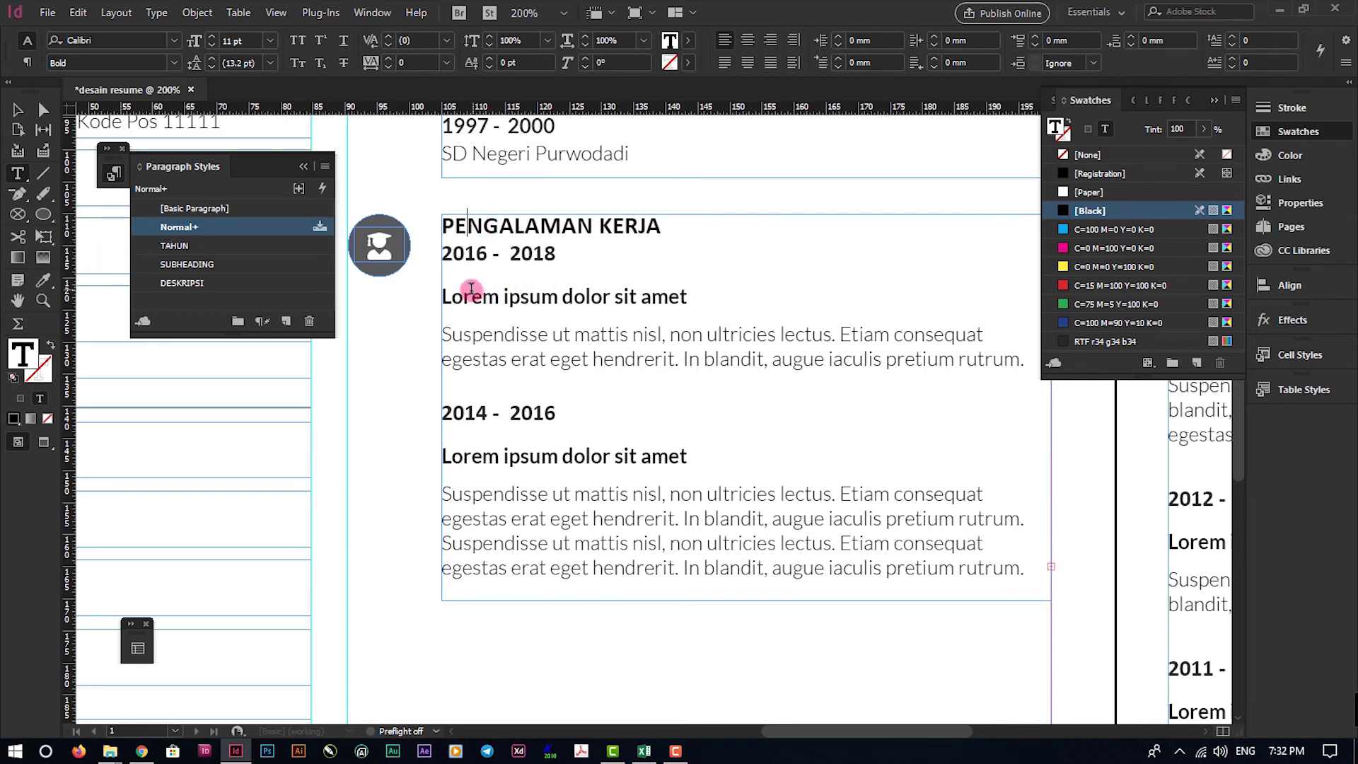
key(BackSpace)
click(18, 111)
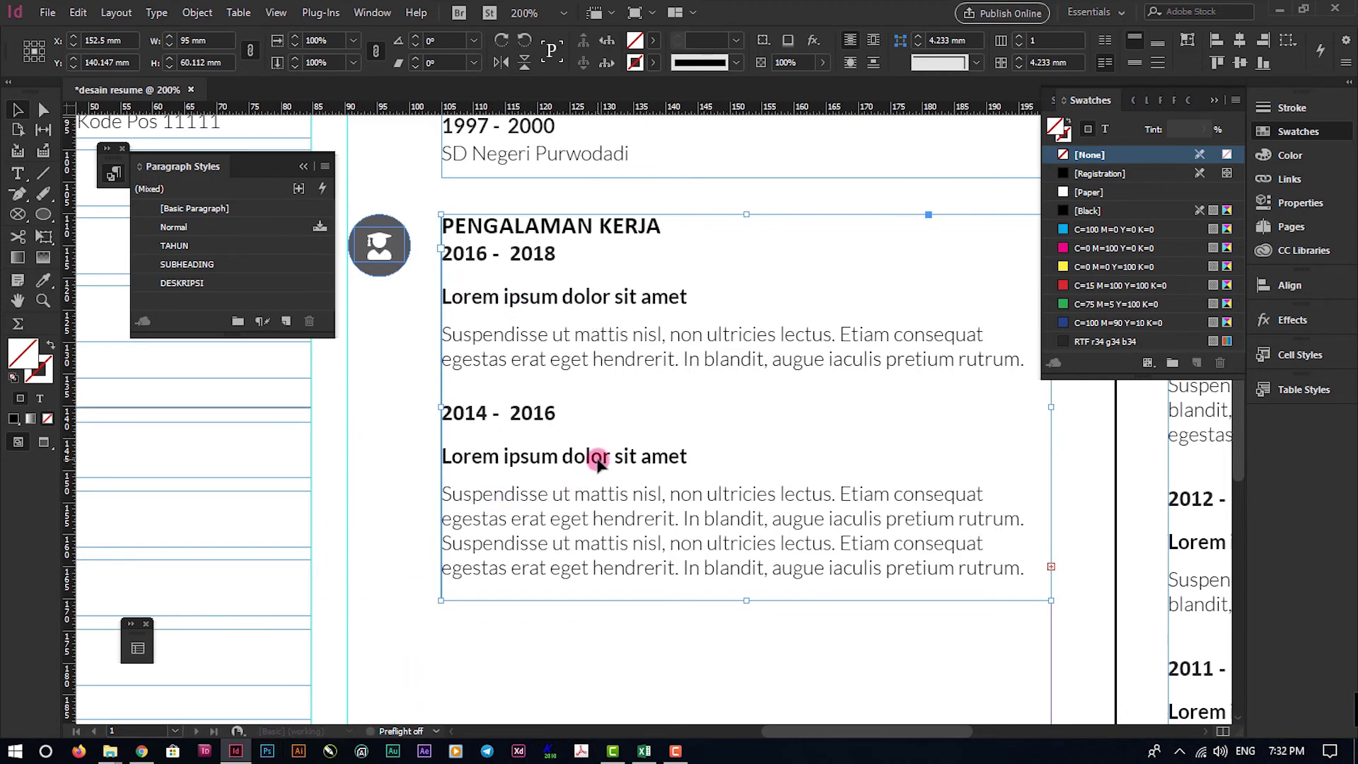
Switch to the Font Awesome site in Chrome, search for WORK and copy the name of the briefcase icon
click(142, 751)
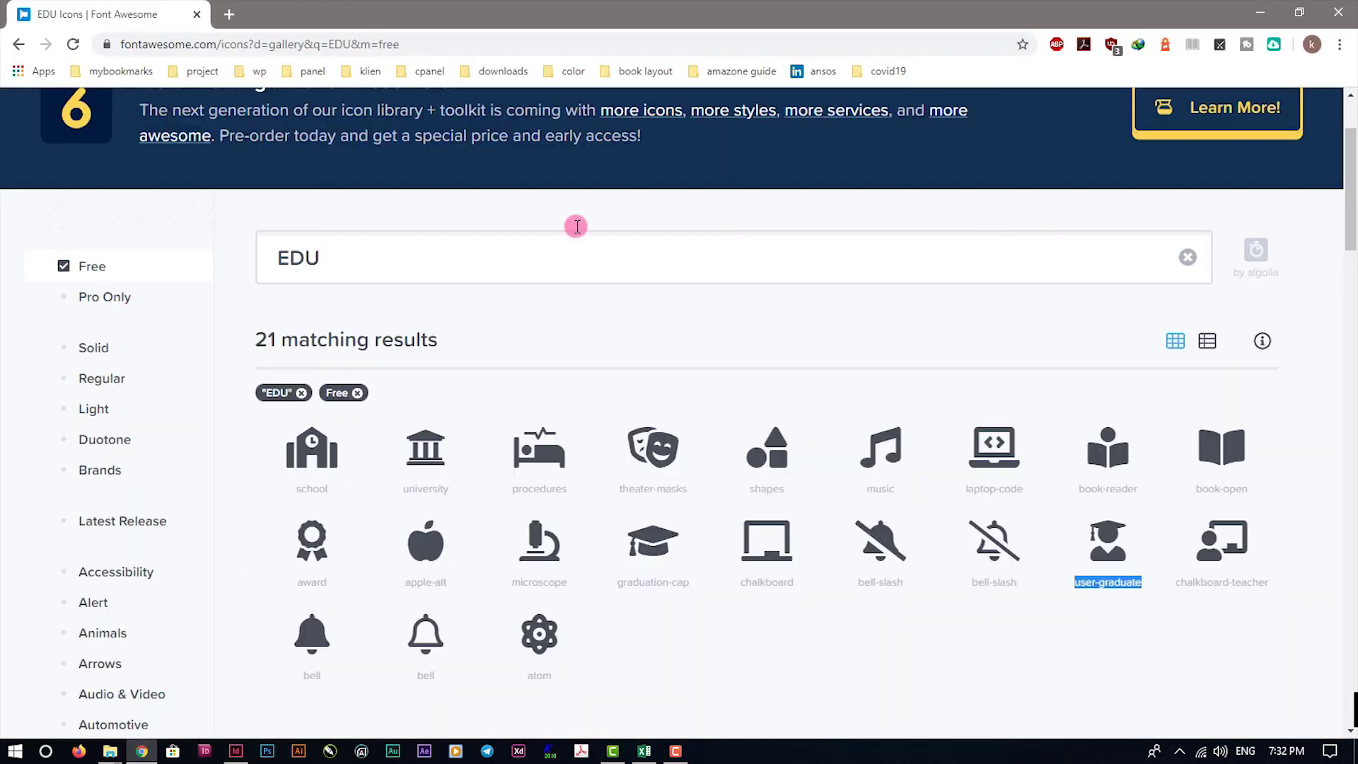
double_click(353, 258)
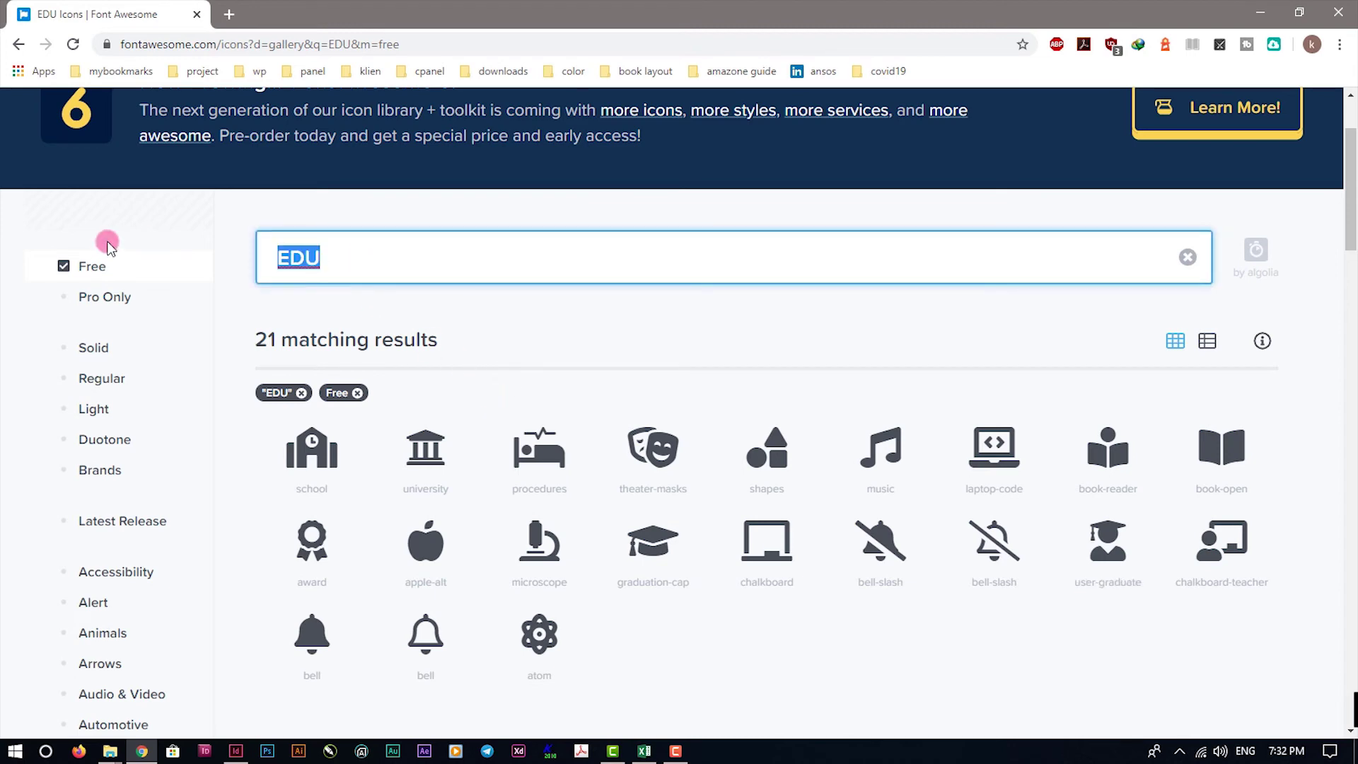
text(WORK)
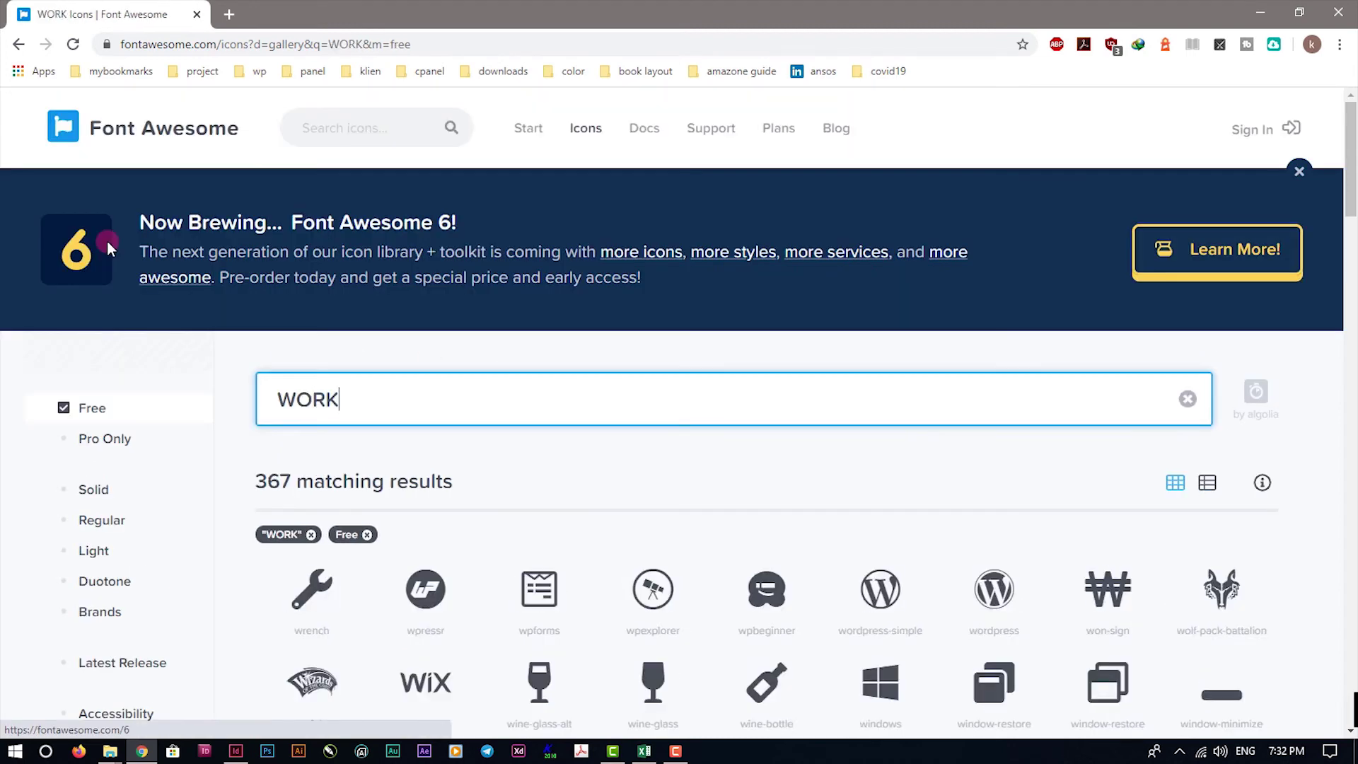
scroll(524, 426, down, 2)
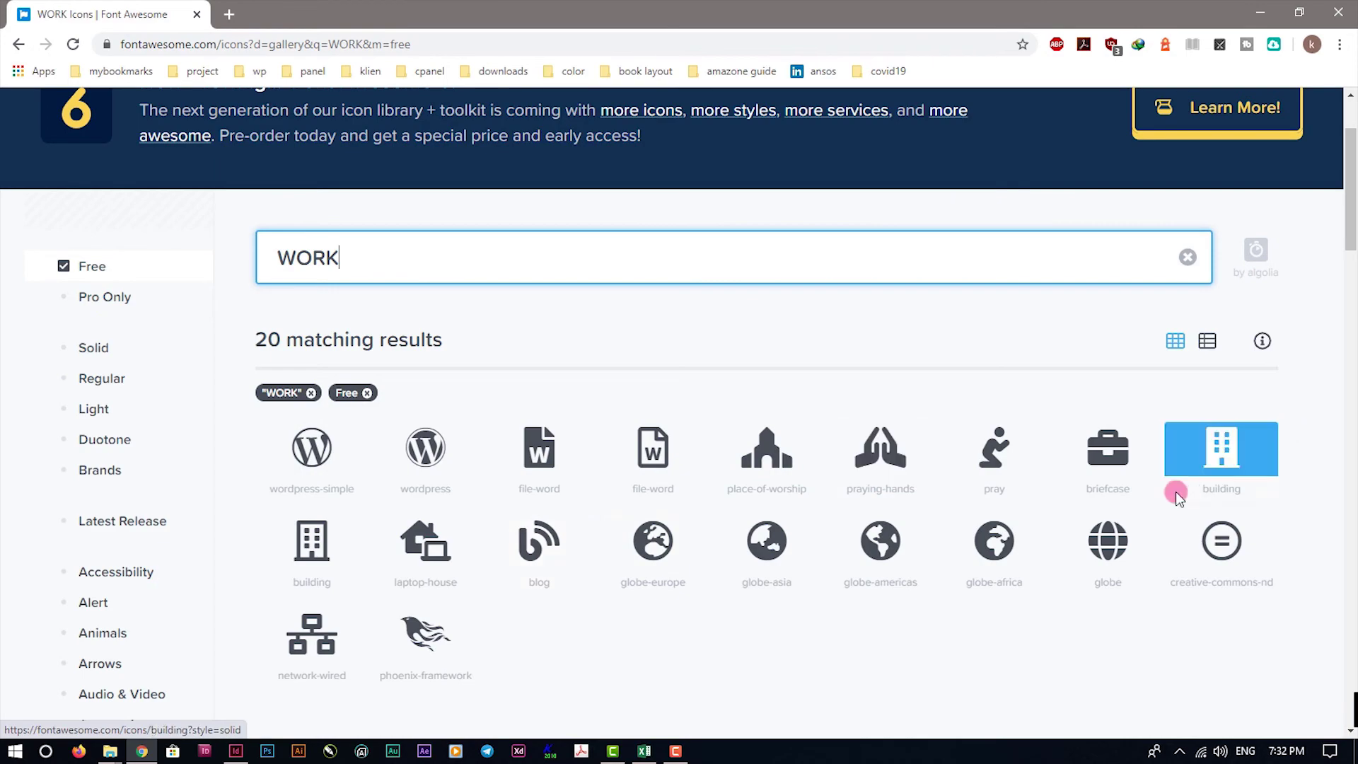
double_click(1108, 489)
right_click(1113, 490)
click(1145, 503)
Return to InDesign and replace the graduate icon beside PENGALAMAN KERJA with the copied briefcase icon
key(alt+Tab)
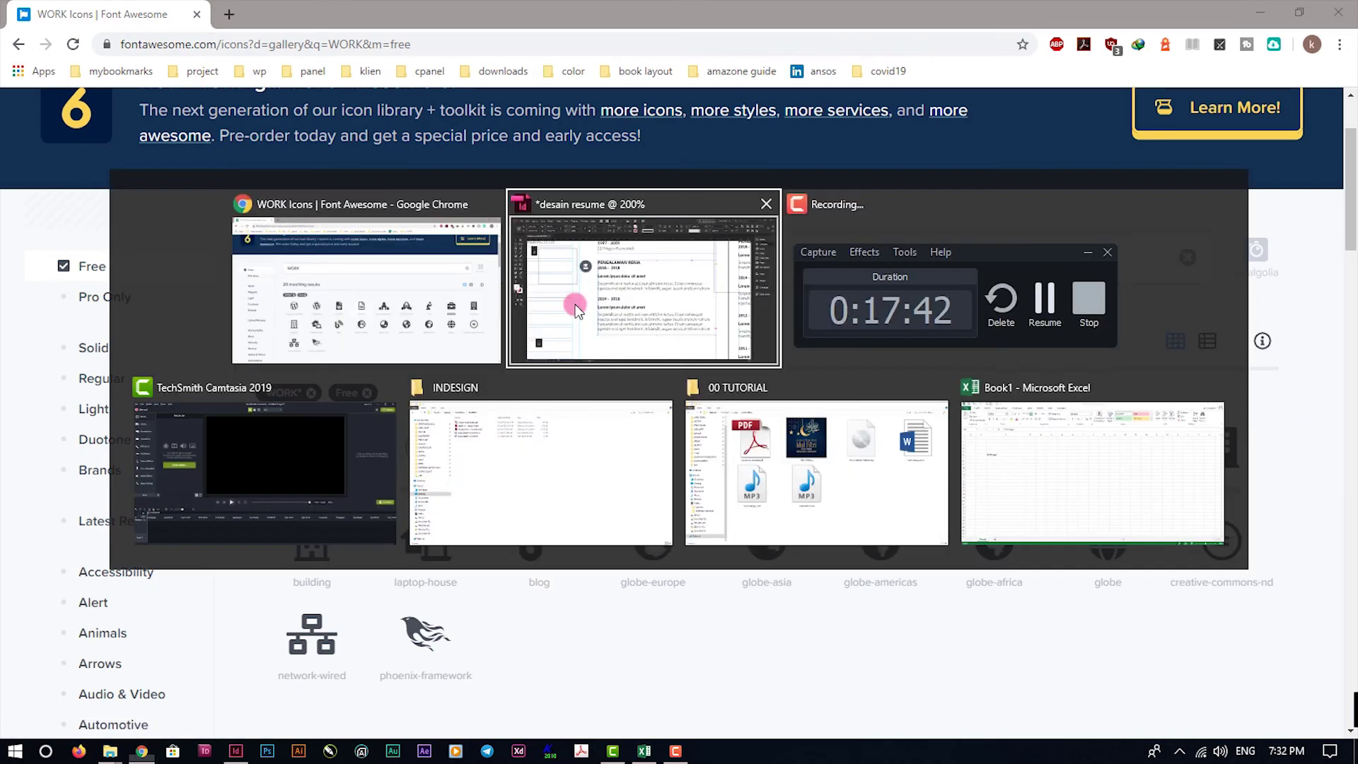
double_click(488, 254)
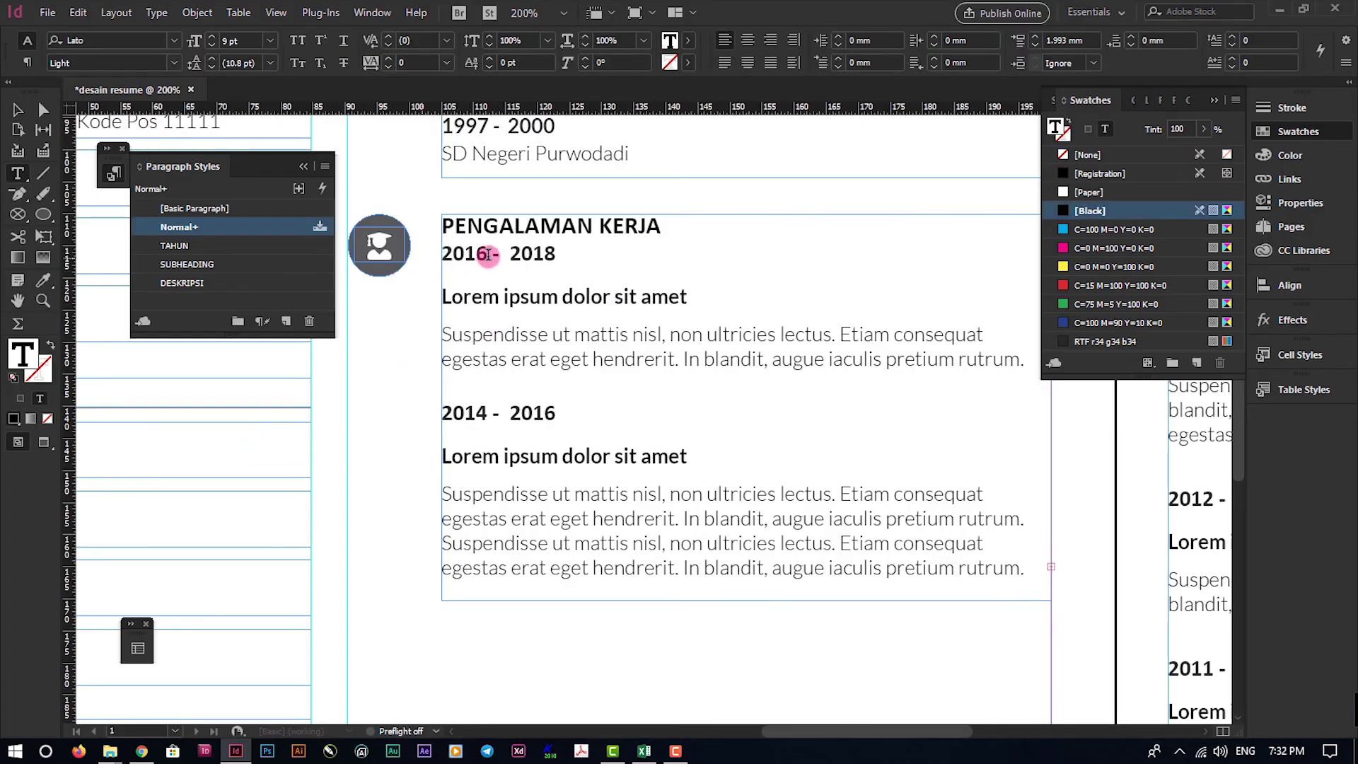
double_click(401, 255)
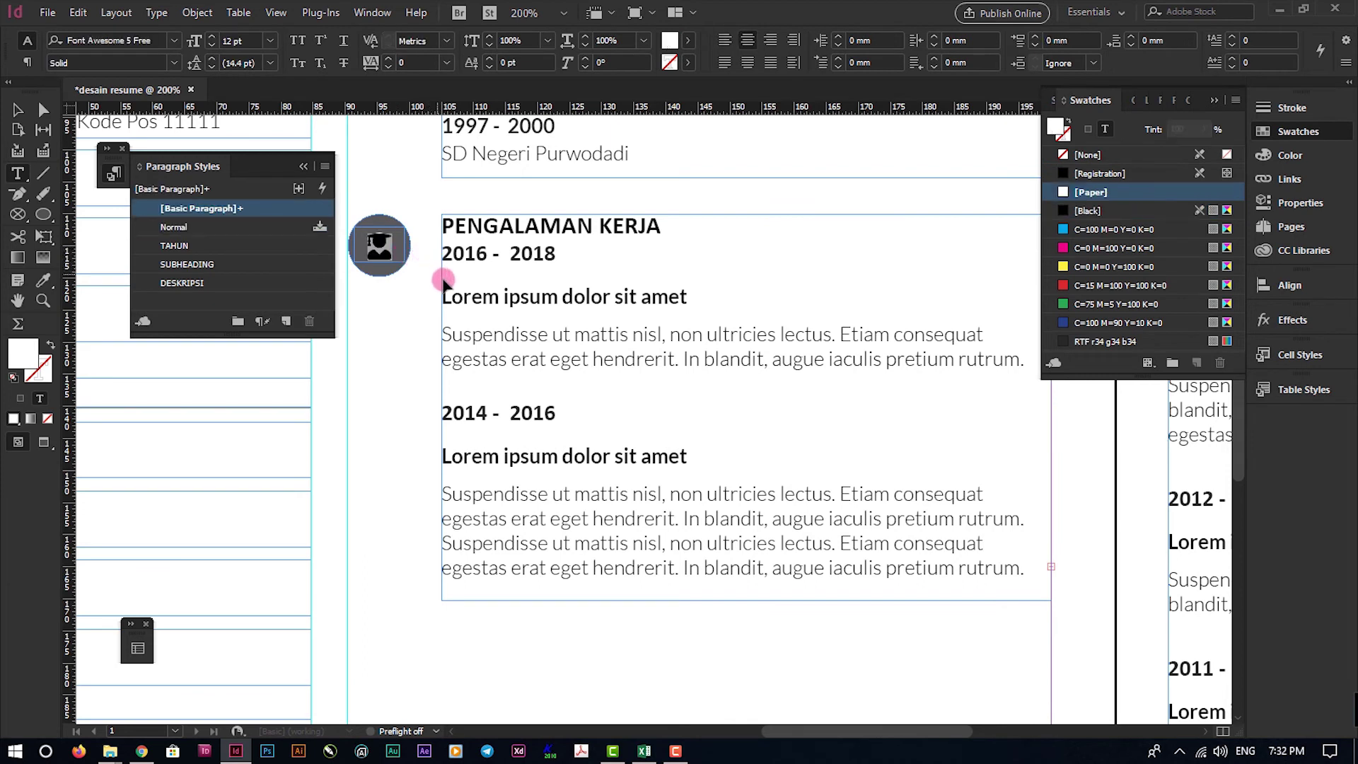
key(ctrl+v)
Move the SUBHEADING style above TAHUN, then apply SUBHEADING to the PENGALAMAN KERJA heading and TAHUN to the 2016 - 2018 line
click(466, 226)
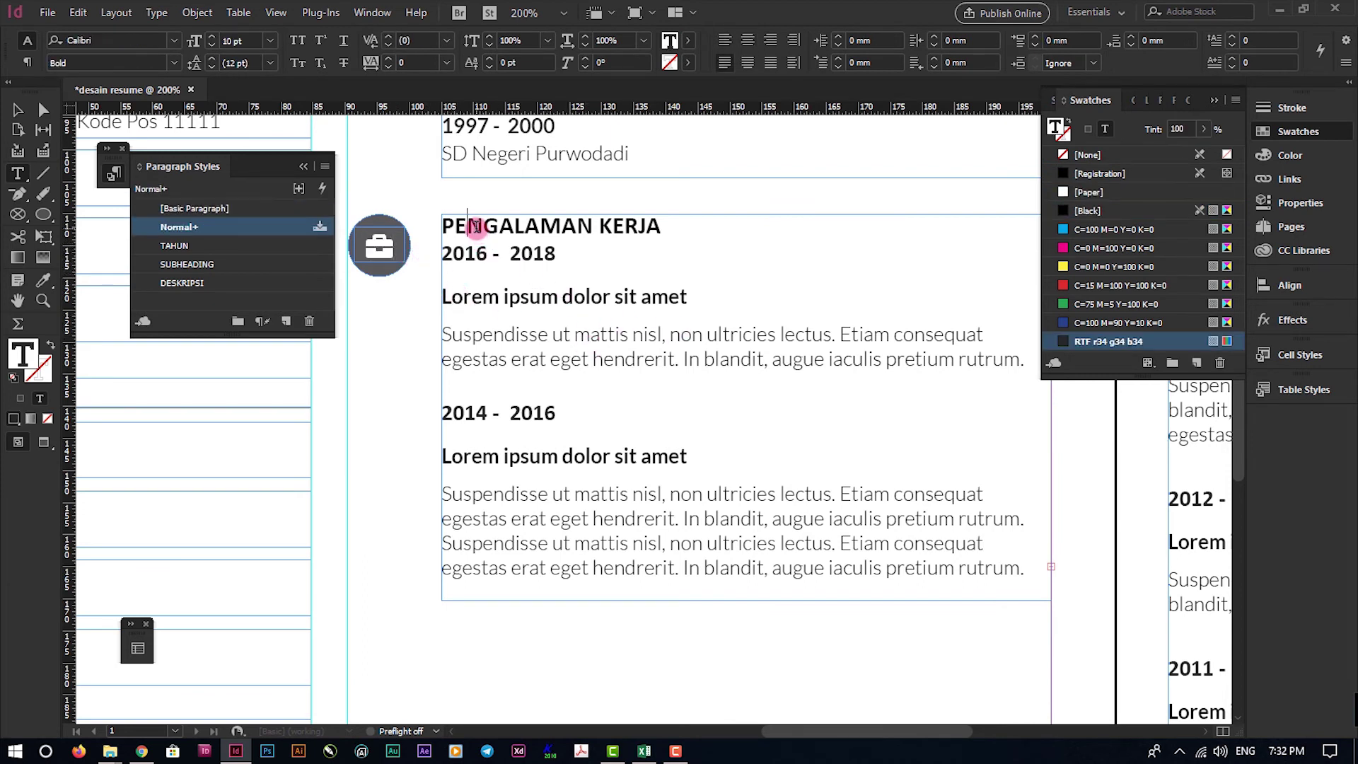
drag(191, 260, 186, 244)
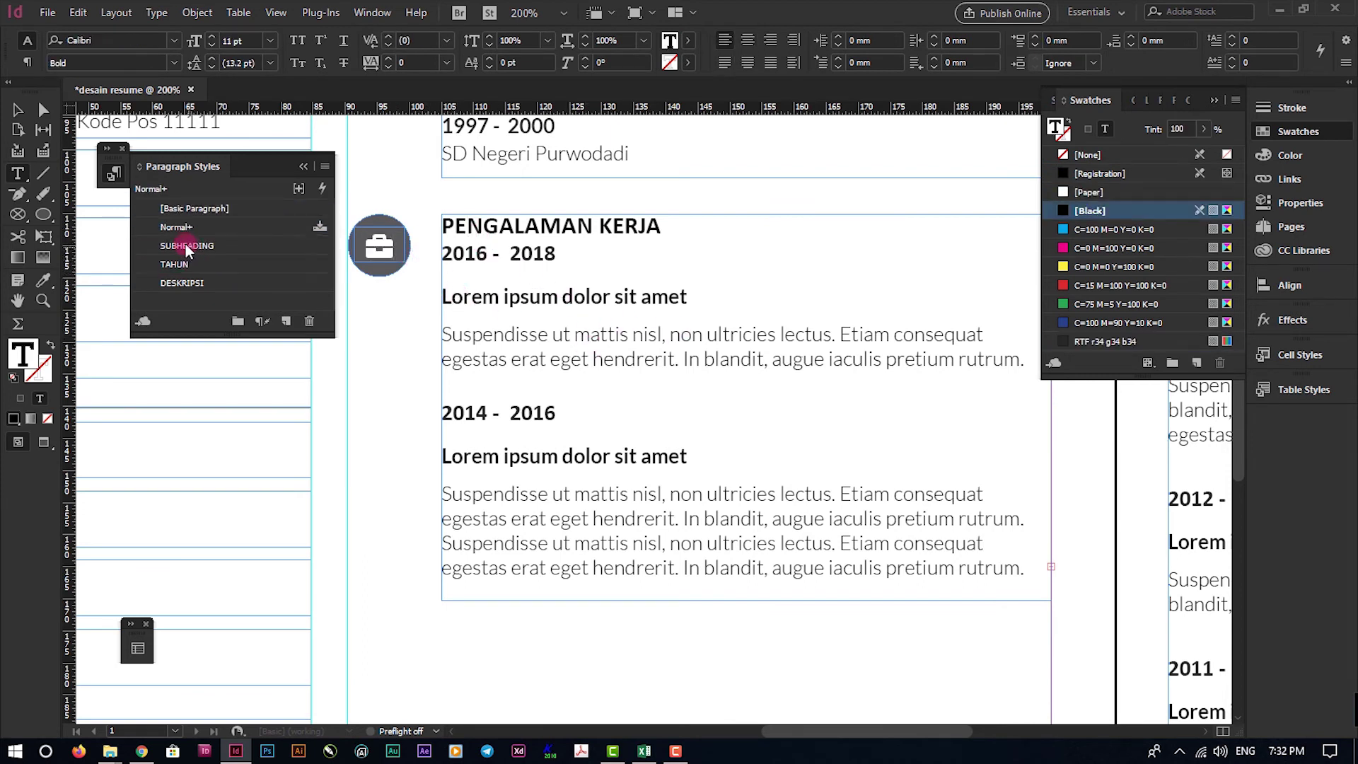
click(185, 244)
click(476, 264)
click(233, 265)
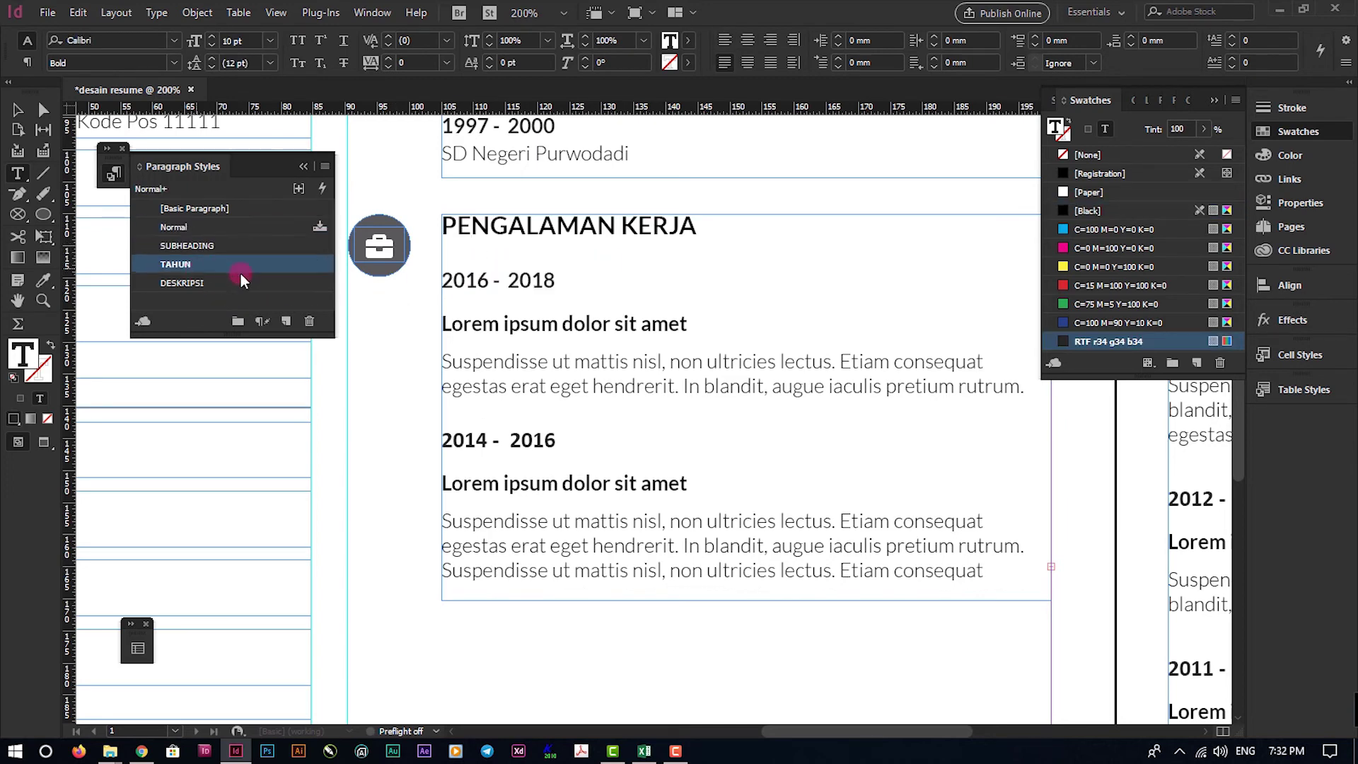
Create a new paragraph style named BOLD from the Lorem ipsum dolor sit amet line under 2016 - 2018
click(775, 327)
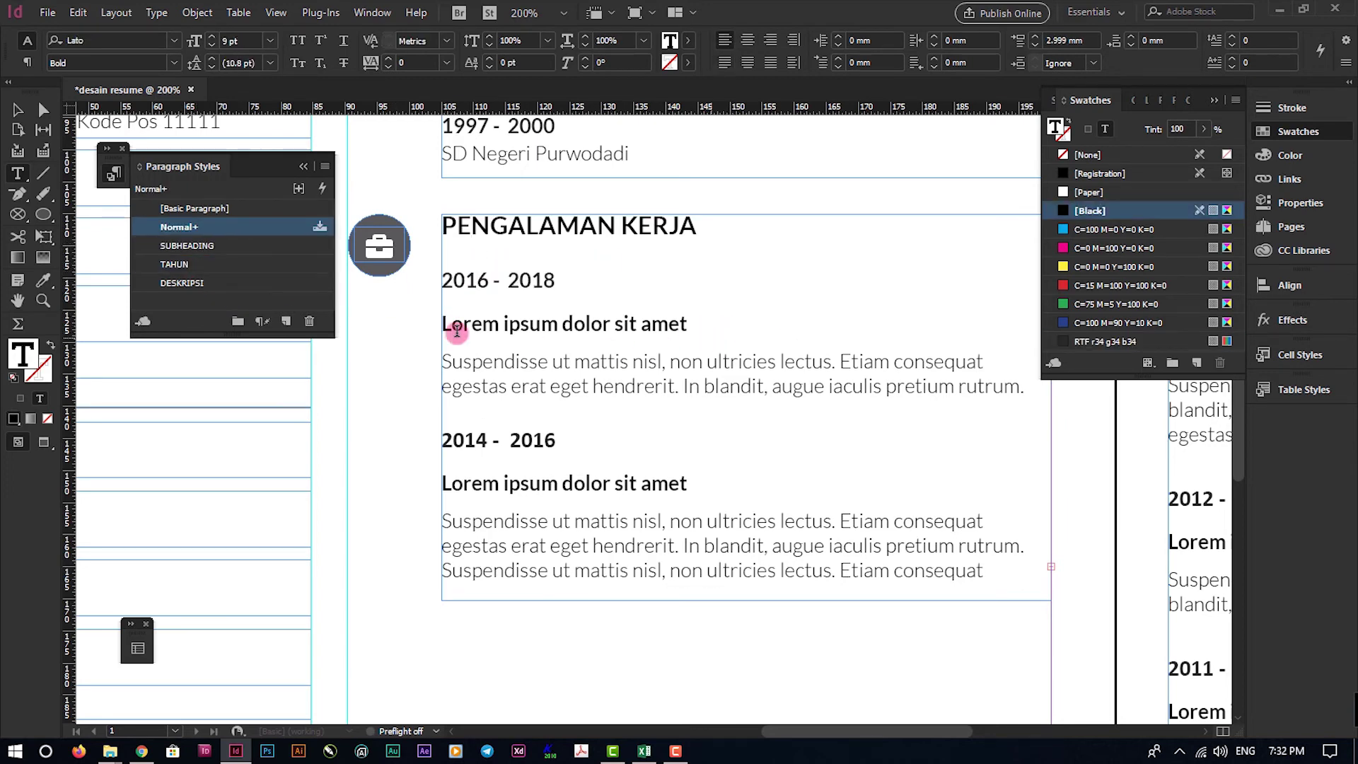
click(325, 167)
click(375, 172)
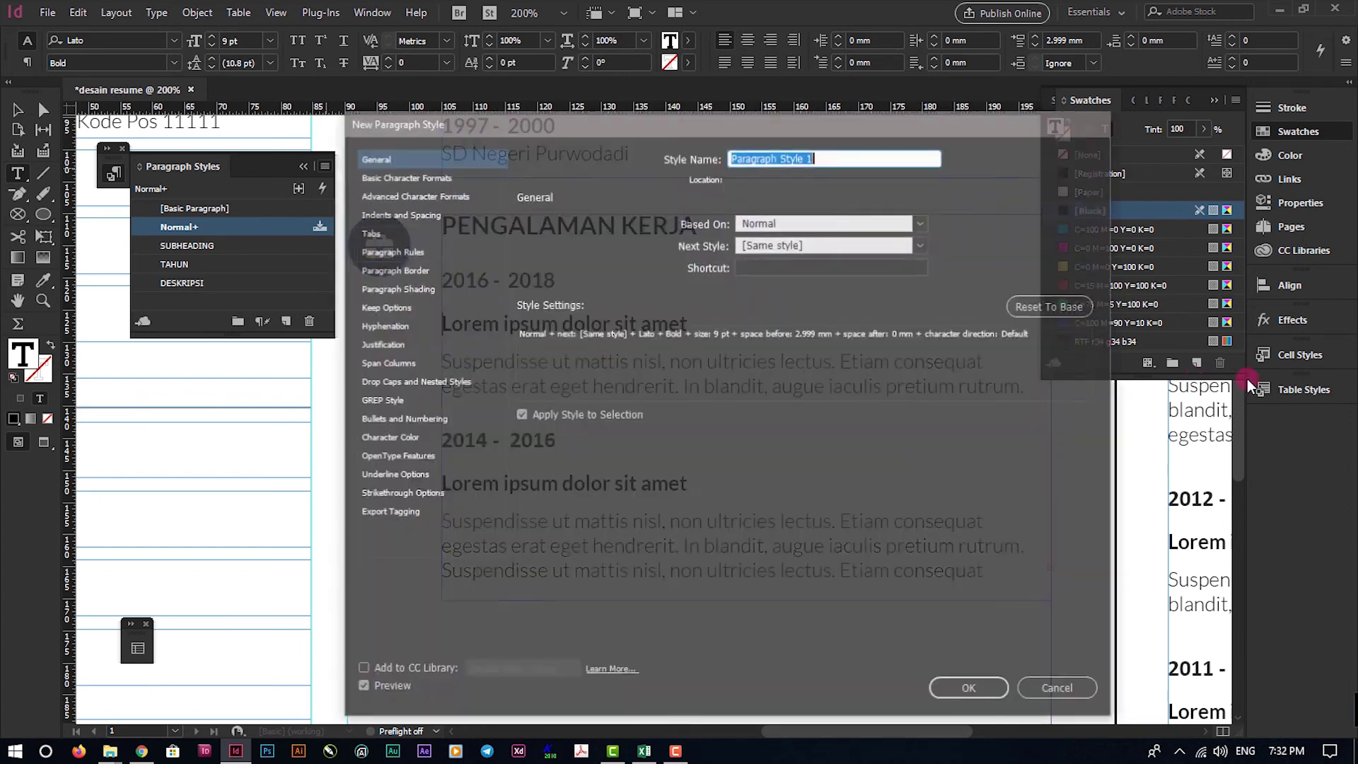
text(BOLD)
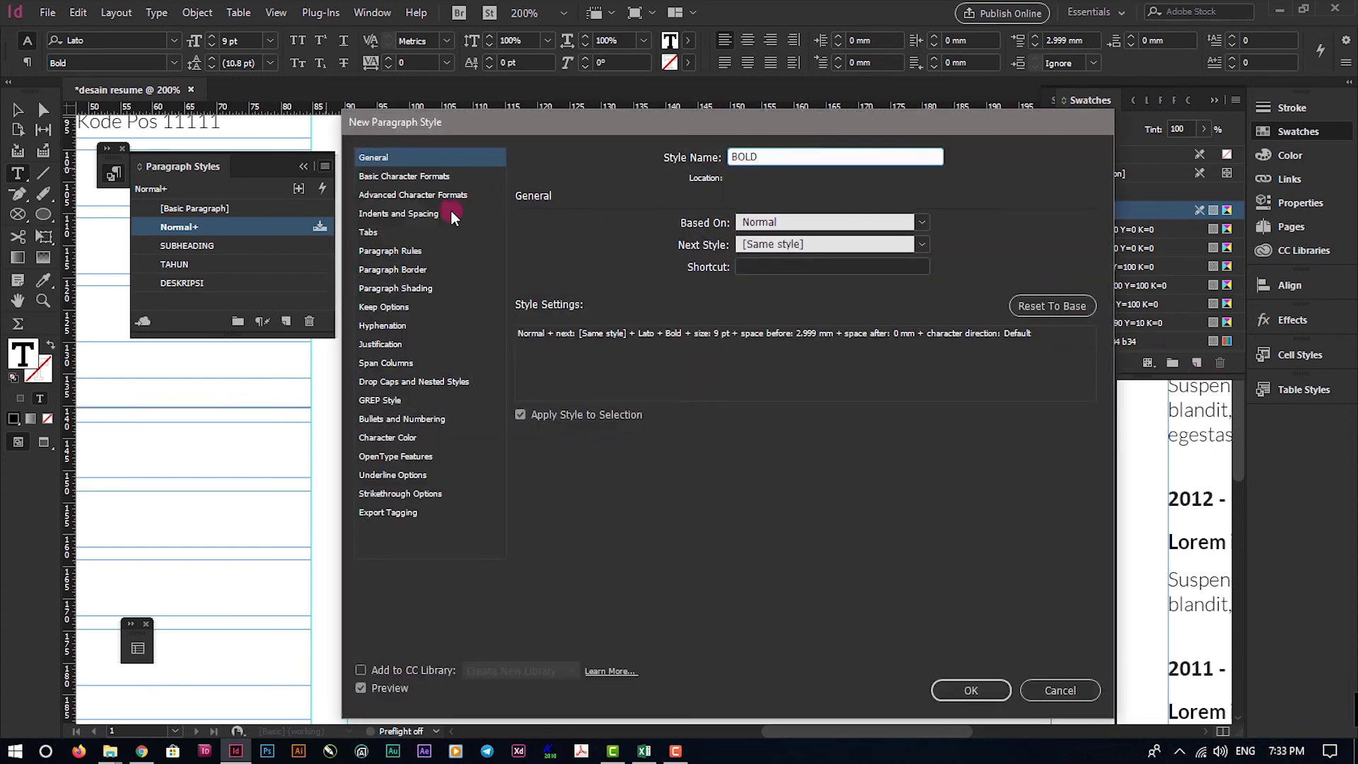
Set the BOLD style's space before to 0 and space after to 1 mm, and save the style
click(450, 213)
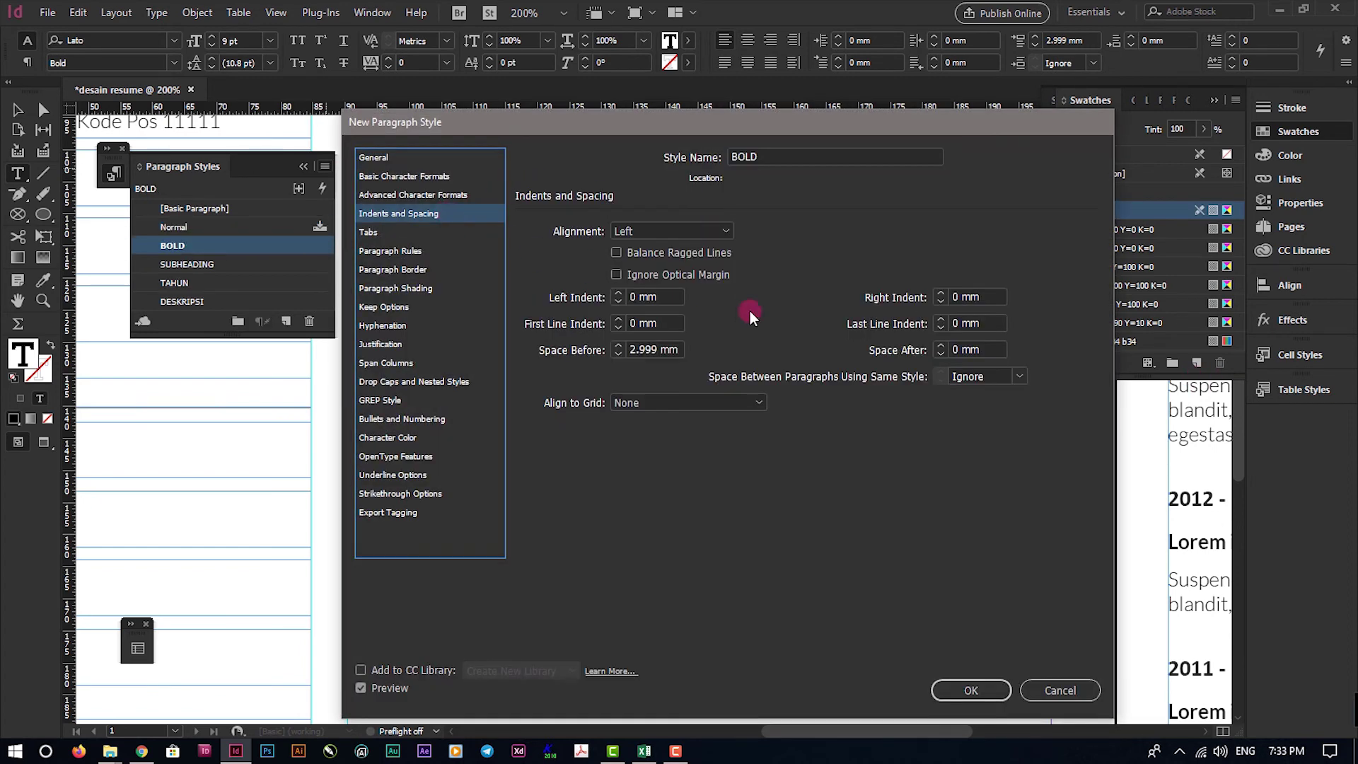
double_click(657, 349)
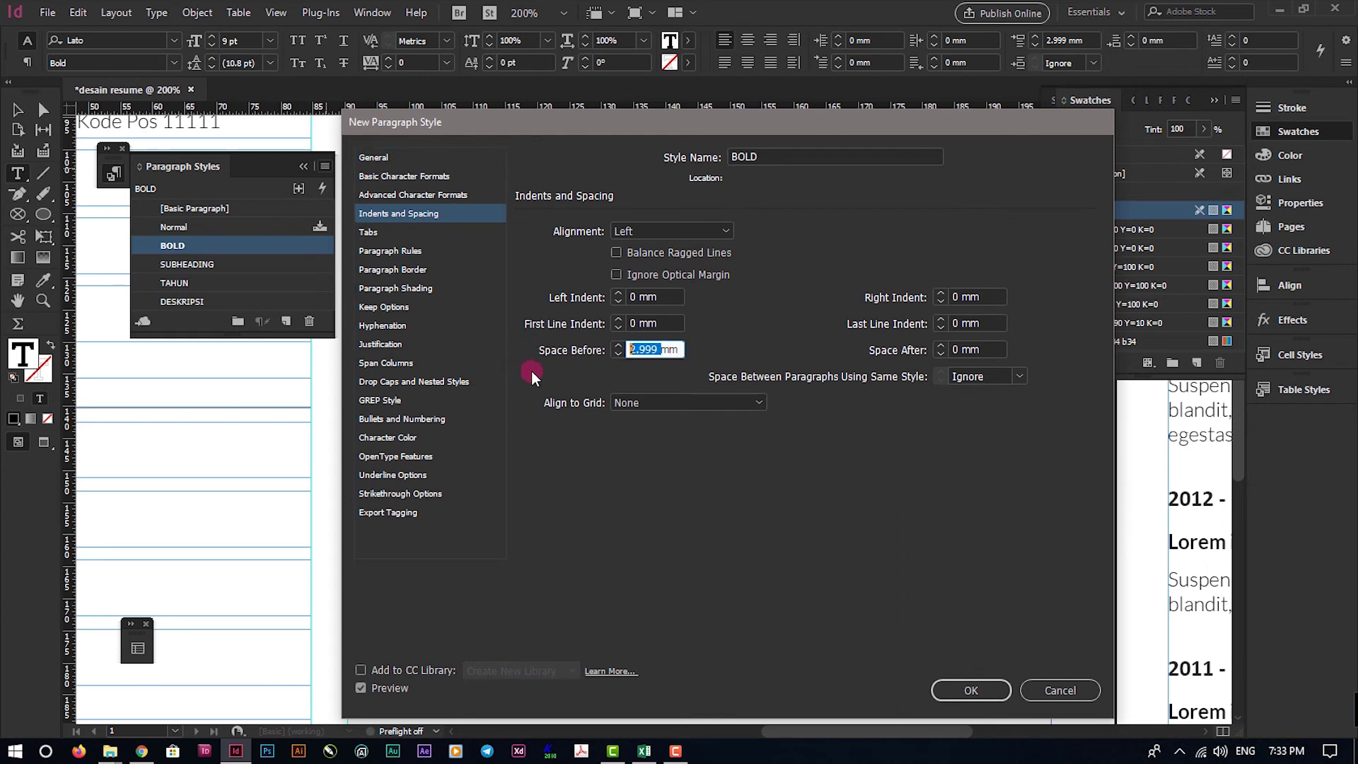
text(0)
click(993, 350)
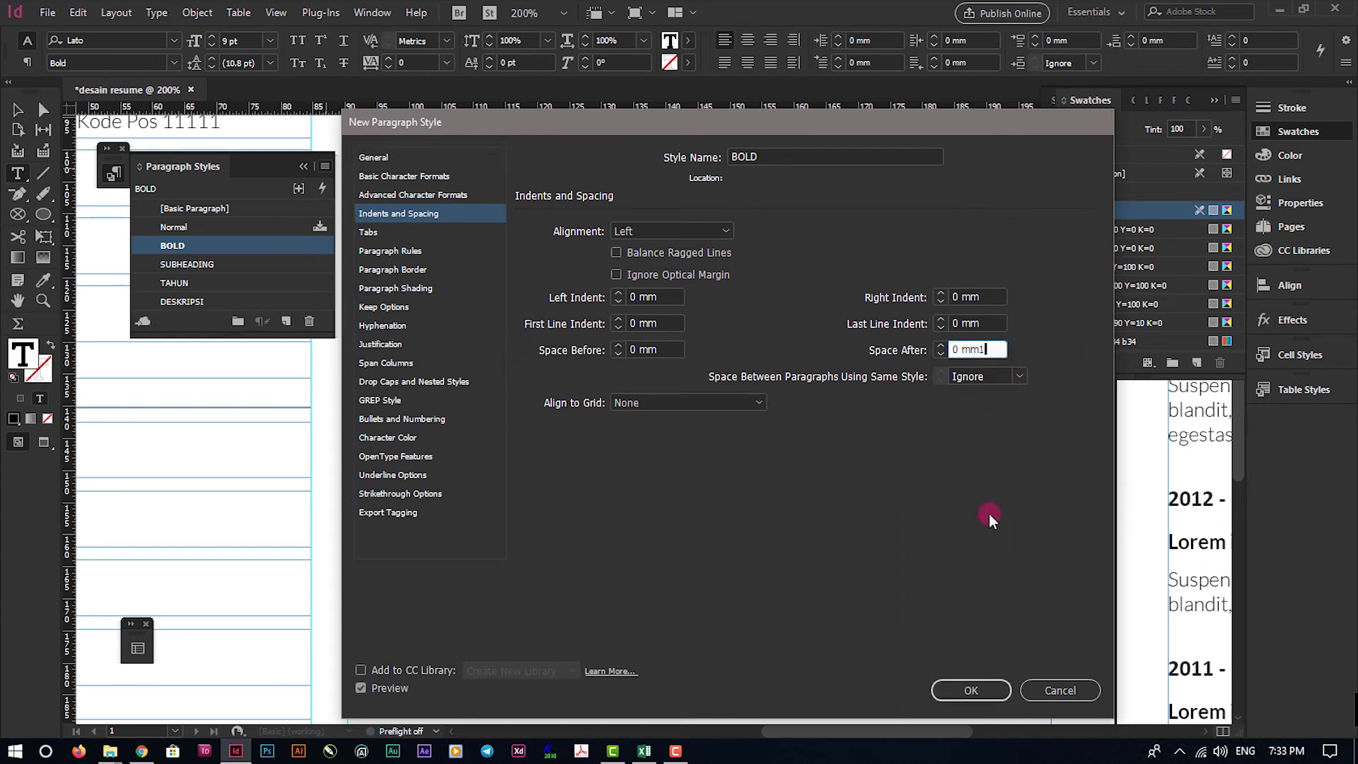
double_click(987, 348)
text(1)
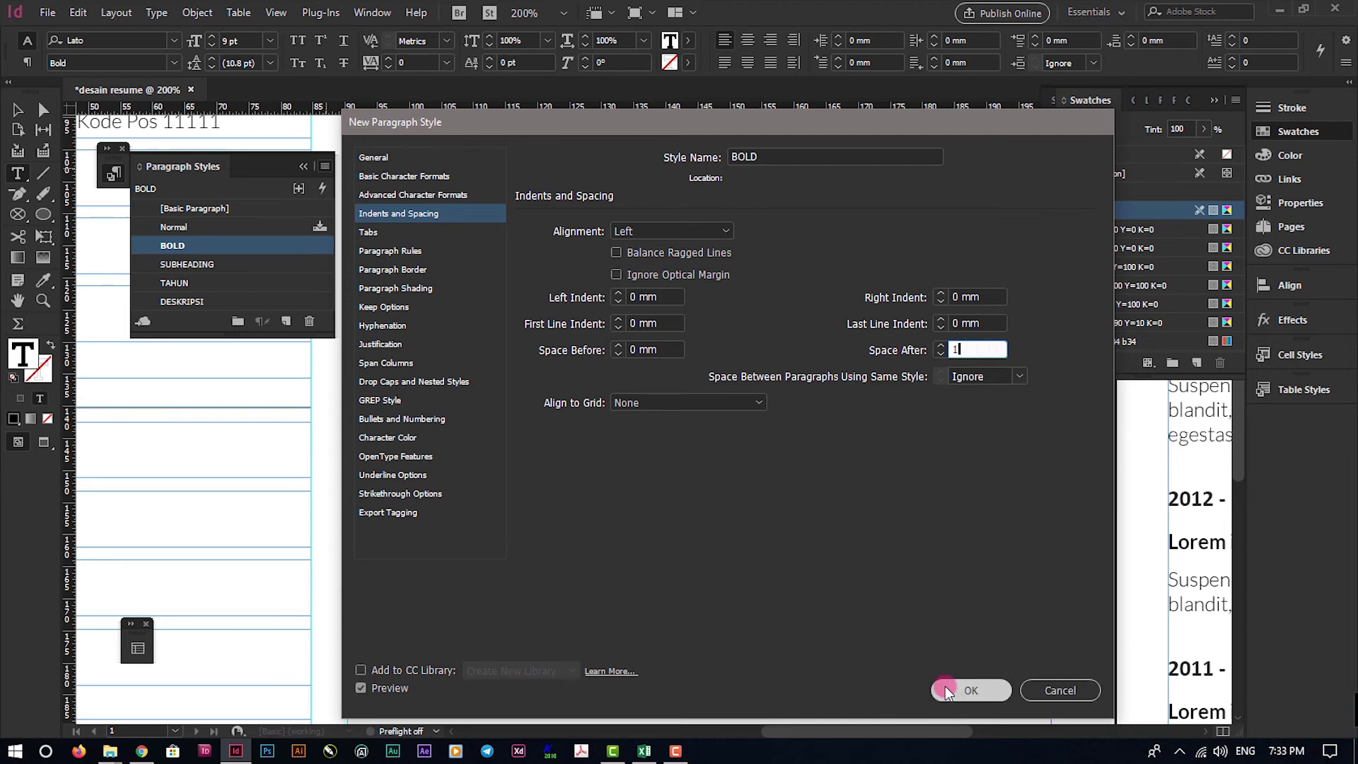
click(433, 179)
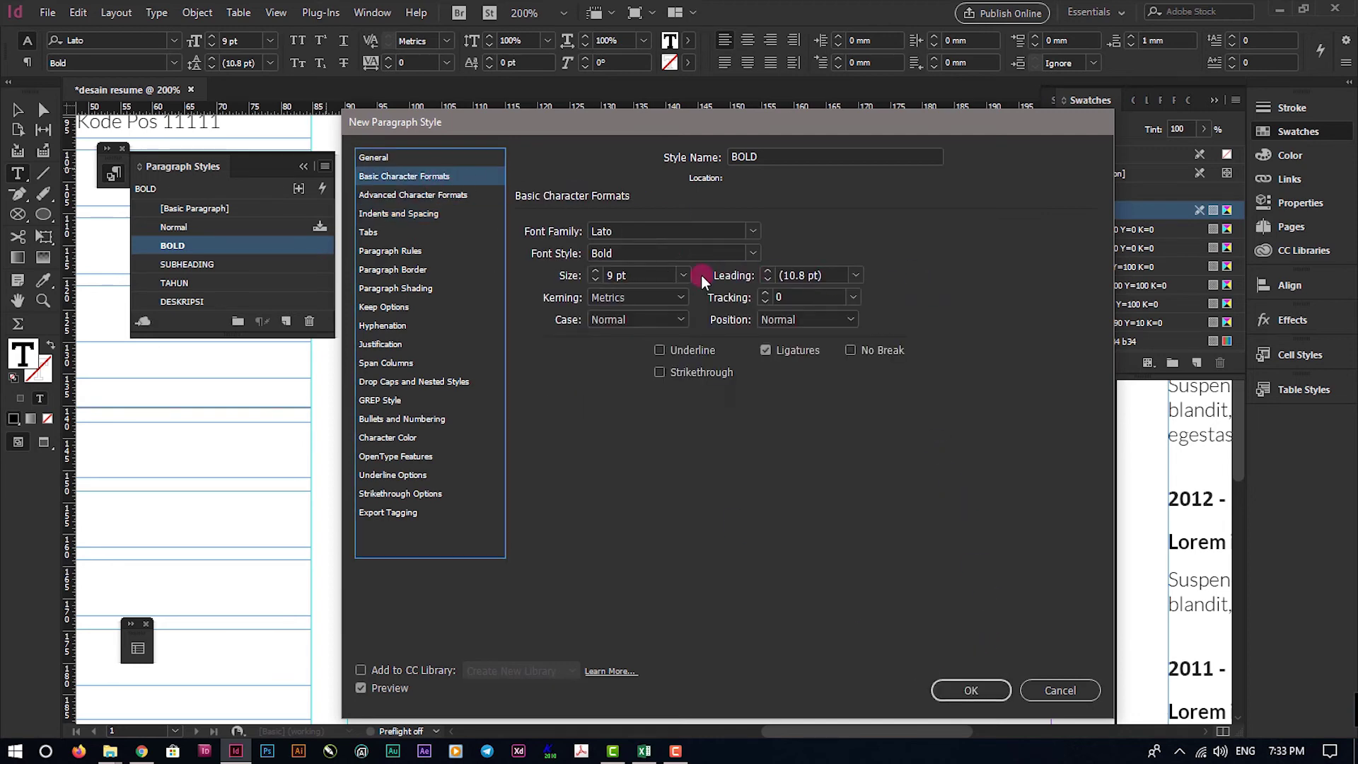
click(979, 695)
Apply DESKRIPSI to the 2016 - 2018 description and TAHUN to the 2014 - 2016 line
click(597, 381)
click(493, 344)
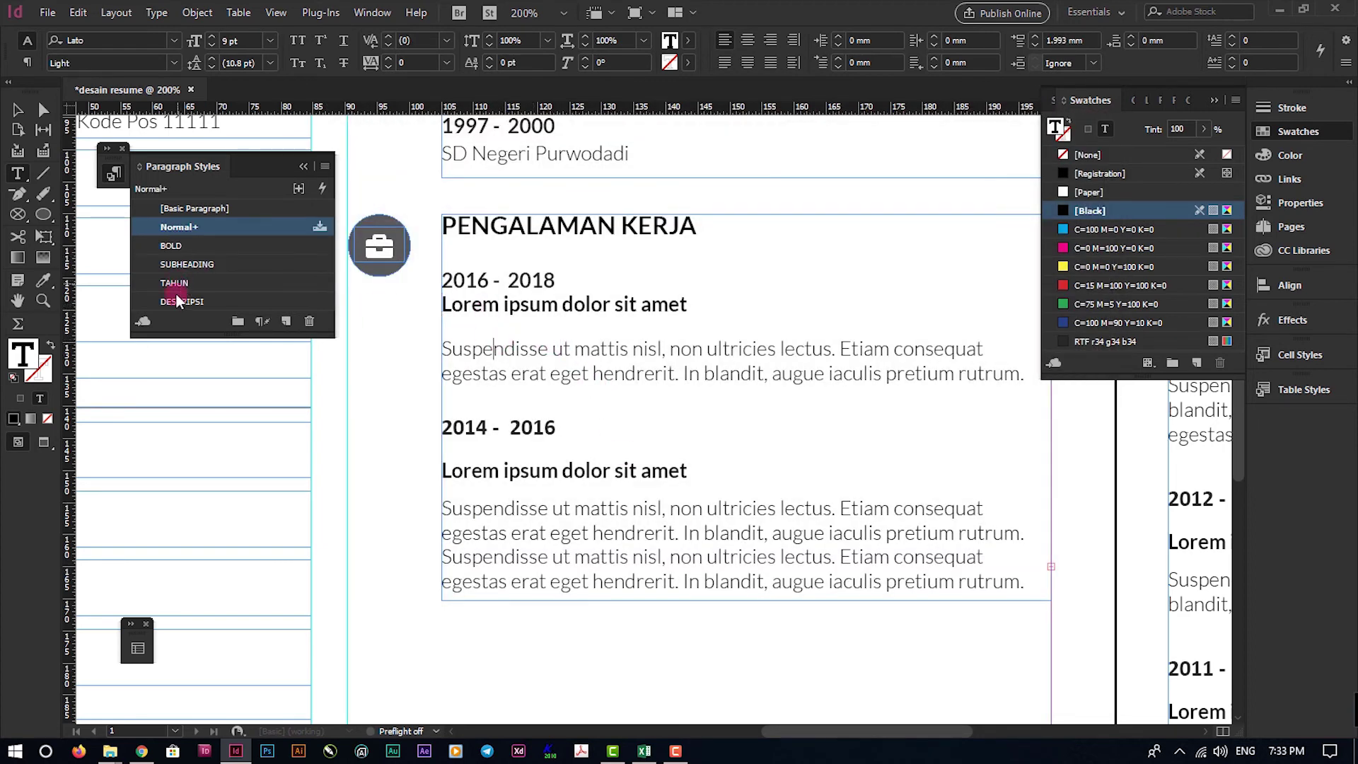
scroll(491, 319, down, 3)
click(192, 280)
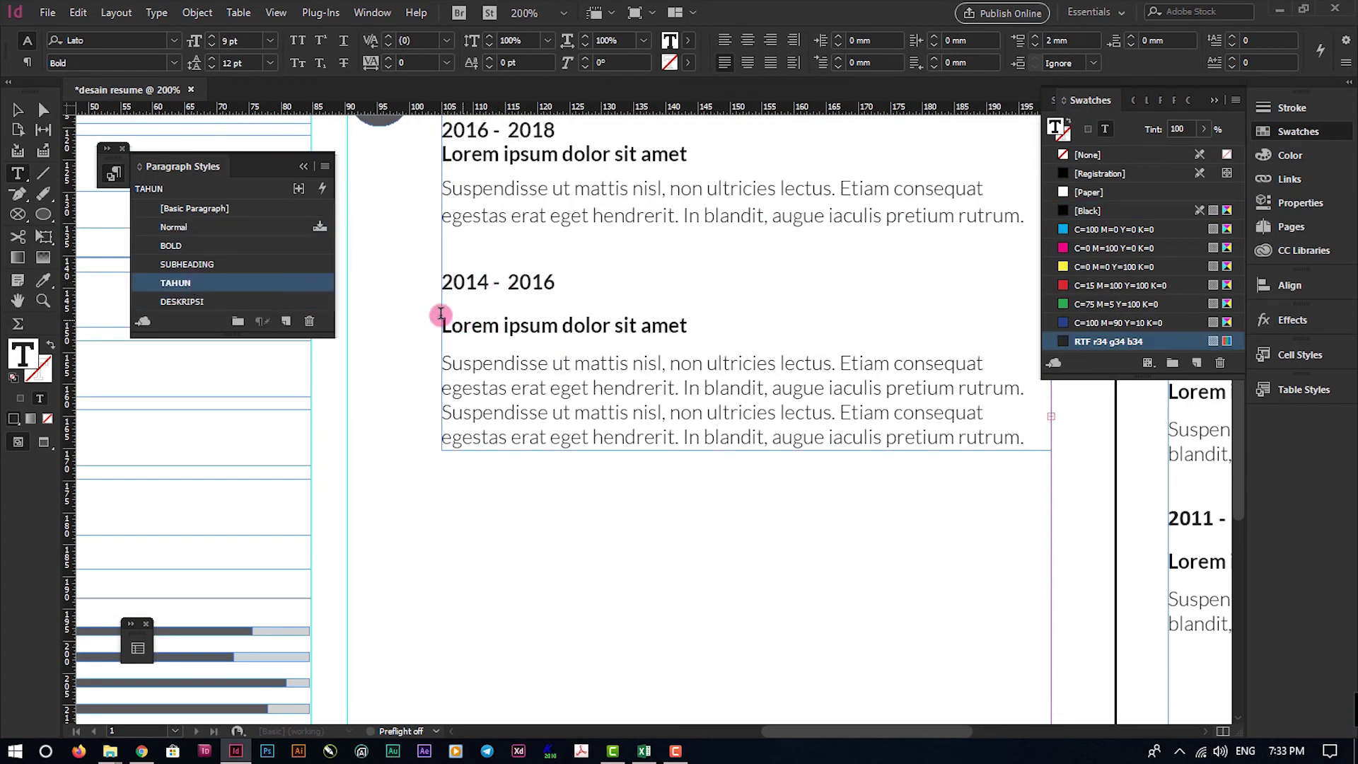
click(444, 321)
click(182, 301)
scroll(562, 274, down, 1)
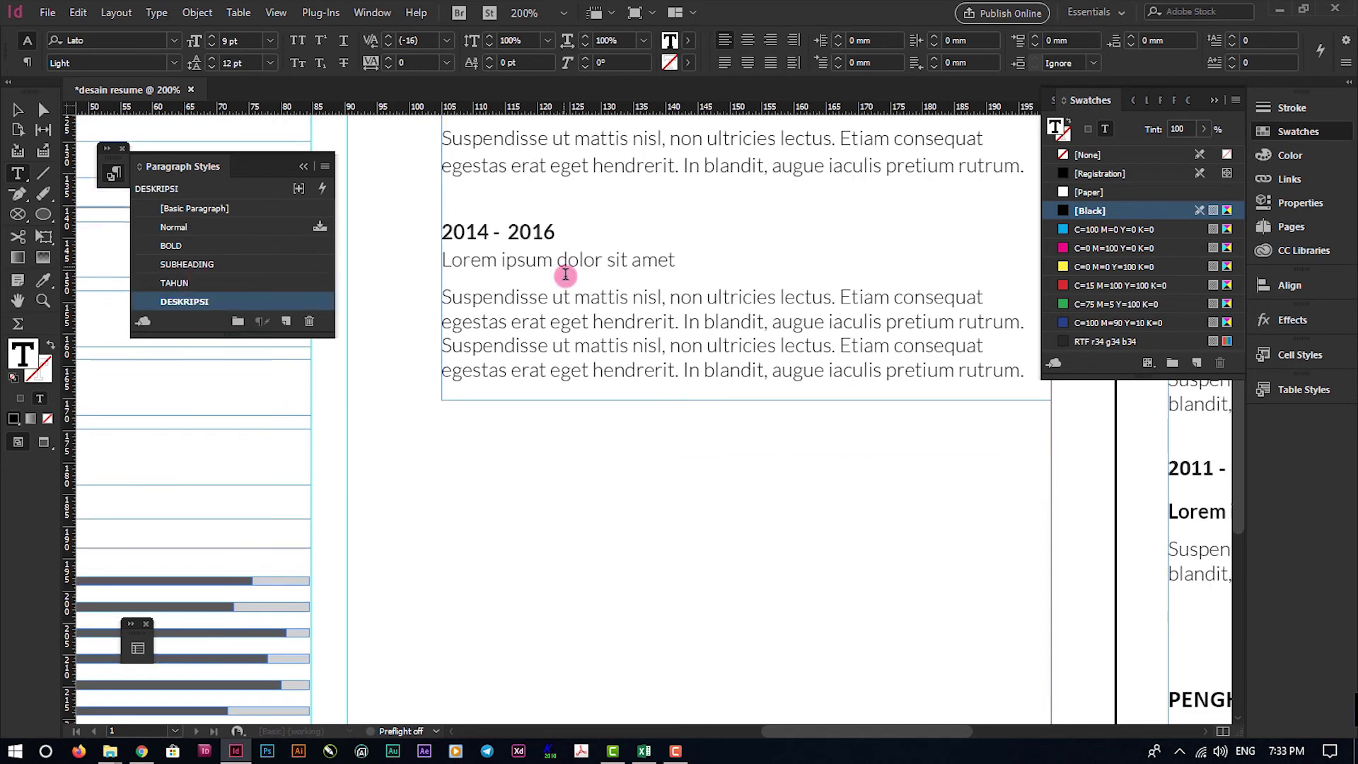
key(ctrl+z)
Place the BOLD style below TAHUN, and style the 2014 - 2016 entry with BOLD on its title and DESKRIPSI on its description
click(188, 301)
click(462, 234)
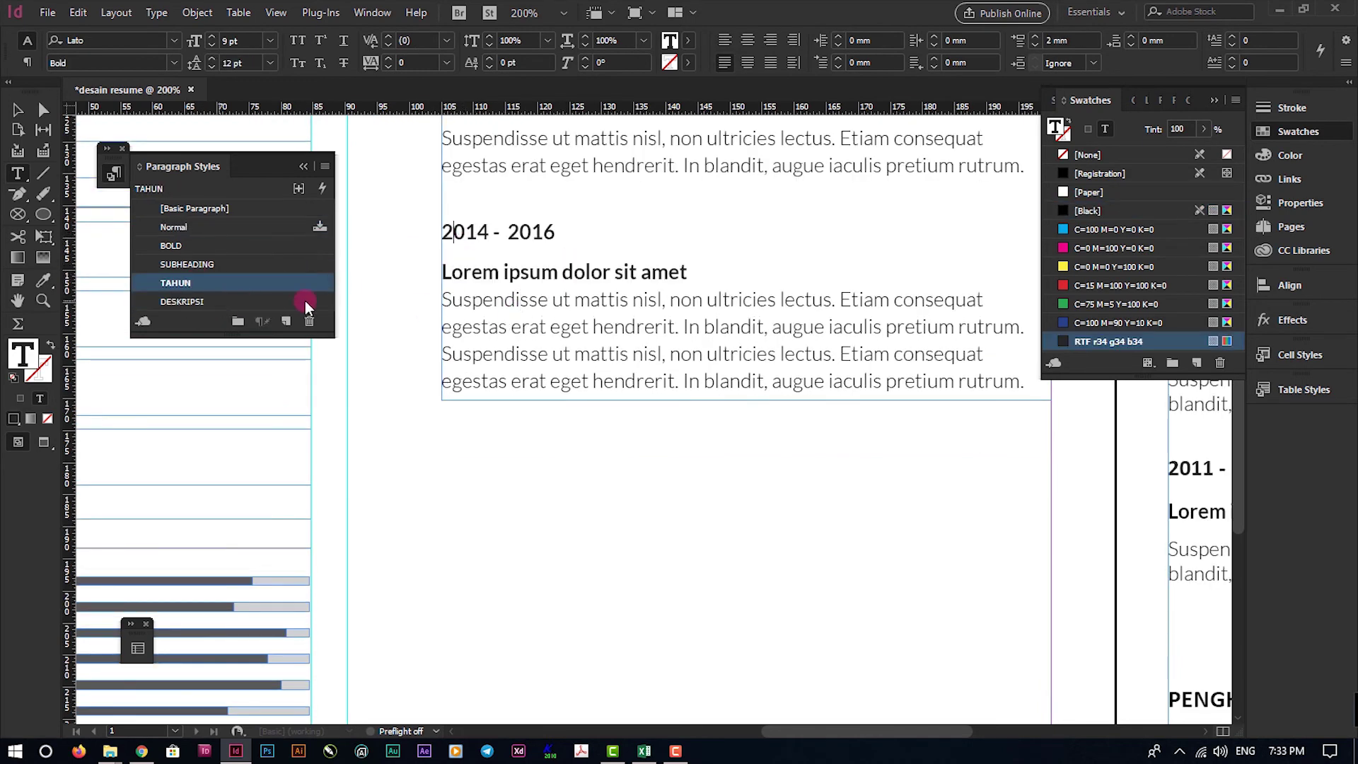
drag(166, 247, 176, 293)
click(176, 287)
scroll(564, 312, down, 2)
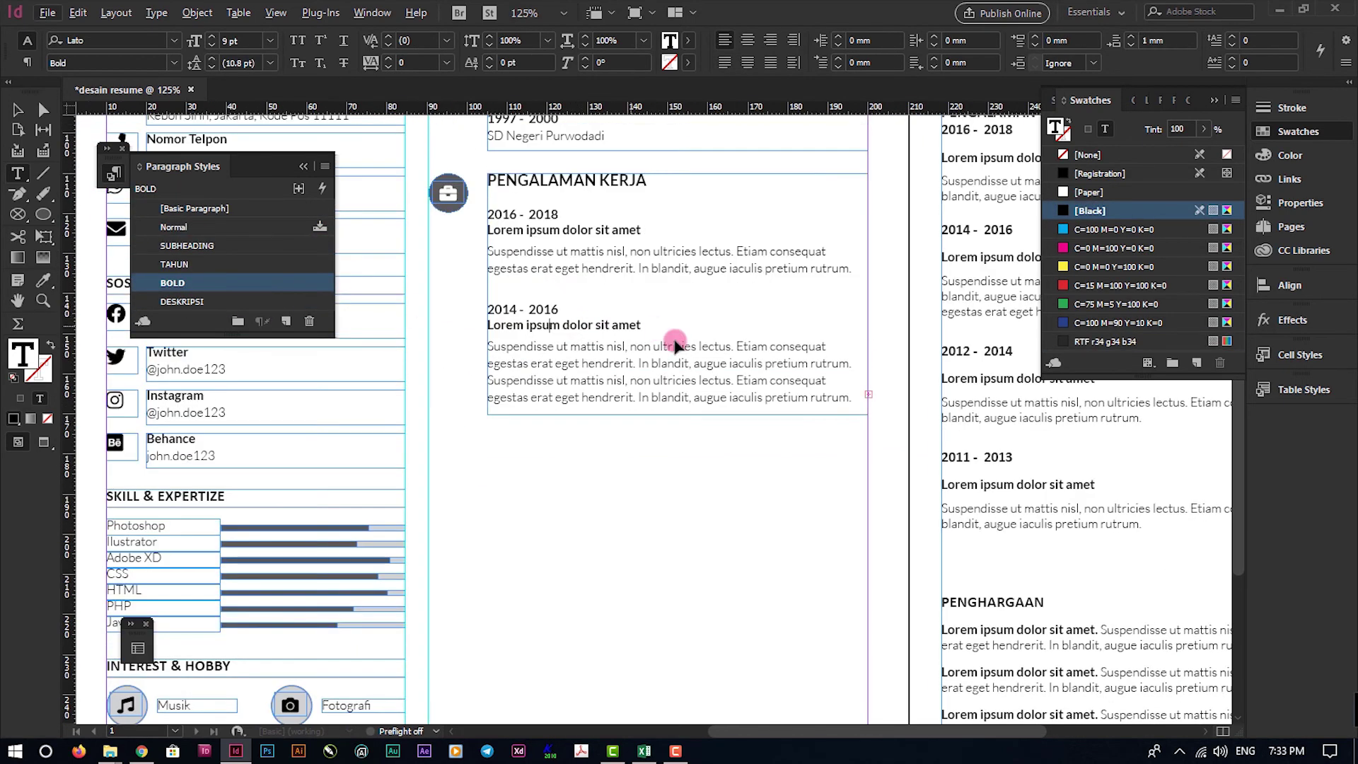
Extend the PENGALAMAN KERJA text frame downward until its remaining entries fit
key(ctrl)
drag(675, 414, 683, 538)
scroll(697, 552, down, 3)
scroll(683, 539, left, 2)
Apply TAHUN to the 2012 - 2014 line, BOLD to the title beneath it, and DESKRIPSI over that title and description
click(604, 296)
click(177, 266)
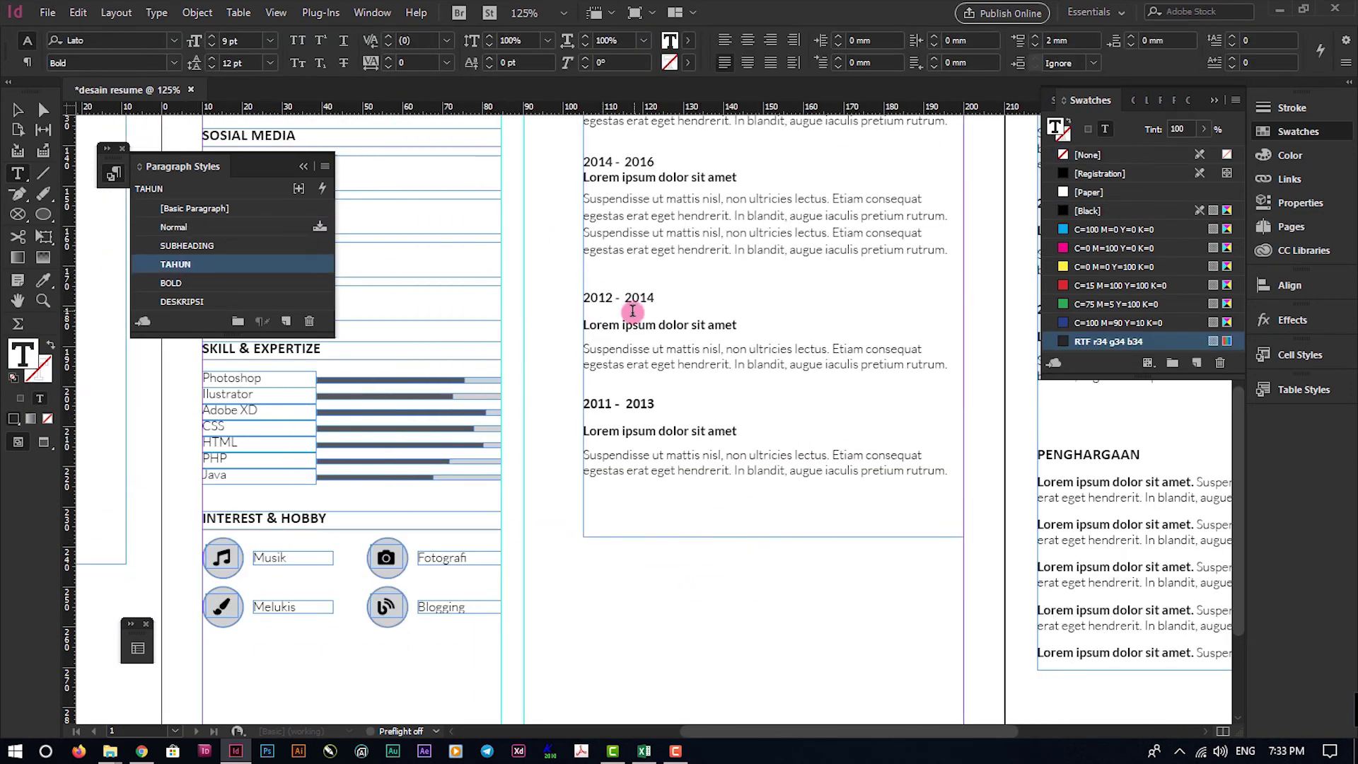
click(640, 327)
click(198, 284)
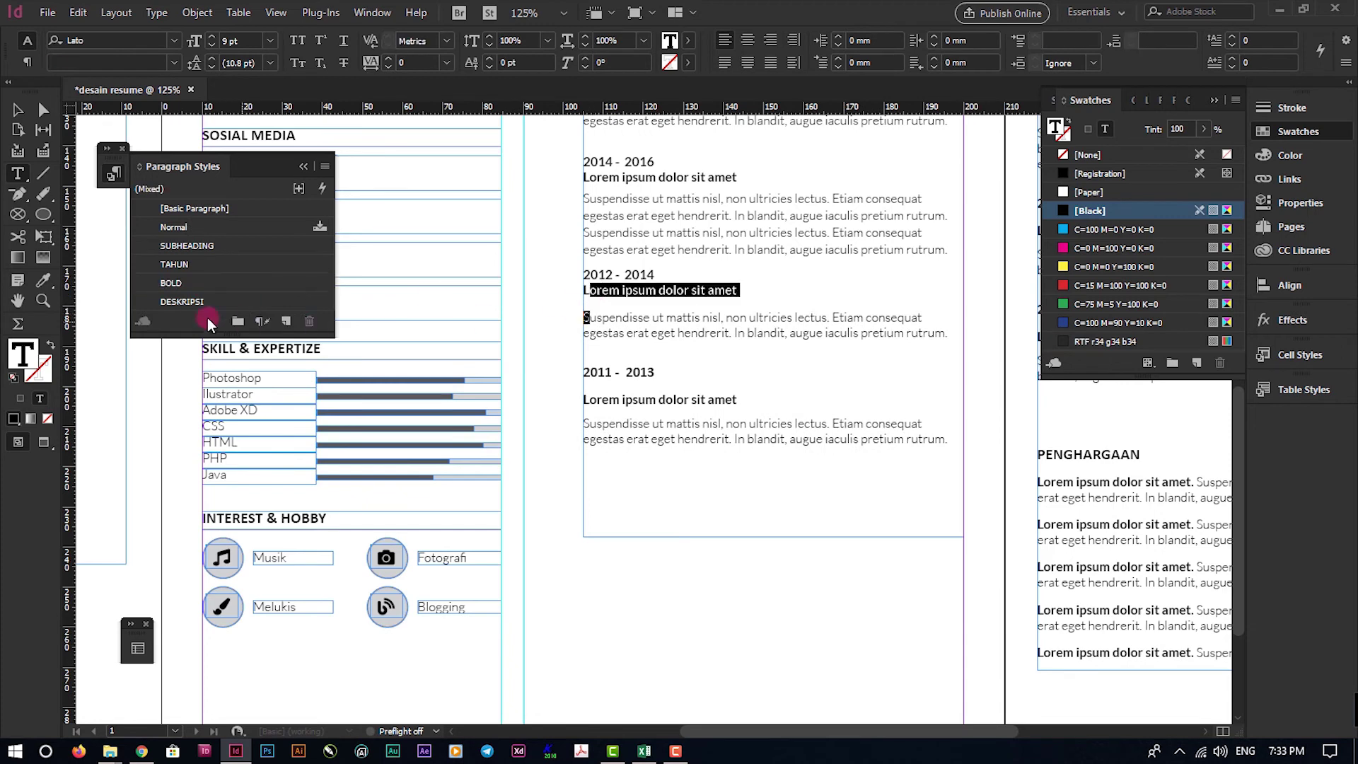
click(184, 301)
Style the 2011 - 2013 entry with TAHUN on the years, BOLD on the title and DESKRIPSI on the description
click(634, 406)
click(179, 227)
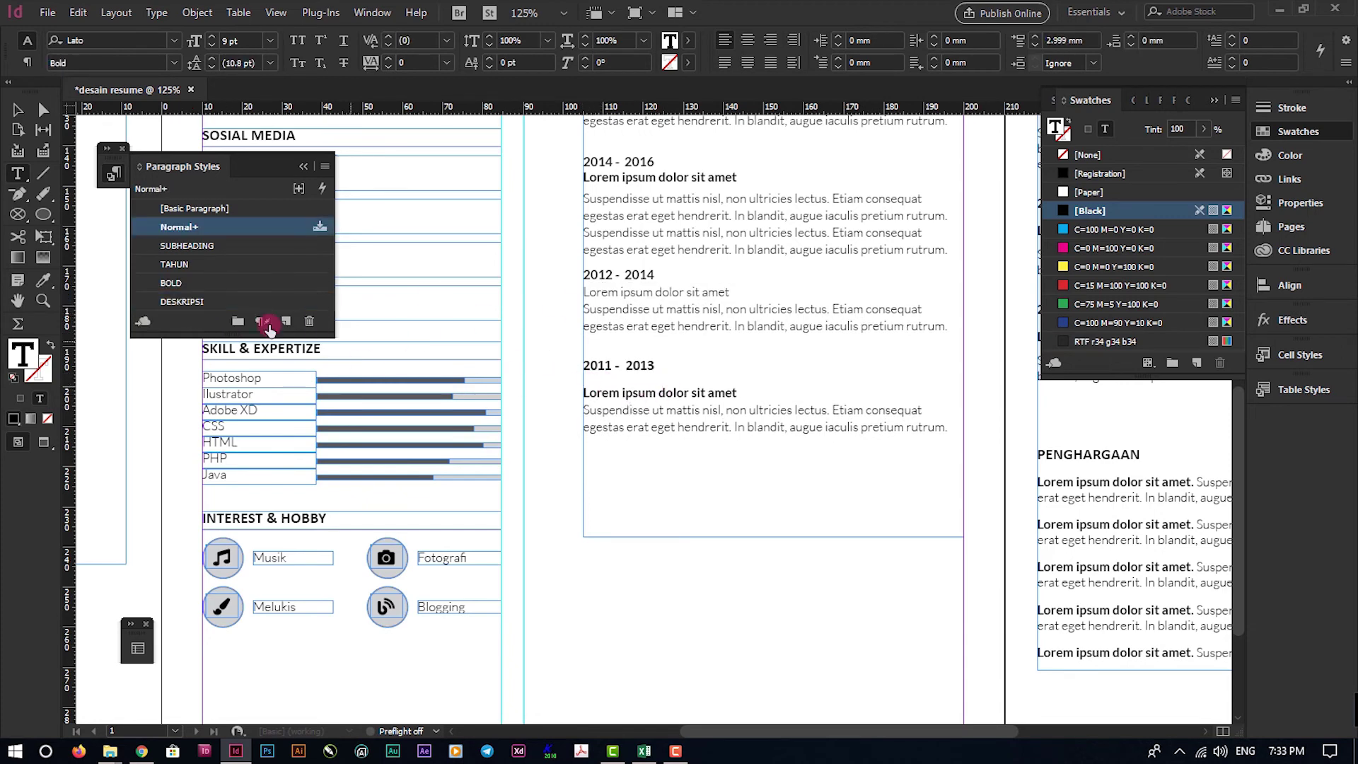
click(189, 266)
scroll(630, 337, up, 4)
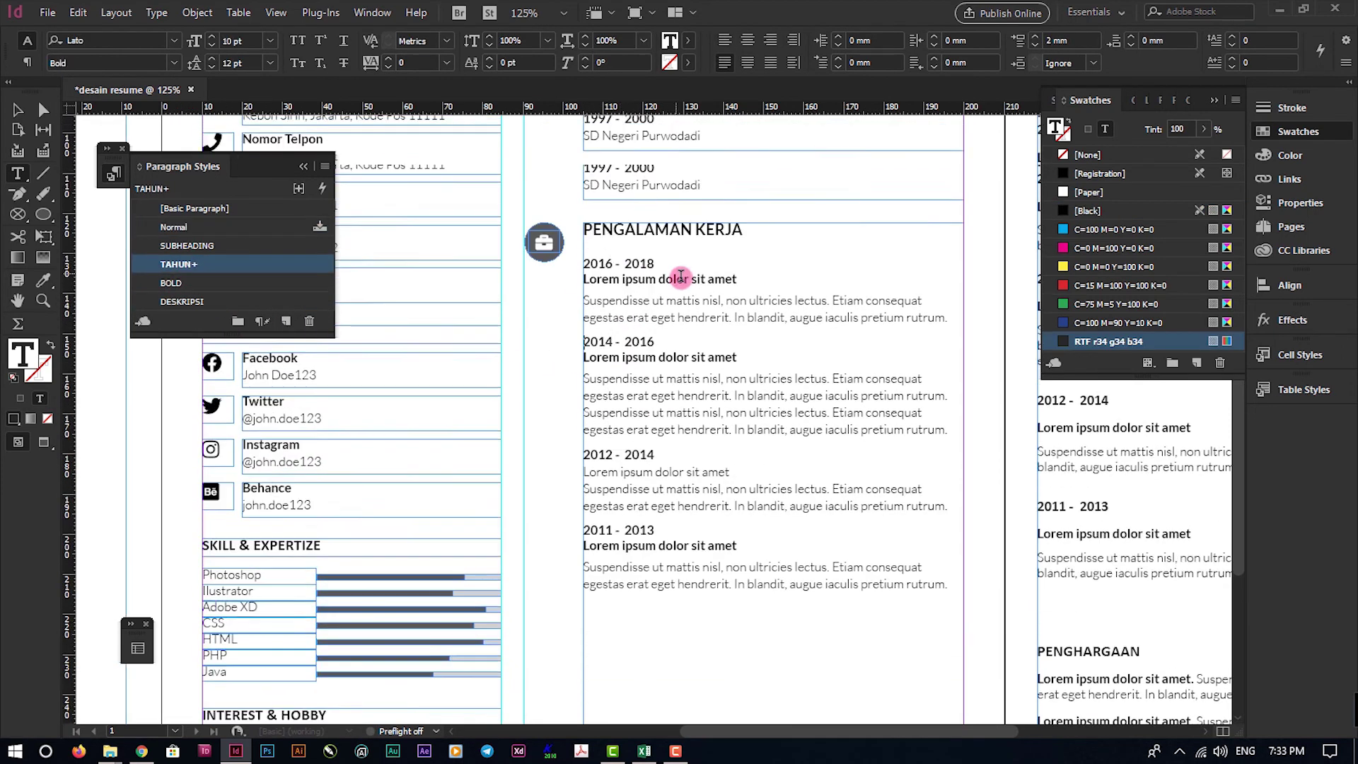
scroll(601, 266, up, 1)
scroll(888, 303, right, 2)
key(Escape)
Shorten the PENGALAMAN KERJA text frame to about 94 mm high so it ends just below its last entry
click(874, 357)
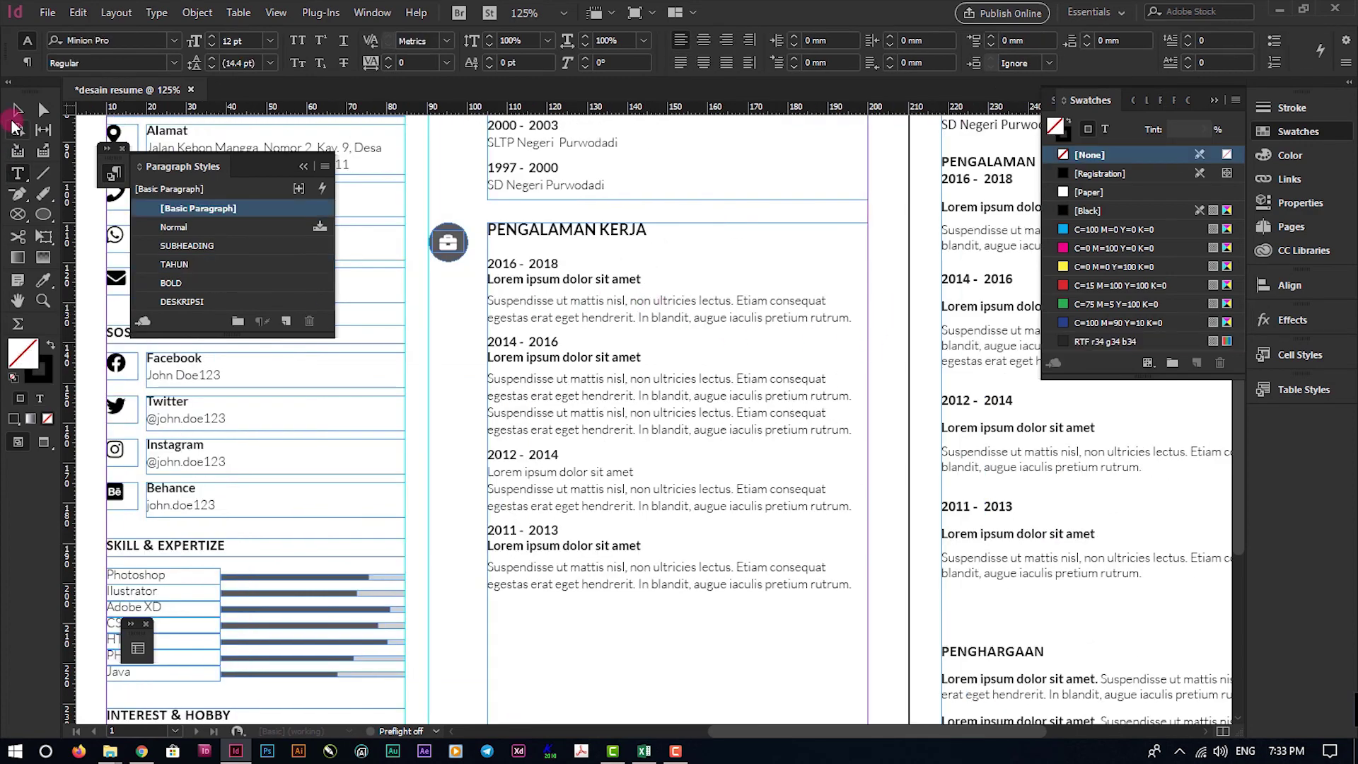
scroll(848, 382, down, 3)
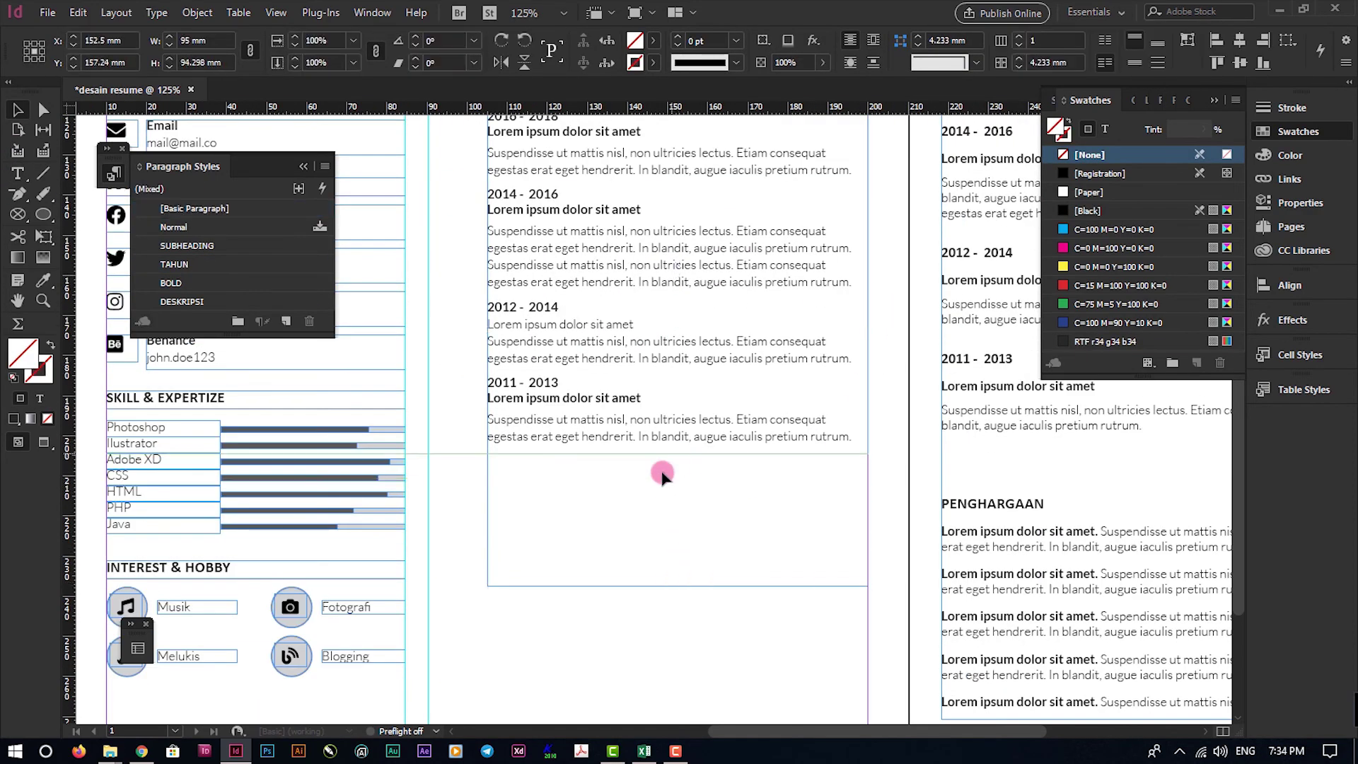
scroll(641, 566, down, 3)
scroll(636, 490, down, 1)
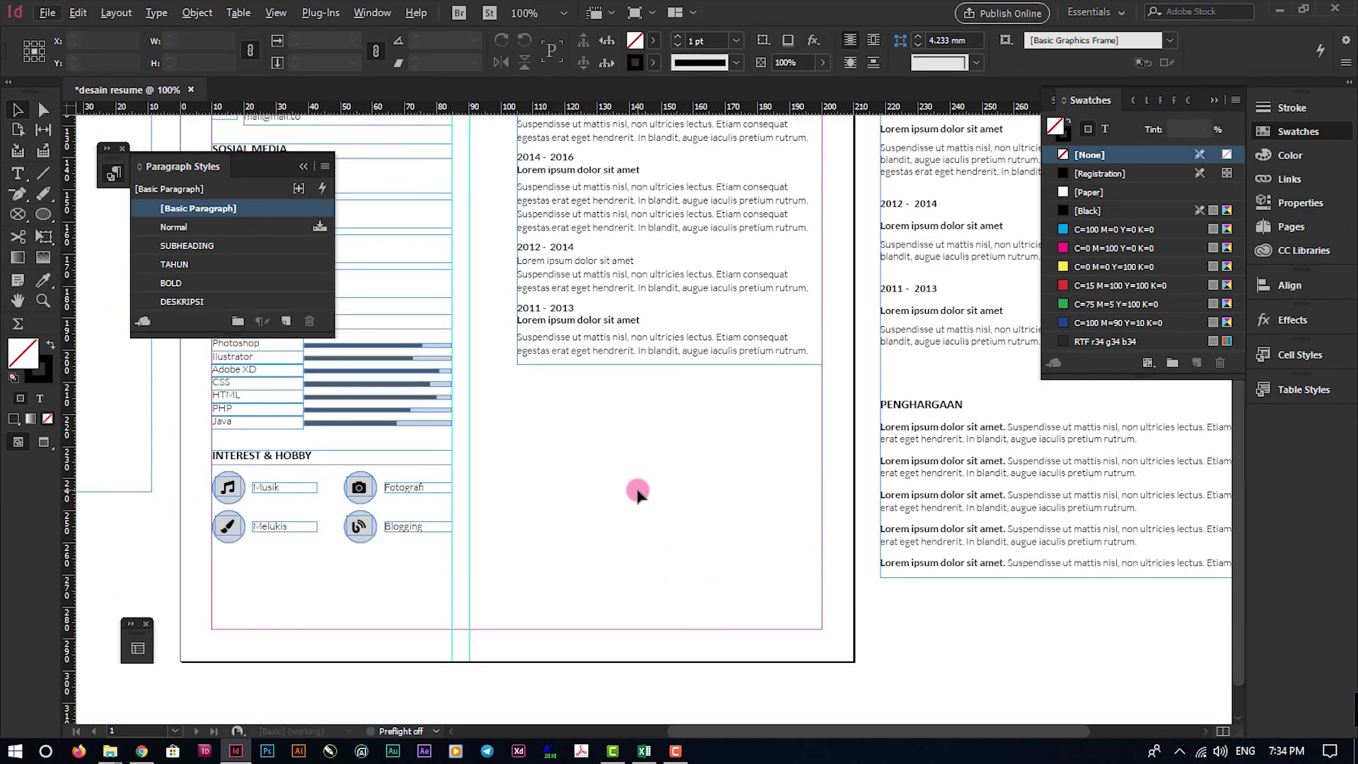
scroll(485, 188, up, 3)
Duplicate the PENGALAMAN KERJA text frame with its briefcase icon directly below the original section
click(584, 281)
scroll(616, 340, down, 2)
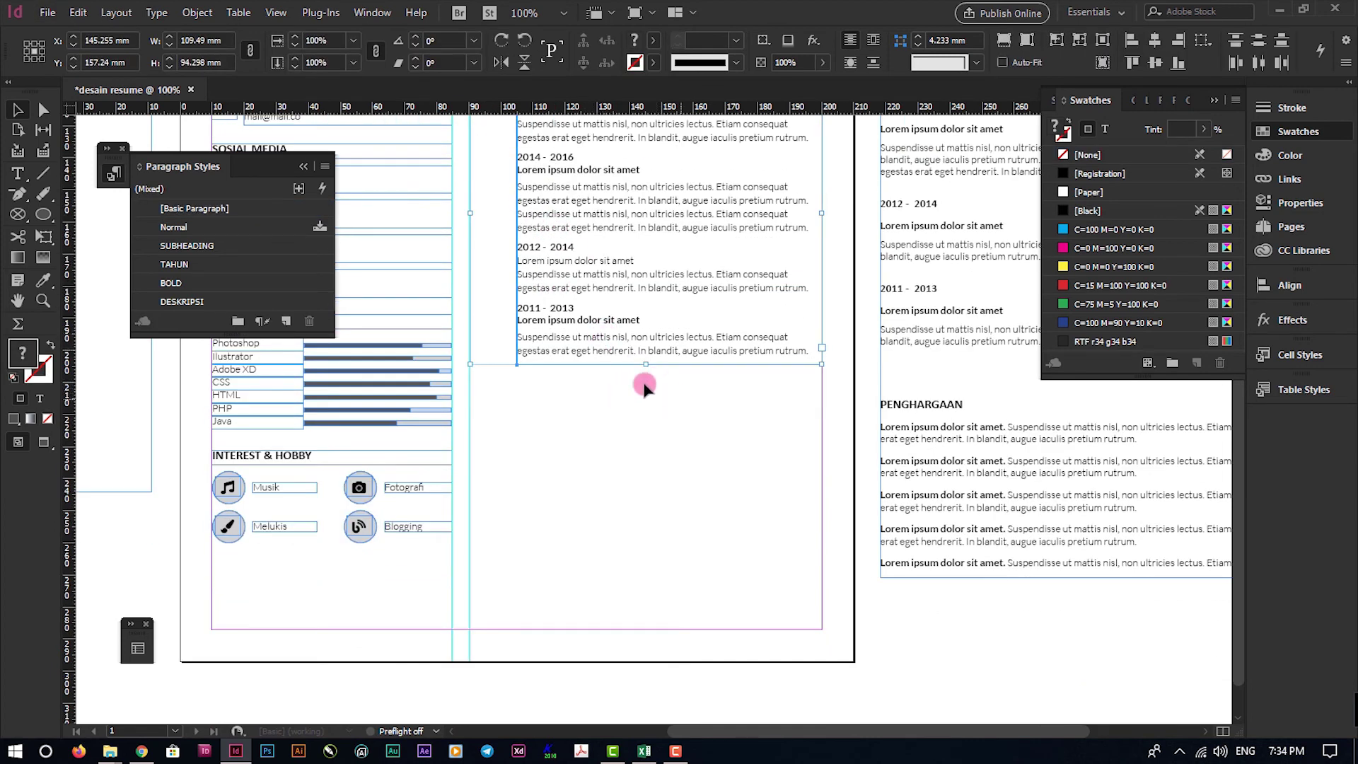
drag(578, 175, 574, 494)
scroll(634, 505, up, 2)
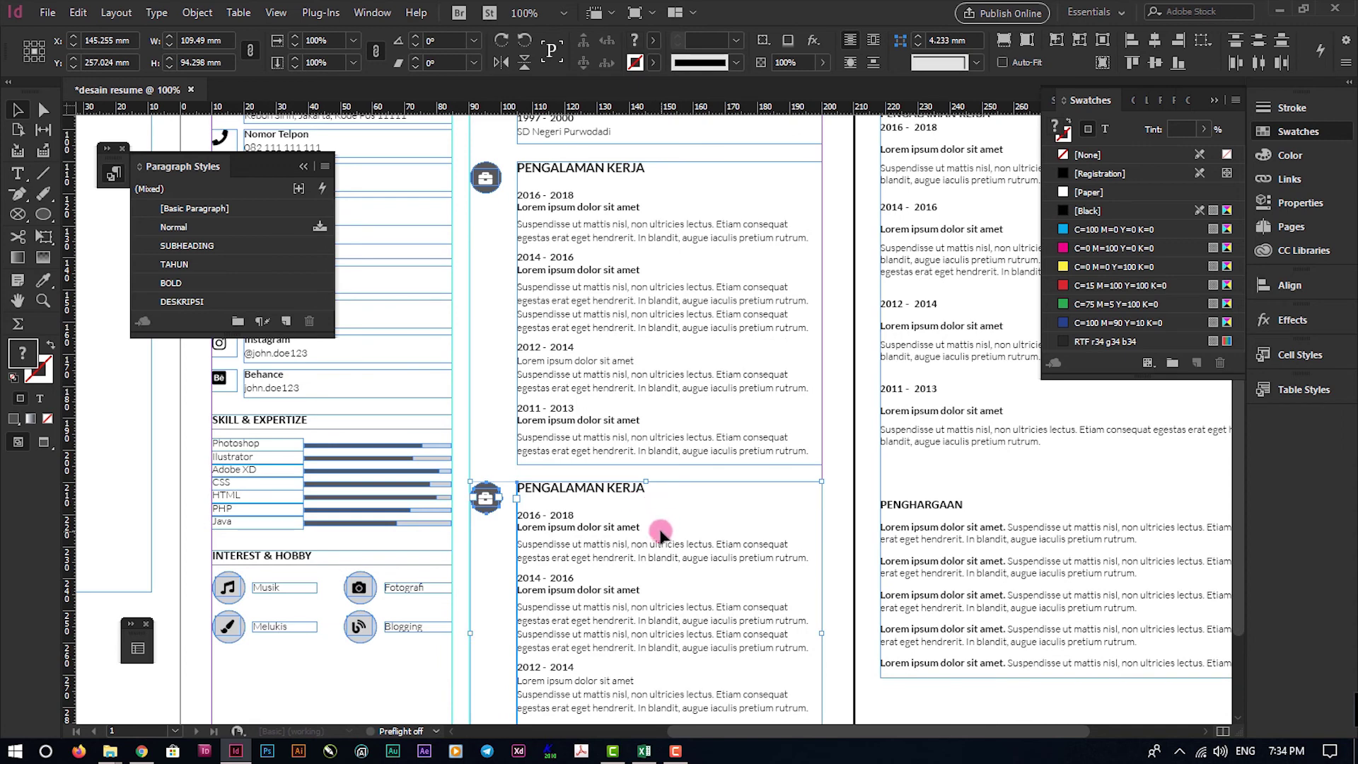
scroll(662, 502, down, 3)
Copy the PENGHARGAAN heading and its entries from the source text and paste them over the duplicated section's text
click(905, 608)
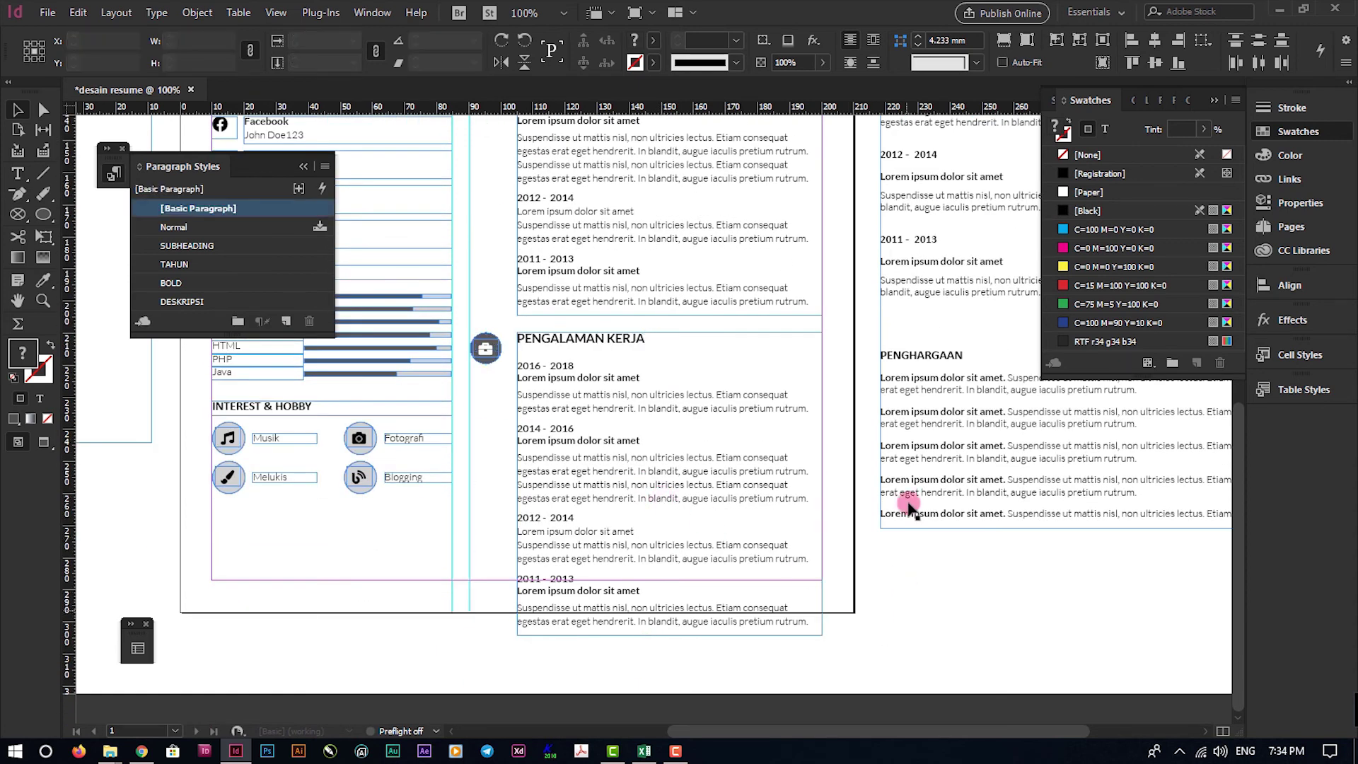
double_click(891, 366)
click(950, 442)
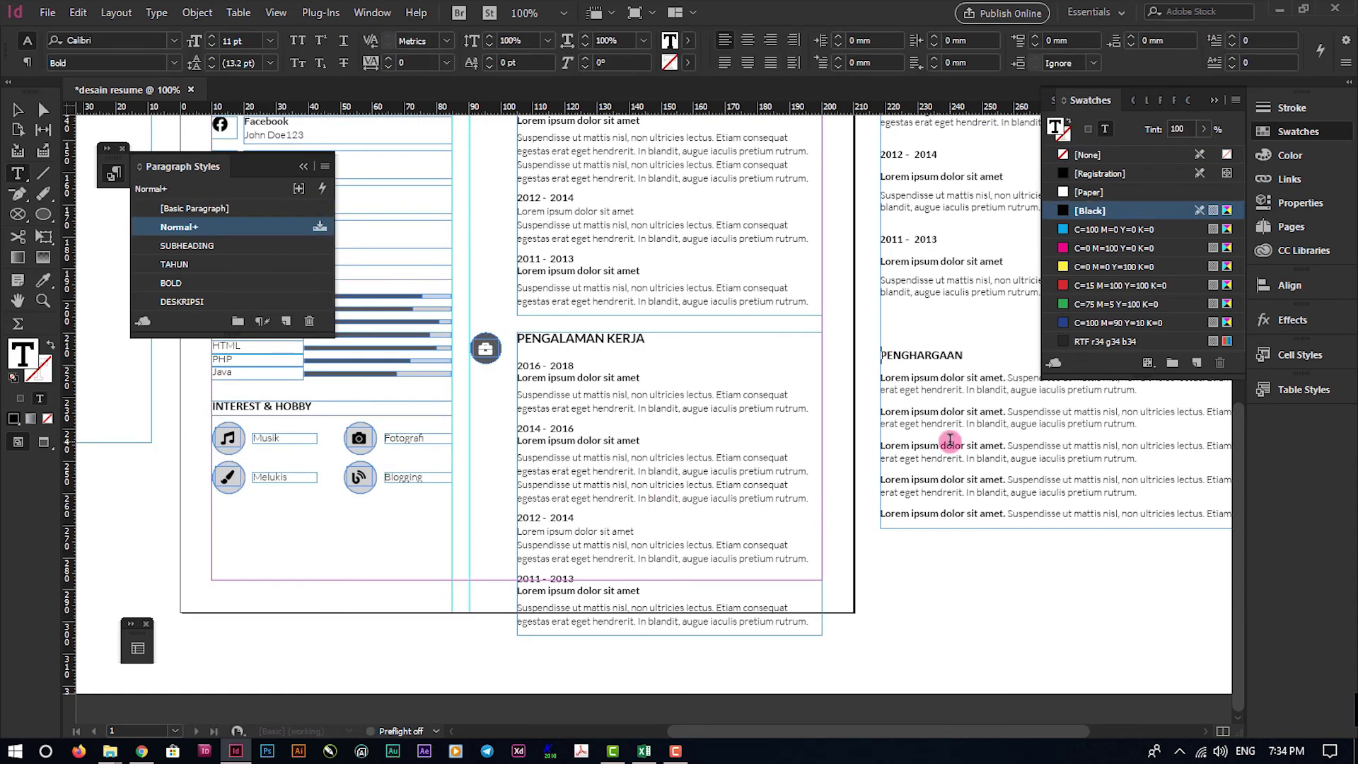
key(ctrl+a)
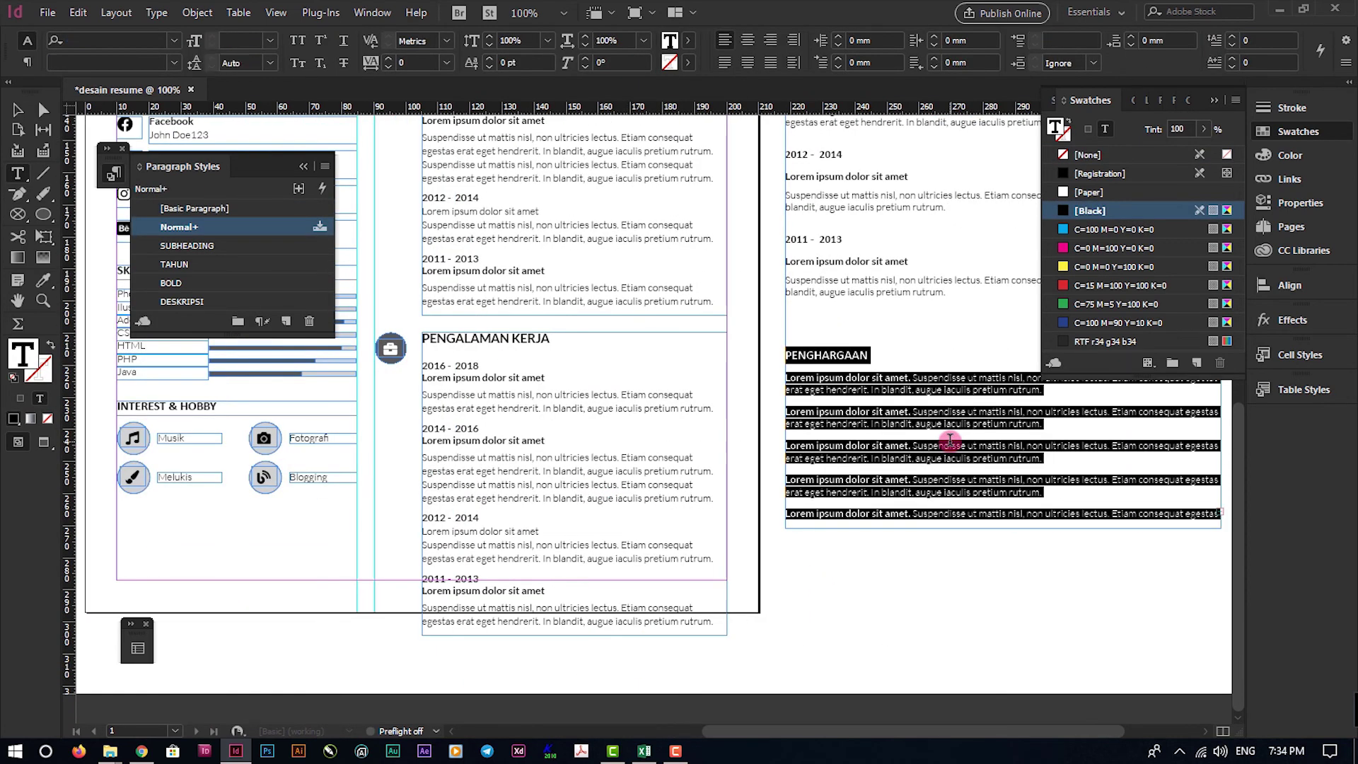
click(476, 416)
key(ctrl+a)
click(479, 394)
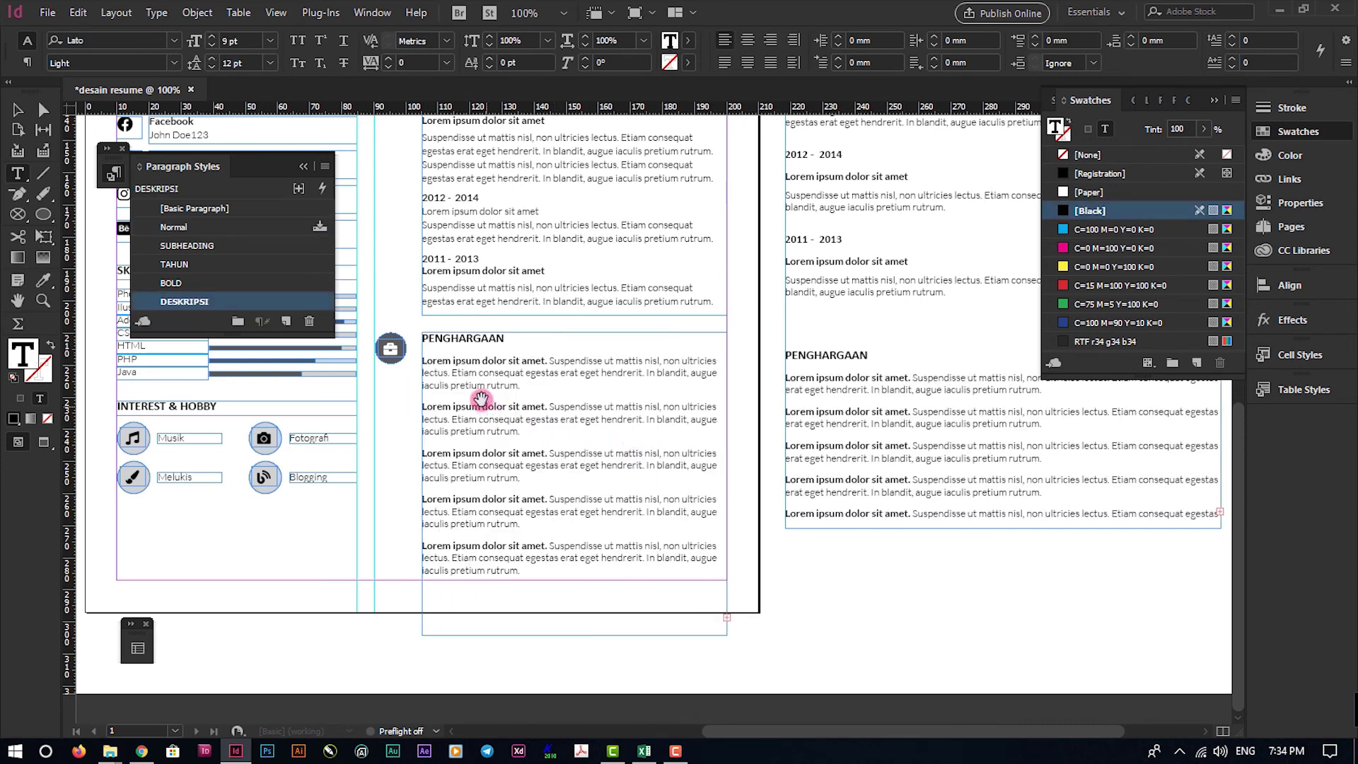
Apply the SUBHEADING style to the PENGHARGAAN heading in the duplicated section
key(ctrl+=)
click(420, 305)
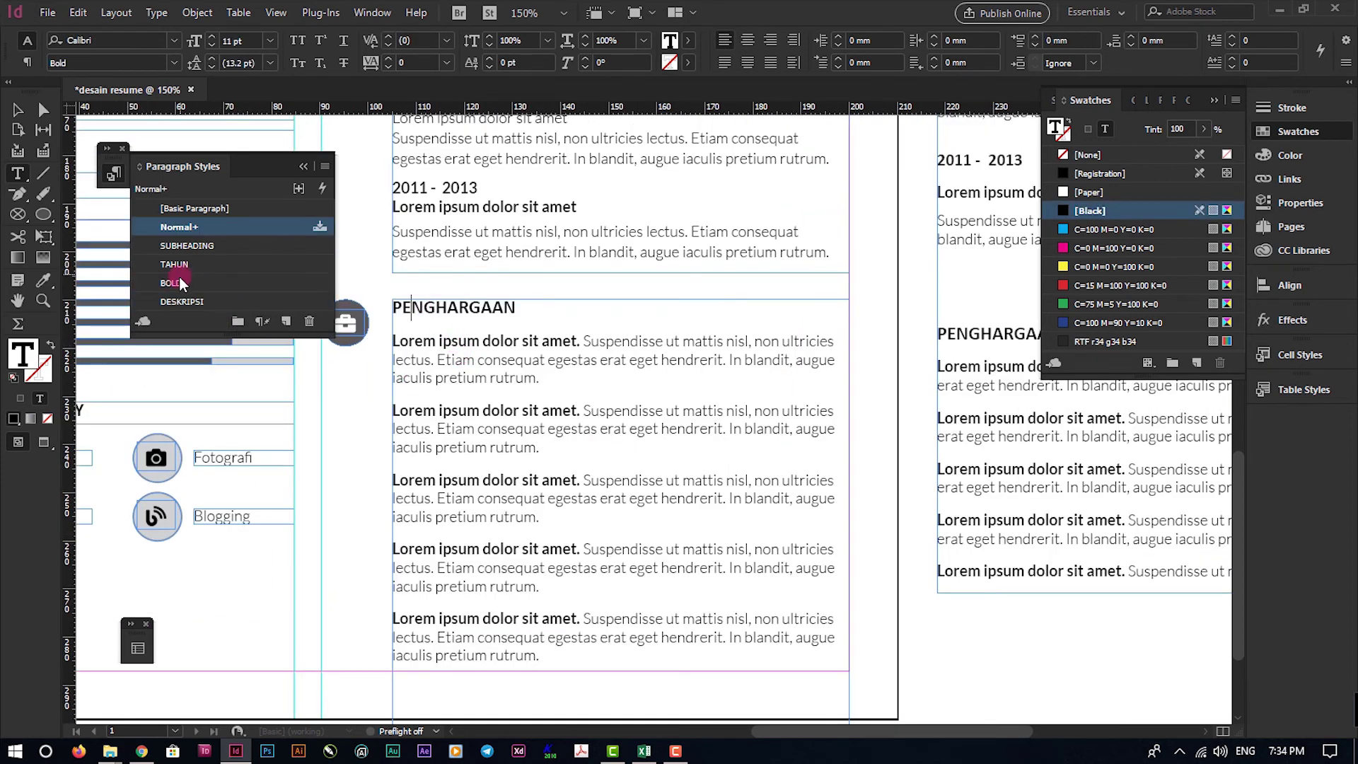
click(191, 246)
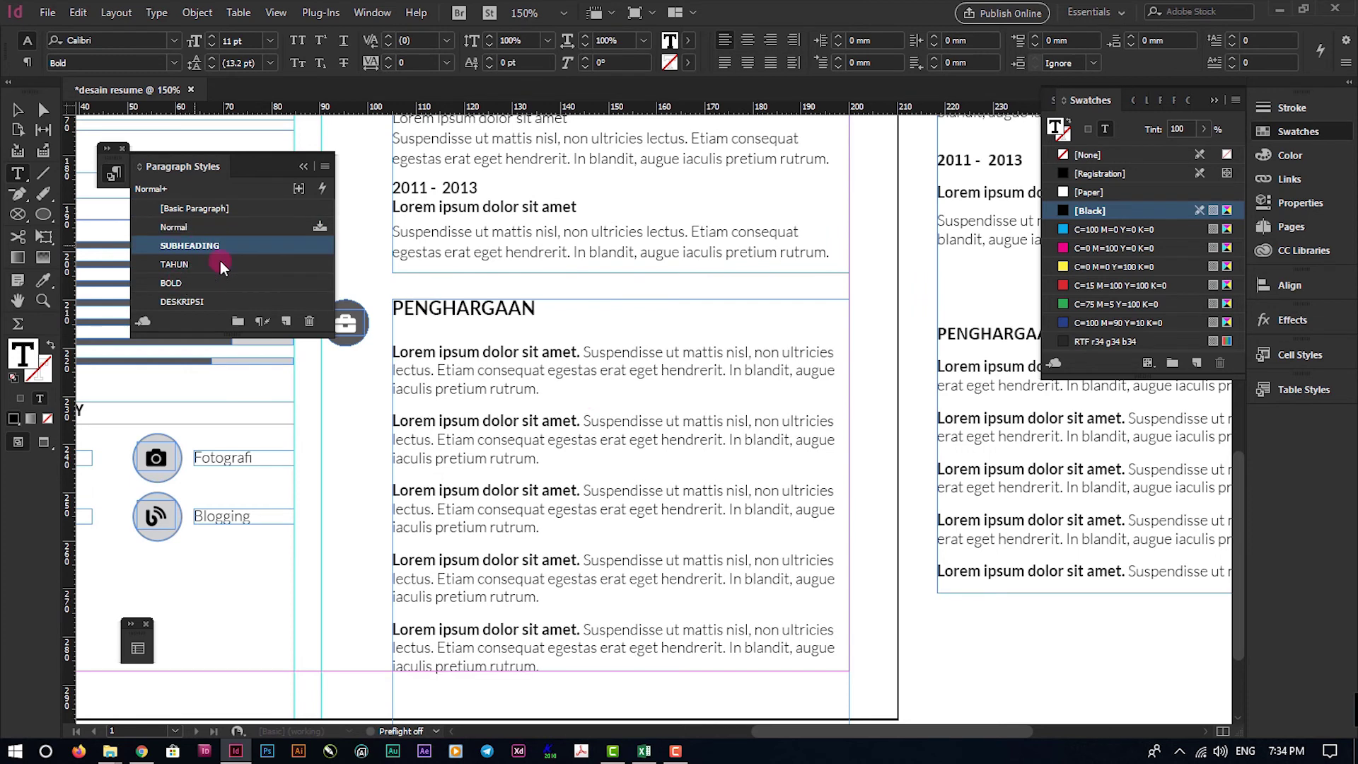
Apply the DESKRIPSI style to all the entries under the PENGHARGAAN heading
scroll(698, 567, down, 3)
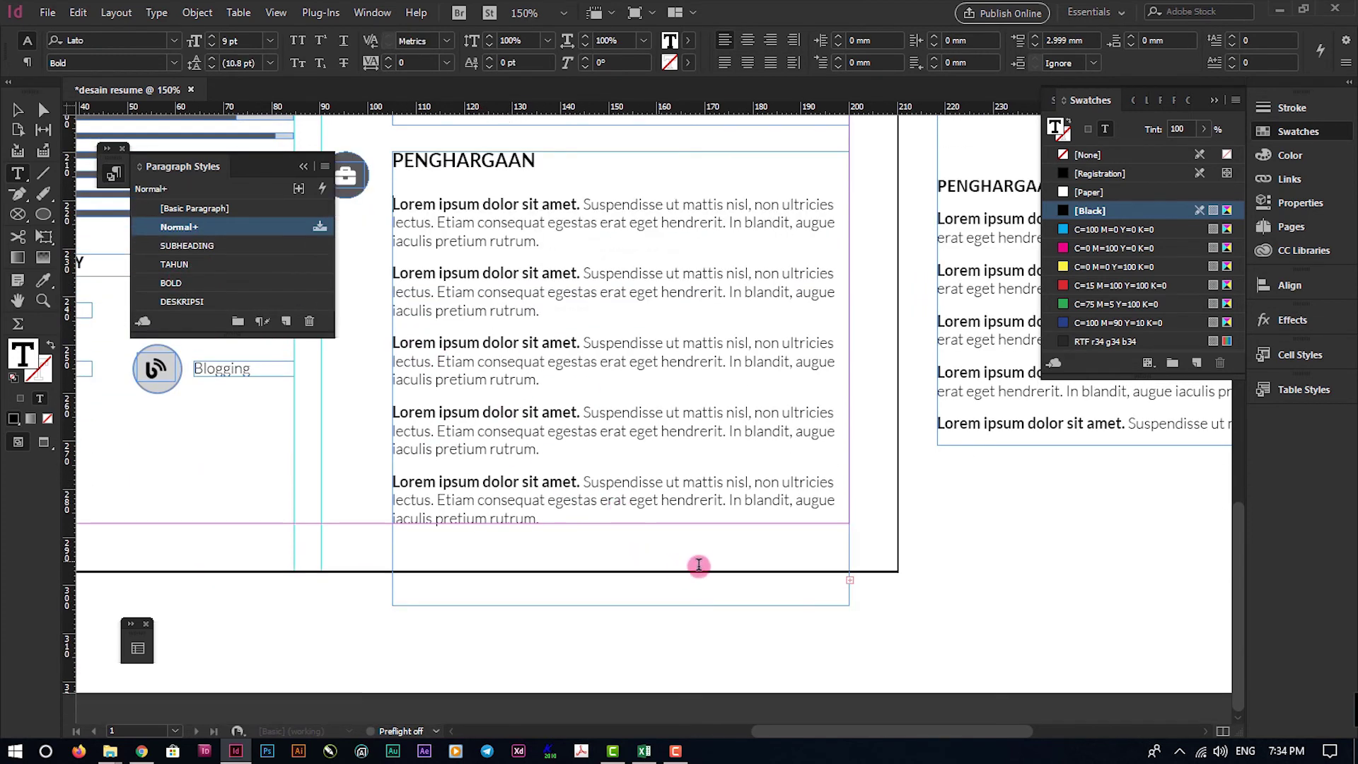
shift+click(691, 549)
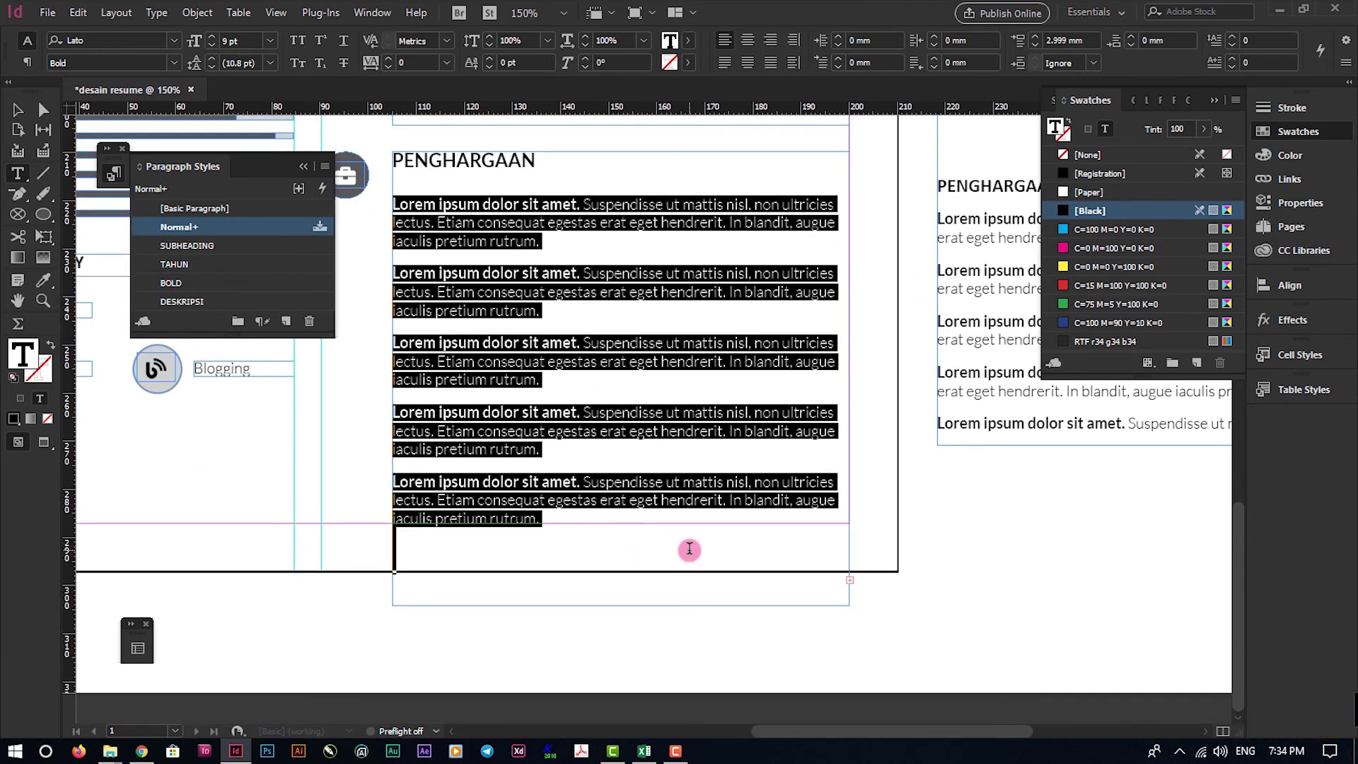
click(189, 302)
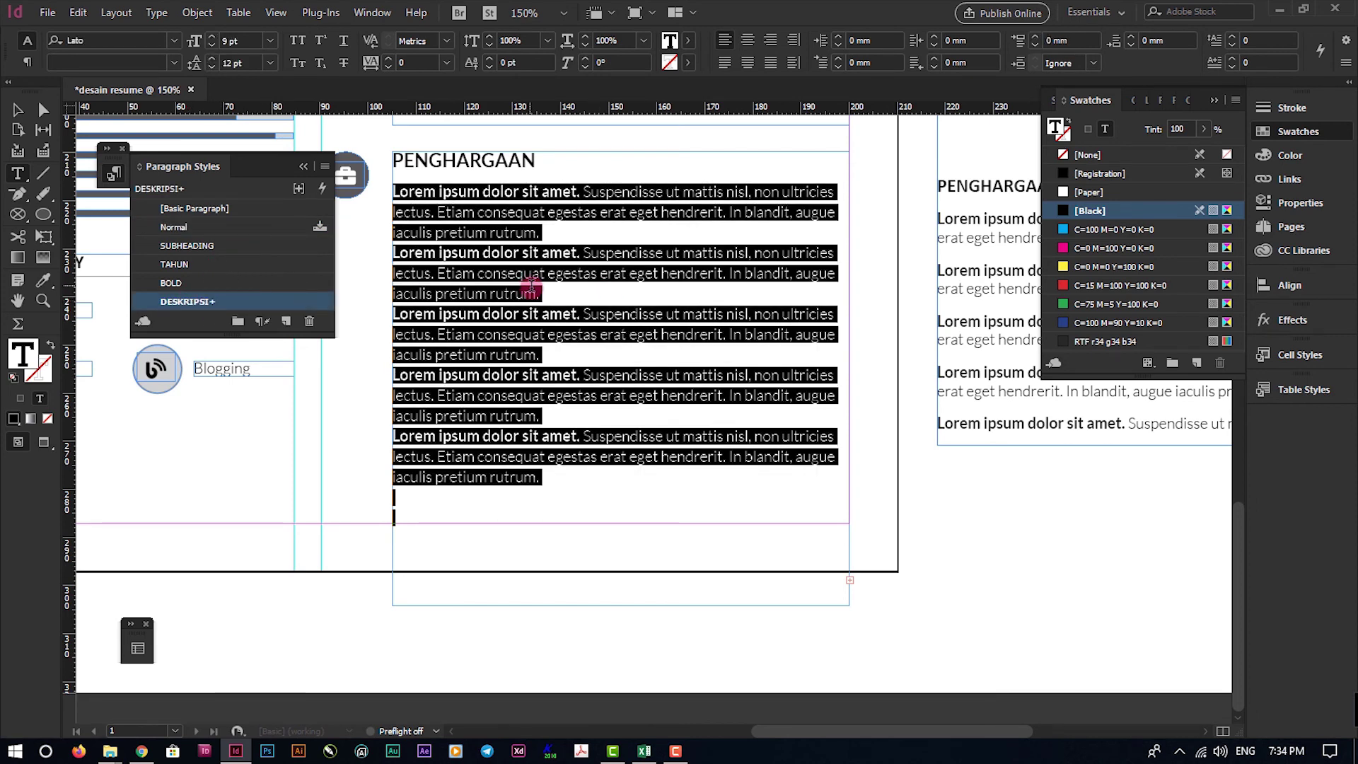
Set the space after the five PENGHARGAAN entries to 2 mm
click(489, 240)
drag(597, 479, 394, 192)
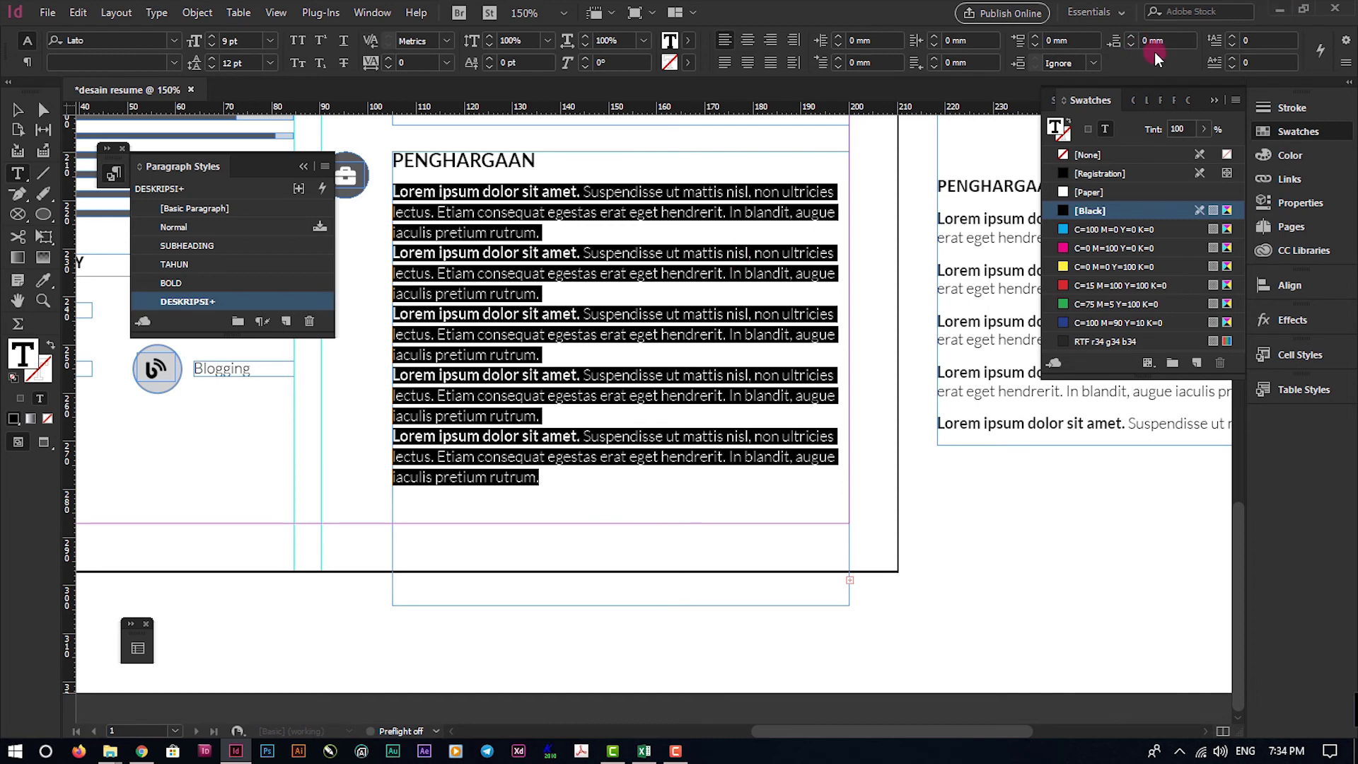
click(1130, 39)
click(1129, 40)
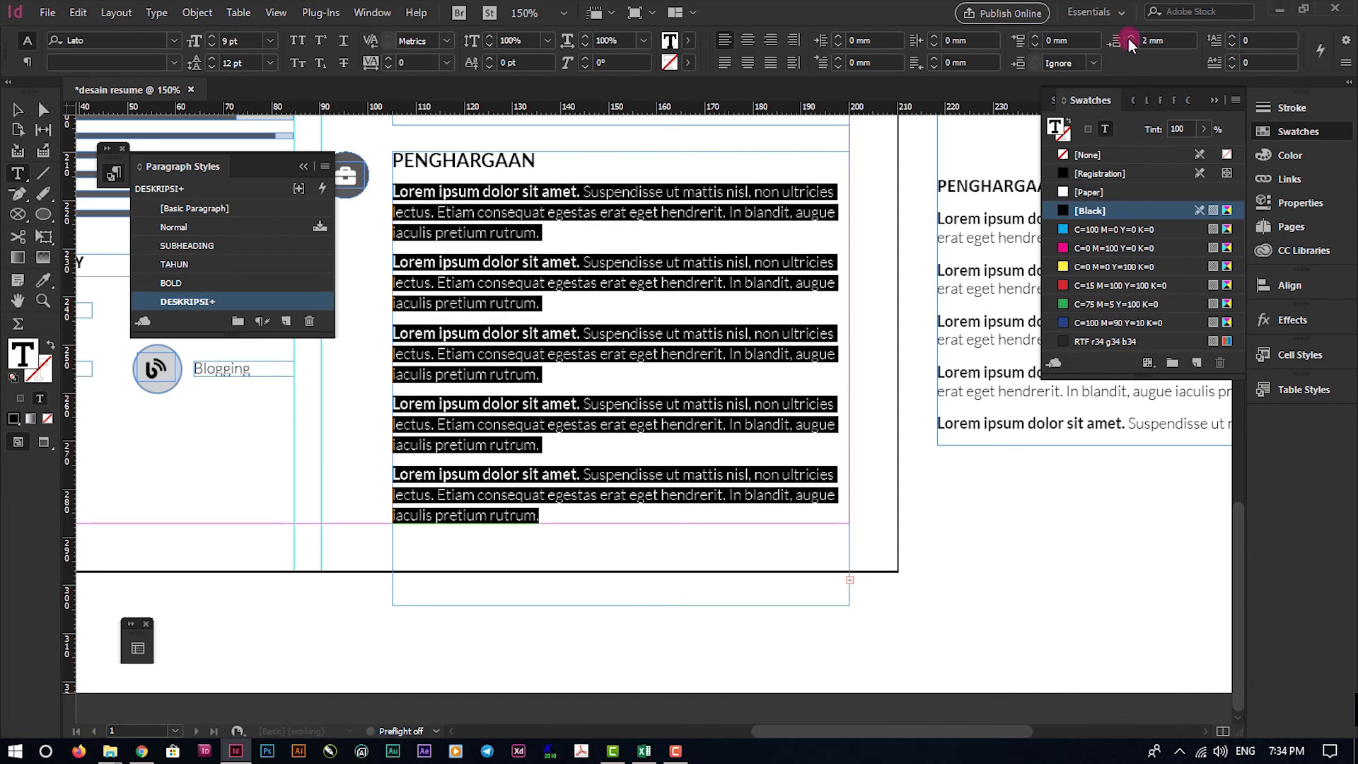
Shorten the PENGHARGAAN text frame to end just below its last entry and clear the empty lines after that entry
click(43, 107)
click(499, 311)
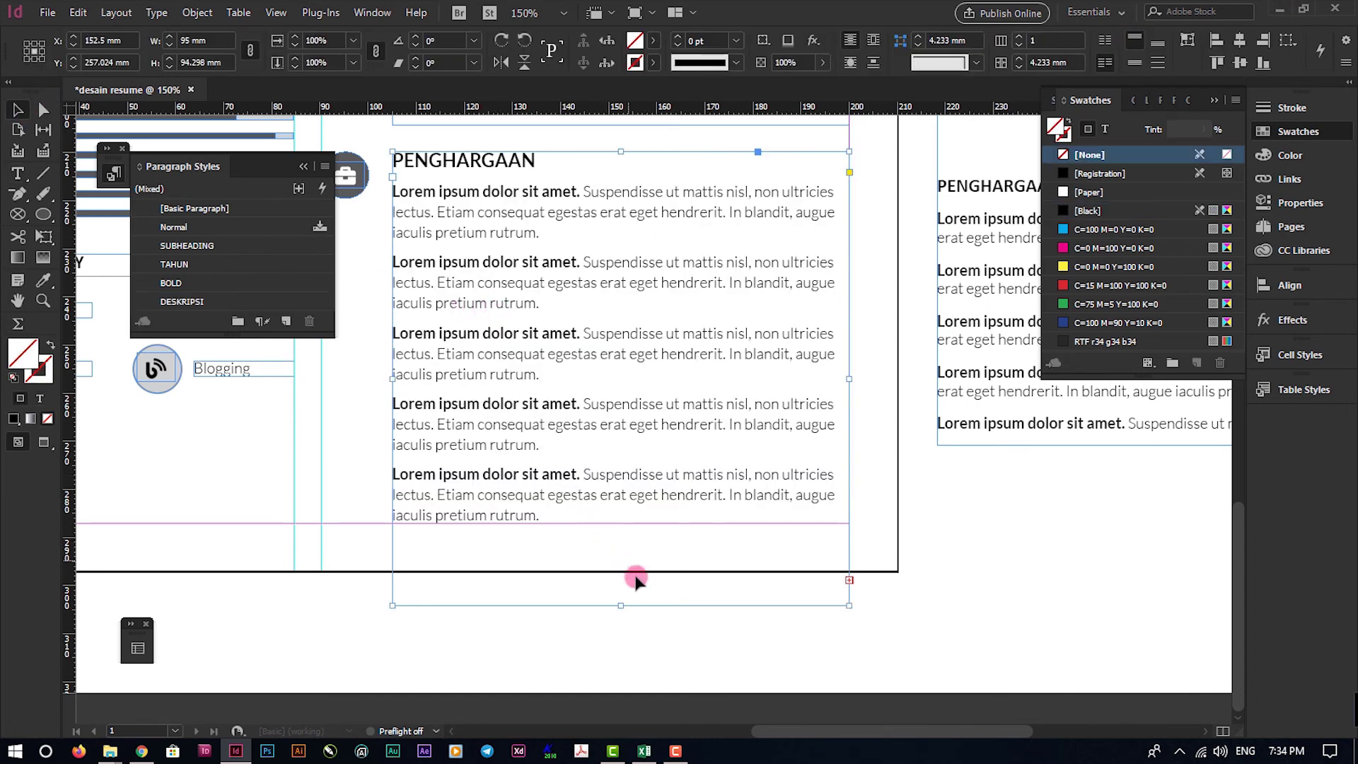
drag(625, 607, 604, 533)
double_click(573, 514)
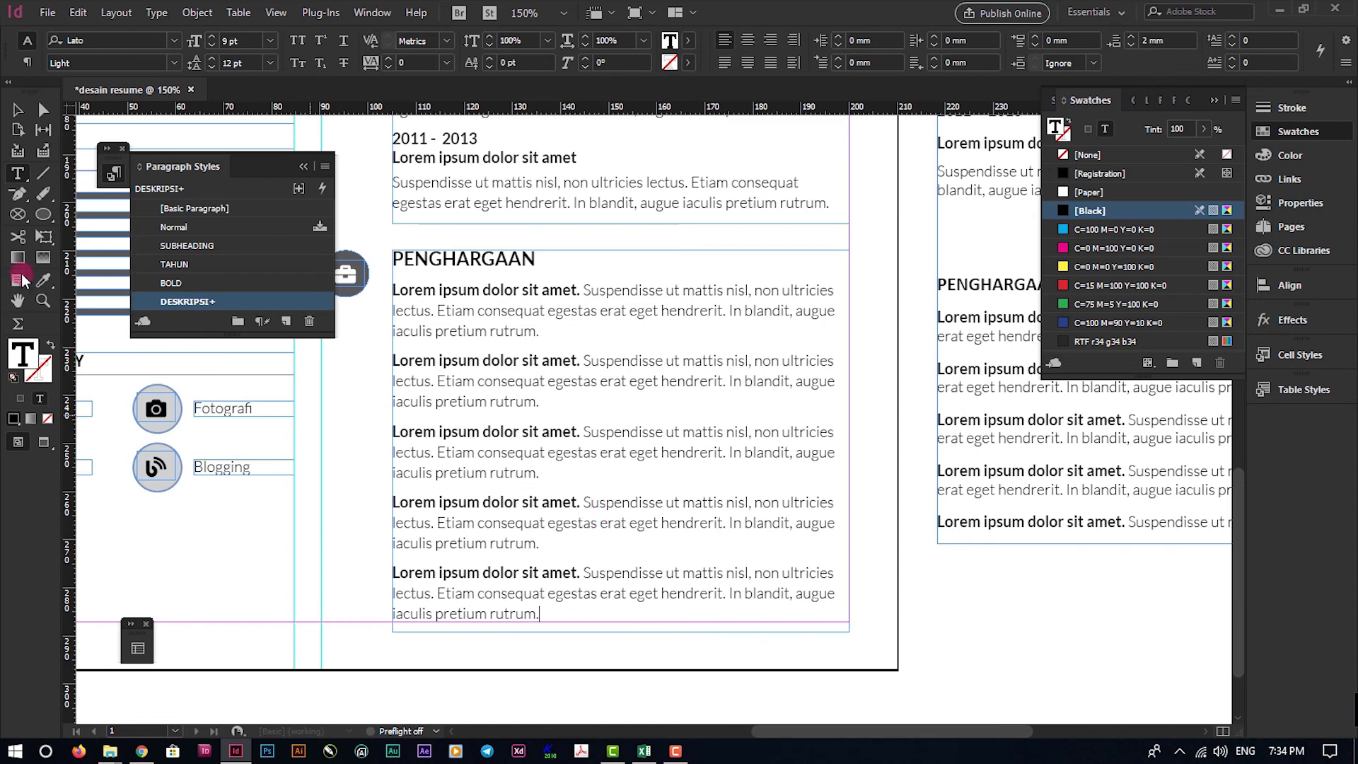
Shorten the PENGHARGAAN frame to the heading and flow its overset entries into an indented frame about 87 mm wide below it
click(17, 110)
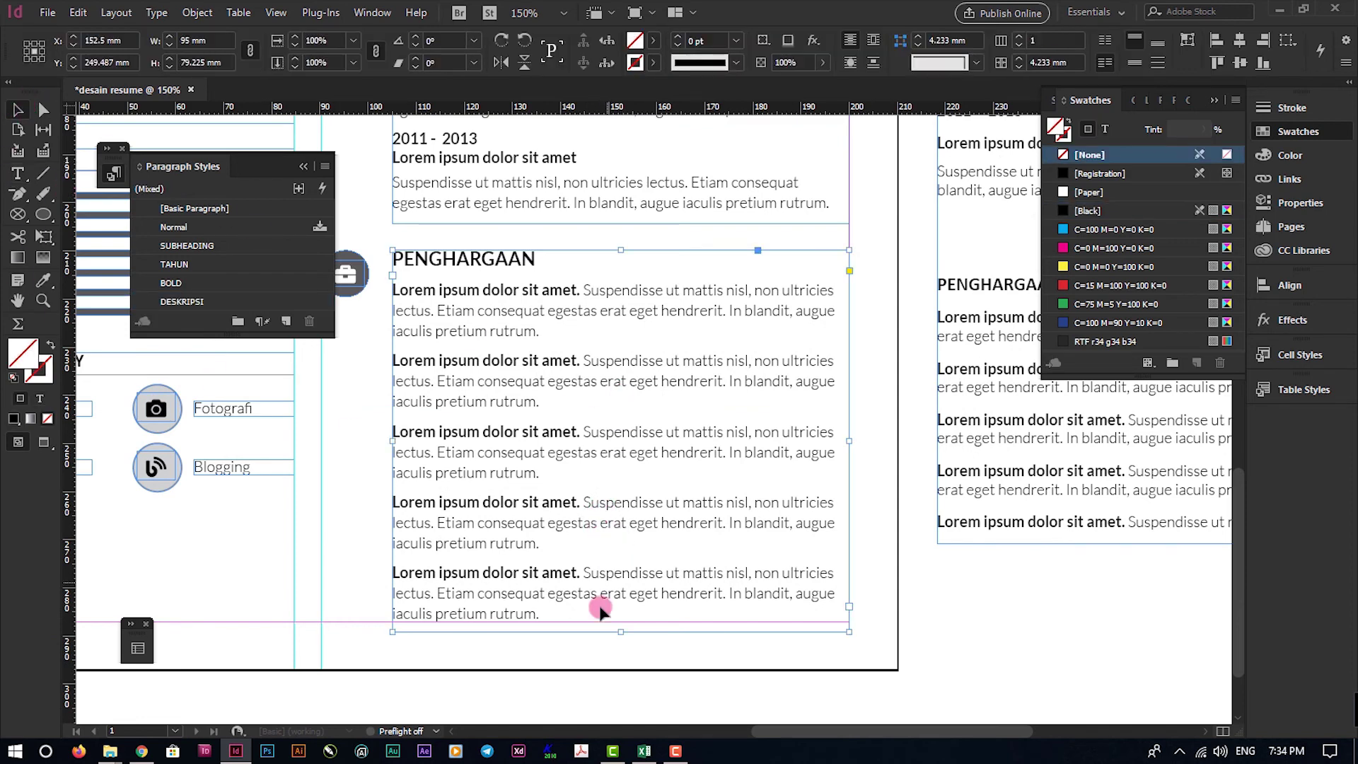
drag(620, 632, 605, 275)
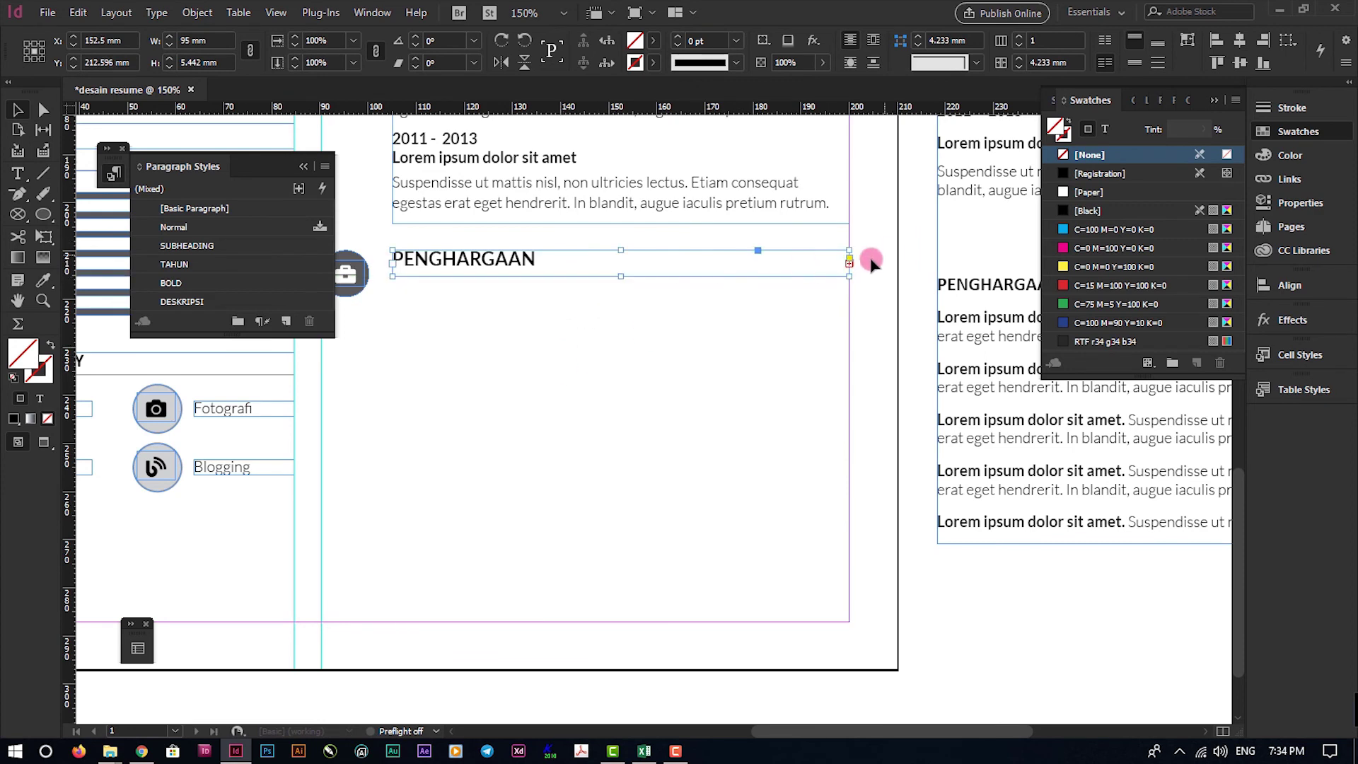
click(849, 263)
drag(425, 287, 848, 622)
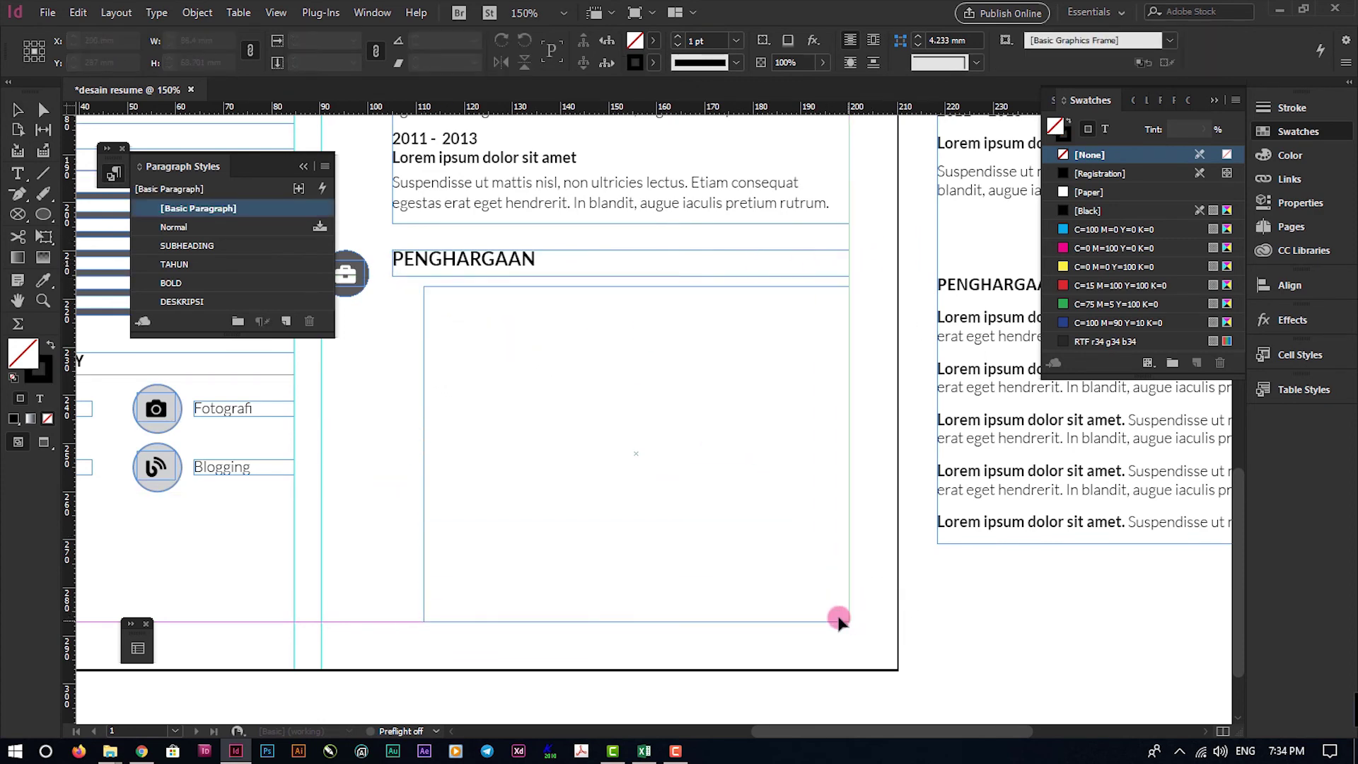
drag(422, 452, 432, 454)
double_click(451, 310)
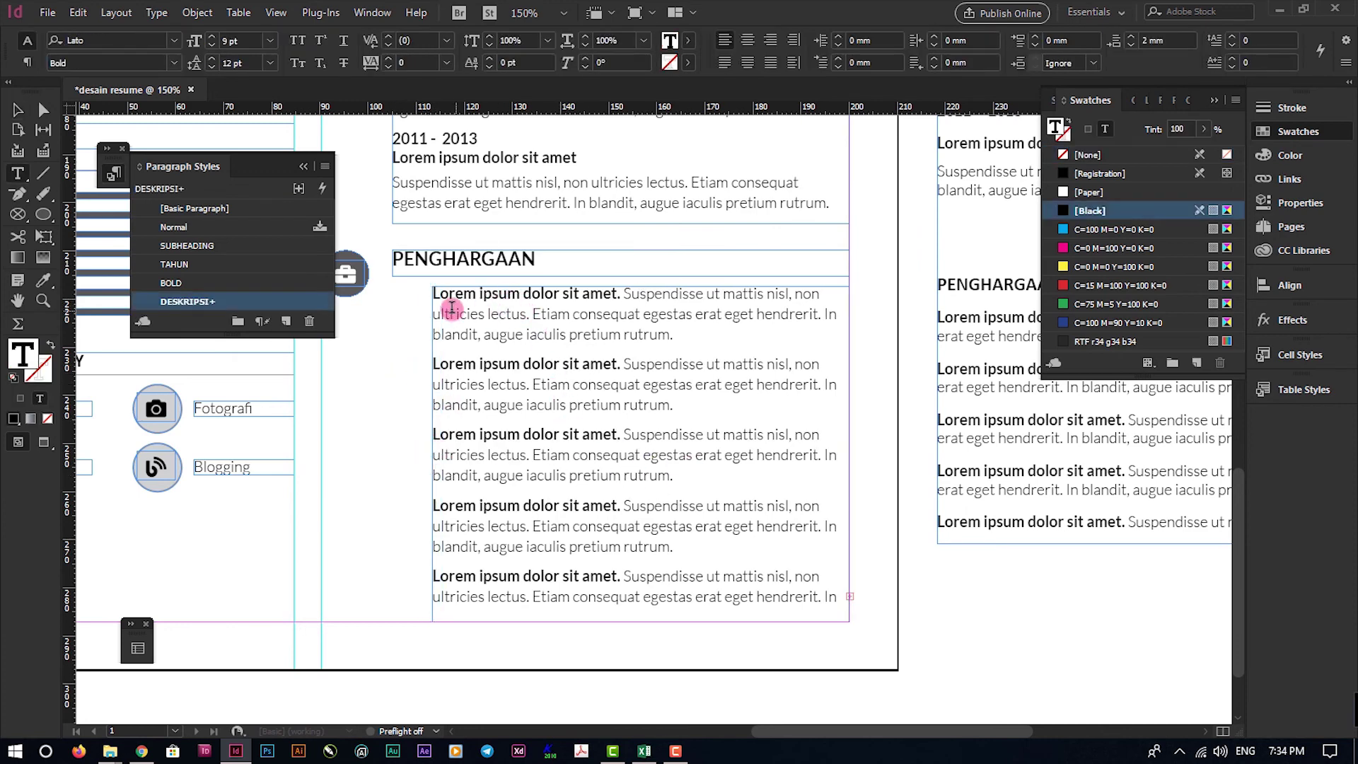
click(476, 318)
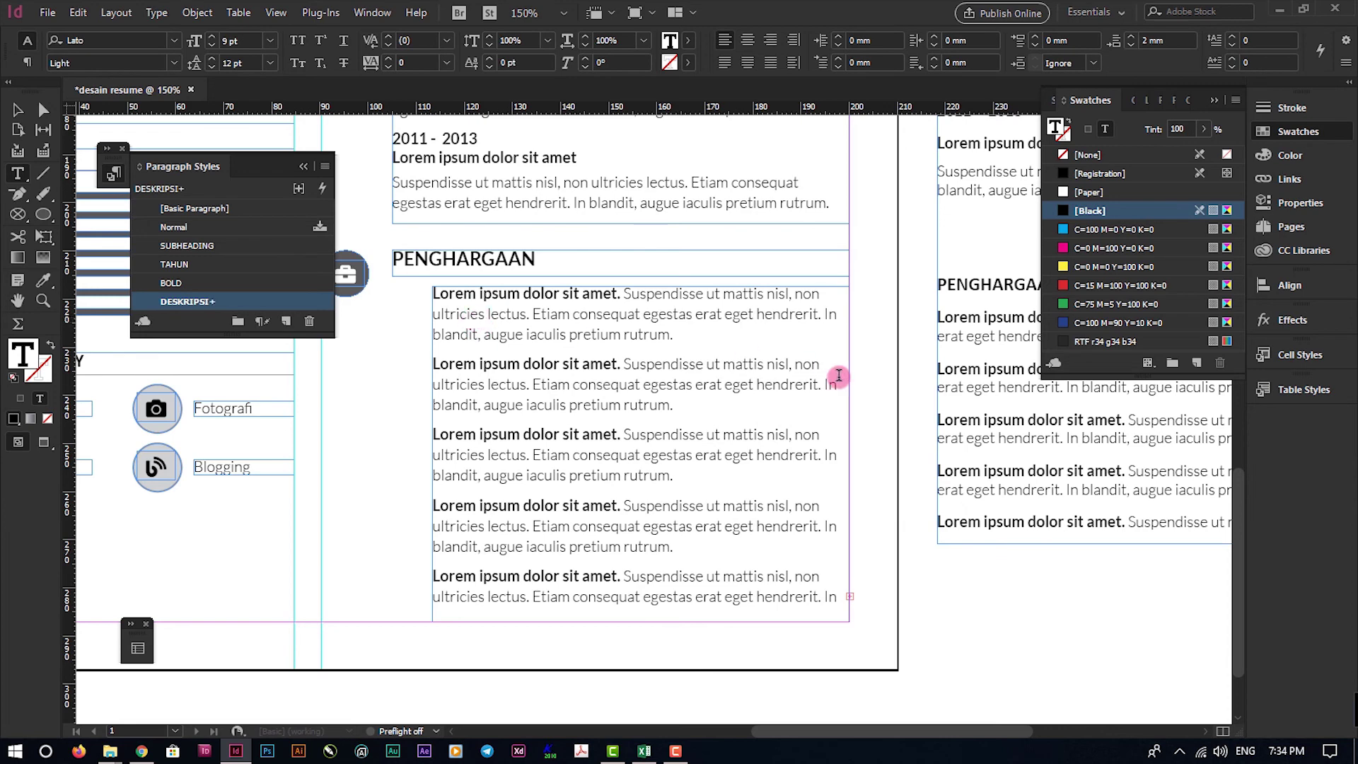
Delete the fifth, cut-off entry from the indented PENGHARGAAN text frame
scroll(839, 376, down, 2)
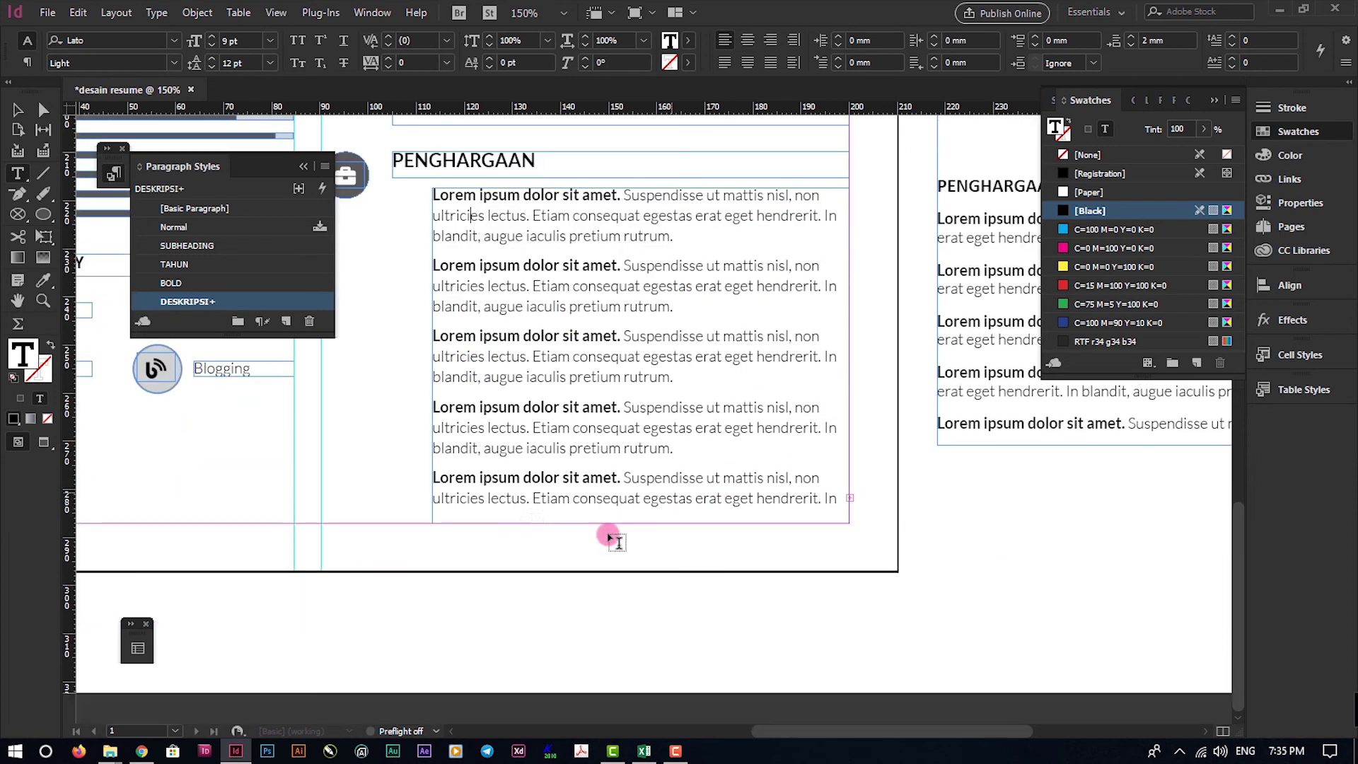
triple_click(452, 482)
key(BackSpace)
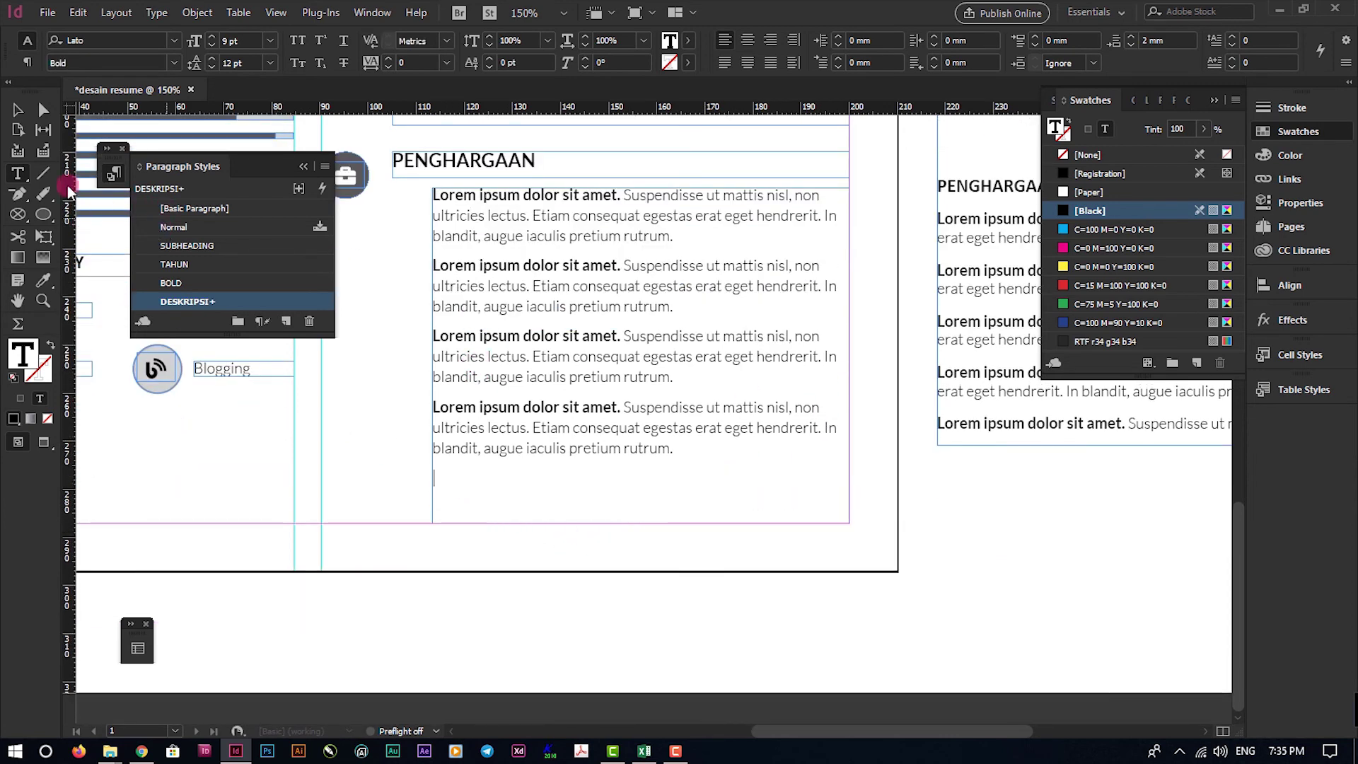
Draw a small text frame, about 6.2 by 5.4 mm, beside the first PENGHARGAAN entry and below the heading's start
click(18, 109)
scroll(495, 283, left, 3)
click(546, 248)
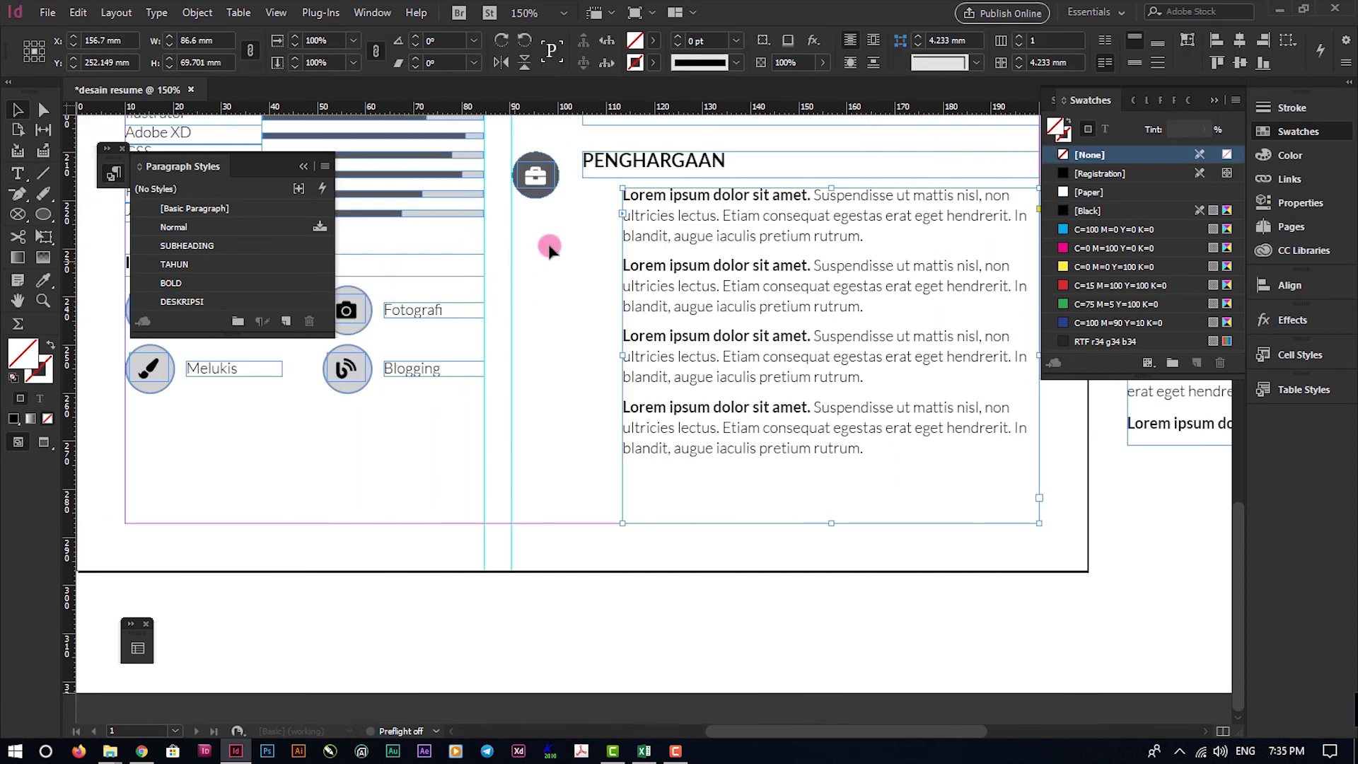
scroll(606, 206, up, 1)
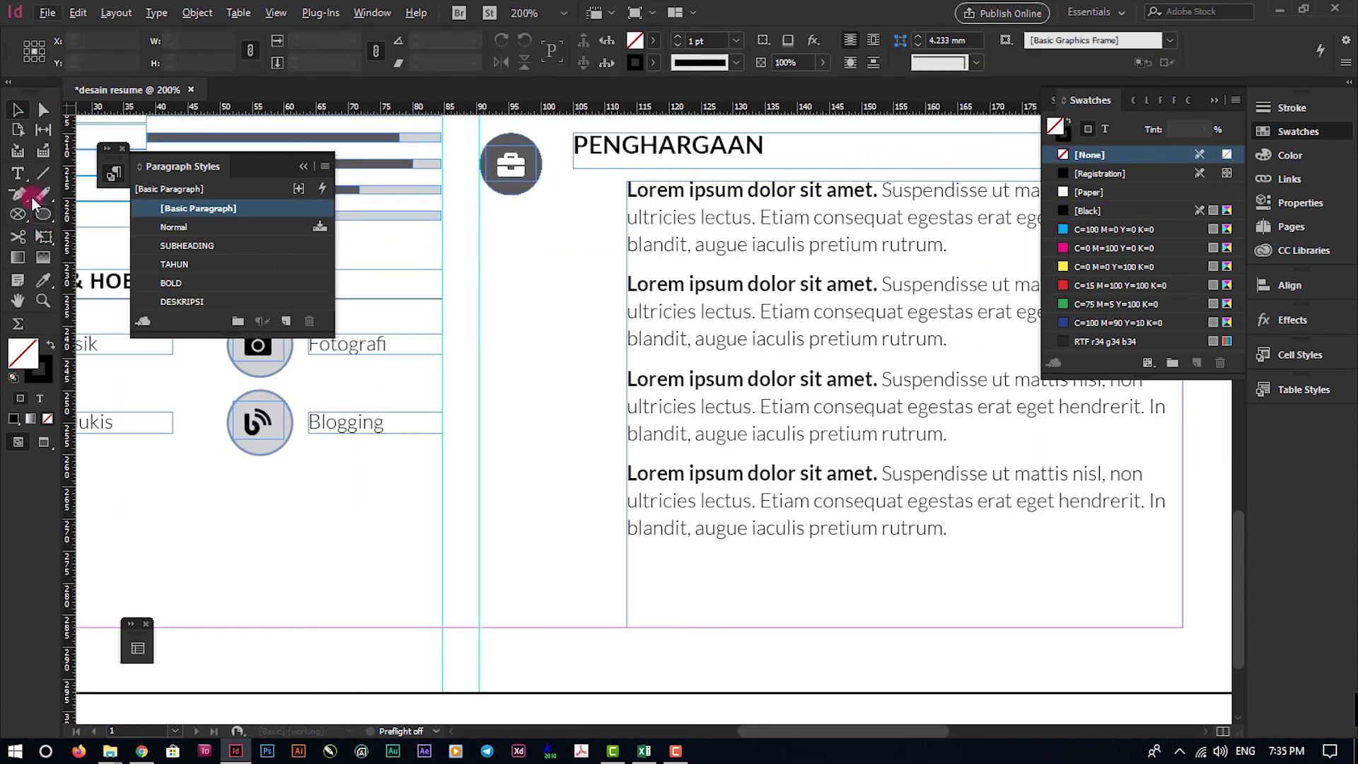
drag(574, 186, 616, 199)
scroll(589, 191, up, 4)
click(19, 112)
Switch to the Font Awesome page in Chrome, search for "AWWA" and copy the name of the award icon
key(alt+Tab)
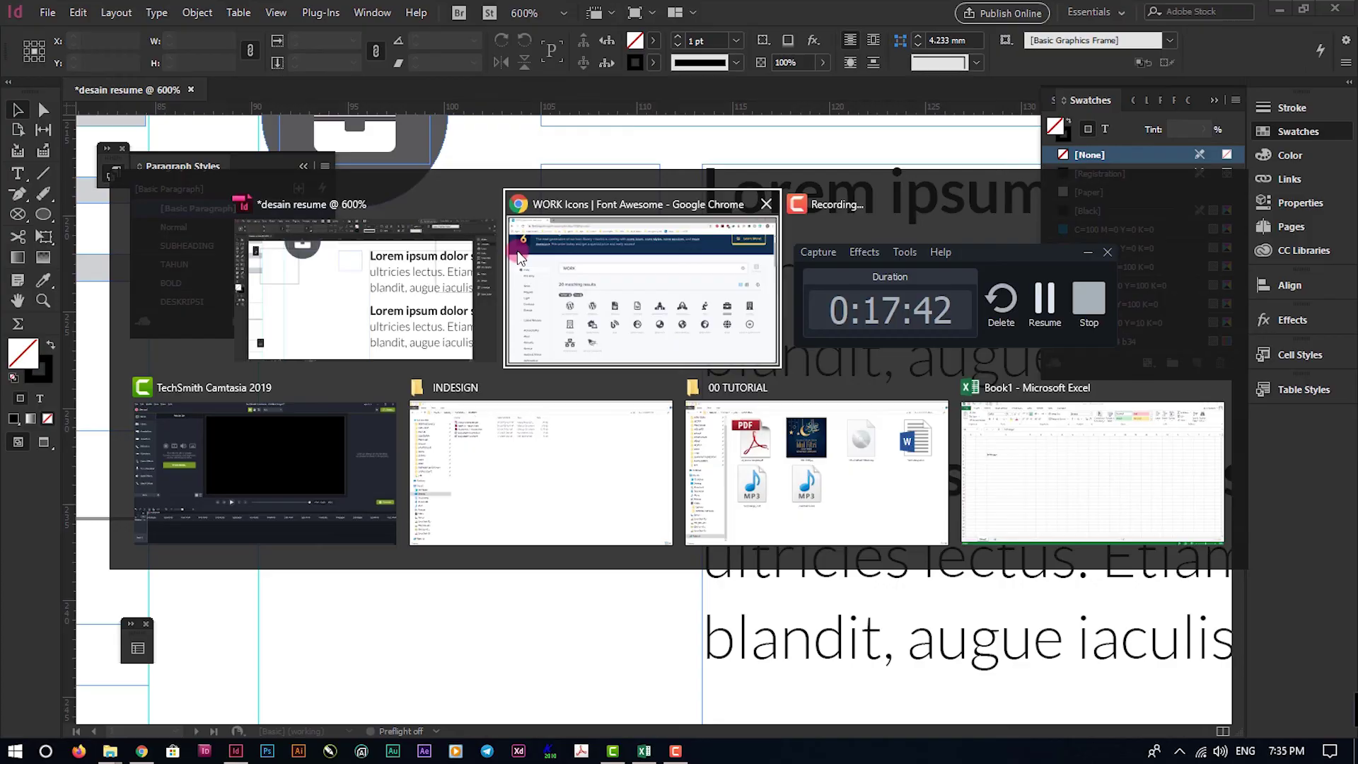
click(603, 256)
double_click(454, 257)
text(AWWA)
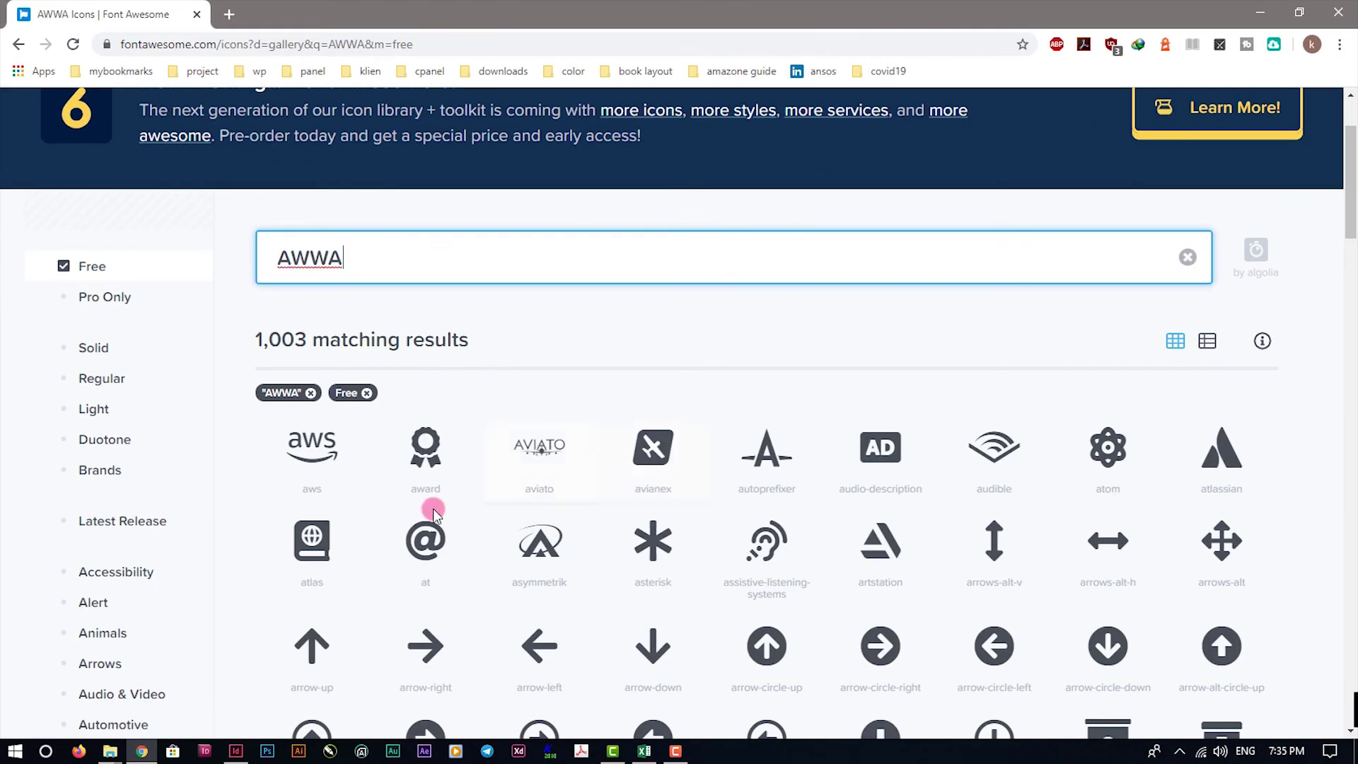
double_click(426, 489)
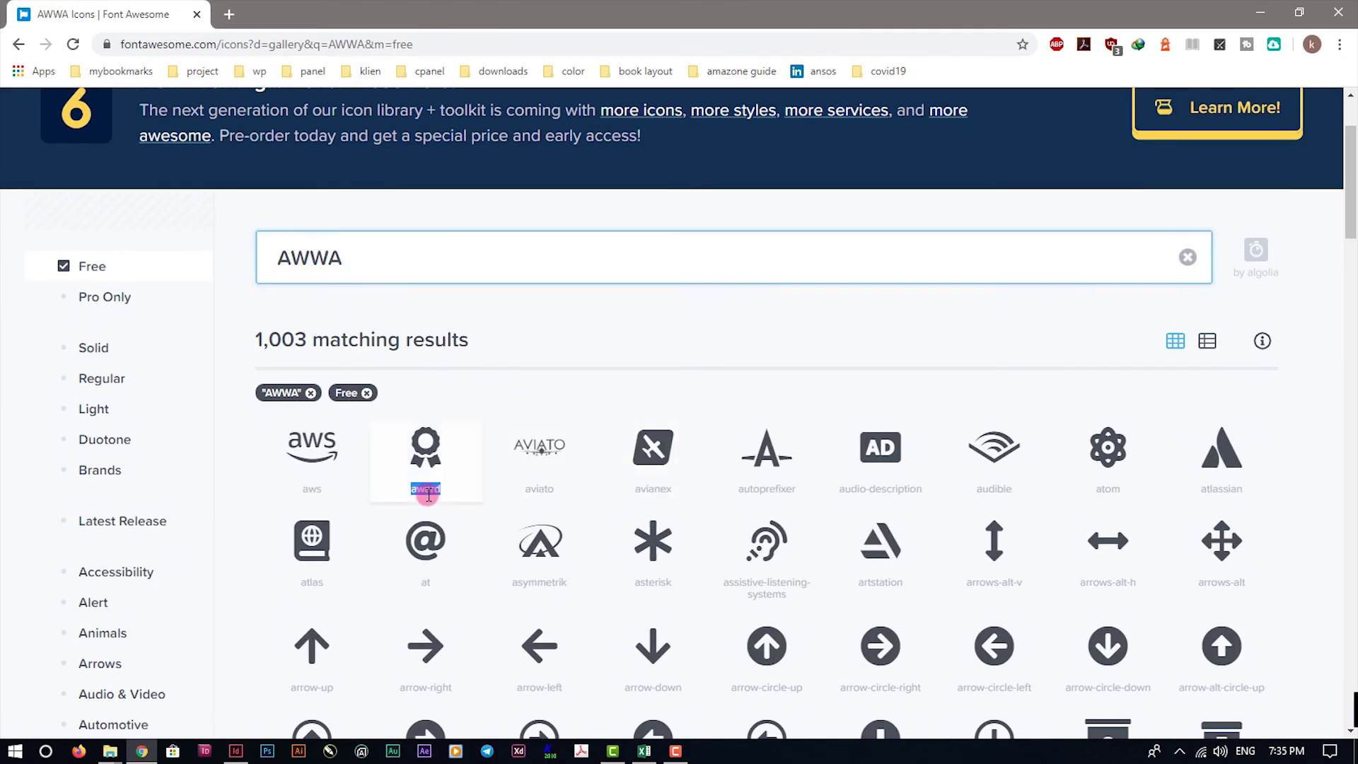
right_click(442, 499)
click(470, 507)
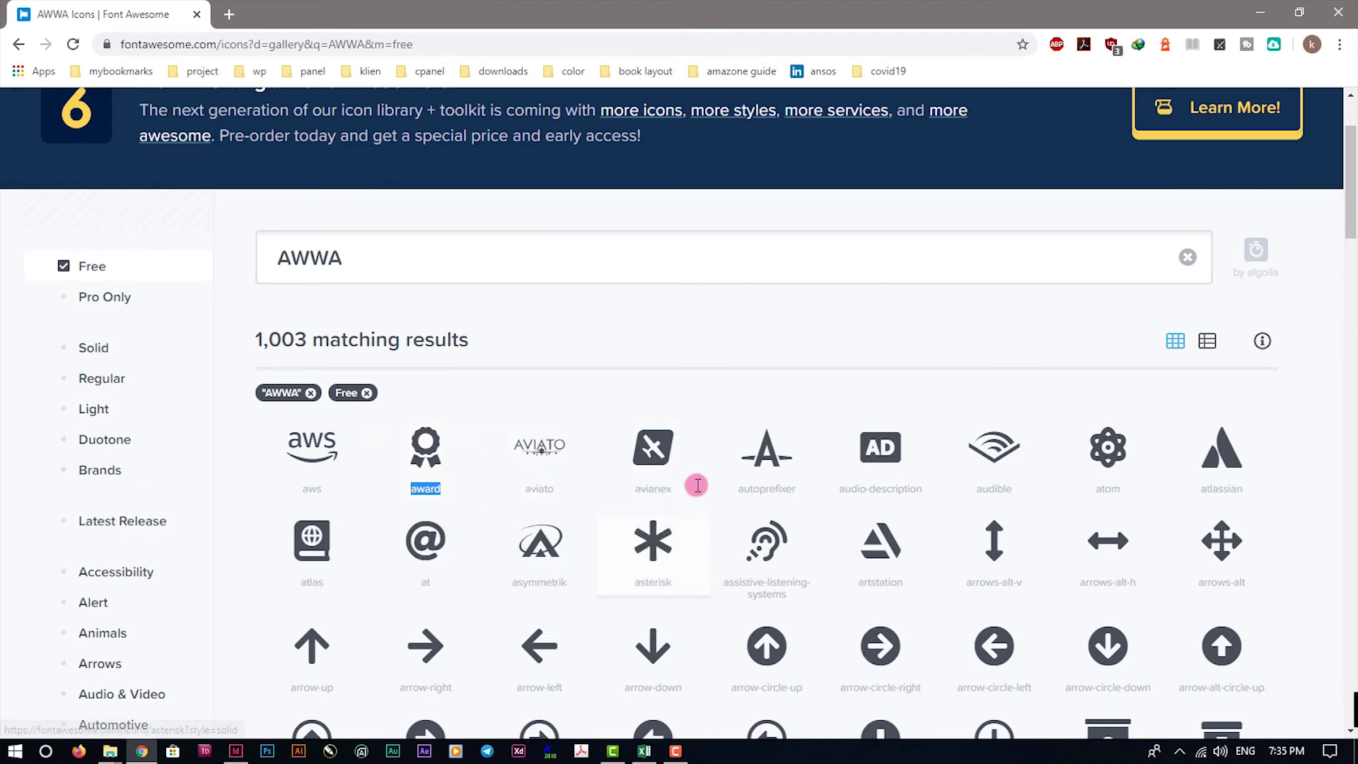
scroll(724, 435, down, 3)
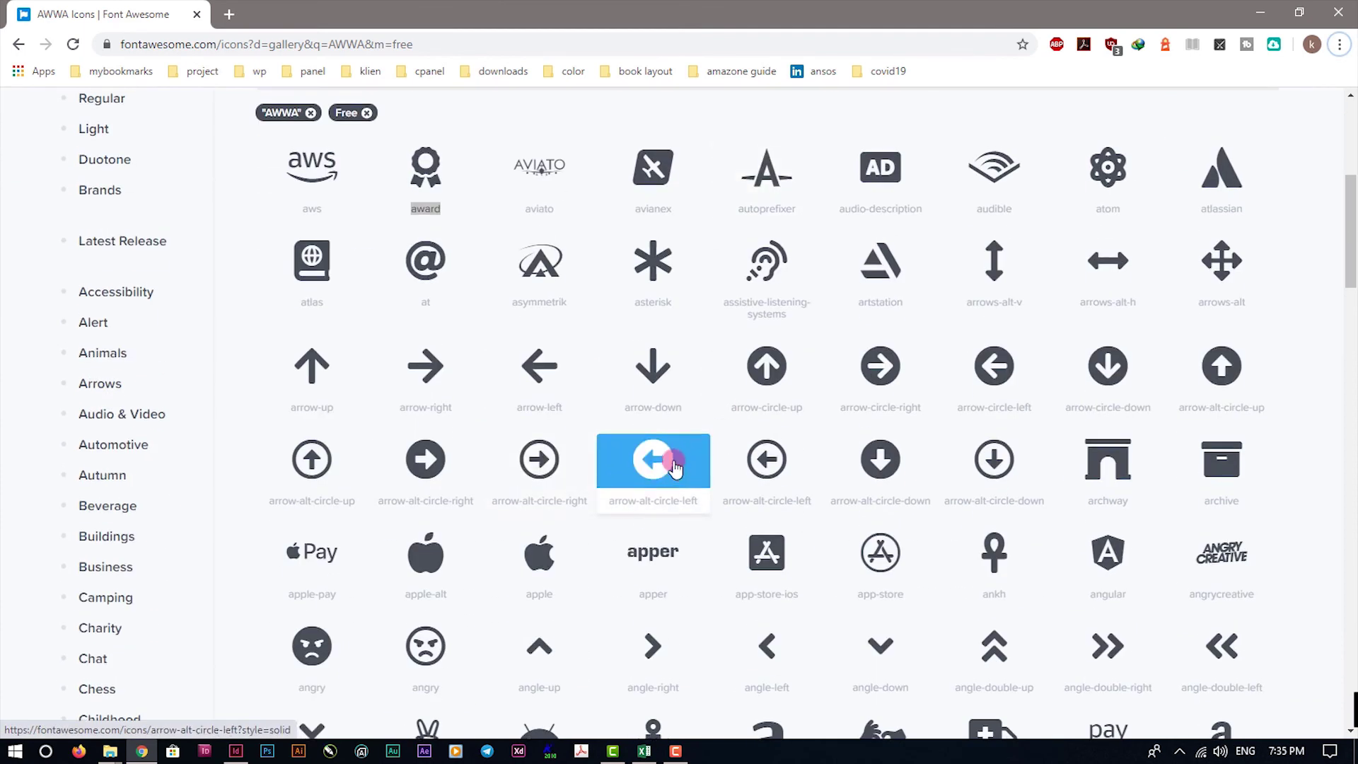
scroll(676, 466, up, 2)
Return to InDesign and insert the copied award icon in the small frame, using Font Awesome 5 Free in Solid
key(alt+Tab)
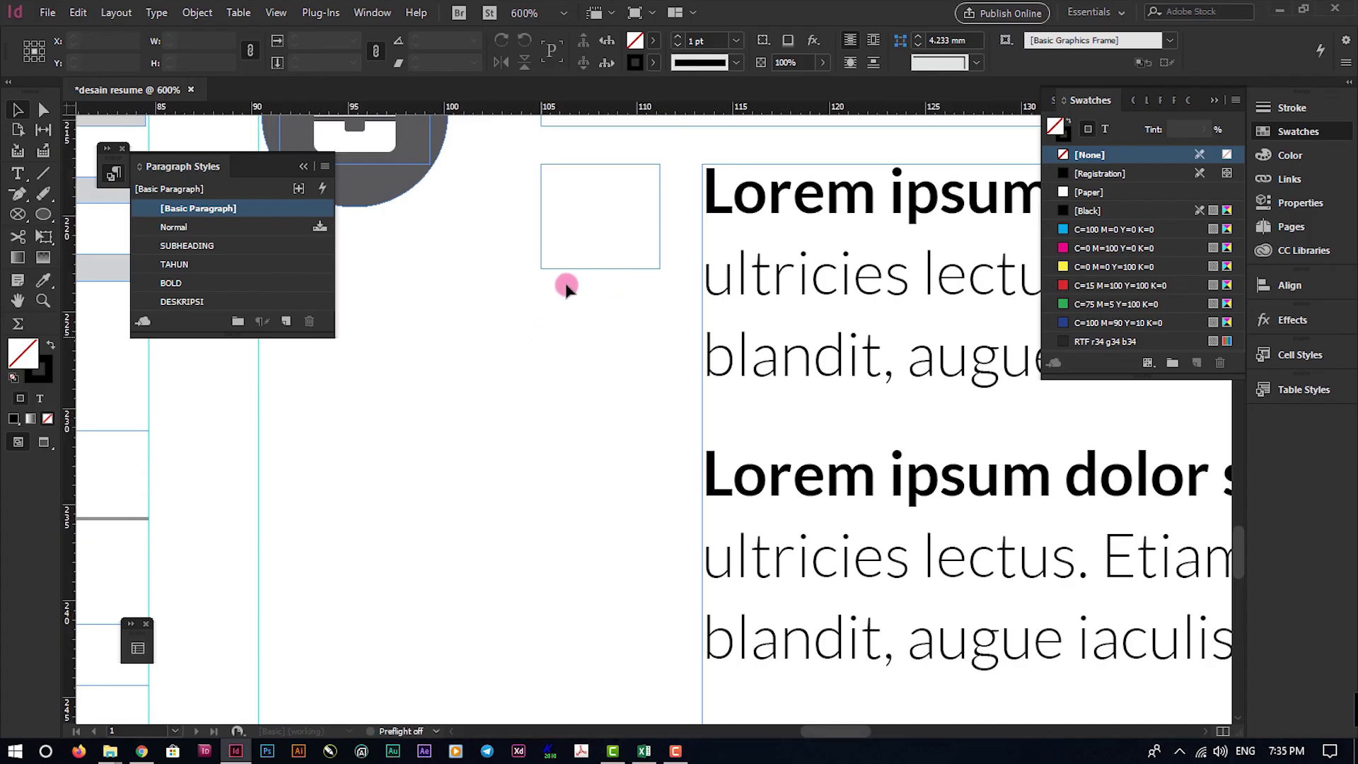
double_click(589, 214)
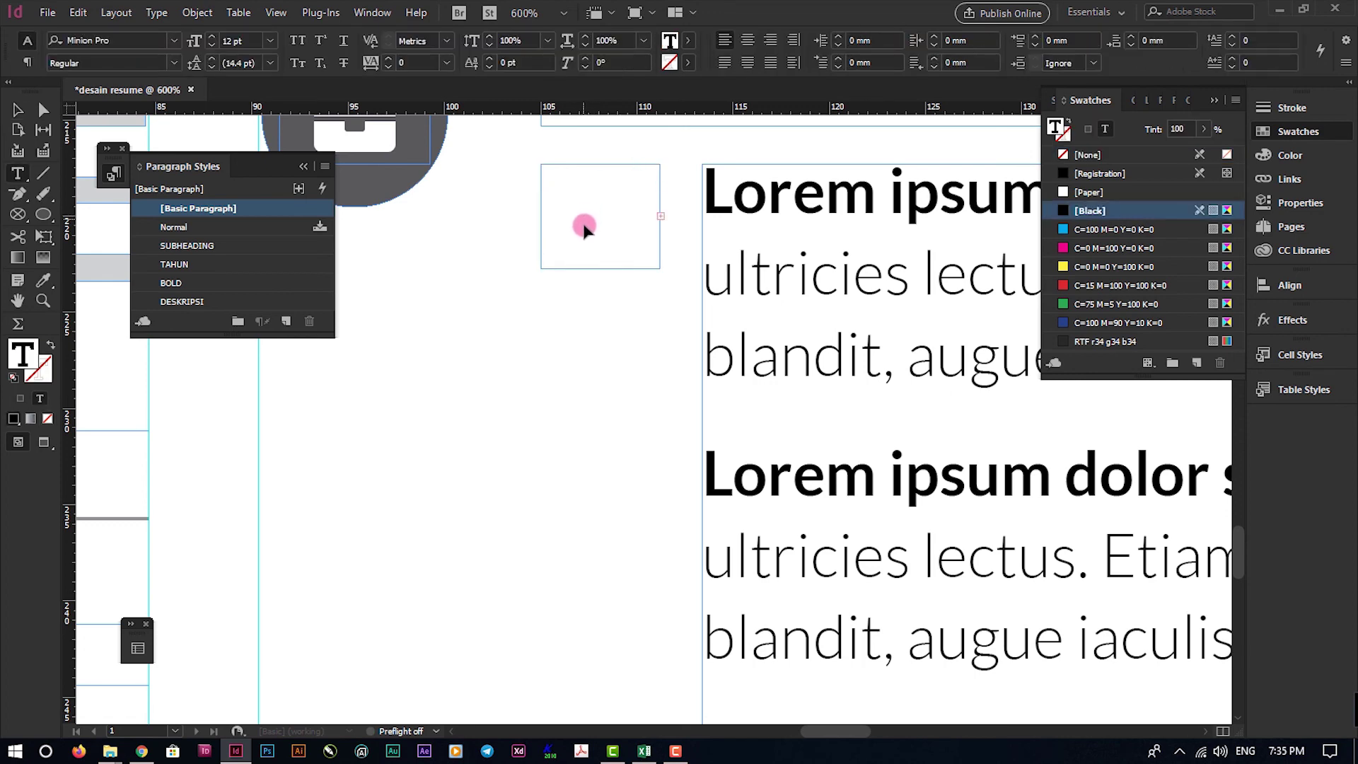
click(130, 41)
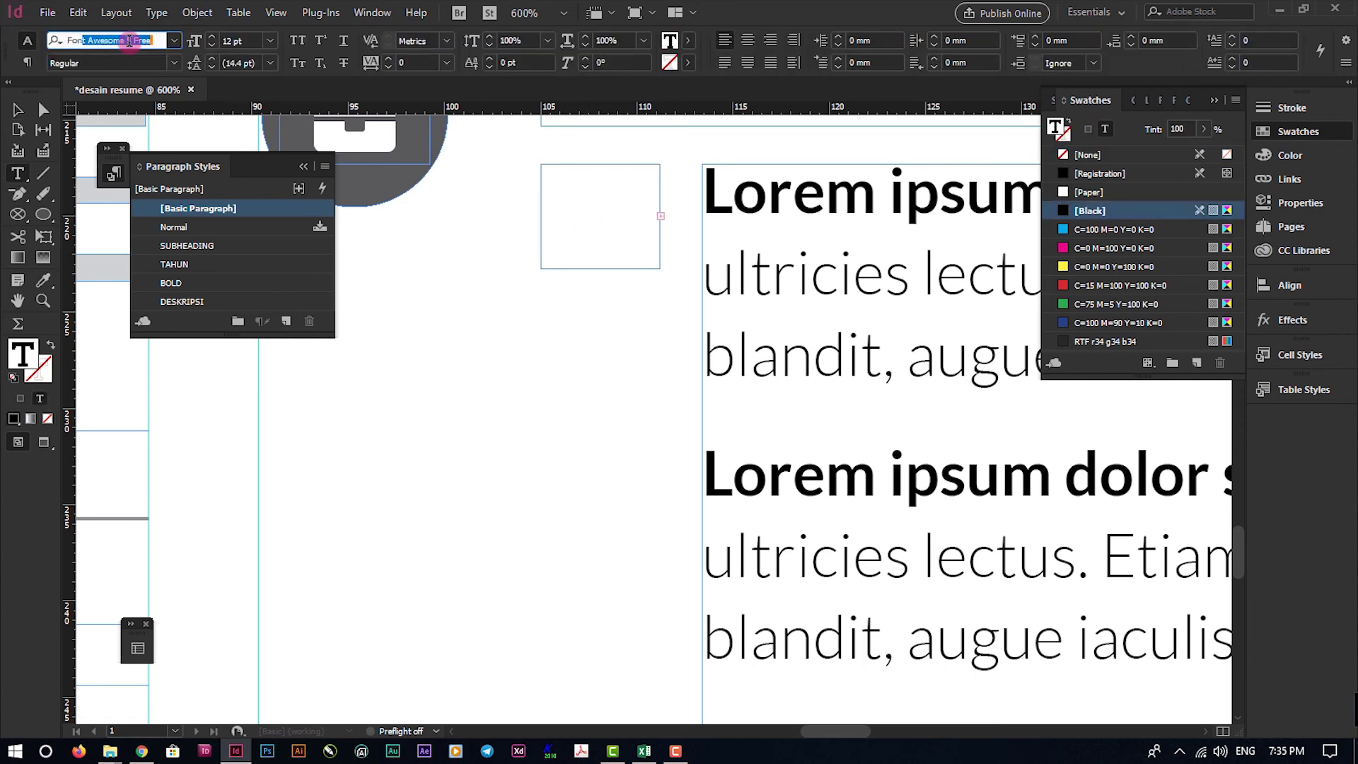
key(Return)
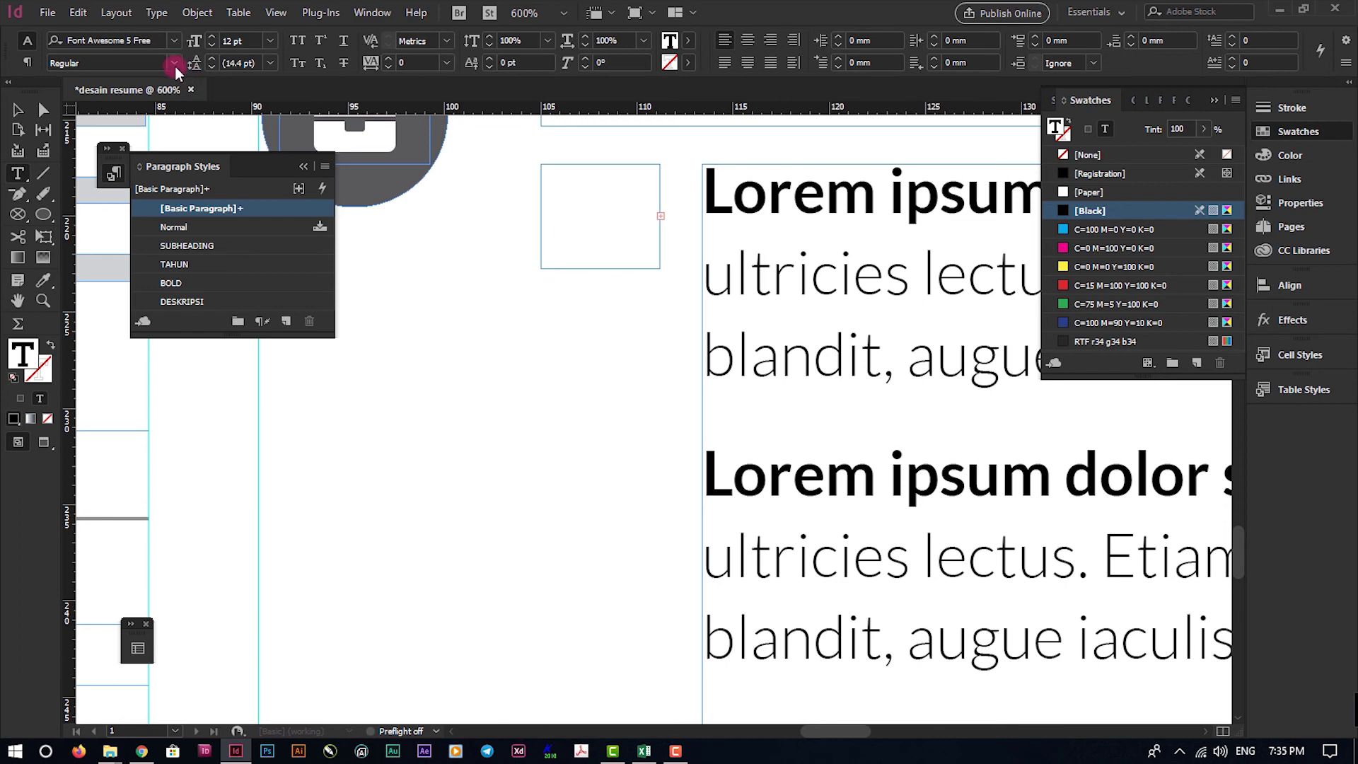
click(175, 66)
click(113, 96)
click(624, 203)
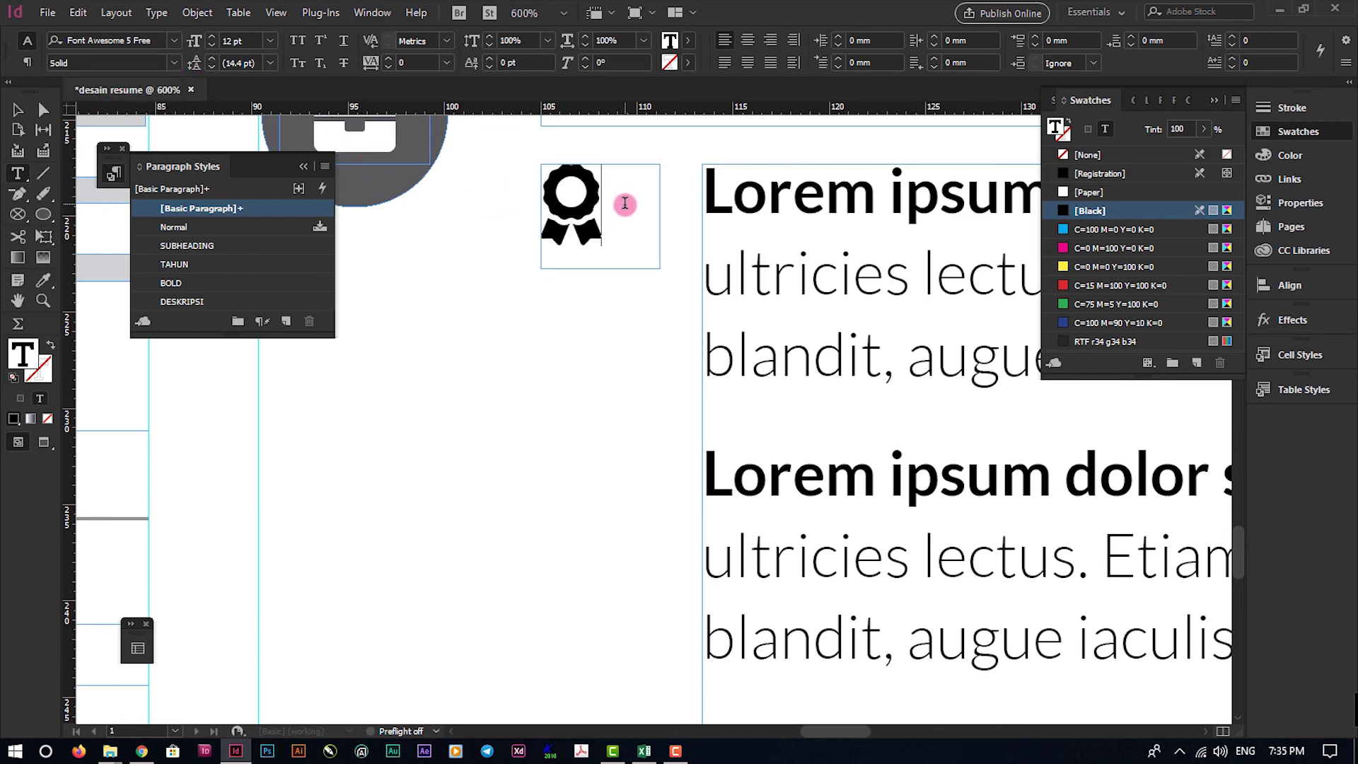
Set the award icon's black tint to 87% and reduce its frame height to about 4.7 mm
key(ctrl+minus)
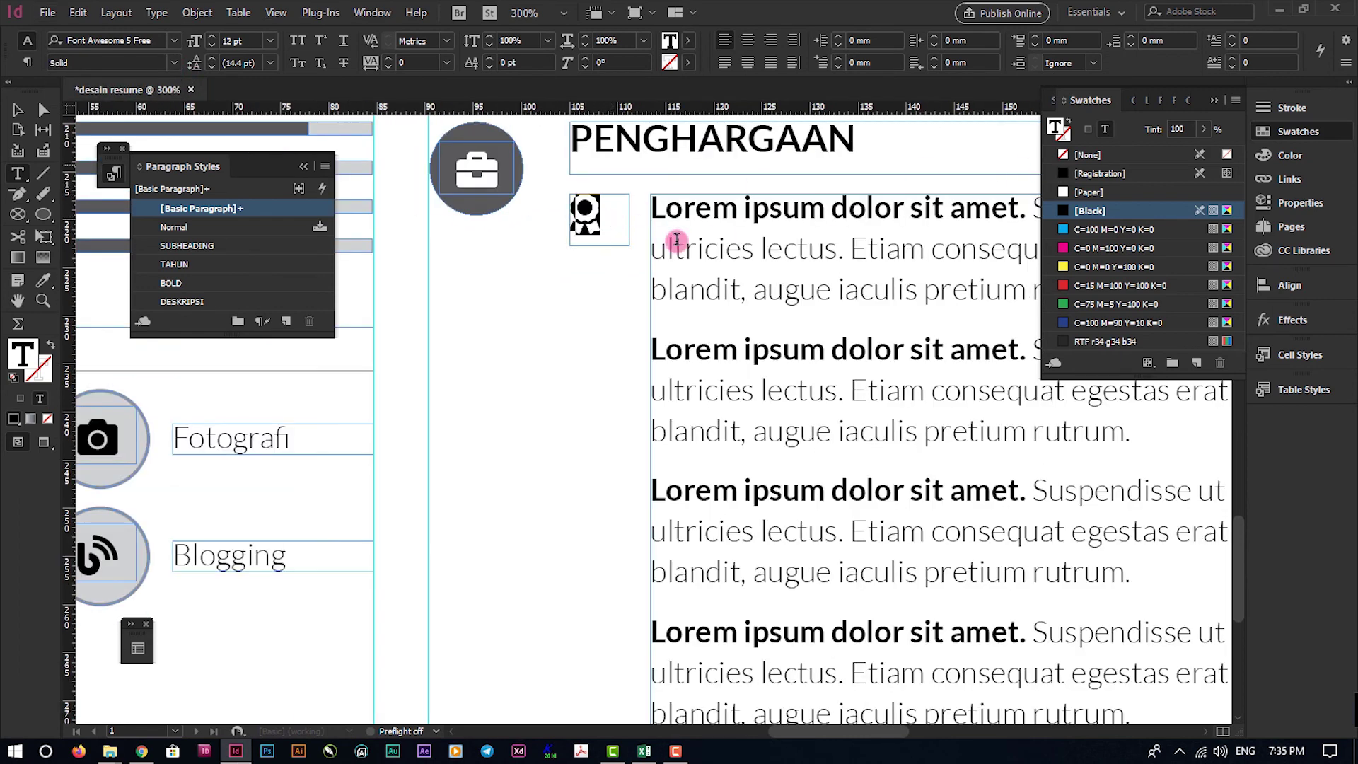
click(1003, 219)
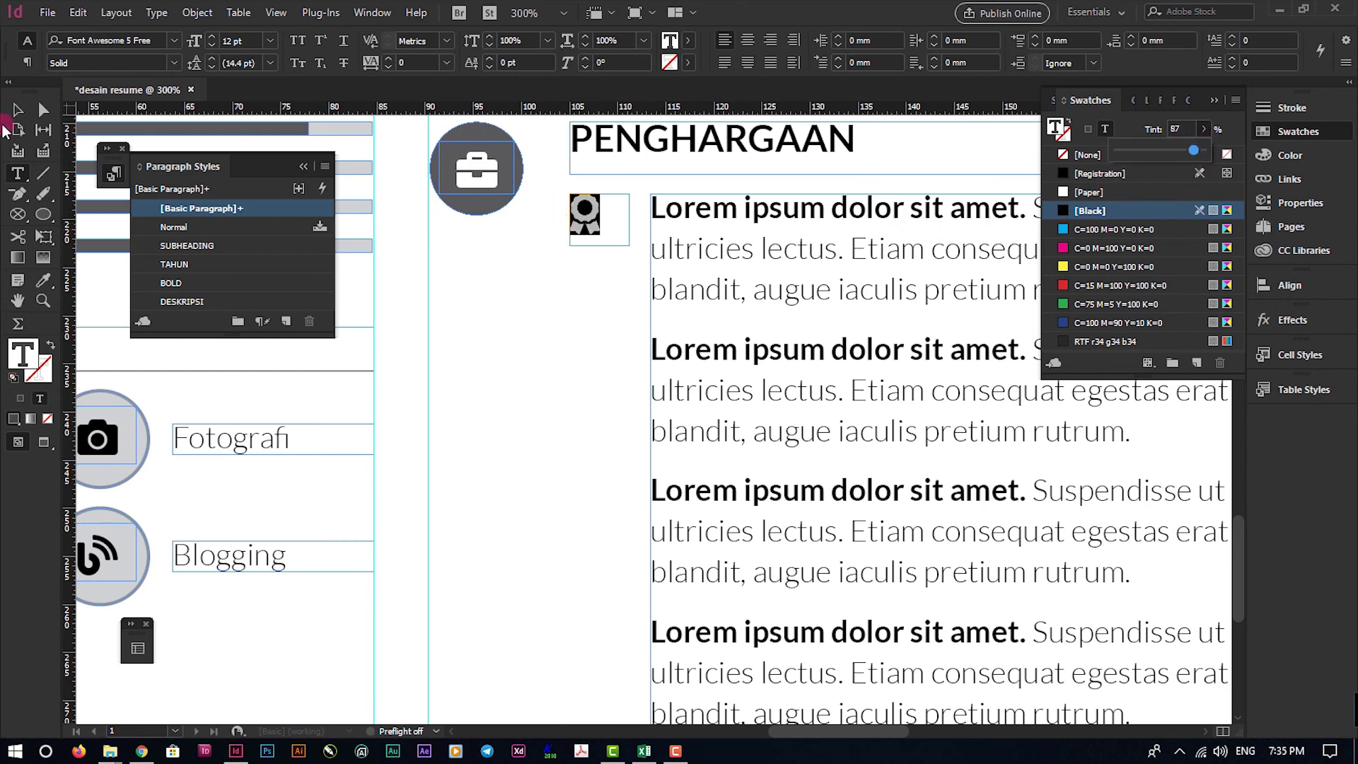
click(597, 289)
click(16, 112)
click(631, 251)
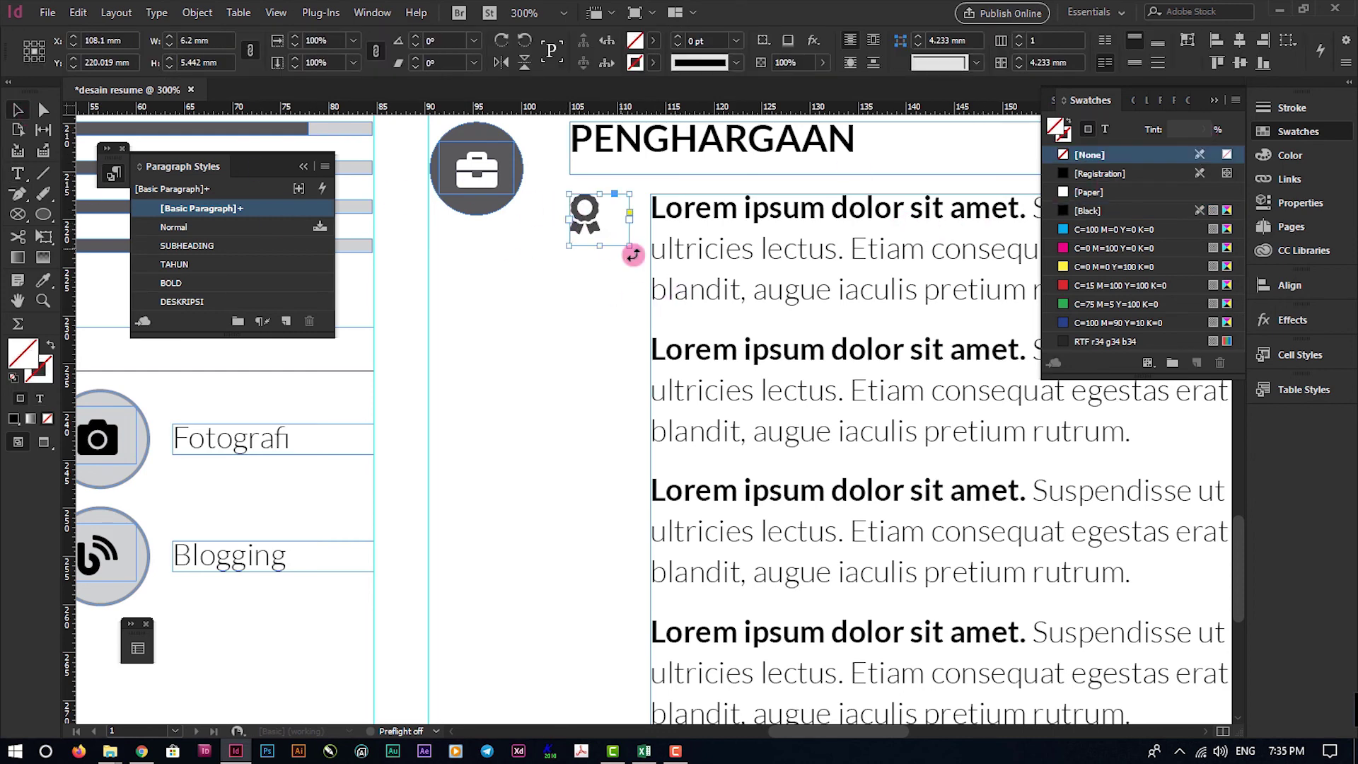
drag(603, 246, 602, 239)
Duplicate the award icon beside the second, third and fourth PENGHARGAAN entries and check the layout in preview
scroll(602, 239, down, 2)
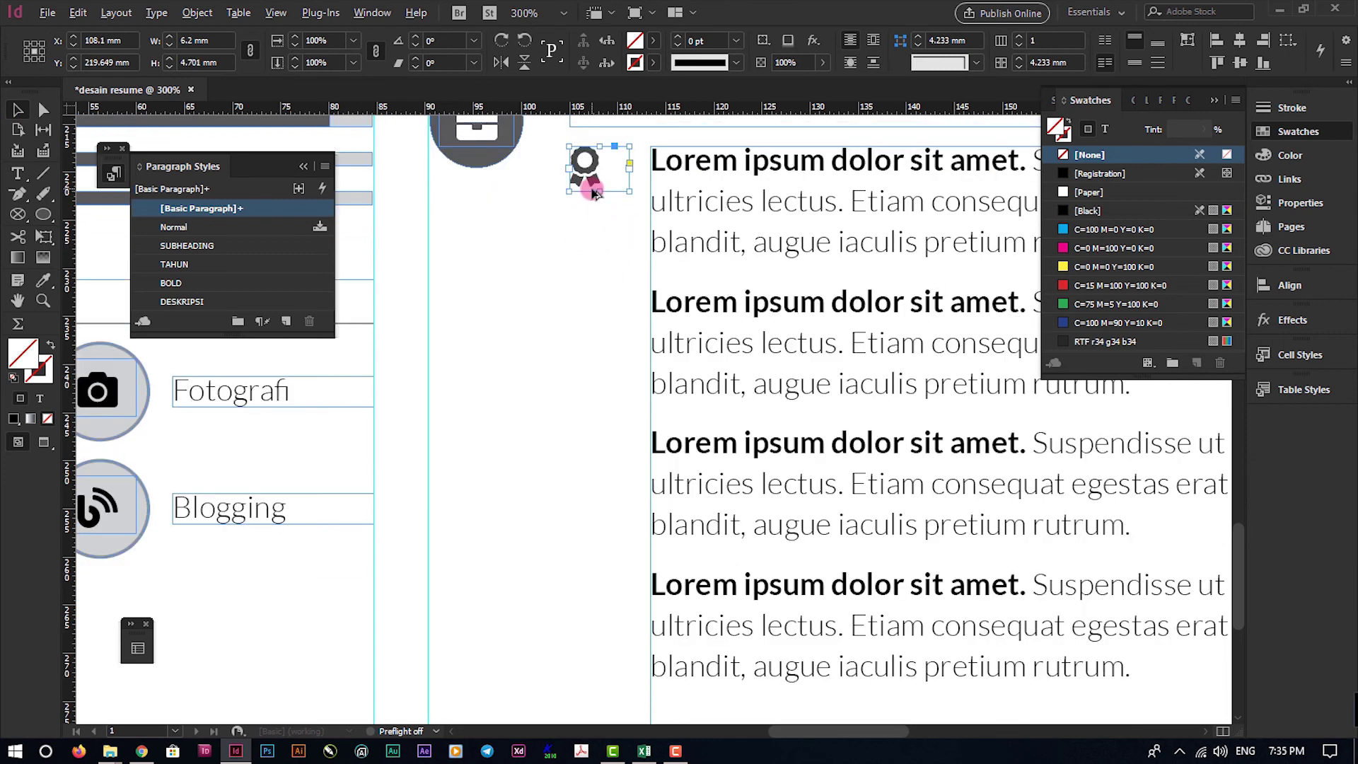
drag(591, 182, 603, 334)
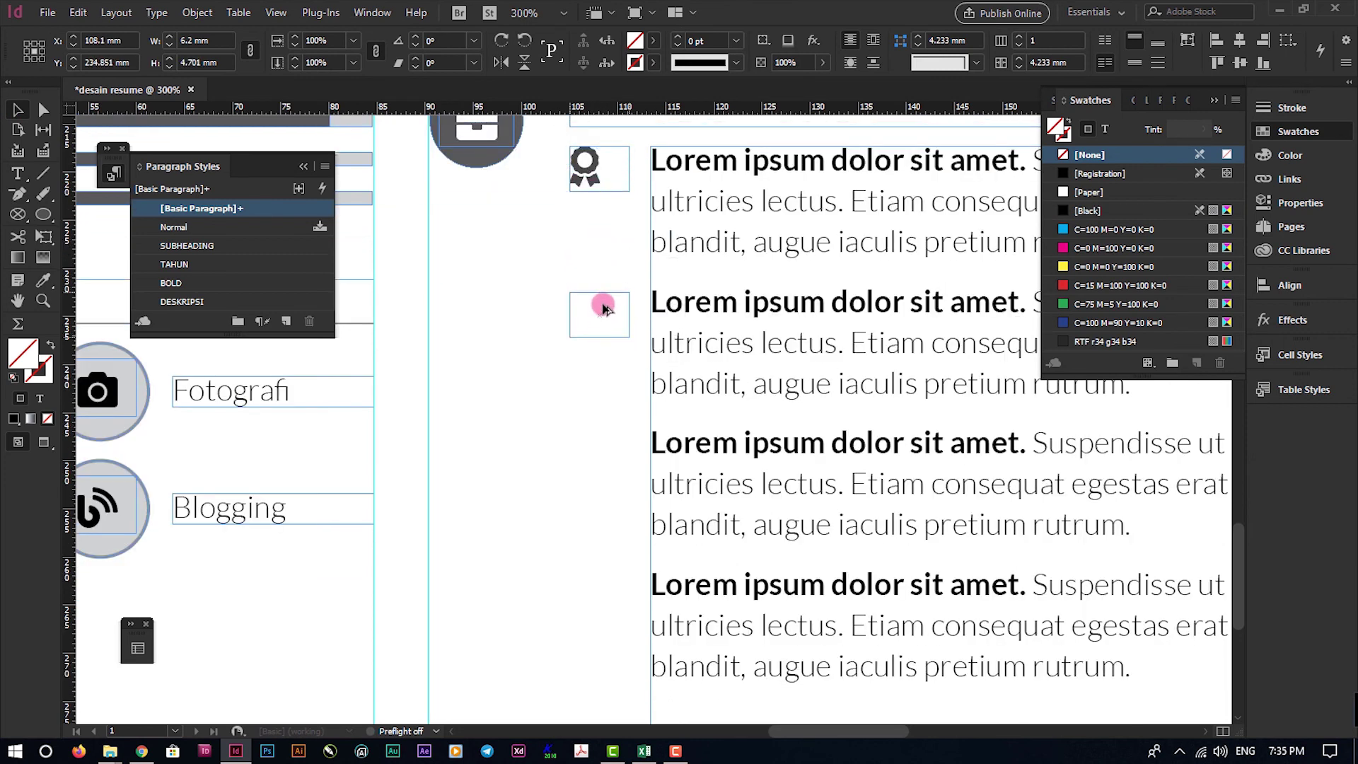
scroll(603, 304, down, 2)
drag(594, 213, 615, 361)
scroll(614, 340, down, 2)
drag(602, 280, 622, 419)
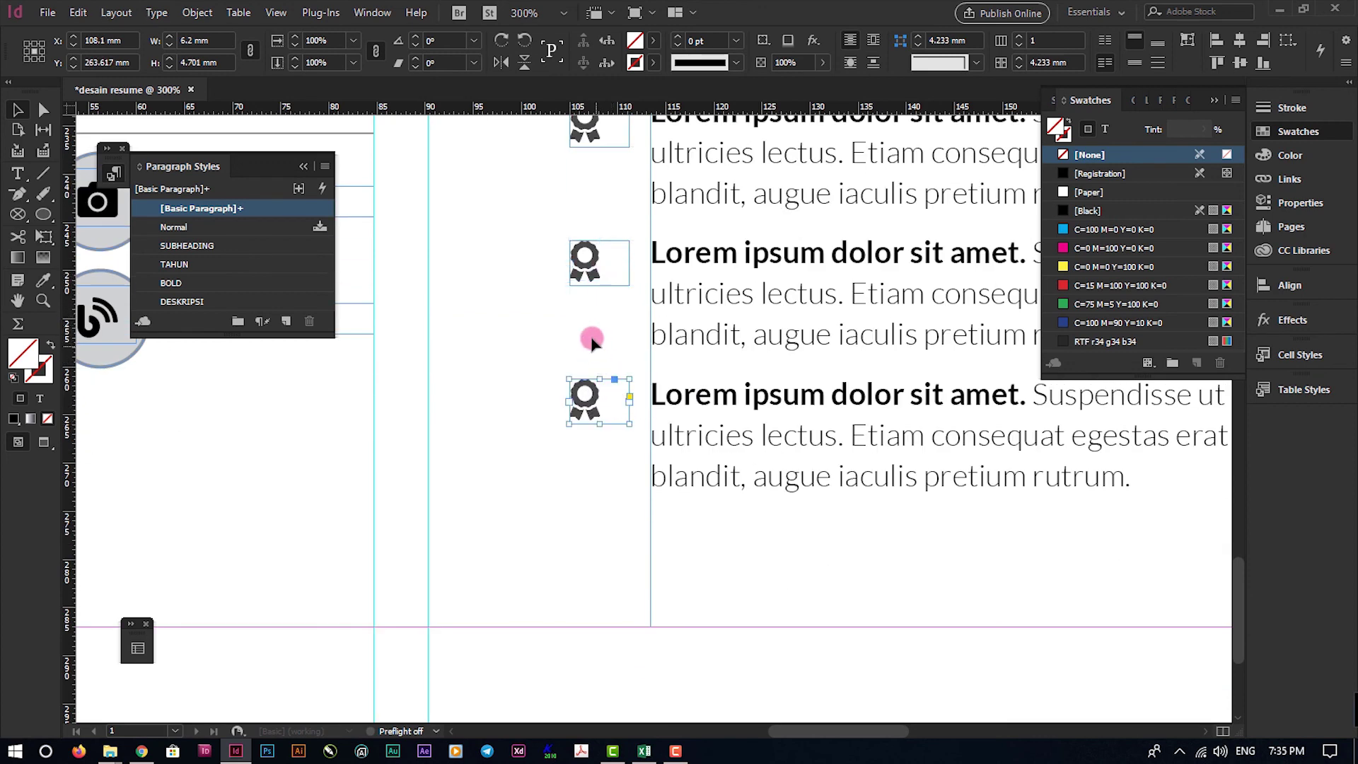
click(591, 336)
scroll(609, 358, down, 2)
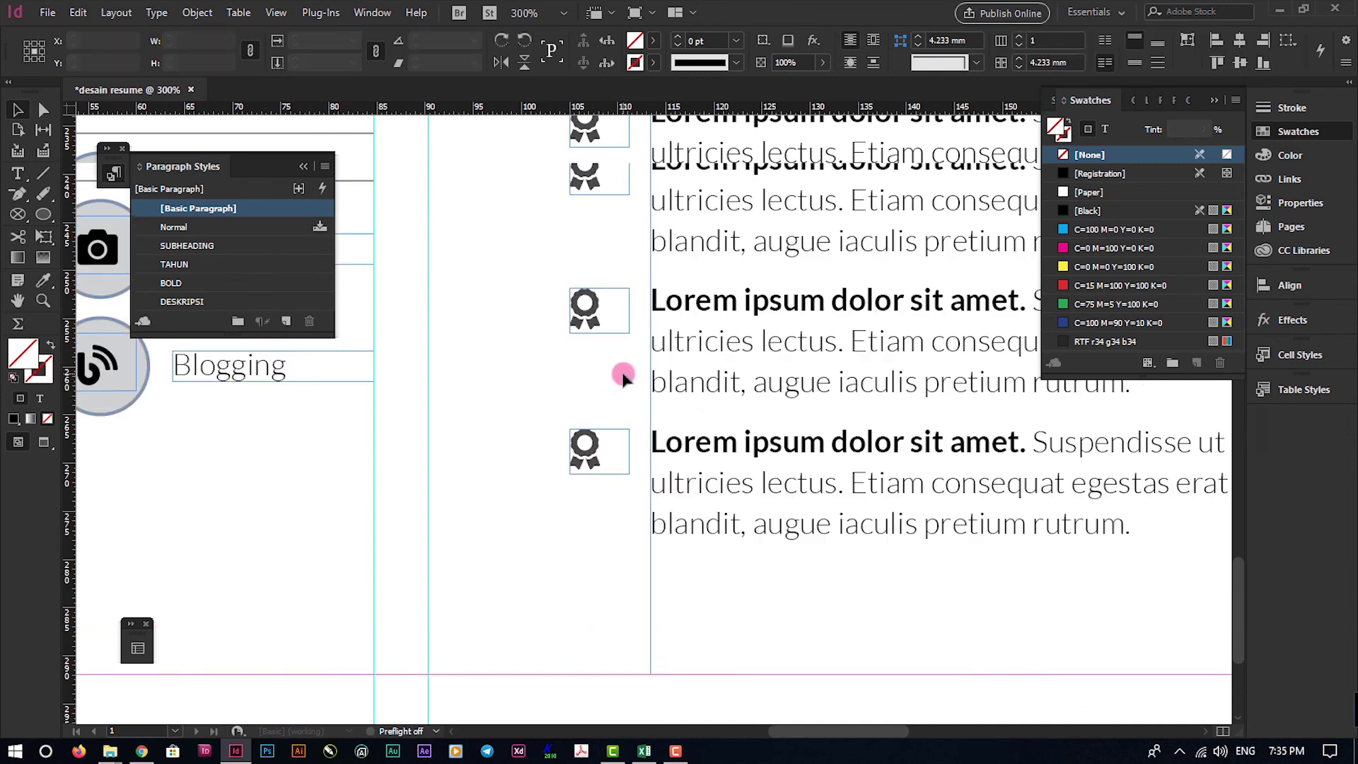
key(w)
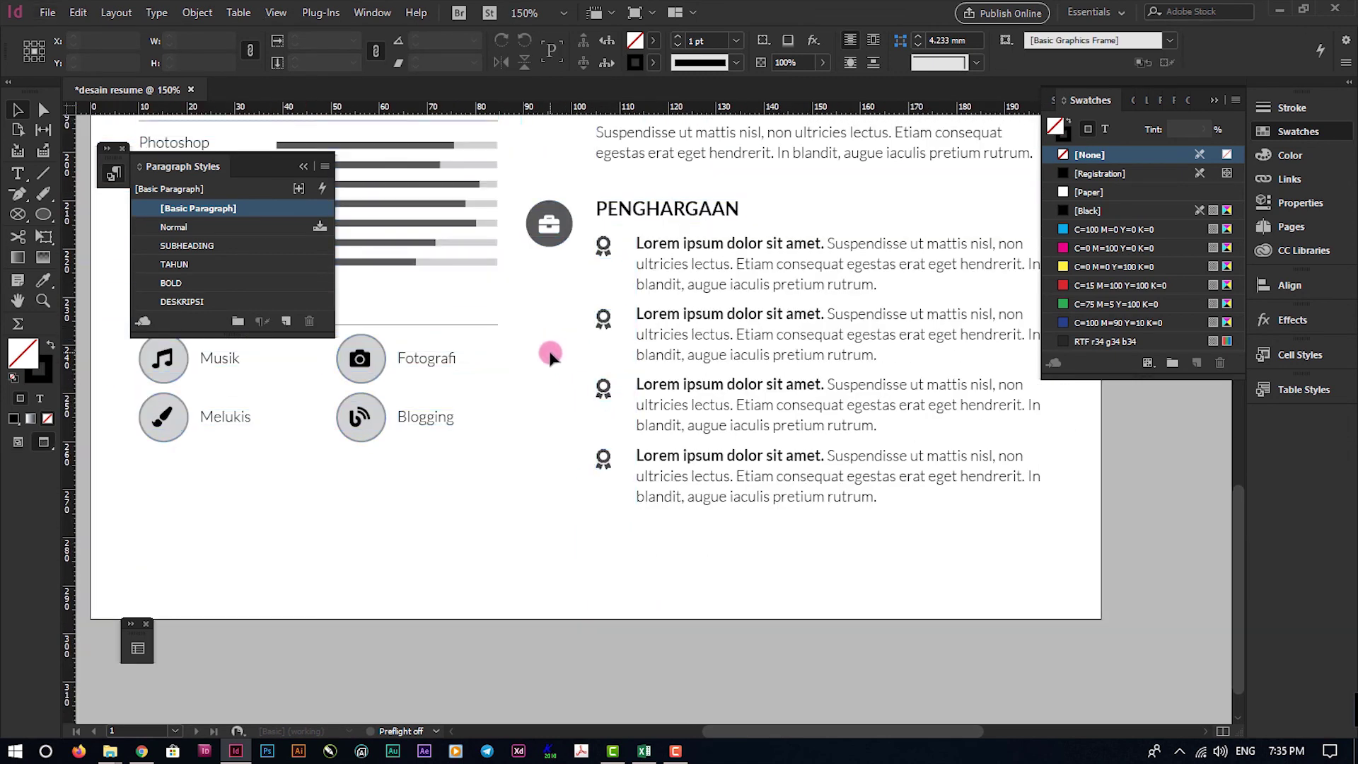
key(w)
Switch to Font Awesome in Chrome, extend the search to "AWWARD" and copy the name of the medal icon
key(alt+Tab)
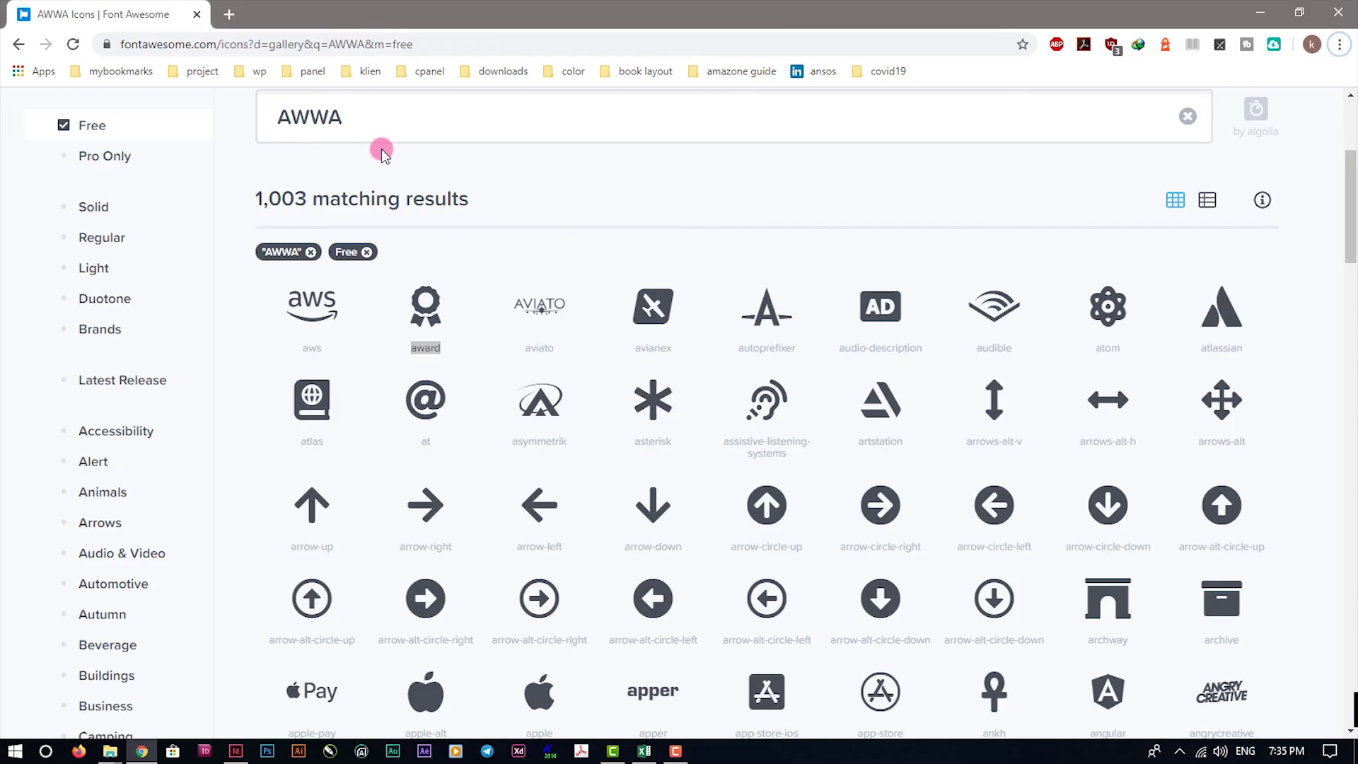
click(409, 118)
text(RD)
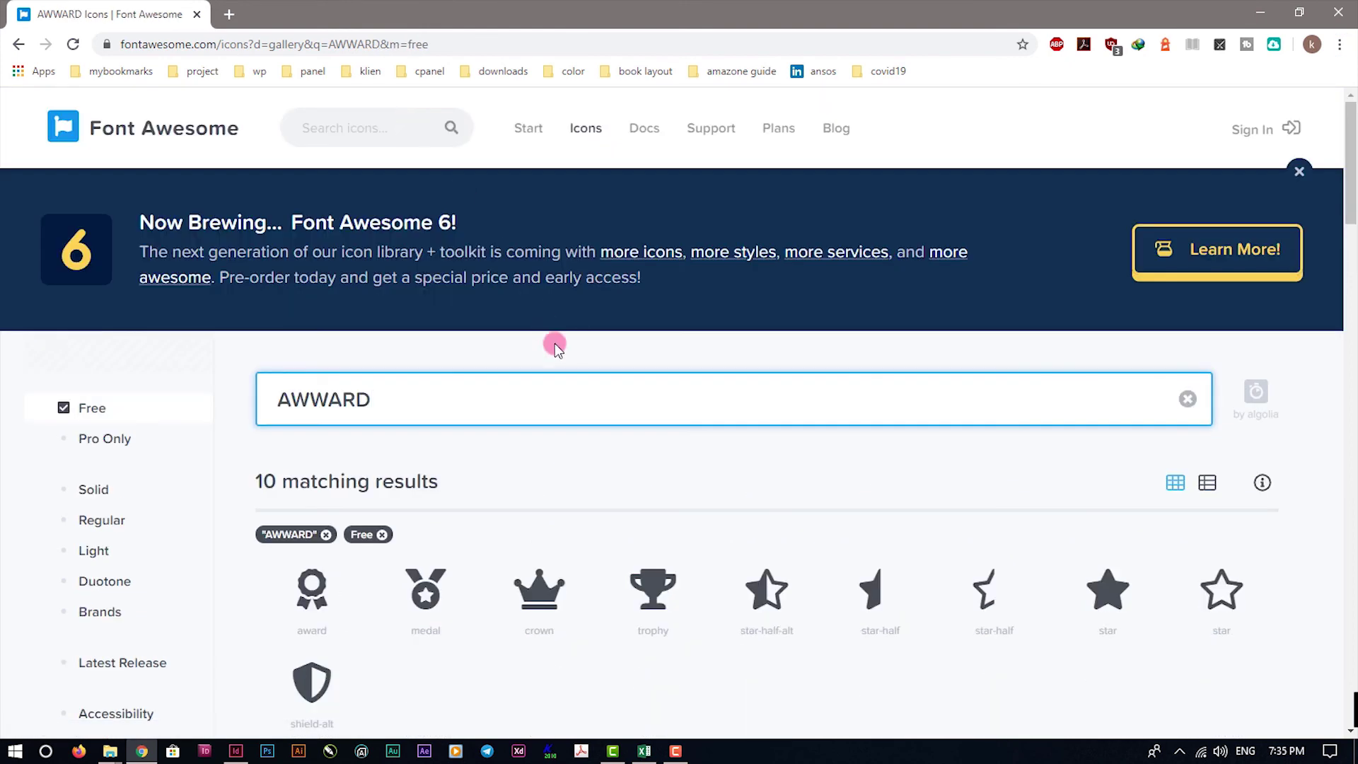
scroll(495, 354, down, 4)
double_click(425, 347)
right_click(425, 348)
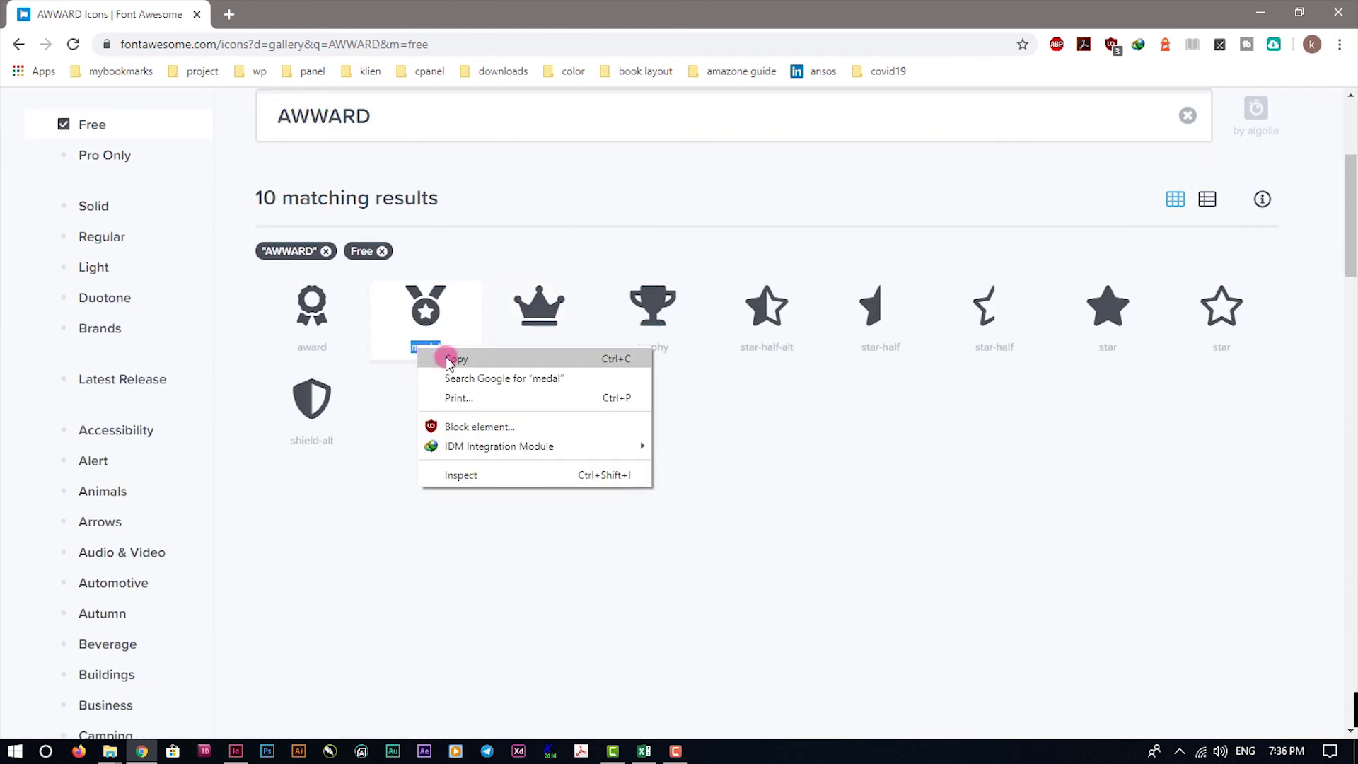
Back in InDesign, replace the briefcase icon in the circle beside the PENGHARGAAN heading with the copied medal icon
key(alt+Tab)
scroll(566, 269, up, 1)
alt+scroll(538, 262, up, 3)
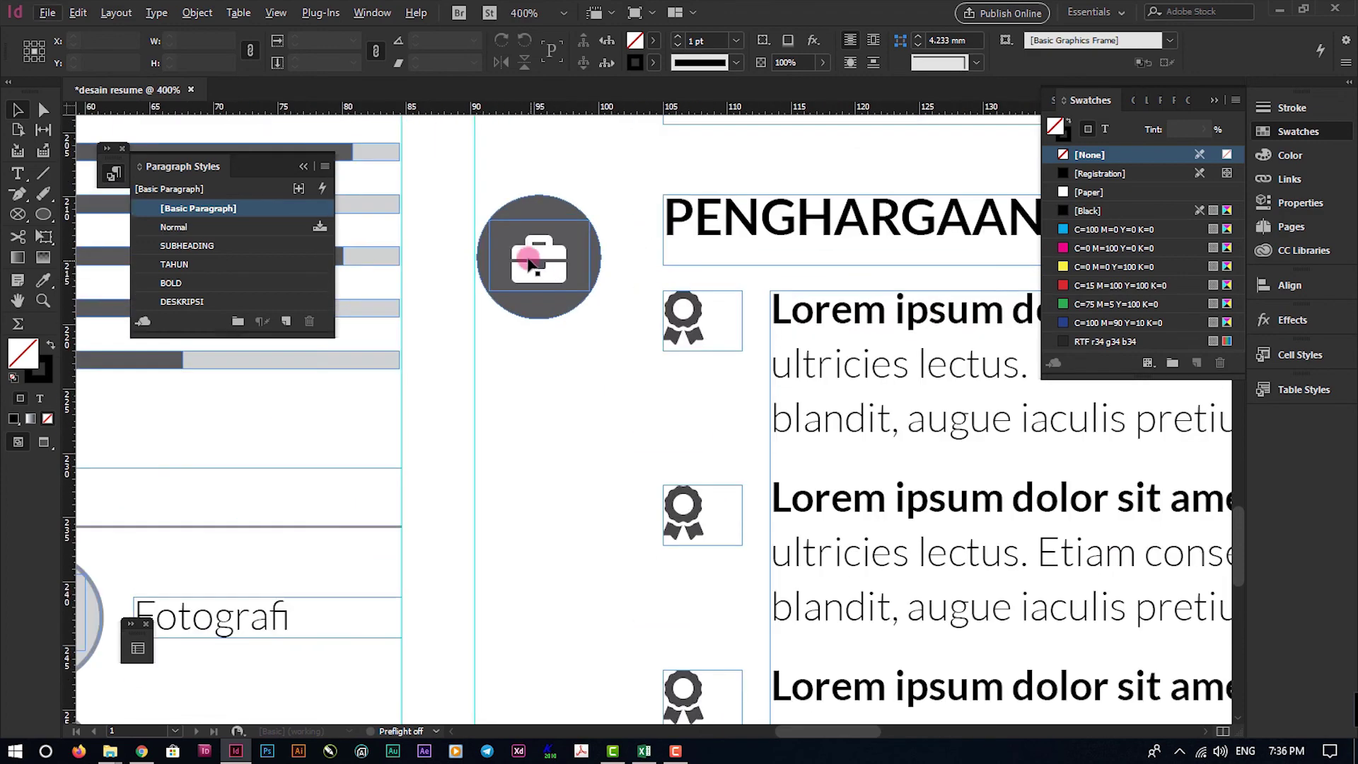
double_click(539, 276)
key(ctrl+v)
click(550, 338)
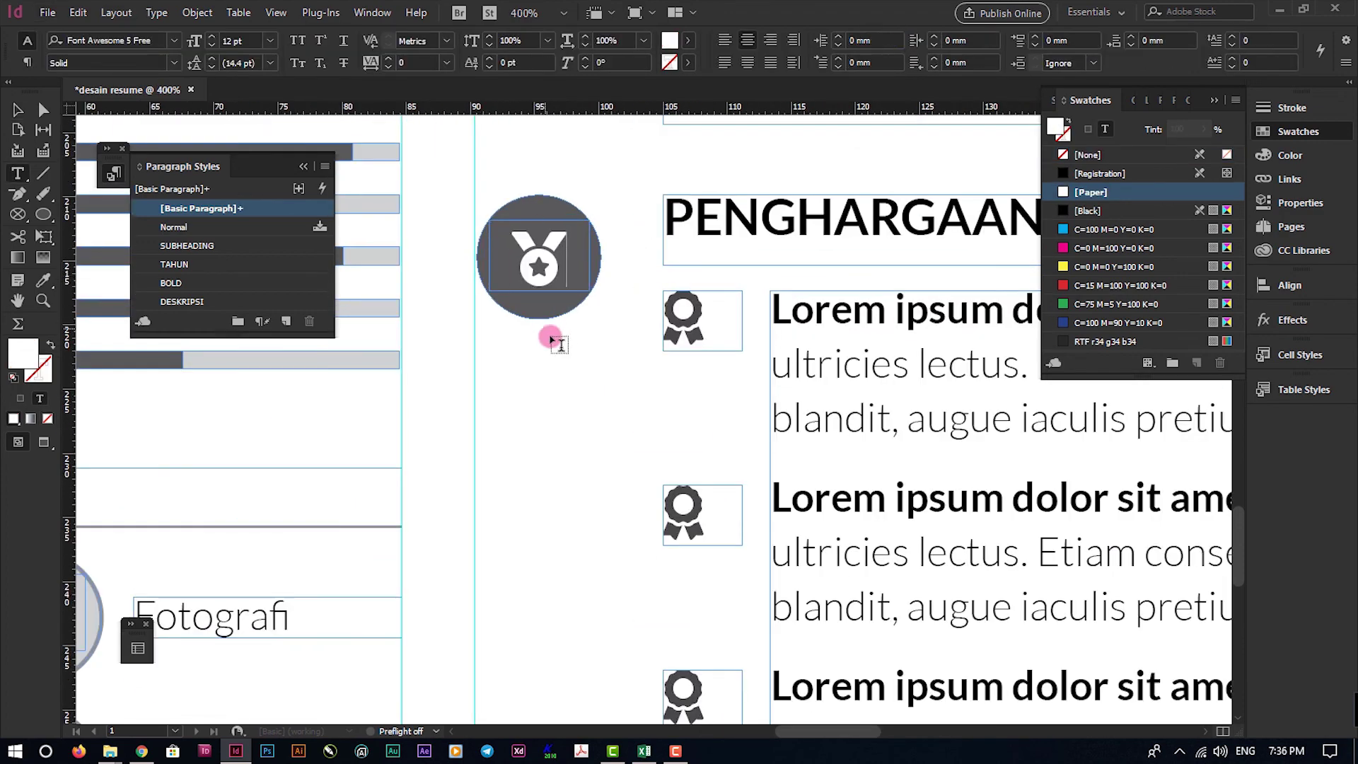
Collapse the Paragraph Styles and Swatches panels and review the resume page in preview mode
alt+scroll(550, 332, down, 3)
click(16, 110)
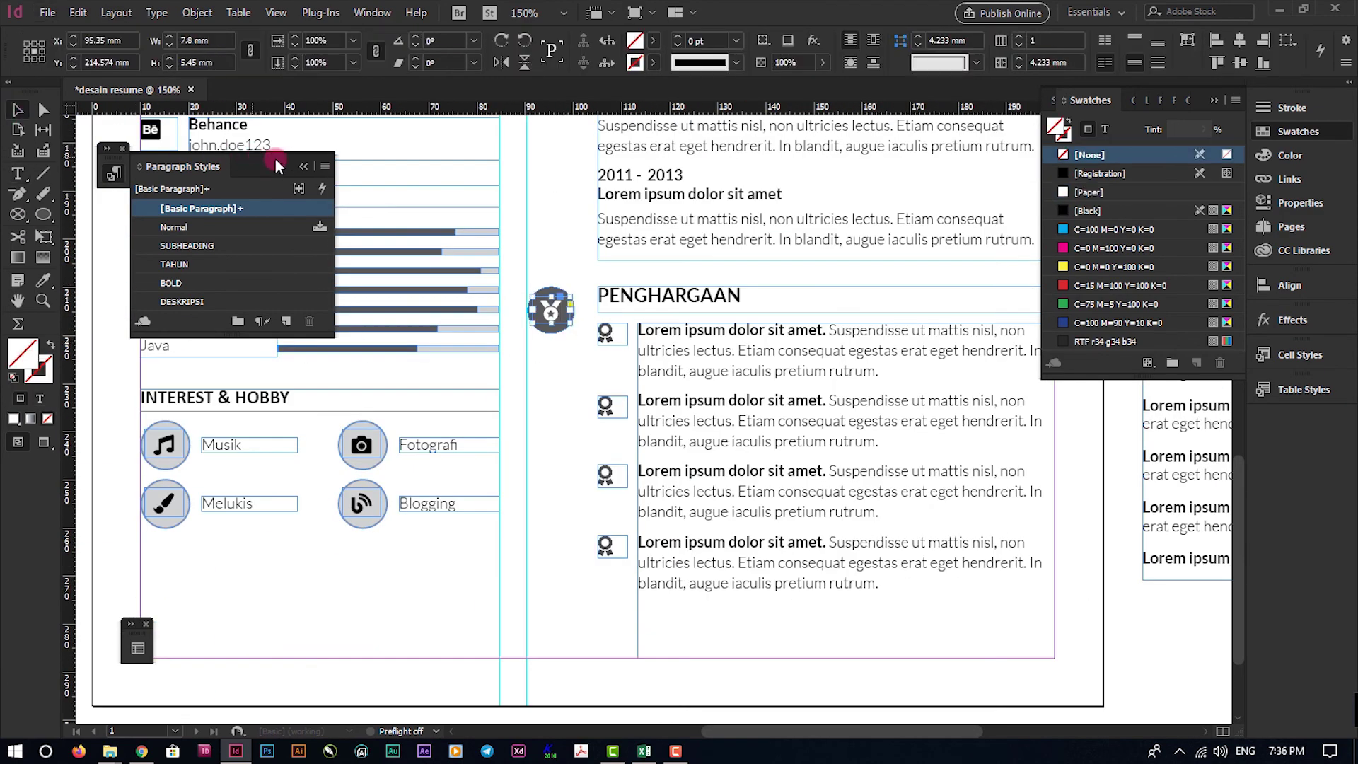
click(305, 167)
click(1211, 103)
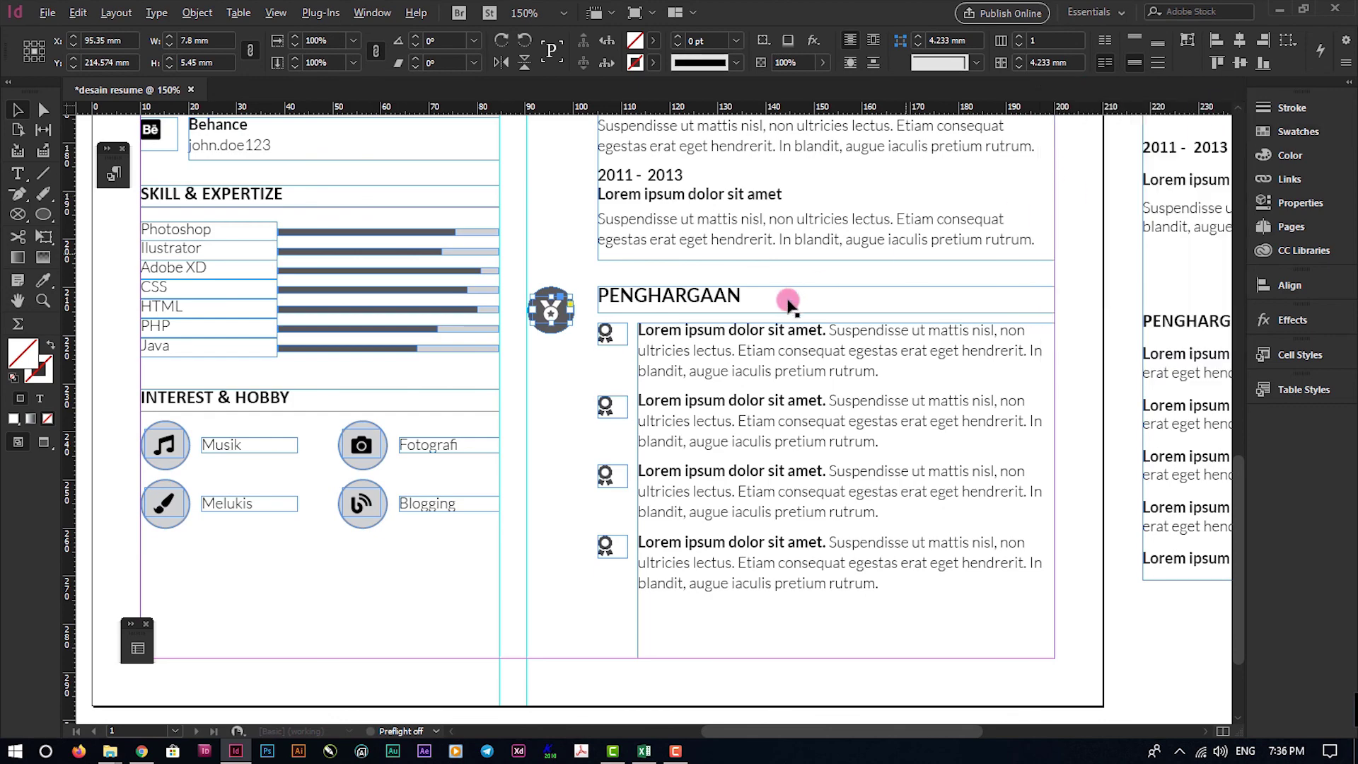
alt+scroll(782, 294, down, 2)
click(982, 296)
alt+scroll(982, 295, down, 1)
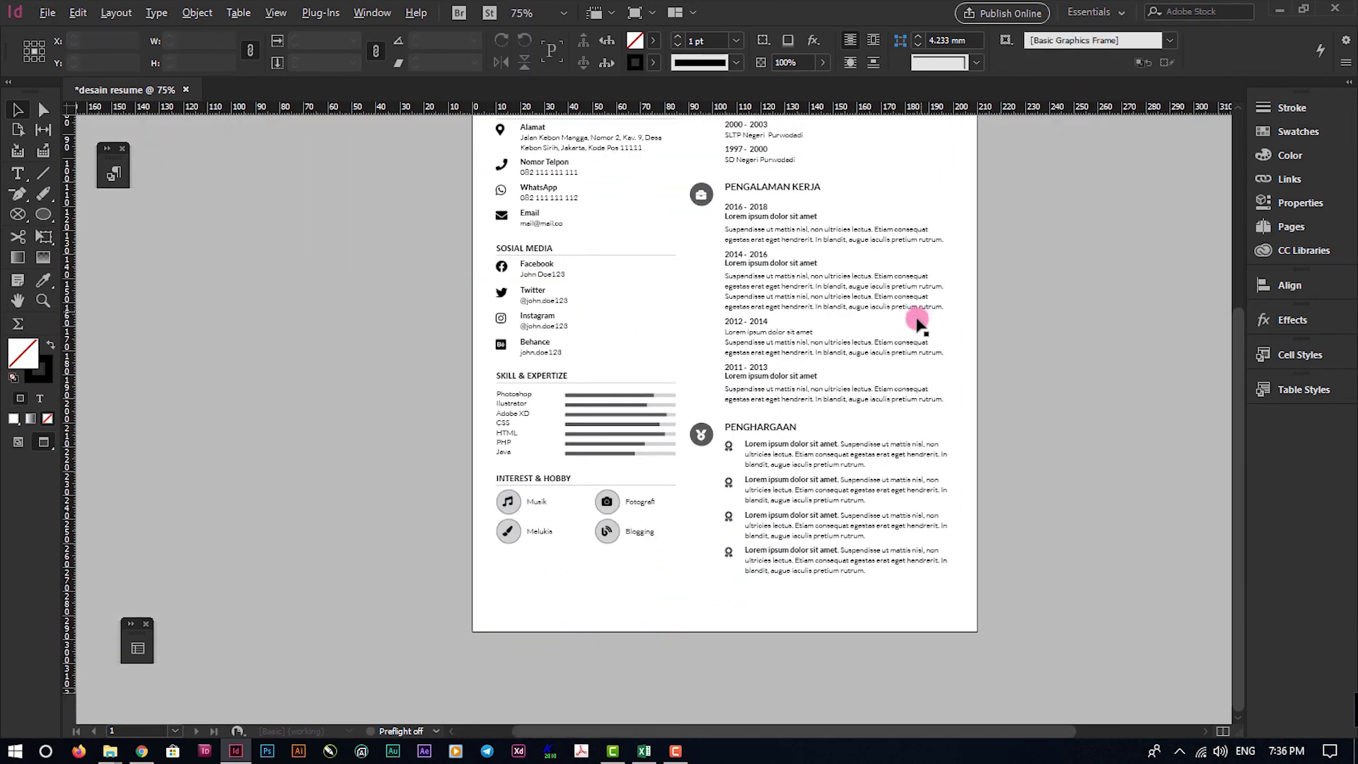
Leave preview mode and delete the leftover draft text frames and blue shape from the pasteboard around the resume page
click(778, 565)
key(w)
scroll(328, 362, up, 3)
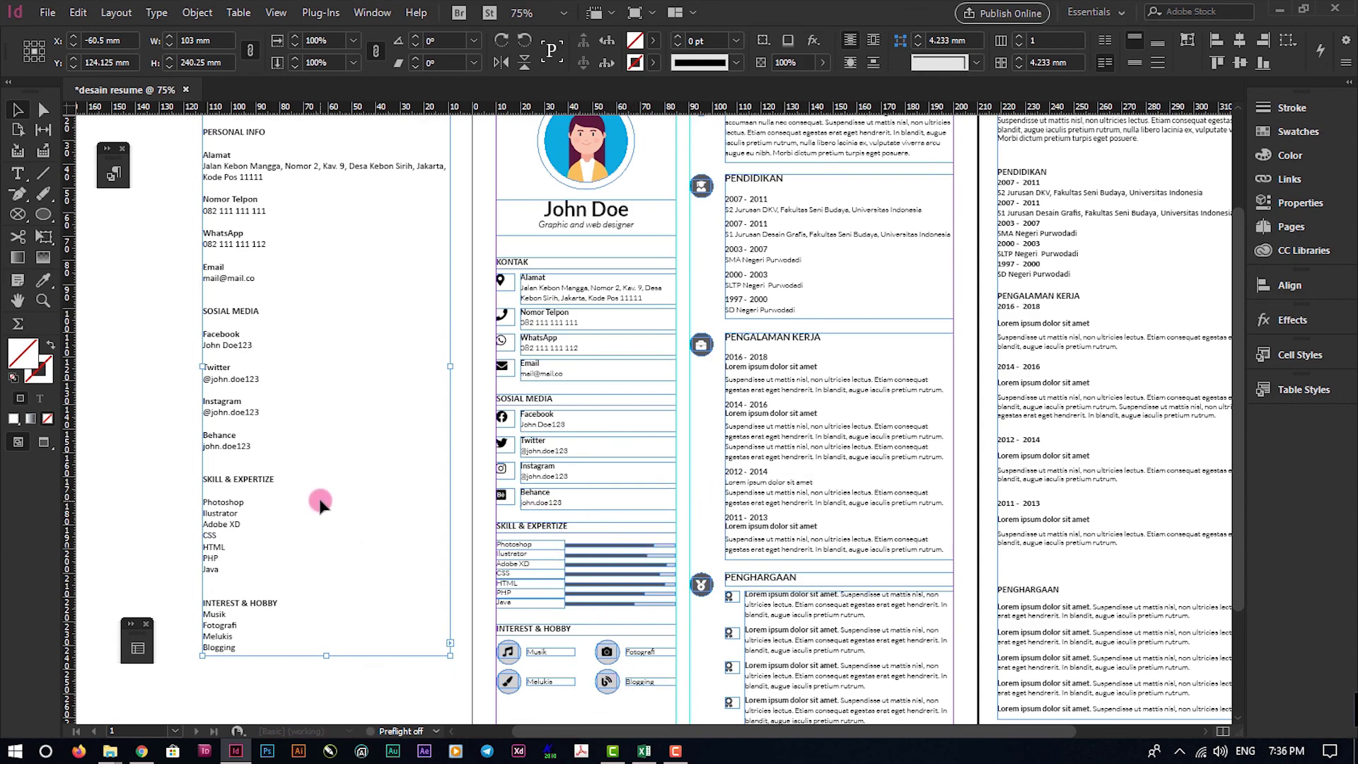
scroll(319, 499, up, 3)
scroll(316, 394, down, 1)
click(347, 150)
key(ctrl+z)
key(ctrl+z)
key(ctrl+z)
key(ctrl+z)
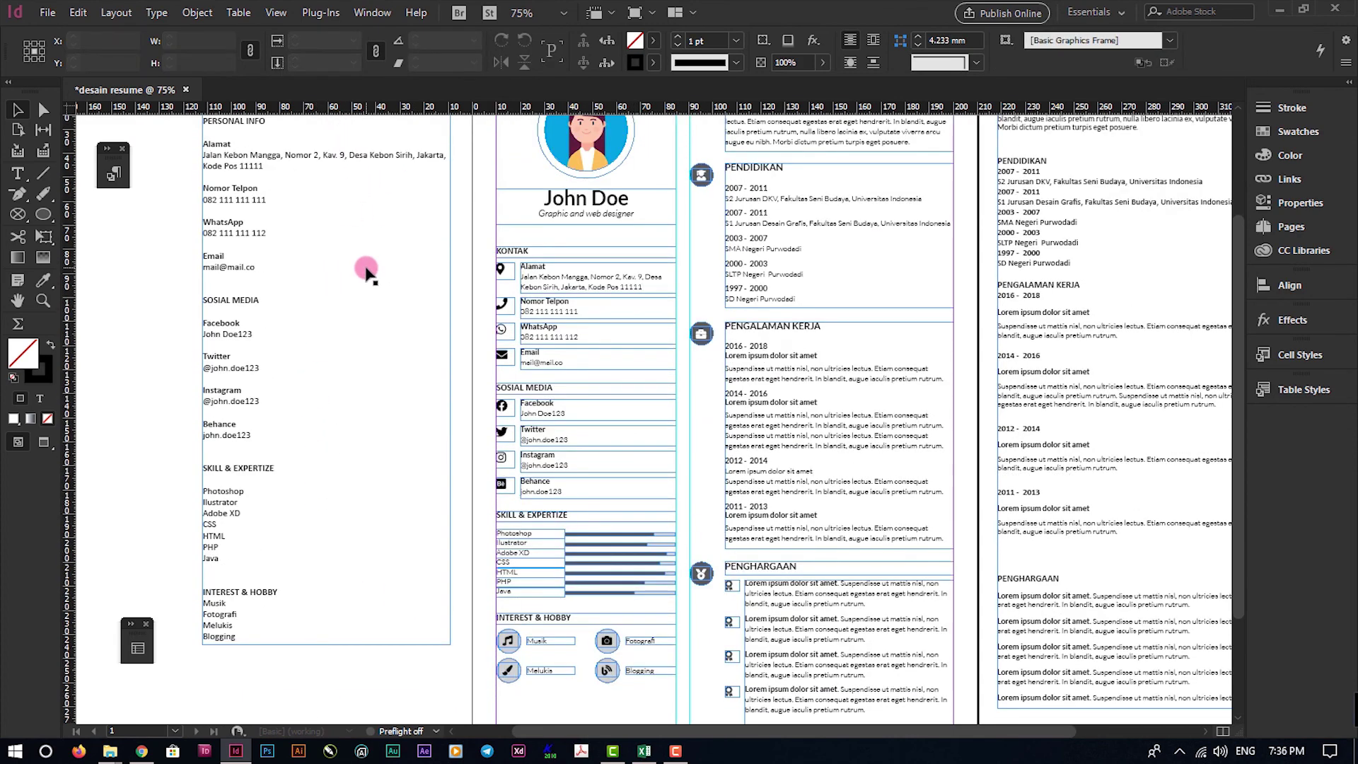
key(ctrl+z)
key(ctrl+z)
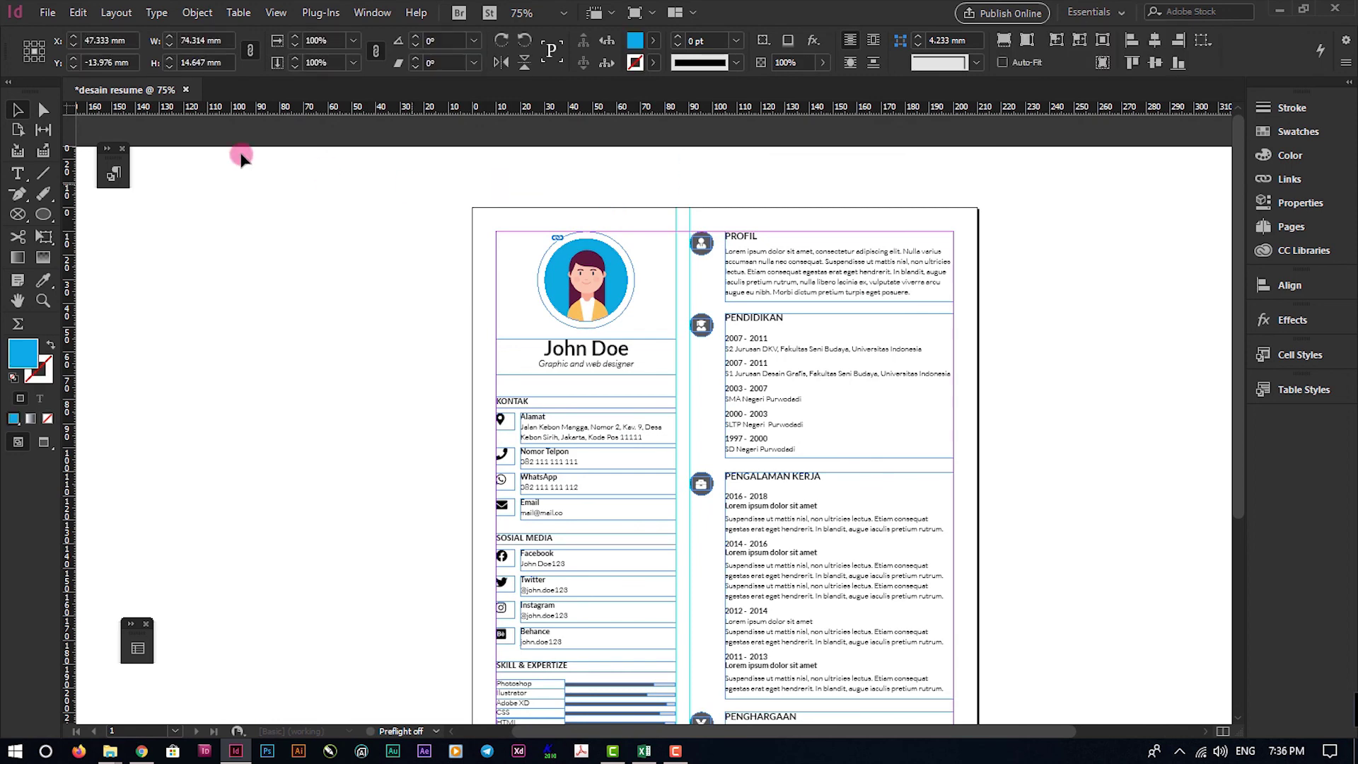
Start exporting the document into the TUTORIAL INDESIGN folder under Videos, with the file name desain resume.pdf
click(48, 12)
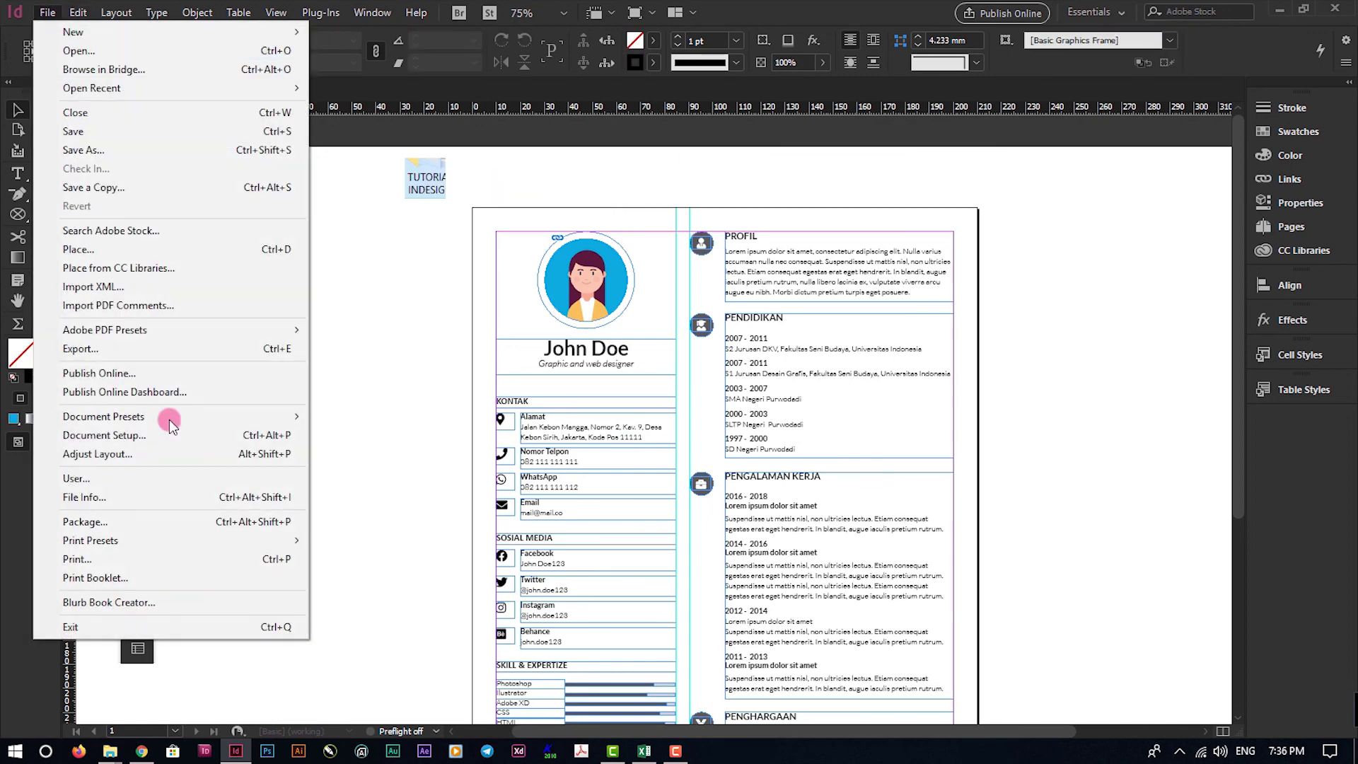
click(112, 349)
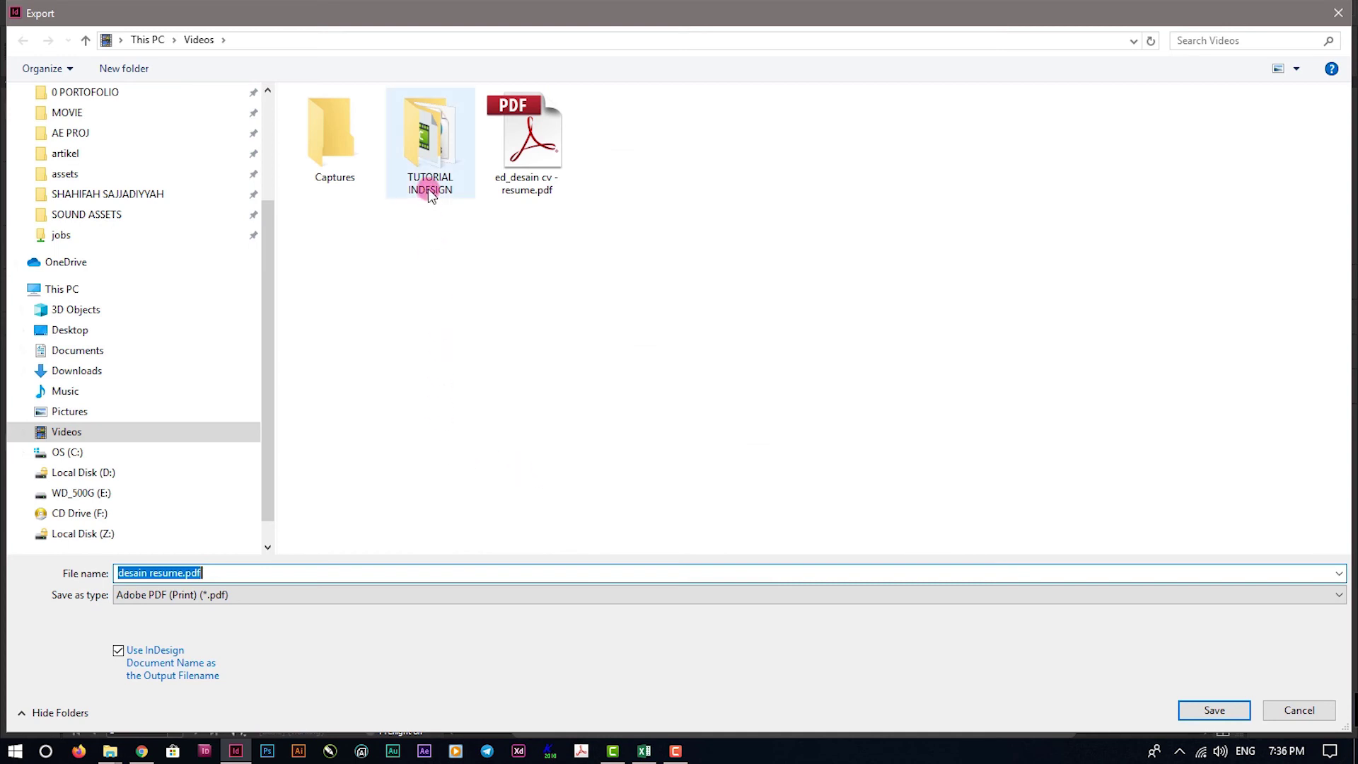
double_click(428, 189)
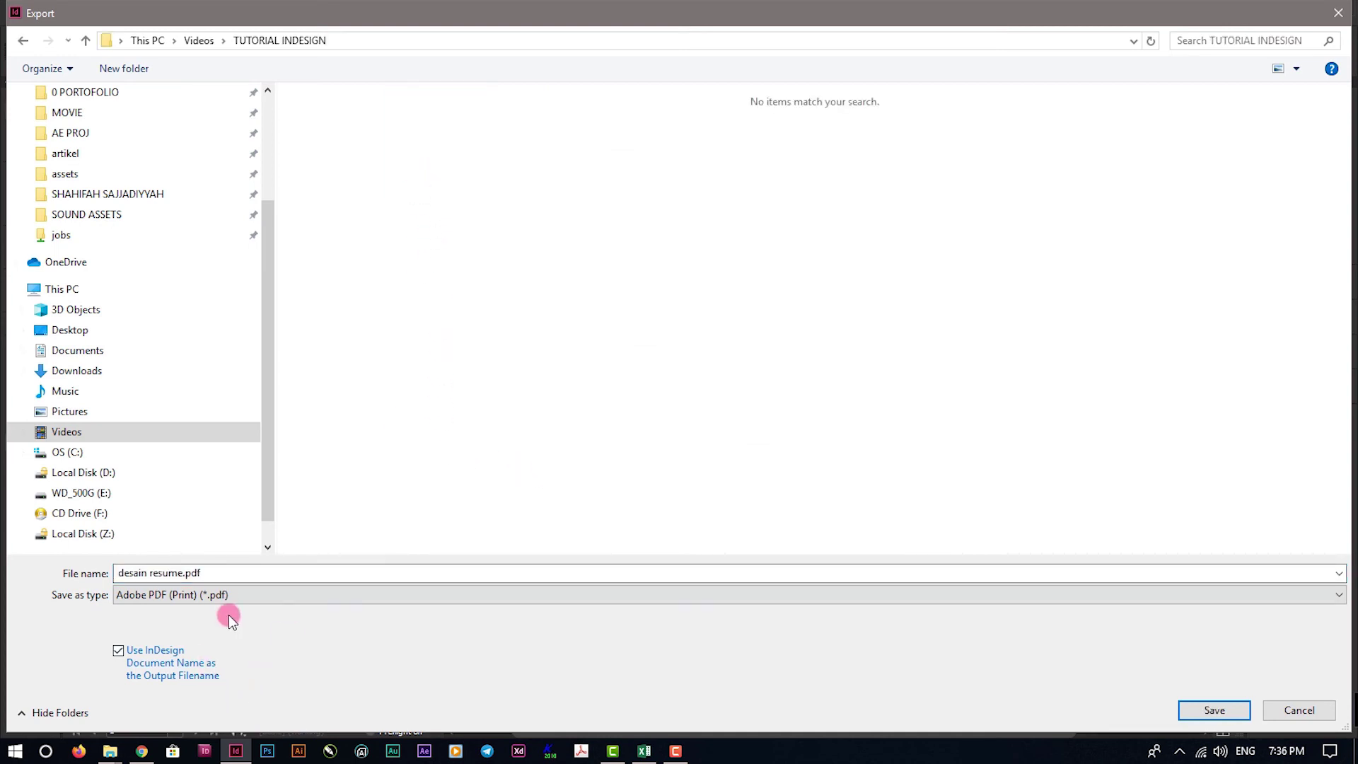
click(266, 572)
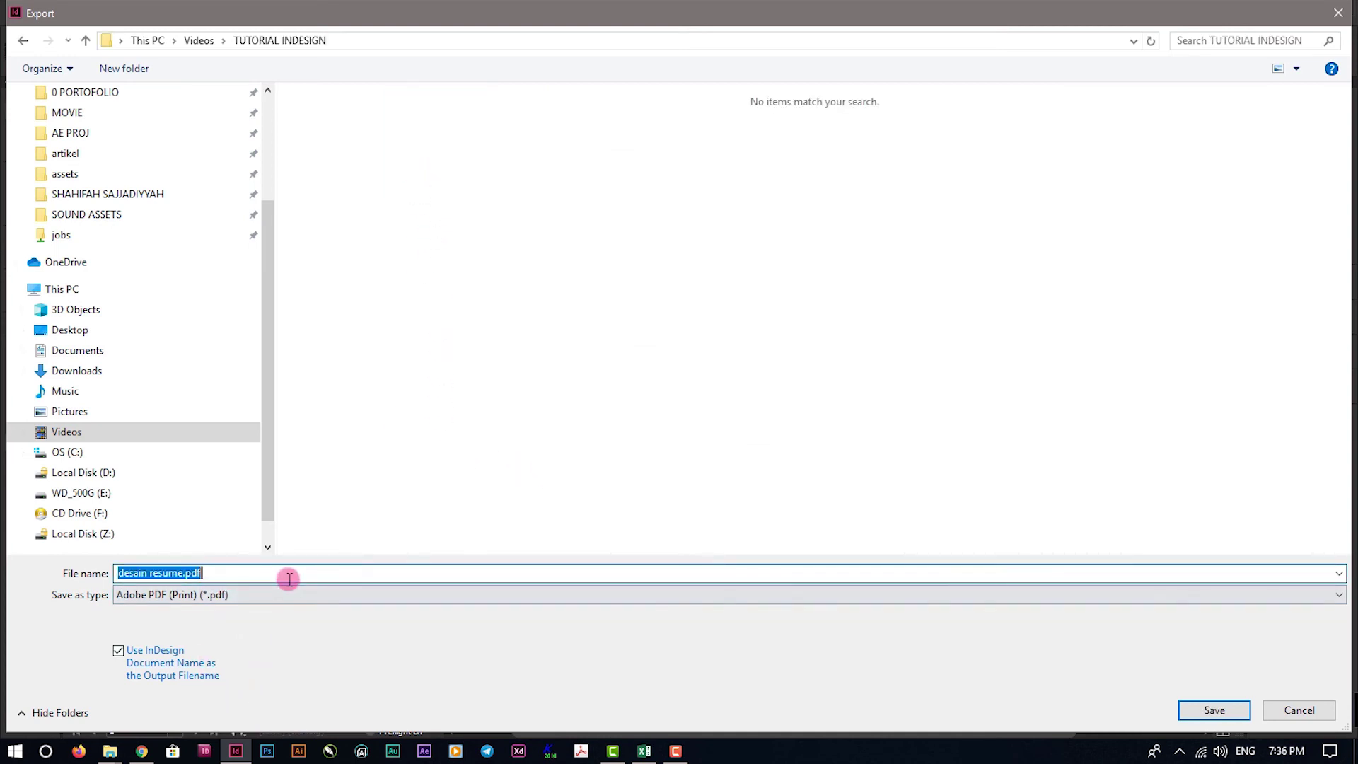
key(Home)
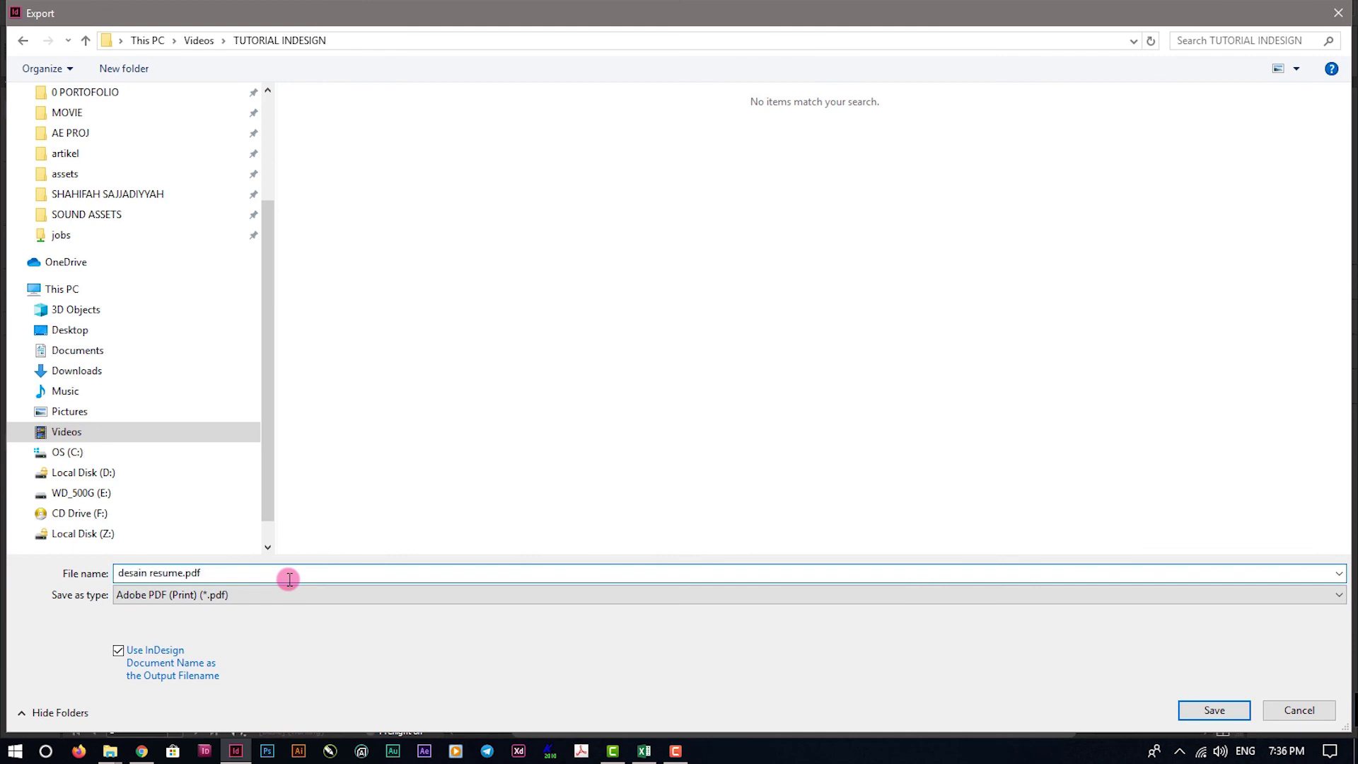
Review the export formats, keep Adobe PDF (Print), and export all pages with the modified Press Quality preset
click(267, 596)
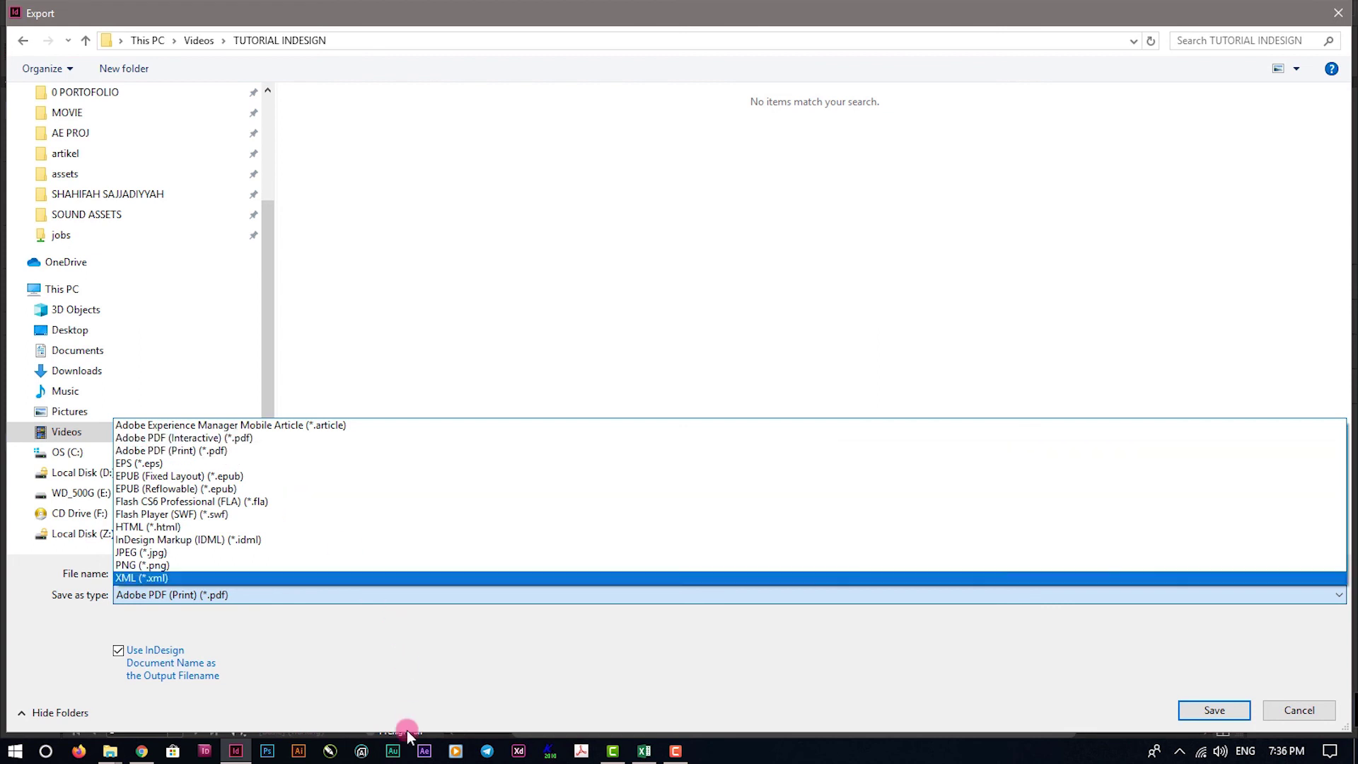
click(335, 714)
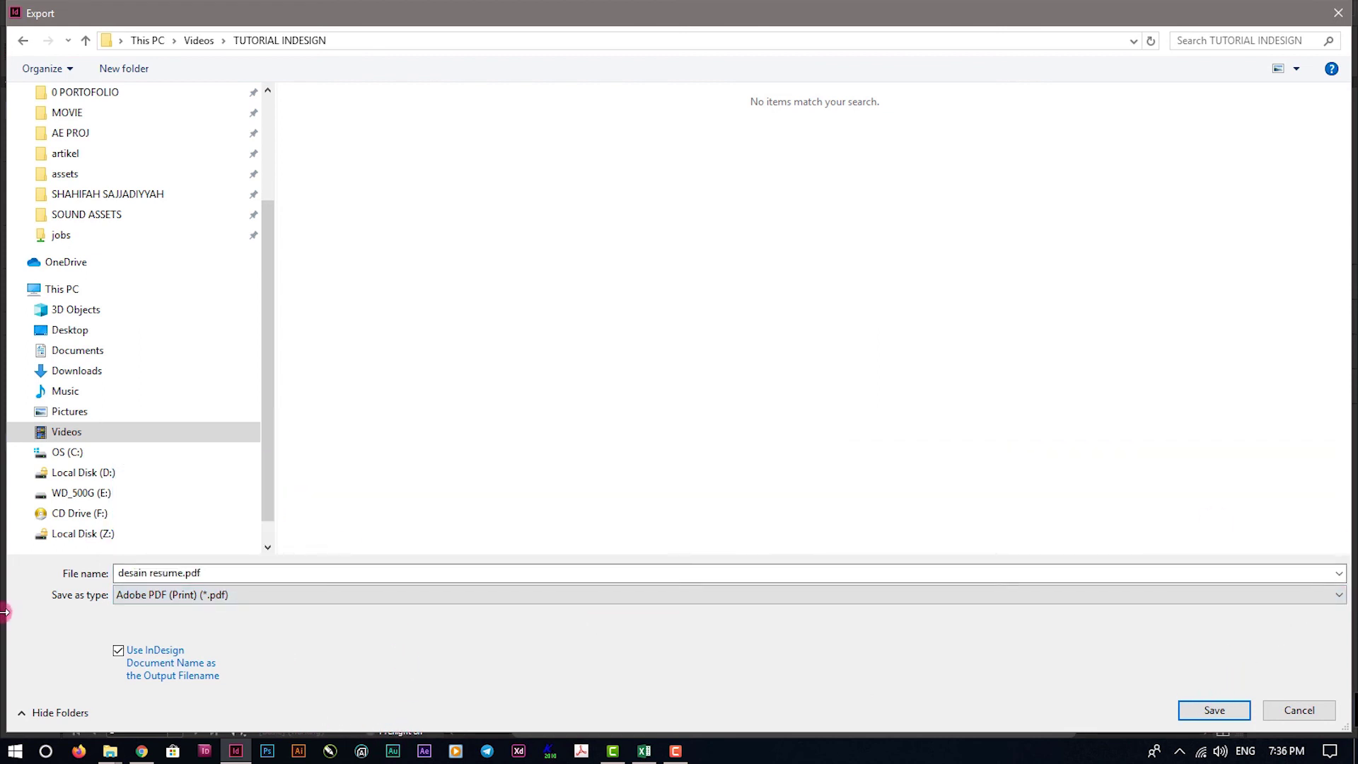
click(233, 573)
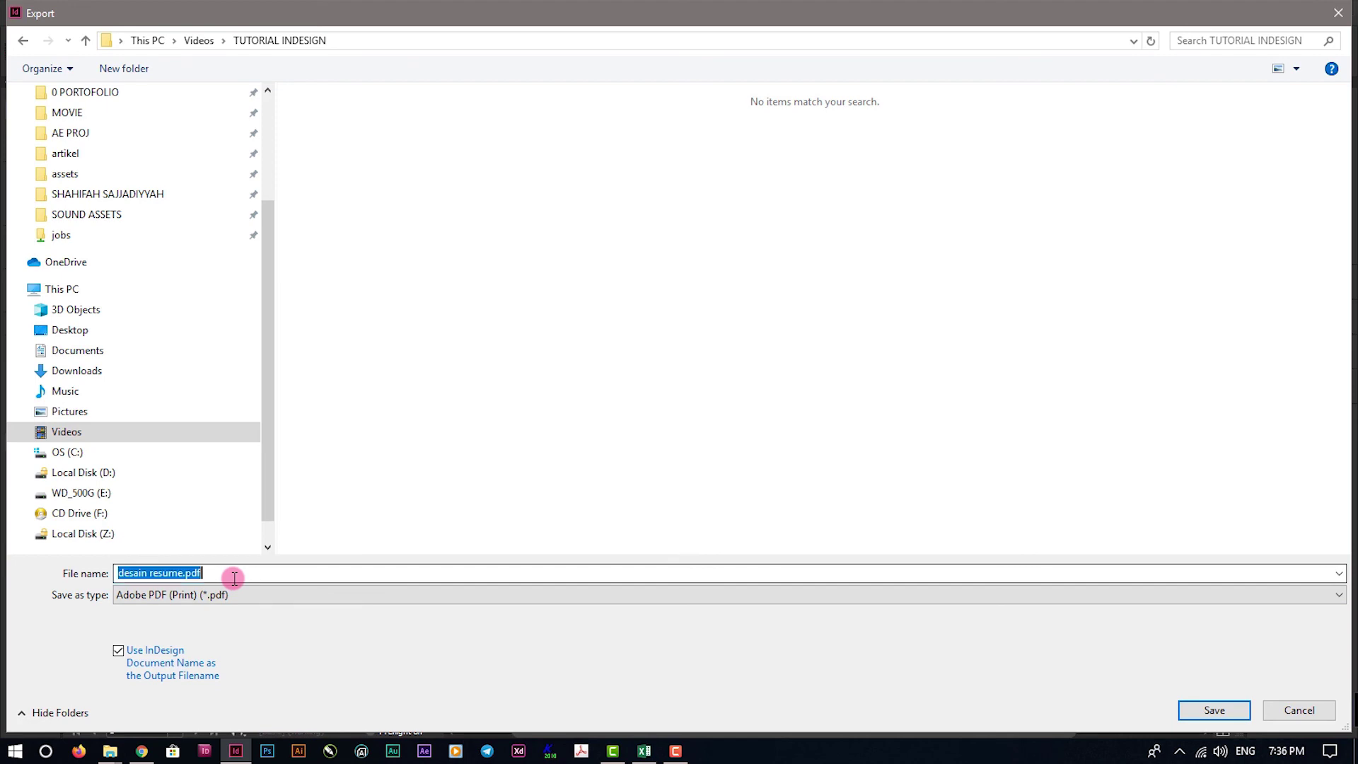
click(1213, 713)
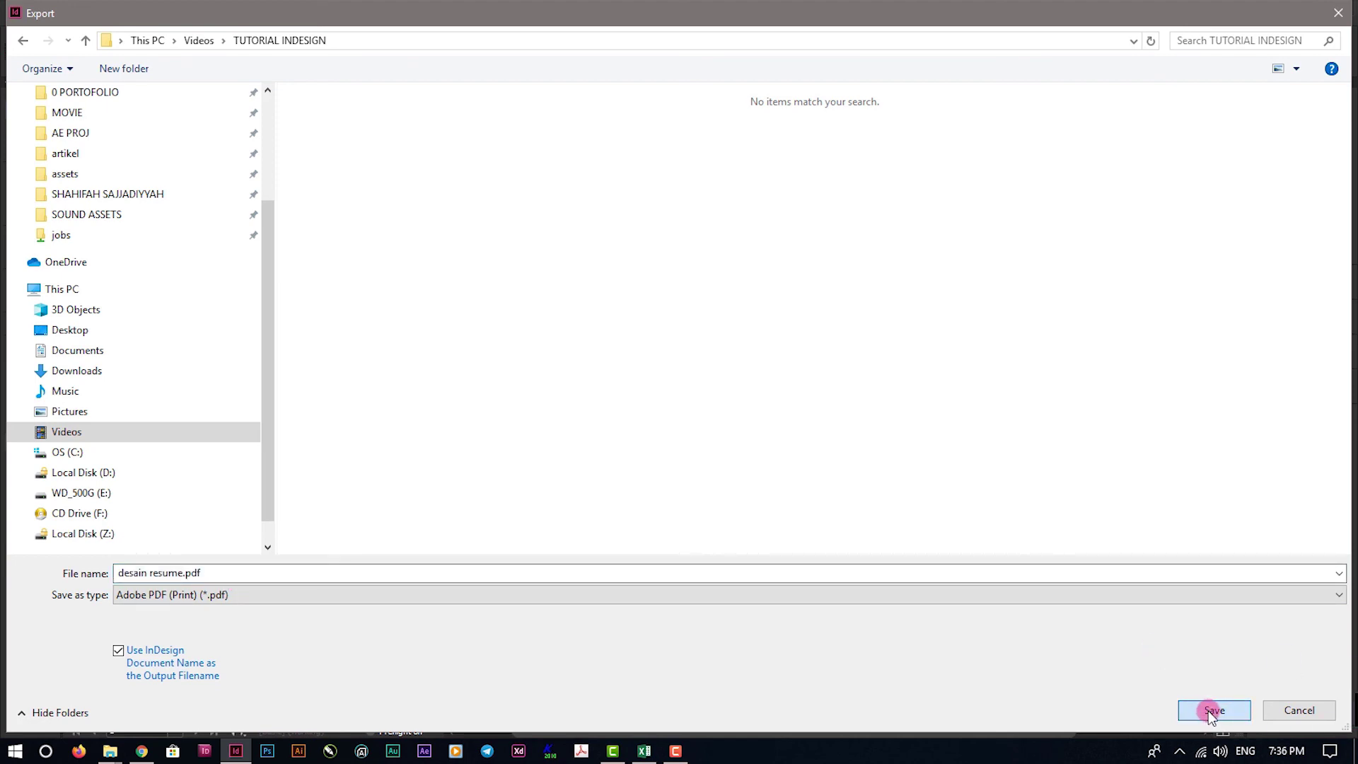
click(1212, 711)
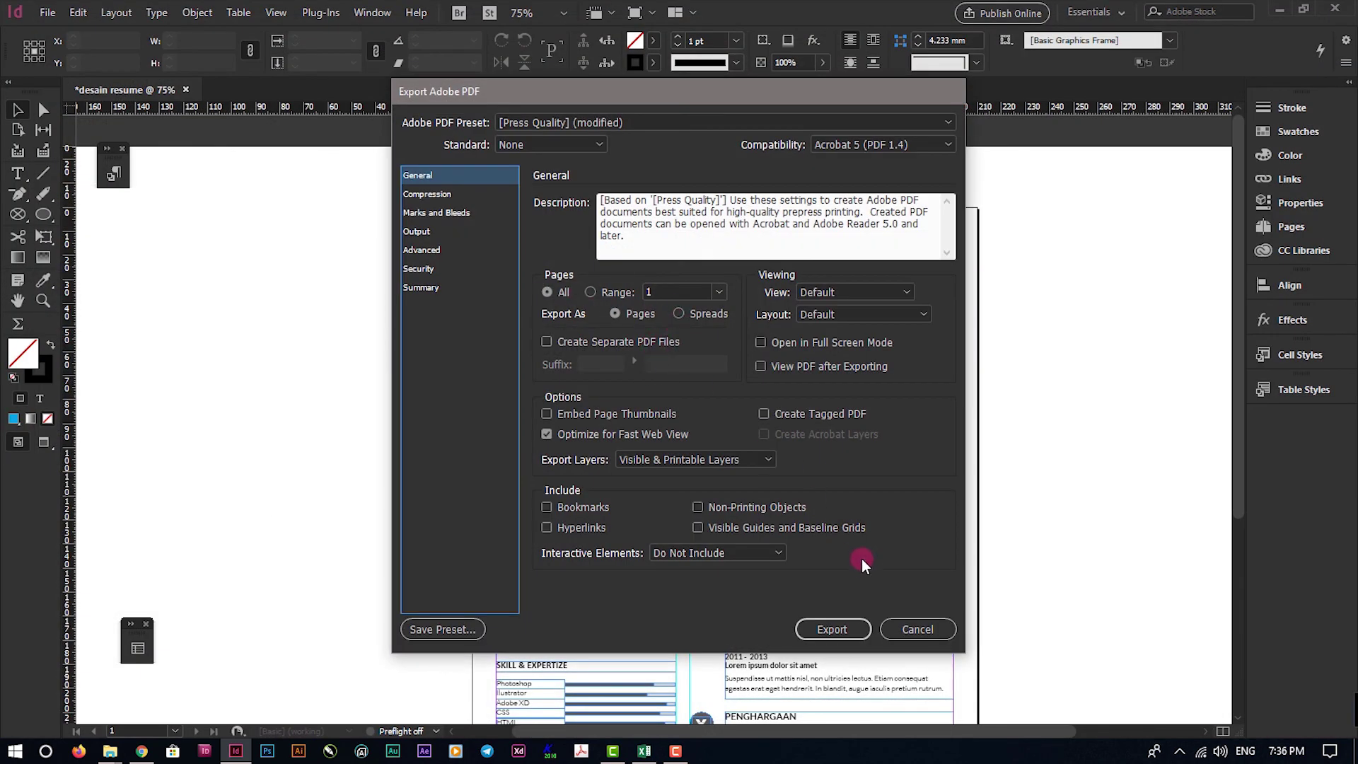
click(836, 625)
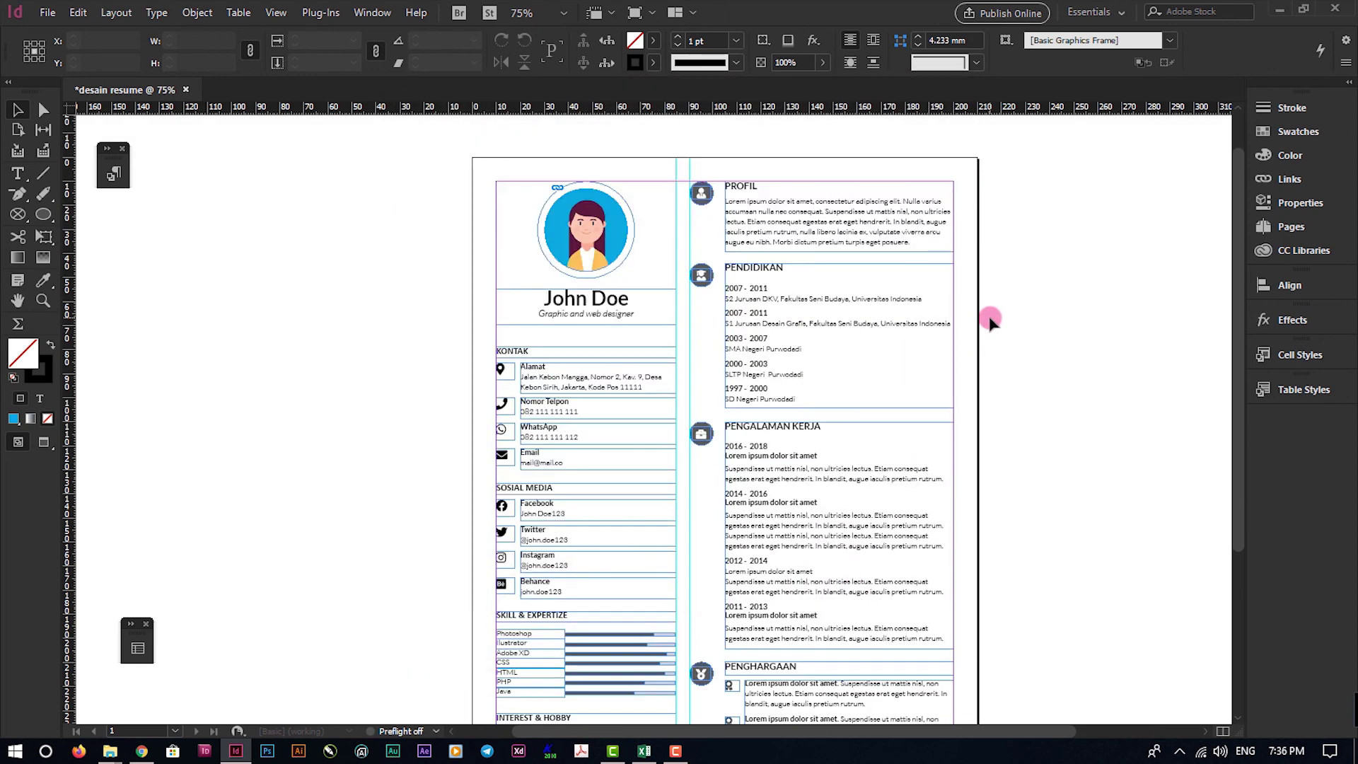